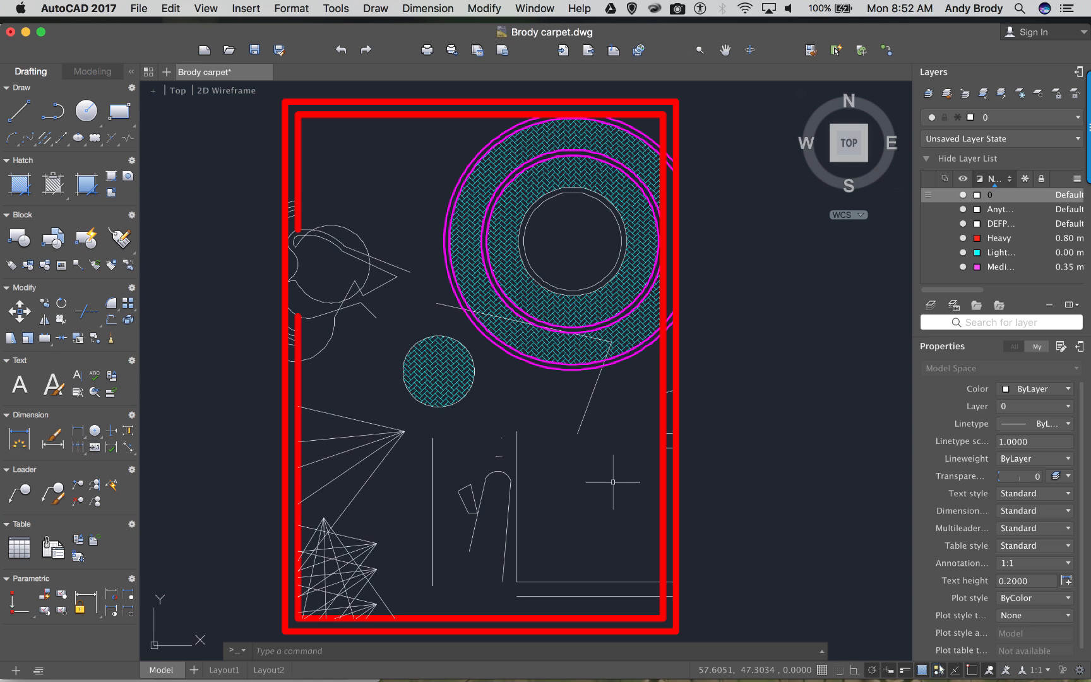
- Set the drawing's length units to Architectural with a precision of 0'-0 1/2"
type("uni")
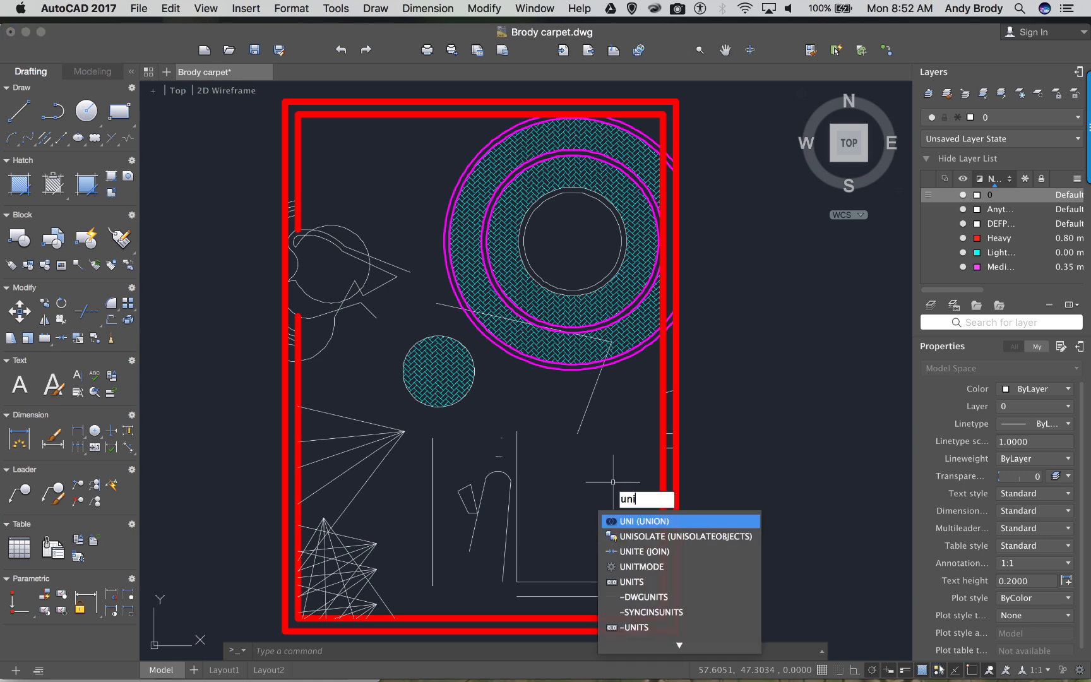
type("ts")
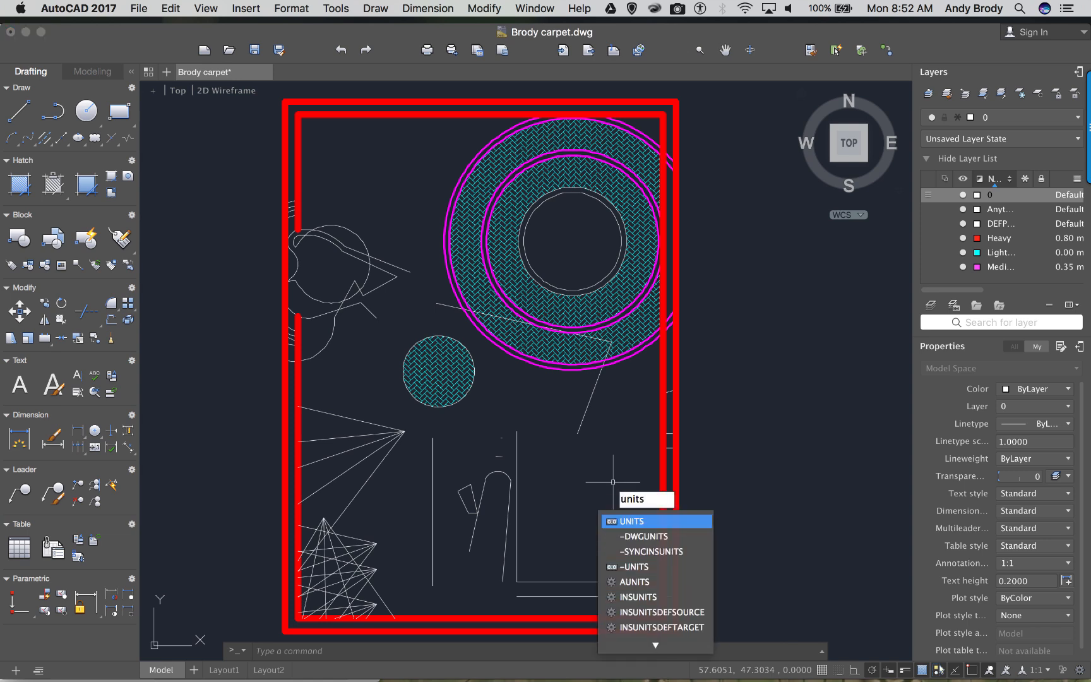
key("Return")
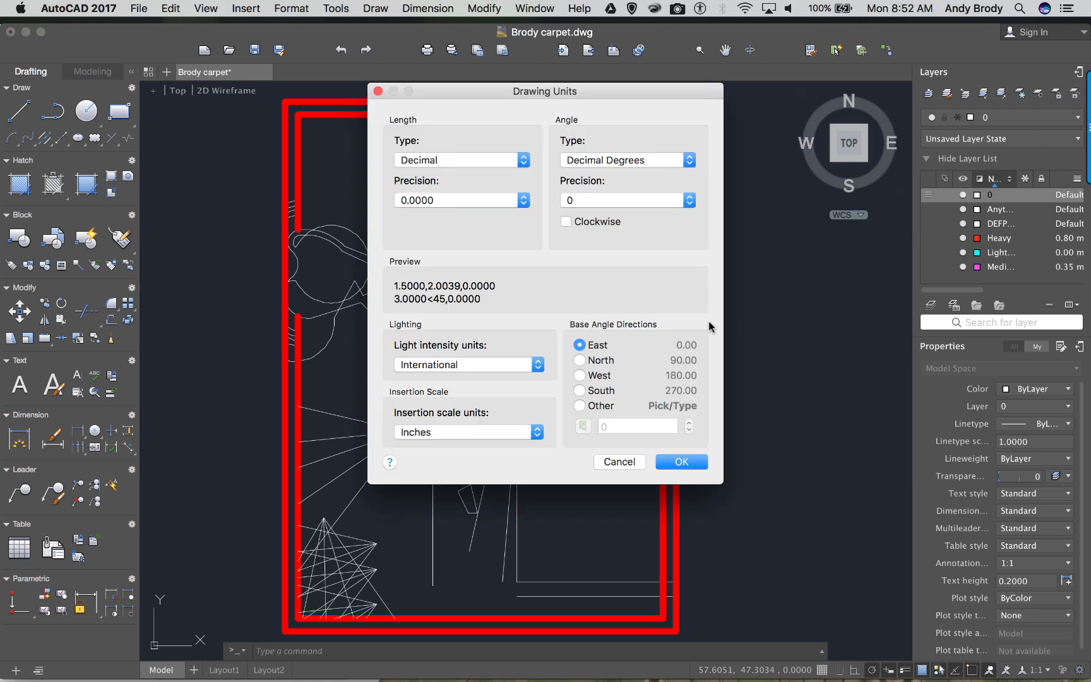
left_click_drag(467, 94, 469, 127)
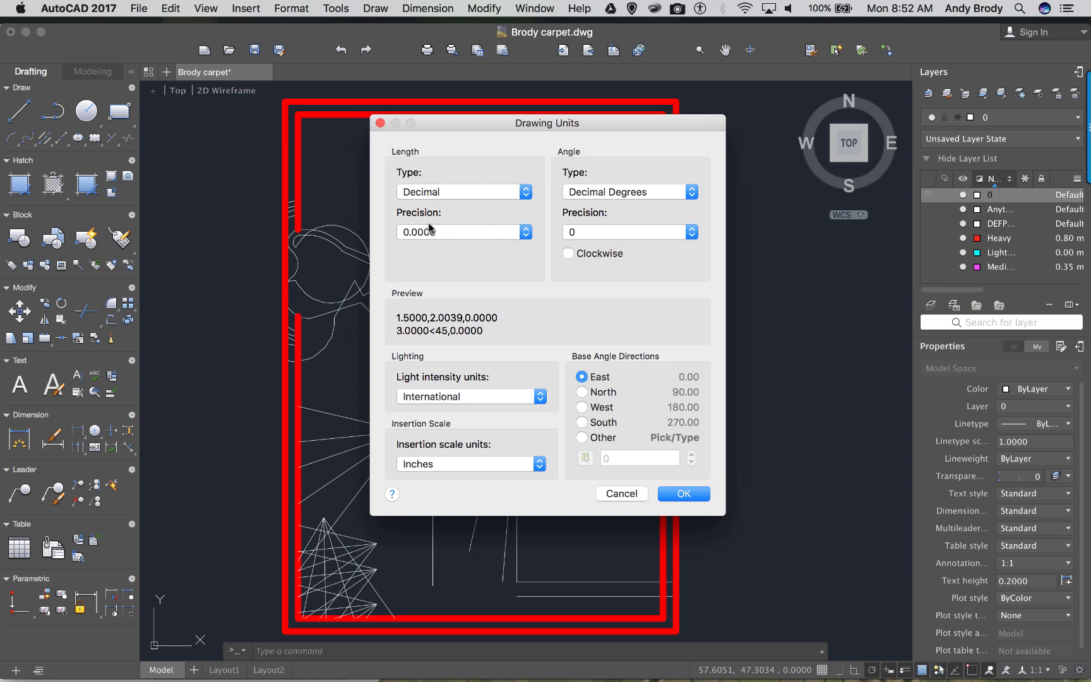
left_click(450, 196)
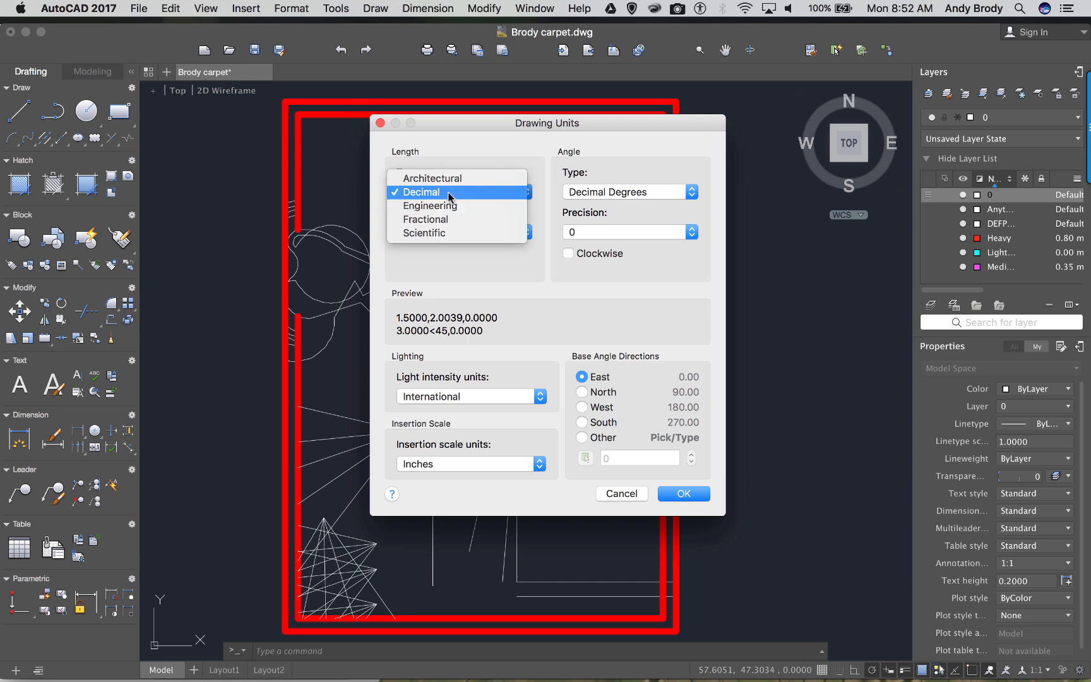
left_click(449, 195)
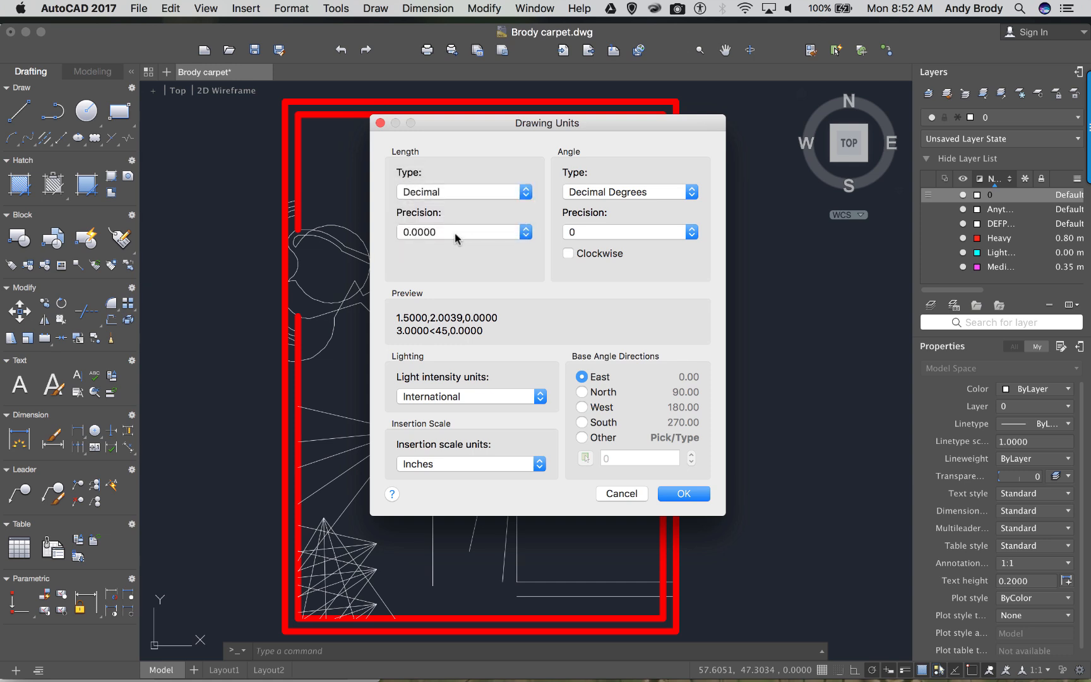
left_click(454, 233)
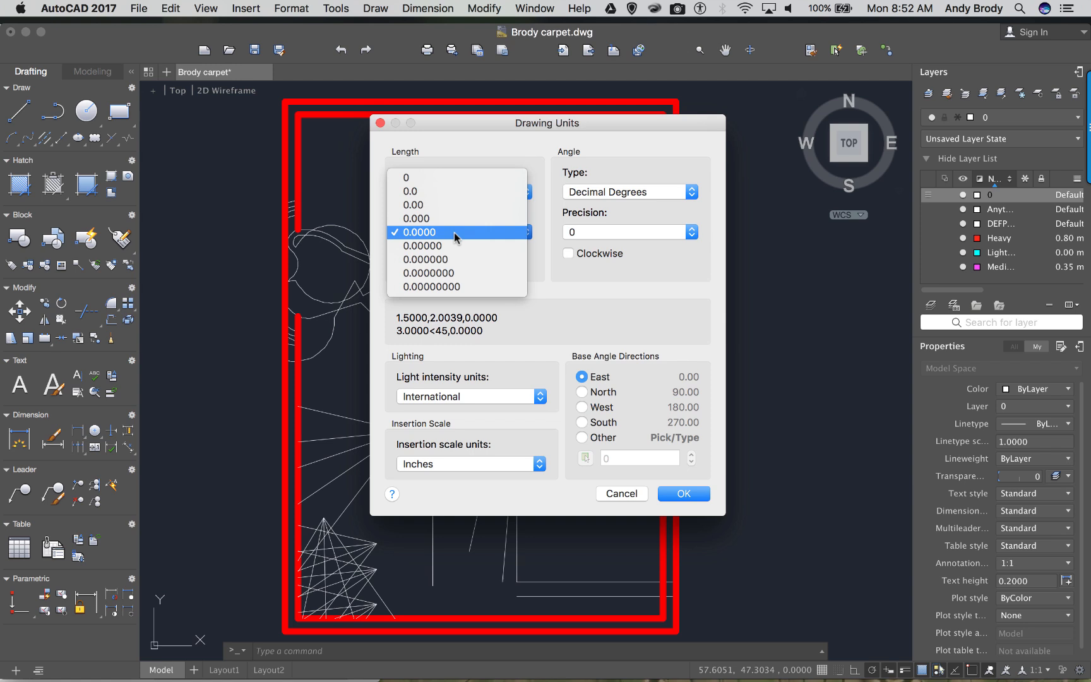
left_click(455, 233)
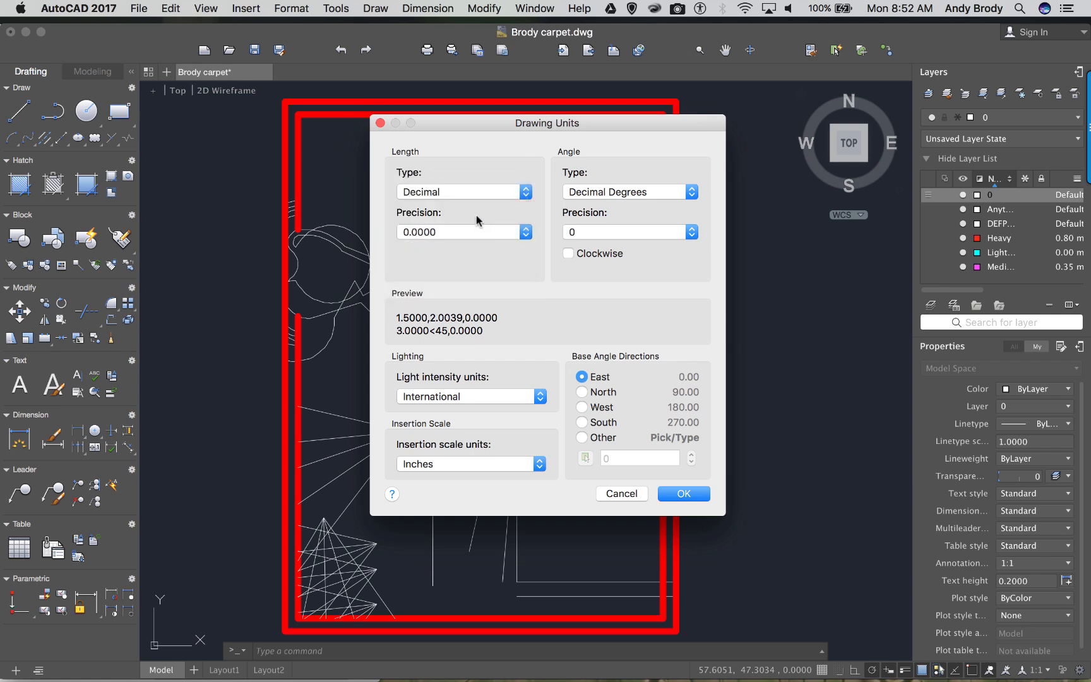
left_click(460, 192)
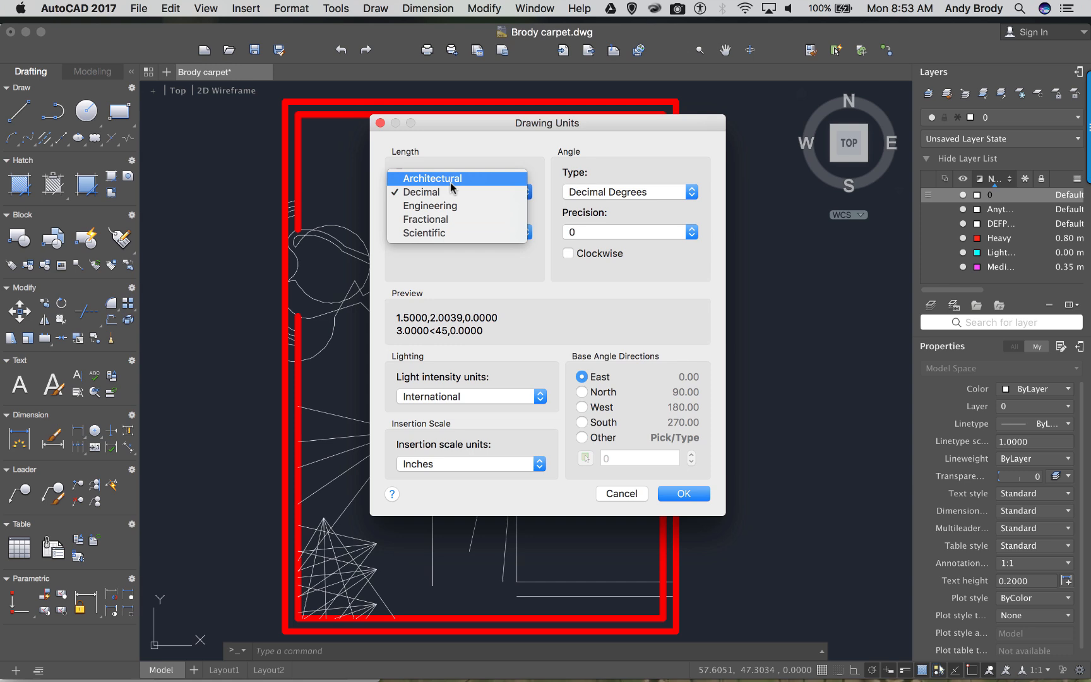
left_click(450, 180)
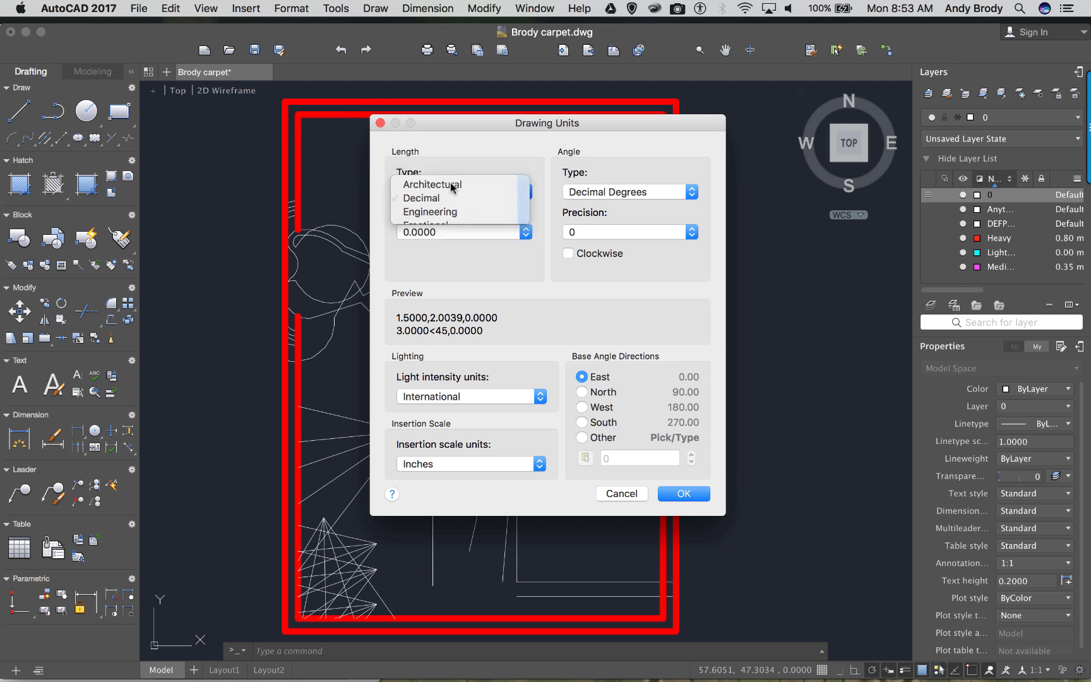
left_click(524, 233)
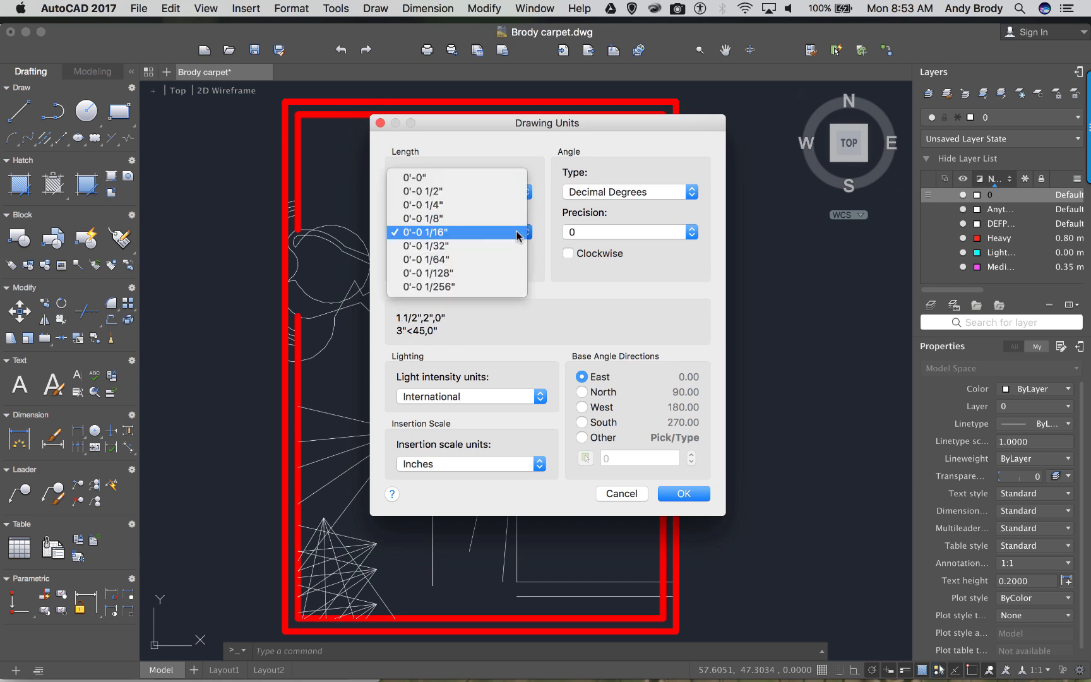
left_click(442, 192)
- Set the angle type to Deg/Min/Sec and apply the drawing units
left_click(593, 193)
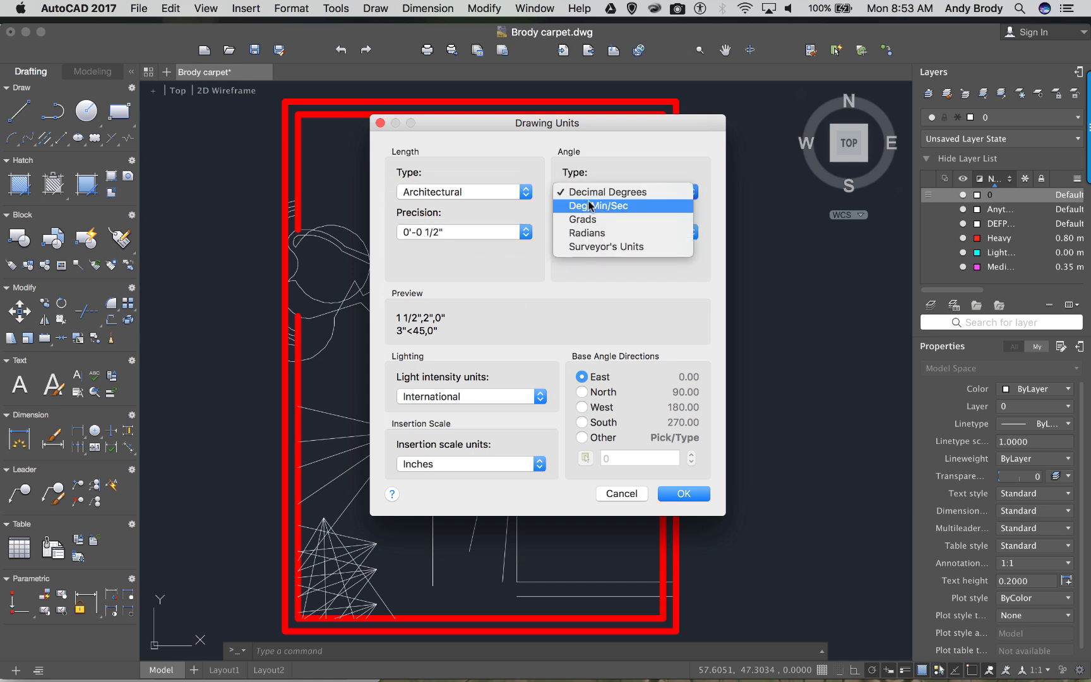
left_click(603, 209)
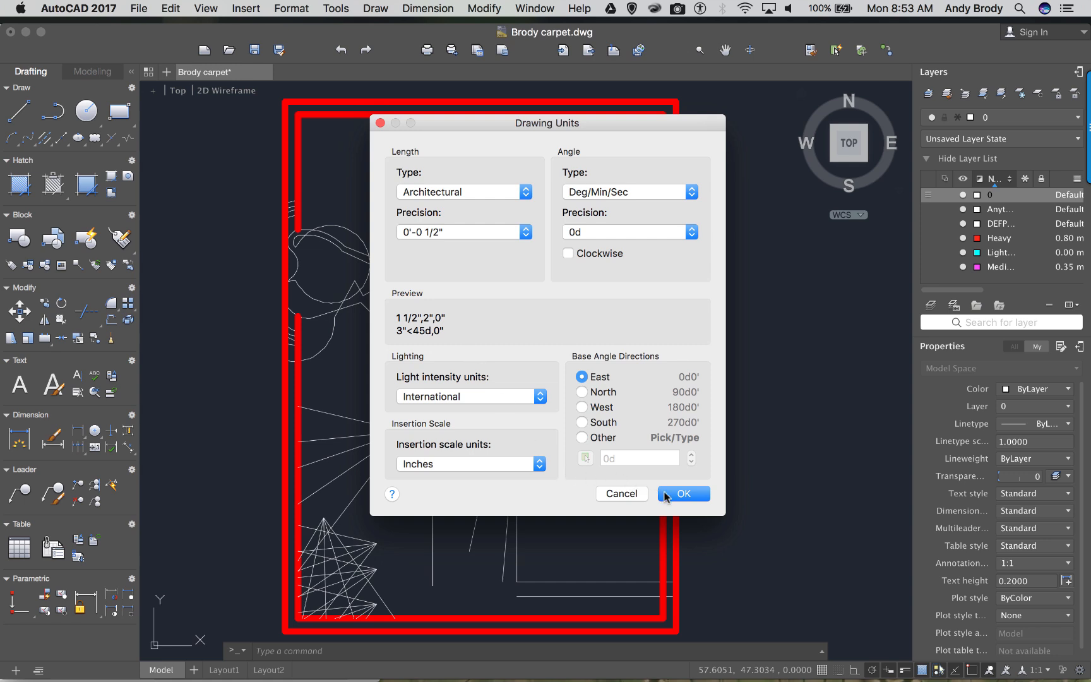
left_click(666, 494)
type("l")
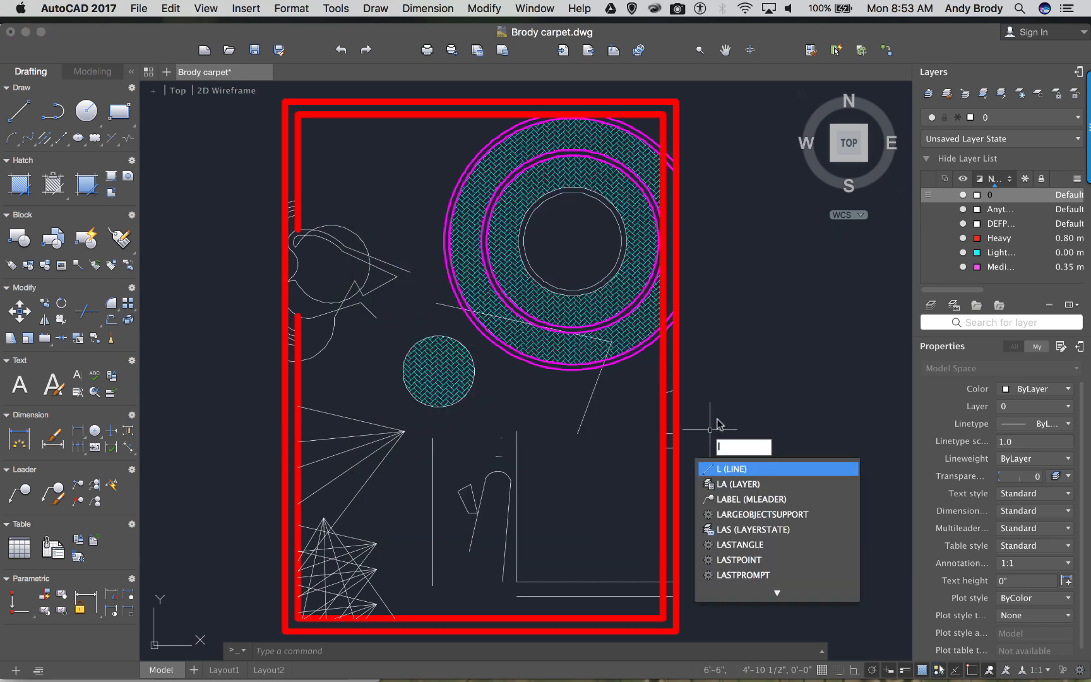
key("Return")
left_click(714, 403)
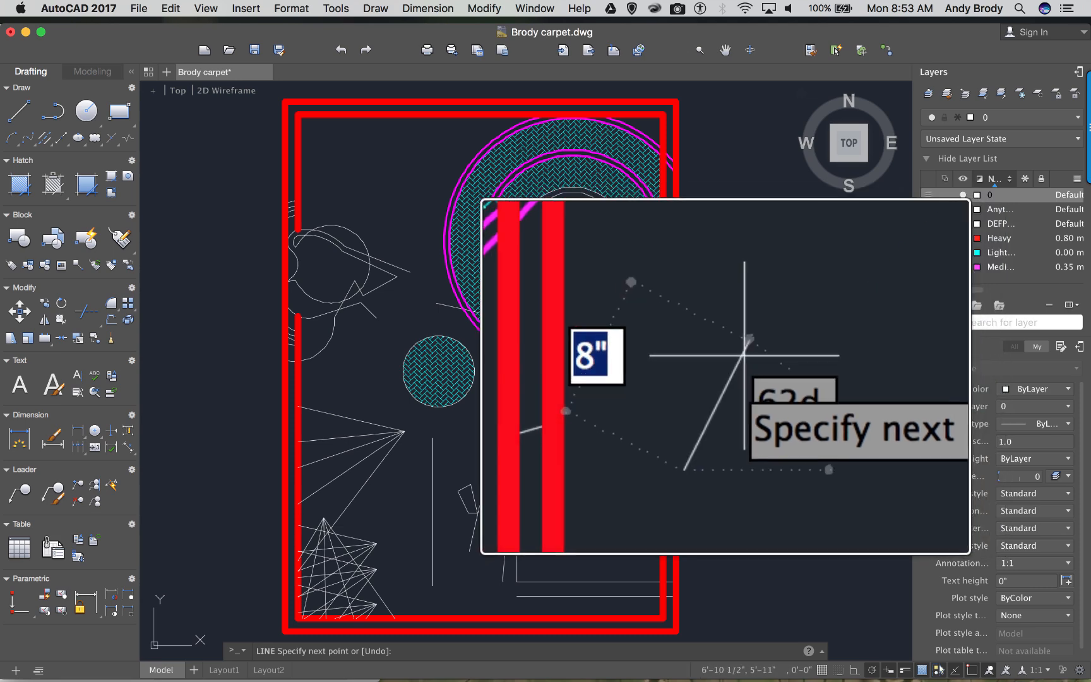
key("Escape")
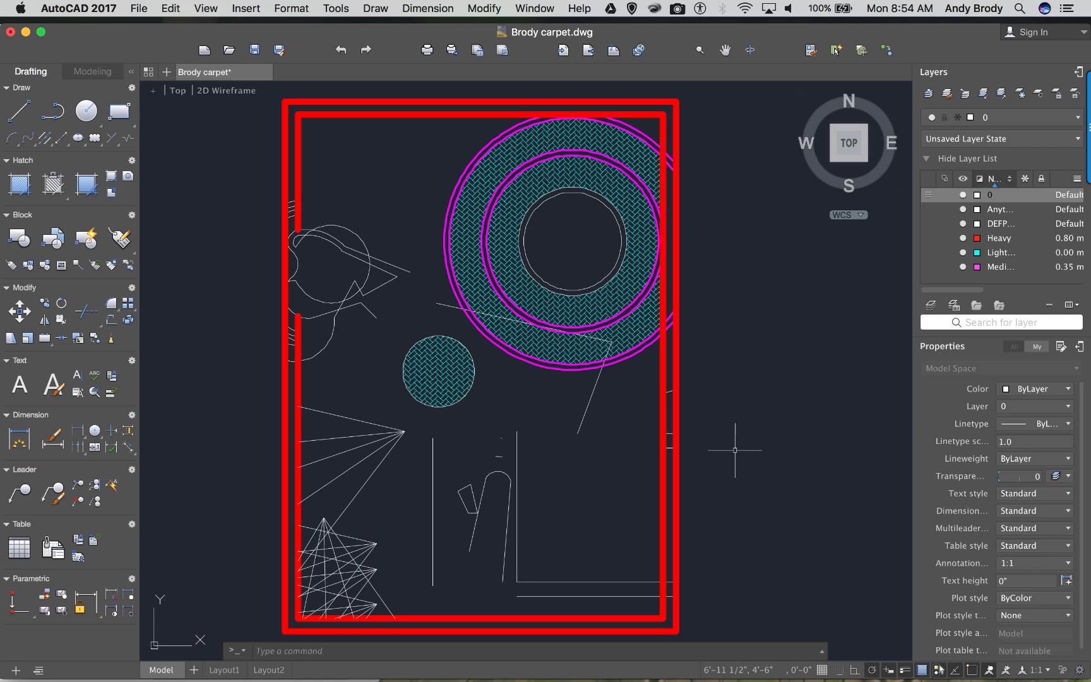
- Create a new drawing from Endicott template 2017.dwt in the Models folder of ID 103 Drafting
key("super+n")
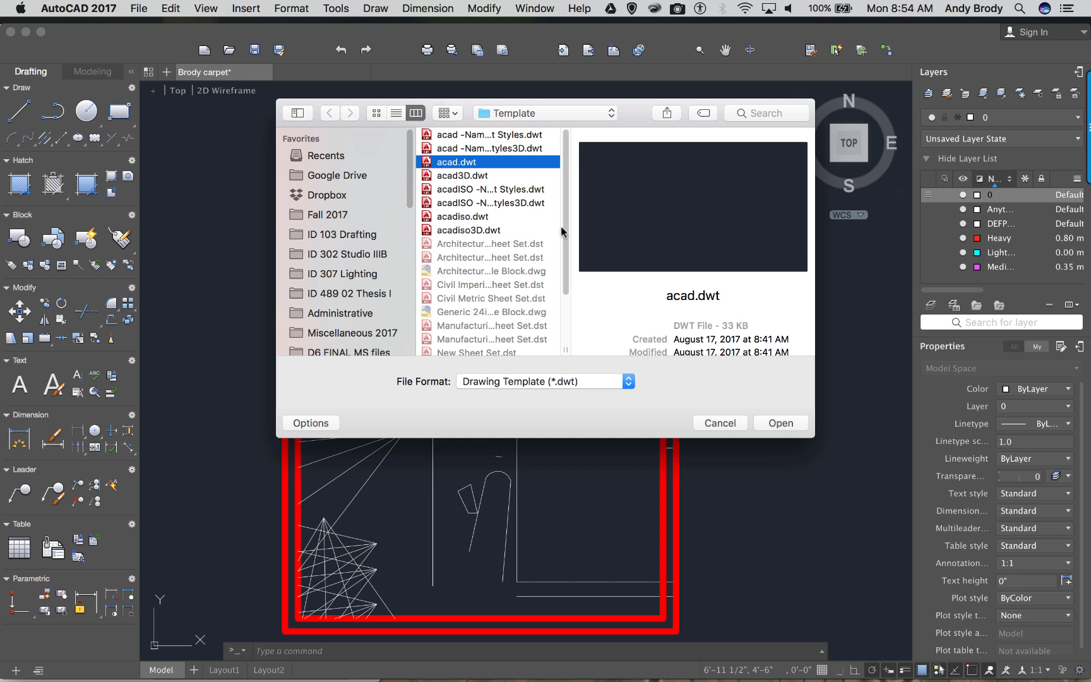
left_click(465, 135)
left_click(467, 149)
left_click(460, 163)
scroll(496, 255, "down", 3)
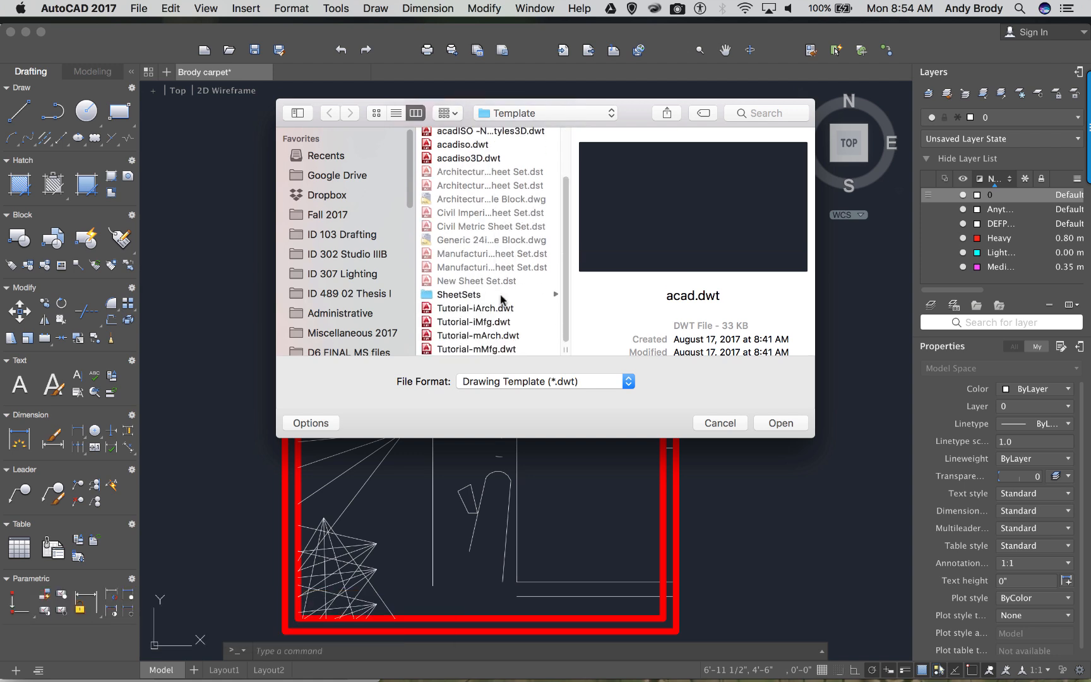
scroll(487, 325, "up", 3)
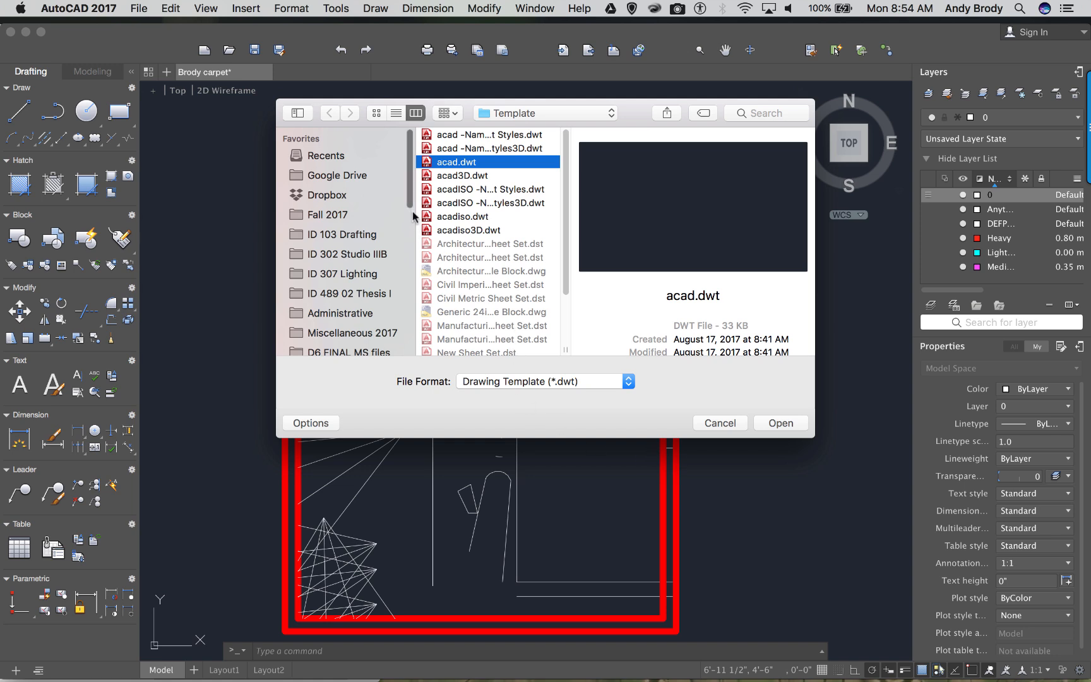
left_click(347, 236)
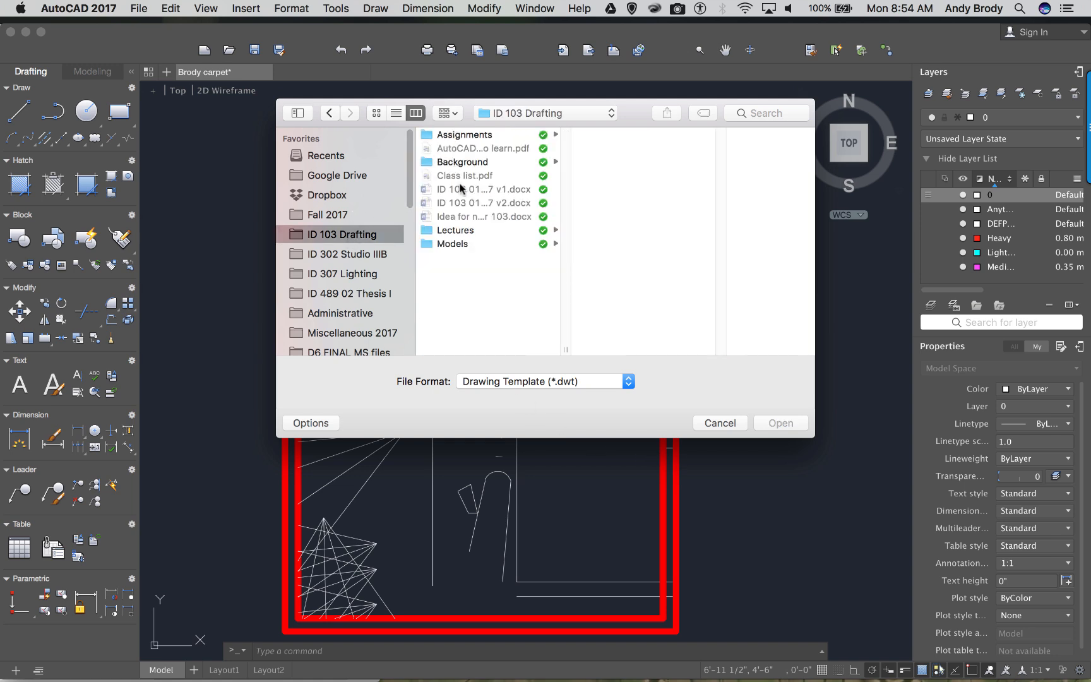
left_click(462, 242)
left_click(624, 219)
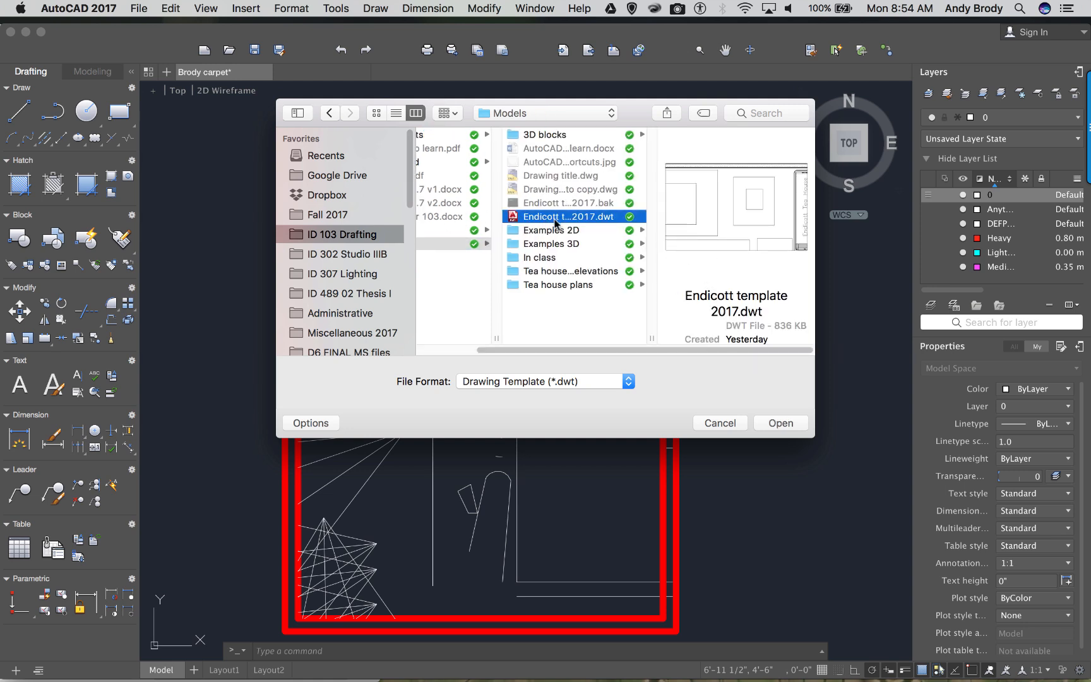
left_click(782, 425)
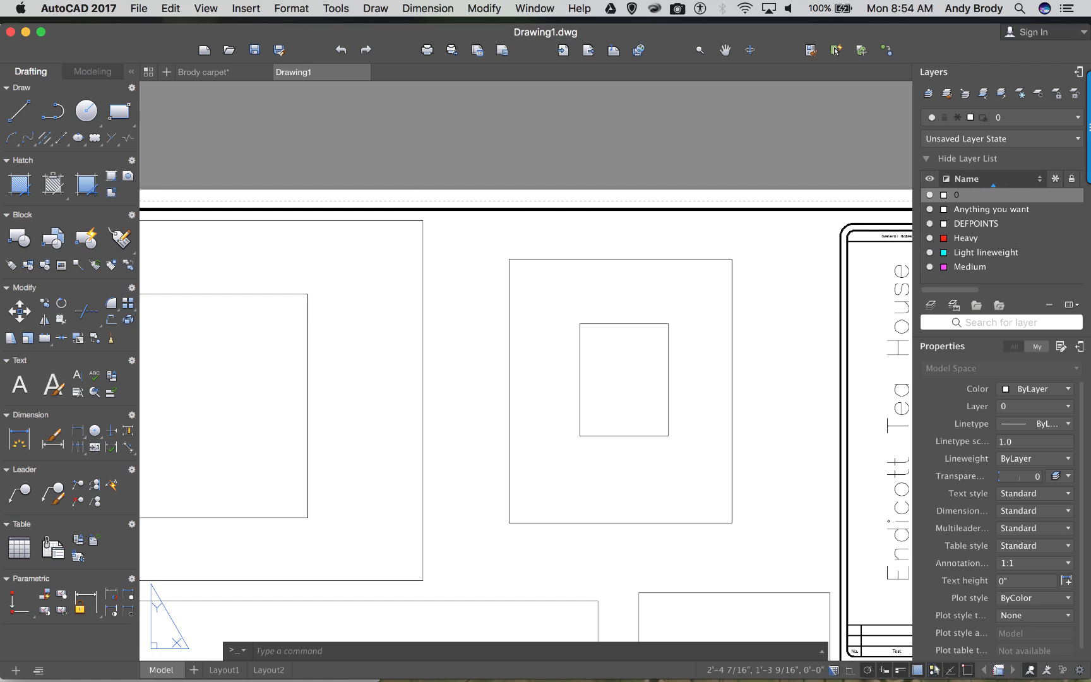
- View the template's 36x24, 18x24 and 11x17 sheet layouts and return to model space
scroll(588, 422, "down", 3)
middle_click_drag(589, 423, 592, 296)
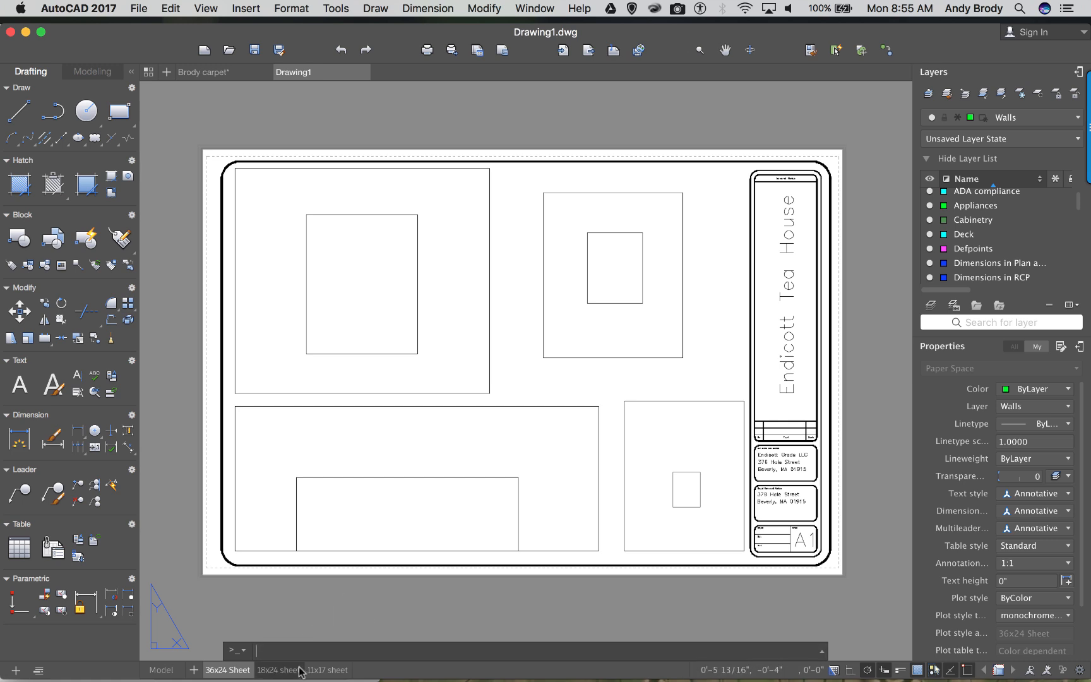
left_click(278, 669)
left_click(319, 670)
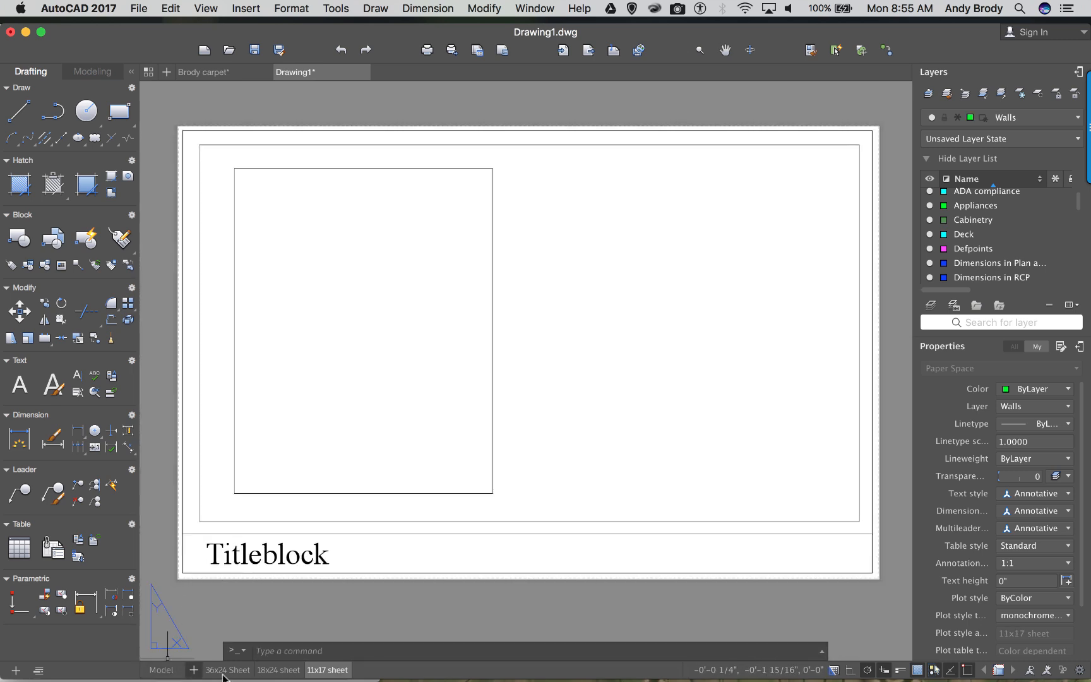
left_click(163, 670)
- Inspect the rectangular polyline near the origin in model space, leaving it deselected
scroll(310, 491, "up", 5)
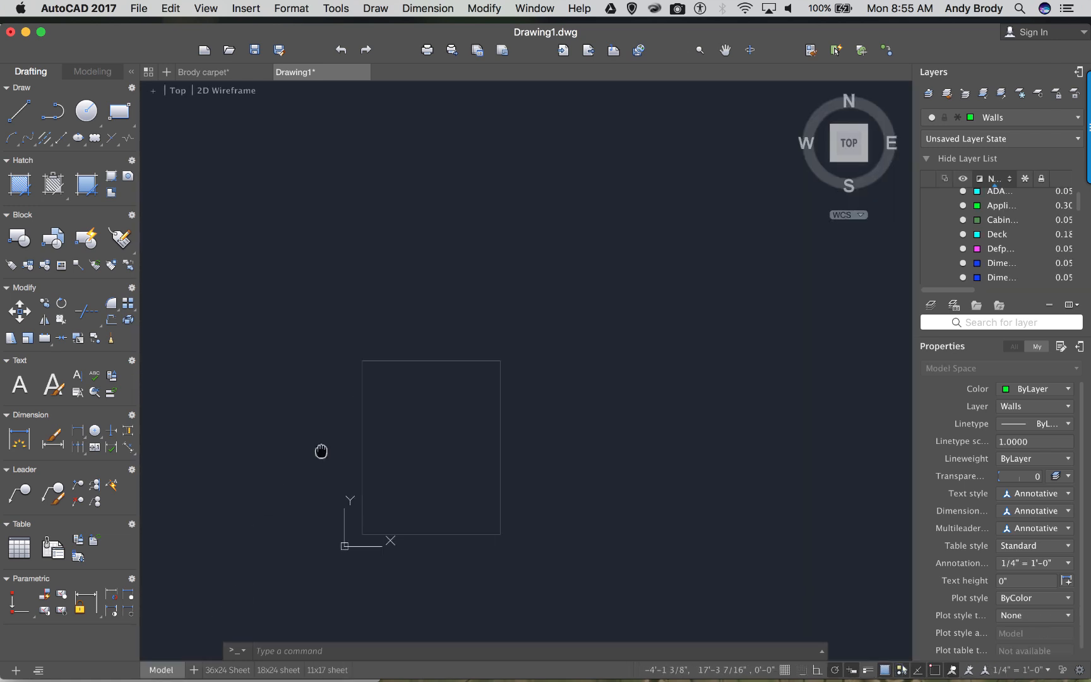
left_click(371, 325)
left_click(330, 315)
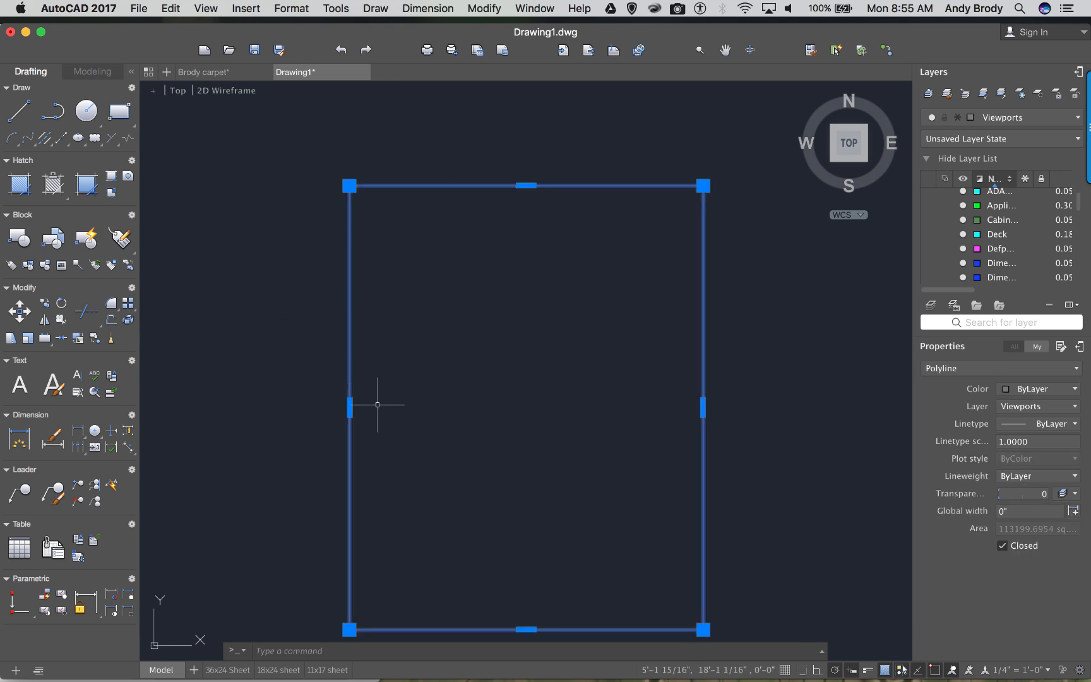
key("Escape")
scroll(386, 397, "down", 3)
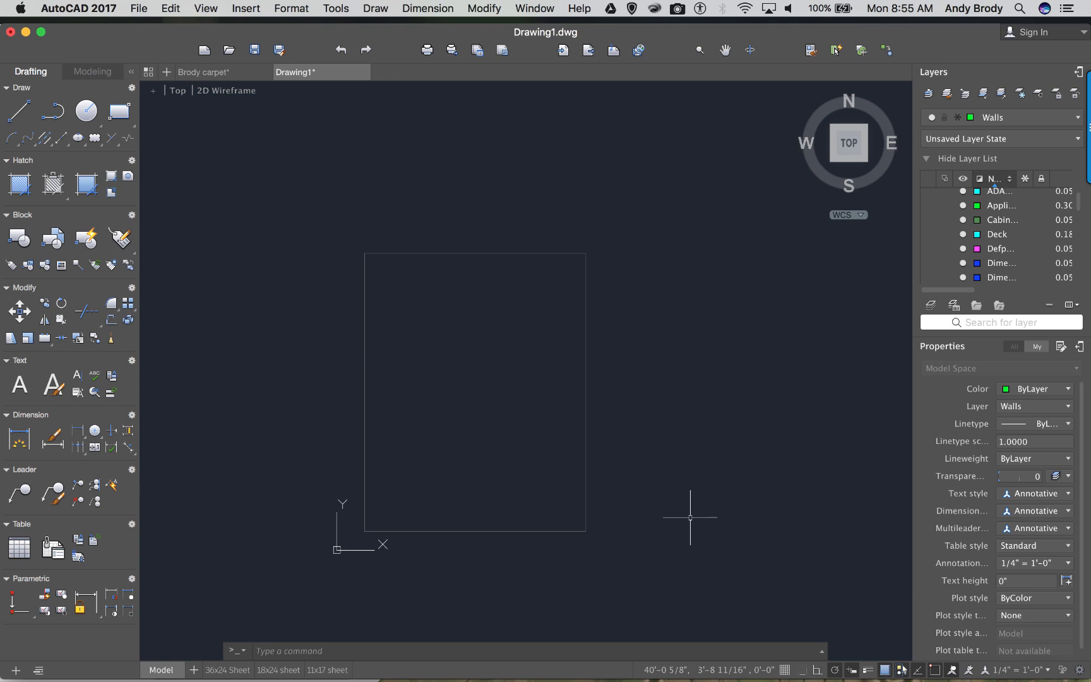
- Turn the drawing grid on in model space and switch it back off
left_click(789, 671)
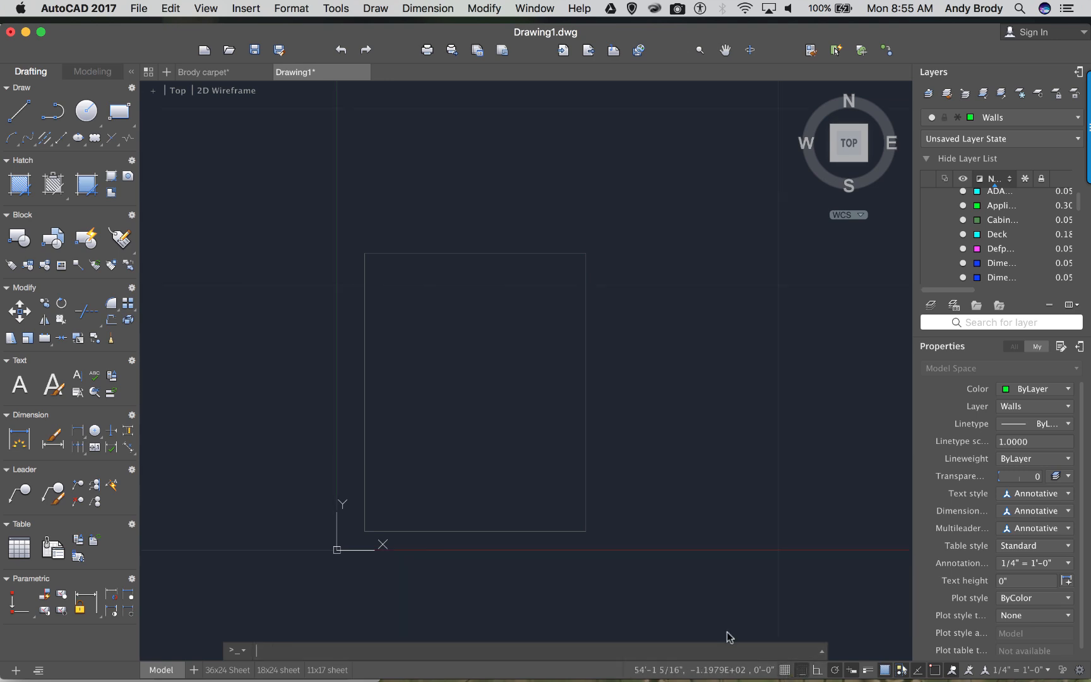
scroll(722, 632, "down", 2)
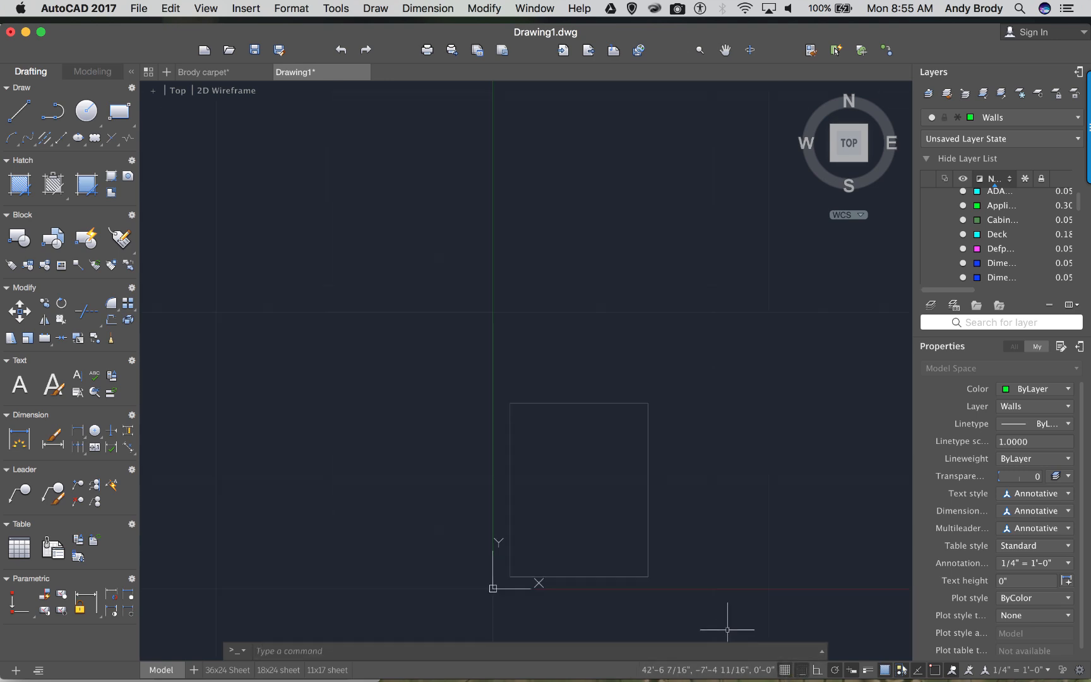
left_click(785, 670)
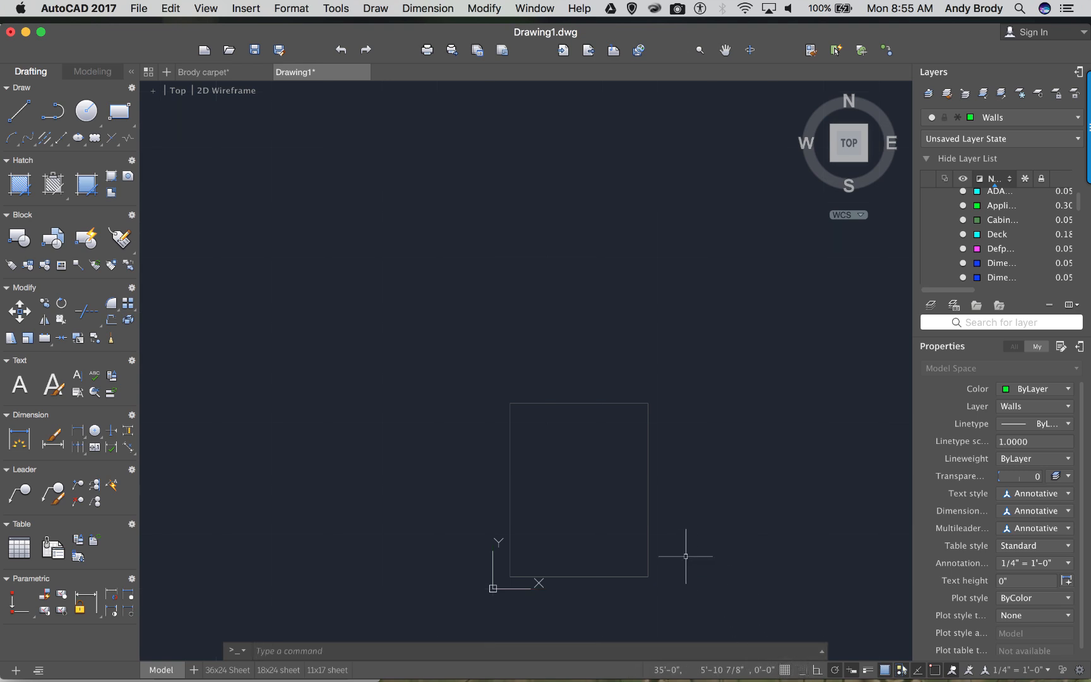
middle_click_drag(701, 556, 689, 540)
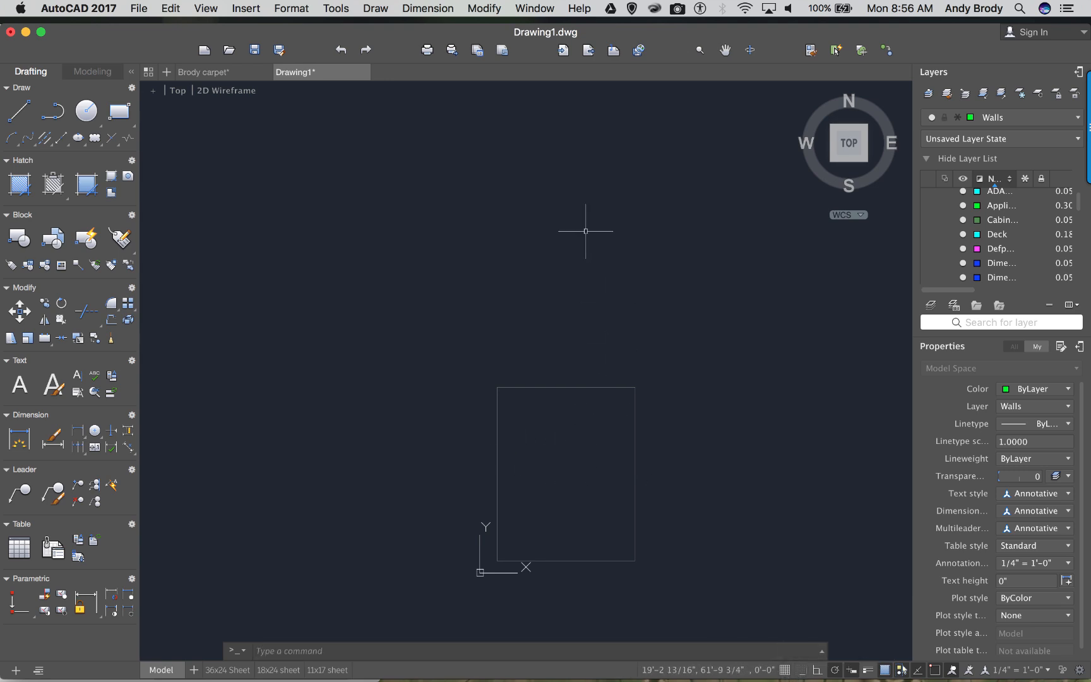
- Undock the Layers and Properties Inspector palettes and close both of them
left_click(1079, 72)
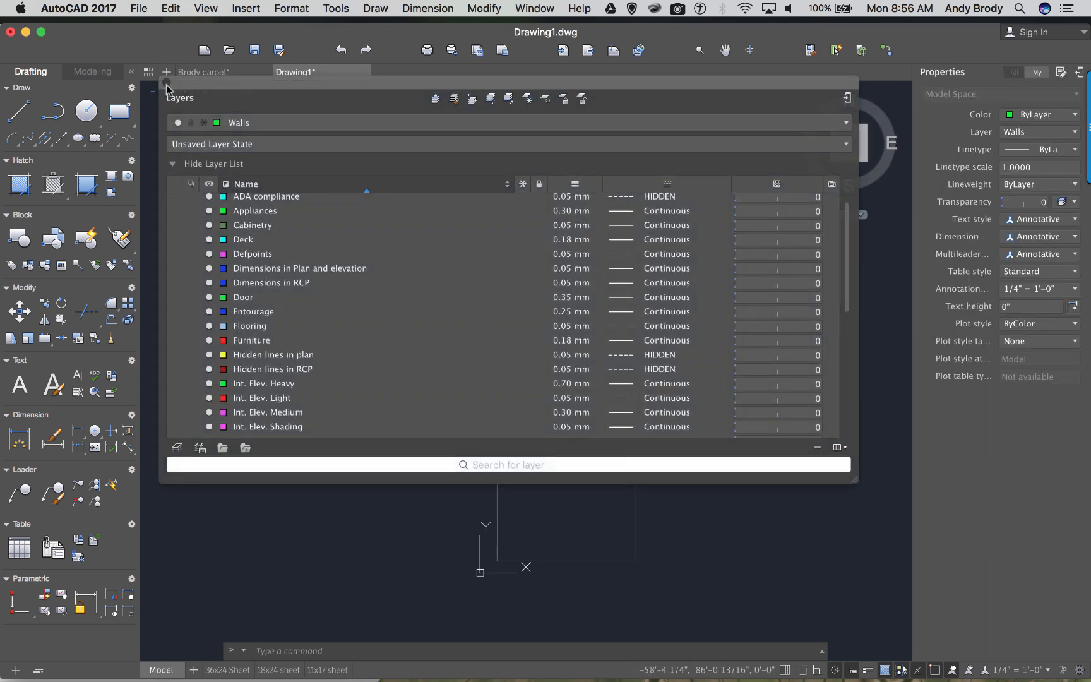
left_click(1076, 76)
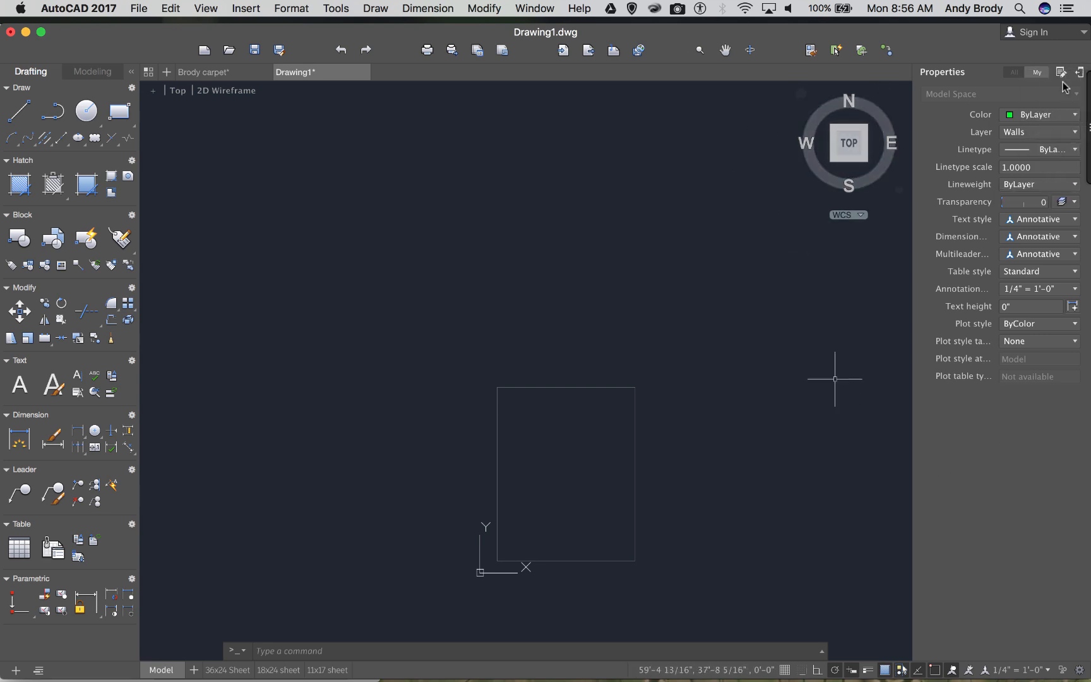
left_click(1079, 72)
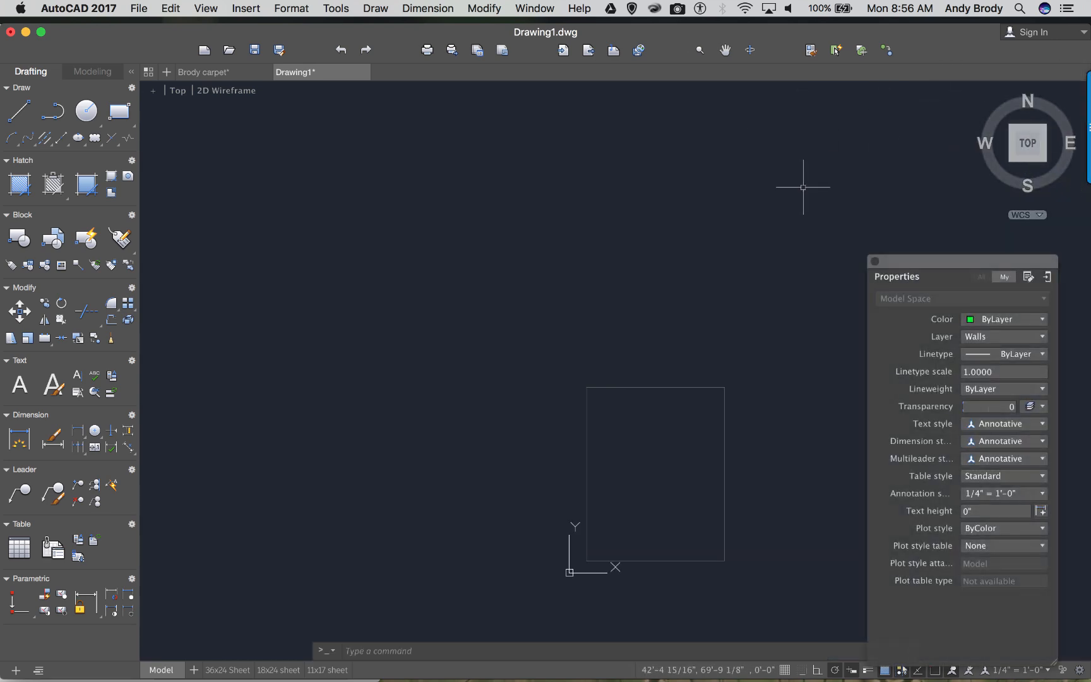
left_click_drag(876, 265, 770, 150)
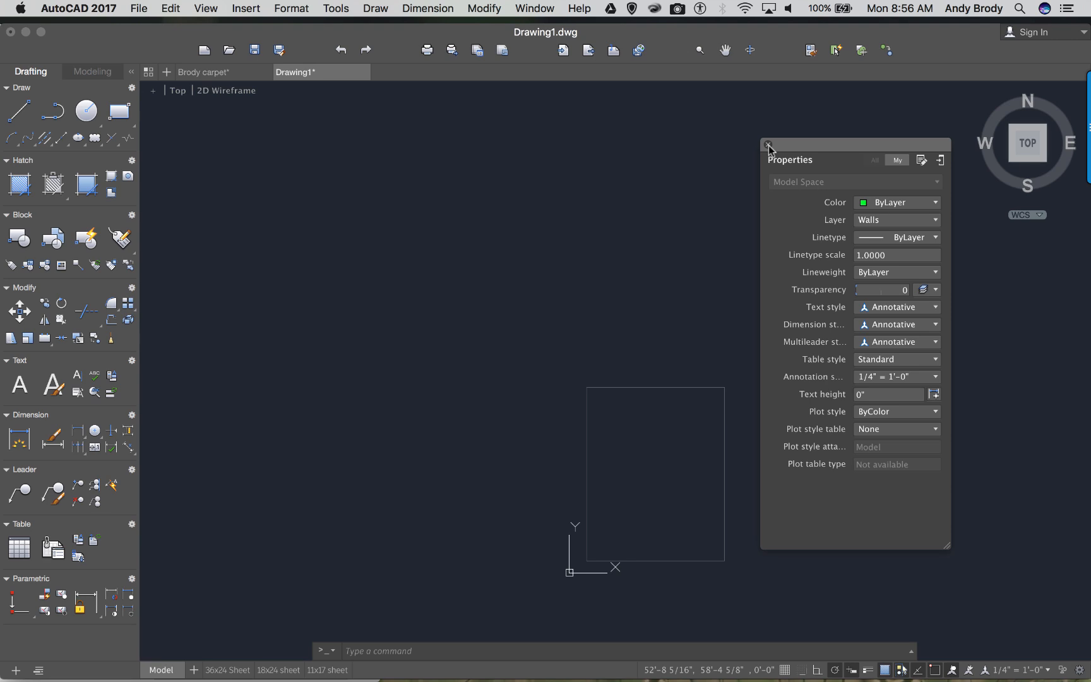
left_click(768, 145)
- Reopen the Properties Inspector palette and close it again
left_click(522, 8)
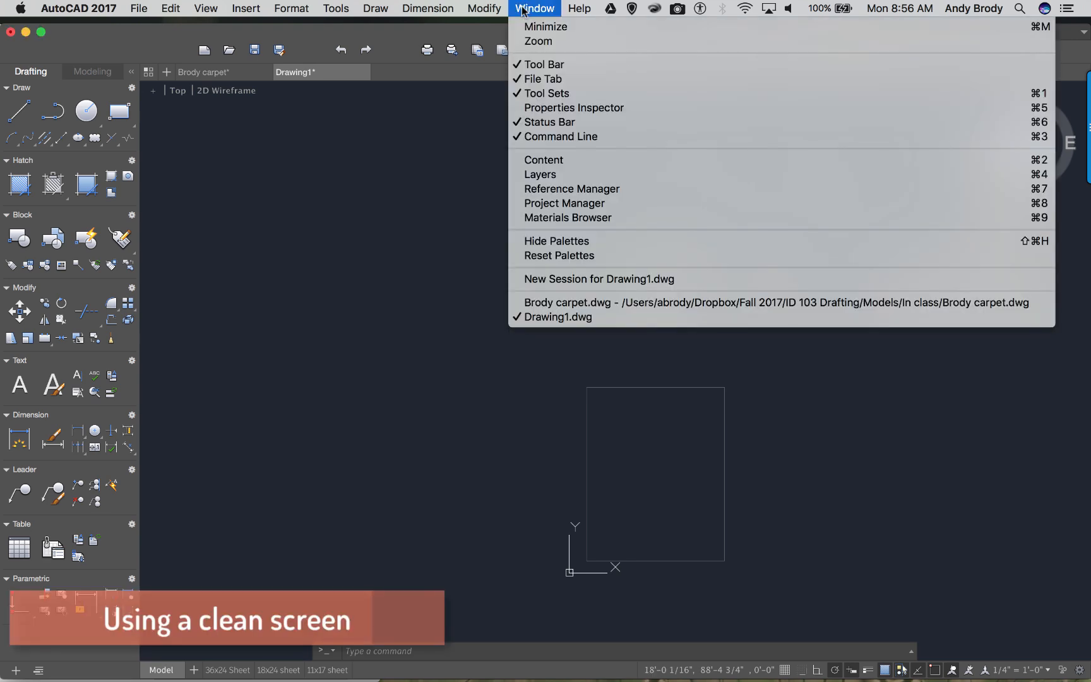
left_click(561, 109)
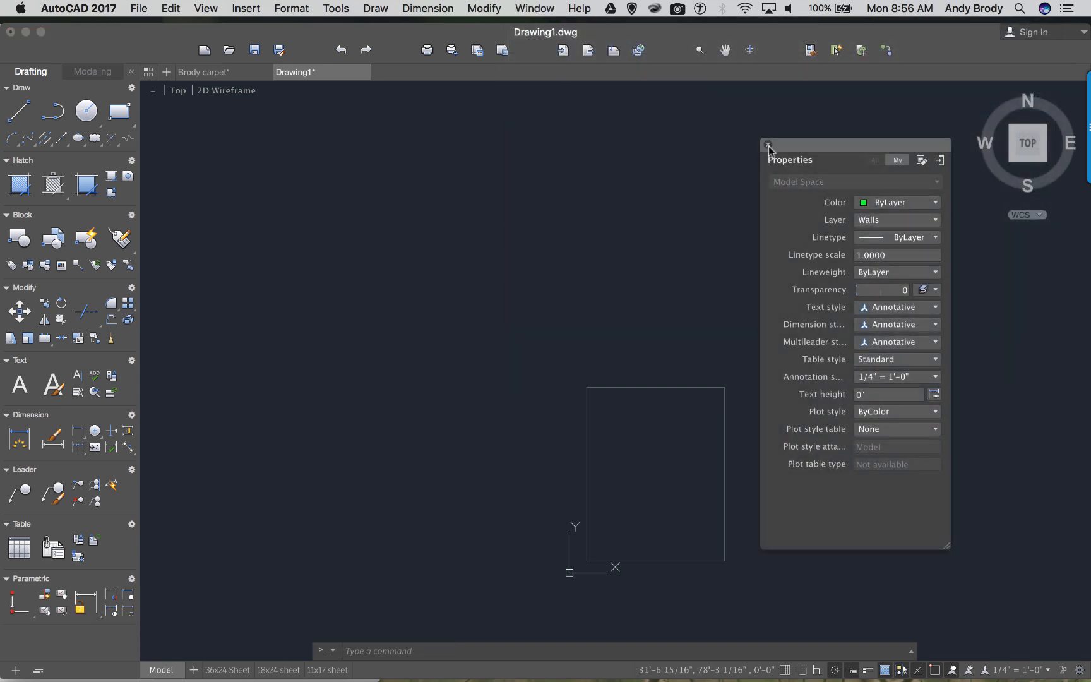
left_click(768, 146)
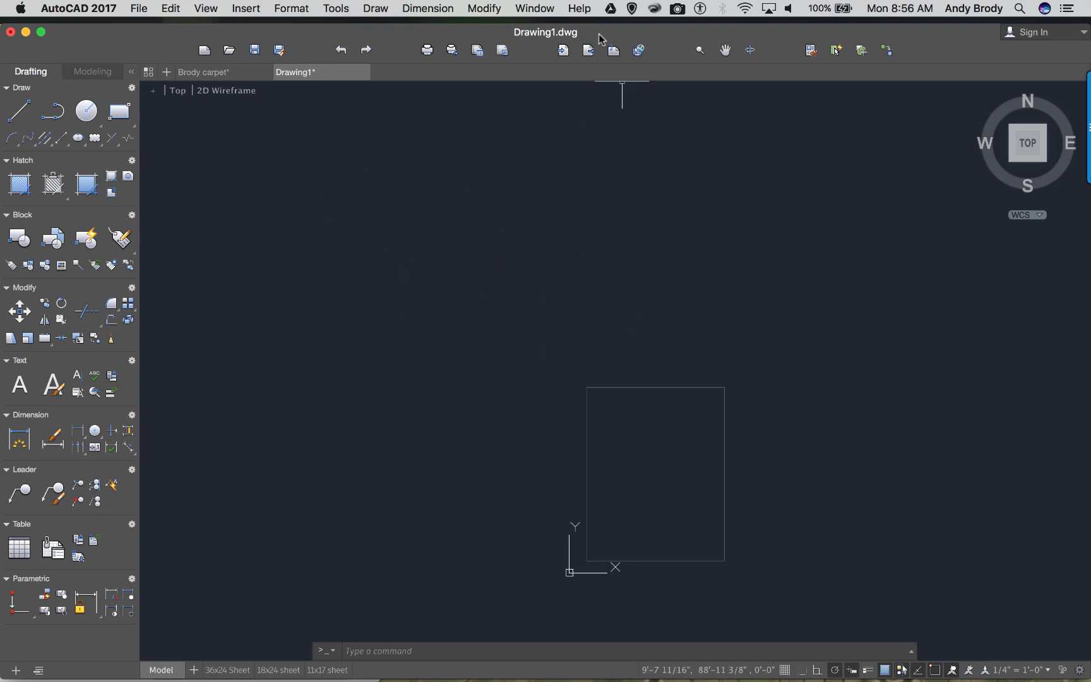
- Hide the tool sets and expand the drawing window to full screen
left_click(533, 9)
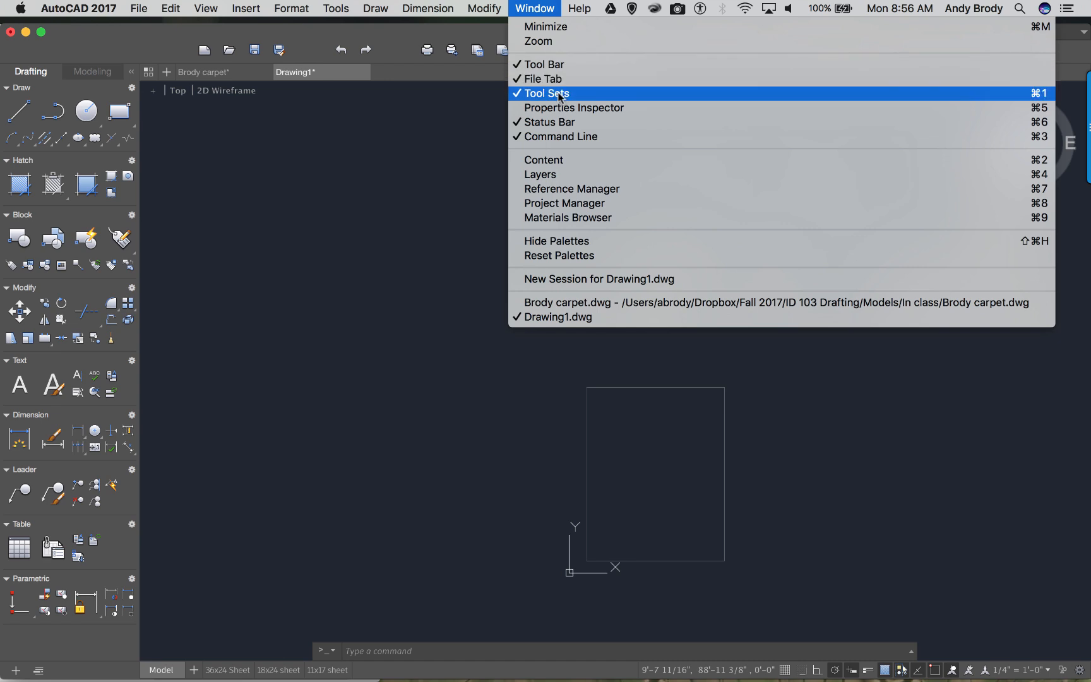
left_click(559, 95)
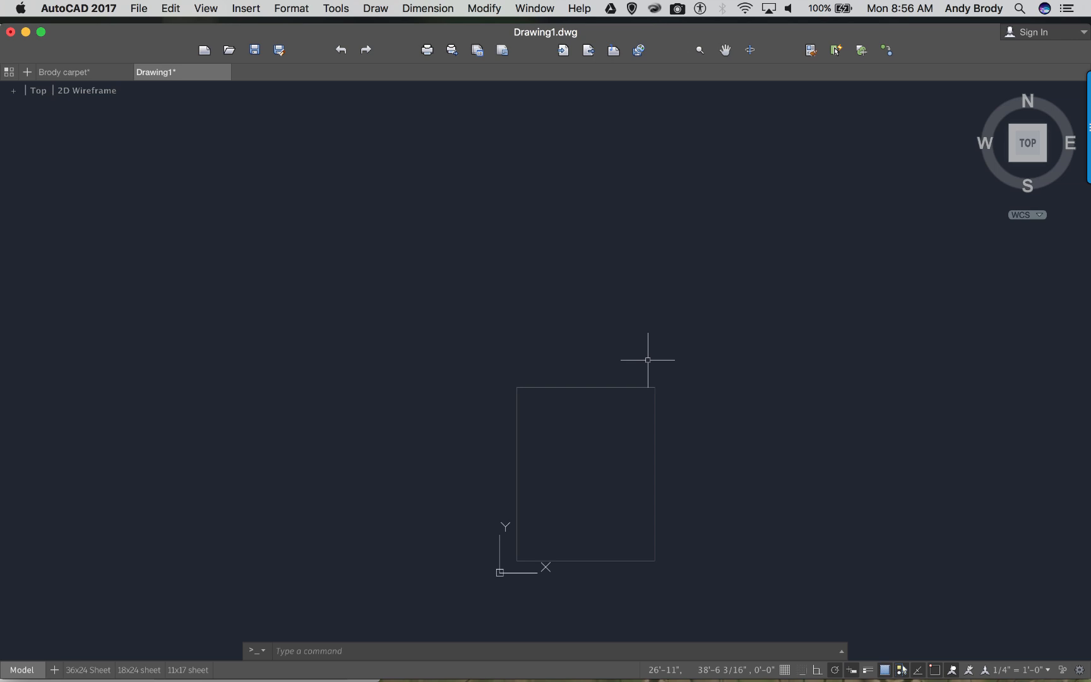
key("ctrl+super+f")
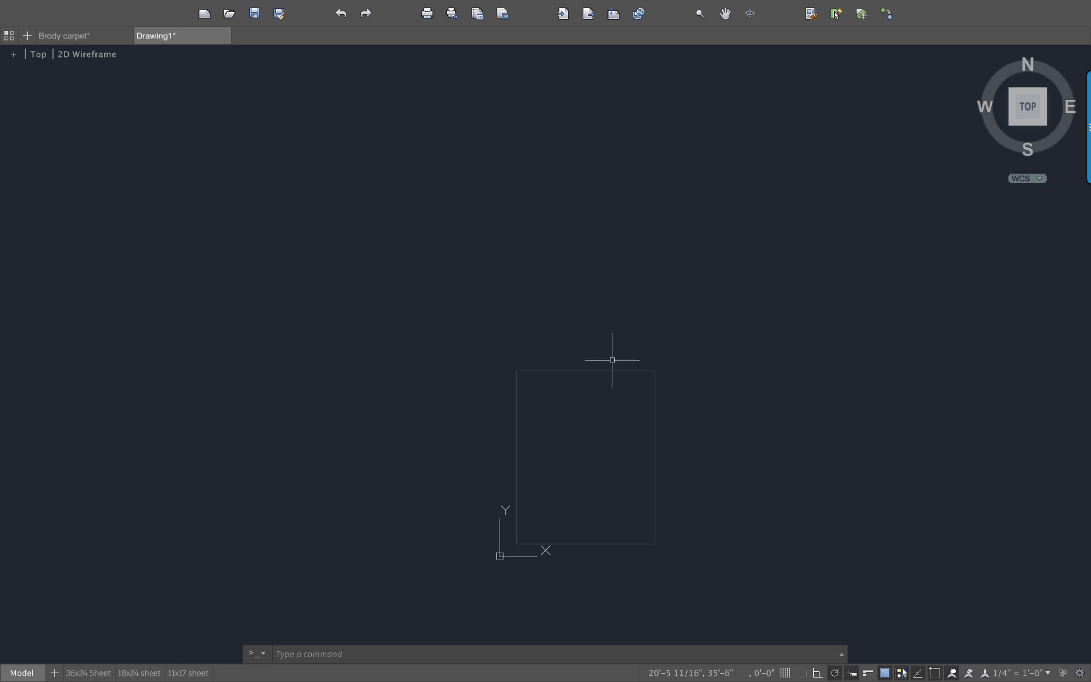
left_click(347, 19)
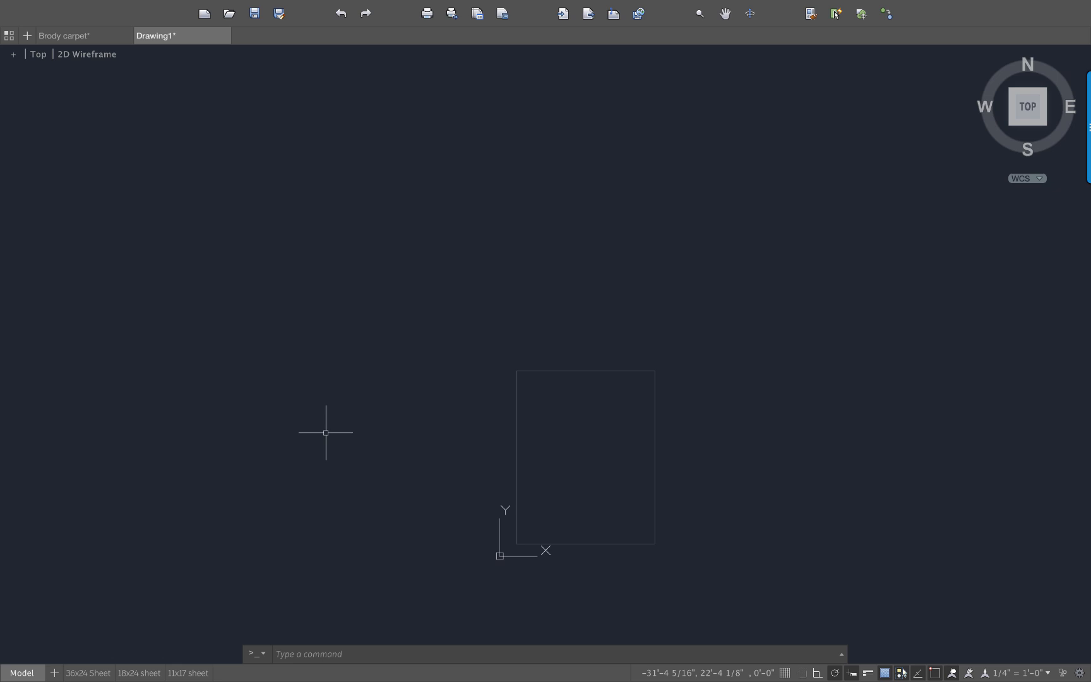
- Switch to Preview and move the scanned Room 205 floor plan window so the whole plan is visible beside free desktop space
key("super+Tab")
key("super+Tab")
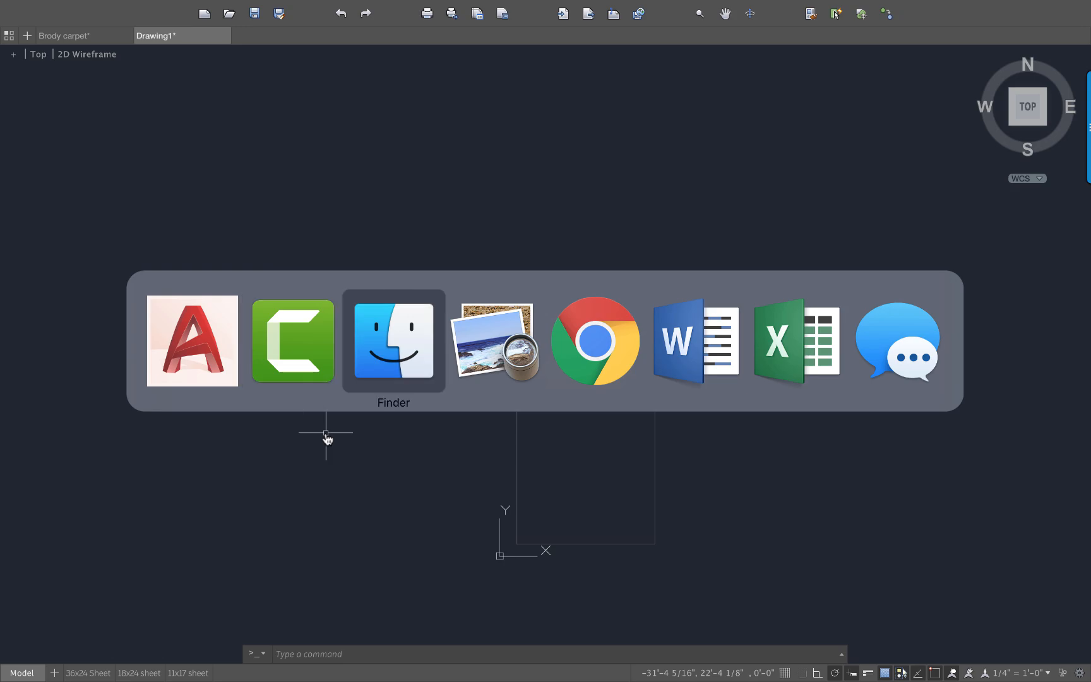
key("super+Tab")
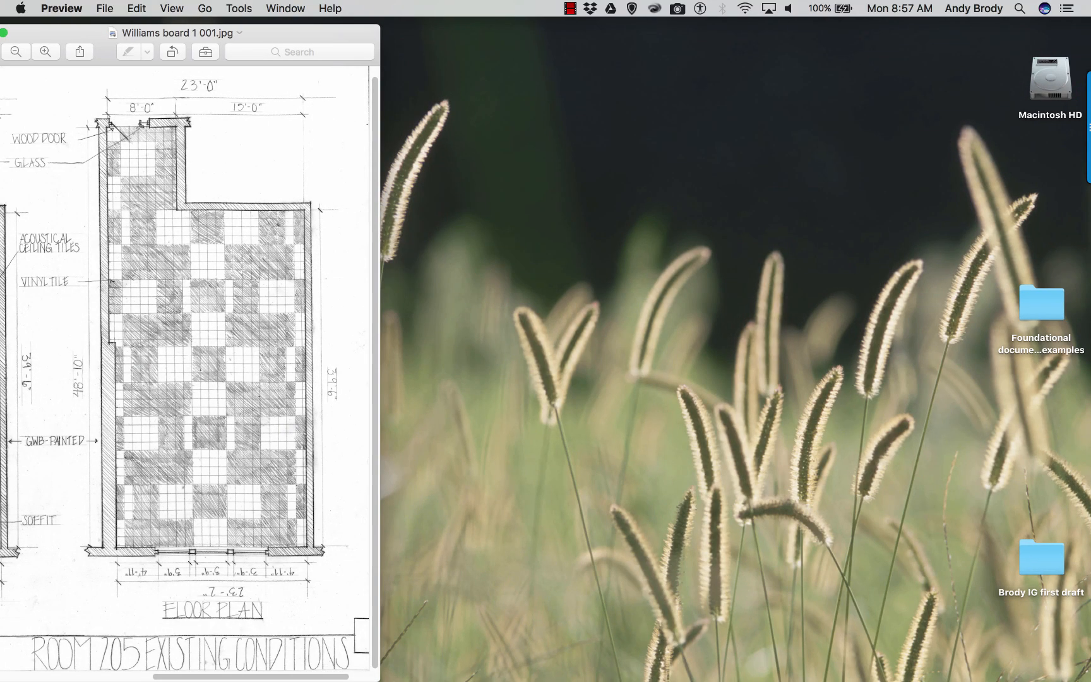
left_click_drag(334, 29, 347, 25)
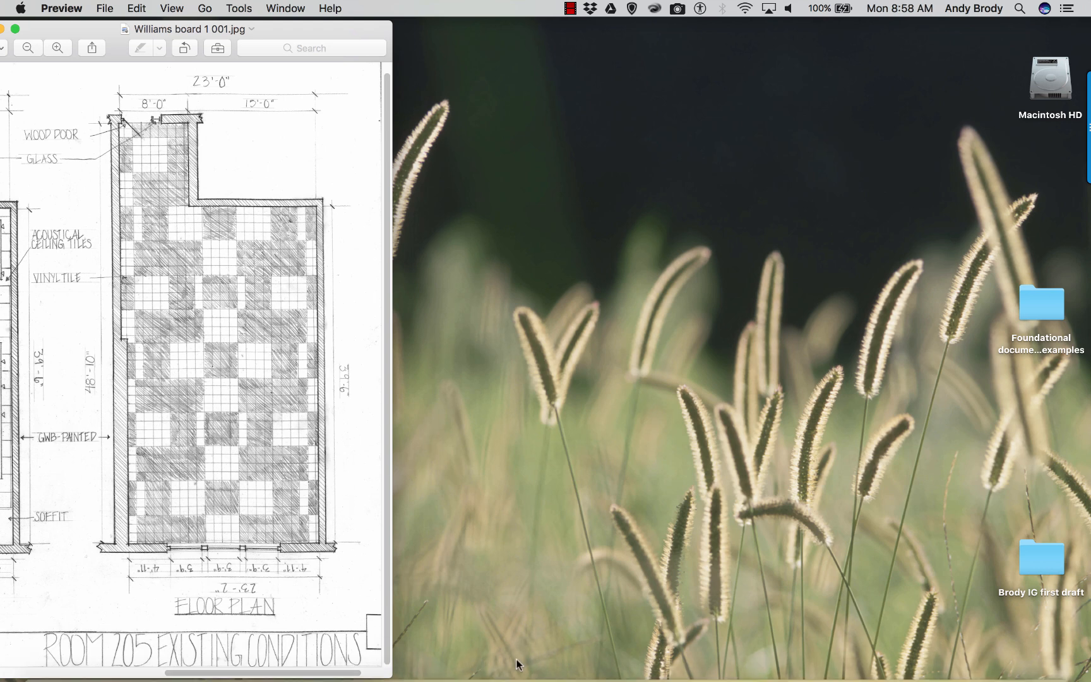
- Return to AutoCAD, exit full screen and narrow the drawing window so it sits beside the scanned floor plan
mouse_move(518, 680)
left_click(916, 651)
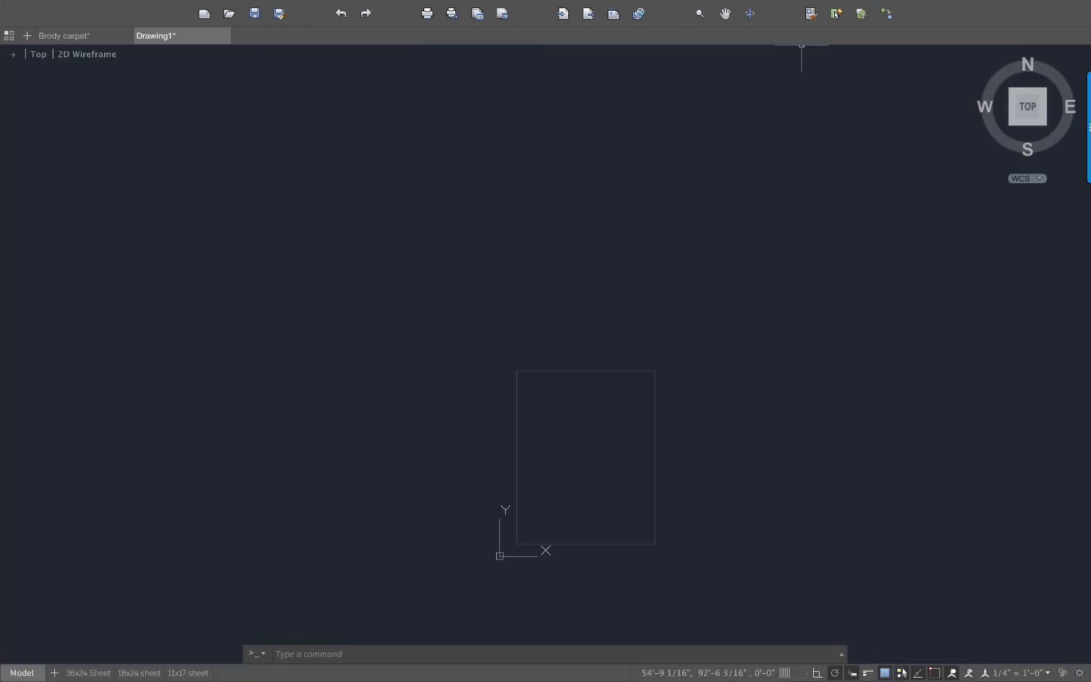
key("ctrl+super+f")
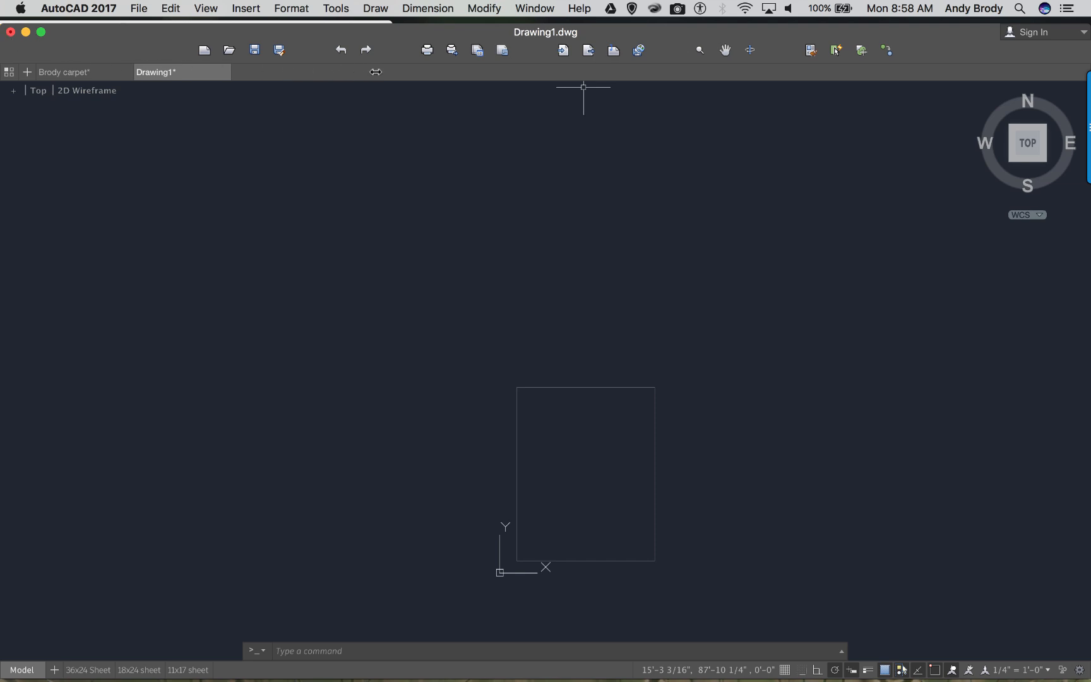
left_click_drag(375, 71, 397, 71)
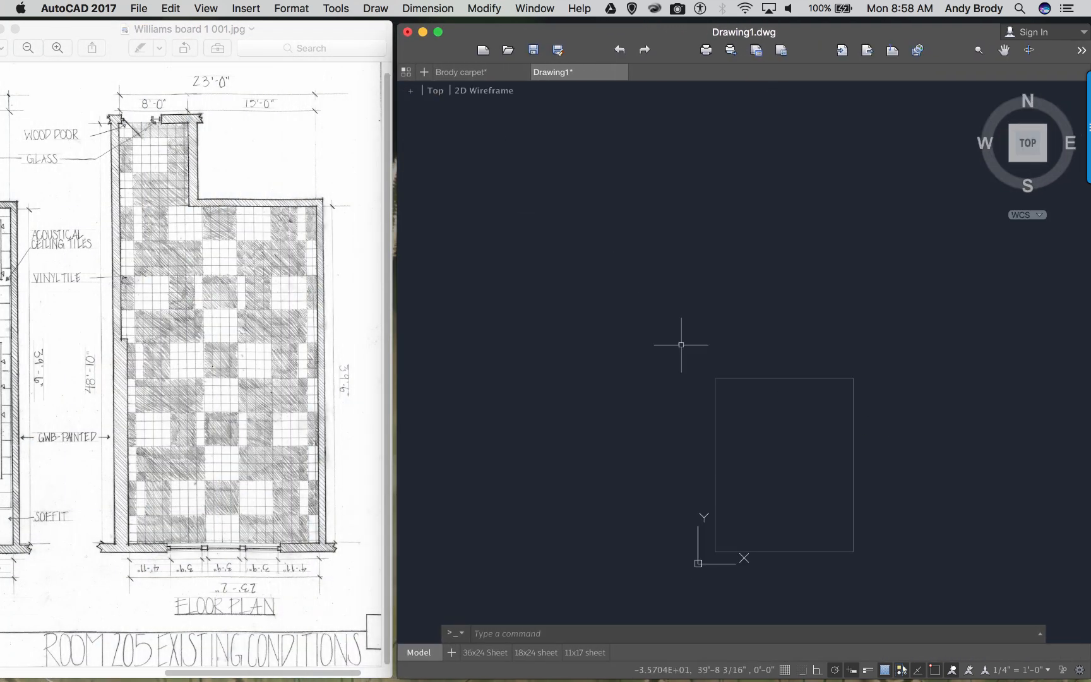
- Delete the rectangular polyline near the origin in model space
left_click(867, 526)
left_click(805, 420)
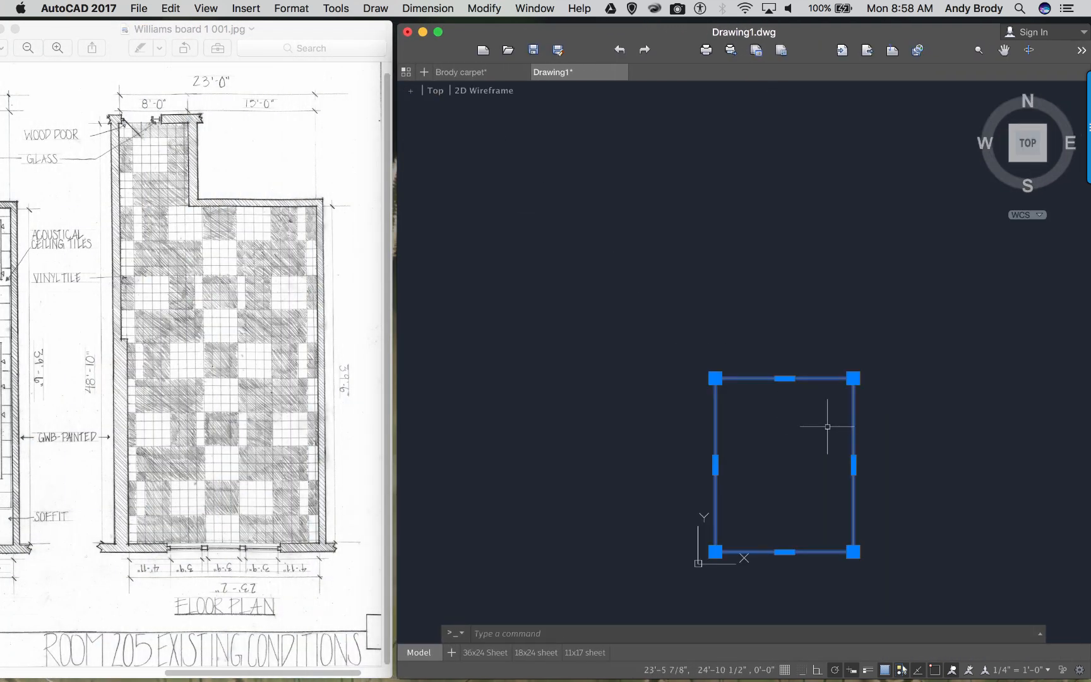
middle_click_drag(822, 425, 806, 312)
scroll(801, 366, "down", 5)
scroll(800, 366, "up", 7)
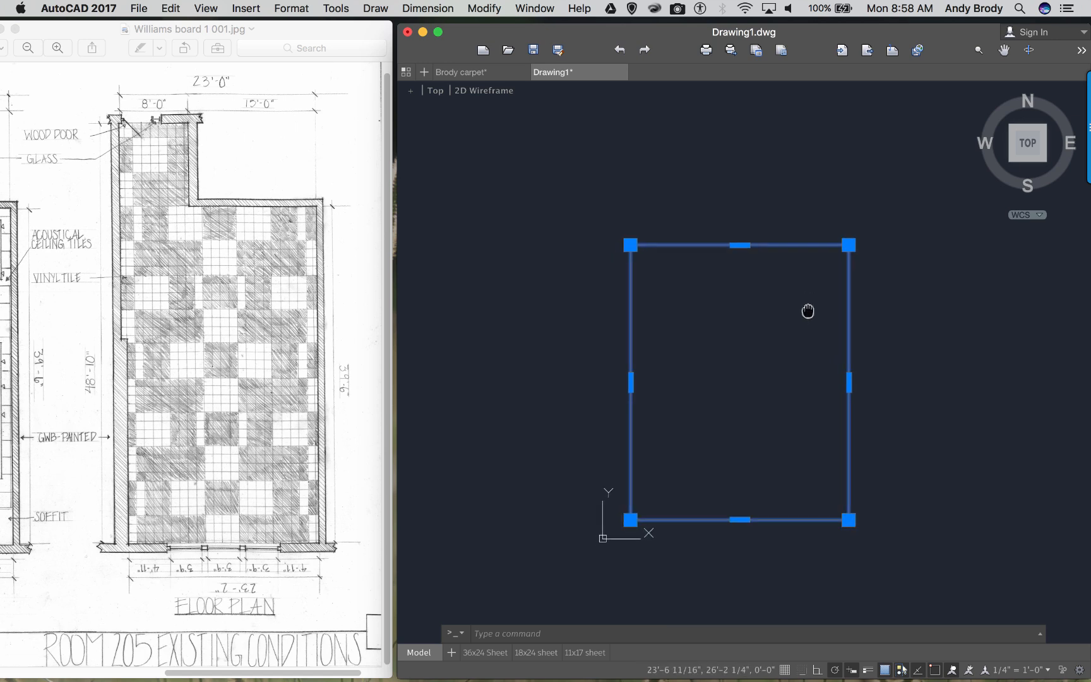
key("Delete")
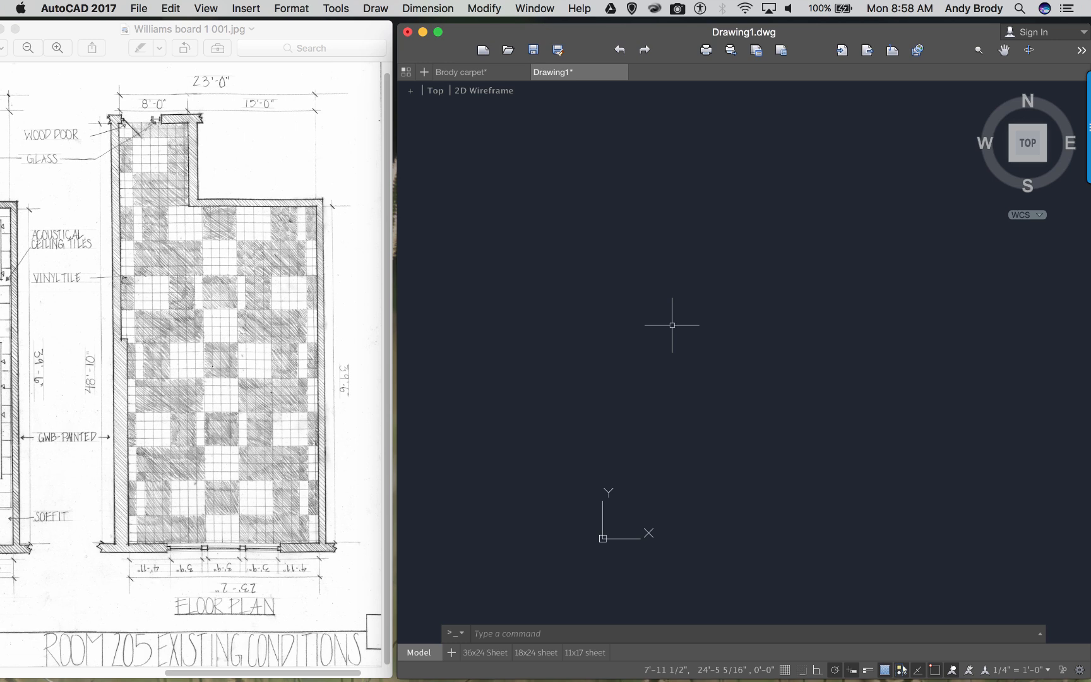
scroll(663, 416, "up", 2)
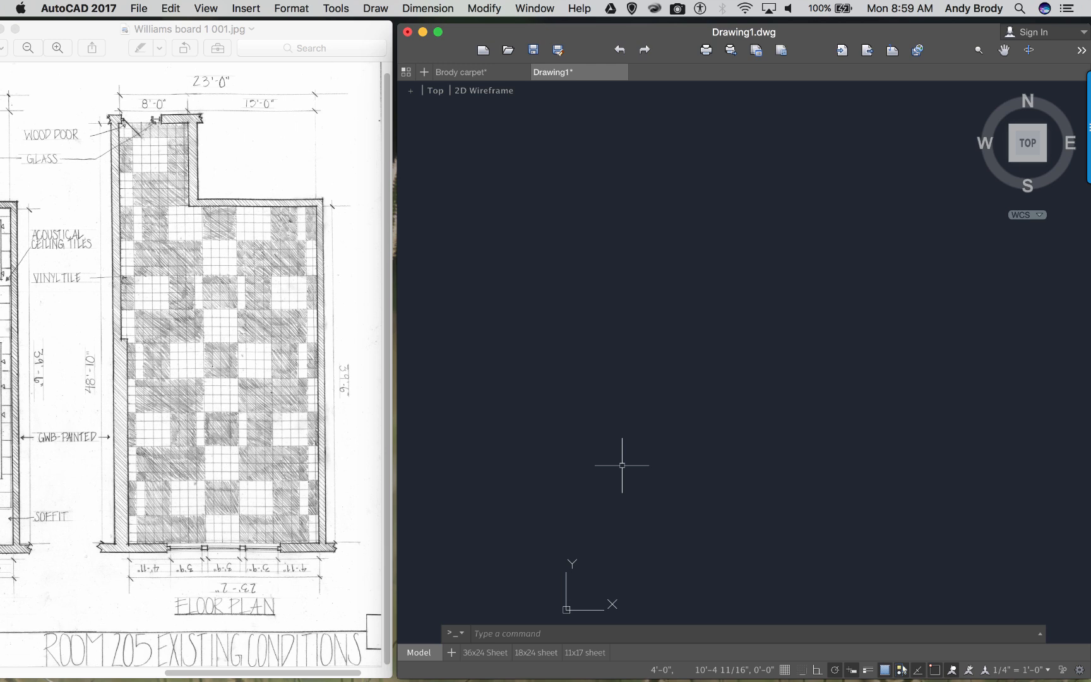
- Open the Layers palette with the LAYER command and look through the layer list down to Walls
type("layer")
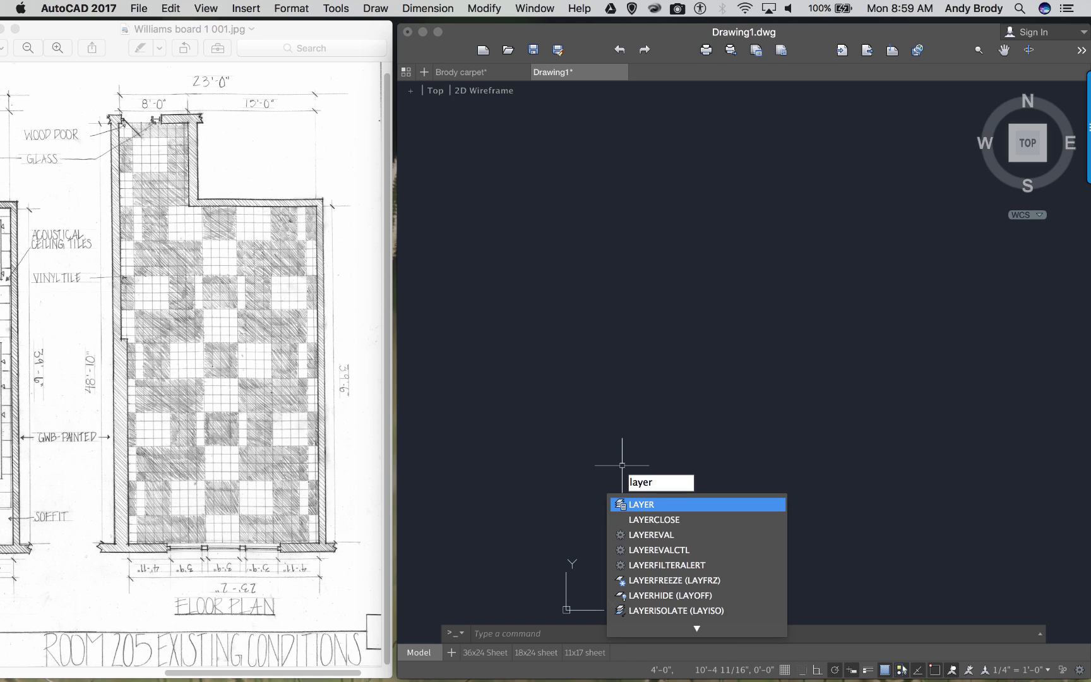
key("Return")
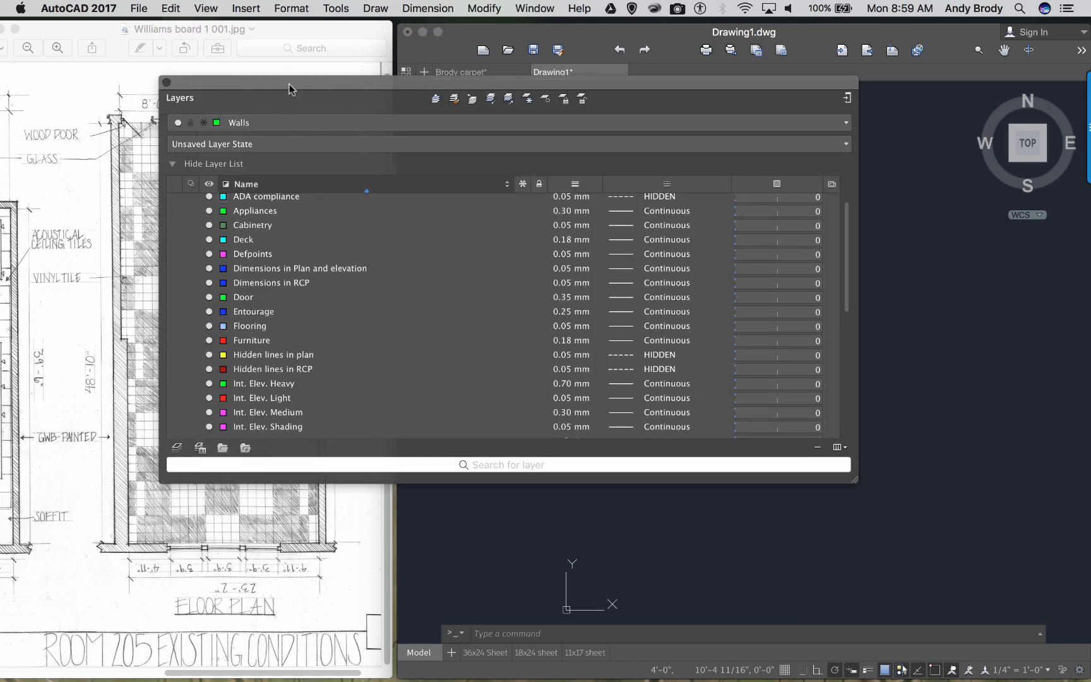
left_click_drag(288, 81, 309, 97)
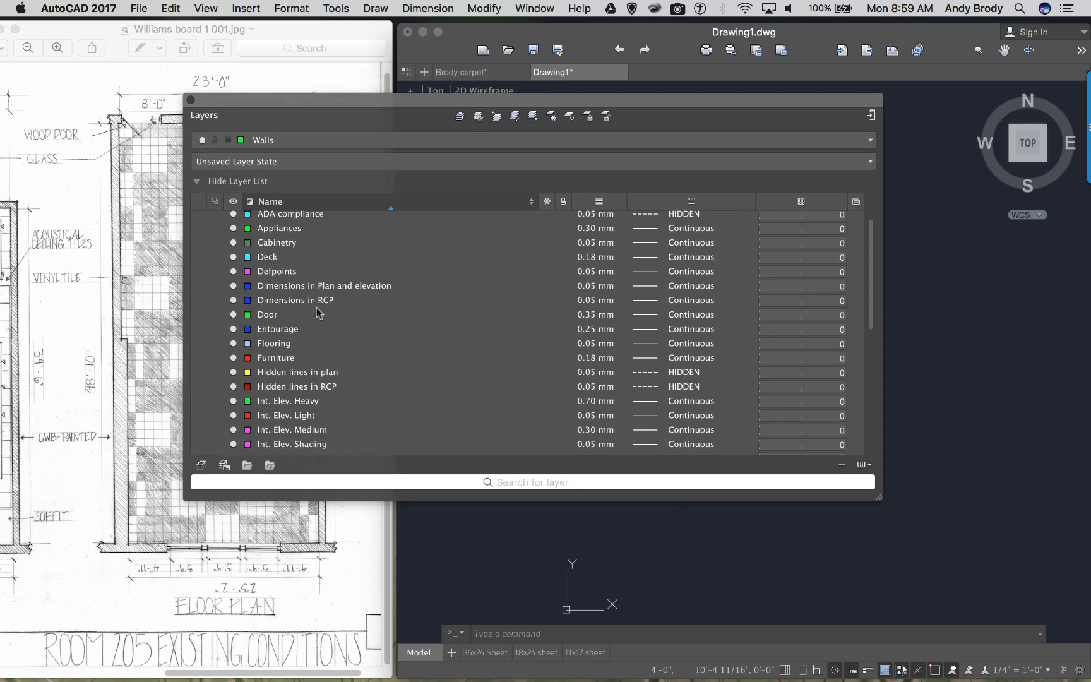
scroll(340, 343, "down", 3)
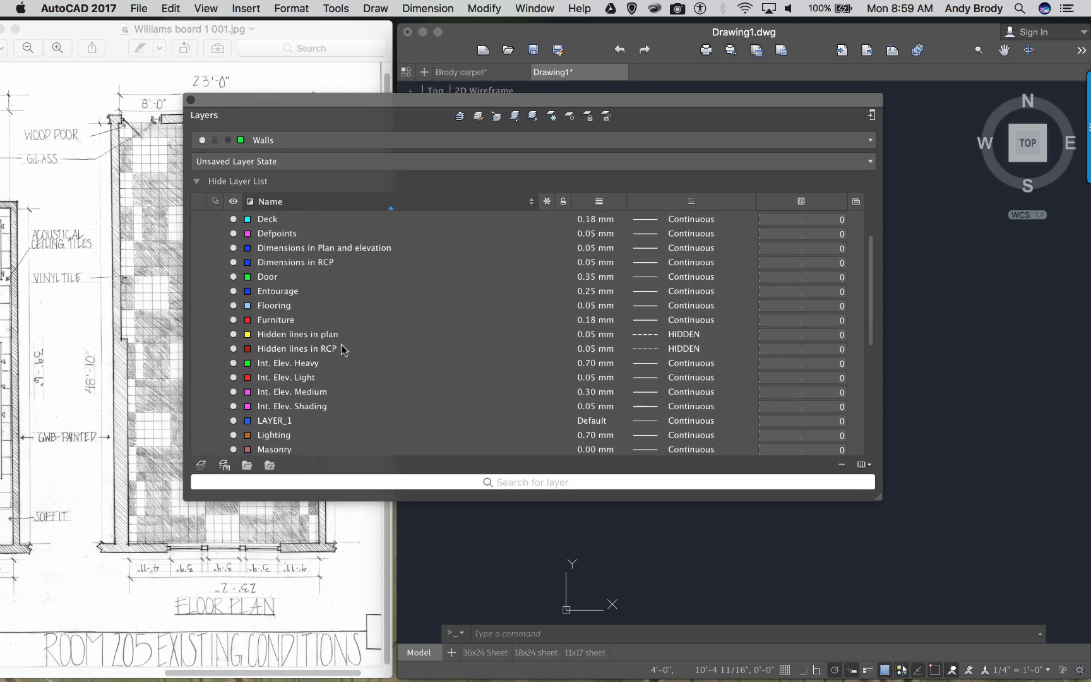
scroll(342, 345, "down", 6)
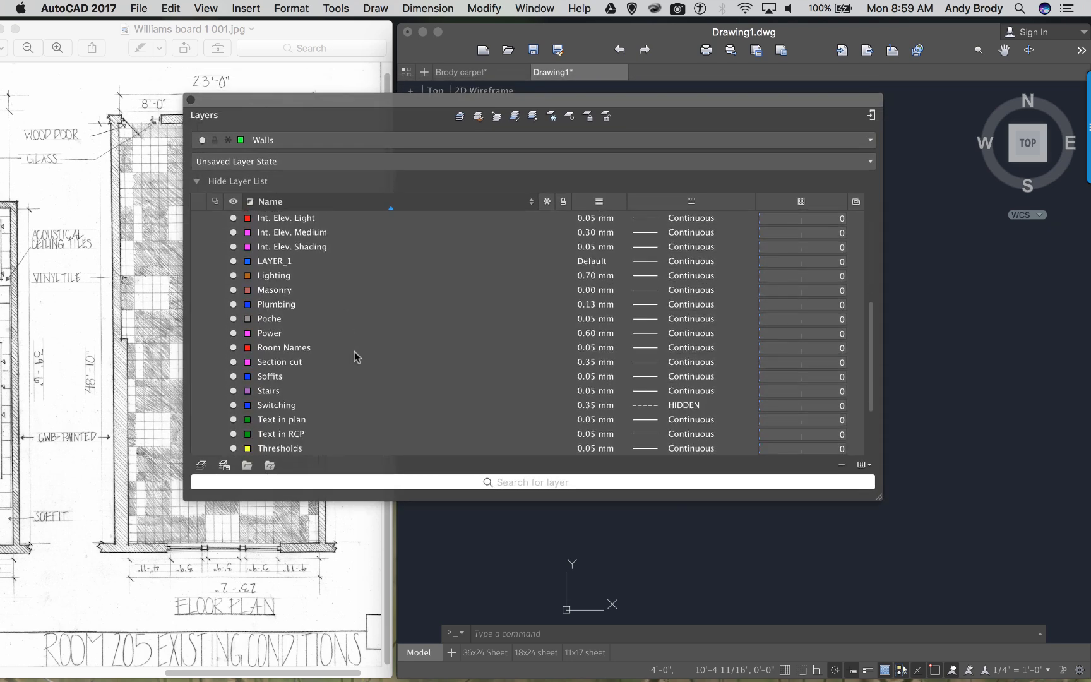
scroll(307, 362, "down", 3)
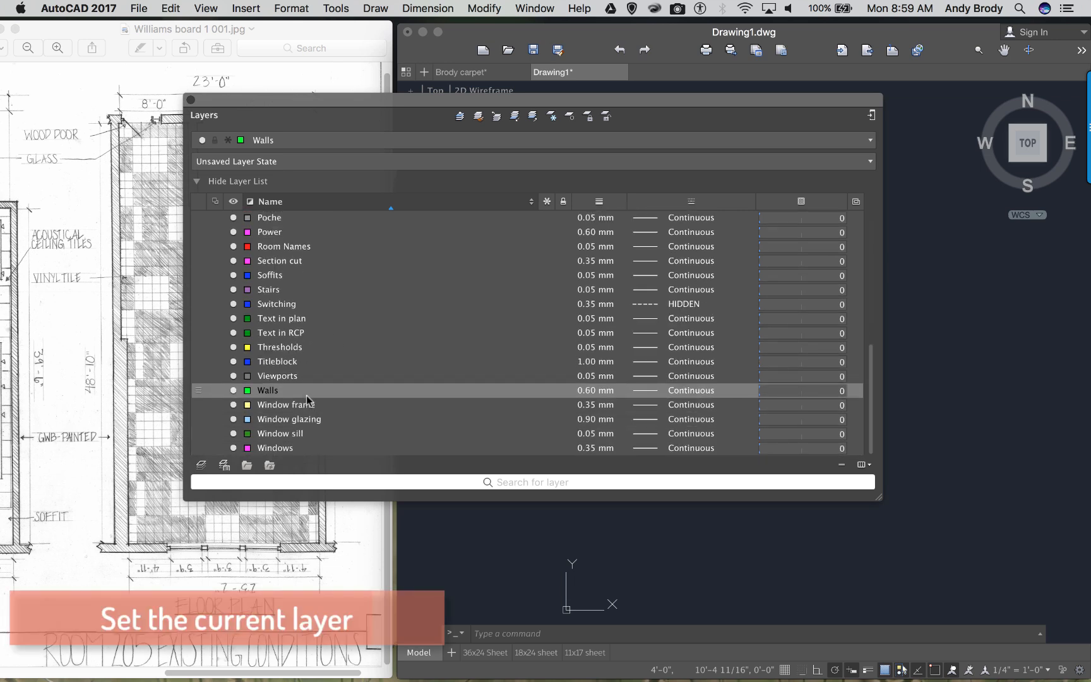
- Try Viewports as the current layer, set Walls as the current layer again and close the Layers palette
left_click(293, 395)
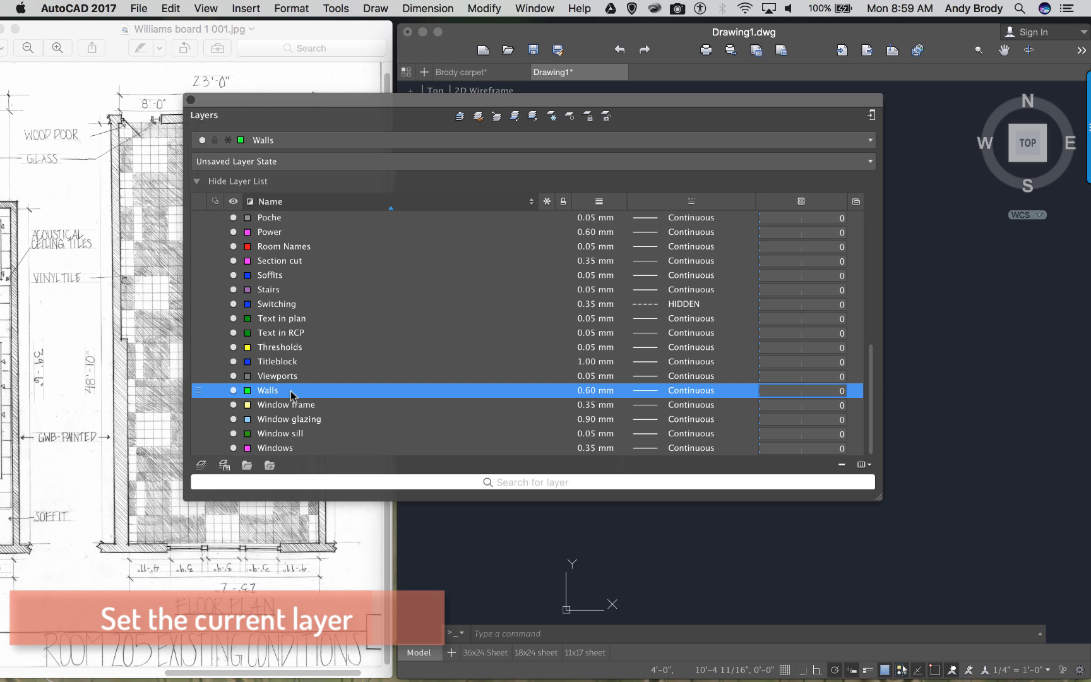
right_click(290, 393)
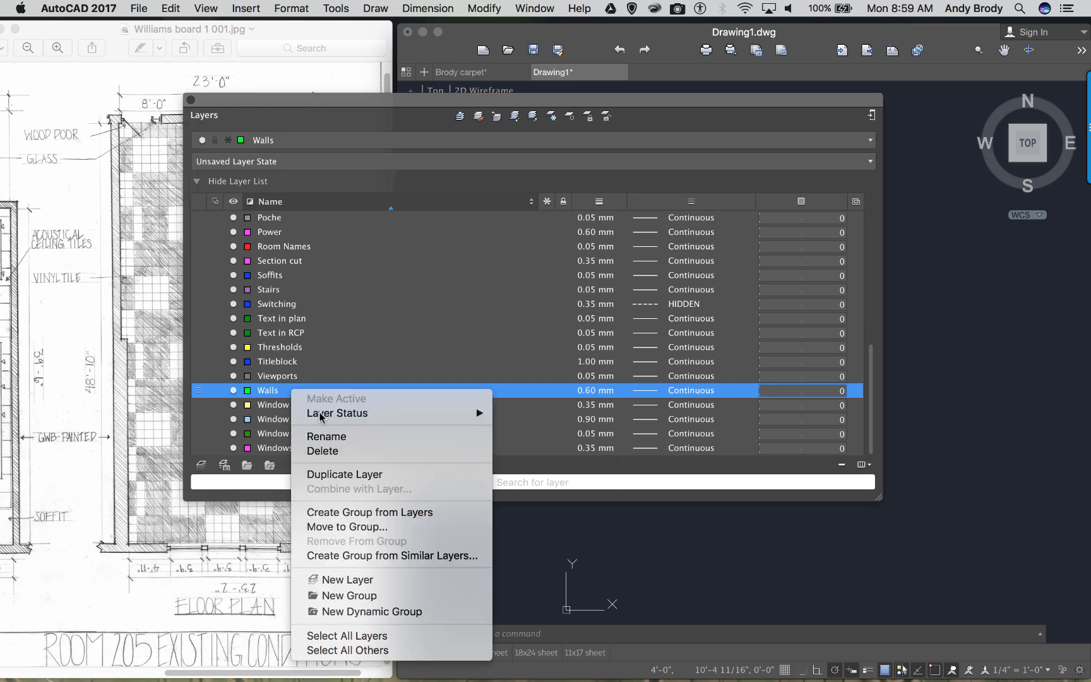
mouse_move(325, 415)
left_click(323, 389)
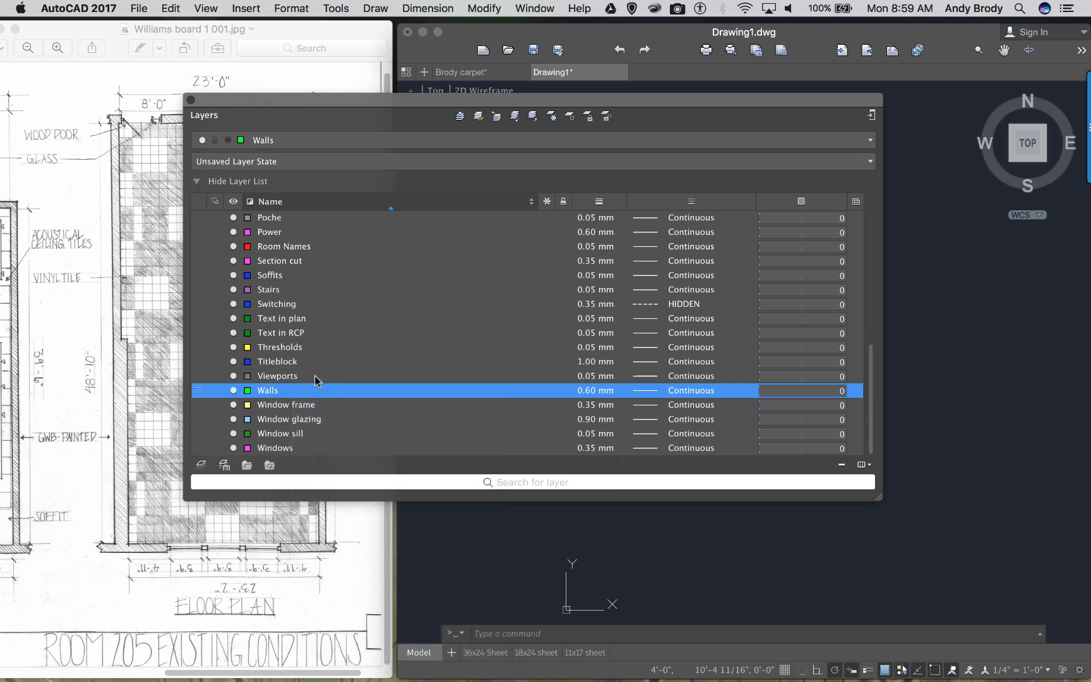
left_click(313, 377)
left_click(205, 376)
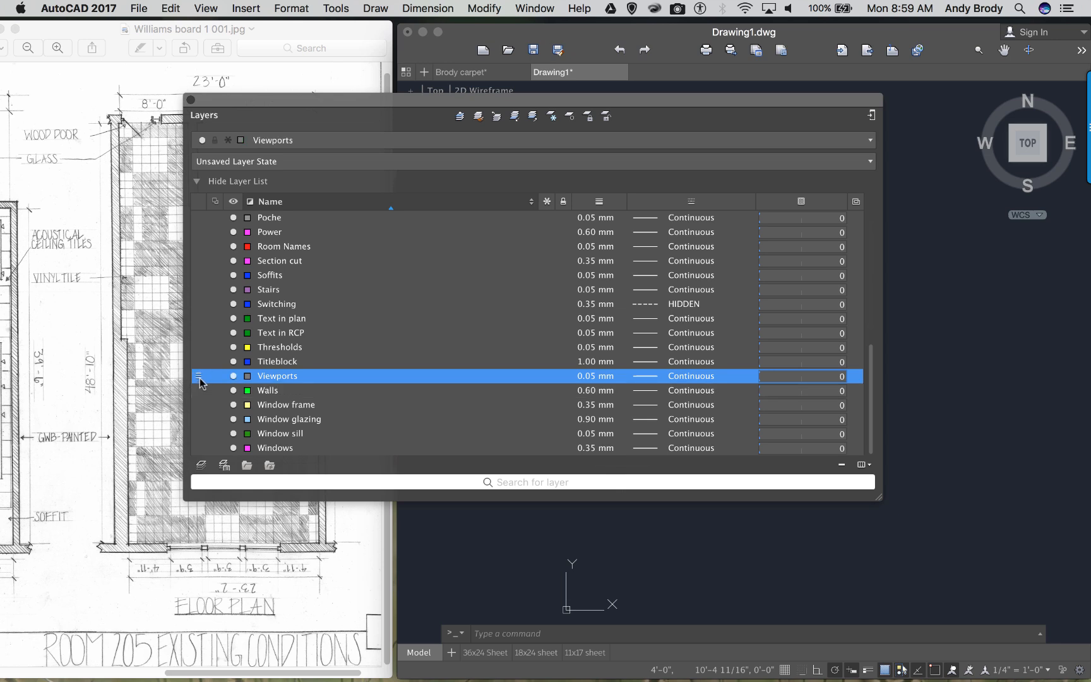
double_click(272, 392)
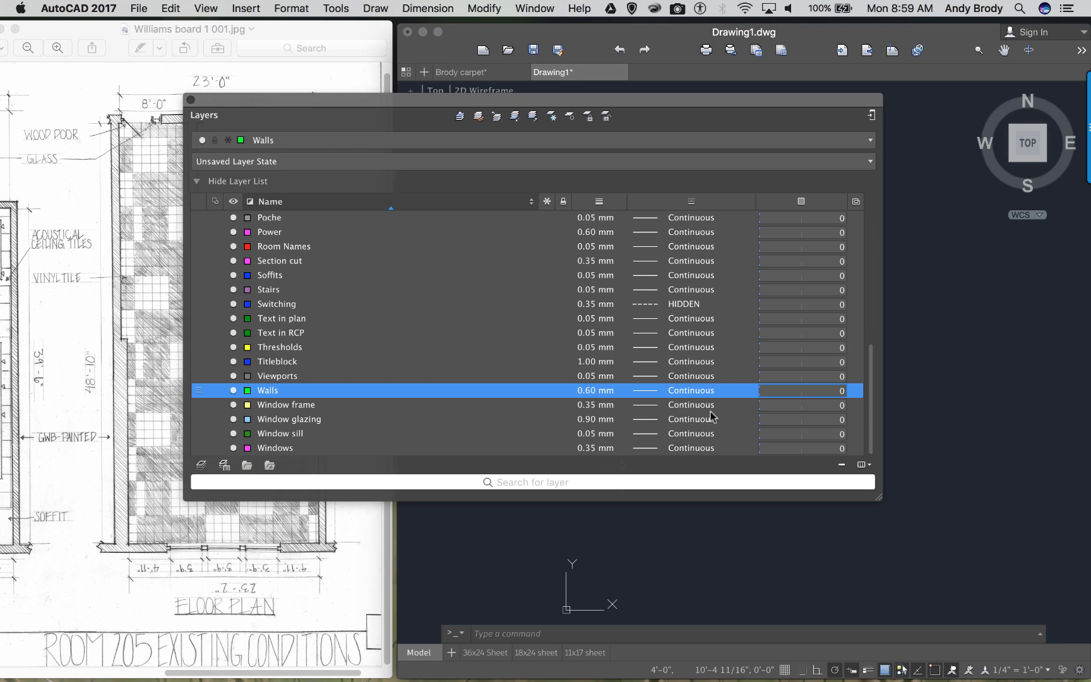
left_click(832, 550)
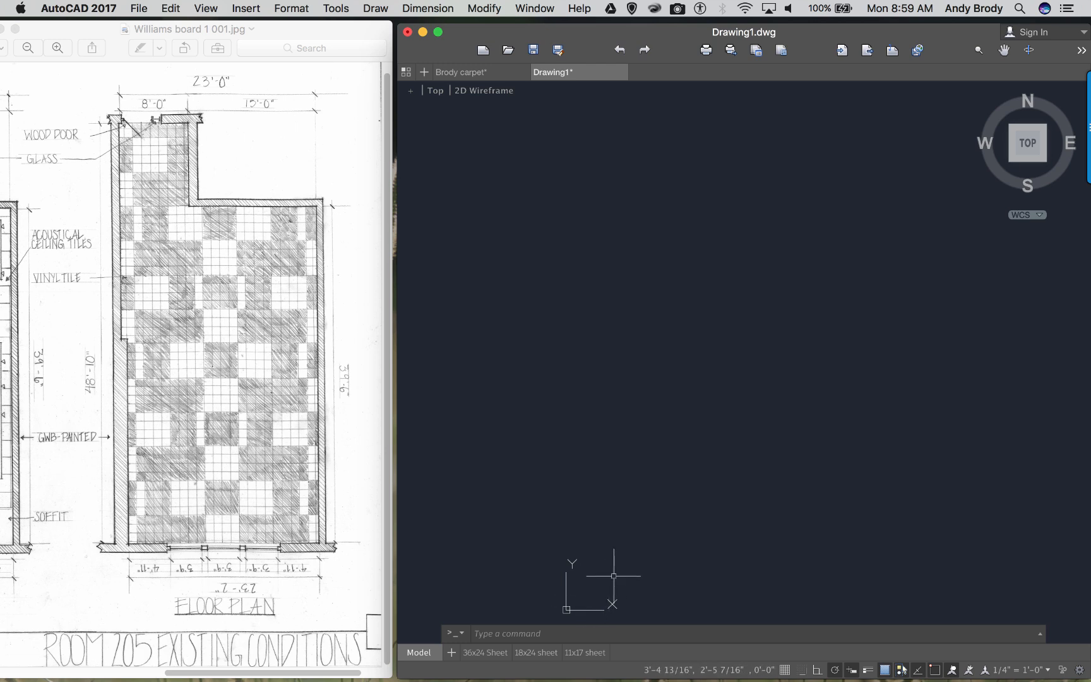
type("l")
scroll(625, 499, "down", 5)
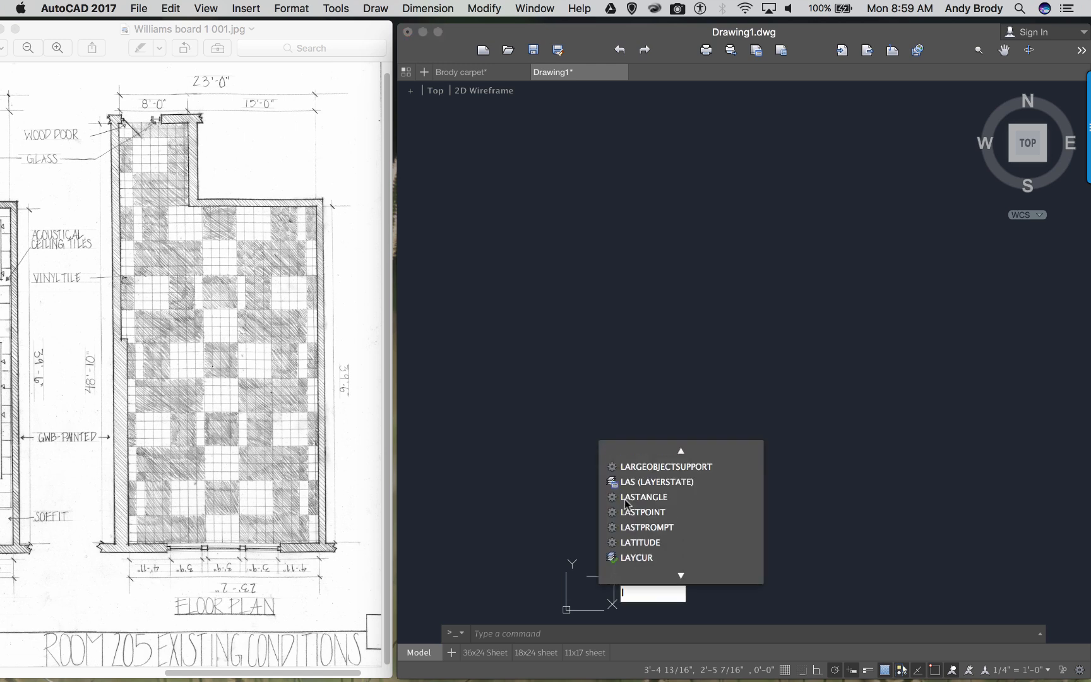
type("ine")
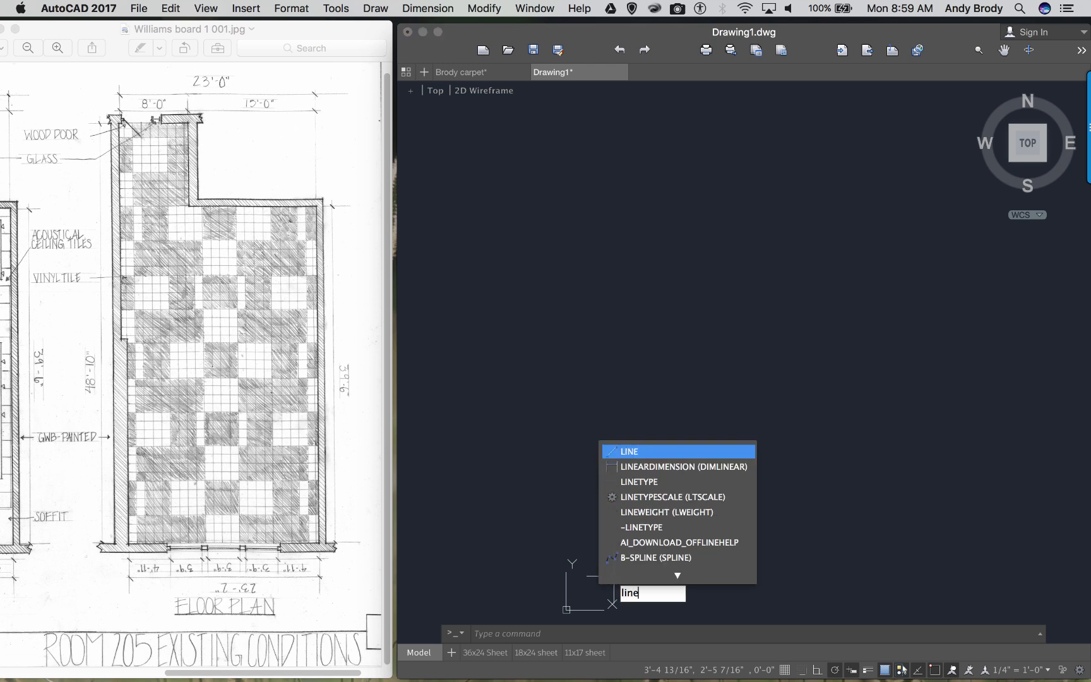
key("Return")
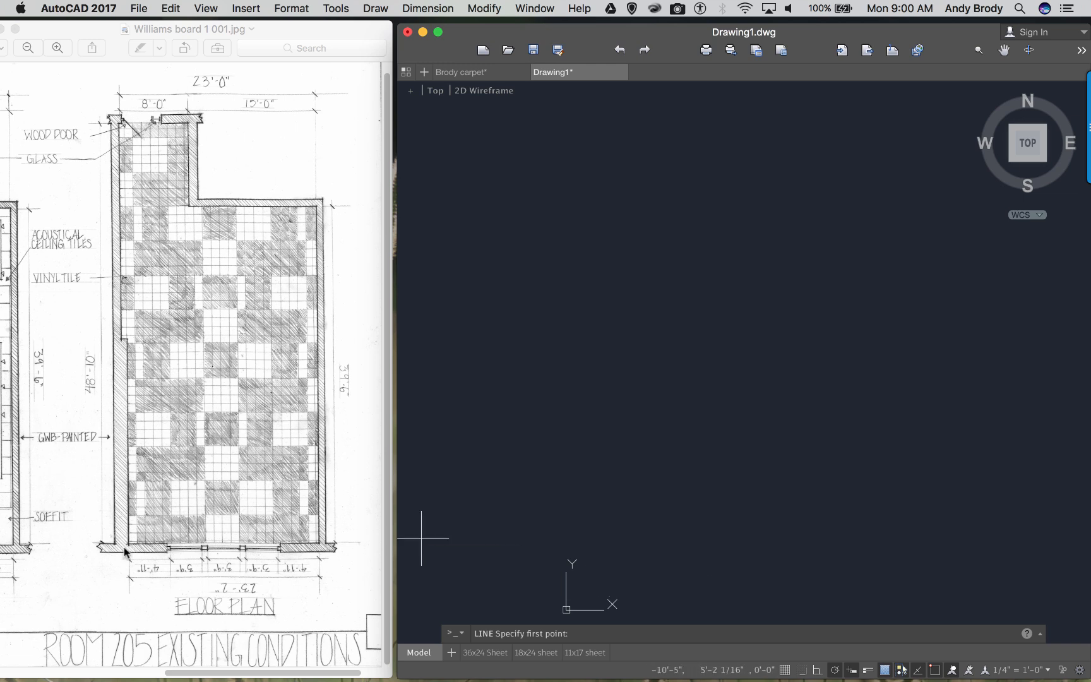
left_click(597, 575)
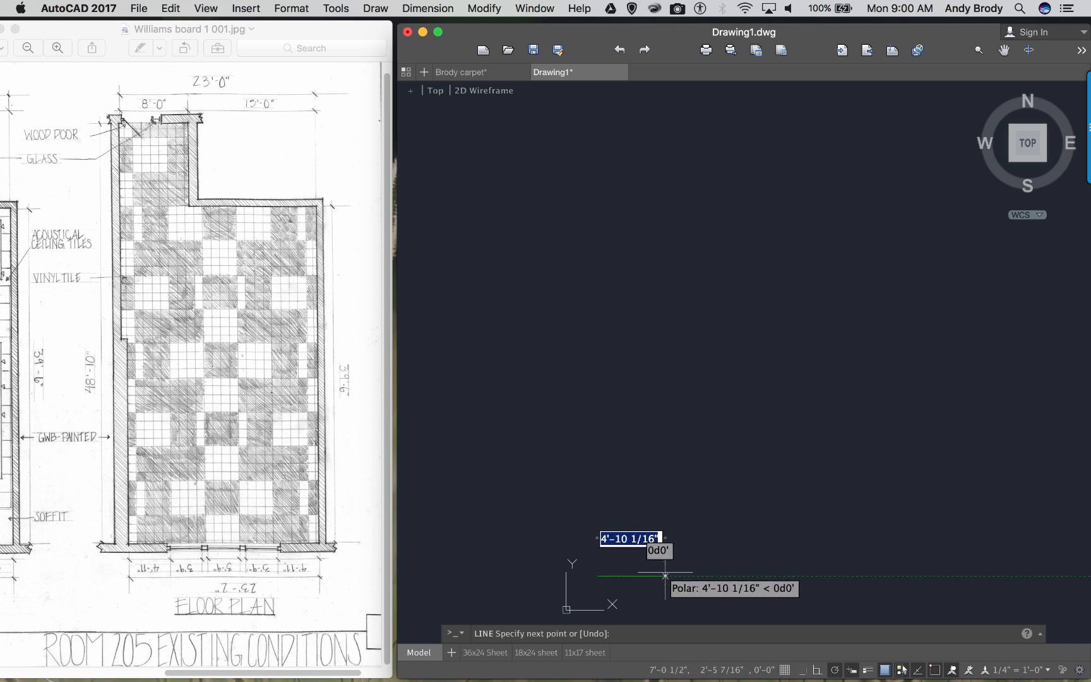
scroll(667, 576, "up", 2)
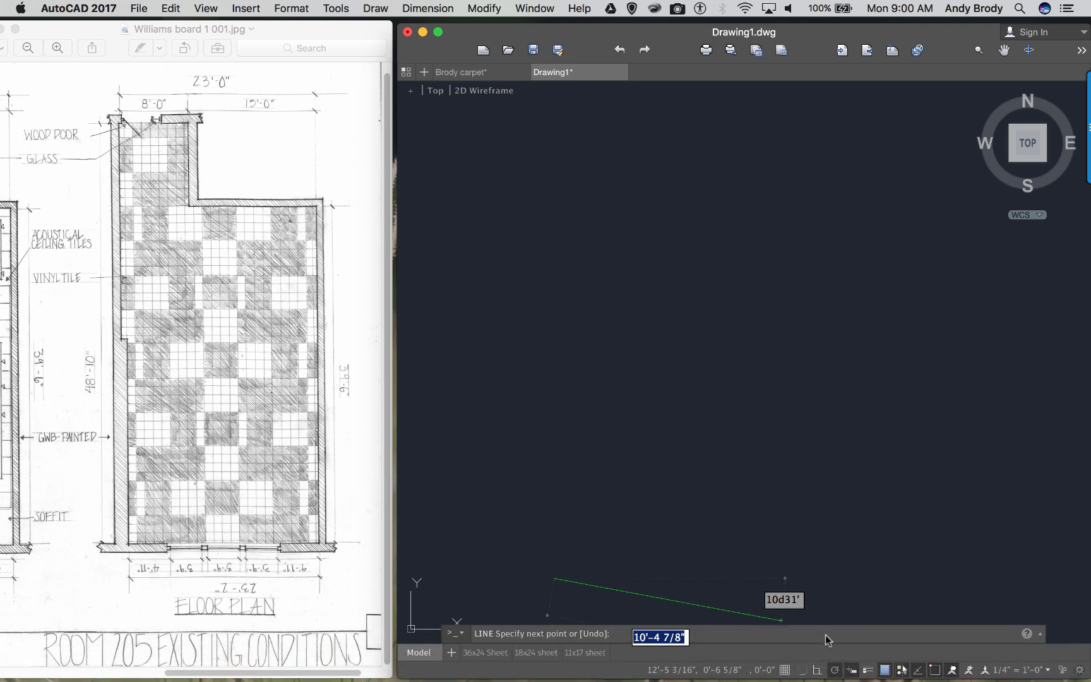
key("Escape")
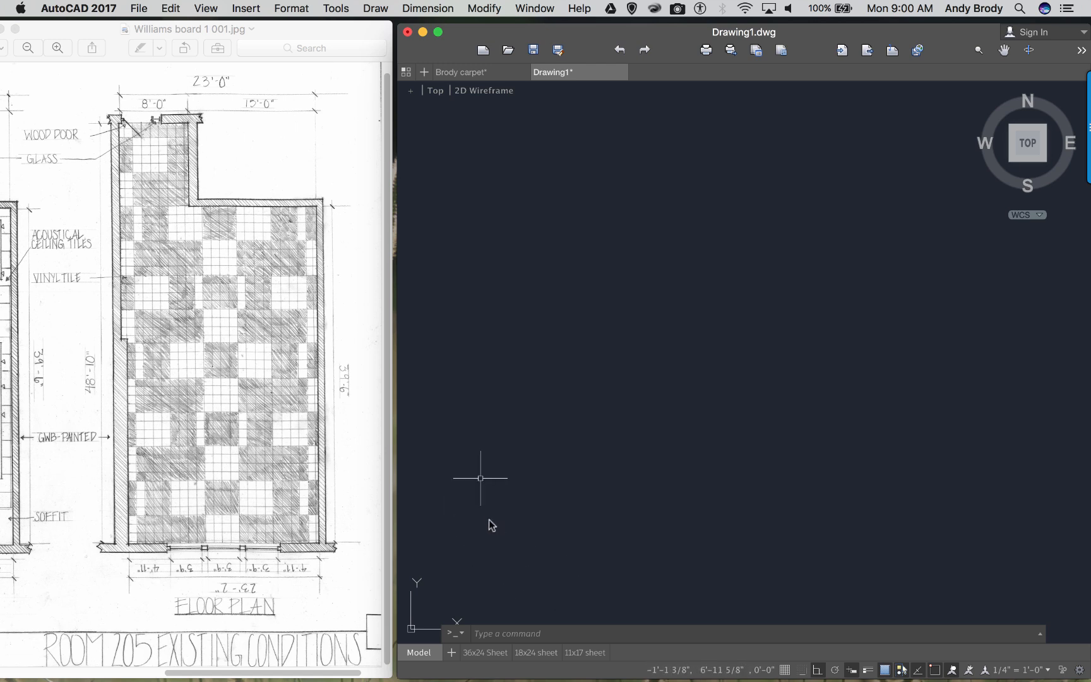
- Start the window wall as a horizontal line run with a 4'11" segment followed by a 4" segment
type("l")
key("Return")
left_click(473, 569)
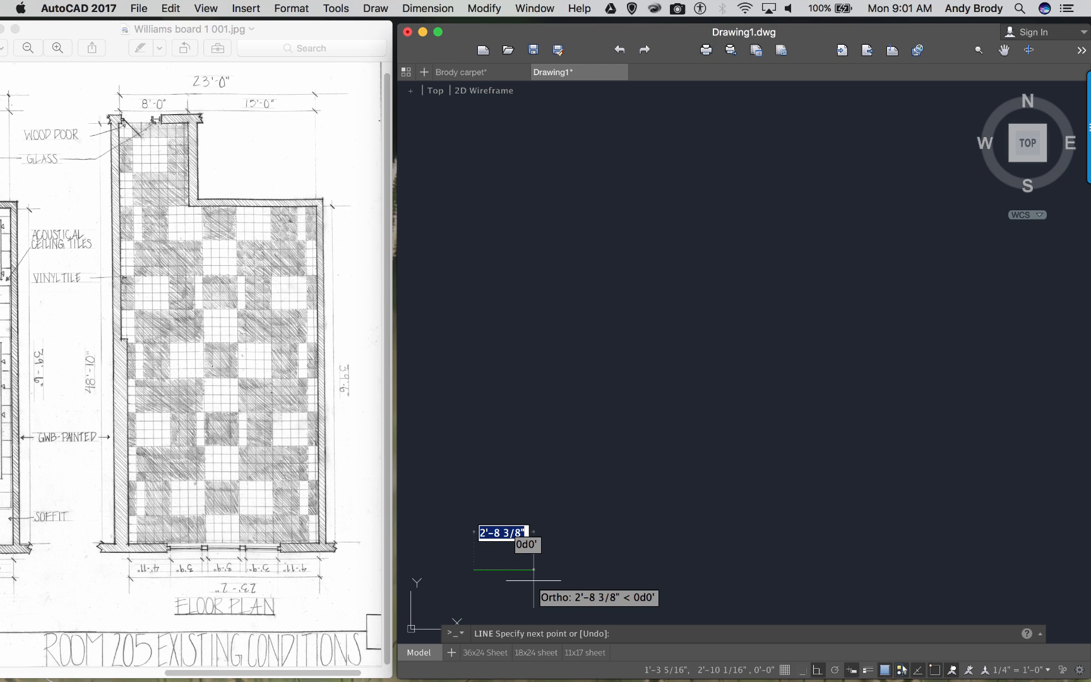
type("4'")
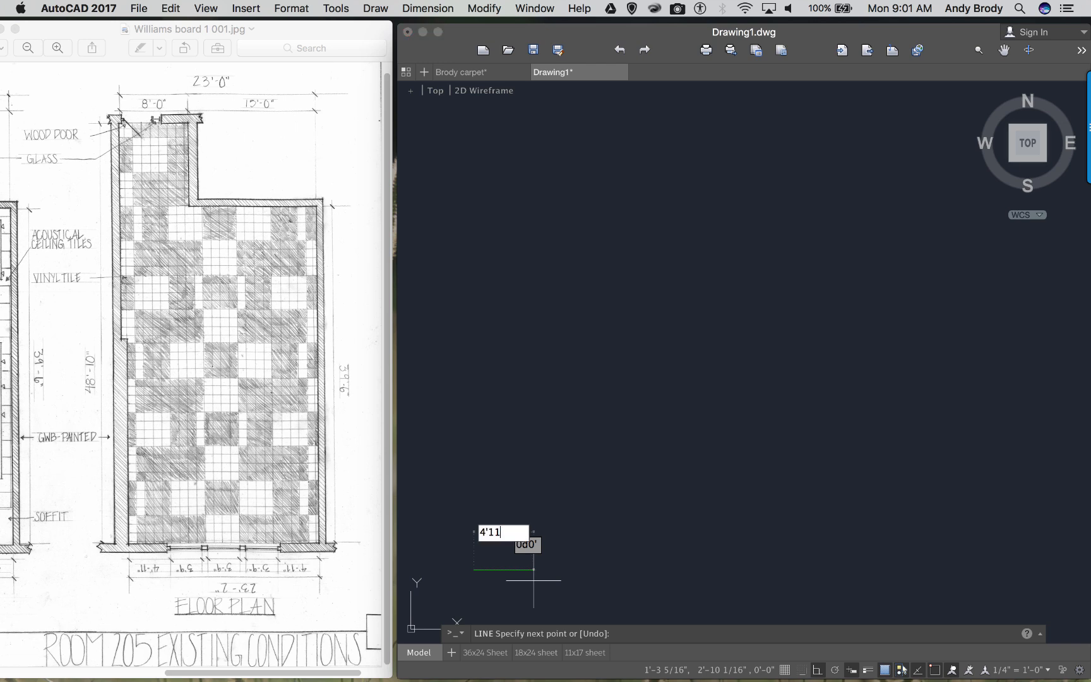
type("11")
key("Return")
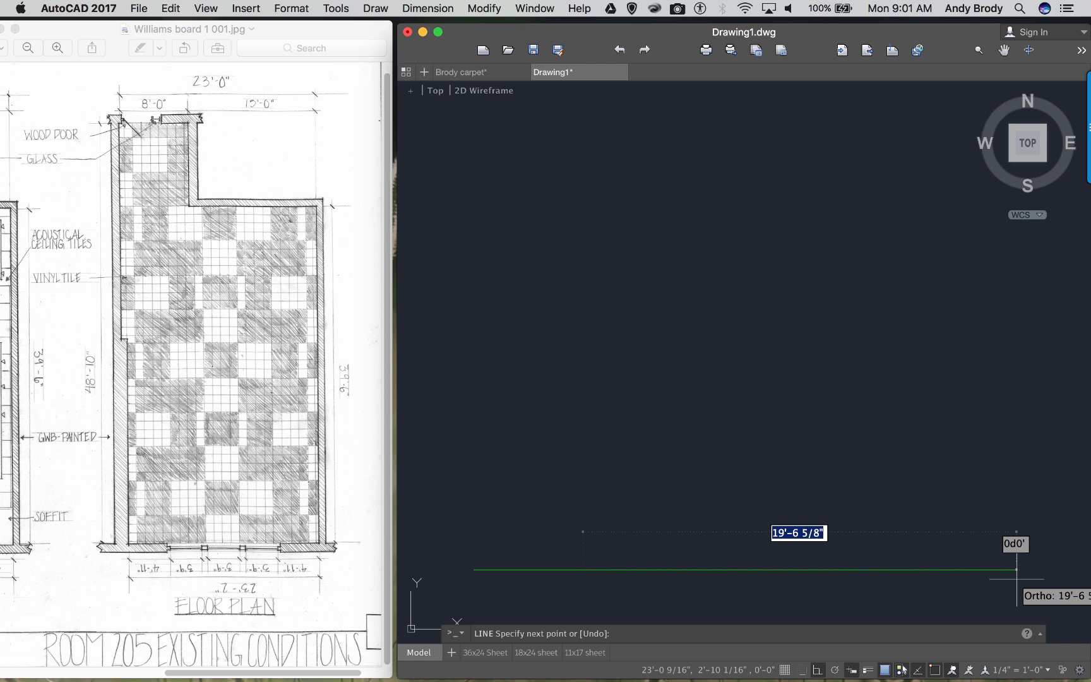
type("4")
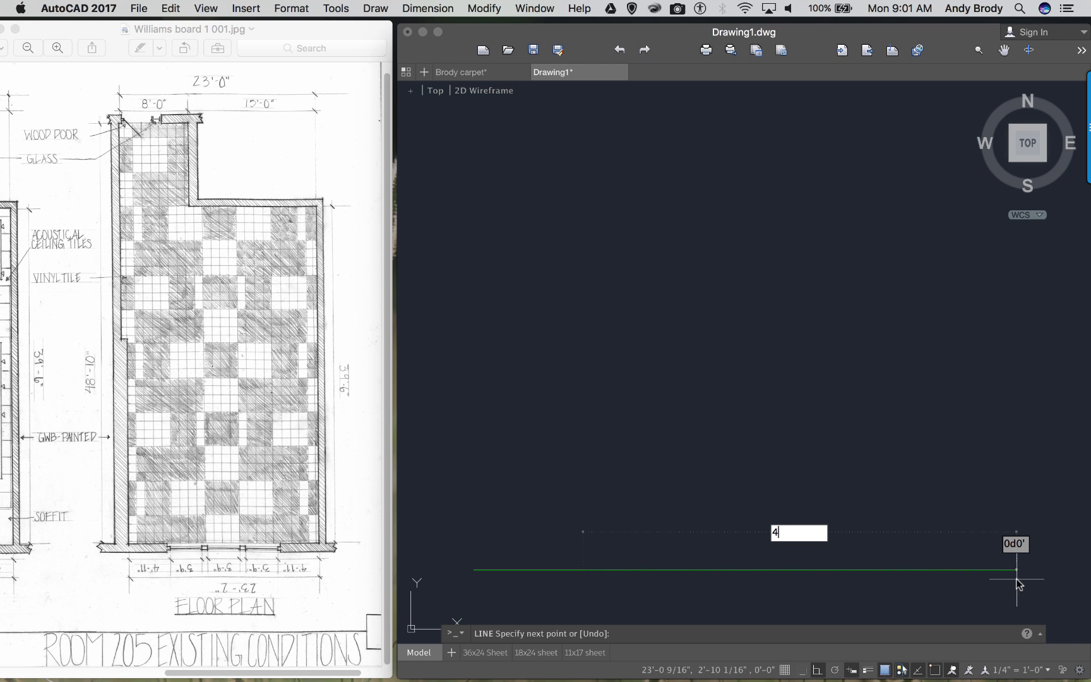
type("\"")
key("Return")
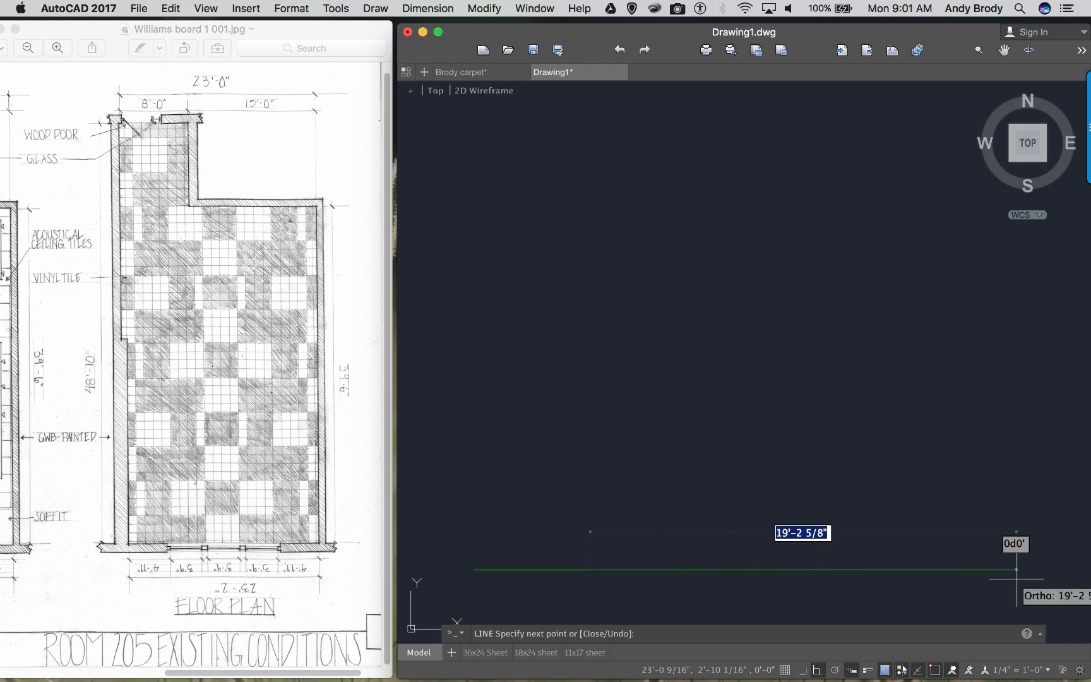
- Continue the horizontal line run with 3'9", 4" and 3'9" segments
type("3")
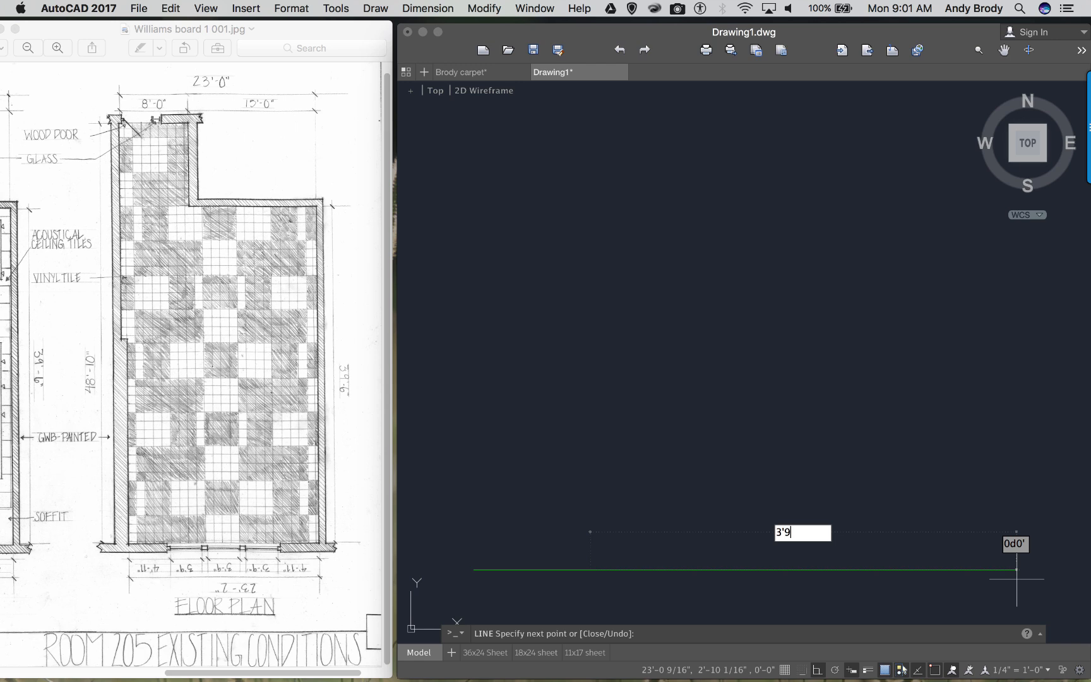
type("'9")
key("Return")
type("4\"")
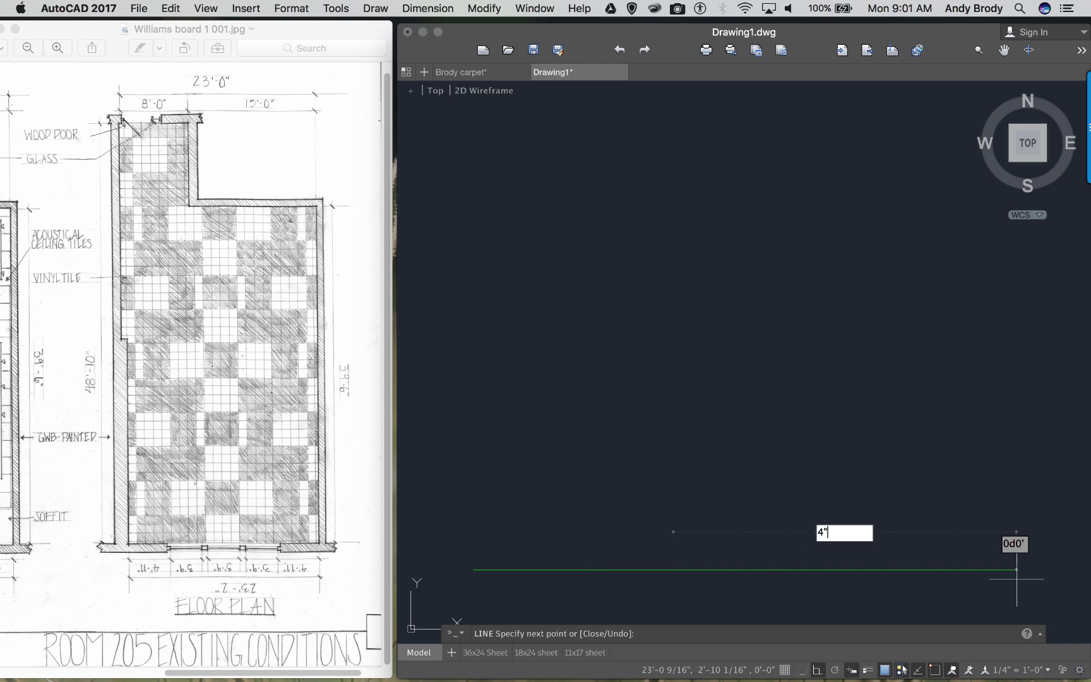
key("Return")
type("3'9")
key("Return")
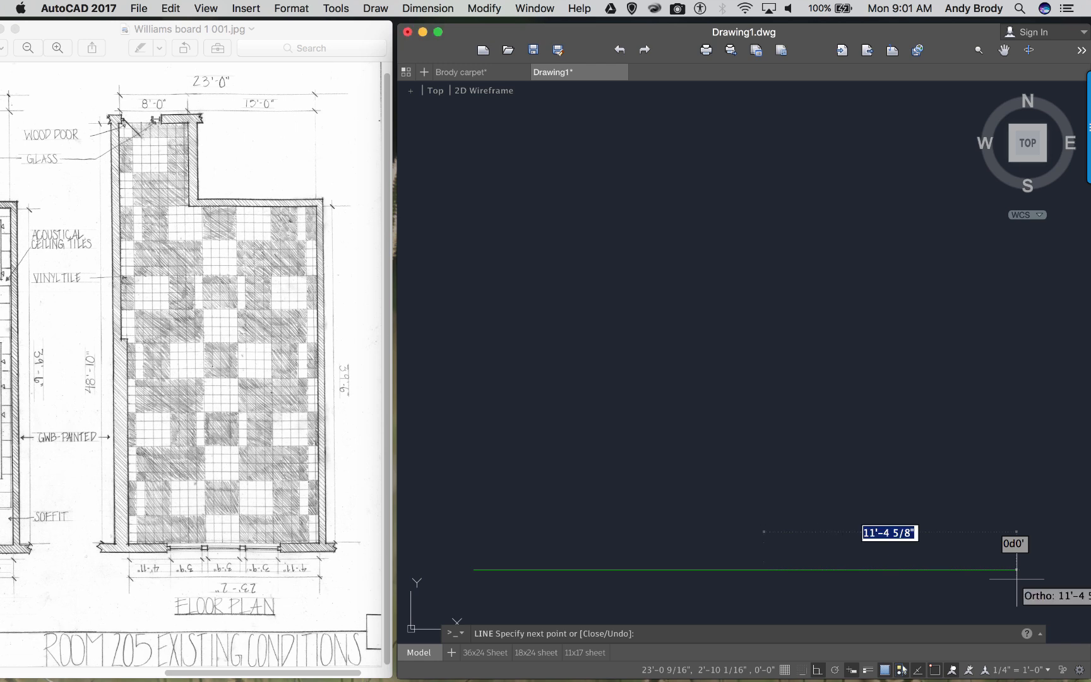
- Complete the horizontal line run with 4", 3'9", 4" and 4'11" segments and end the line
type("4\"")
key("Return")
type("3'9")
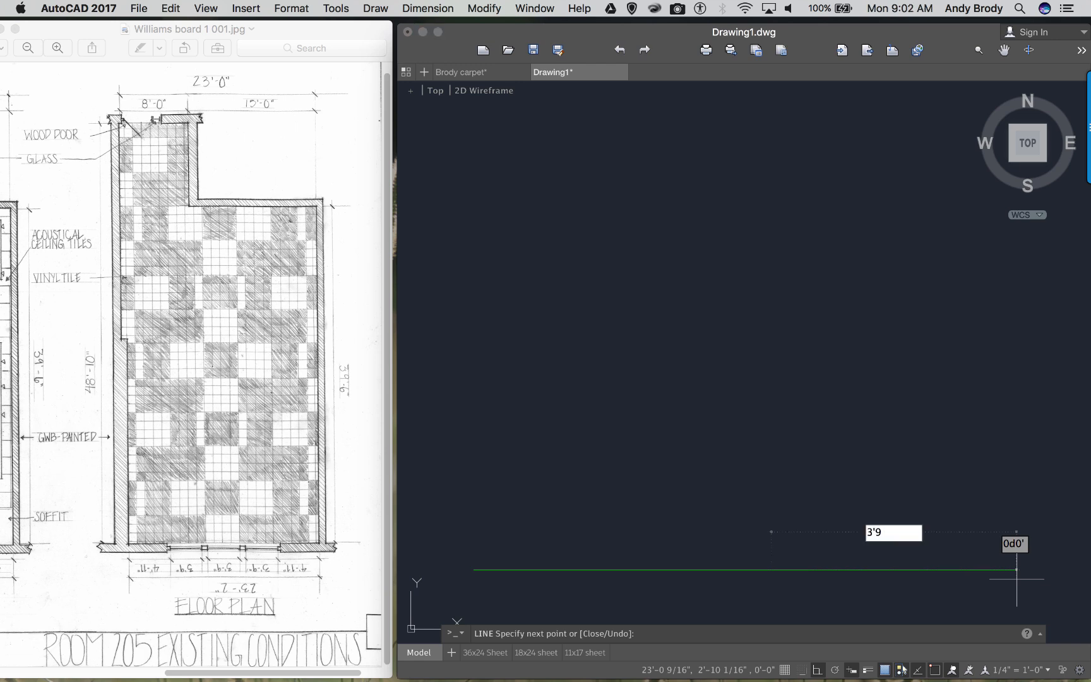
key("Return")
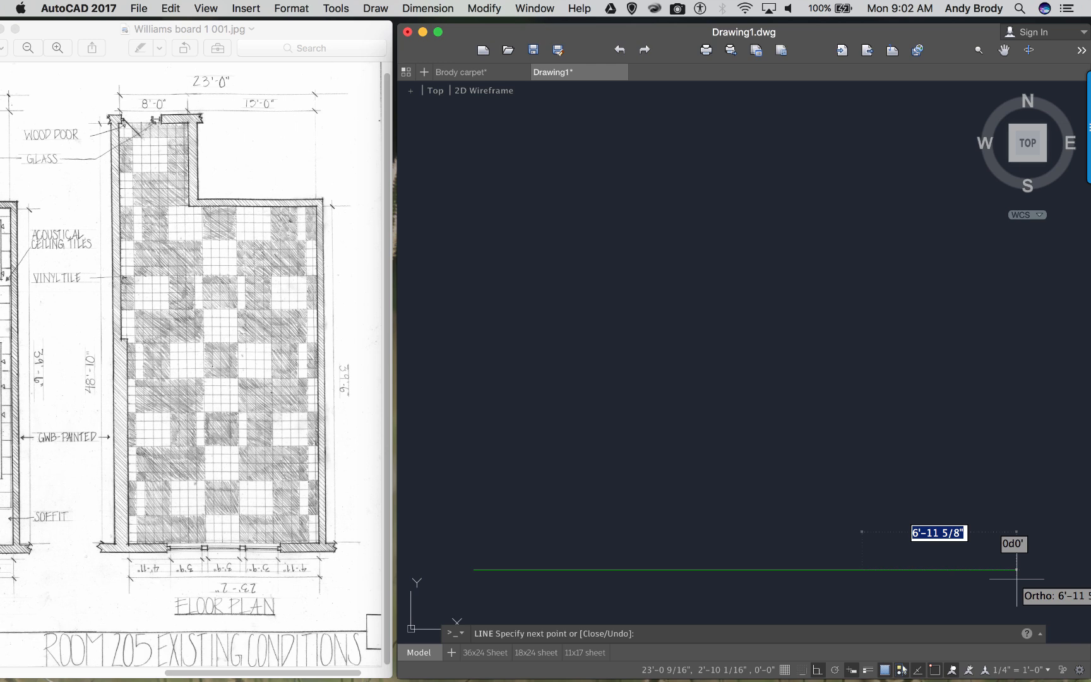
type("4'11")
key("Return")
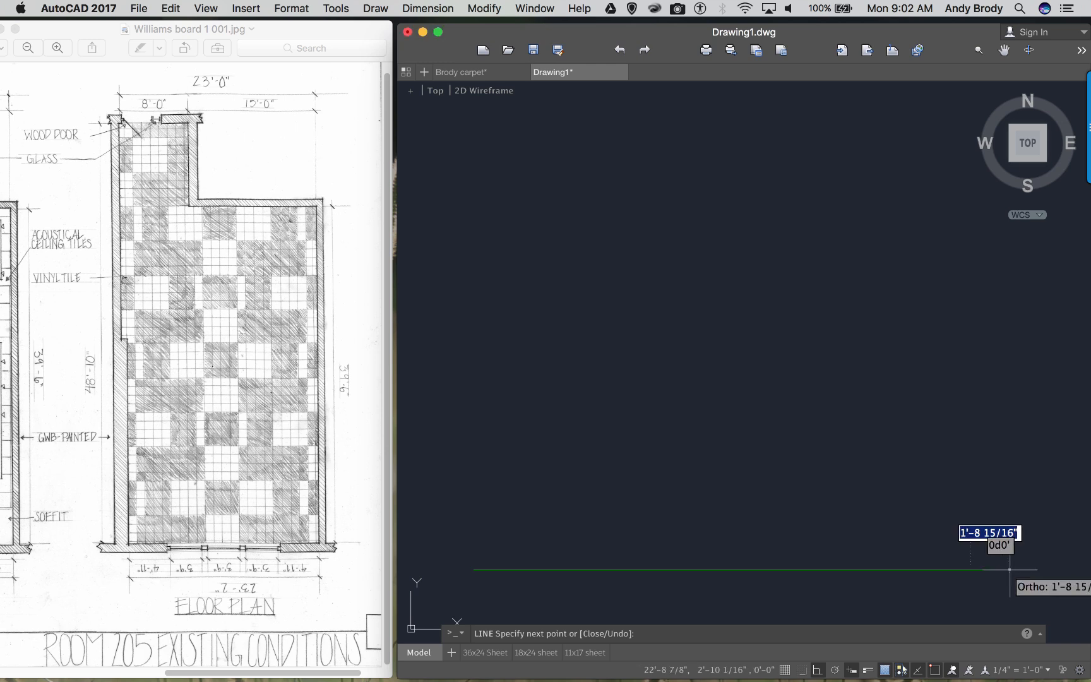
key("Return")
- Move all the short segments between the two 4'11" end segments down by 4"
middle_click_drag(821, 547, 830, 518)
left_click(520, 473)
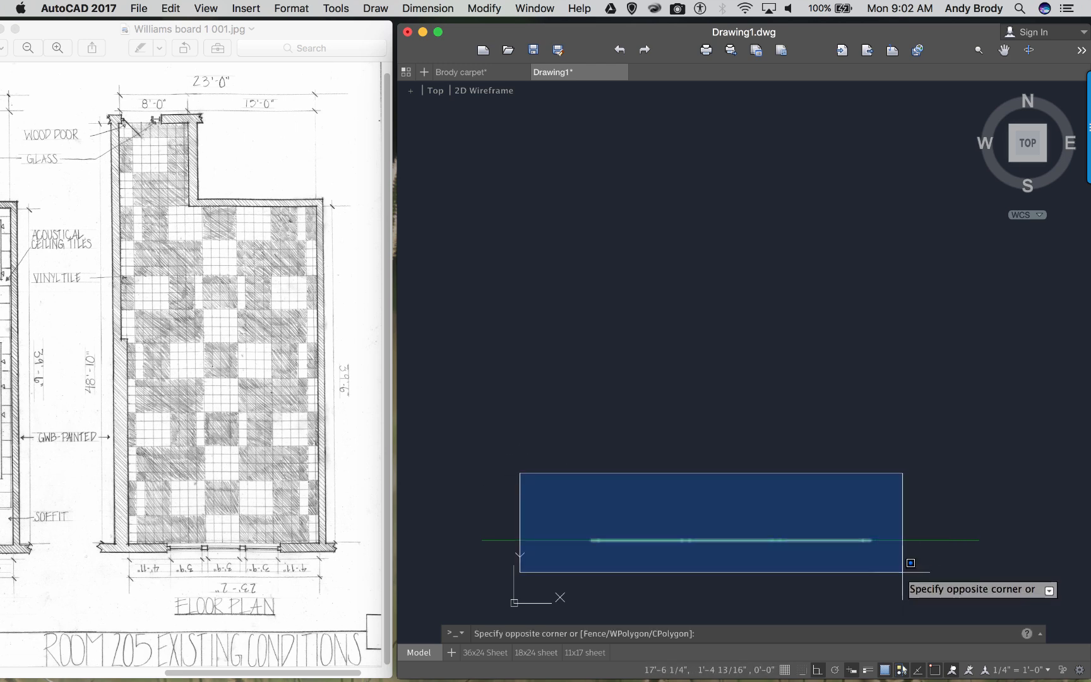
scroll(903, 572, "up", 5)
middle_click_drag(902, 571, 983, 551)
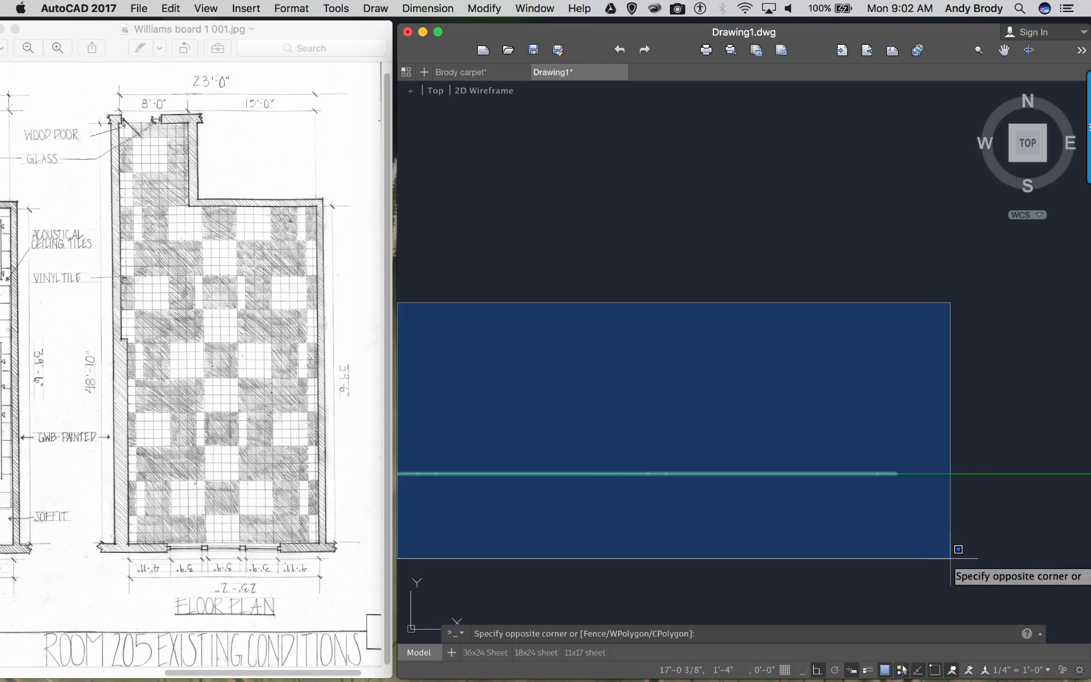
middle_click_drag(913, 555, 995, 555)
scroll(975, 555, "down", 4)
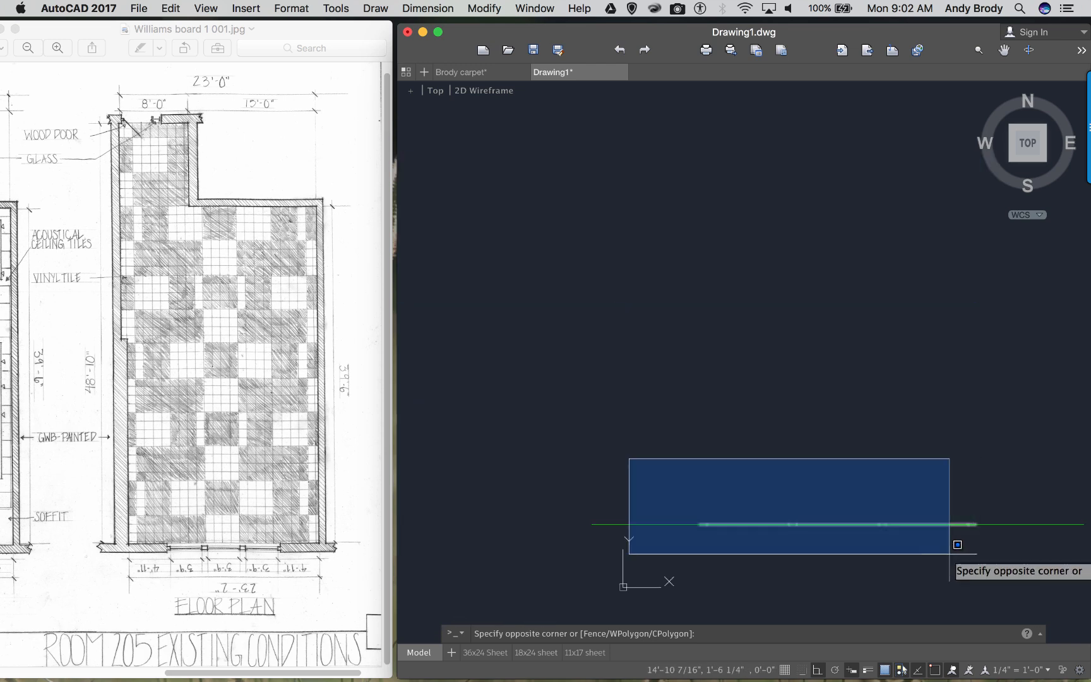
left_click(1014, 556)
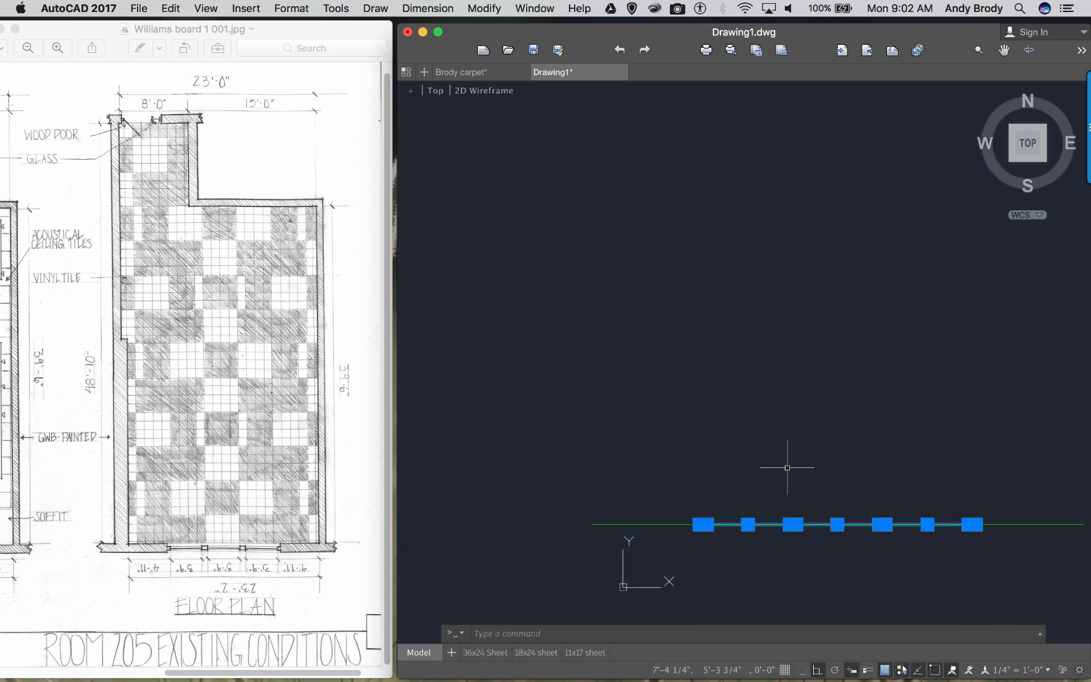
scroll(750, 541, "up", 3)
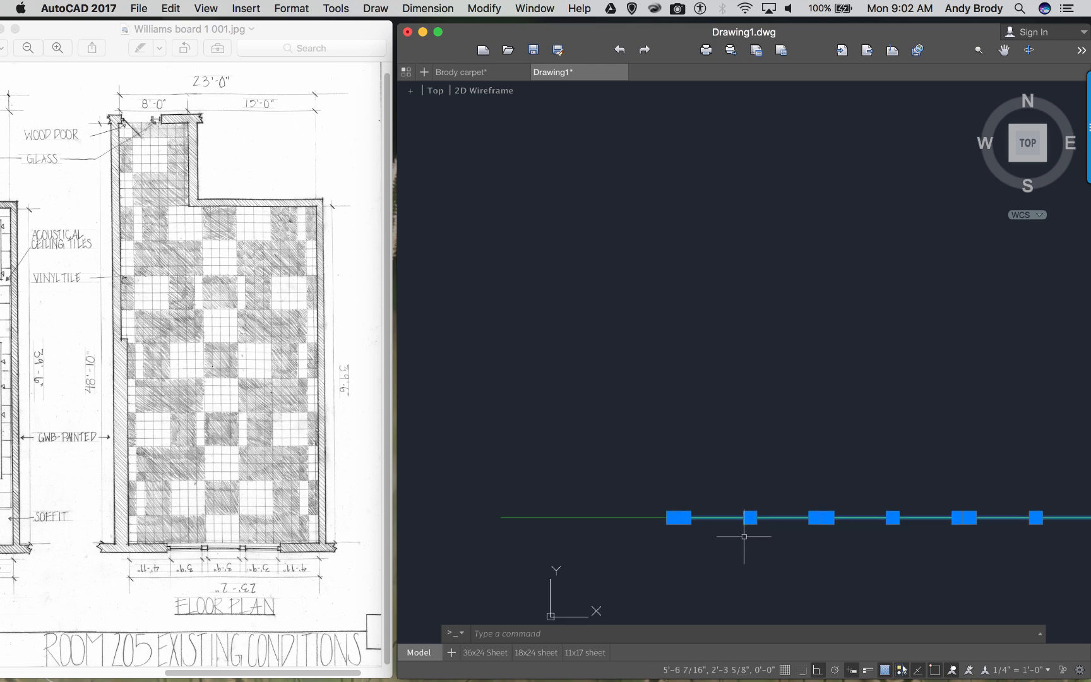
type("m")
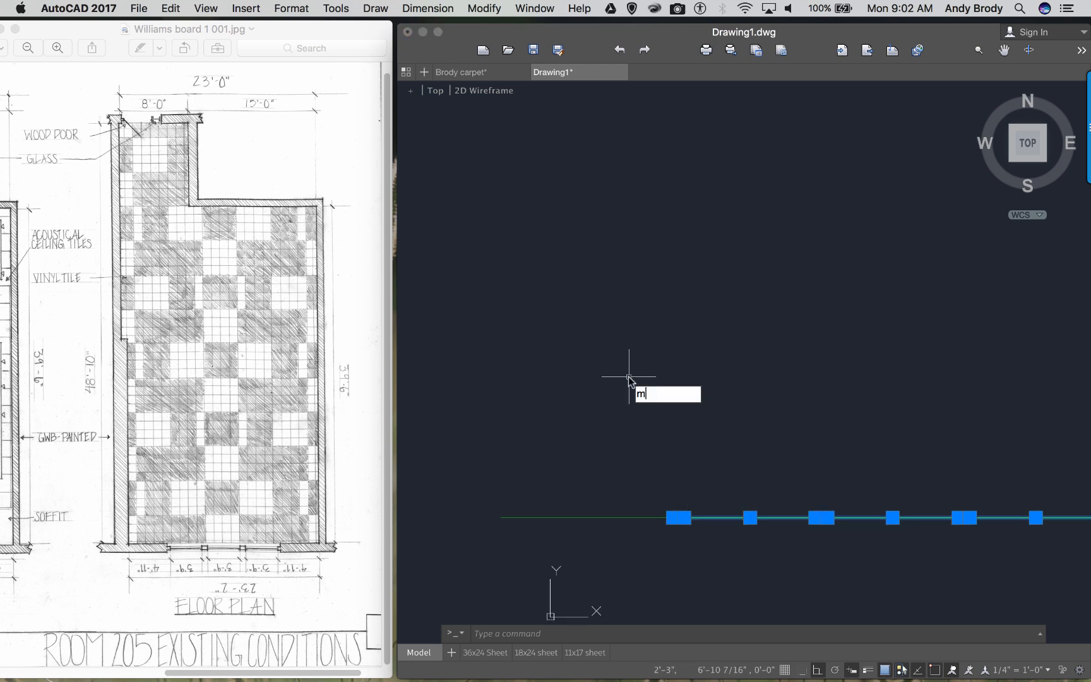
key("Return")
left_click(641, 379)
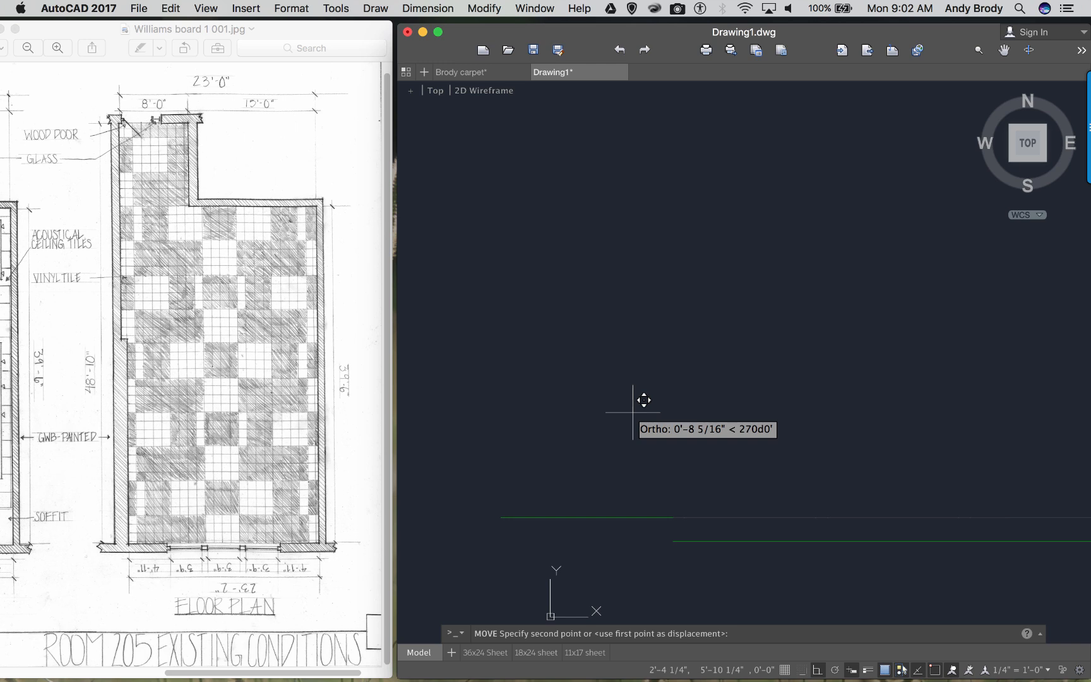
type("4")
key("Return")
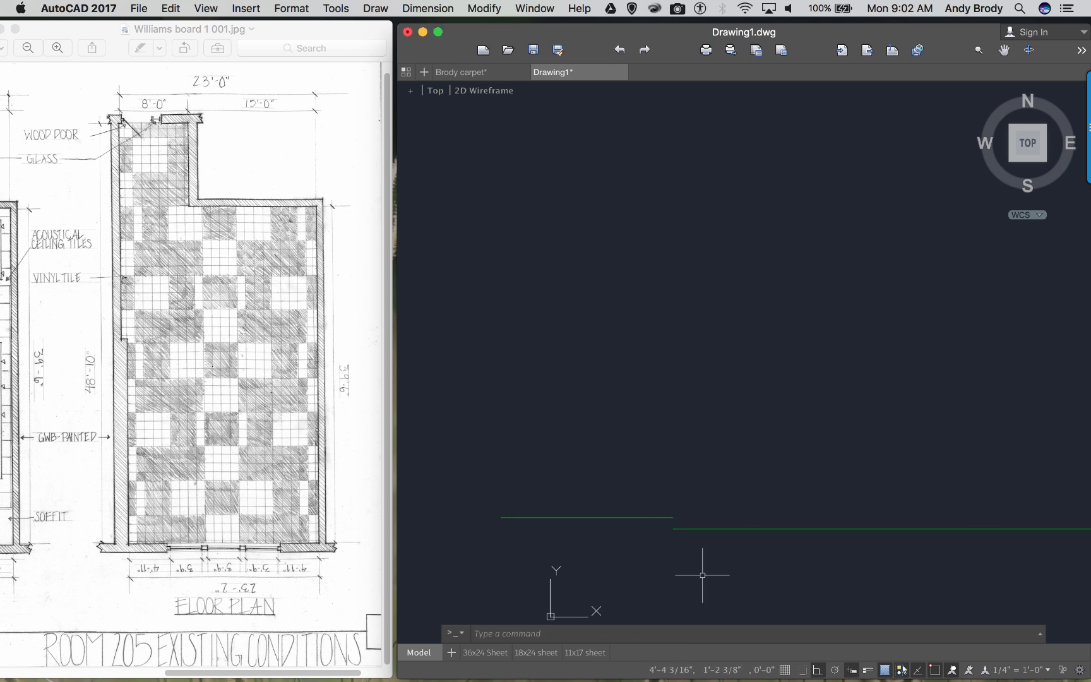
- Change the layer of the three 3'9" segments to Window glazing in their properties and clear the selection
middle_click_drag(694, 557, 625, 534)
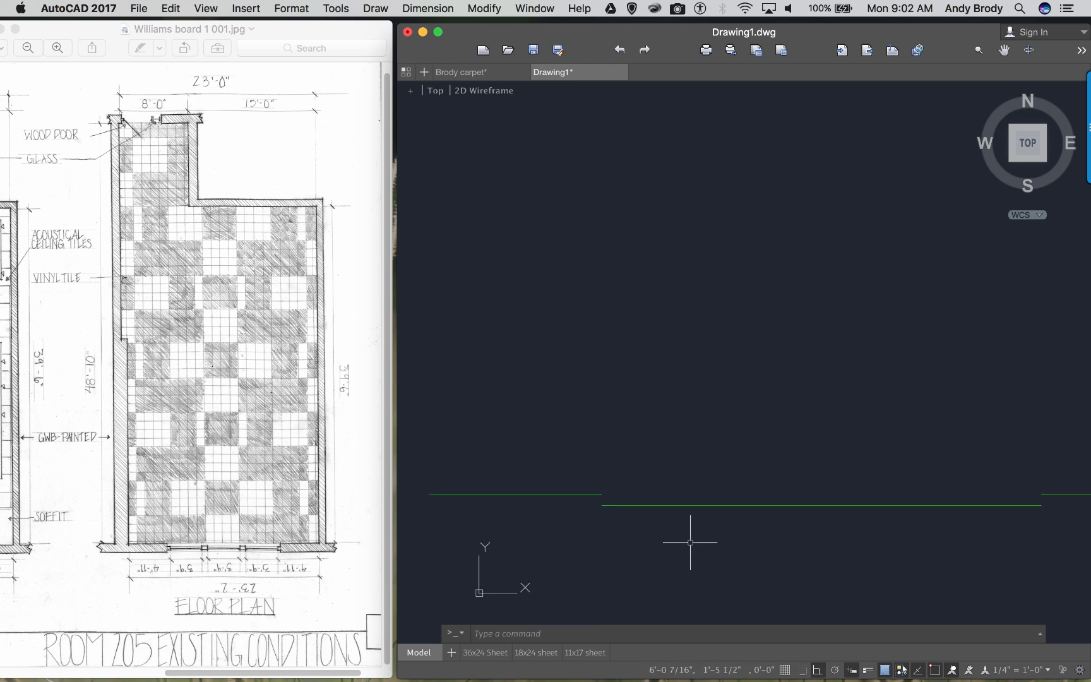
left_click(681, 505)
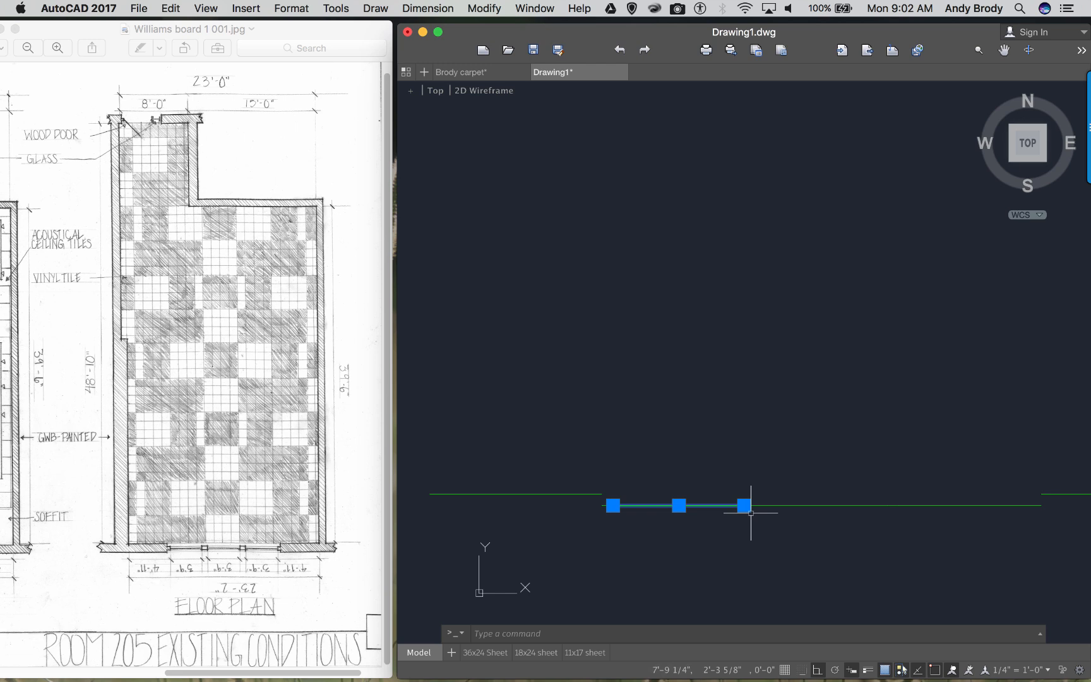
left_click(819, 505)
left_click(966, 505)
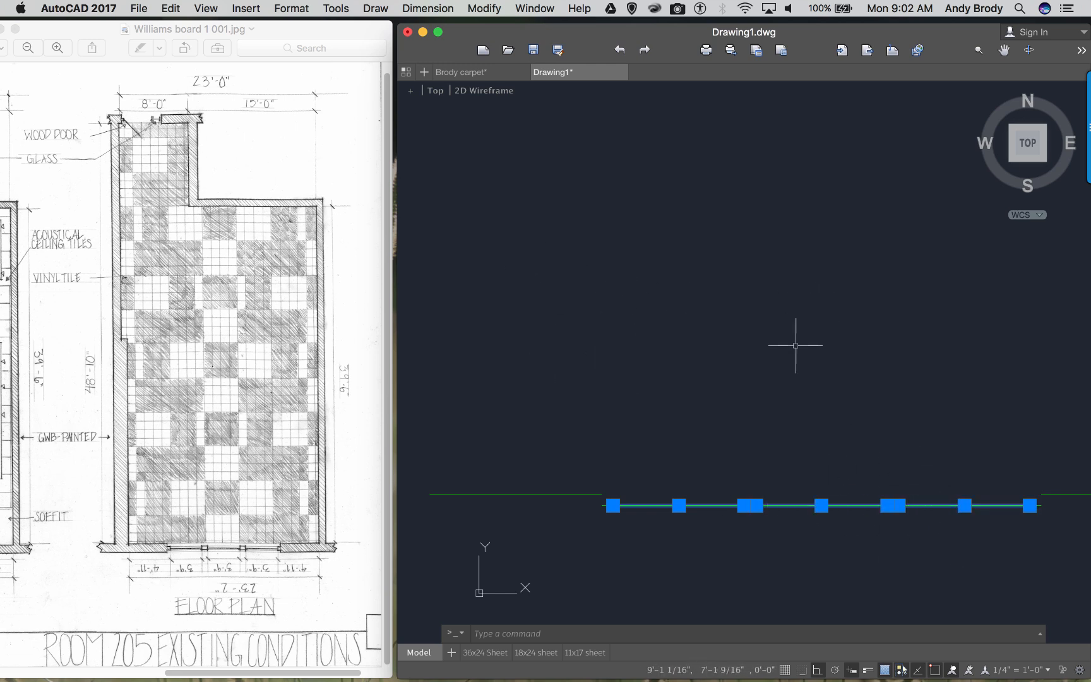
right_click(700, 505)
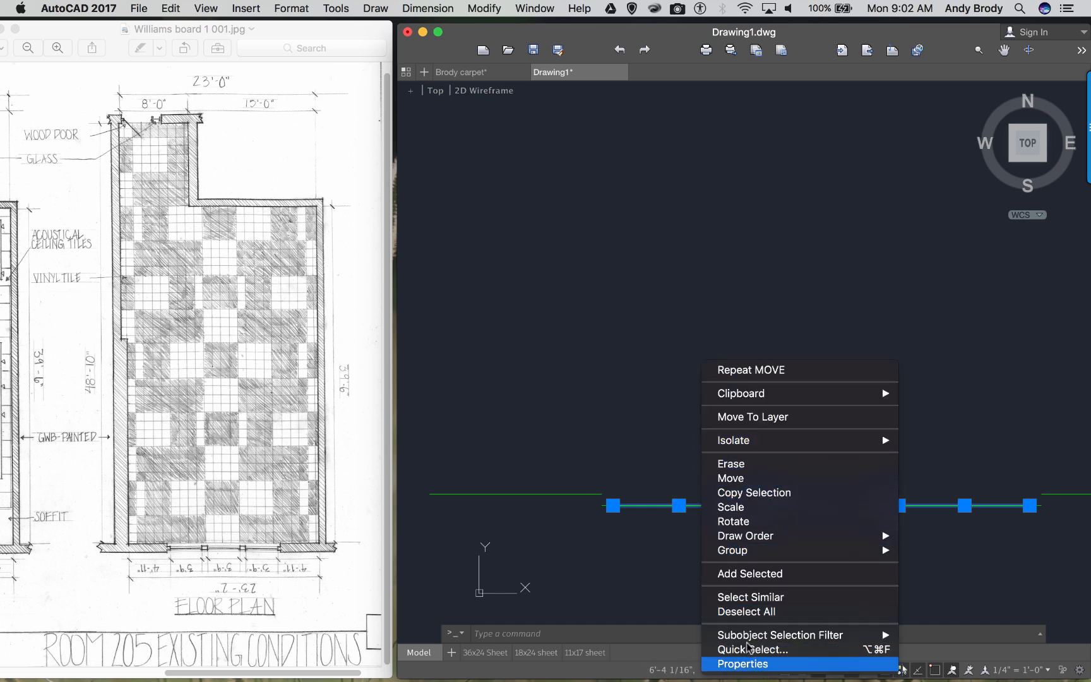
left_click(742, 664)
left_click_drag(777, 144, 258, 118)
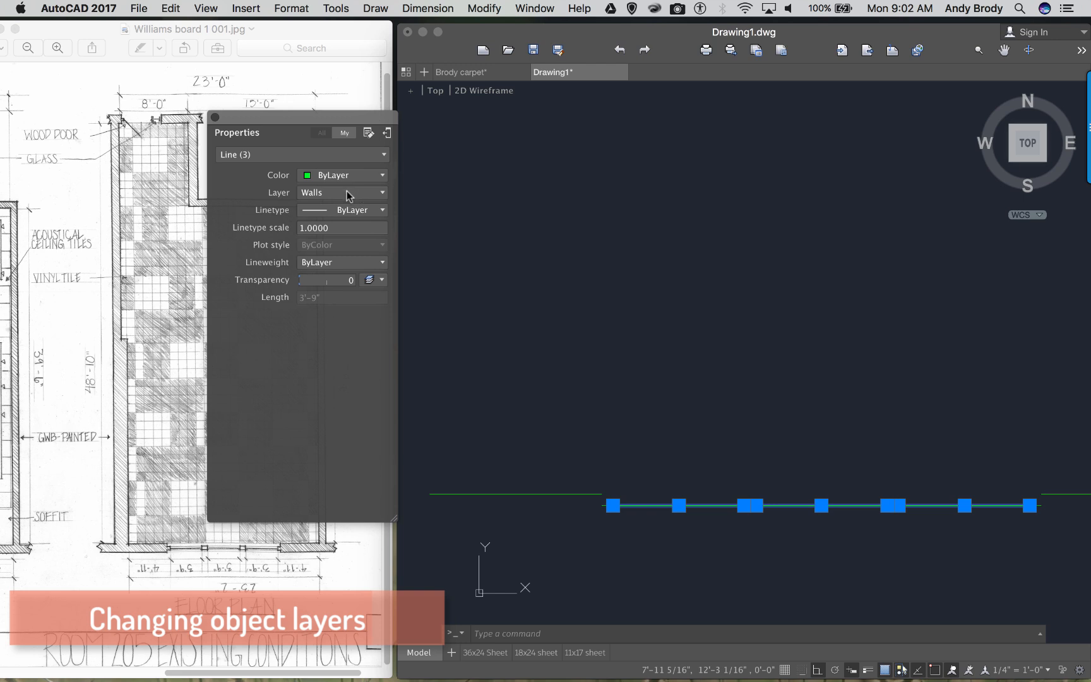
left_click(348, 194)
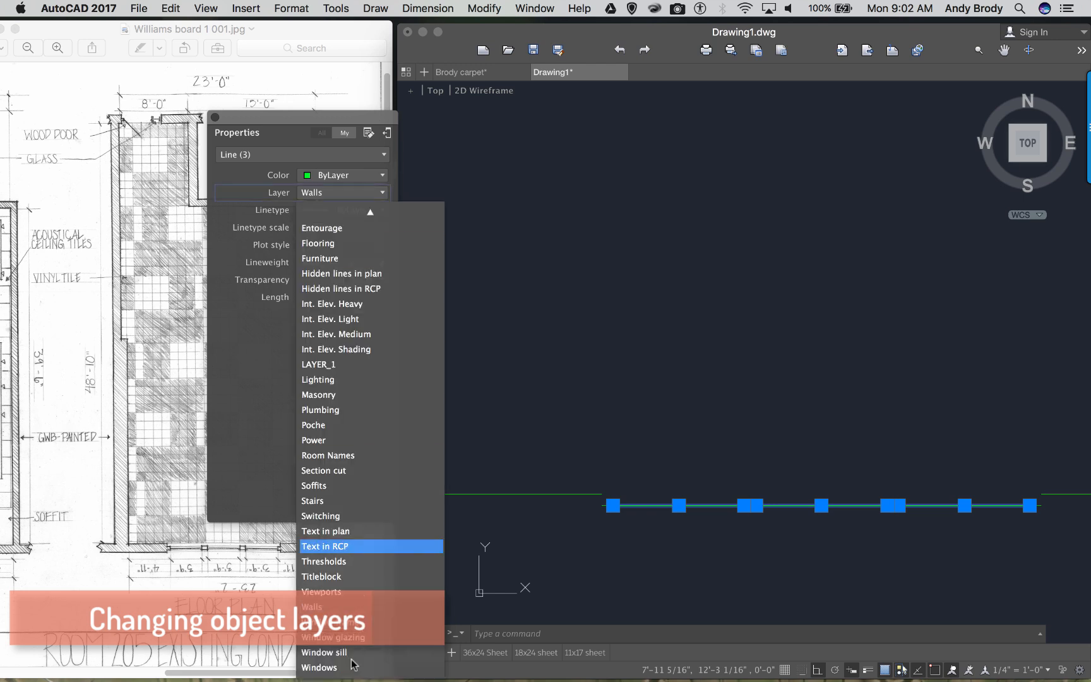
left_click(369, 638)
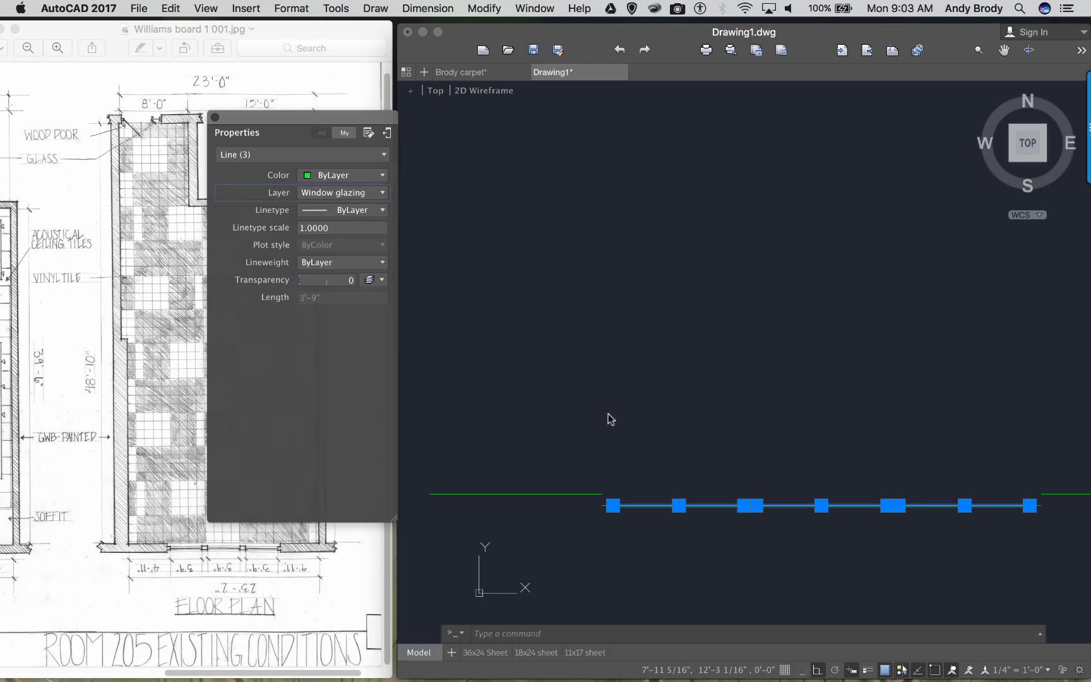
key("Escape")
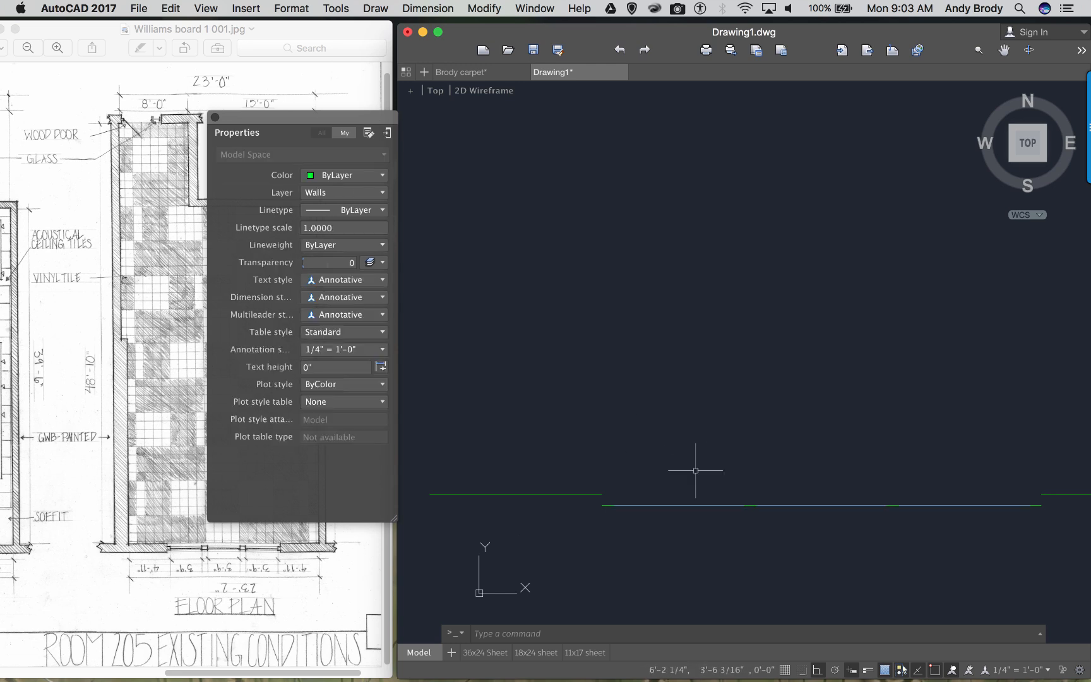
- Change the layer of the four 4" segments between the glazing segments to Window frame and clear the selection
left_click(596, 457)
left_click(629, 513)
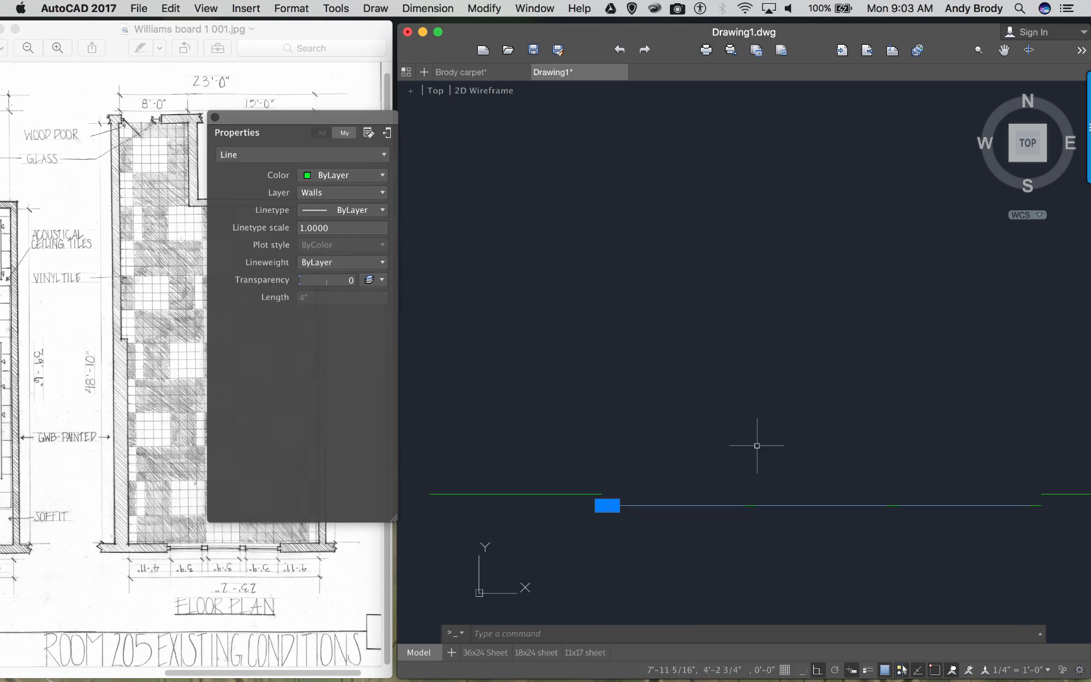
left_click(733, 465)
left_click(775, 519)
left_click(857, 457)
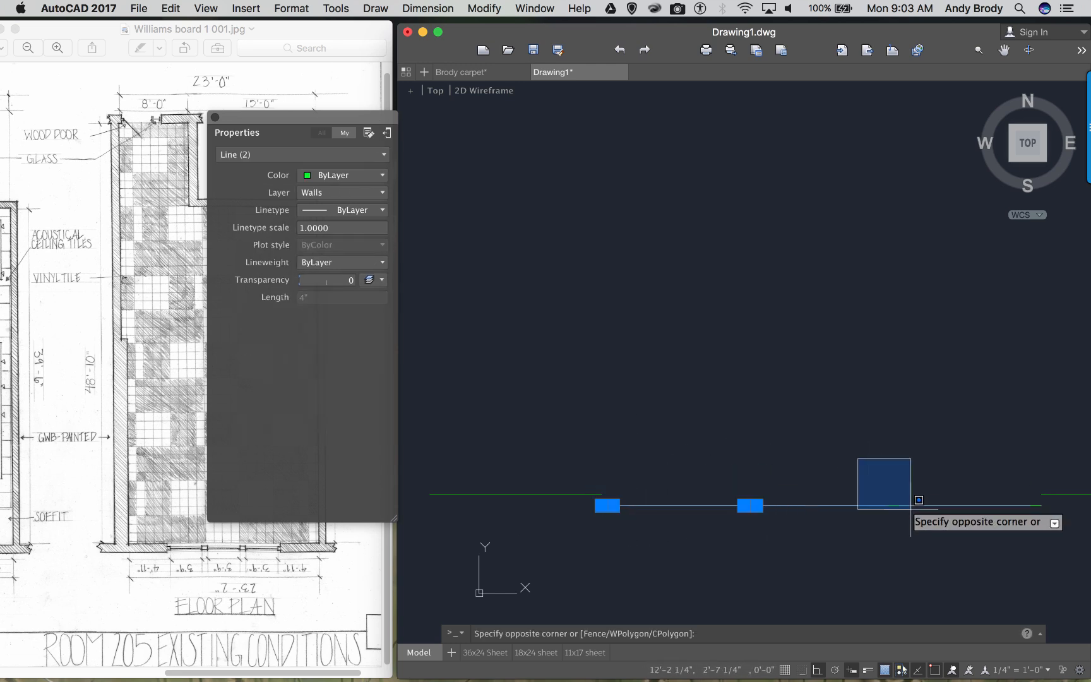
left_click(926, 536)
left_click(1011, 484)
left_click(1085, 551)
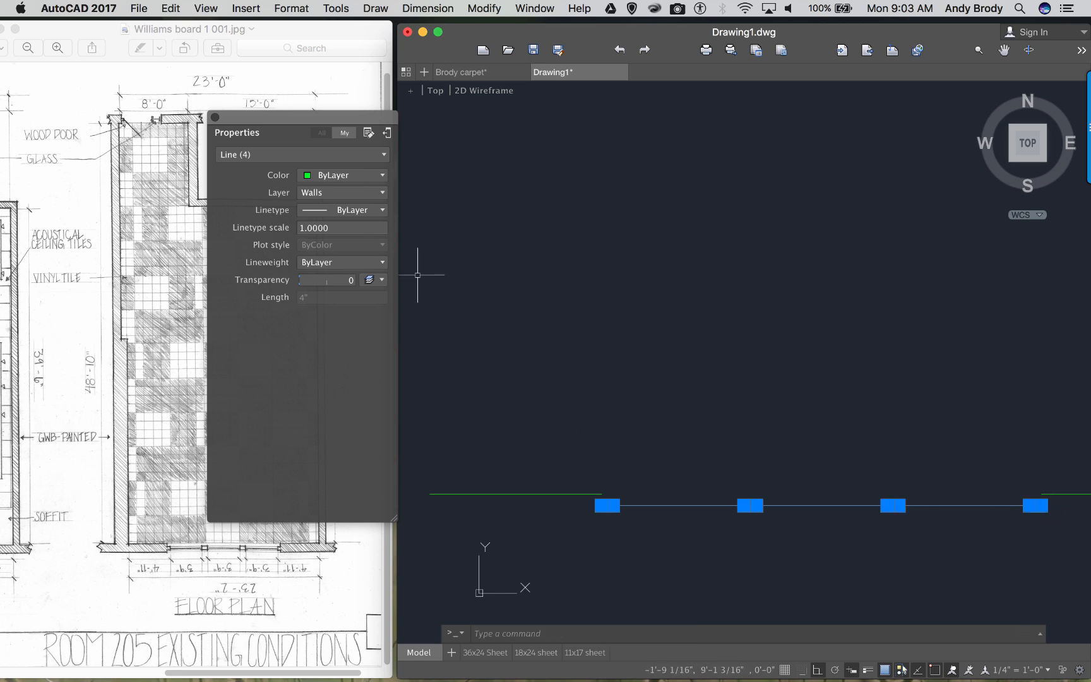
left_click(351, 178)
left_click(333, 199)
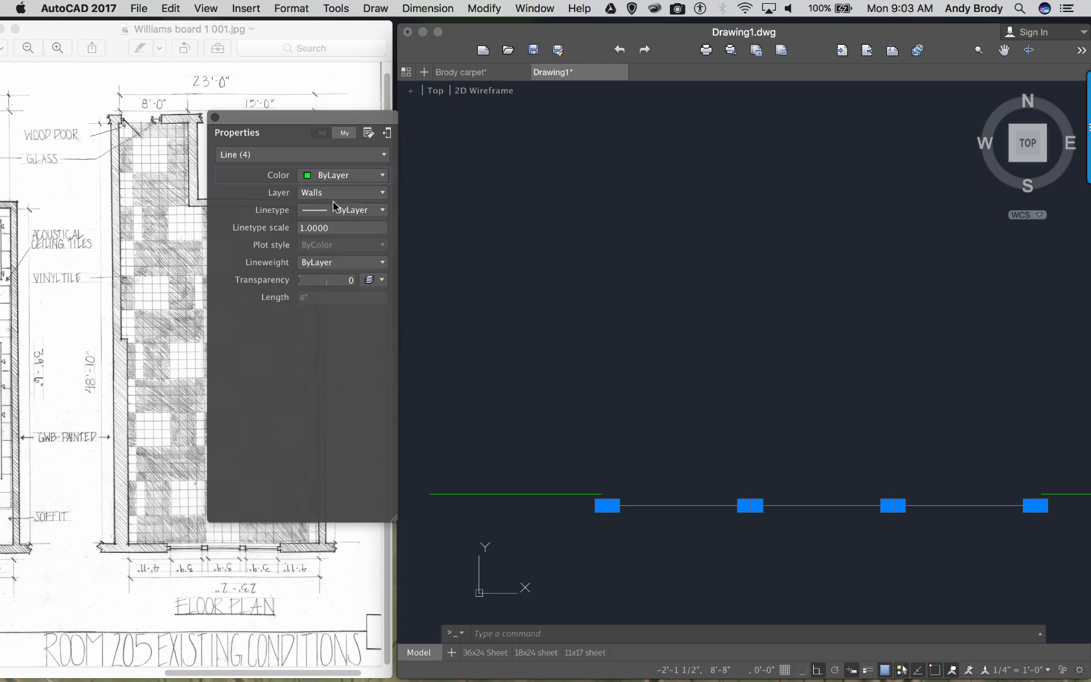
left_click(332, 194)
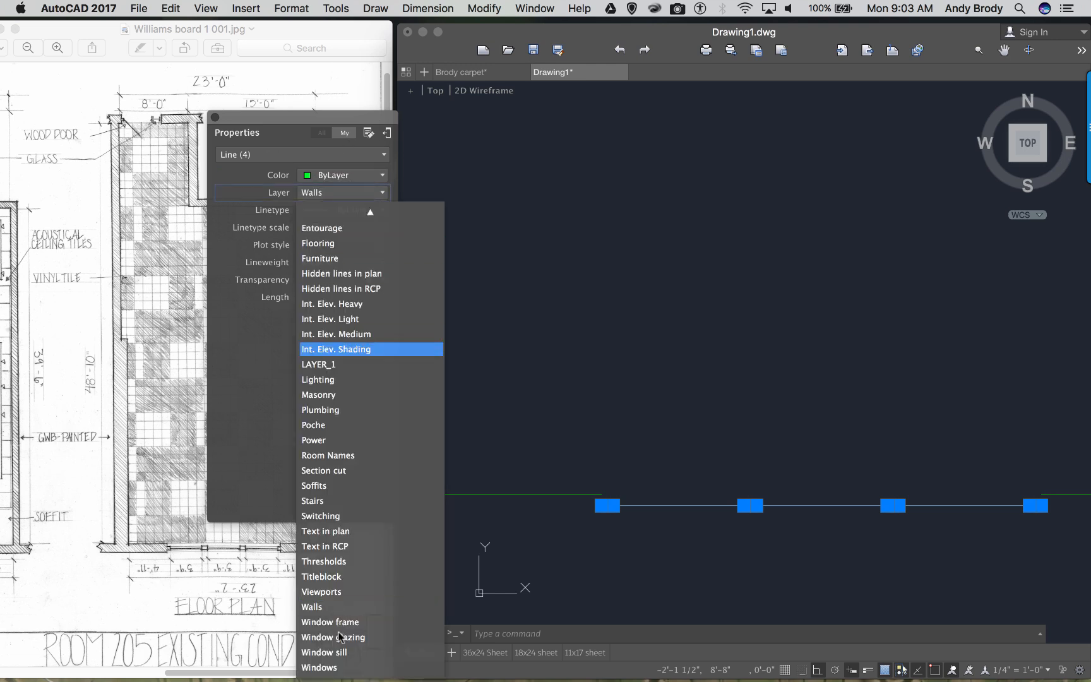
left_click(332, 622)
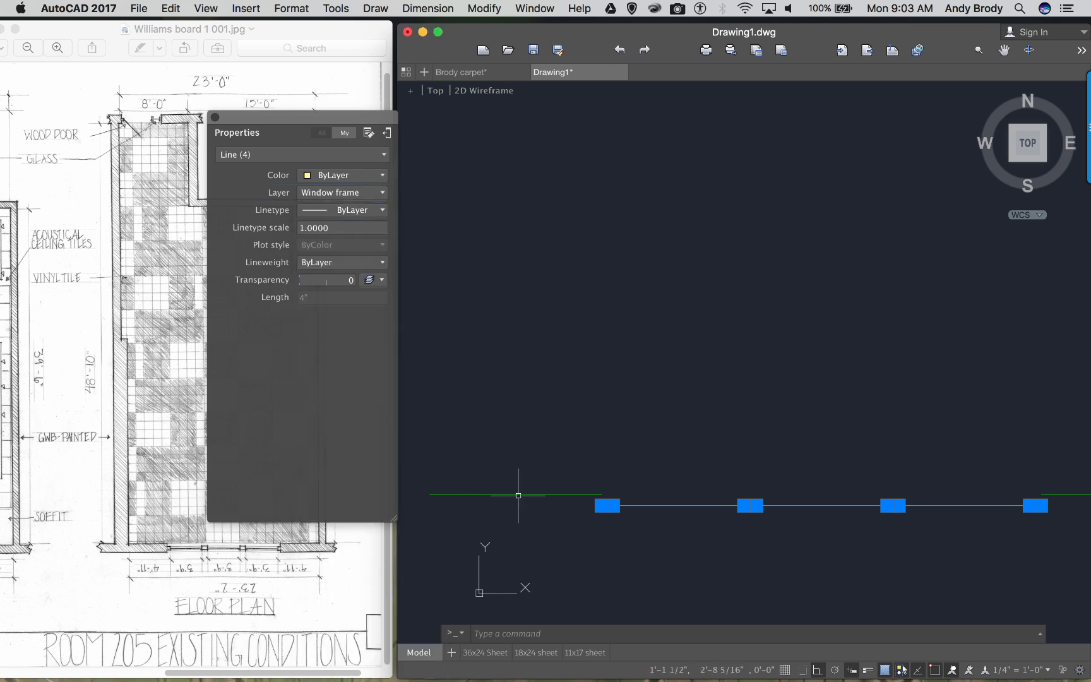
key("Escape")
- Draw a 16" vertical wall line downward from the inner end of the left 4'11" wall segment
scroll(580, 431, "up", 3)
middle_click_drag(580, 429, 574, 354)
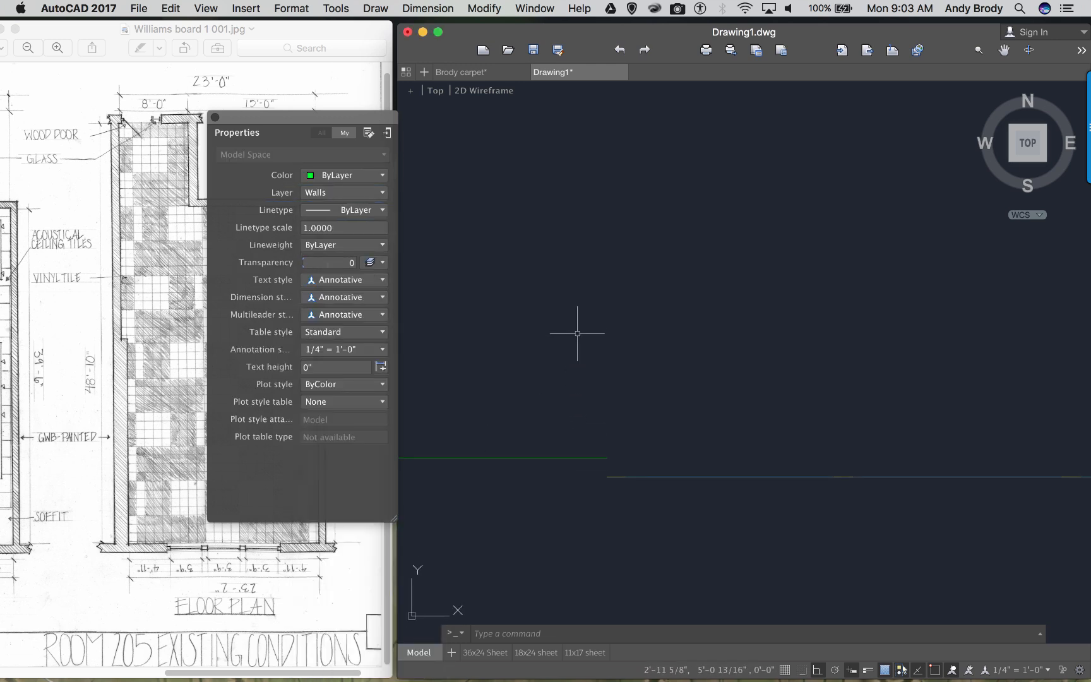
type("l")
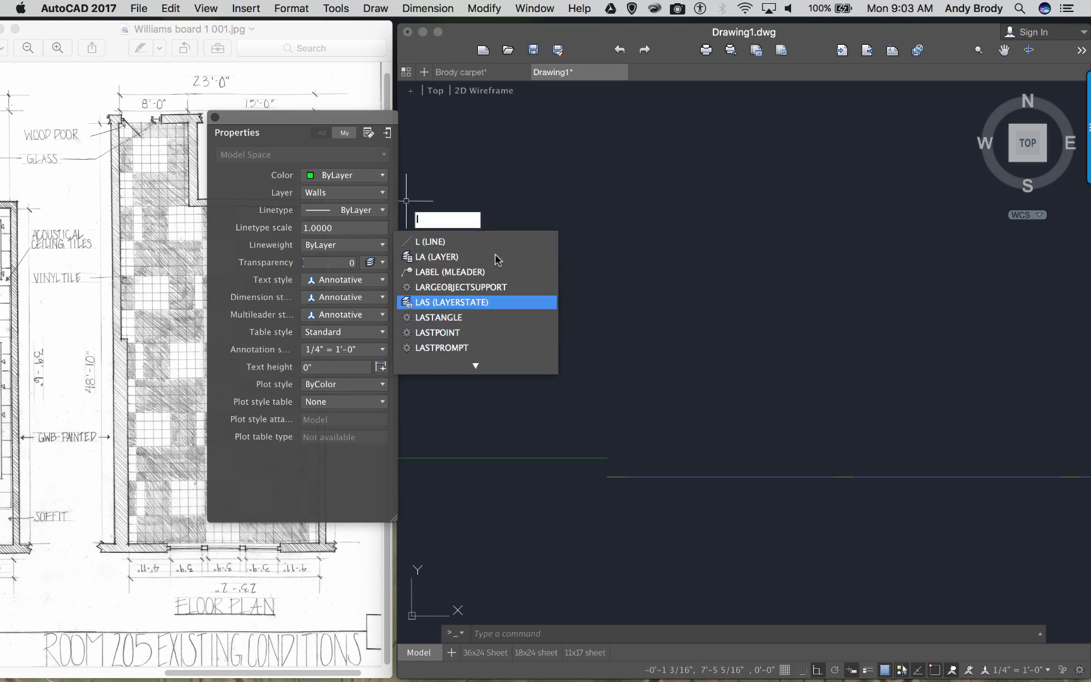
key("Return")
left_click(607, 458)
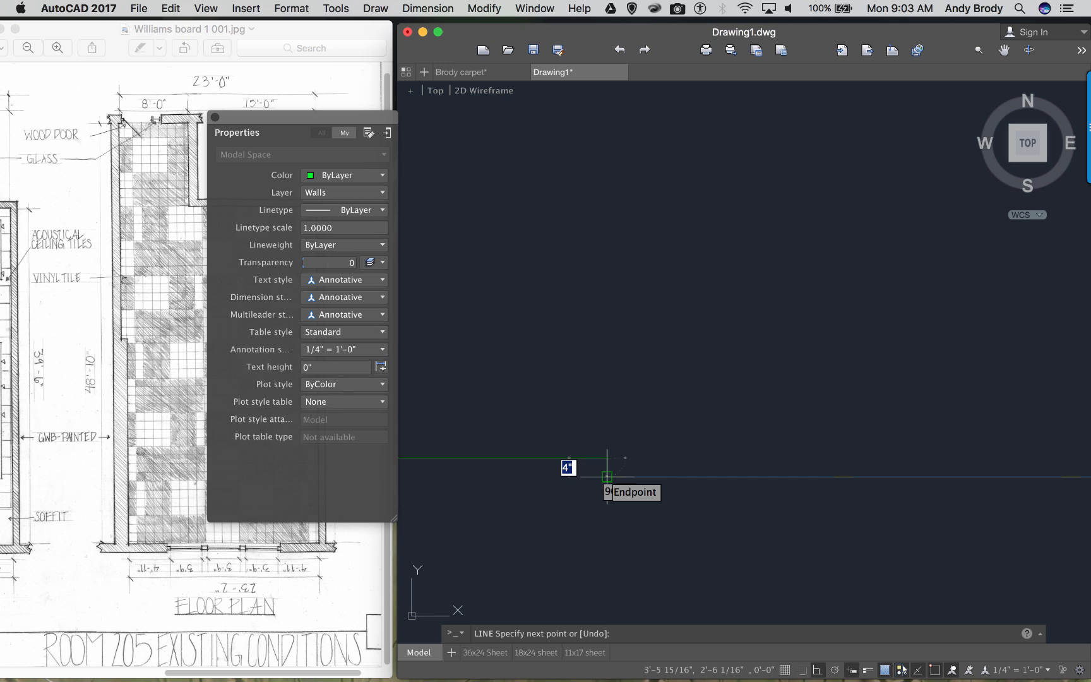
scroll(607, 476, "up", 2)
middle_click_drag(607, 476, 573, 315)
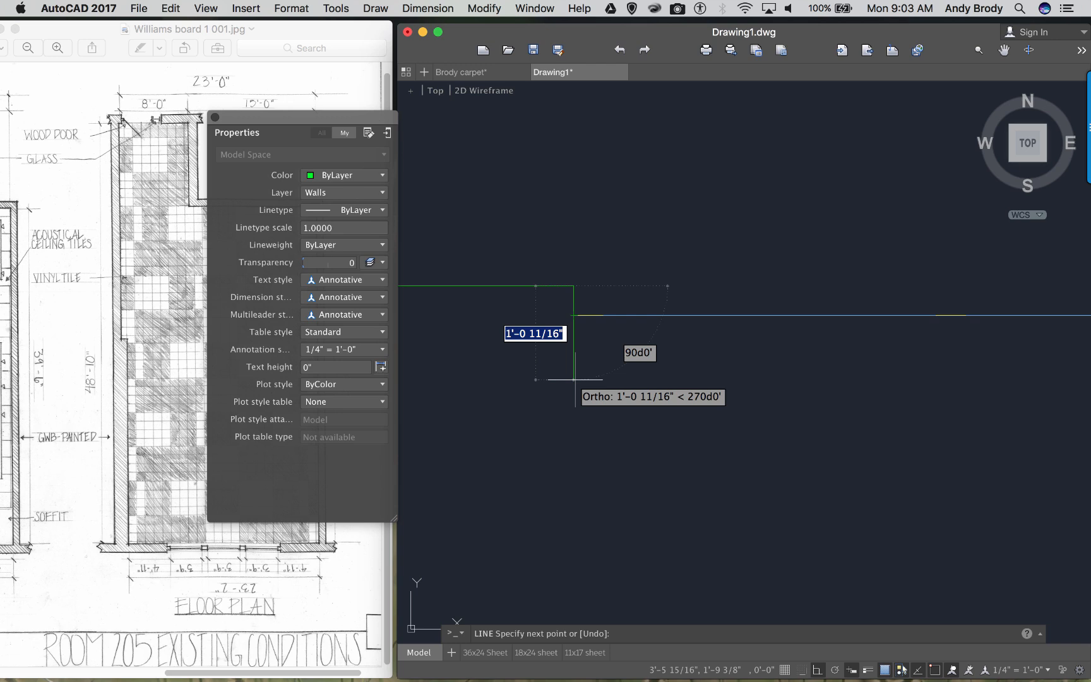
type("1")
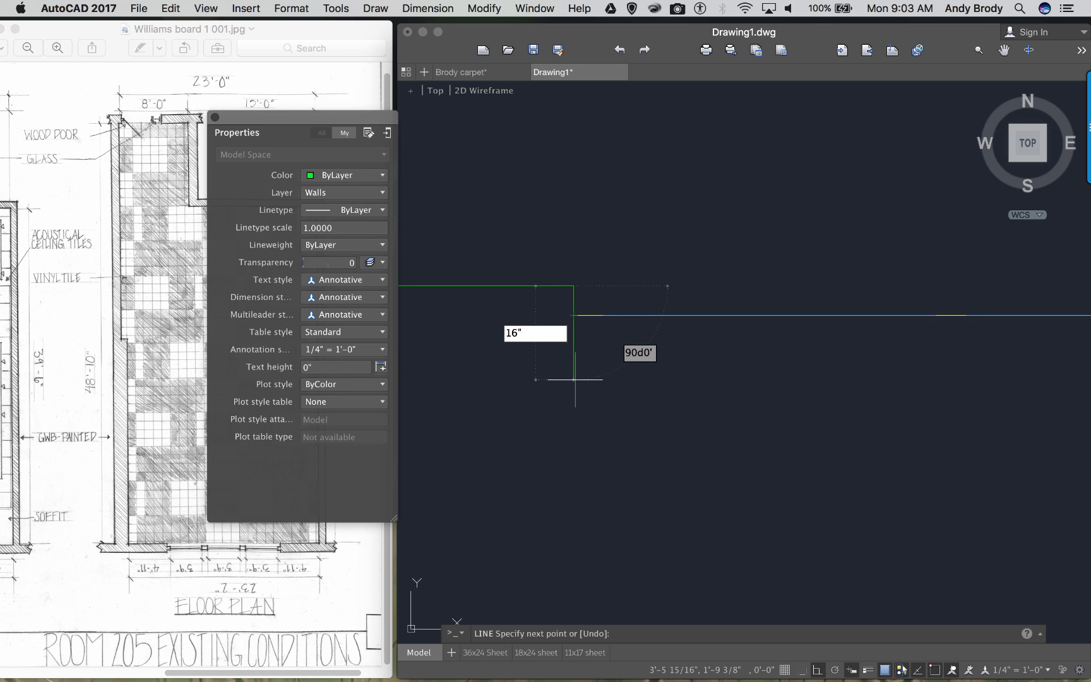
key("Return")
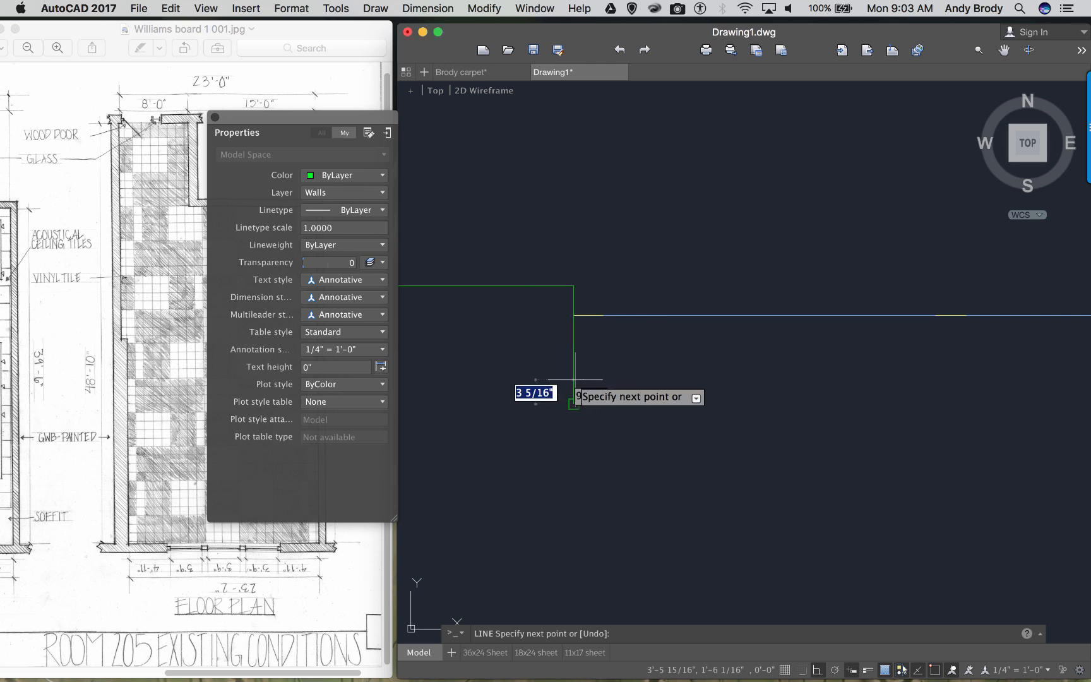
scroll(606, 397, "down", 4)
middle_click_drag(606, 397, 824, 447)
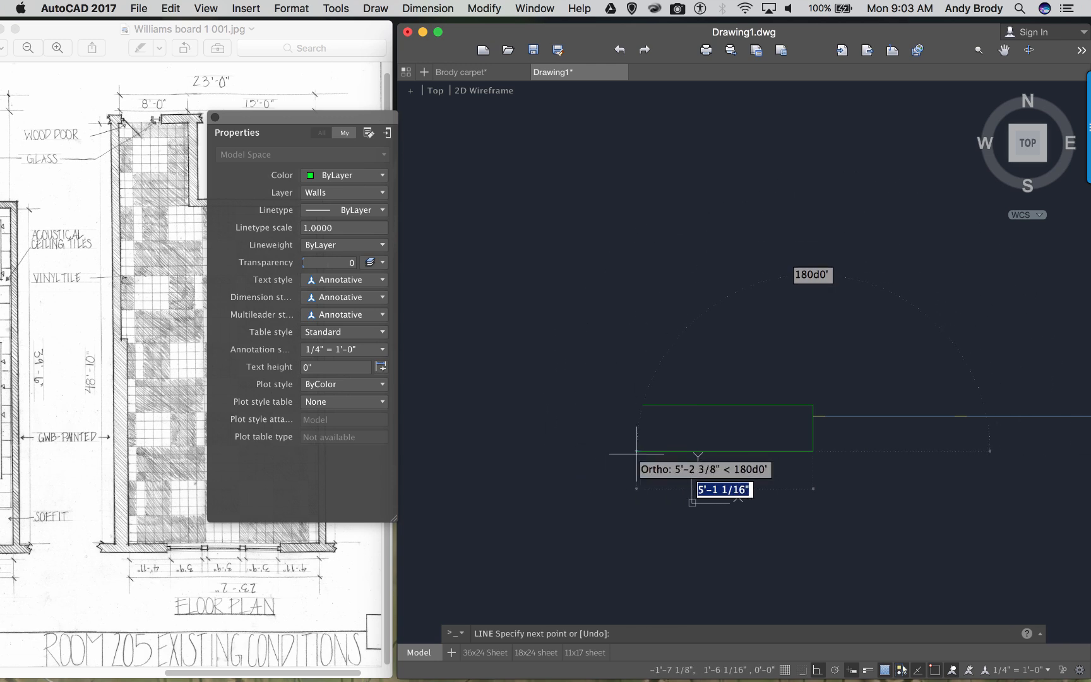
key("Escape")
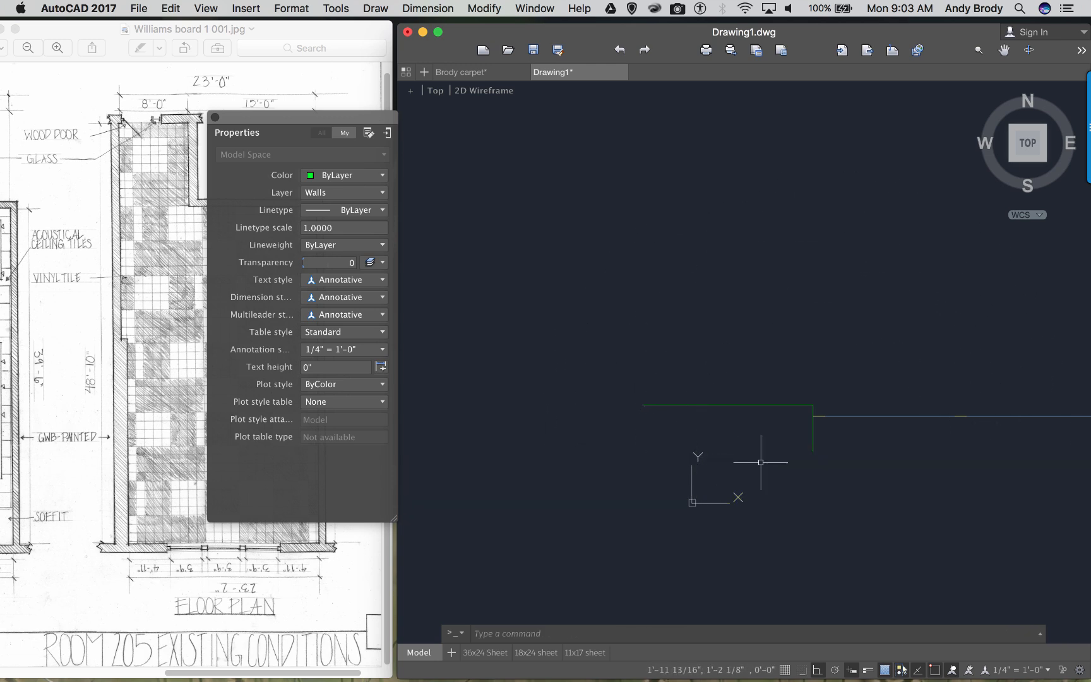
- Move the three Window glazing segments straight down by half the depth of the 4" window frame
middle_click_drag(759, 463, 587, 430)
middle_click_drag(715, 458, 584, 438)
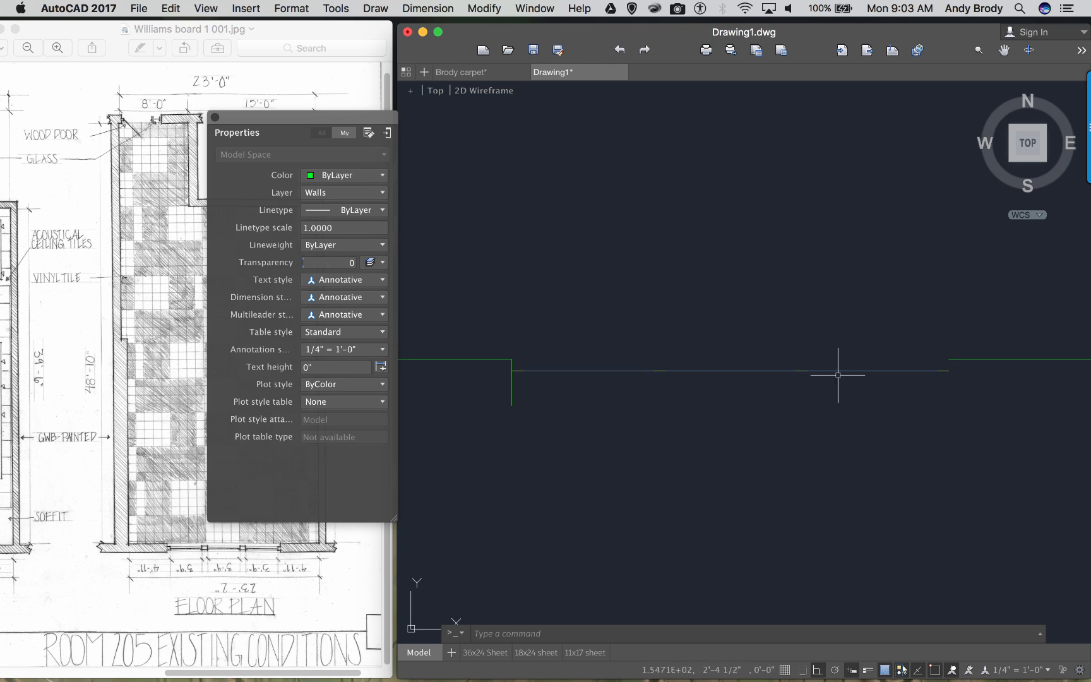
left_click(857, 371)
left_click(700, 369)
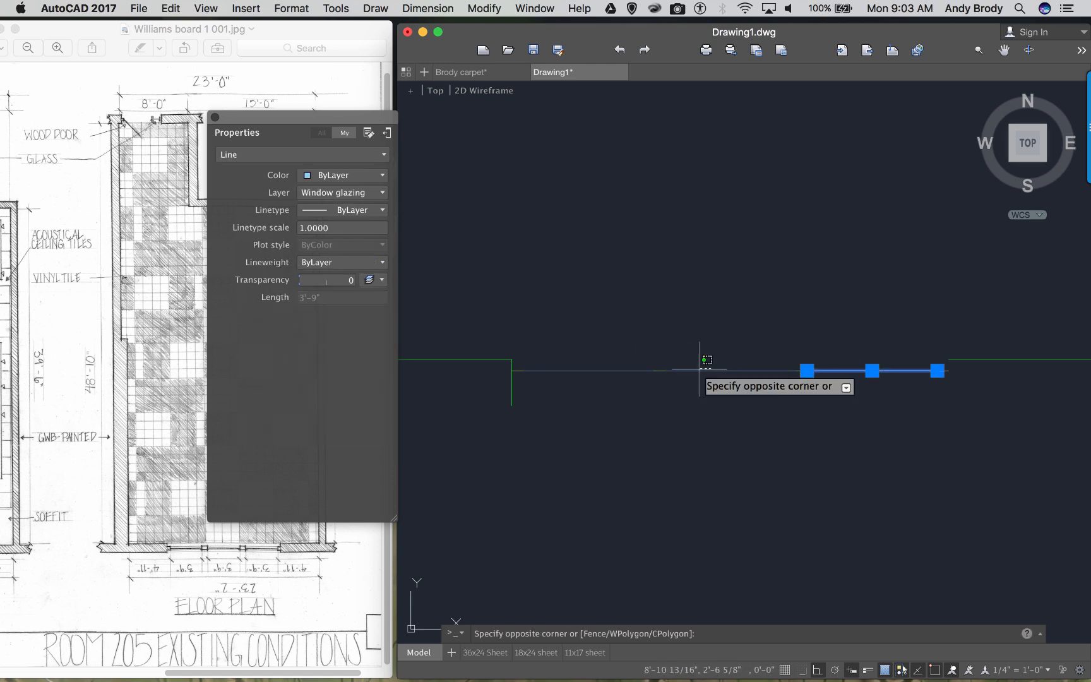
left_click(630, 387)
left_click(598, 370)
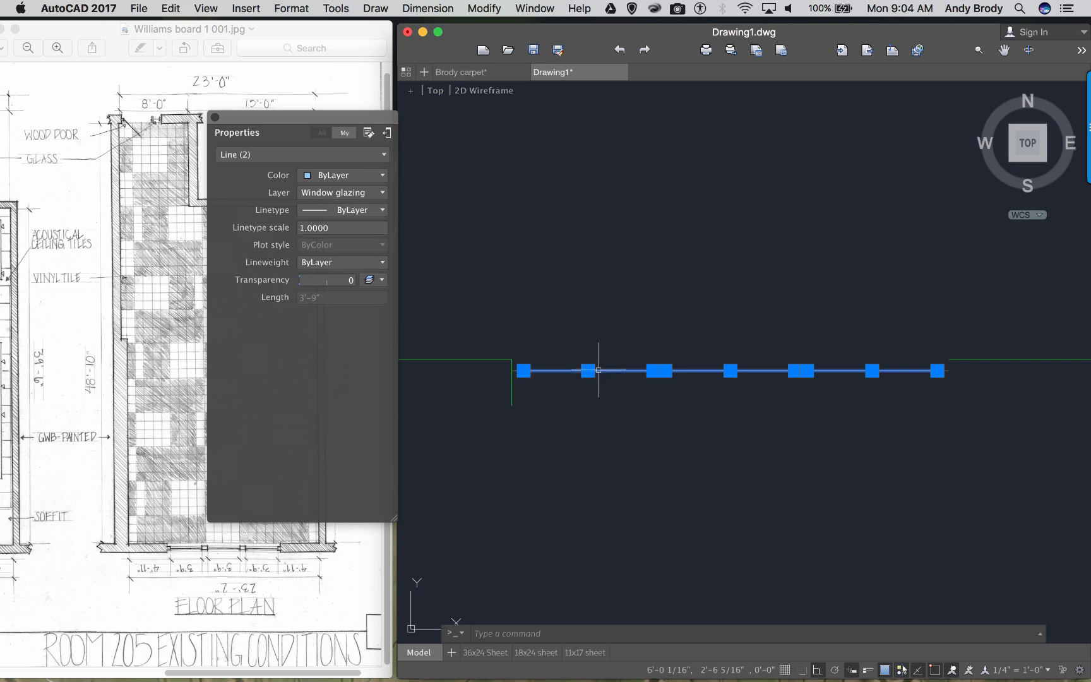
type("m")
key("Return")
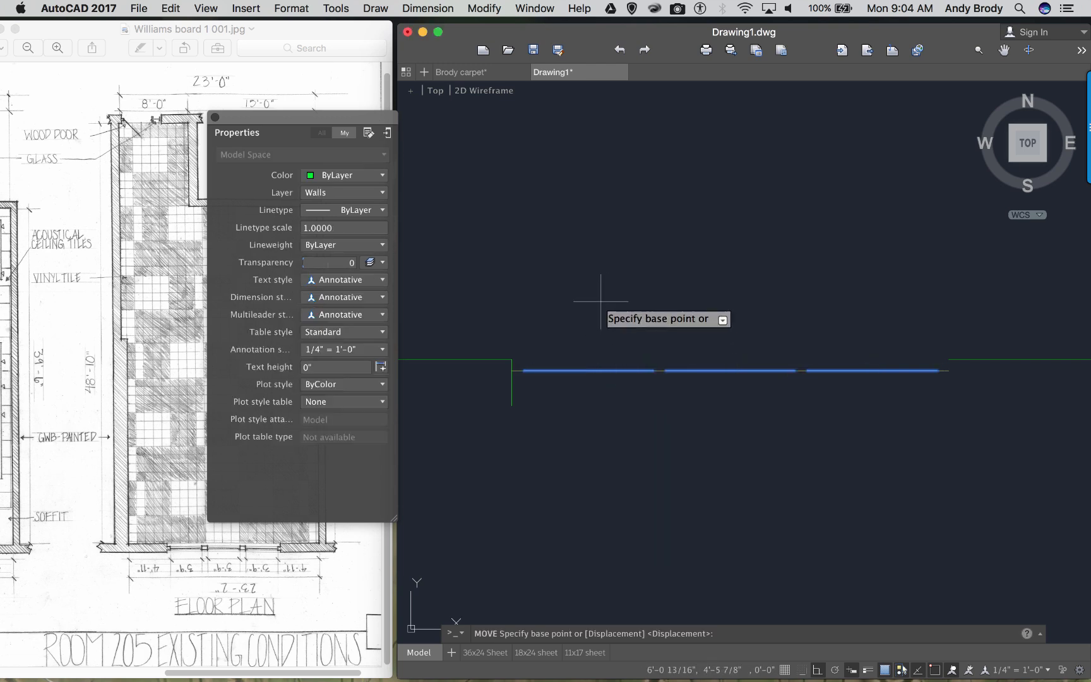
left_click(599, 308)
left_click(599, 308)
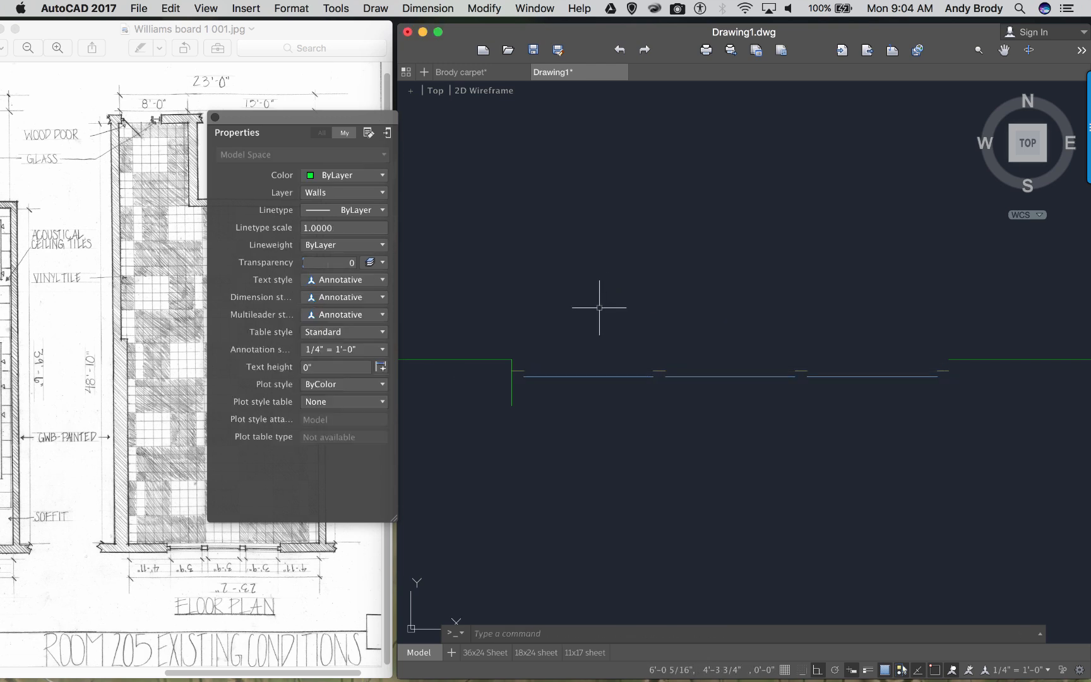
- Start a line at the right end of the leftmost 4" frame segment and draw it 4" straight down
scroll(483, 316, "up", 2)
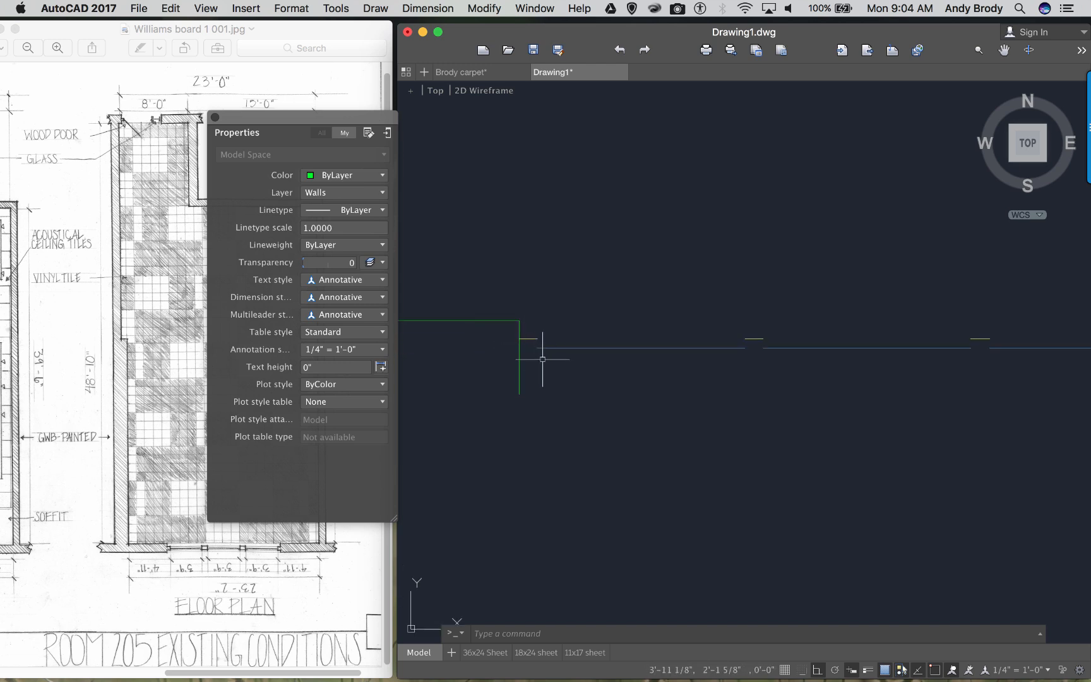
type("l")
key("Return")
left_click(537, 339)
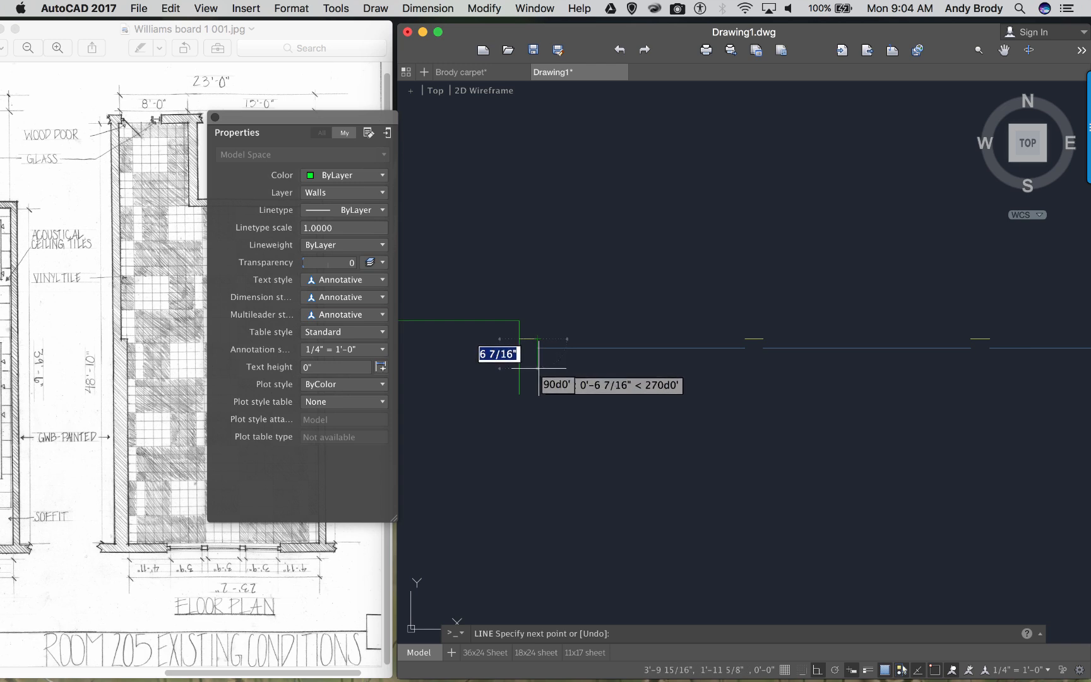
type("4")
key("Return")
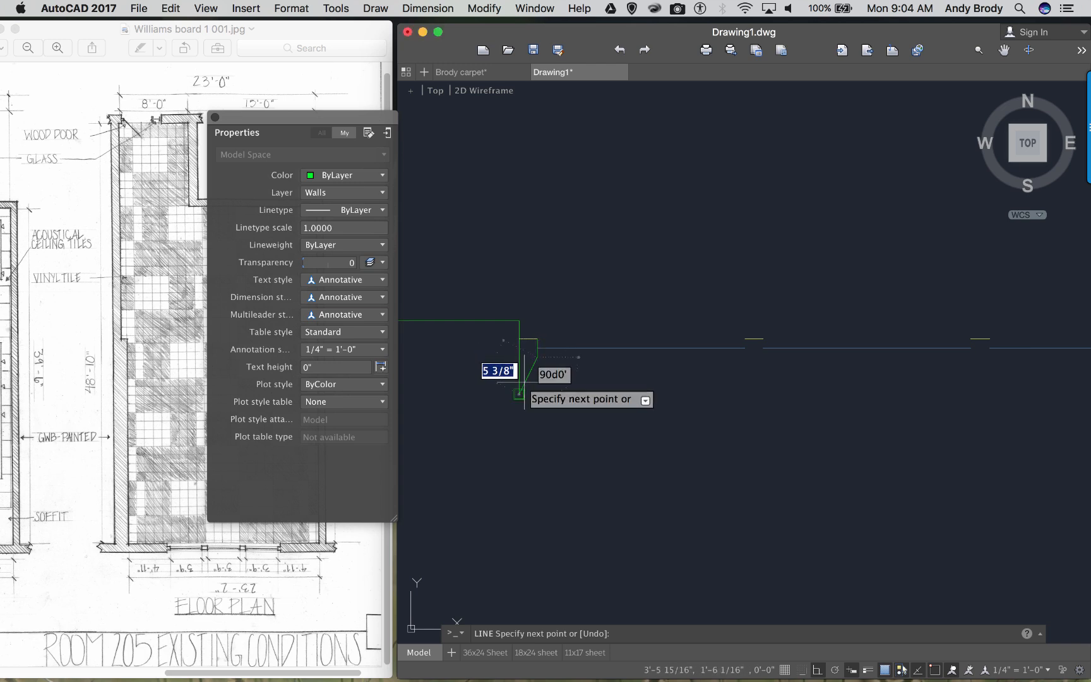
- Close the left frame square with a line snapped perpendicular to the vertical wall line and end the line
middle_click_drag(523, 381, 539, 388)
scroll(541, 361, "up", 6)
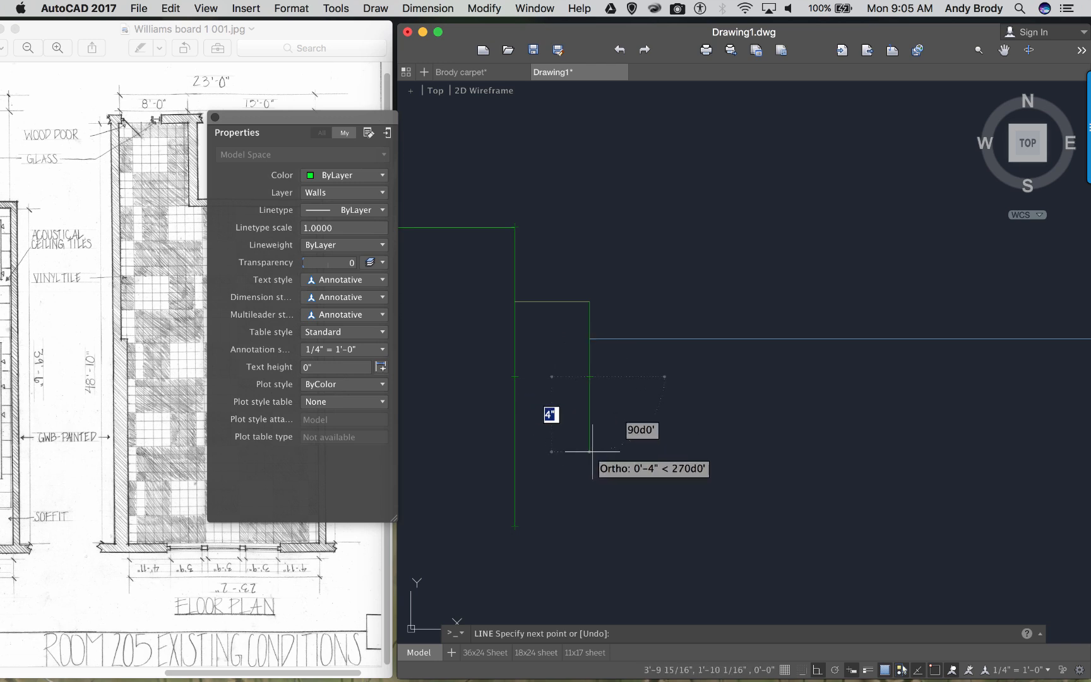
right_click(580, 398, "shift")
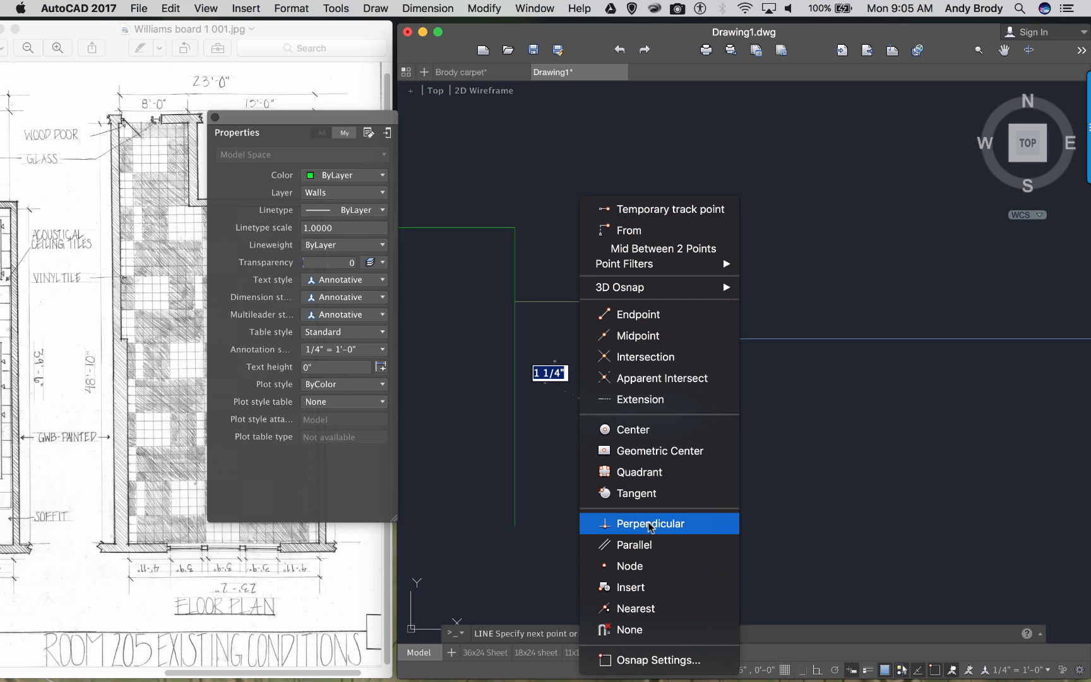
key("Return")
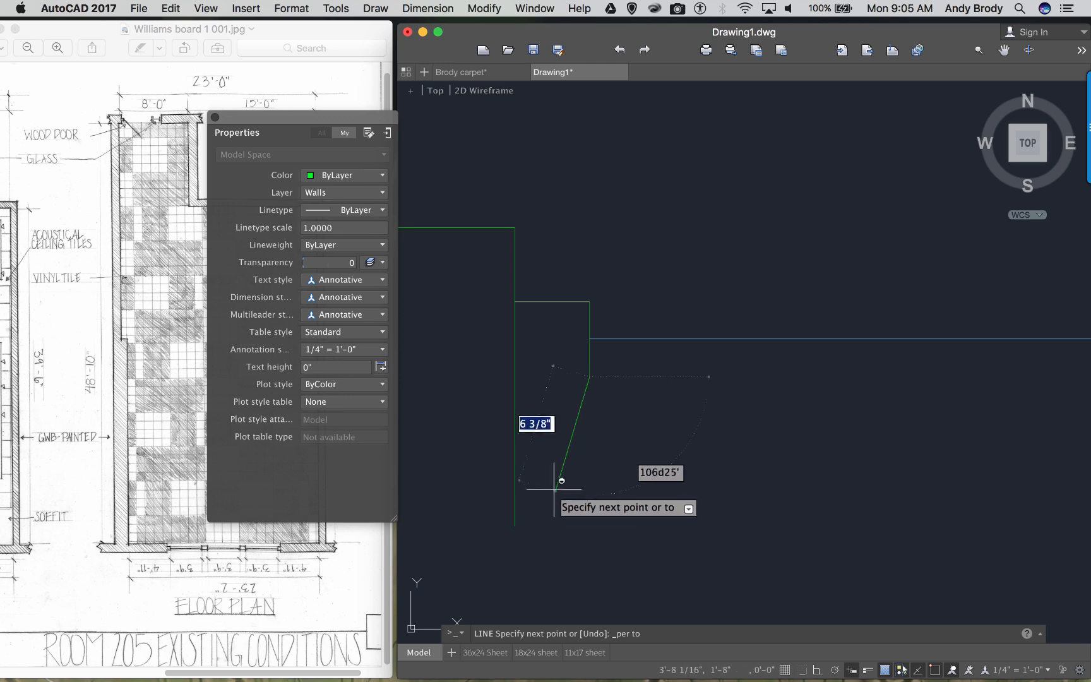
left_click(517, 417)
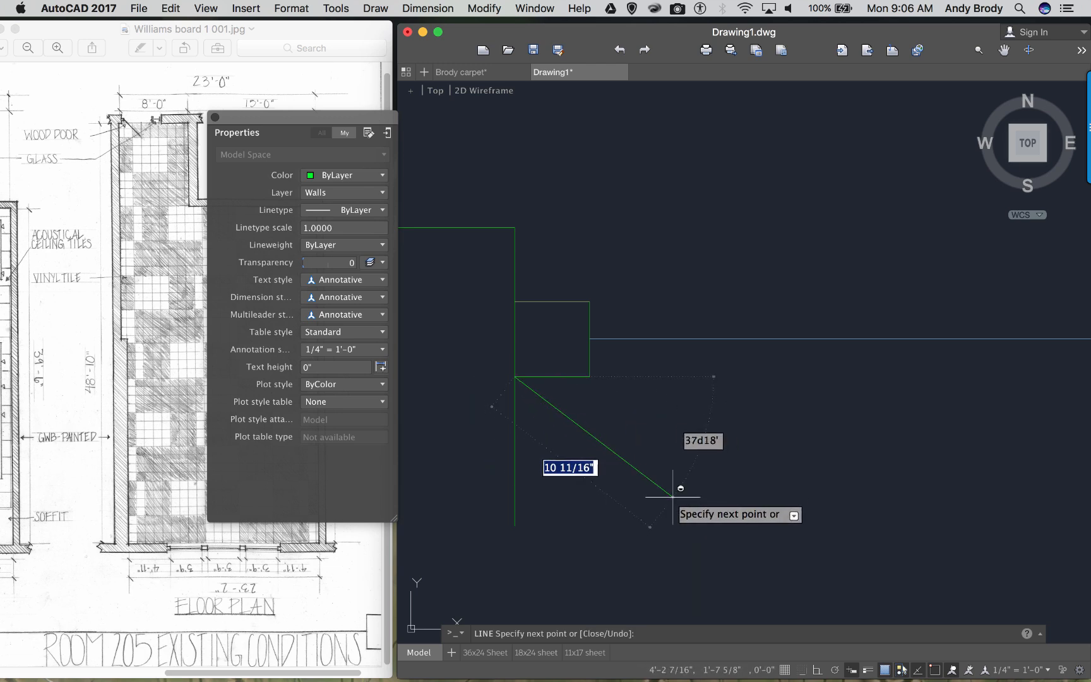
key("Return")
- Change the layer of the left frame square's right and bottom lines to Window frame and clear the selection
left_click(638, 414)
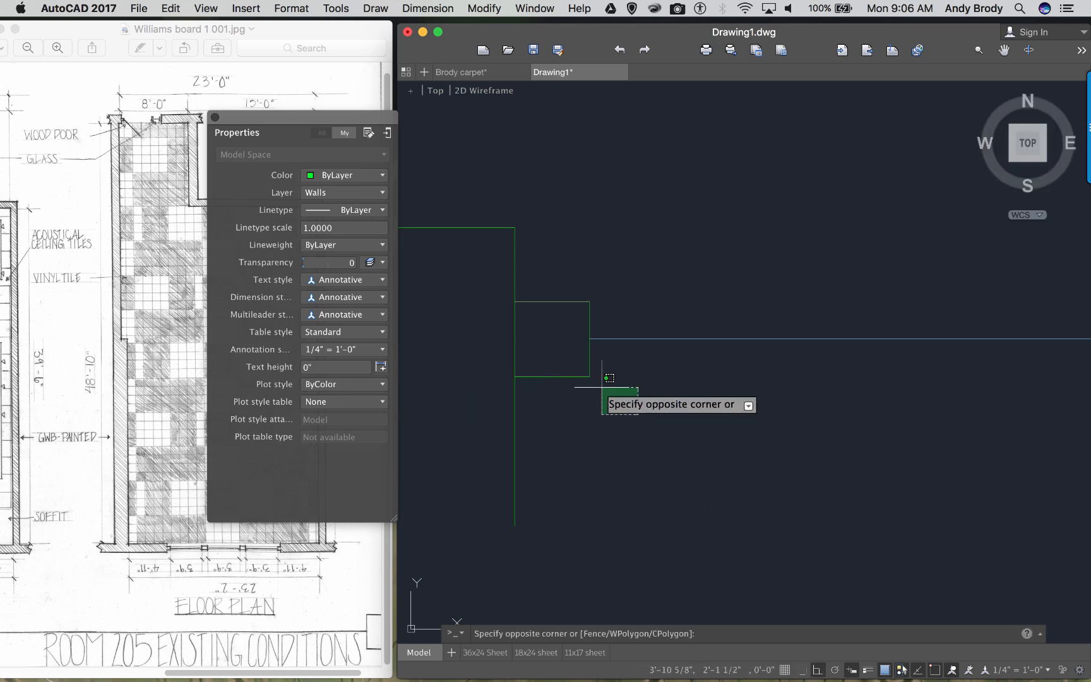
left_click(567, 358)
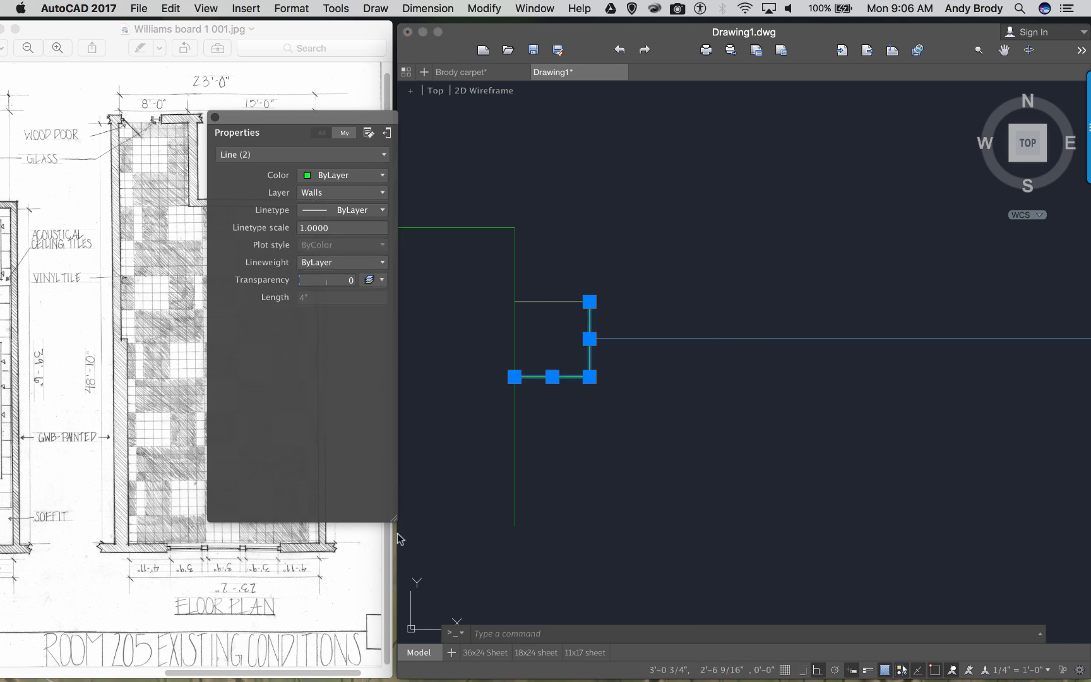
left_click(344, 193)
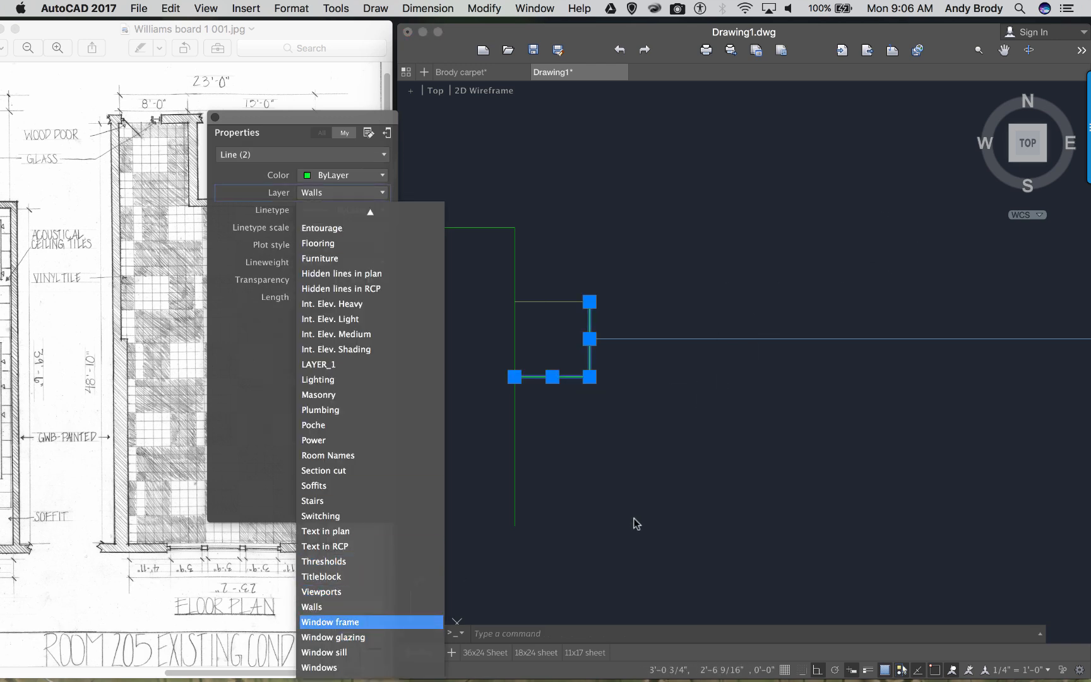
key("Return")
key("Escape")
- Examine the window wall and the room's overall wall outline, including the jog in the left wall
scroll(653, 499, "down", 2)
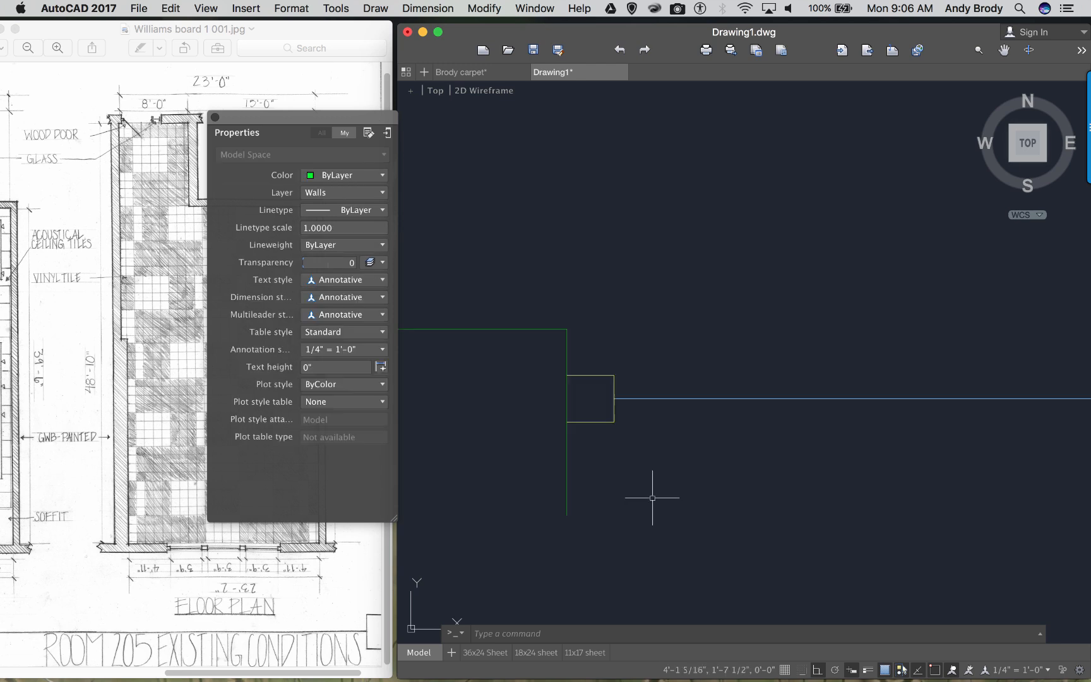
middle_click_drag(642, 493, 560, 444)
scroll(560, 444, "down", 2)
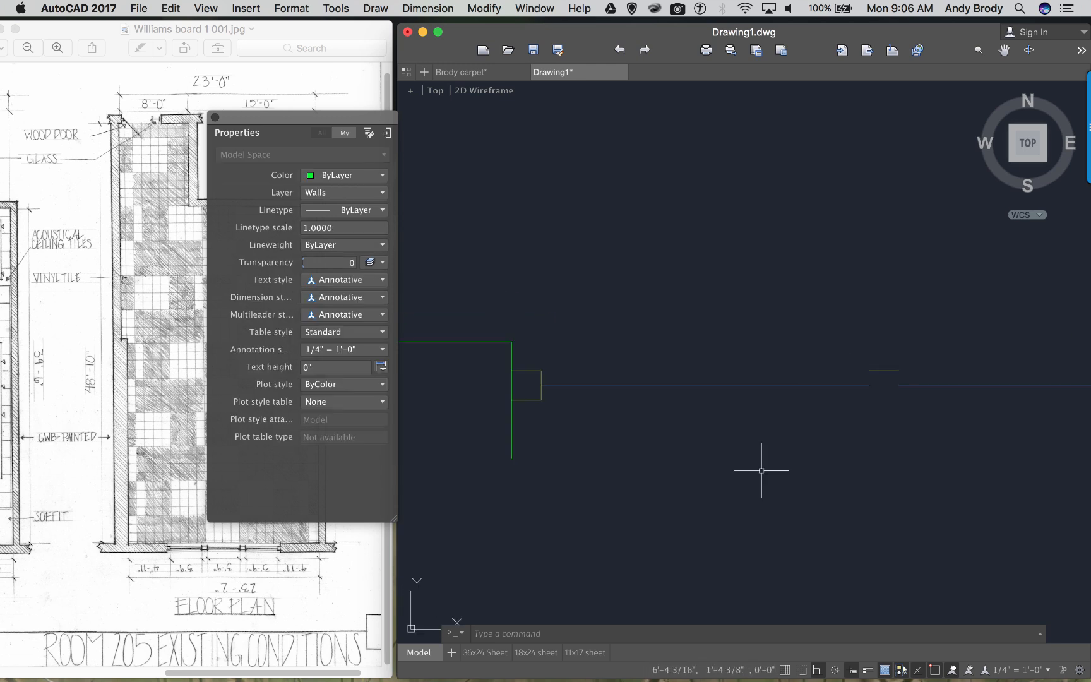
scroll(762, 463, "down", 4)
scroll(742, 467, "down", 3)
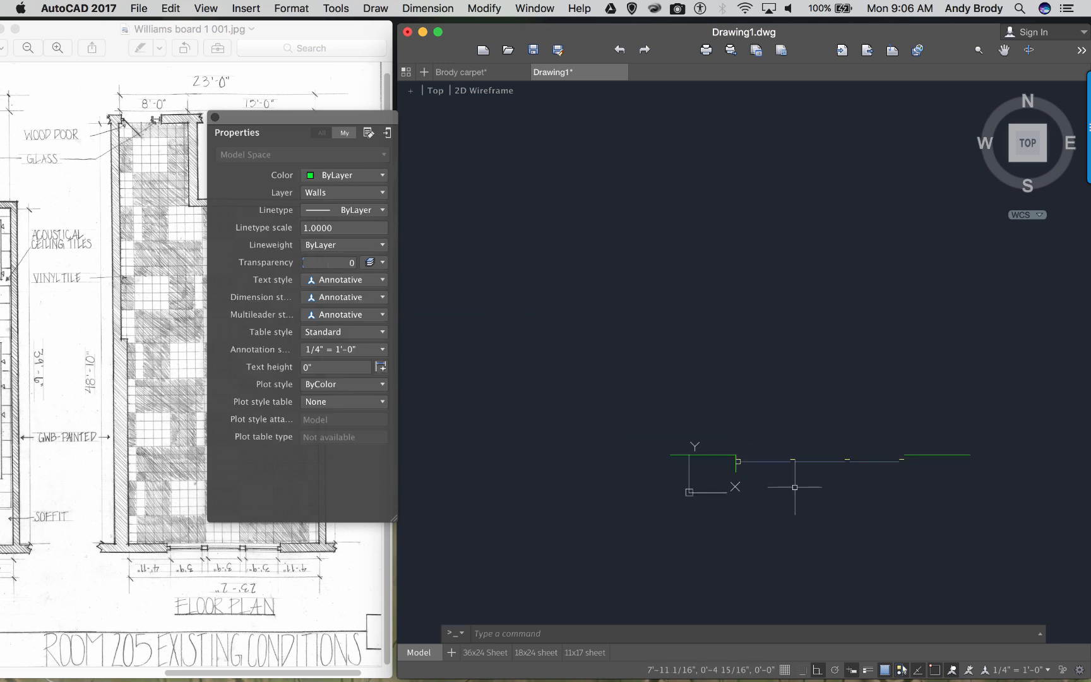
middle_click_drag(803, 478, 766, 480)
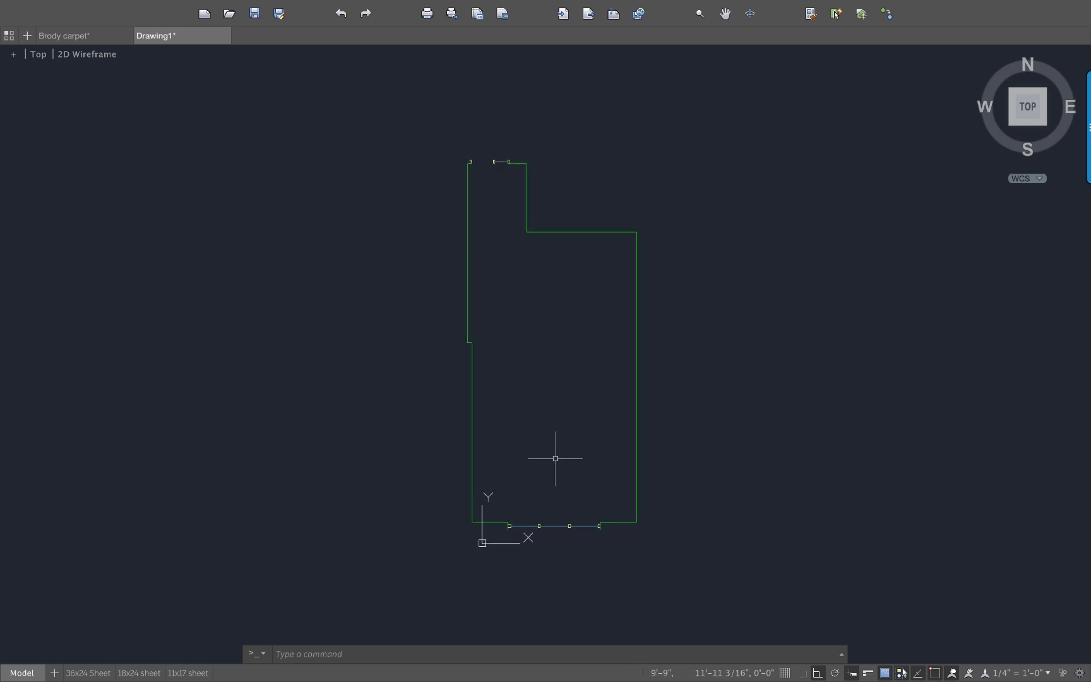
scroll(561, 480, "up", 2)
scroll(564, 483, "up", 4)
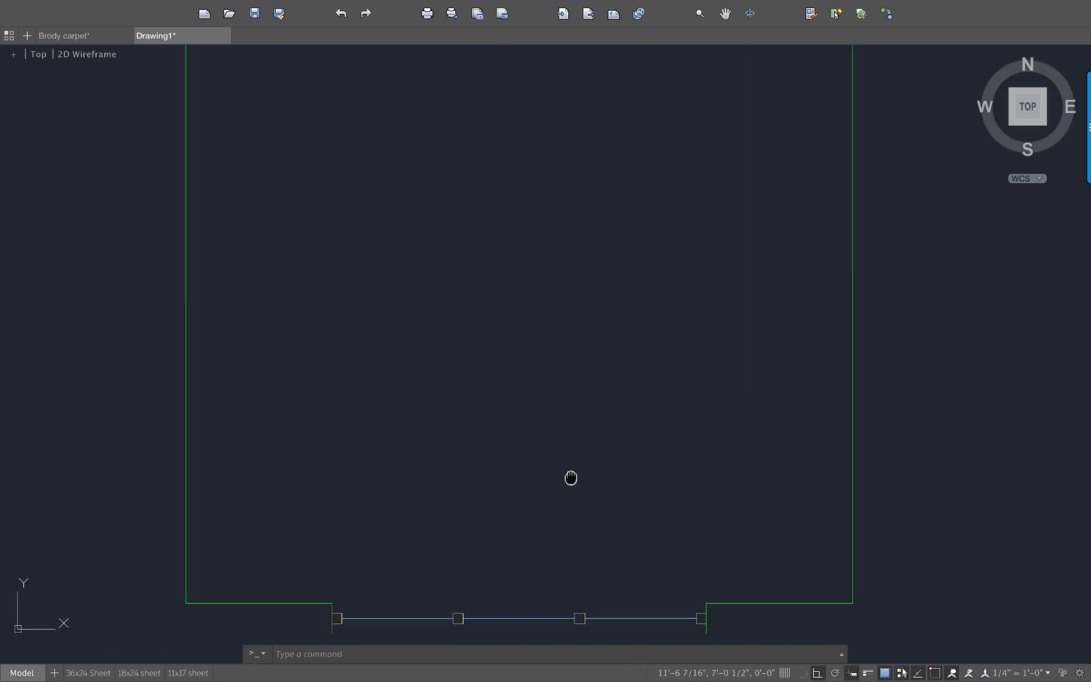
middle_click_drag(570, 478, 665, 591)
scroll(594, 418, "down", 2)
middle_click_drag(607, 218, 687, 525)
scroll(687, 524, "up", 2)
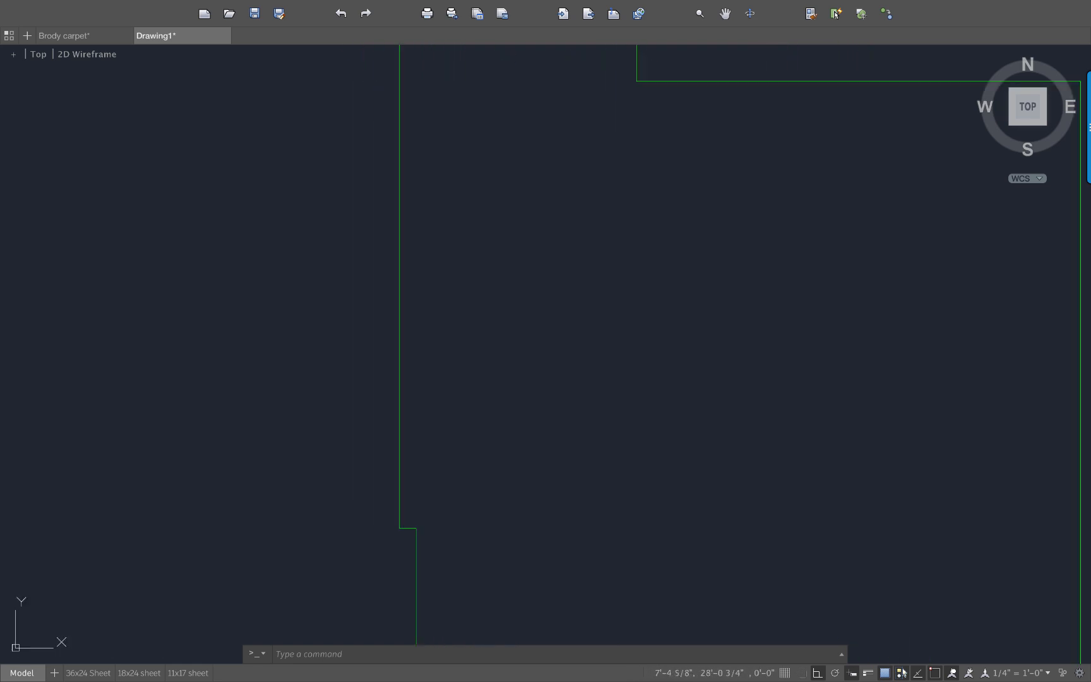
middle_click_drag(587, 305, 673, 648)
scroll(672, 648, "up", 2)
scroll(626, 290, "down", 2)
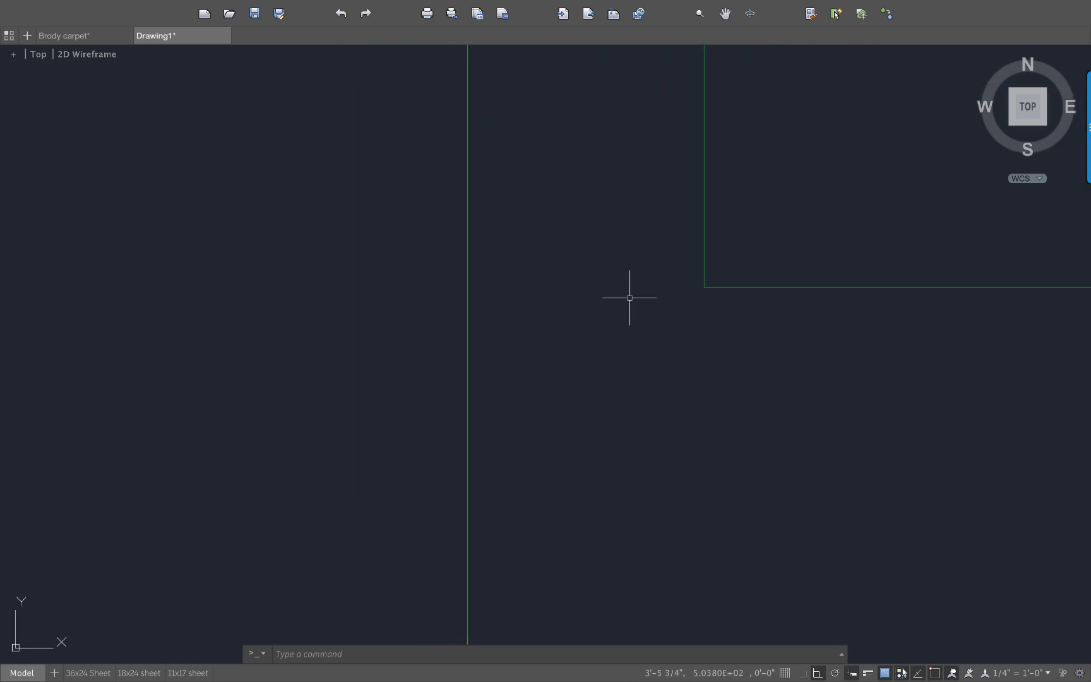
scroll(630, 297, "down", 2)
middle_click_drag(629, 298, 645, 378)
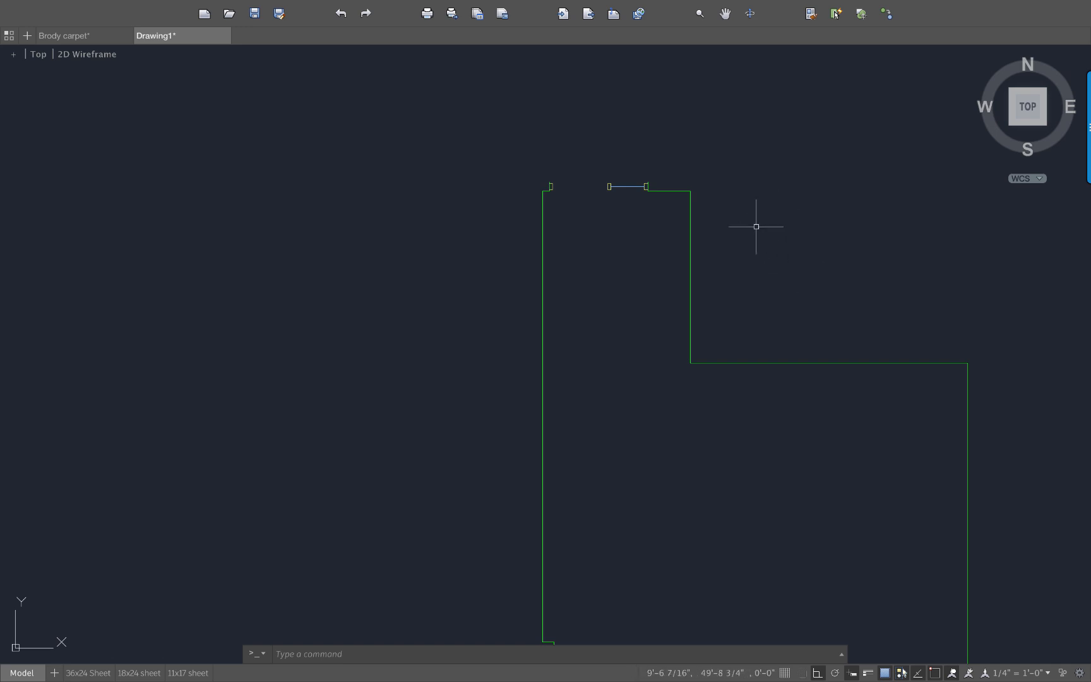
middle_click_drag(613, 291, 555, 211)
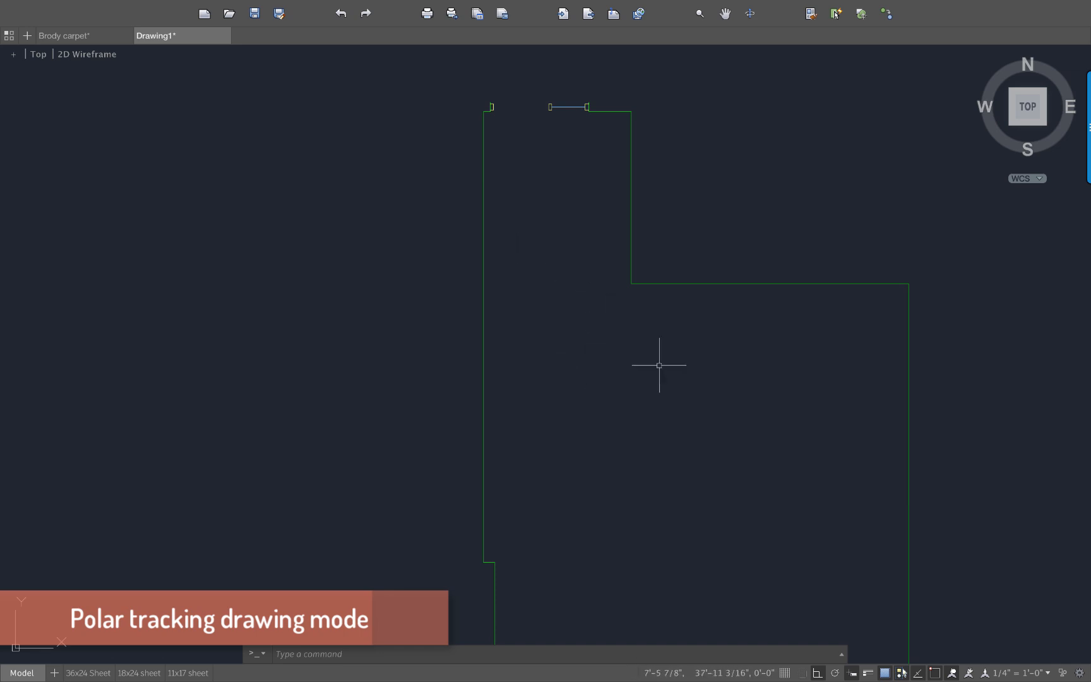
- Turn on polar tracking in place of ortho mode and check its angle increment options, leaving 45° selected
left_click(835, 673)
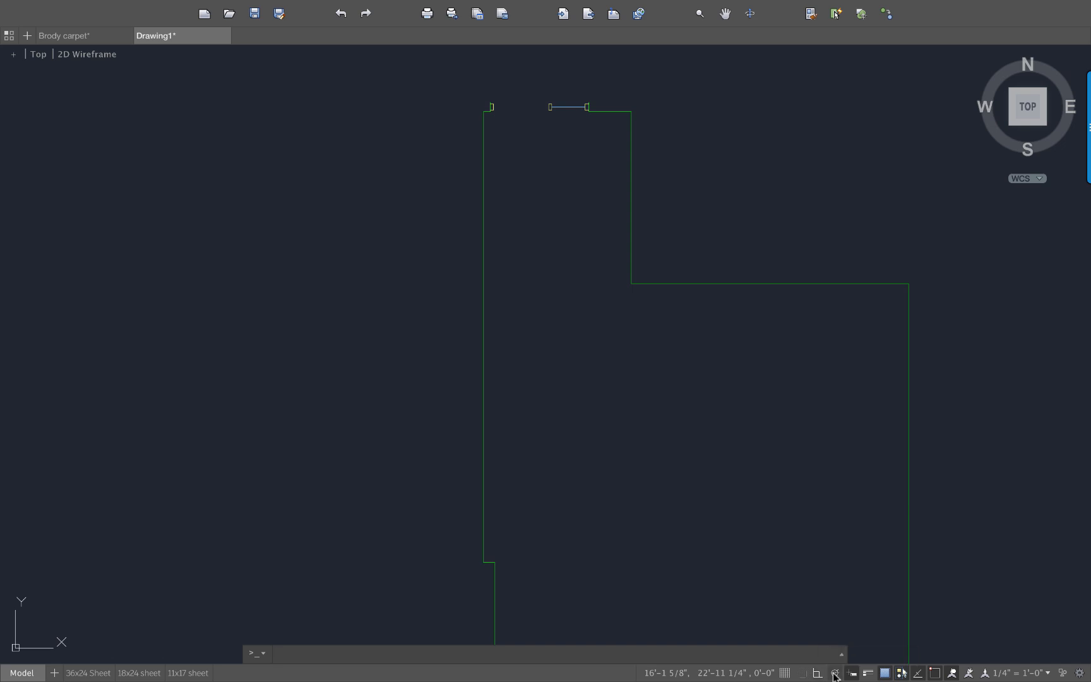
right_click(834, 675)
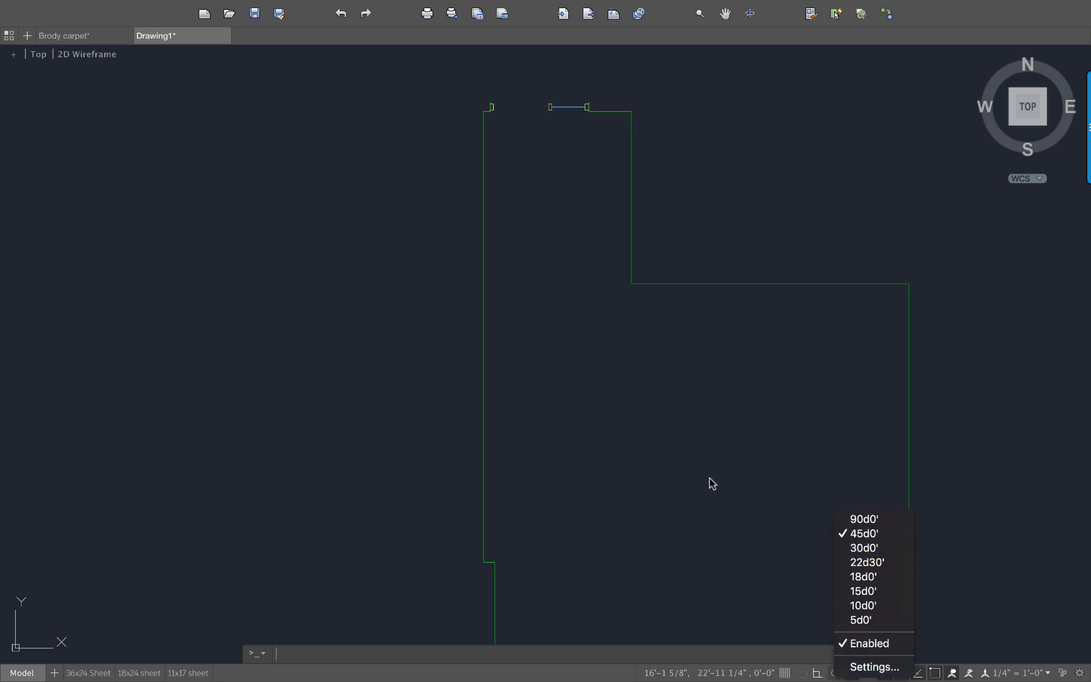
left_click(688, 500)
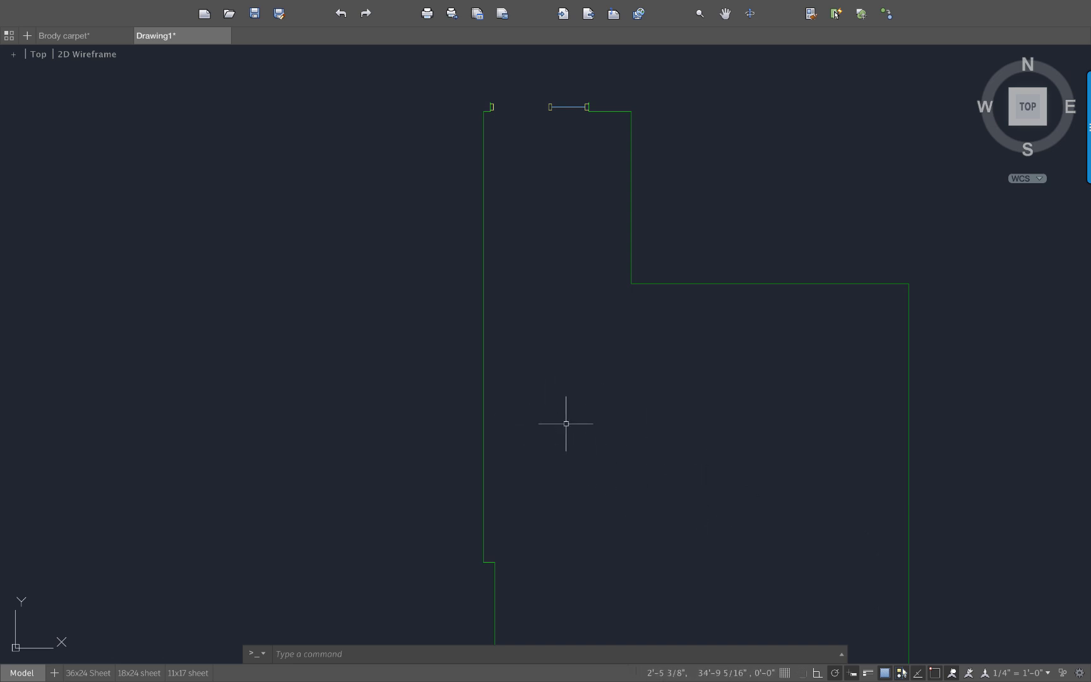
type("l")
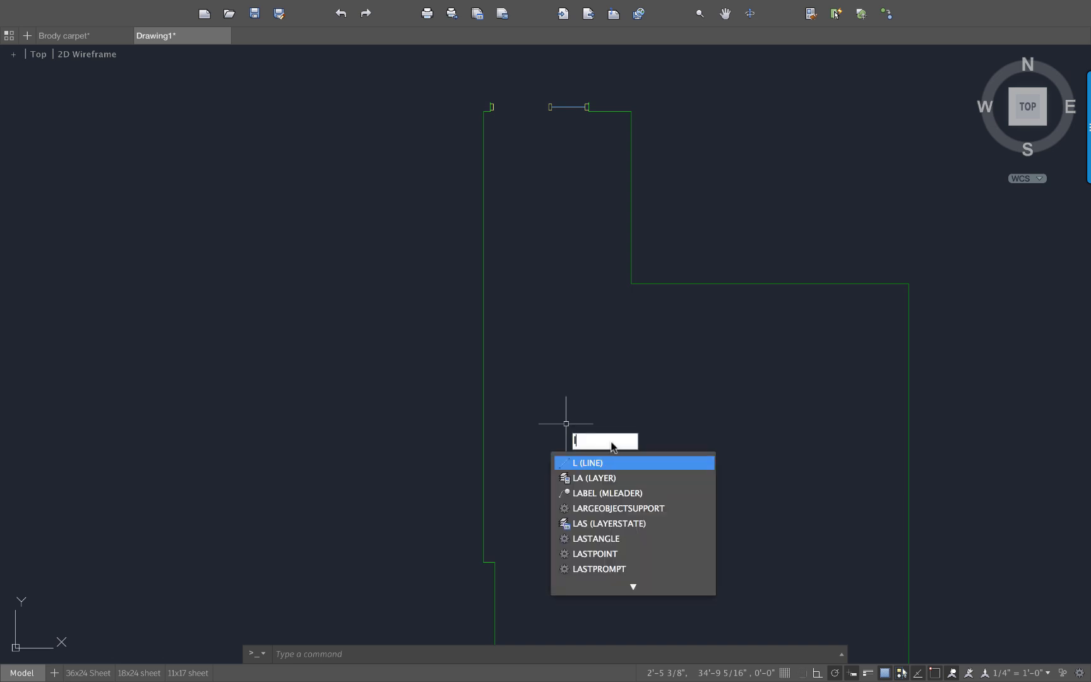
key("Return")
left_click(611, 441)
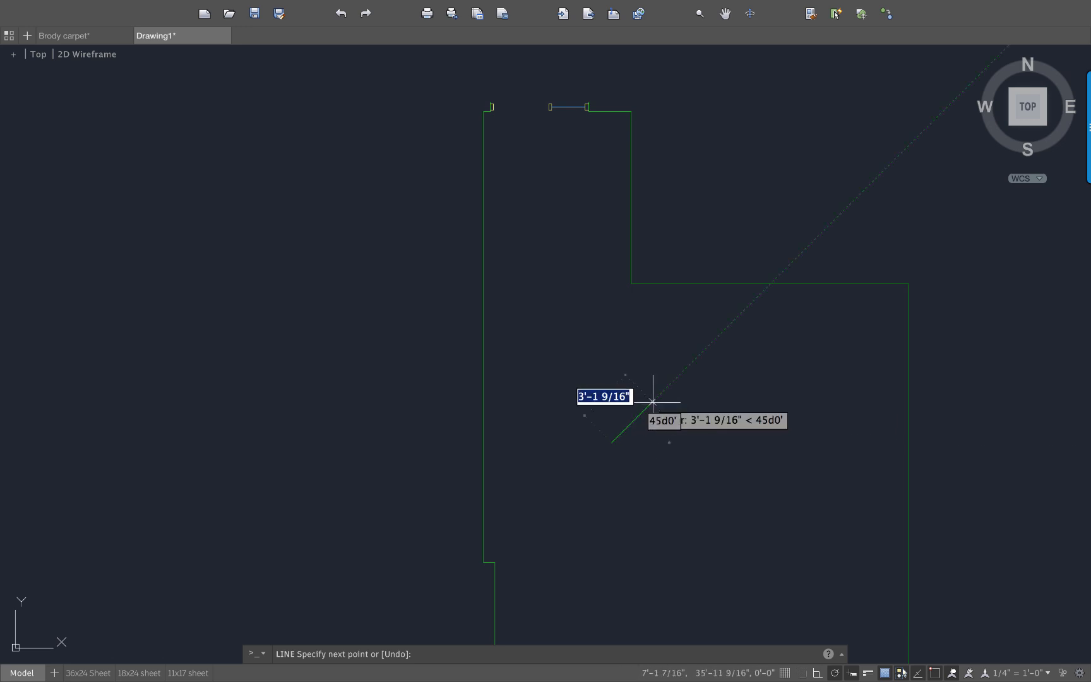
key("Escape")
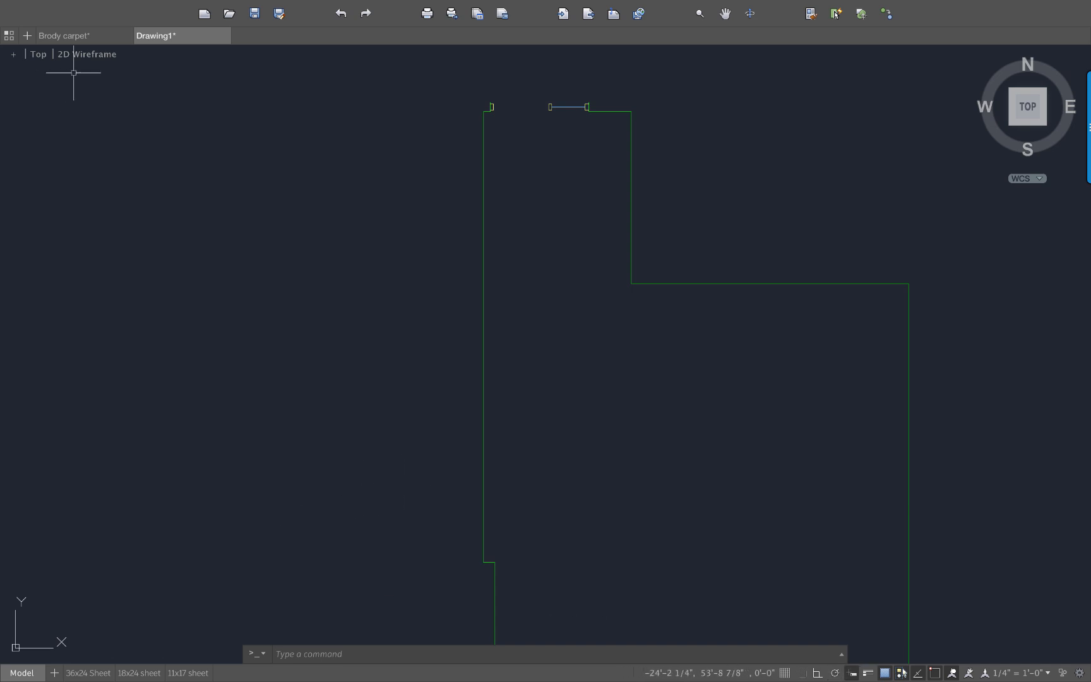
- Offset the two bottom wall segments beside the window 12" outward and end the command
middle_click_drag(397, 350, 358, 289)
scroll(380, 316, "down", 2)
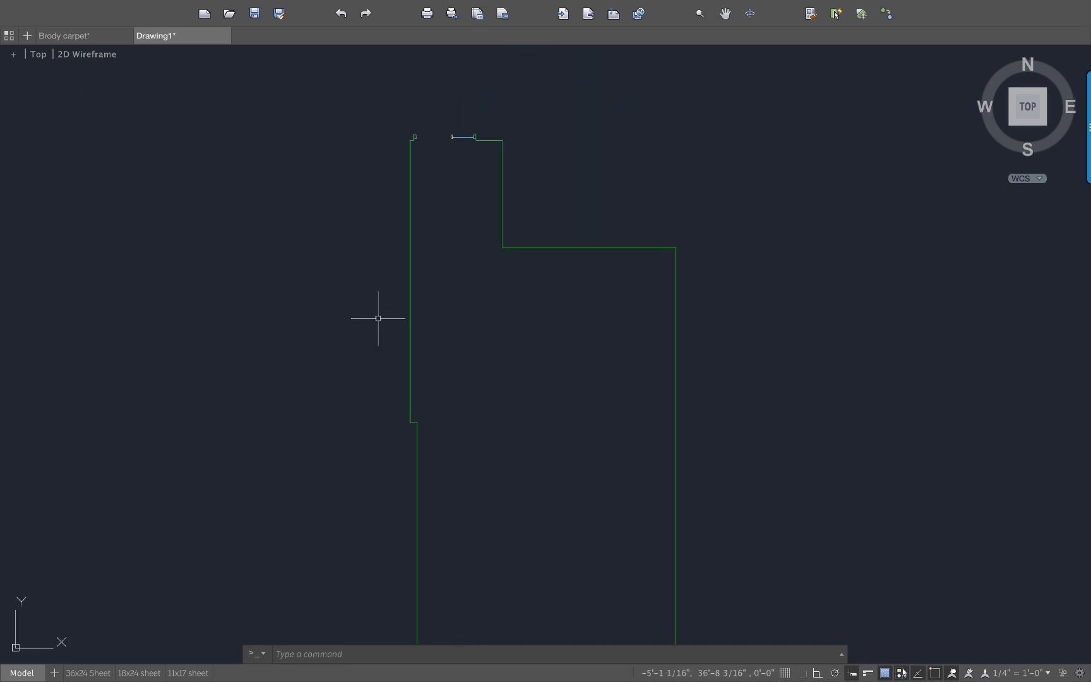
middle_click_drag(490, 360, 485, 306)
scroll(488, 346, "down", 2)
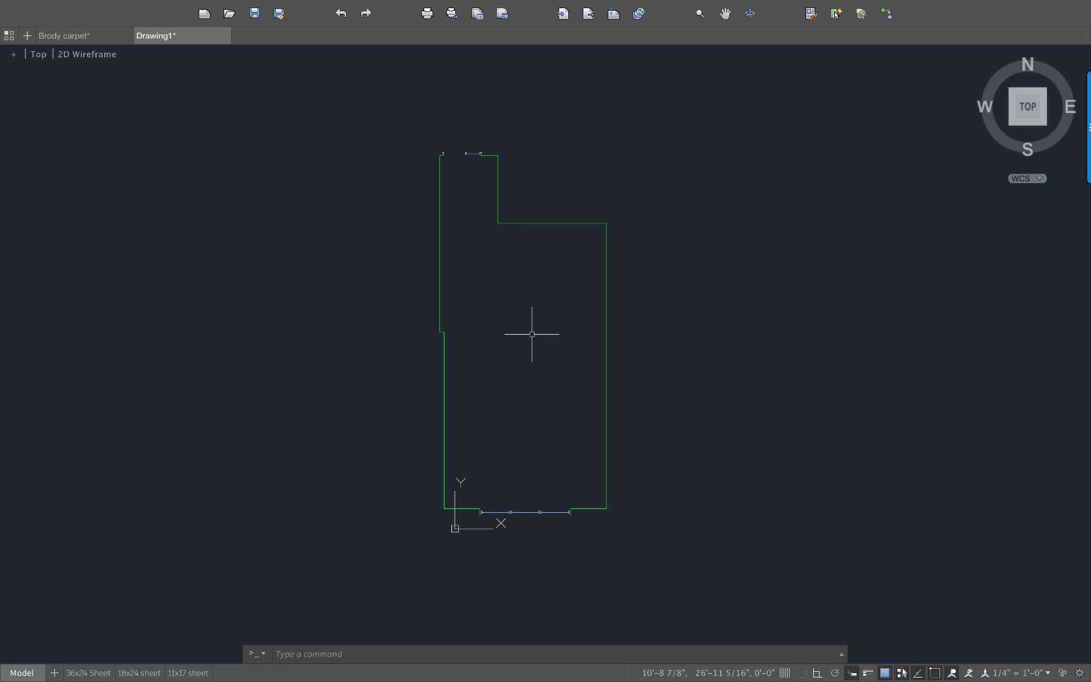
type("of")
key("Return")
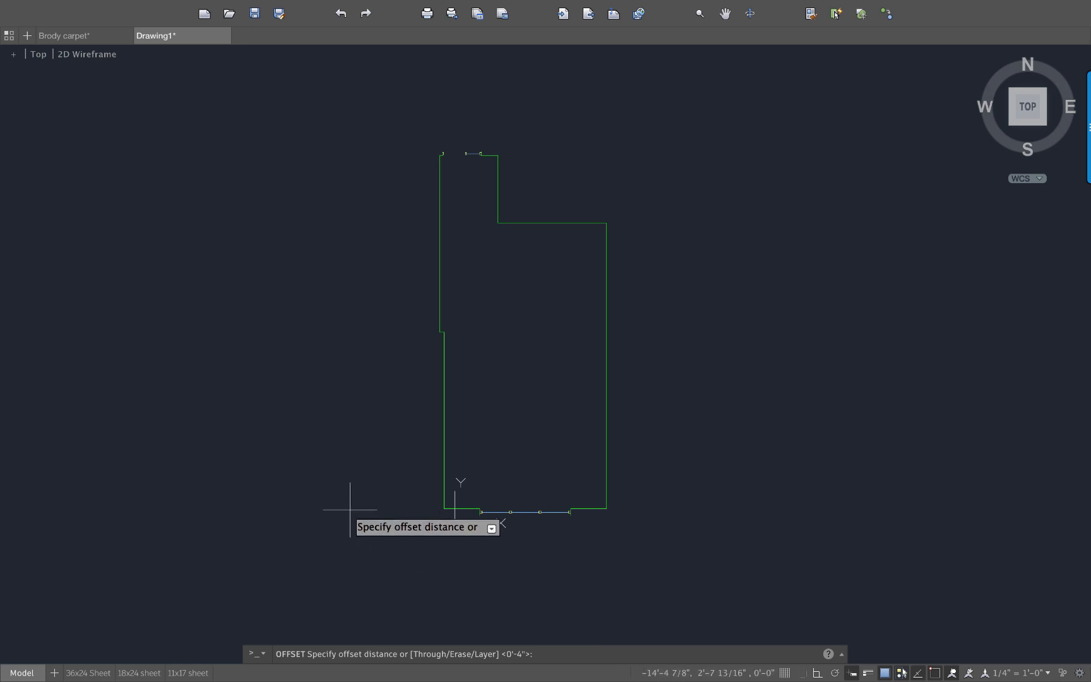
type("12")
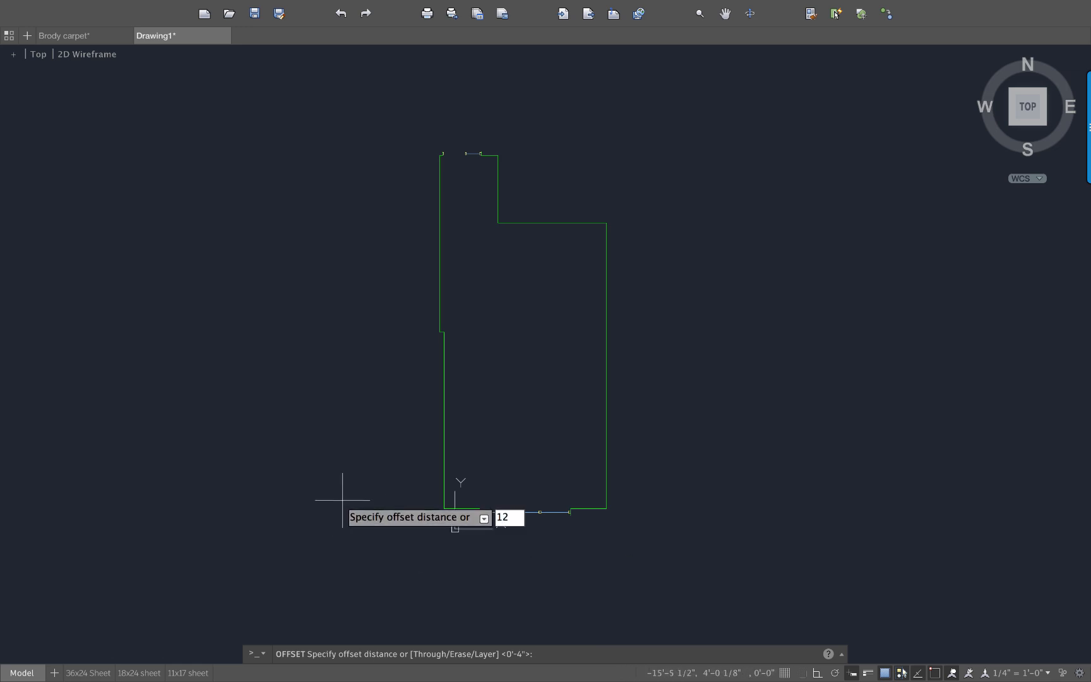
key("Return")
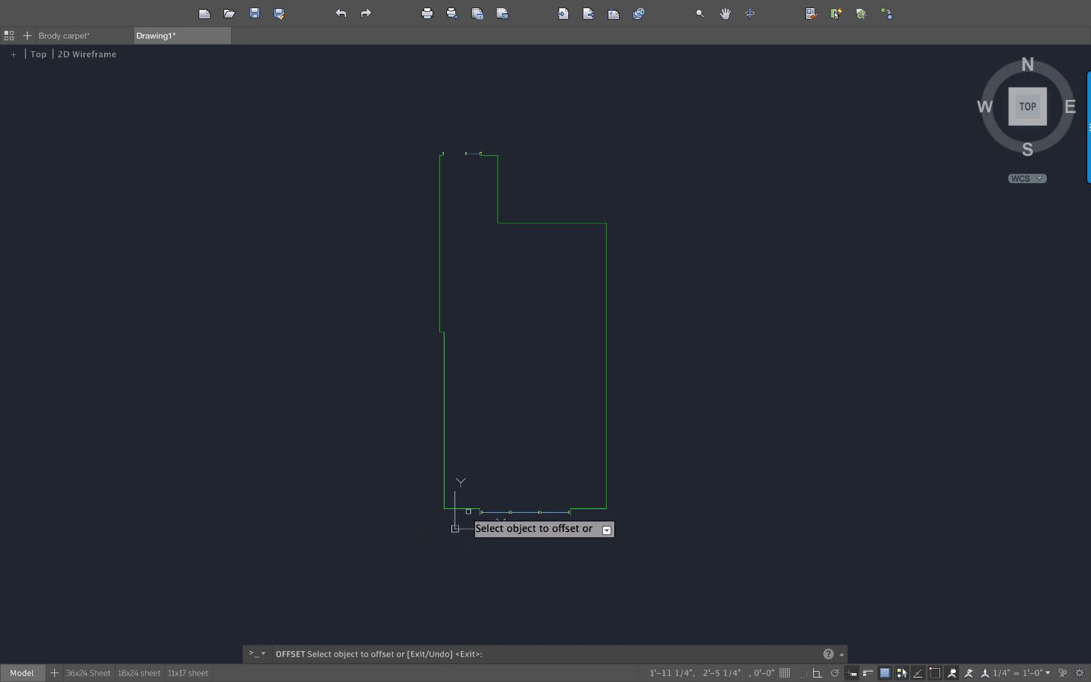
left_click(469, 509)
left_click(502, 543)
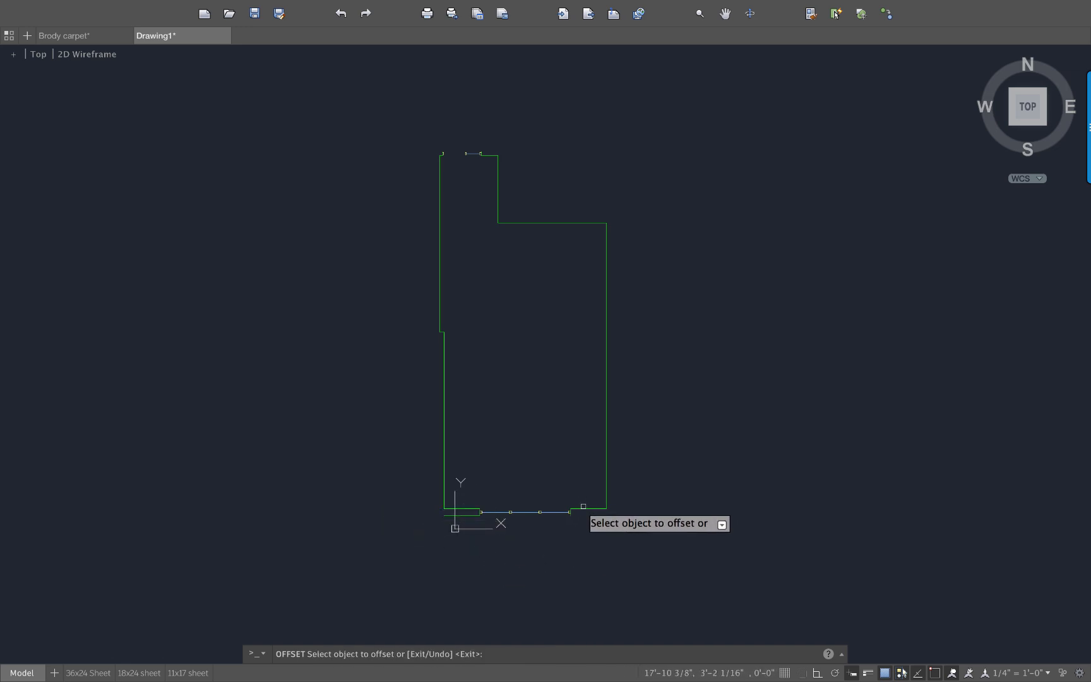
left_click(587, 509)
left_click(609, 546)
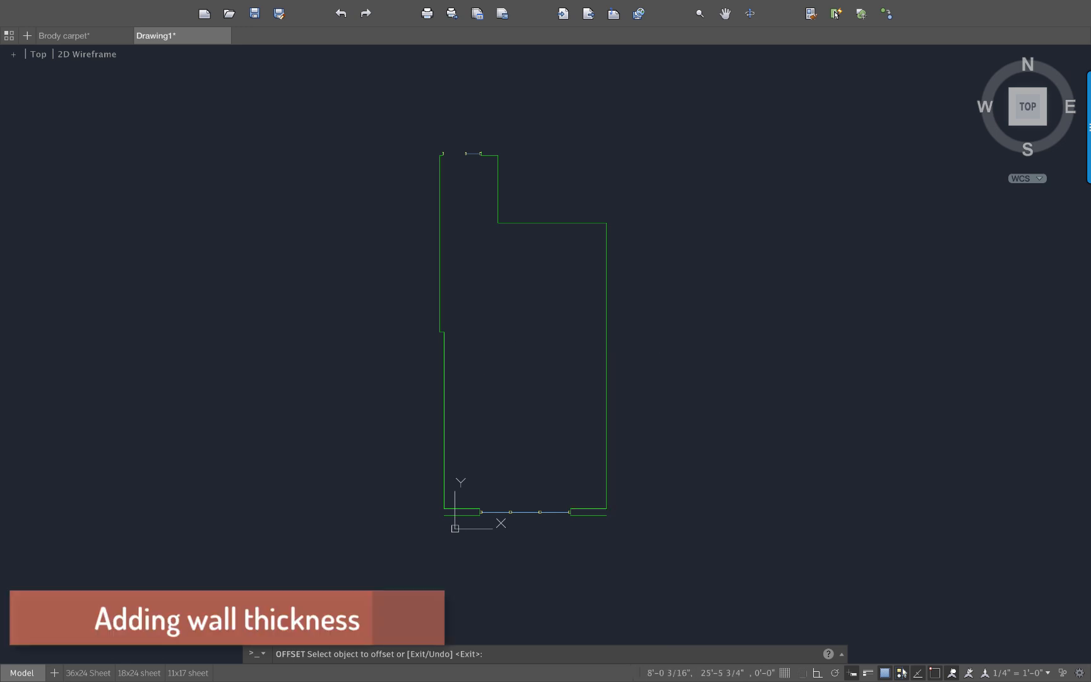
key("Return")
- Offset the upper recess's vertical wall, the horizontal wall below it and the long right wall 6" outward
key("Return")
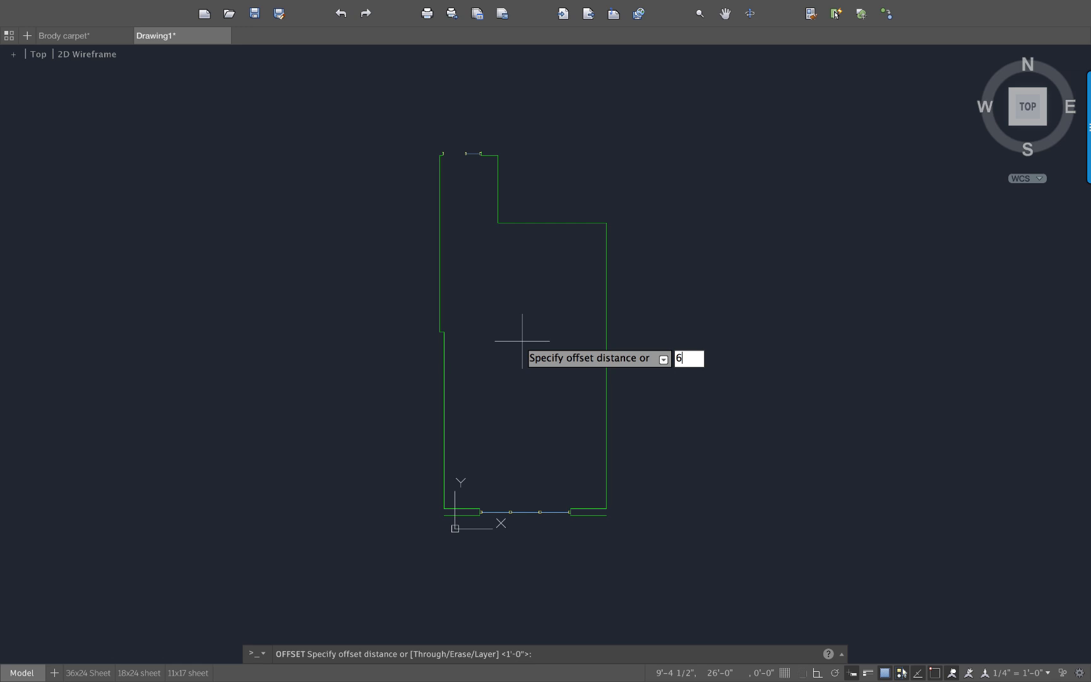
key("Return")
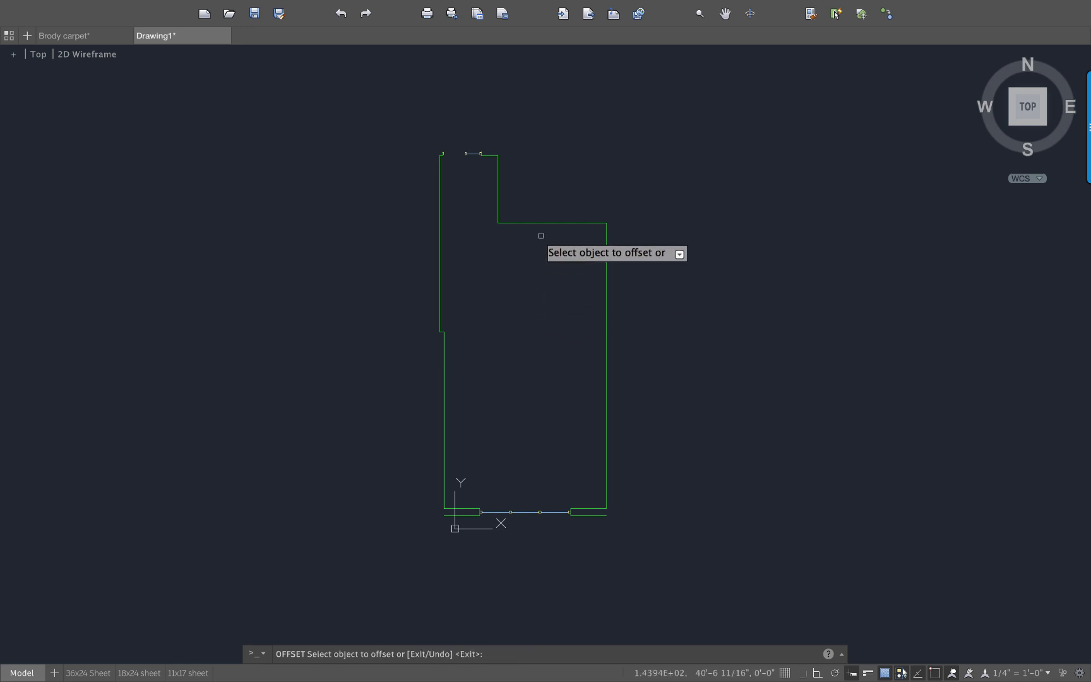
left_click(498, 188)
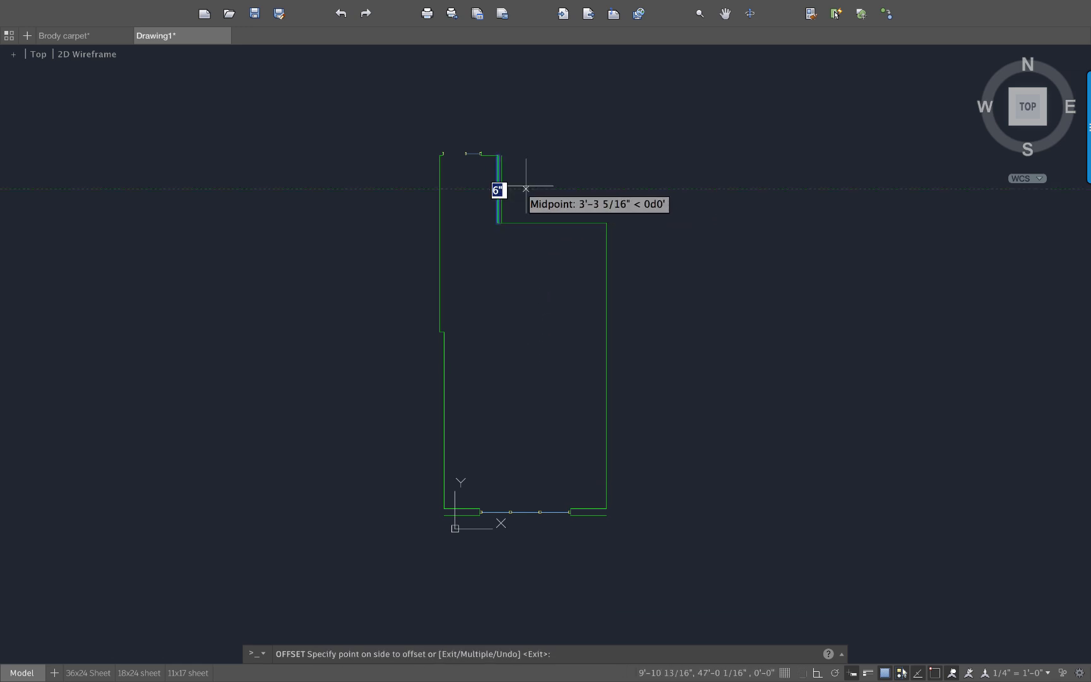
left_click(523, 196)
left_click(542, 223)
left_click(537, 208)
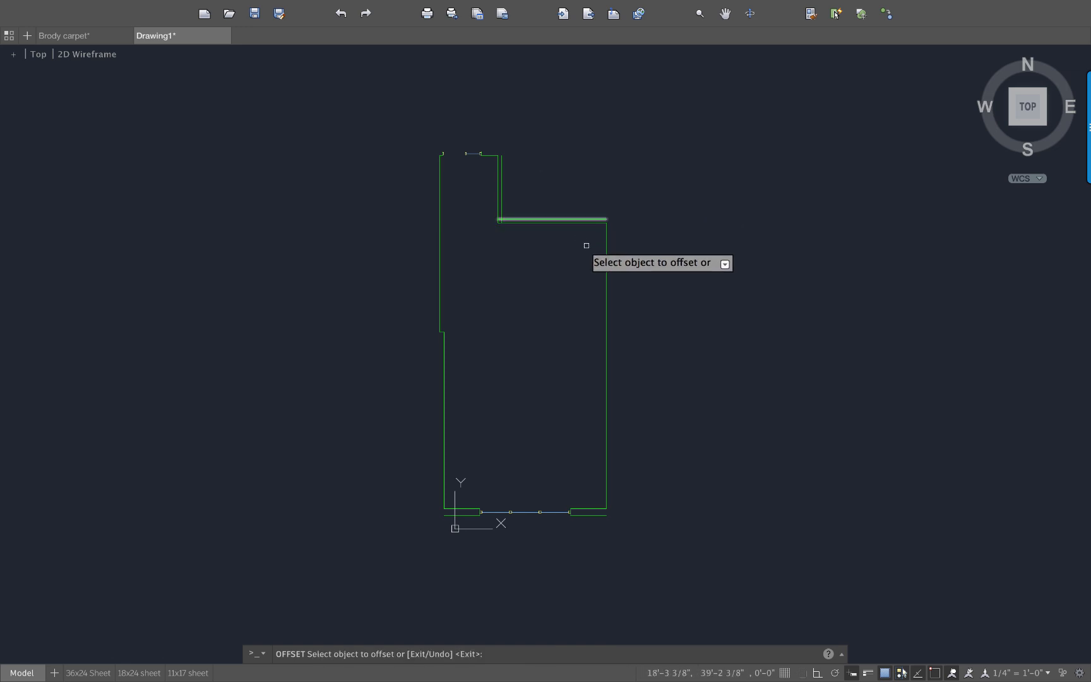
left_click(606, 252)
left_click(672, 272)
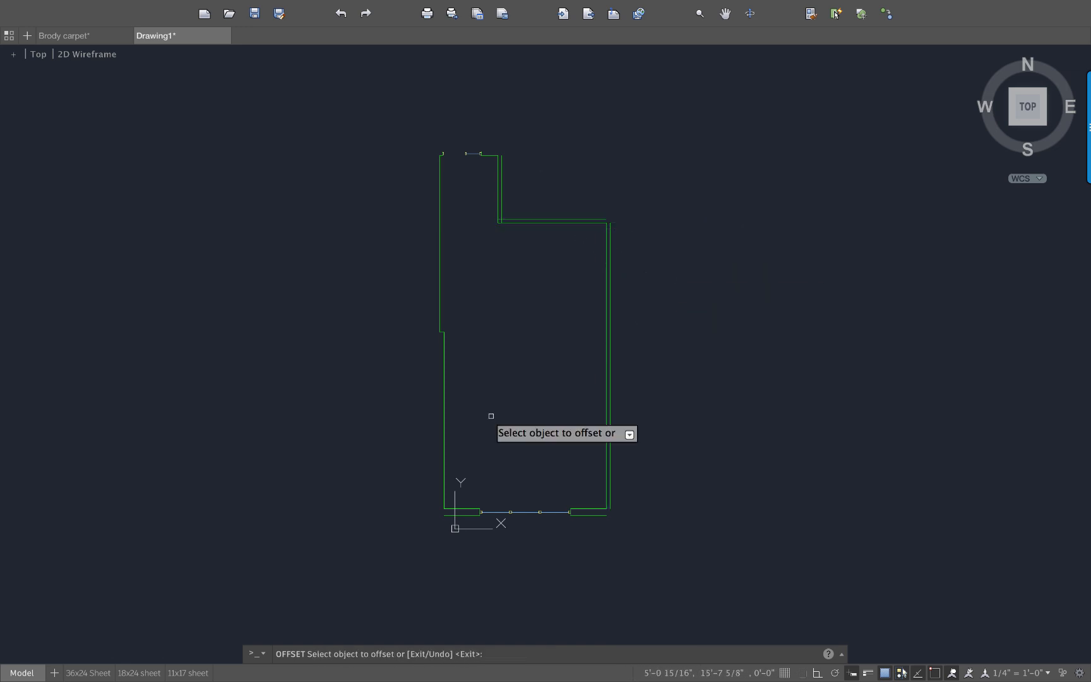
- Offset the lower left wall, the short jog line and the upper left wall 6" outward
left_click(444, 427)
left_click(407, 385)
scroll(446, 336, "up", 6)
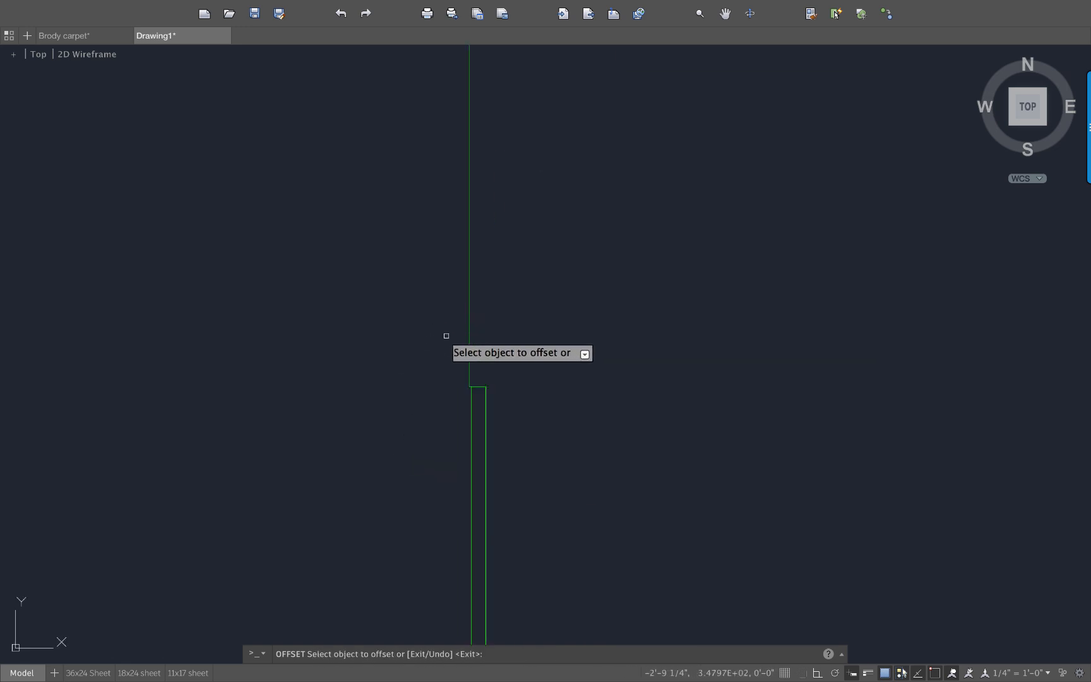
left_click(479, 385)
left_click(439, 410)
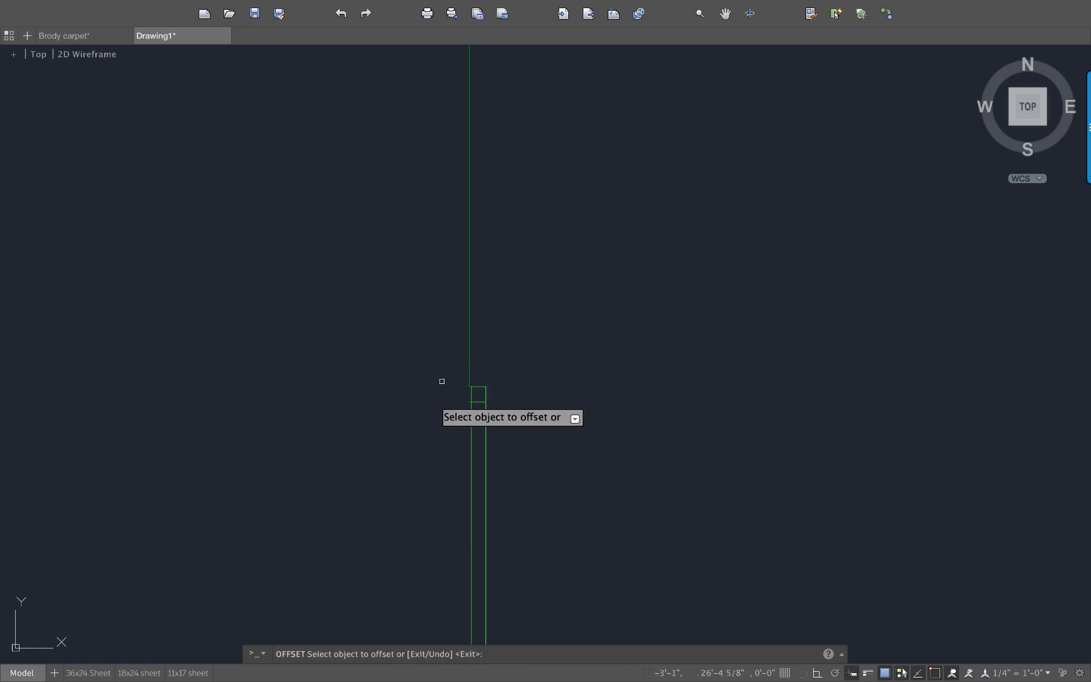
left_click(469, 354)
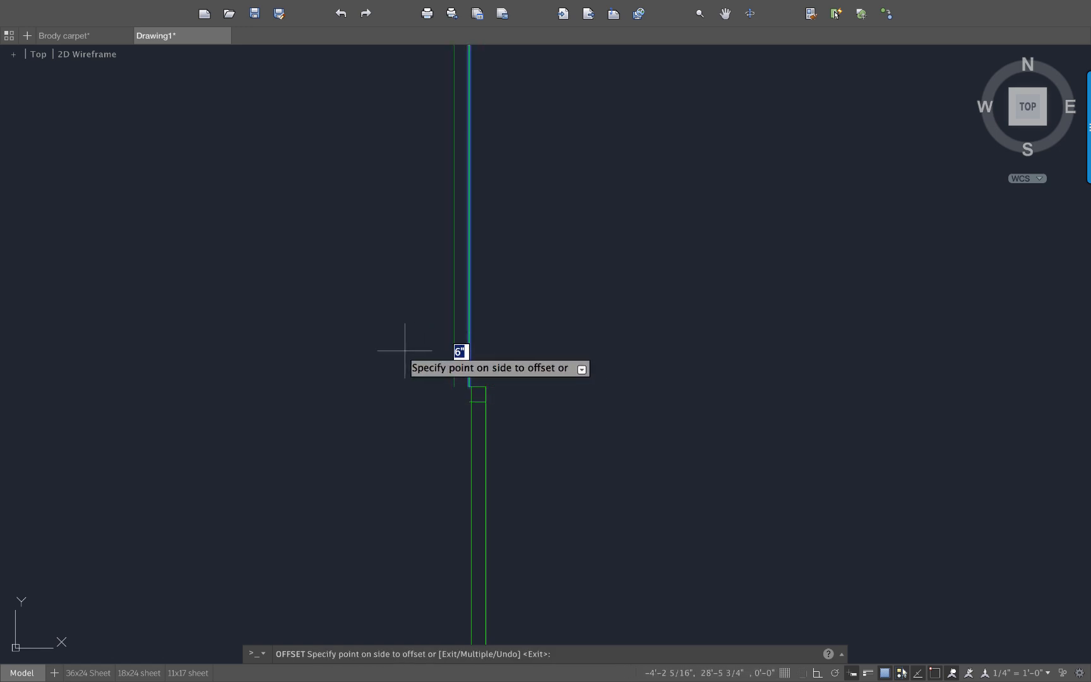
left_click(388, 372)
- Offset the two short top wall segments on either side of the framed opening 6" upward
scroll(620, 360, "down", 5)
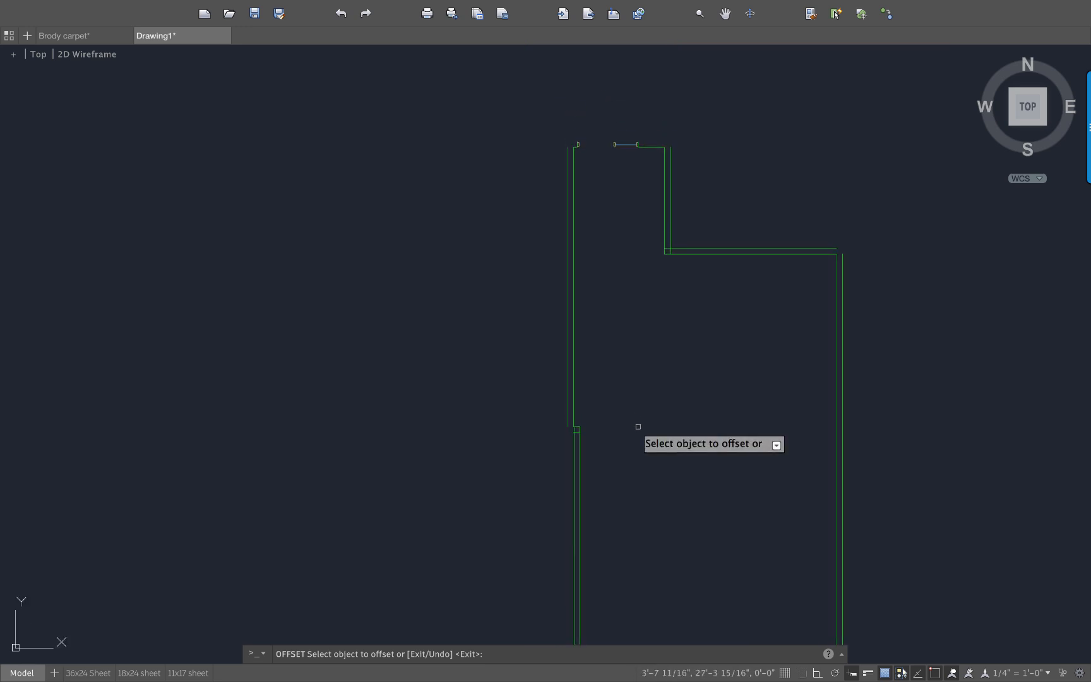
scroll(619, 189, "up", 6)
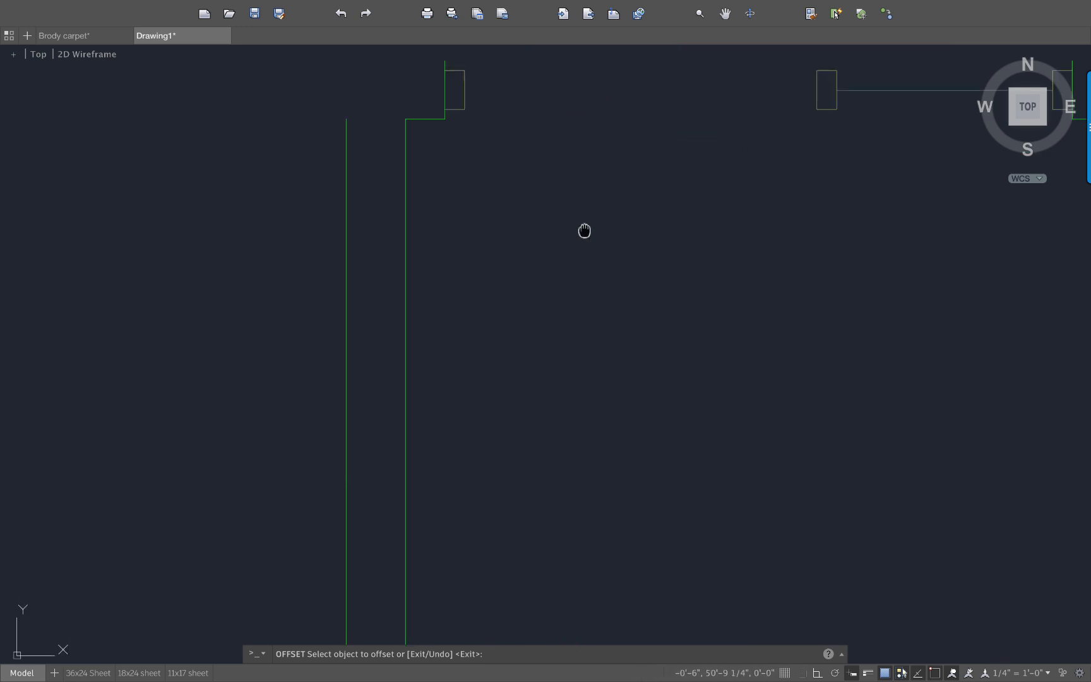
middle_click_drag(584, 230, 614, 323)
left_click(436, 152)
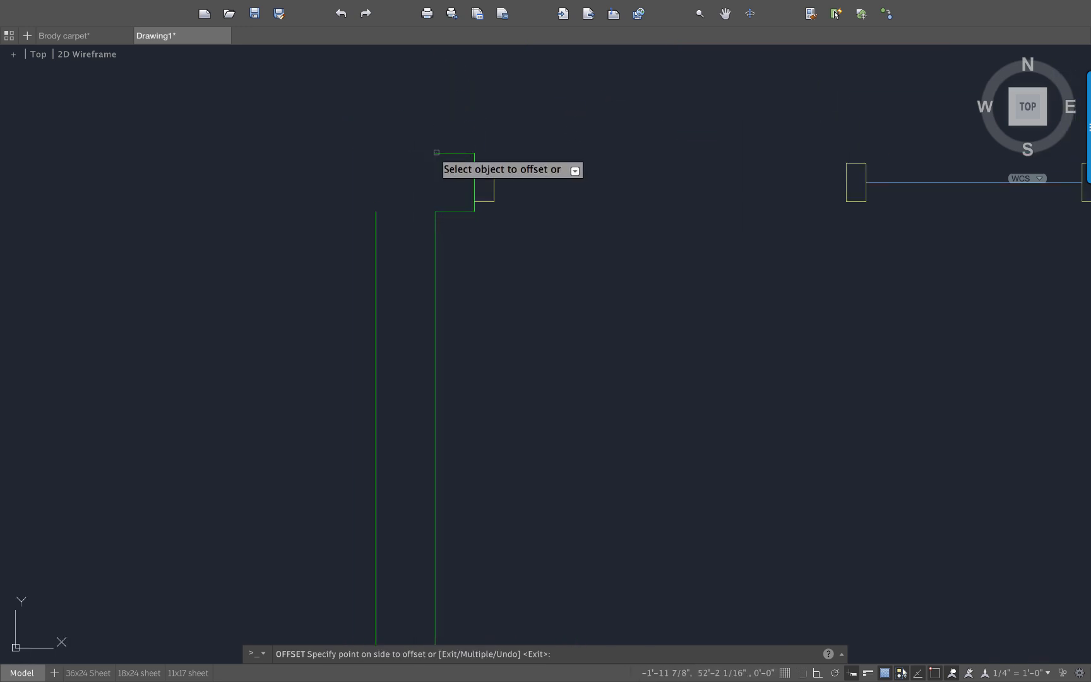
left_click(423, 165)
scroll(864, 228, "down", 2)
middle_click_drag(865, 233, 509, 266)
left_click(751, 250)
left_click(757, 199)
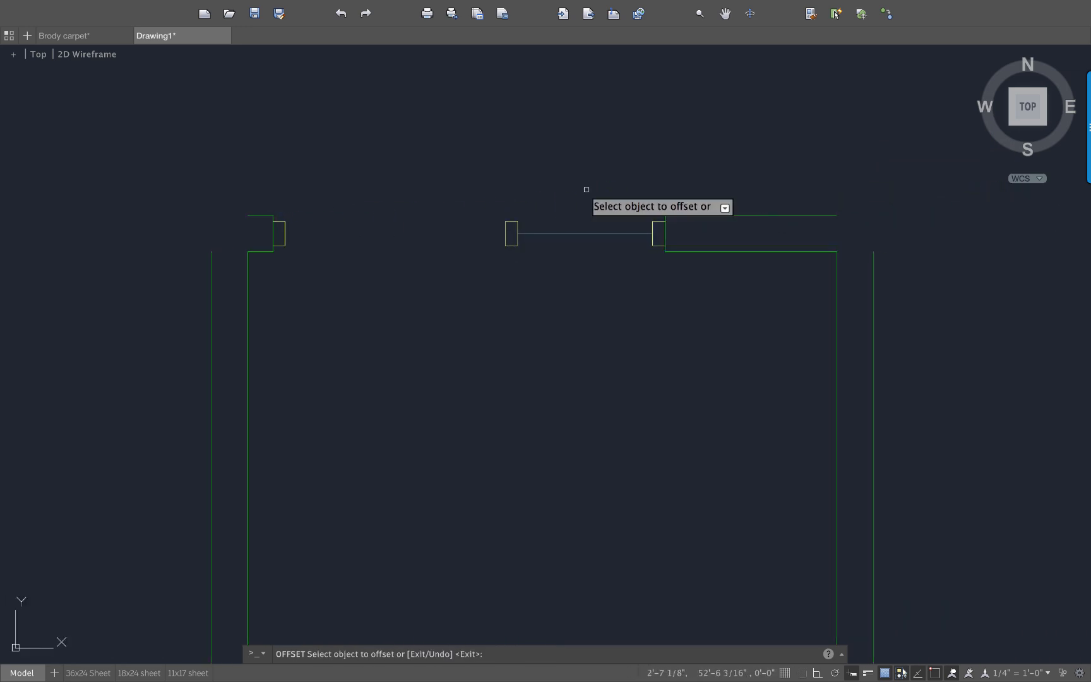
scroll(592, 344, "down", 3)
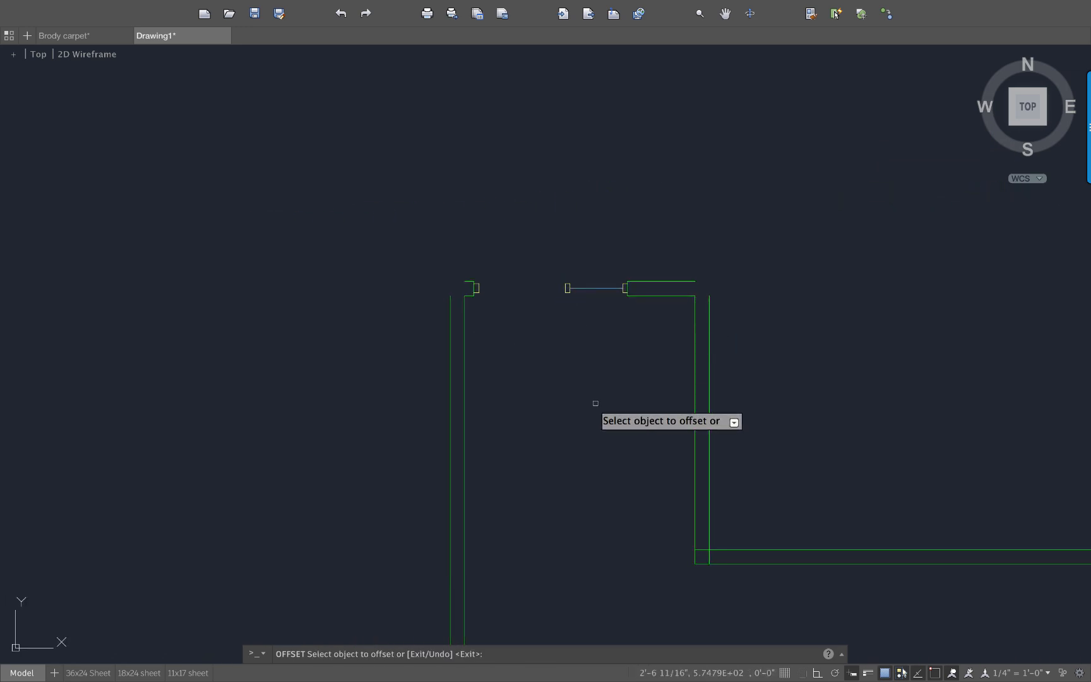
middle_click_drag(595, 403, 498, 250)
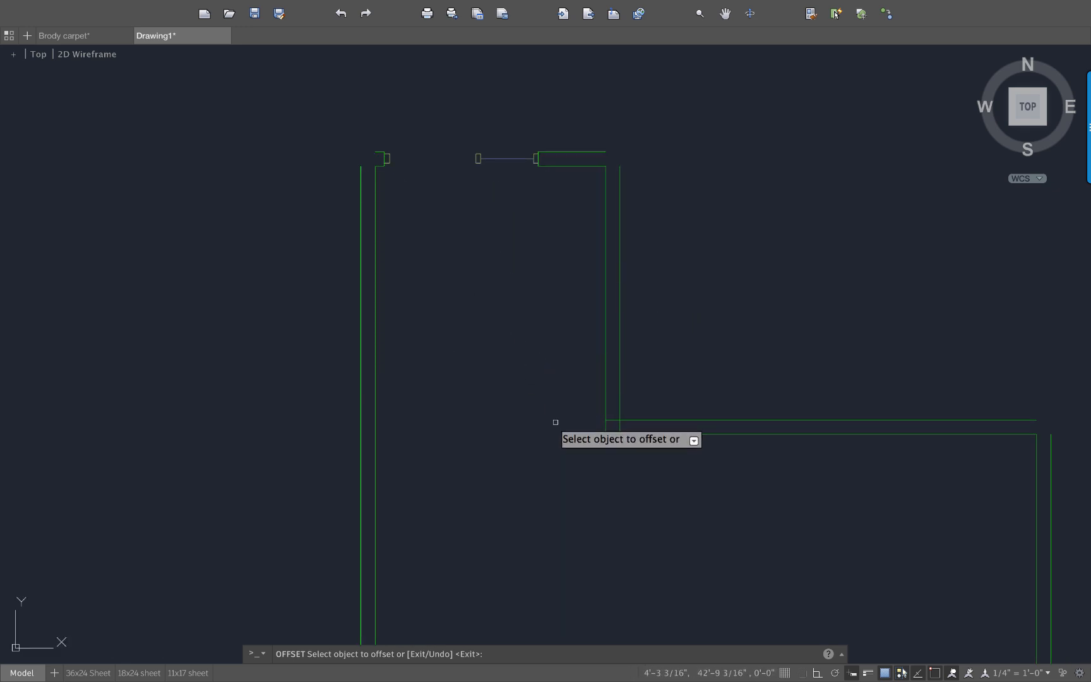
middle_click_drag(556, 422, 499, 375)
scroll(414, 312, "down", 4)
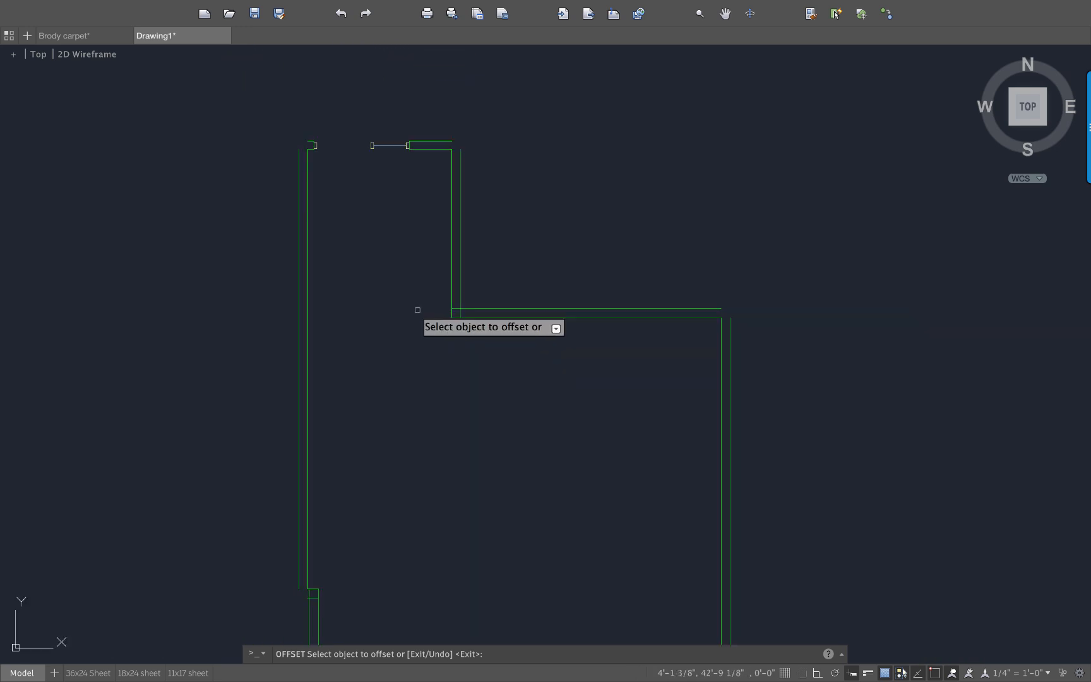
scroll(609, 328, "up", 4)
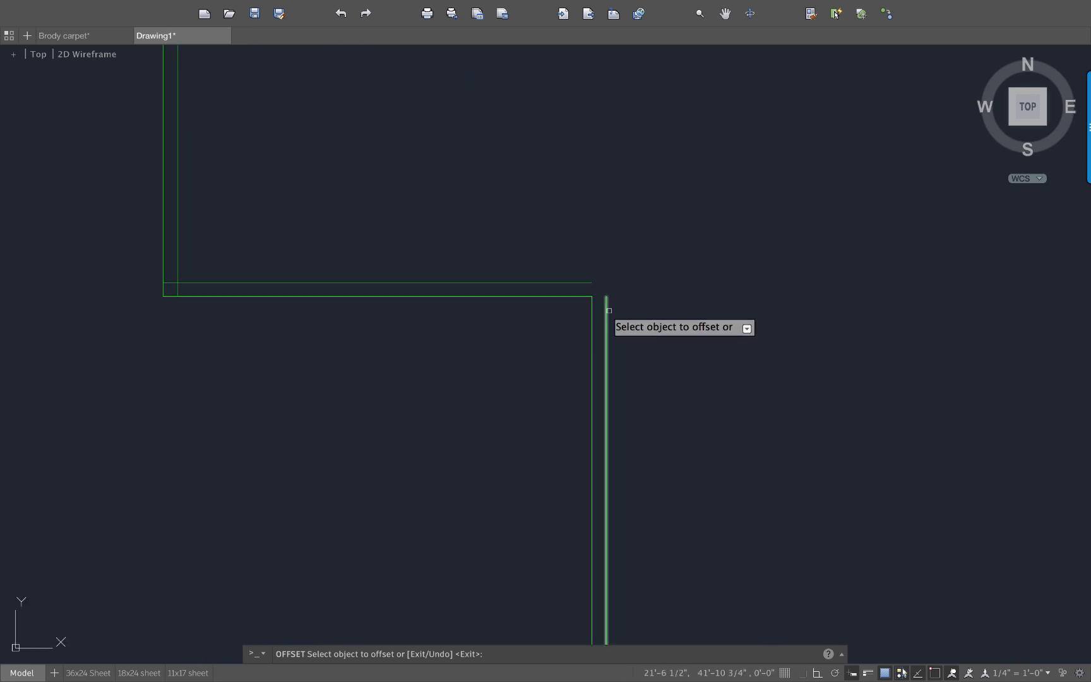
left_click(606, 302)
left_click(606, 295)
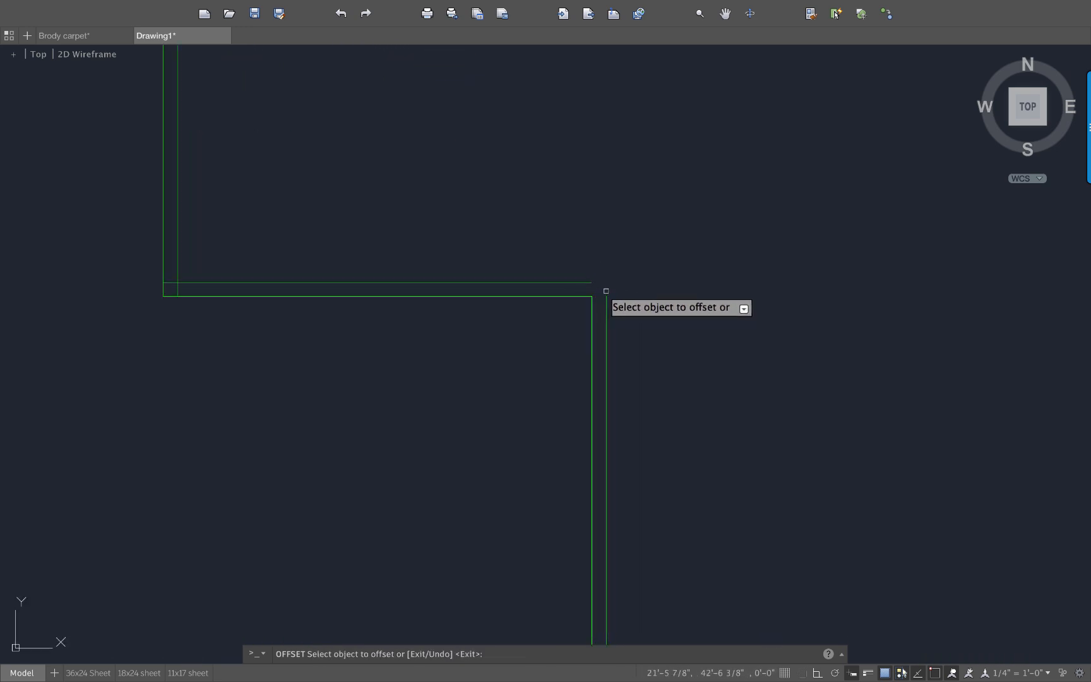
left_click(607, 307)
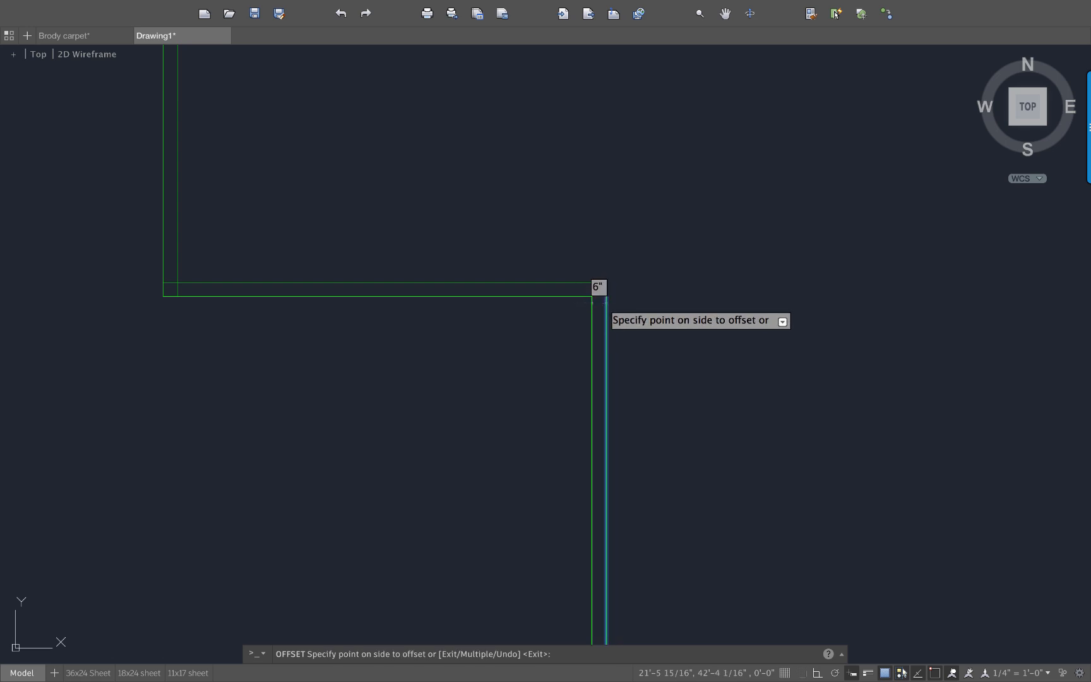
key("Escape")
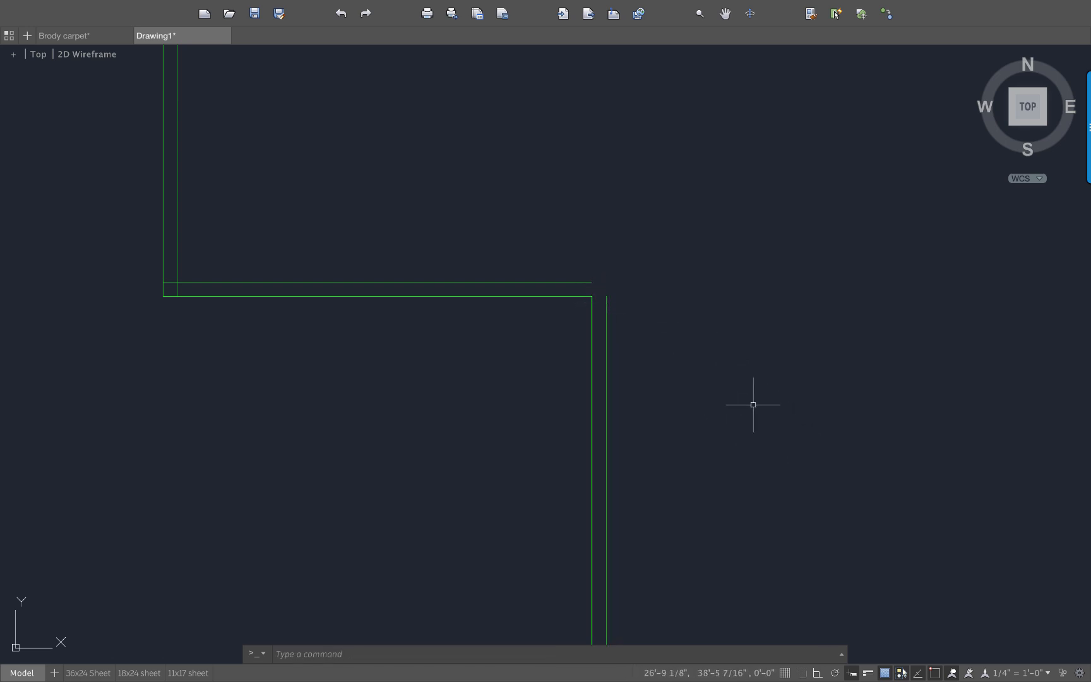
- Stretch the outer right wall line's upper end up to the extension of the offset horizontal wall line above
left_click(606, 334)
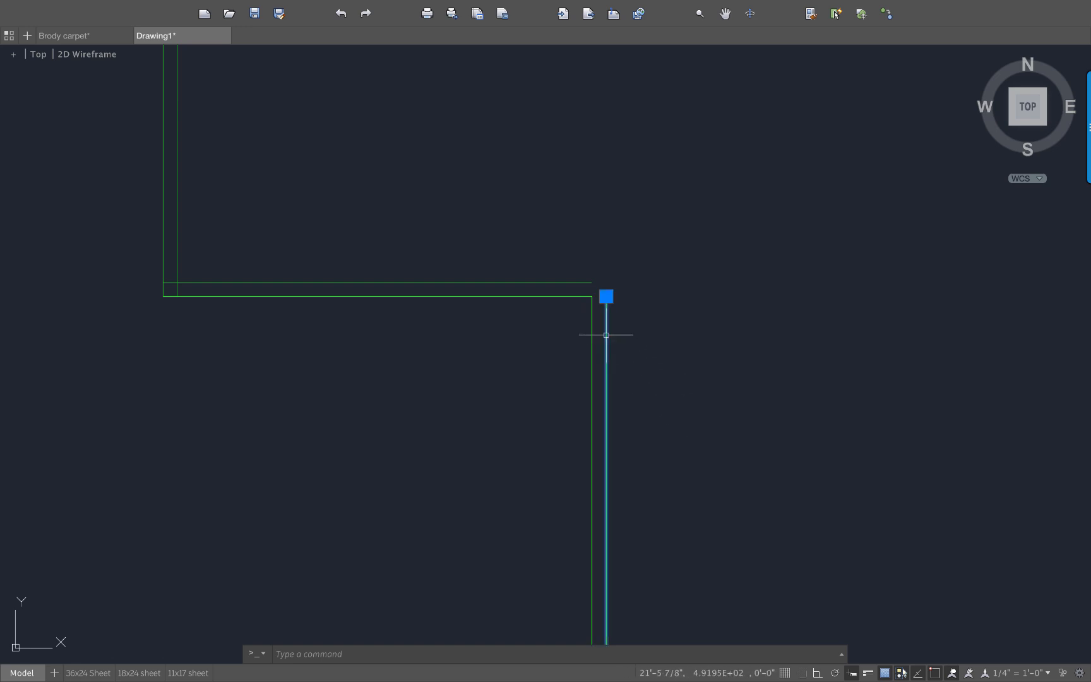
left_click(606, 296)
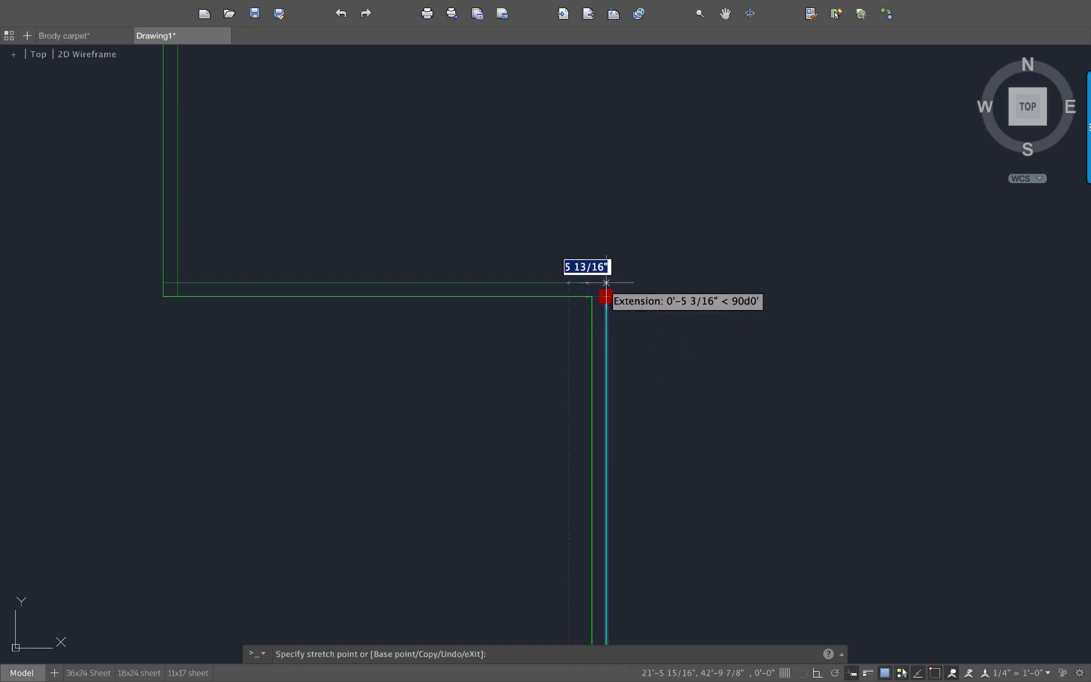
scroll(602, 282, "up", 5)
scroll(601, 282, "up", 4)
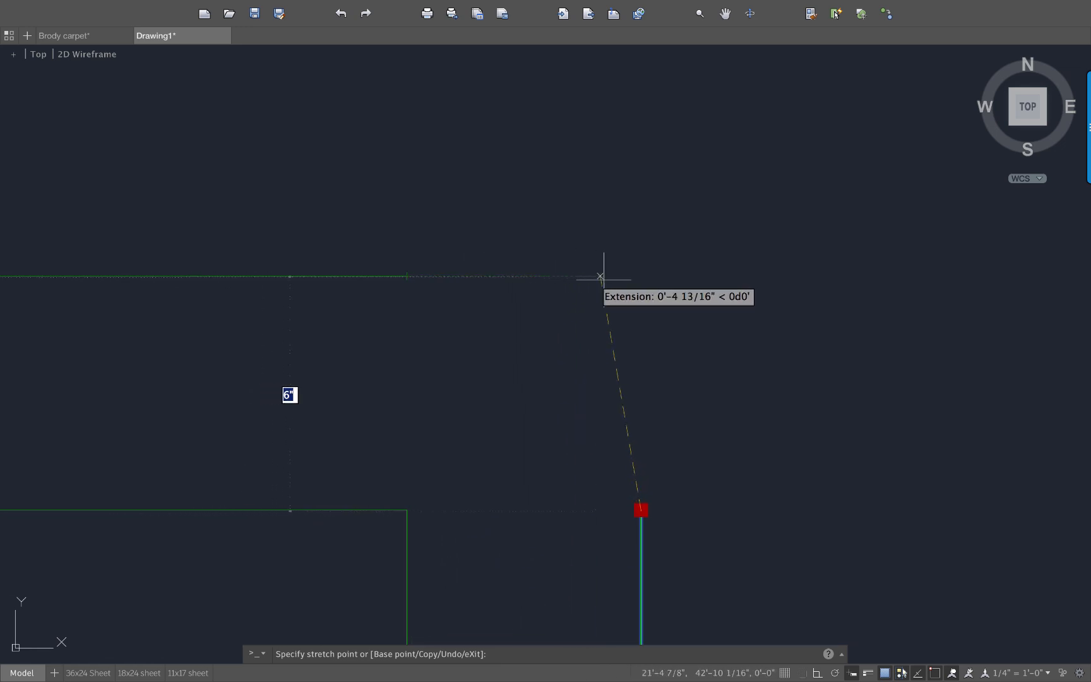
left_click(639, 276)
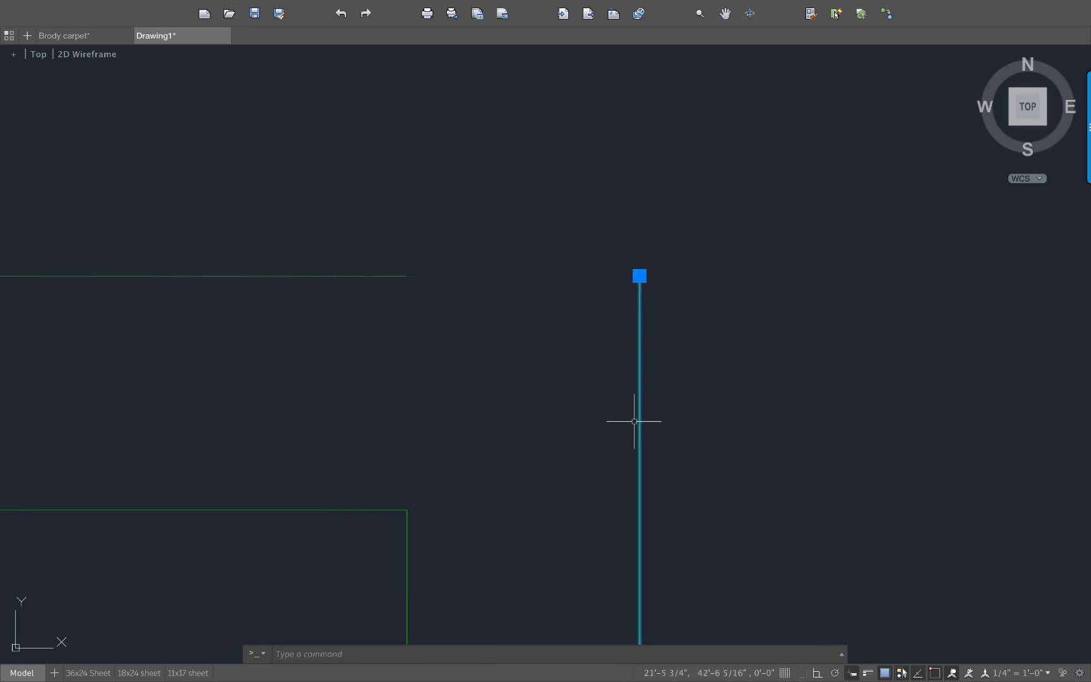
scroll(634, 420, "down", 15)
middle_click_drag(643, 390, 654, 346)
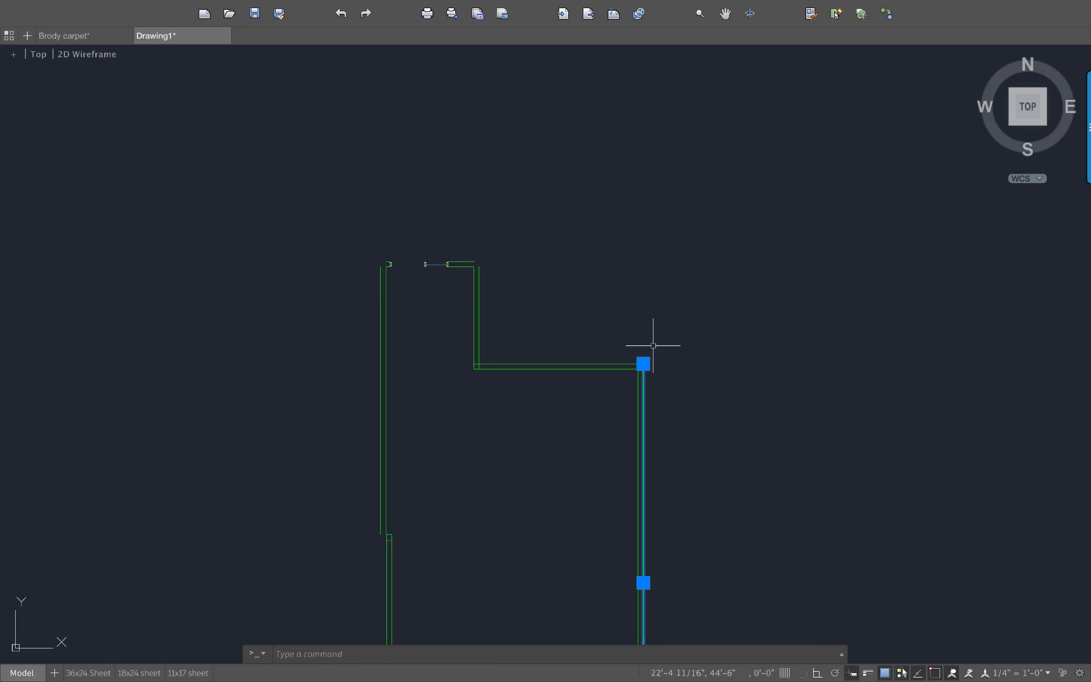
key("Escape")
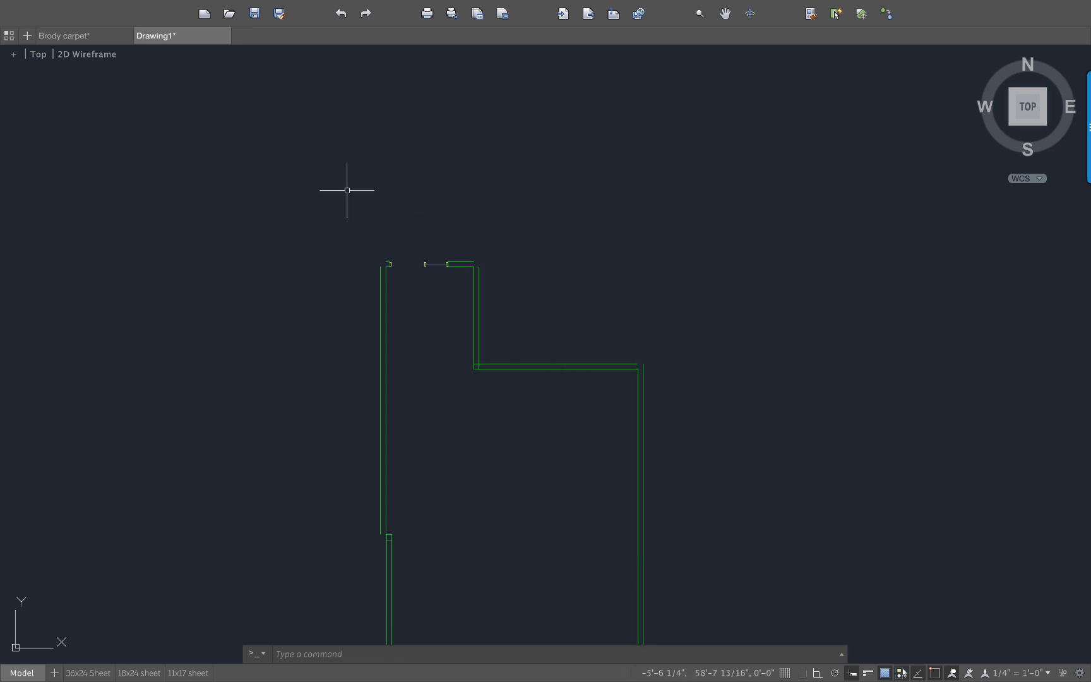
- Chamfer the upper-right outer corner with zero distances, joining the offset horizontal wall line and the outer right wall line
type("m")
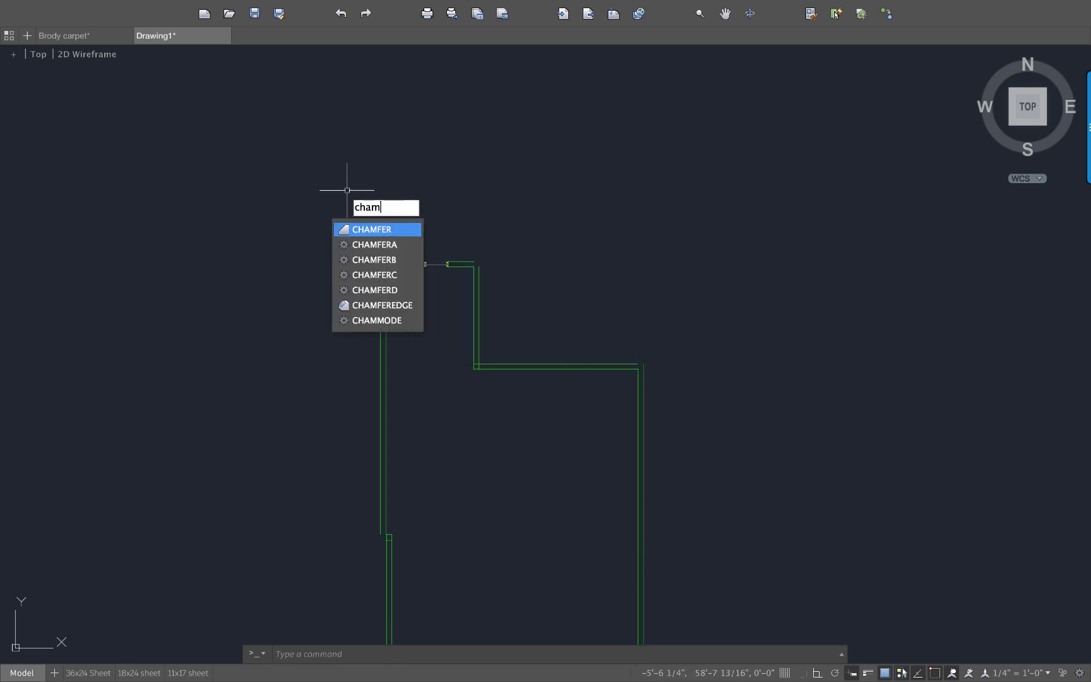
key("Return")
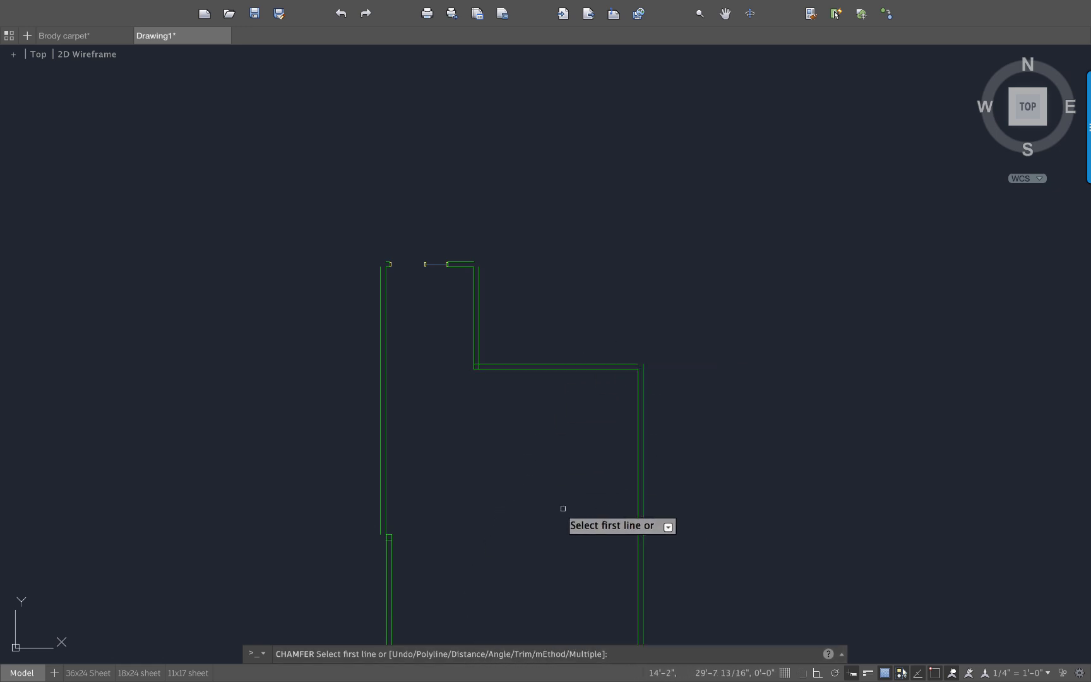
left_click(457, 654)
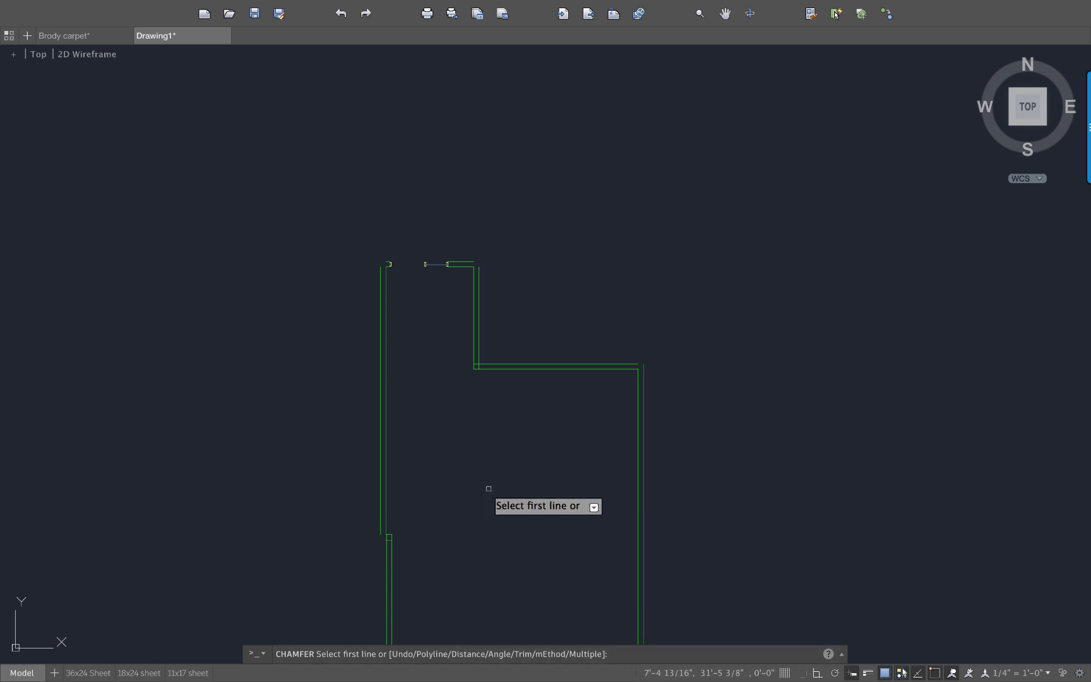
key("Return")
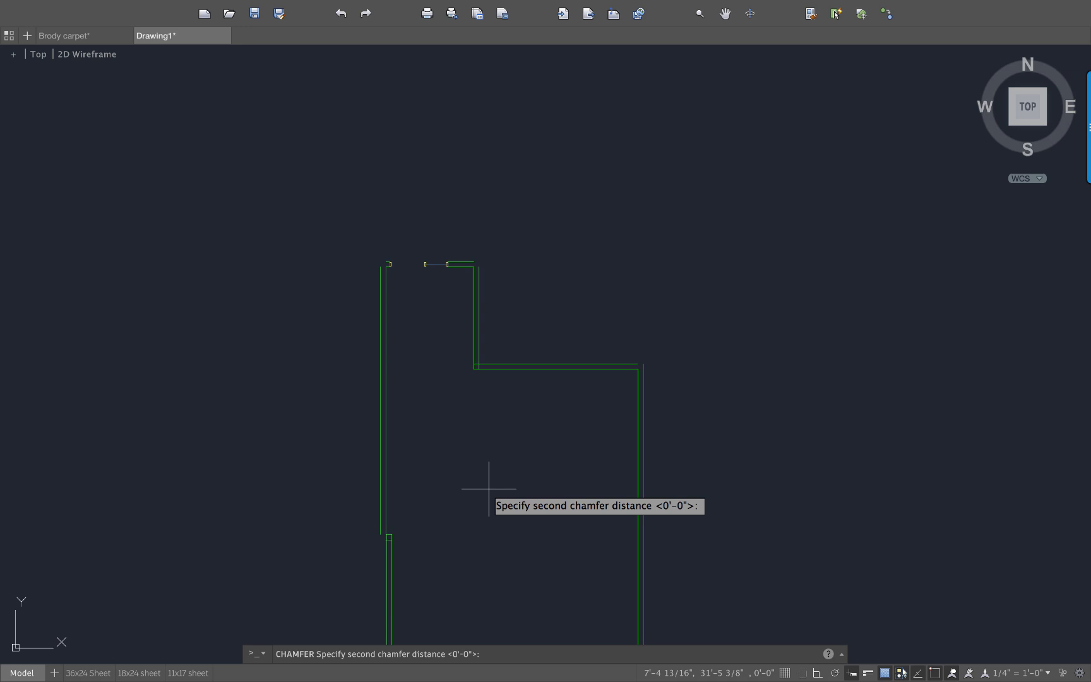
key("Return")
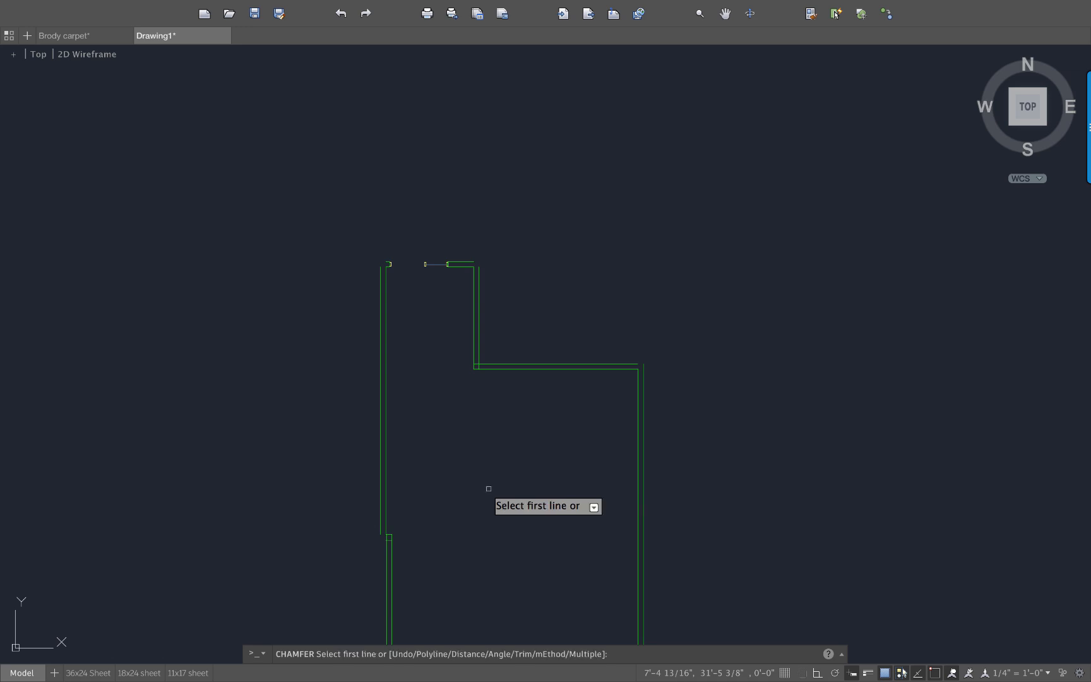
left_click(623, 363)
left_click(642, 387)
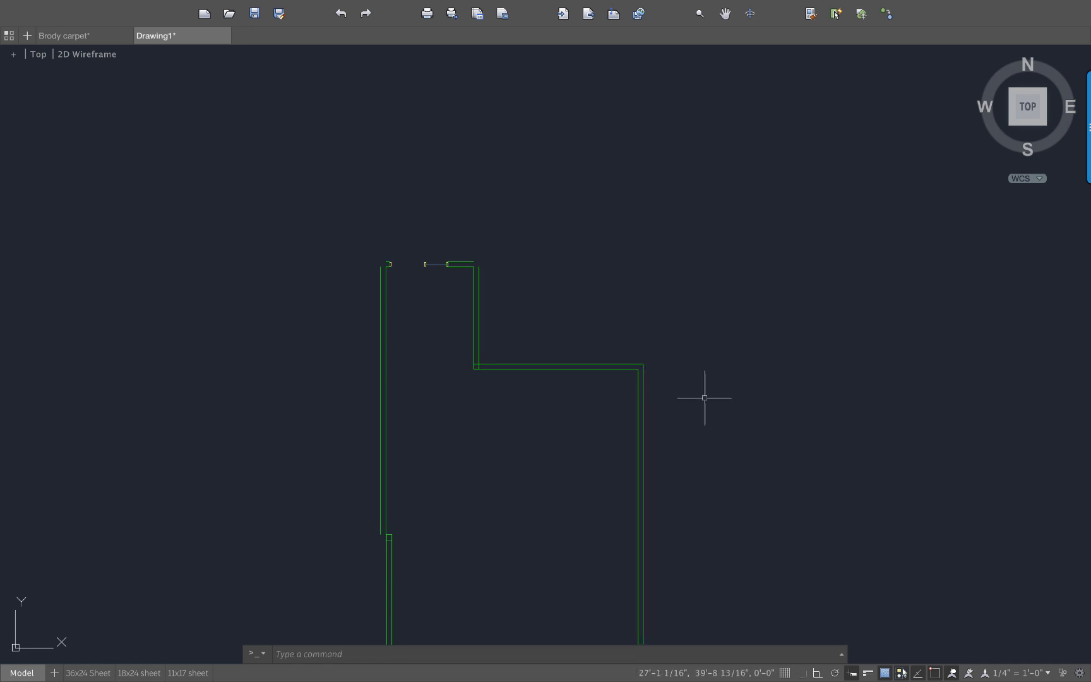
- Chamfer the recess's offset vertical line and the offset horizontal line below it into a clean corner
key("space")
left_click(512, 369)
left_click(480, 352)
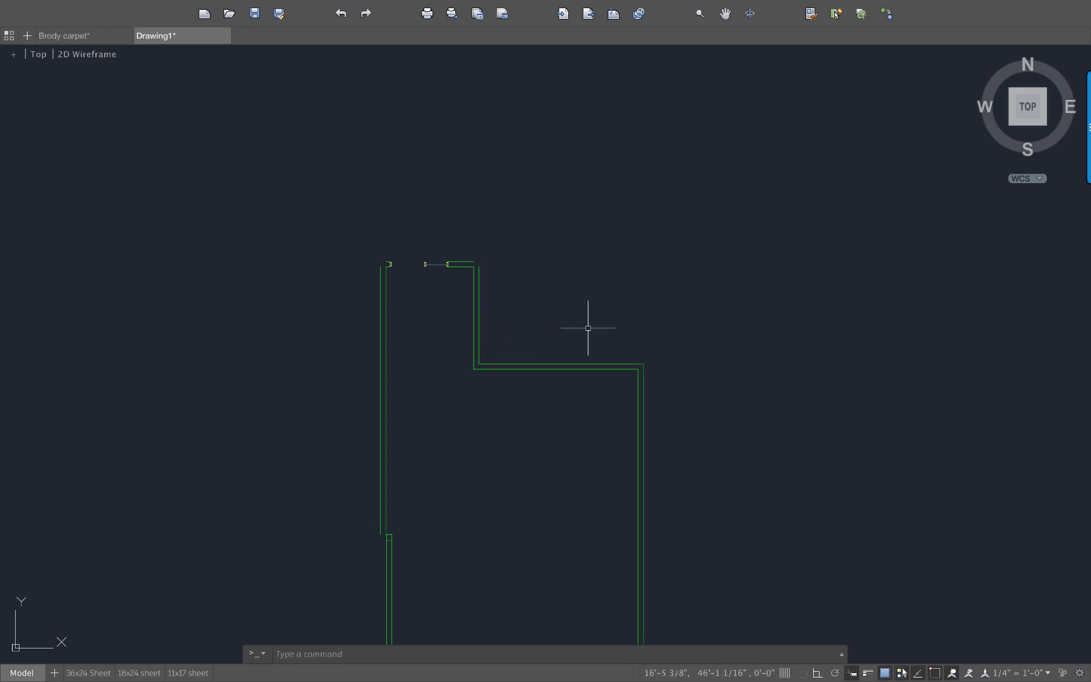
- Chamfer the offset lines at the left wall's jog, joining the upper and lower outer wall lines to the jog line
scroll(382, 533, "up", 2)
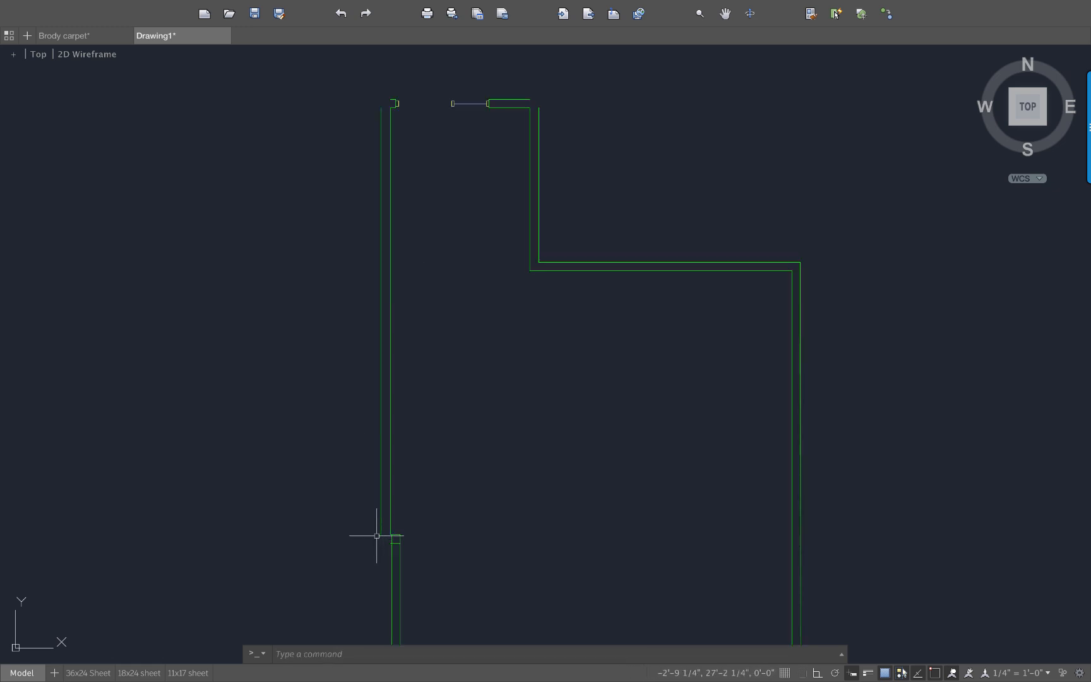
key("space")
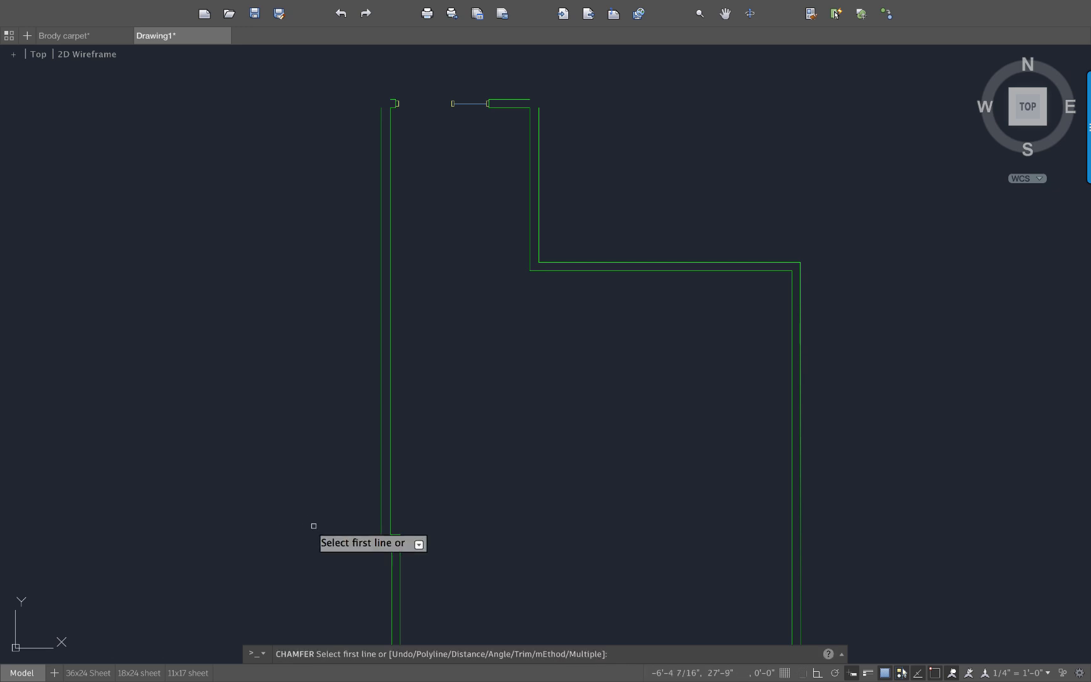
left_click(382, 511)
left_click(392, 541)
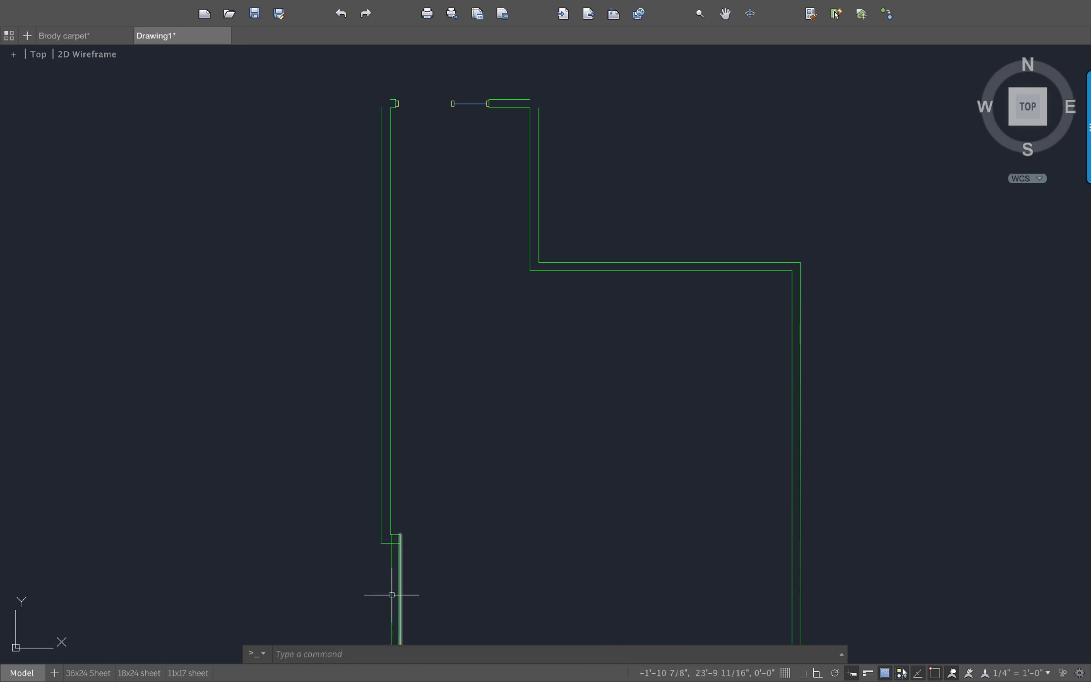
key("space")
left_click(393, 575)
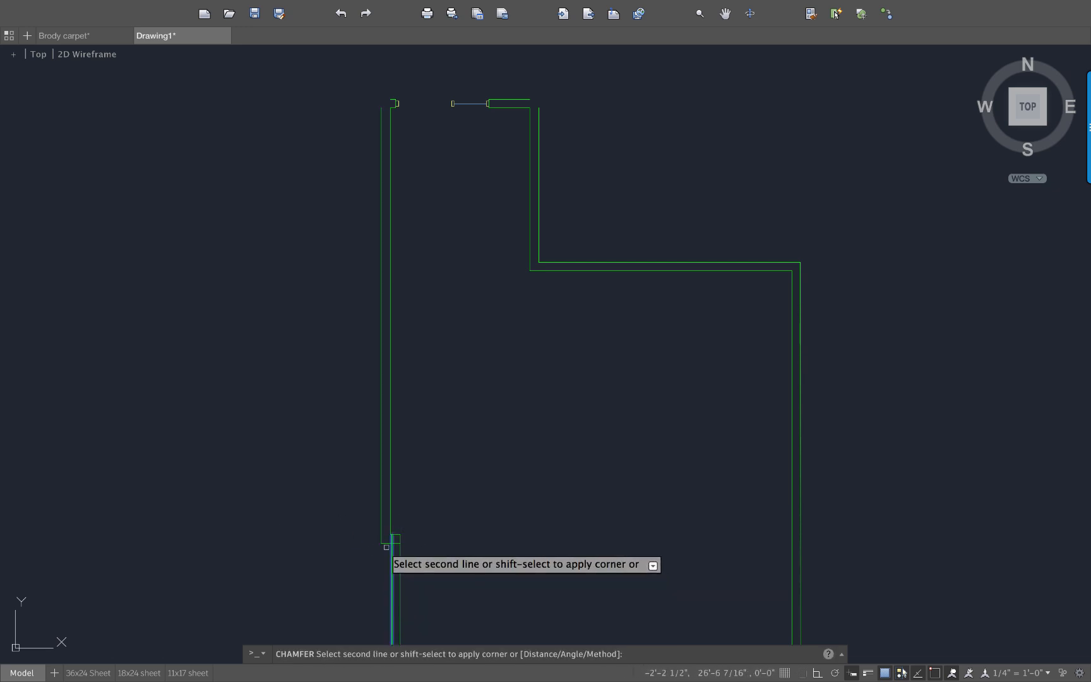
left_click(386, 544)
scroll(385, 544, "down", 5)
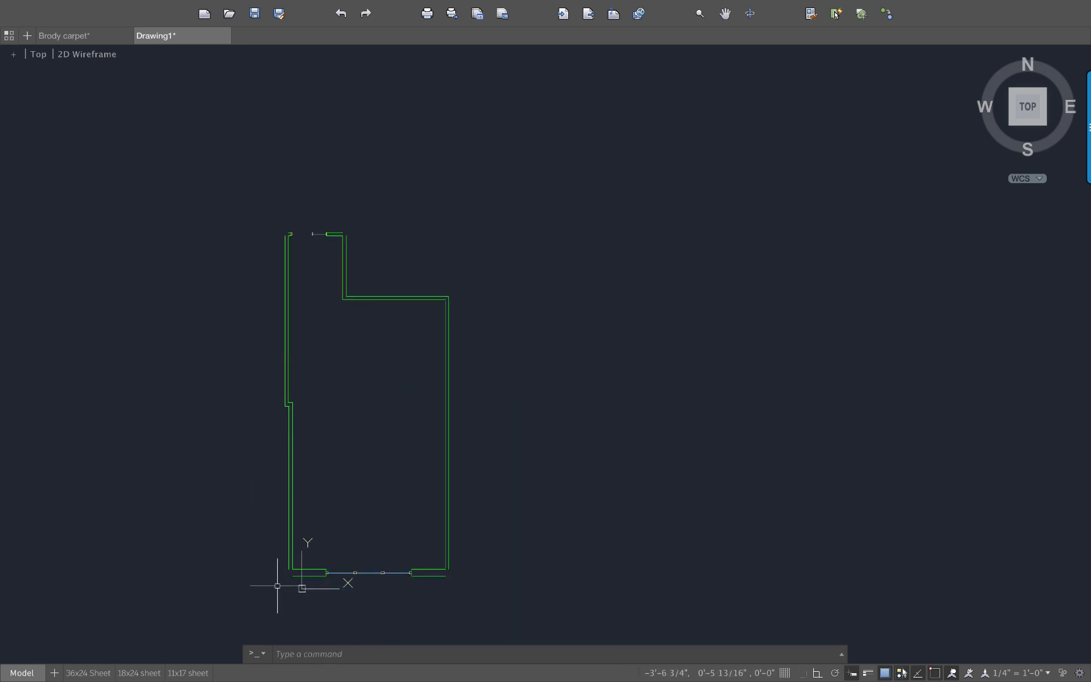
- Stretch the outer bottom wall lines on both sides of the window horizontally outward, well past the side walls
scroll(282, 588, "up", 2)
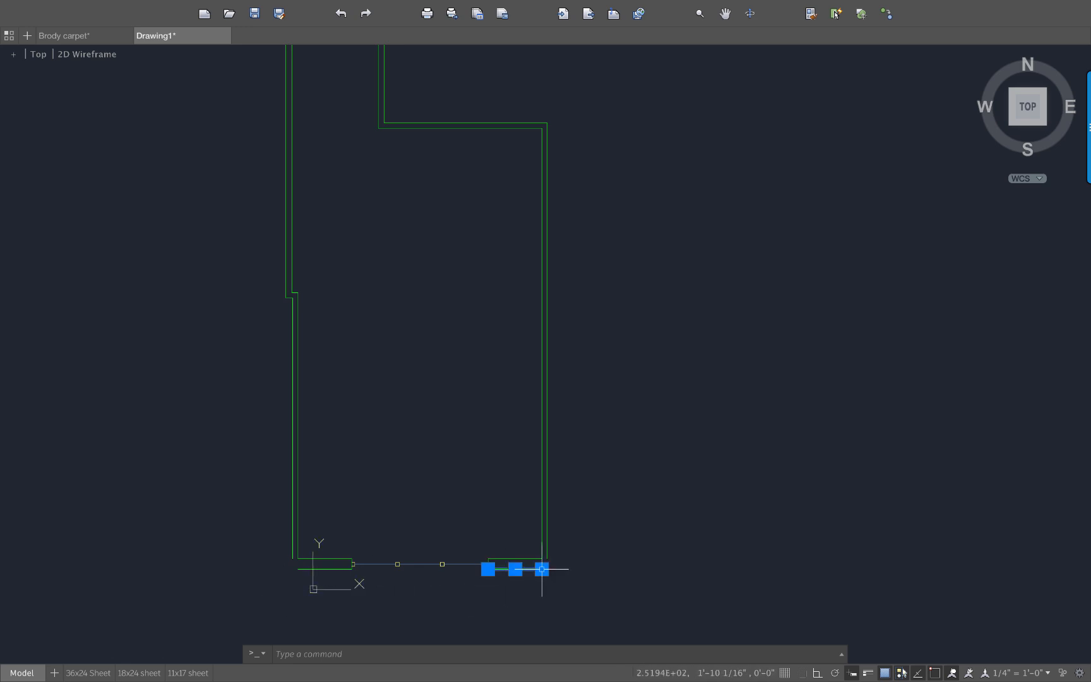
left_click(542, 569)
left_click(651, 569)
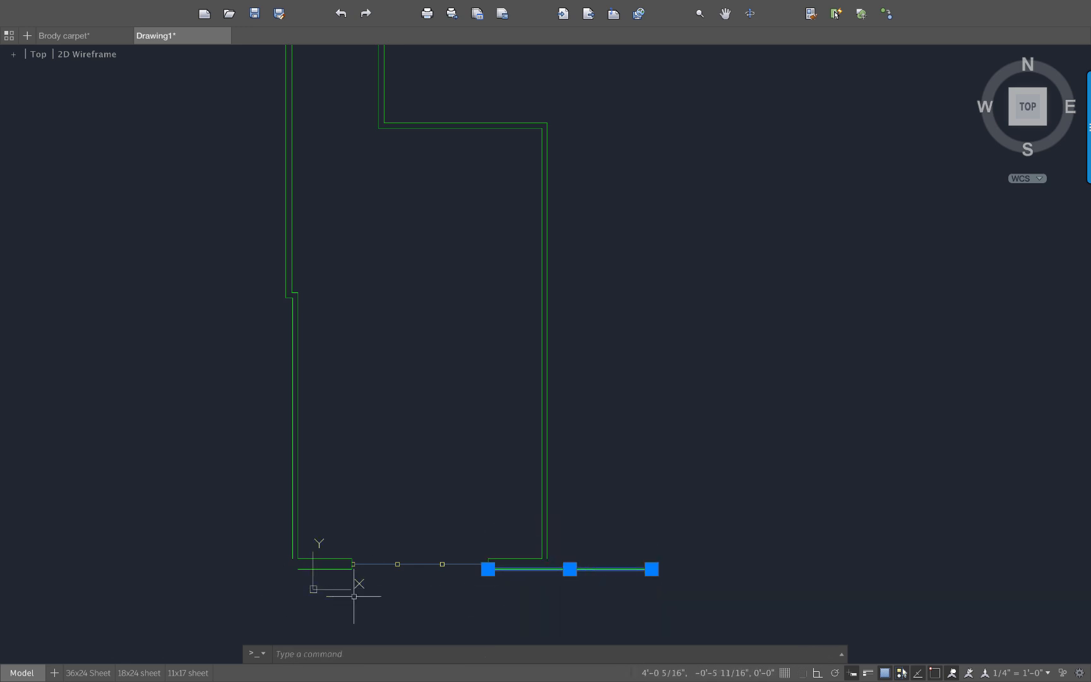
key("Escape")
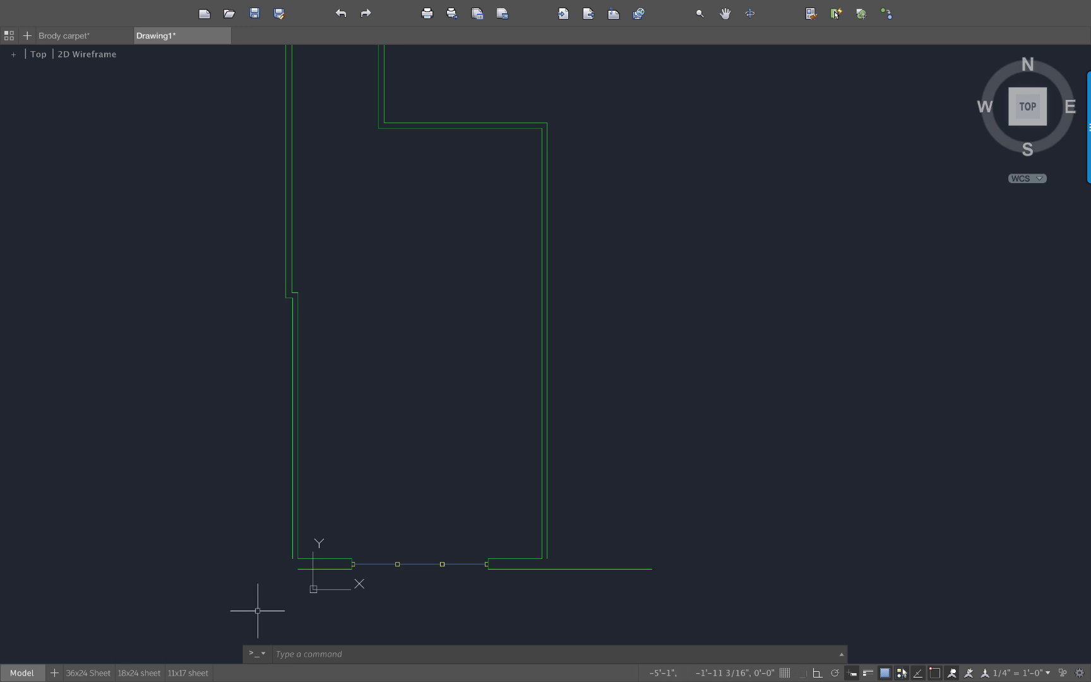
left_click(298, 569)
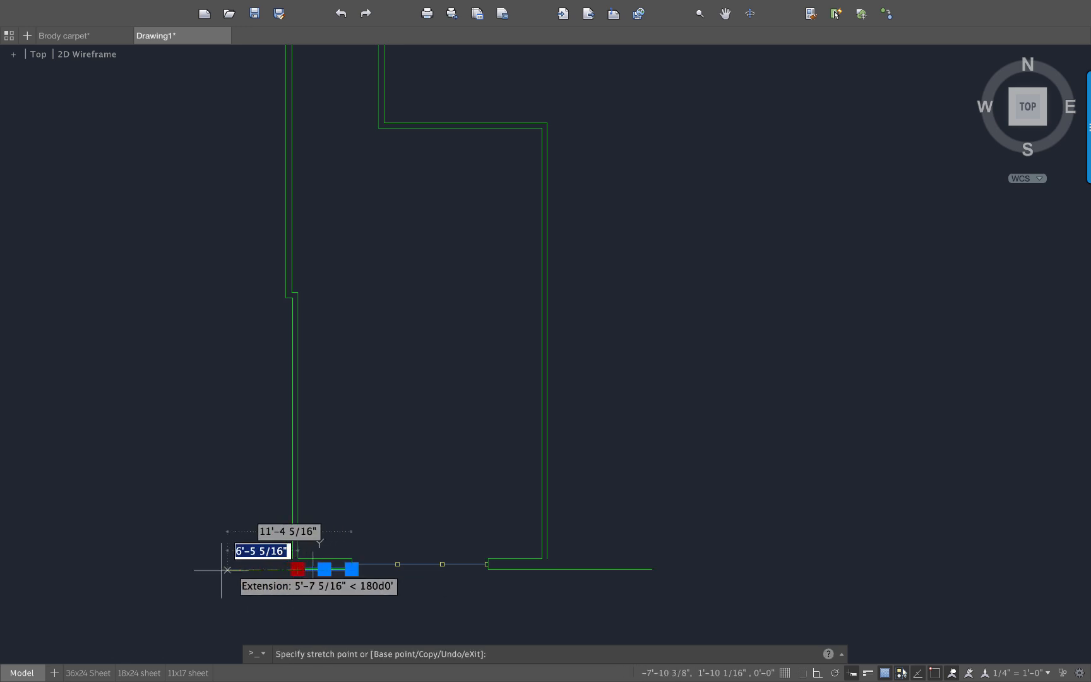
left_click(206, 569)
middle_click_drag(397, 379, 427, 553)
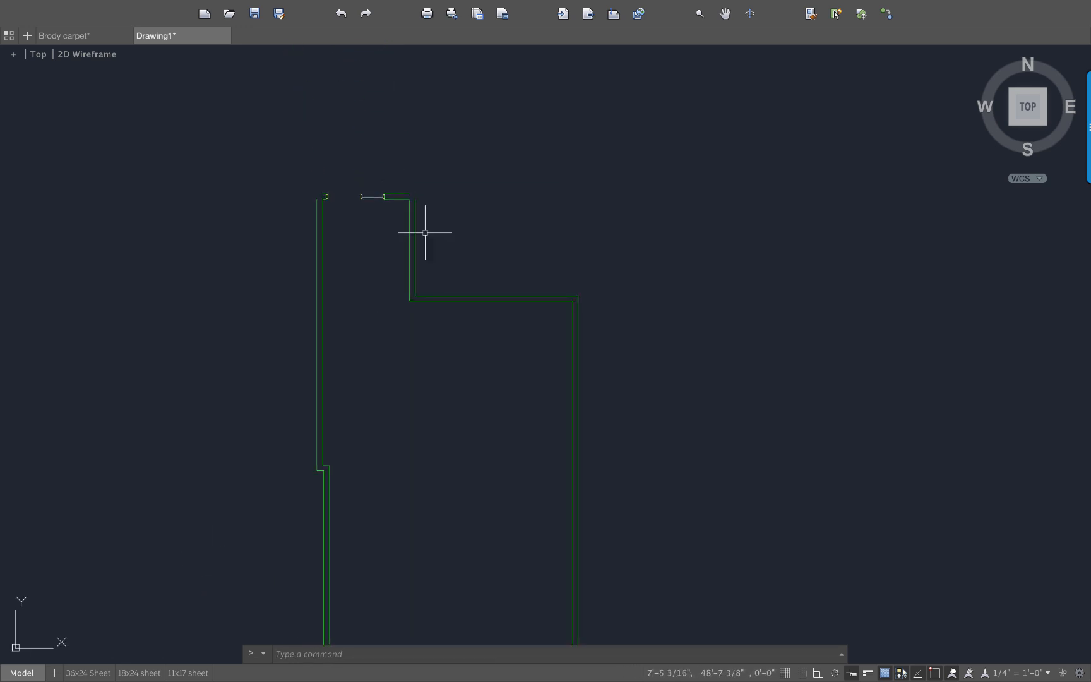
- Stretch the outer top wall lines on both sides of the framed opening outward, past the side walls
left_click(409, 194)
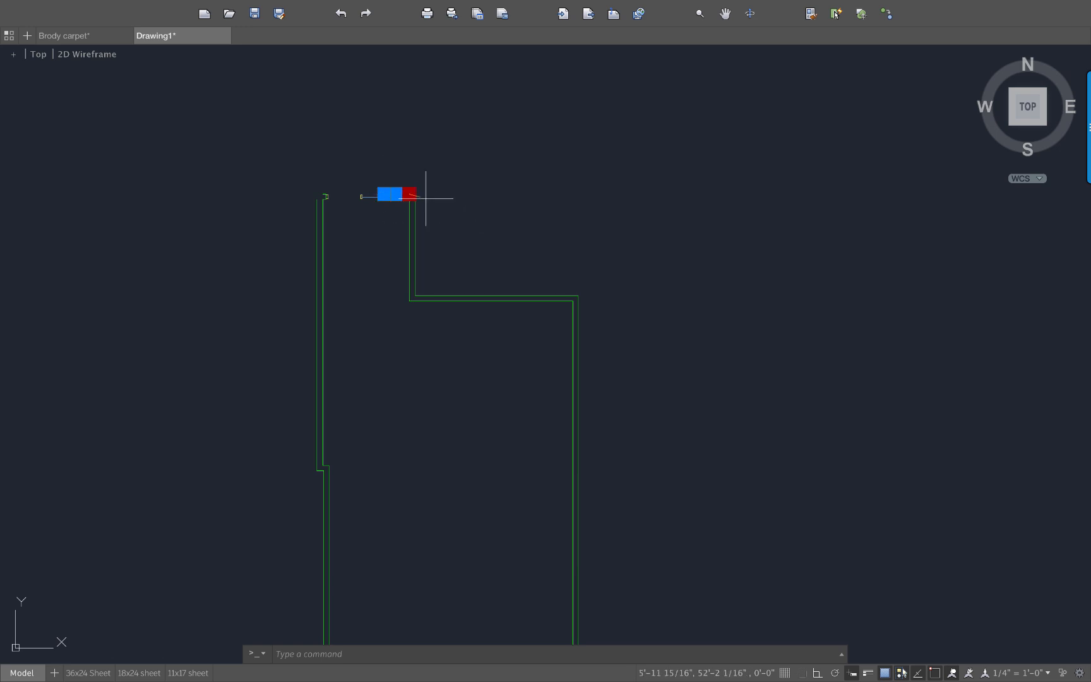
left_click(476, 189)
scroll(321, 191, "up", 2)
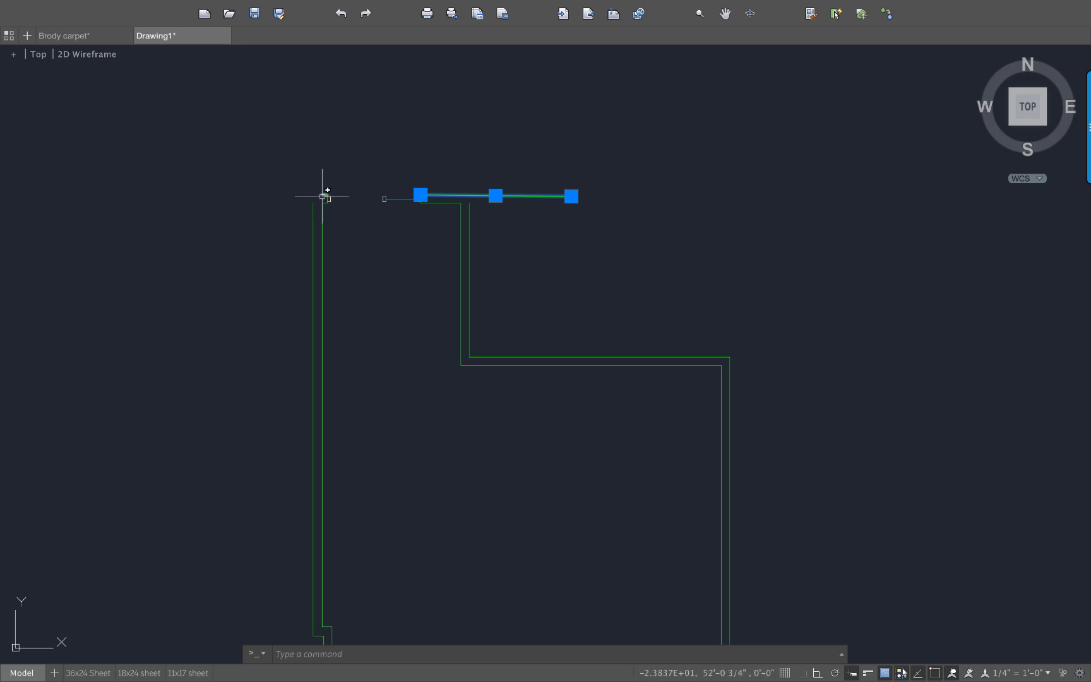
left_click(321, 195)
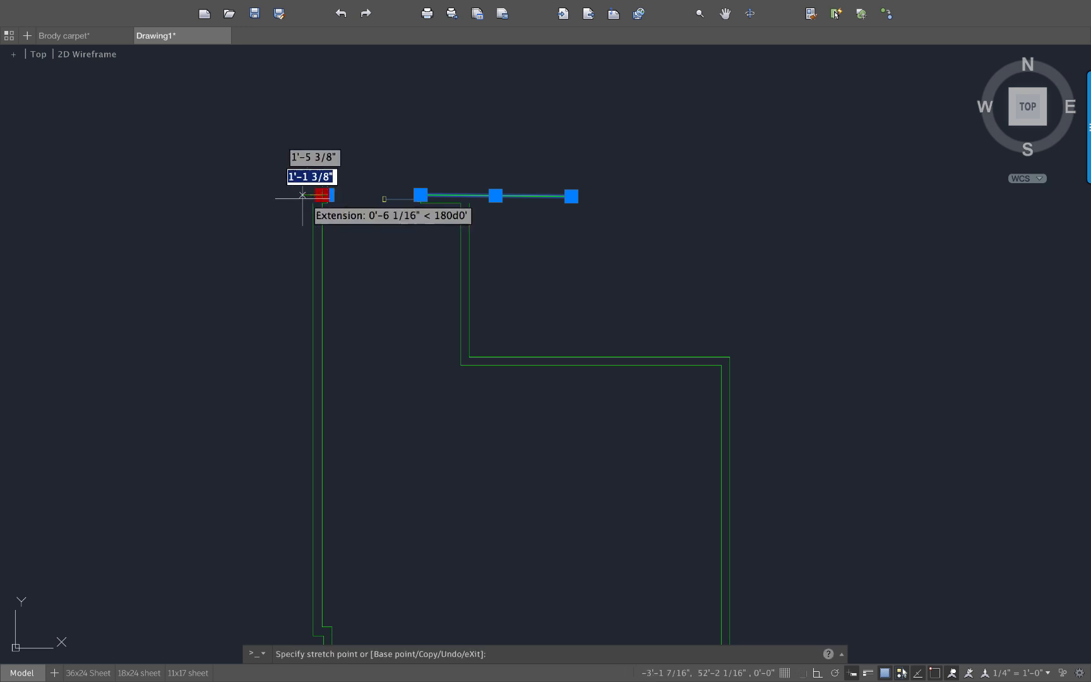
left_click(255, 195)
key("Escape")
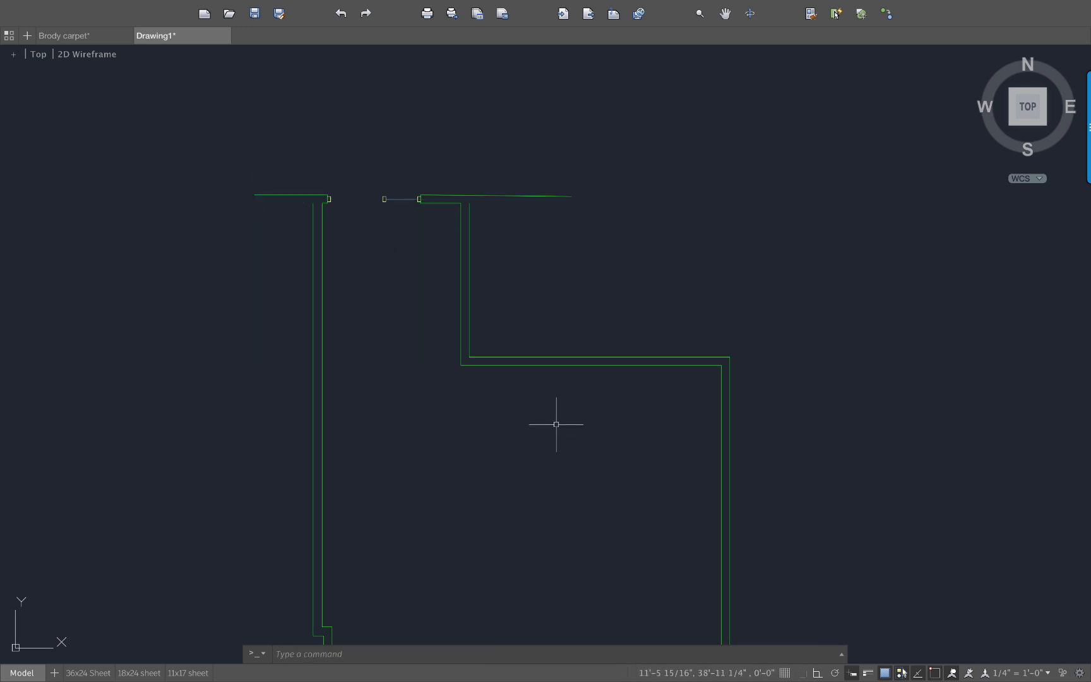
- Draw a horizontal line from the upper left outer wall's top end leftward, ending directly below the extended top line's end
scroll(325, 252, "up", 6)
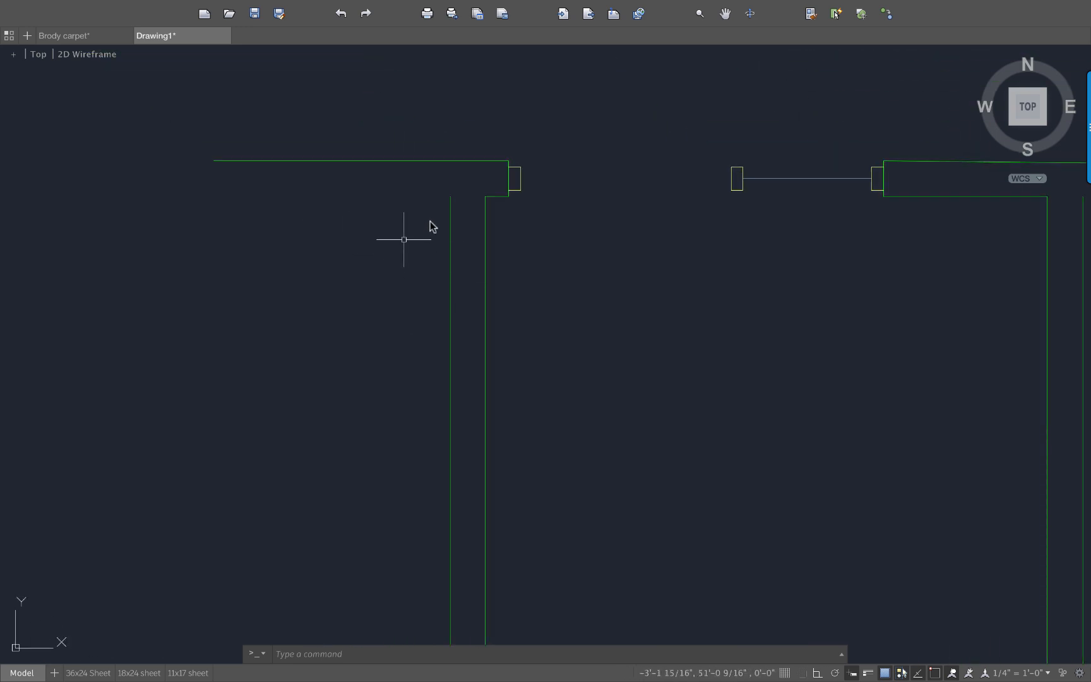
type("l")
key("Return")
left_click(450, 196)
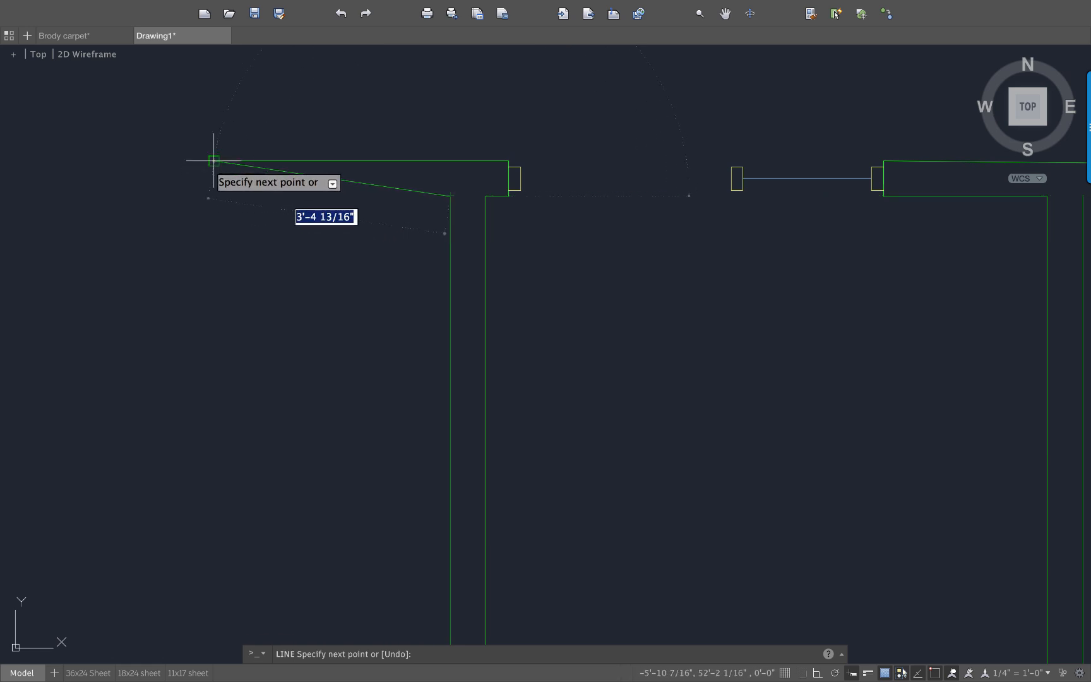
left_click(213, 196)
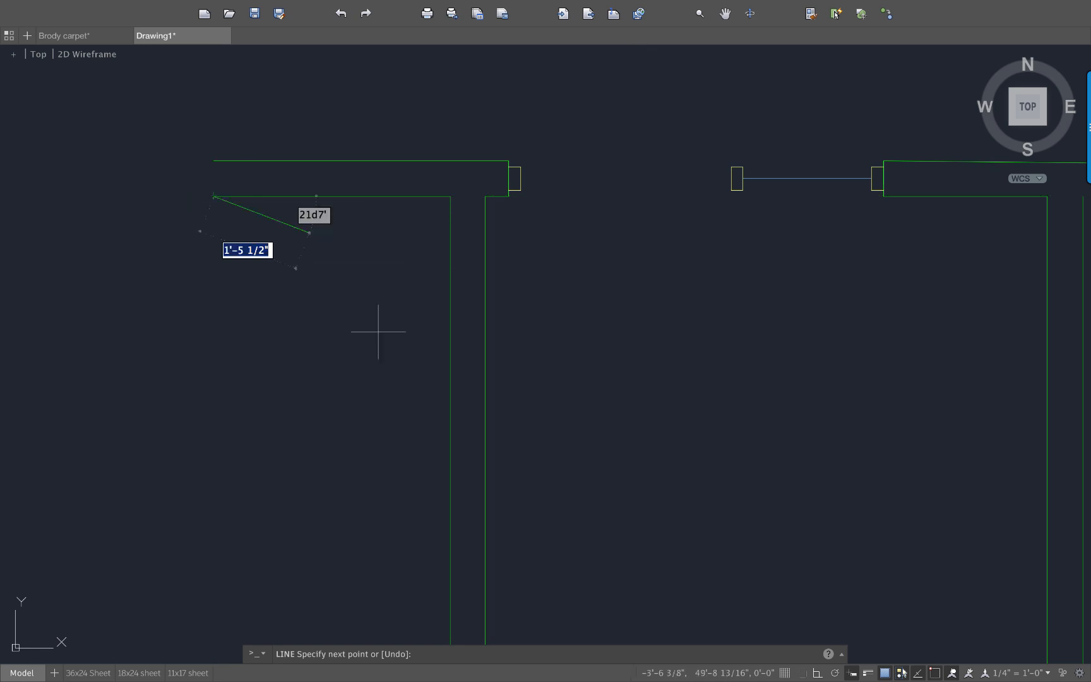
key("Escape")
- Draw a horizontal line from the top end of the recess's outer wall rightward, matching the extended top line's length
scroll(372, 382, "down", 1)
middle_click_drag(358, 381, 108, 329)
scroll(107, 328, "down", 1)
type("l")
key("Return")
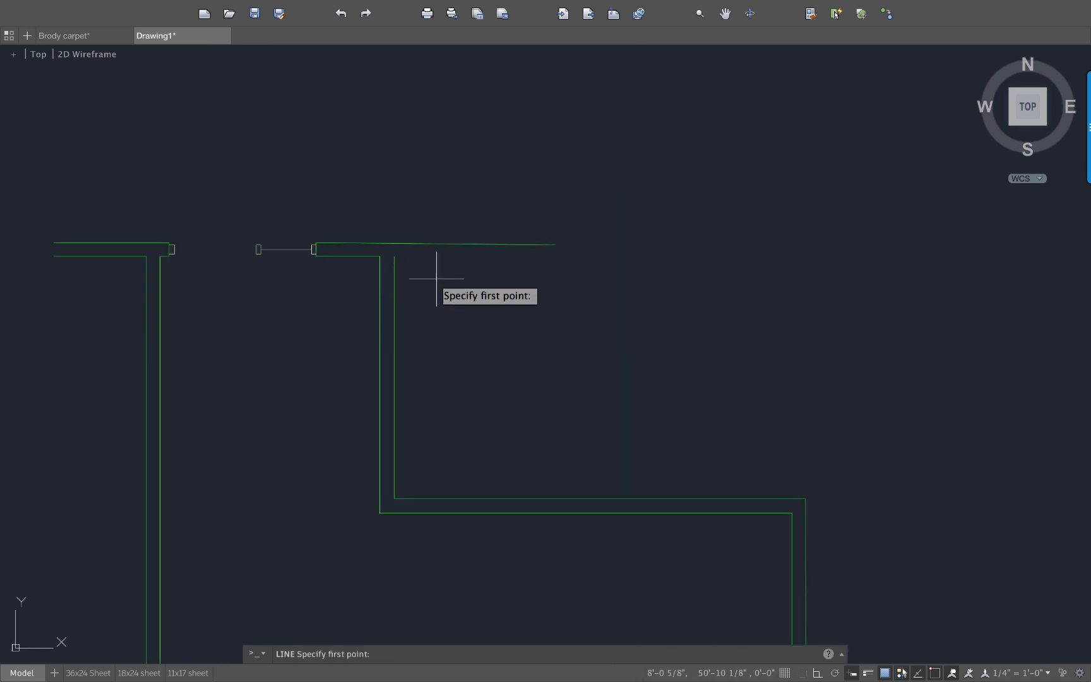
left_click(394, 256)
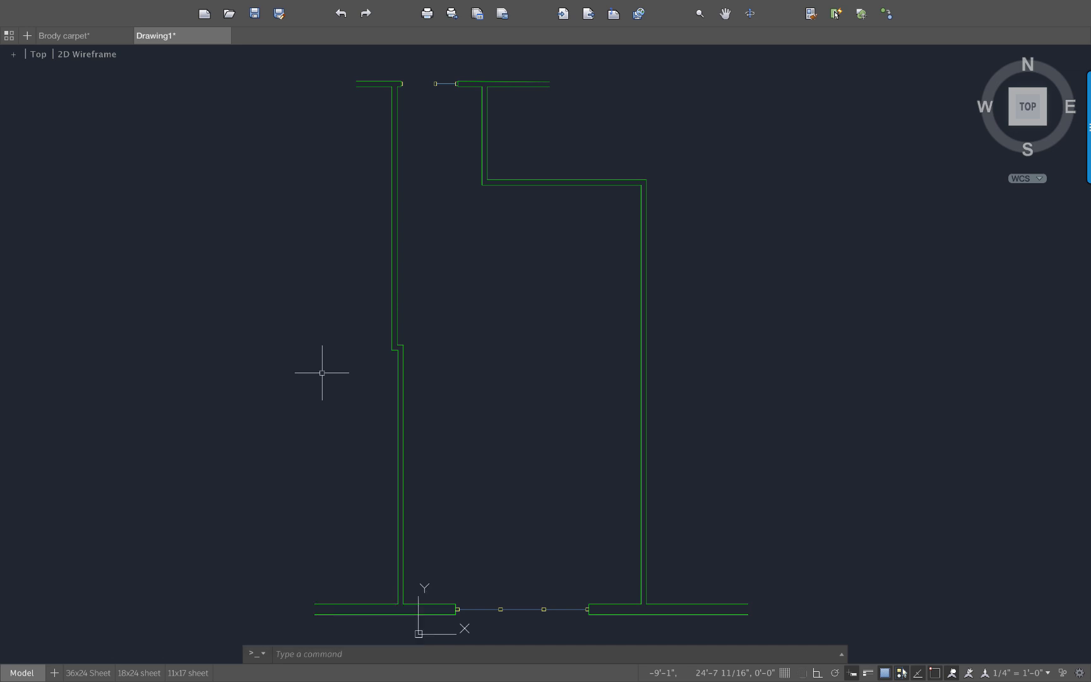
- Draw a vertical breakline across the open end of the upper left wall, placing the break symbol at the wall
type("breakline")
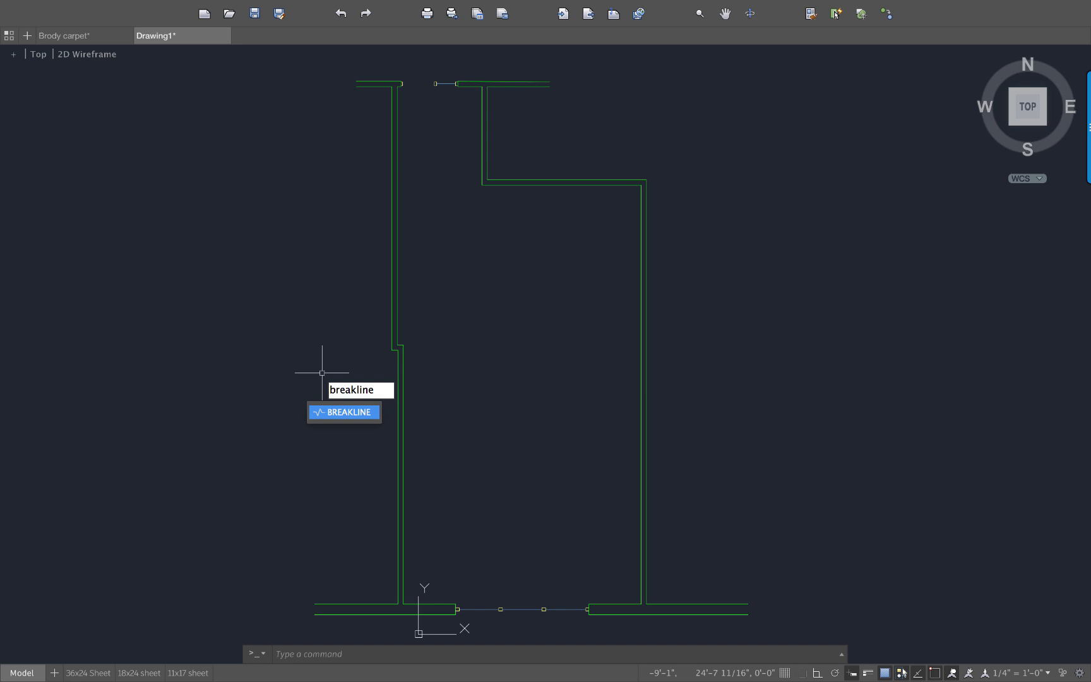
key("Return")
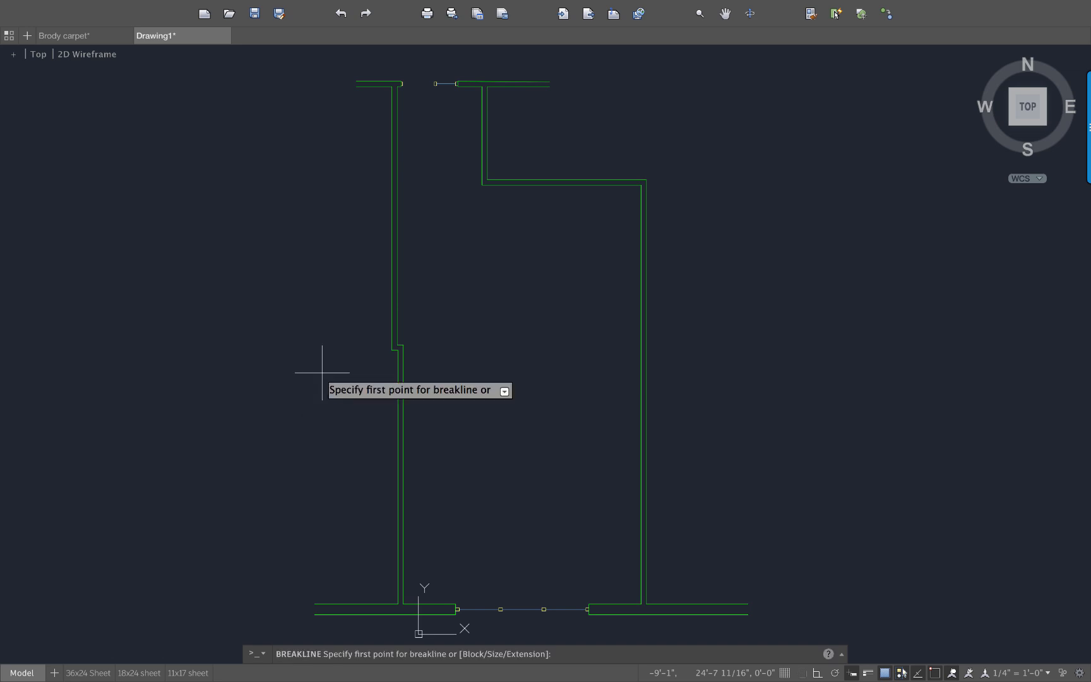
left_click(356, 69)
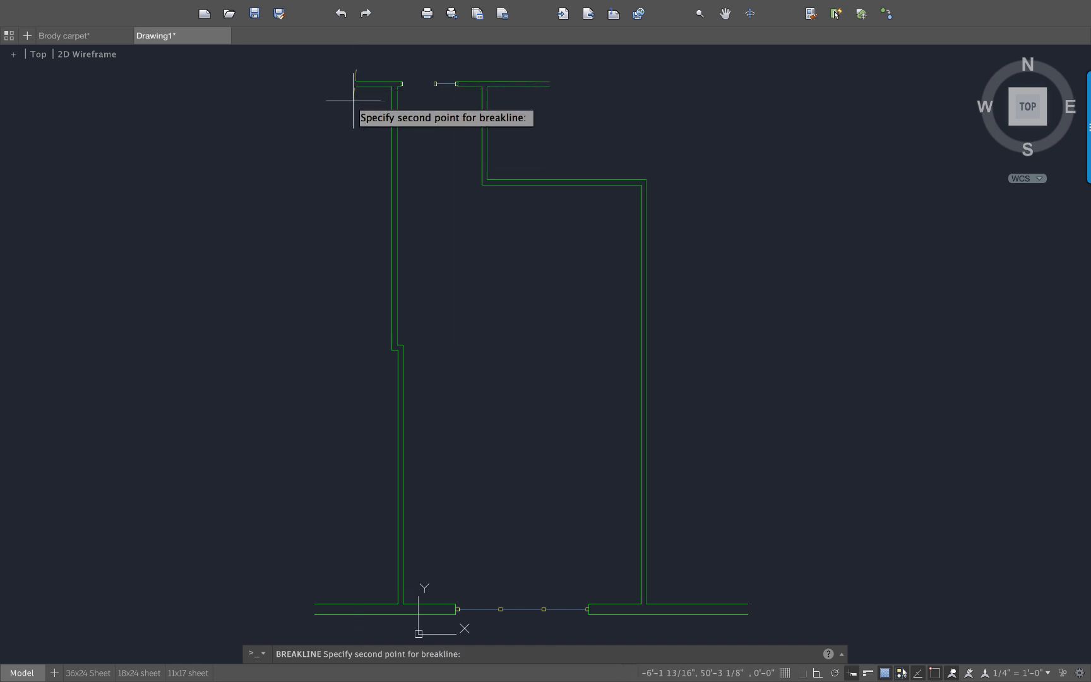
left_click(357, 100)
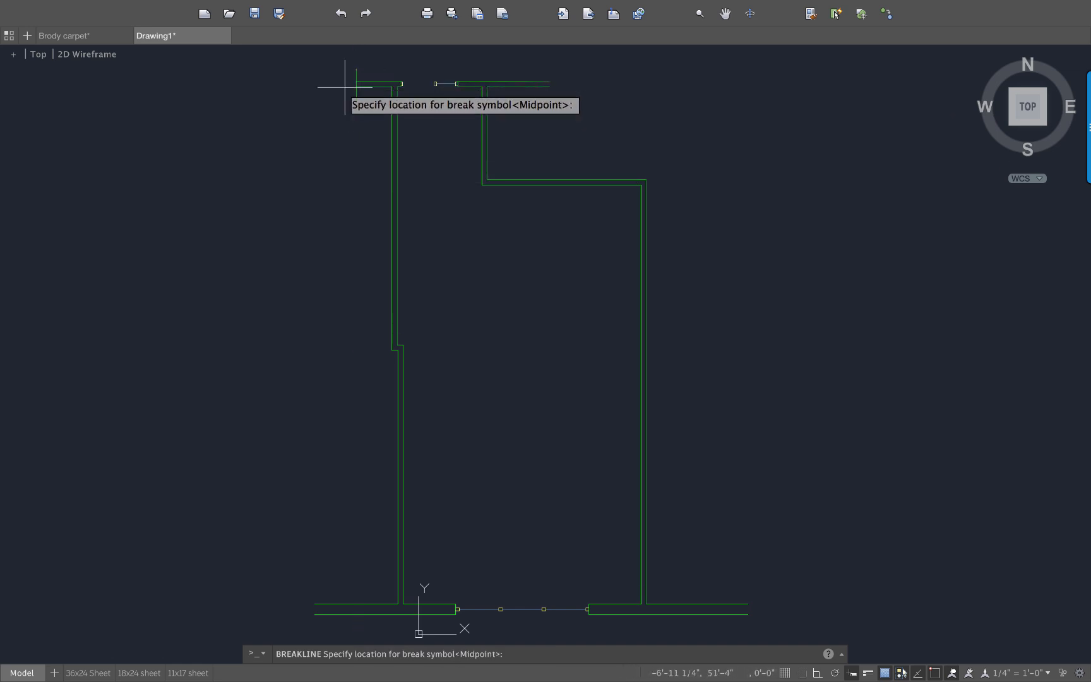
scroll(356, 86, "up", 2)
scroll(356, 86, "up", 2)
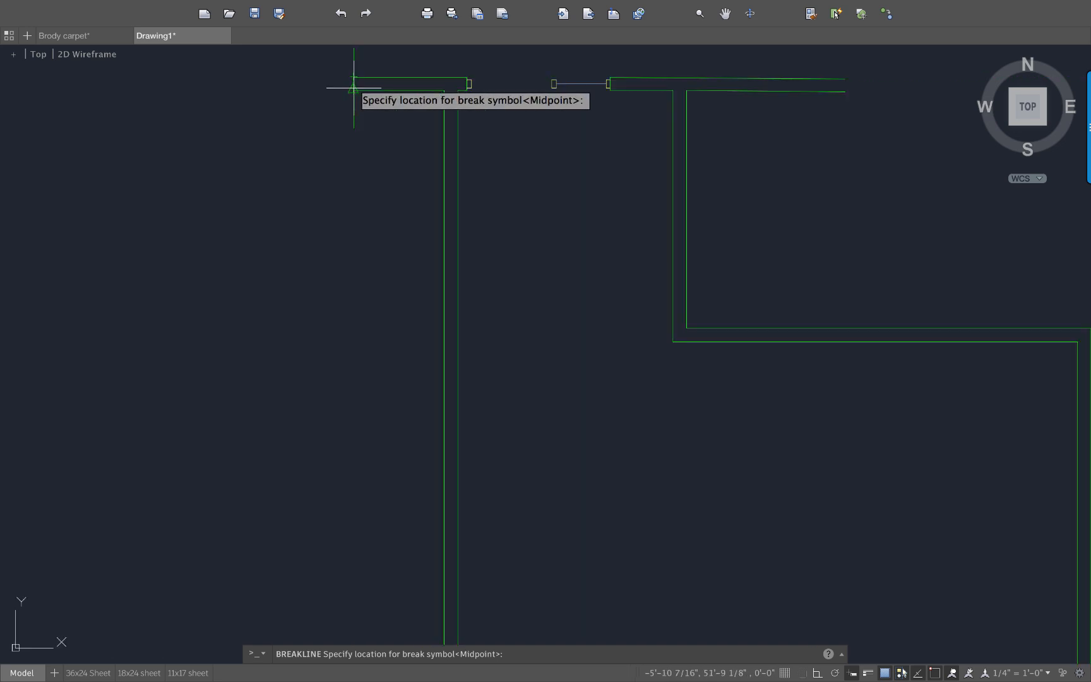
left_click(355, 81)
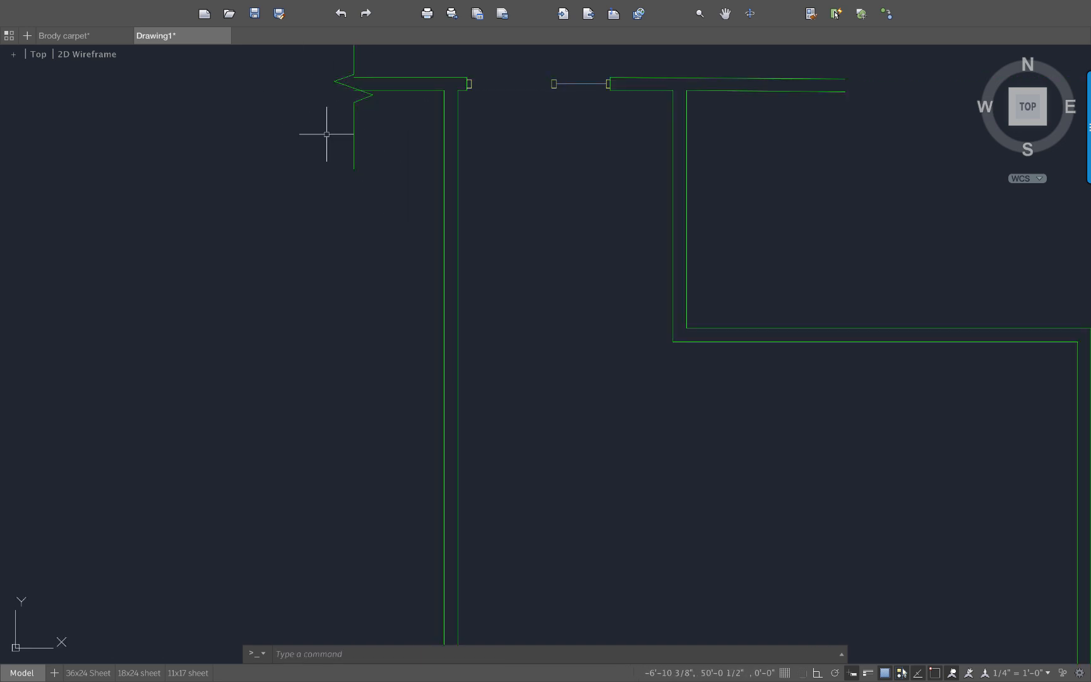
scroll(327, 134, "down", 3)
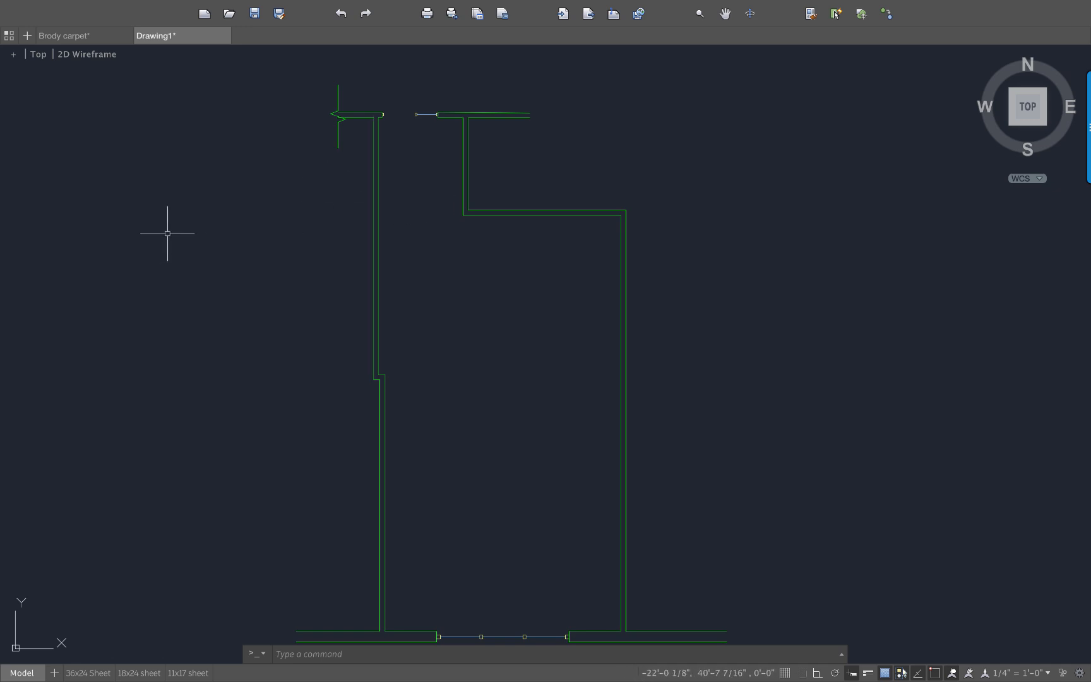
key("Return")
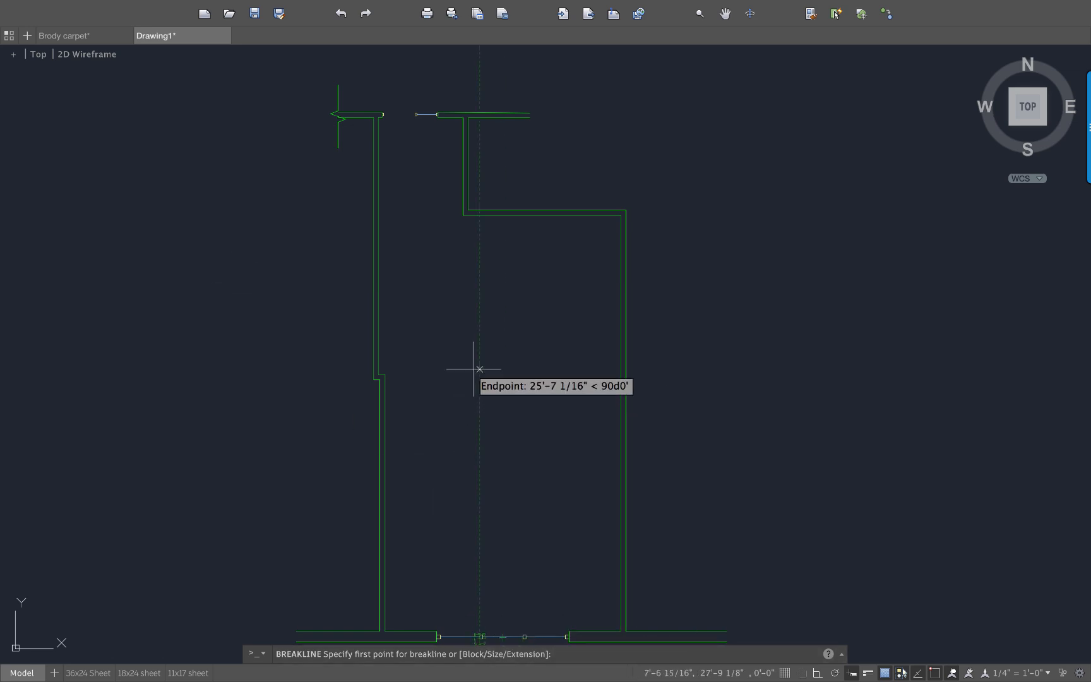
type("s")
key("Return")
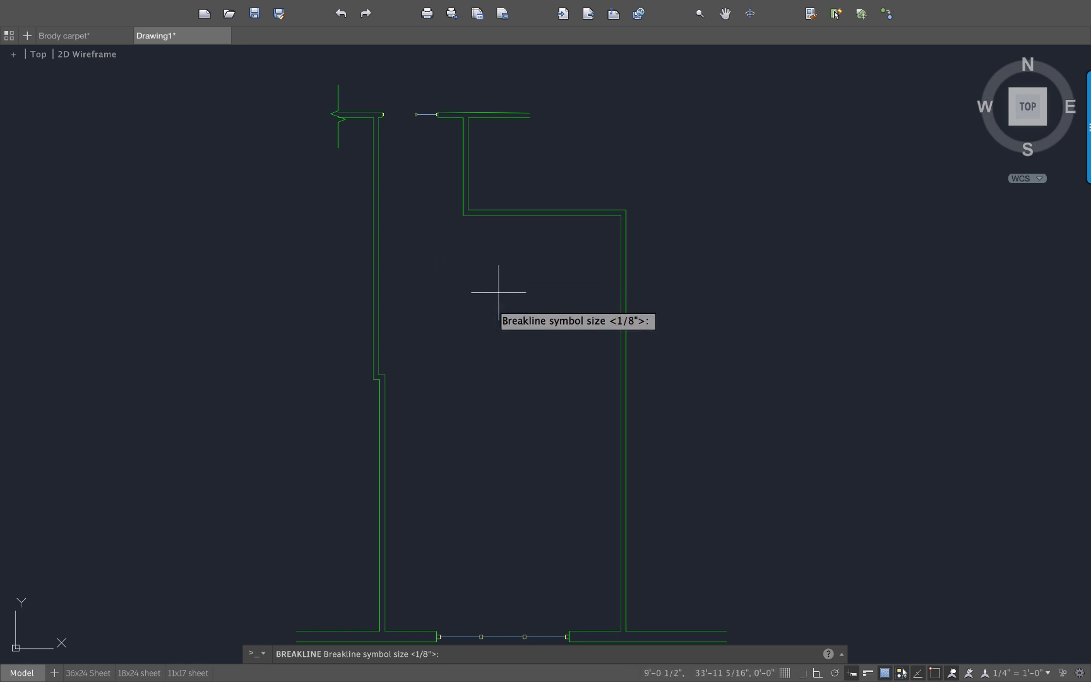
key("Escape")
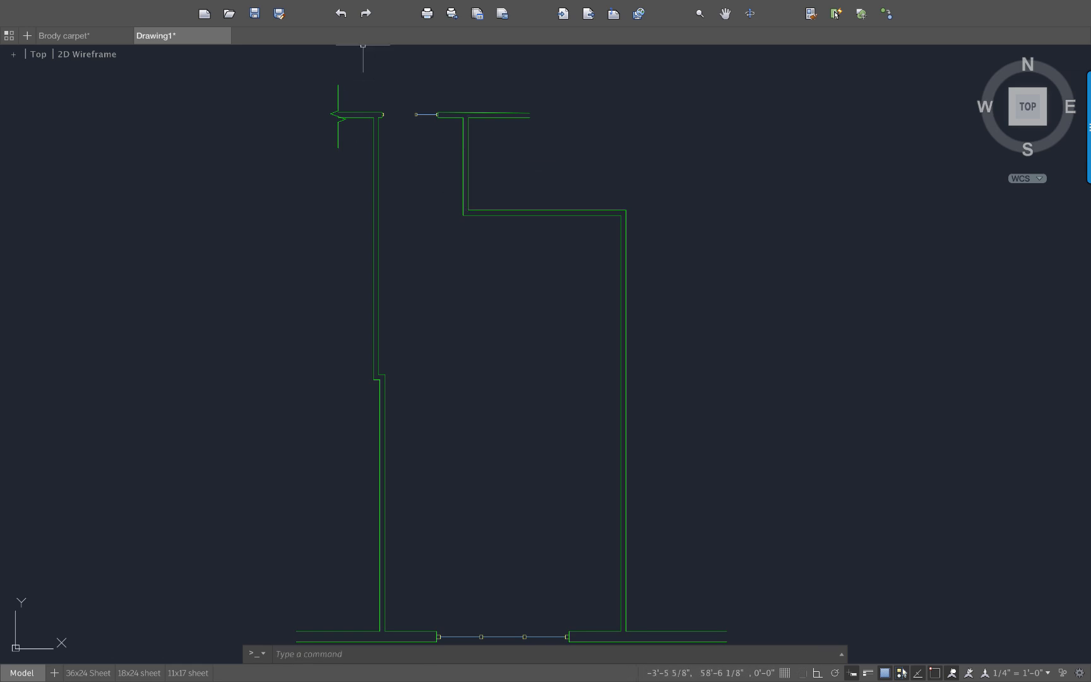
- Set the lineweight of the upper left breakline to 1.00 mm in its properties
left_click(338, 86)
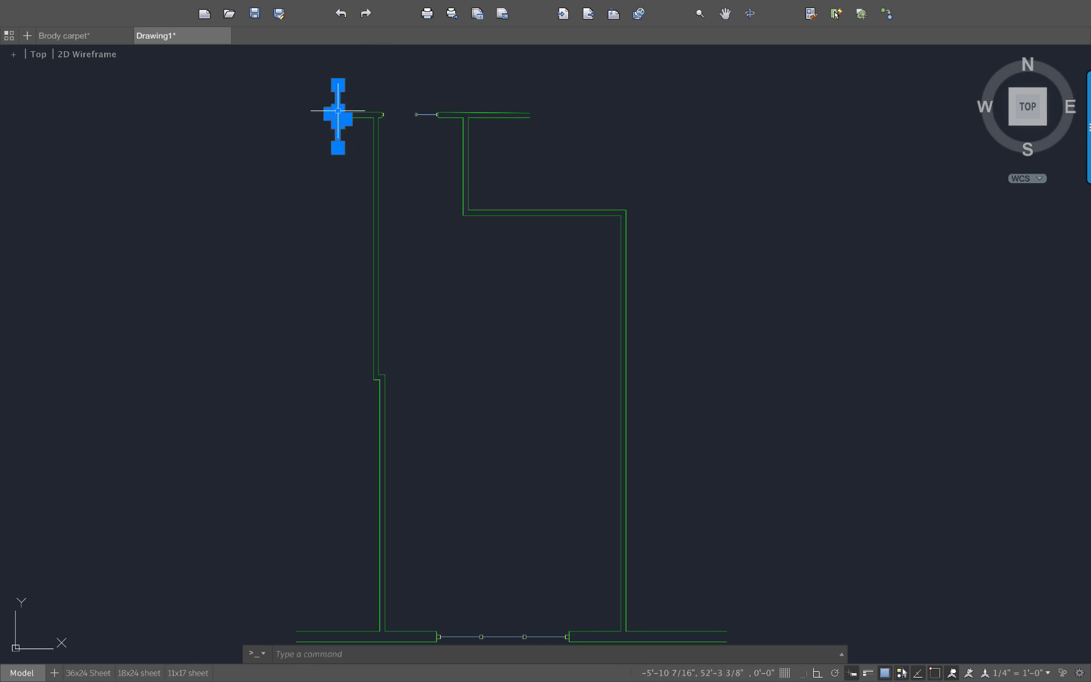
right_click(338, 103)
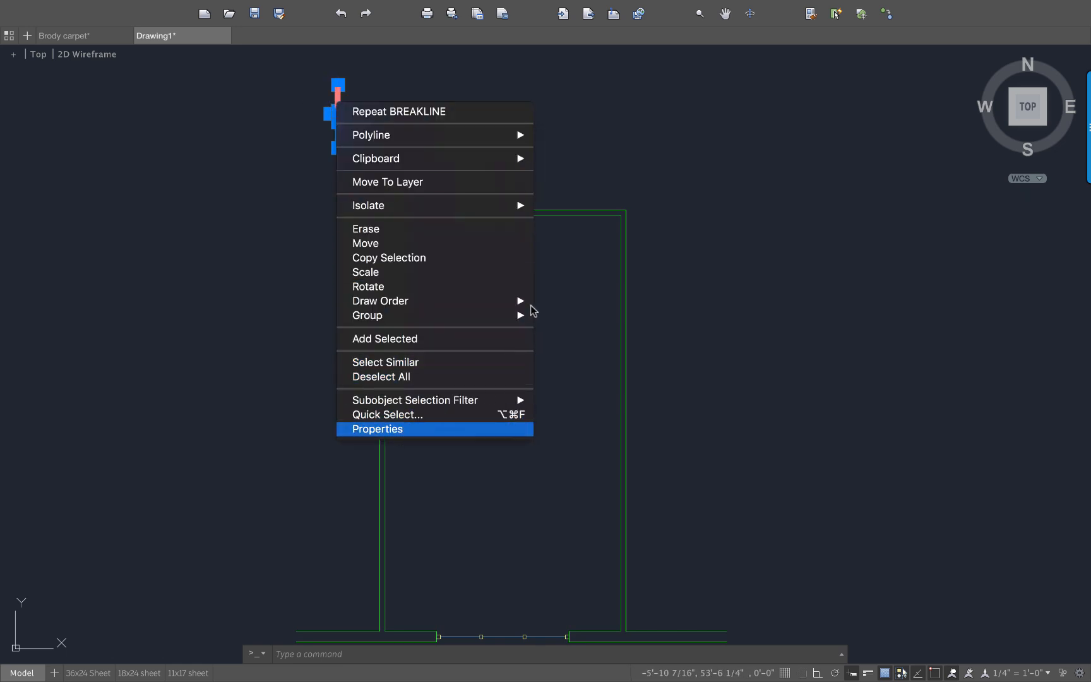
left_click(442, 429)
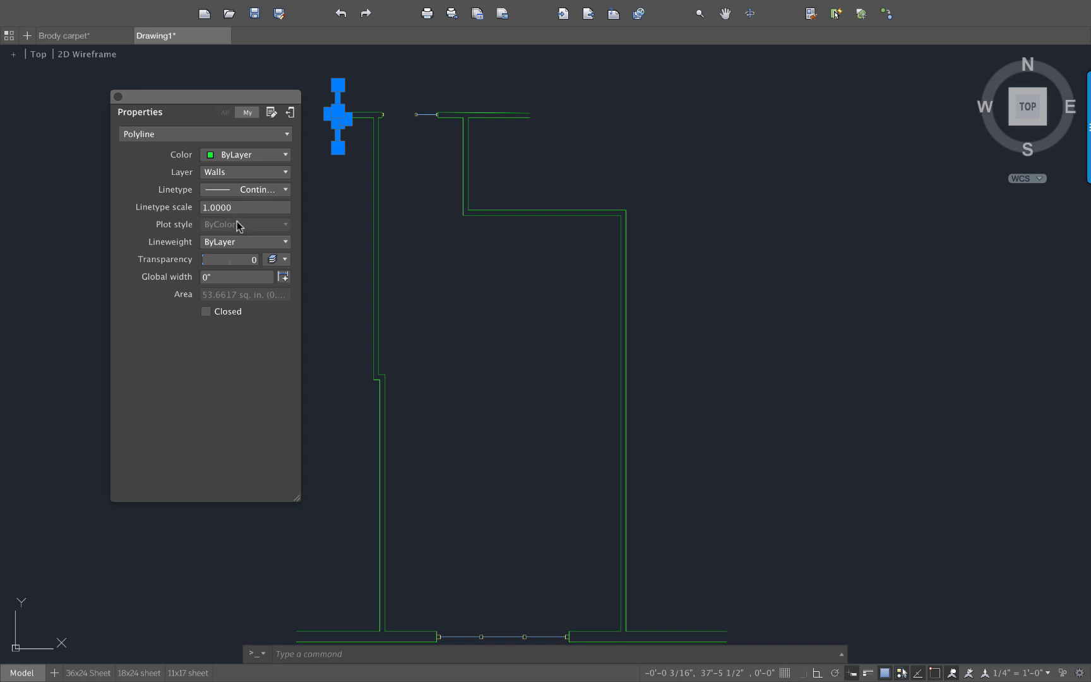
left_click(248, 243)
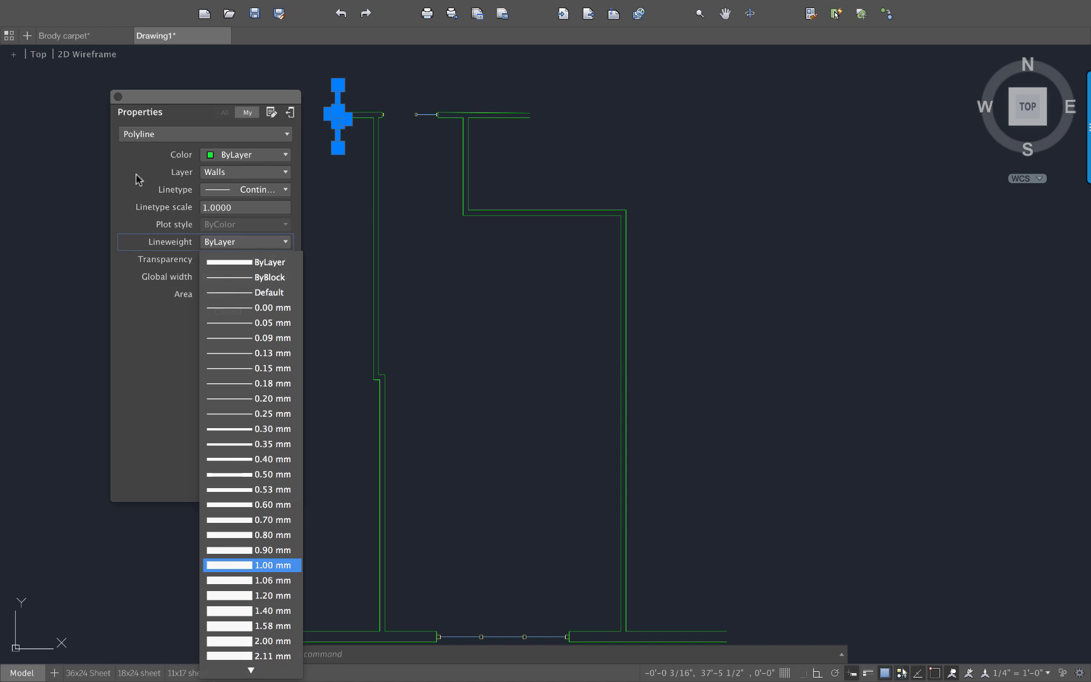
left_click(261, 565)
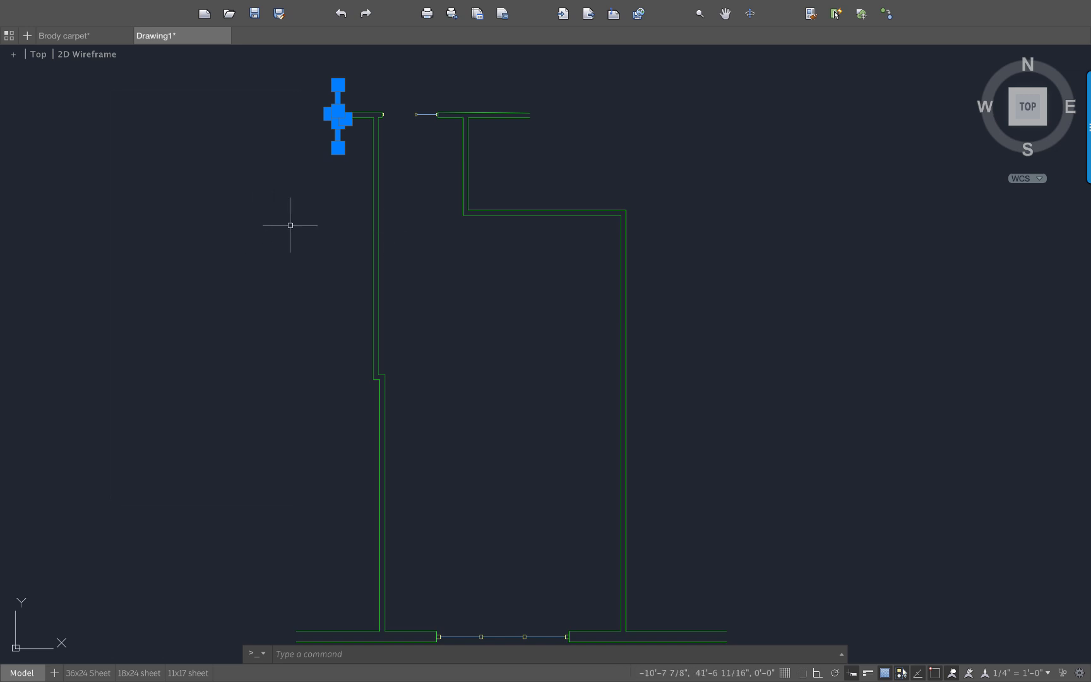
key("Escape")
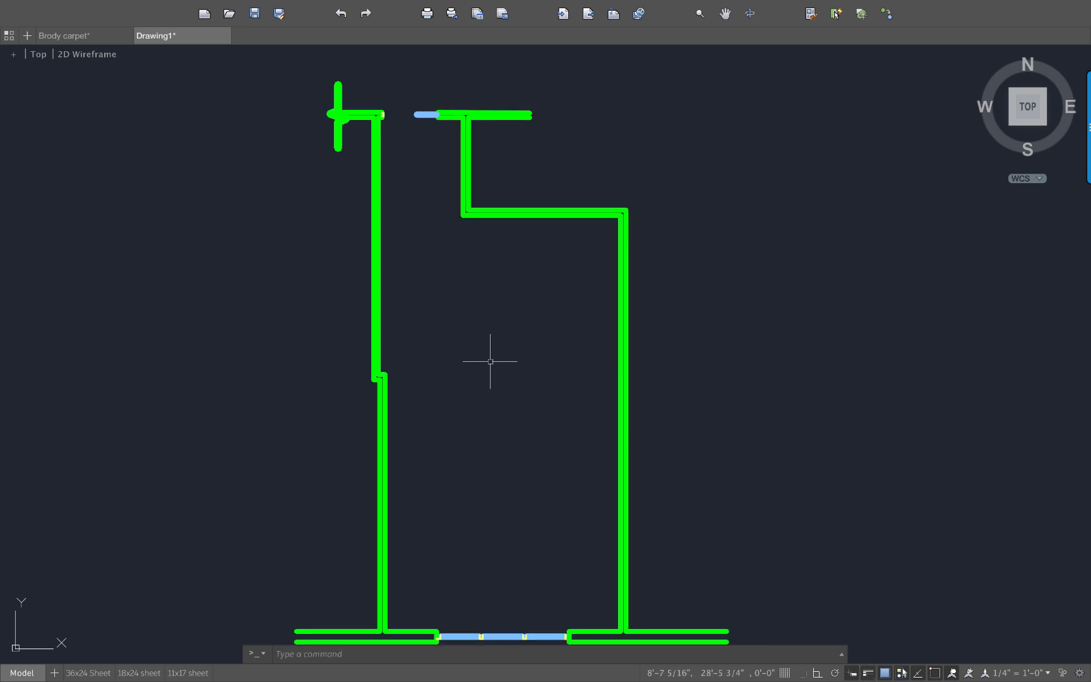
- Compare the breakline's displayed thickness with the wall lines, and turn the lineweight display off
scroll(368, 130, "up", 6)
middle_click_drag(377, 147, 558, 310)
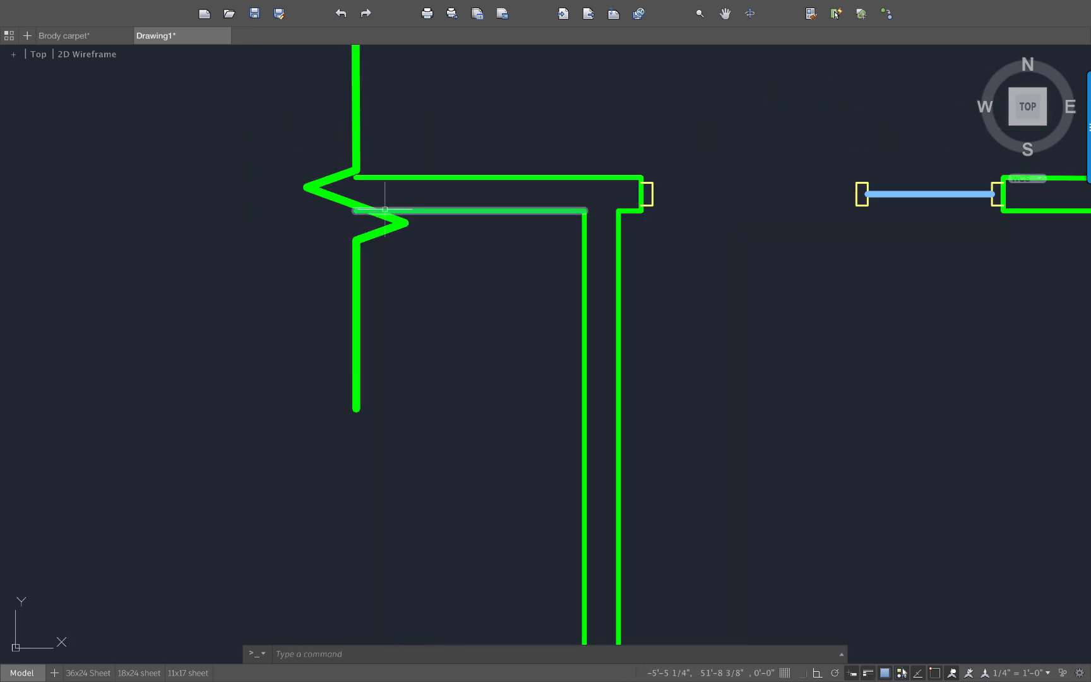
scroll(464, 274, "down", 3)
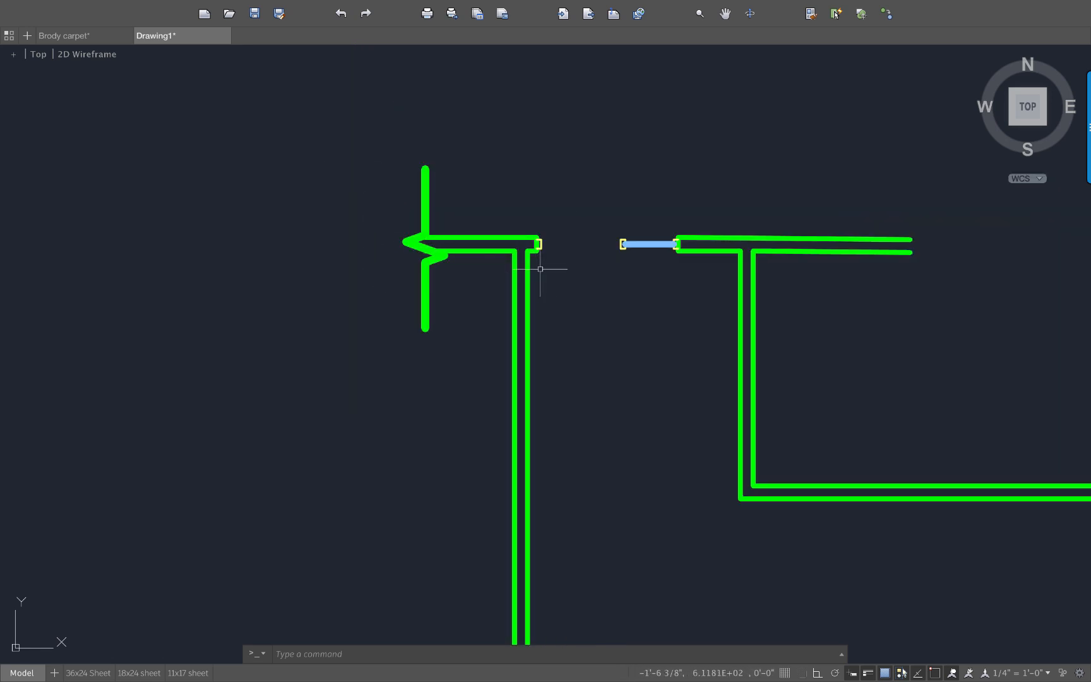
middle_click_drag(514, 263, 382, 219)
left_click(869, 674)
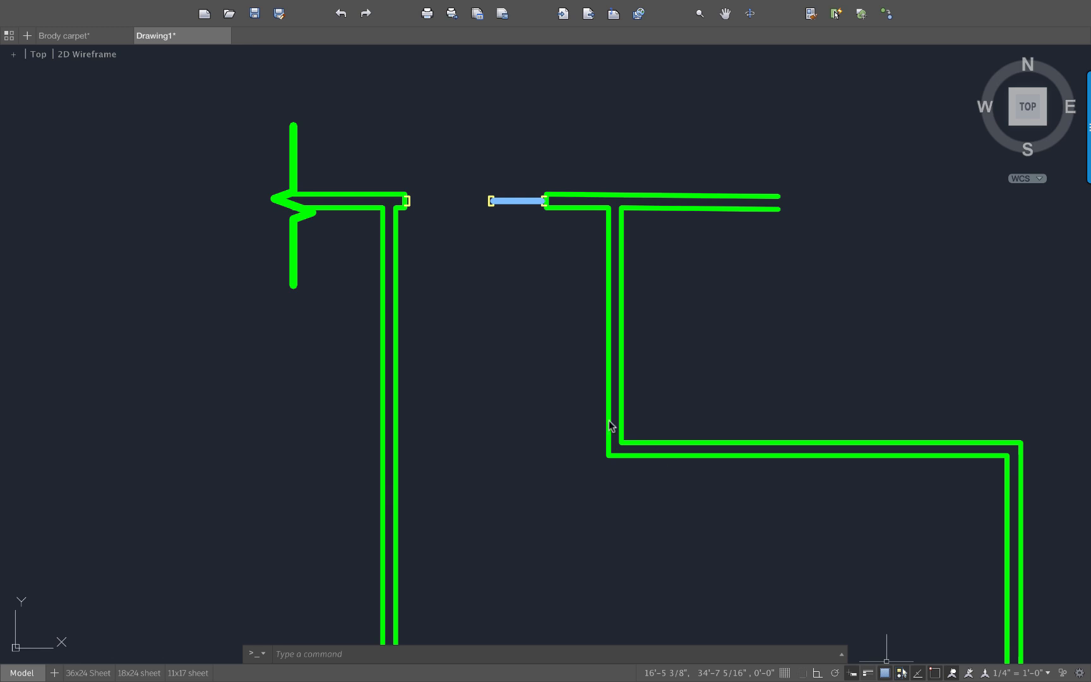
scroll(591, 413, "down", 2)
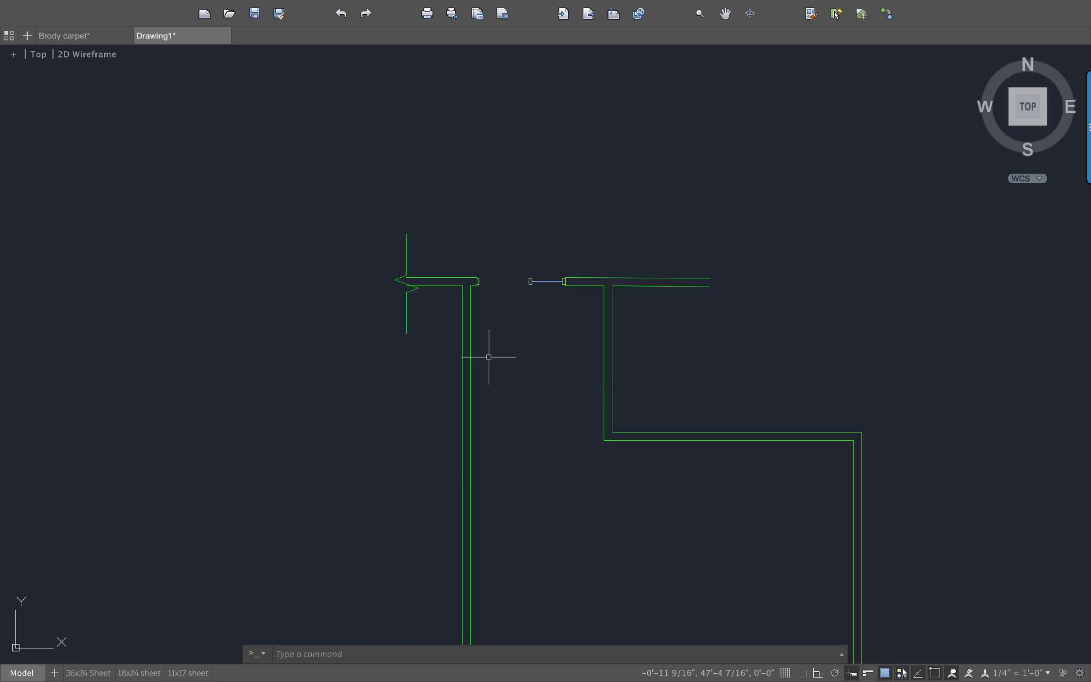
- Move the upper left breakline straight down about 1 foot with Ortho on, so its zigzag sits below the wall
type("m")
key("Return")
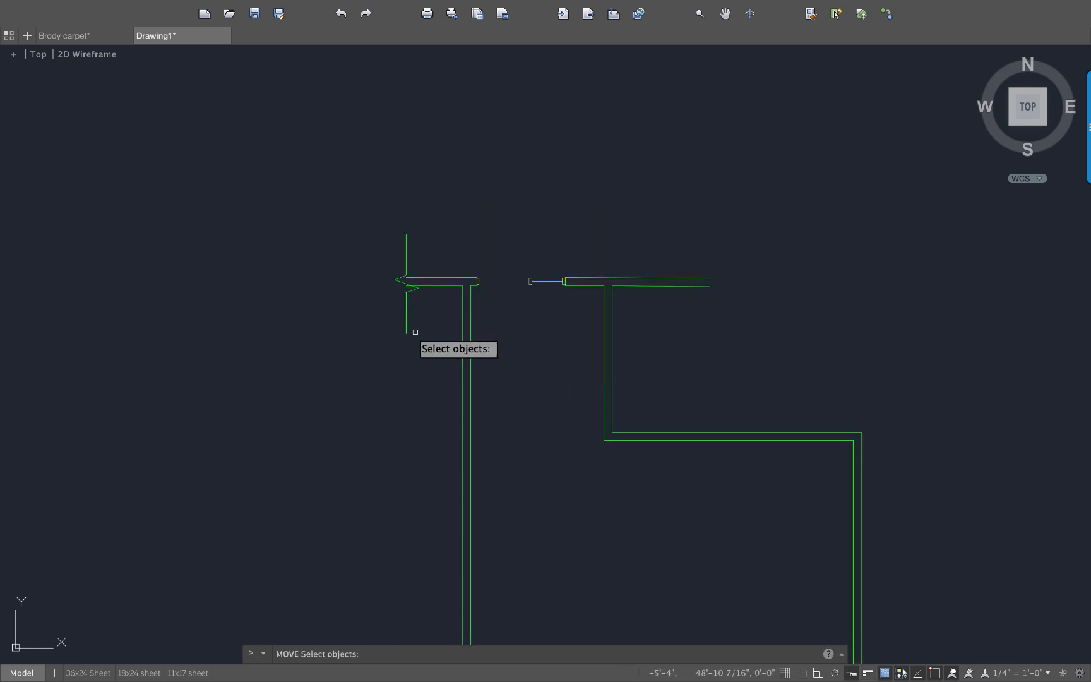
left_click(415, 331)
left_click(402, 301)
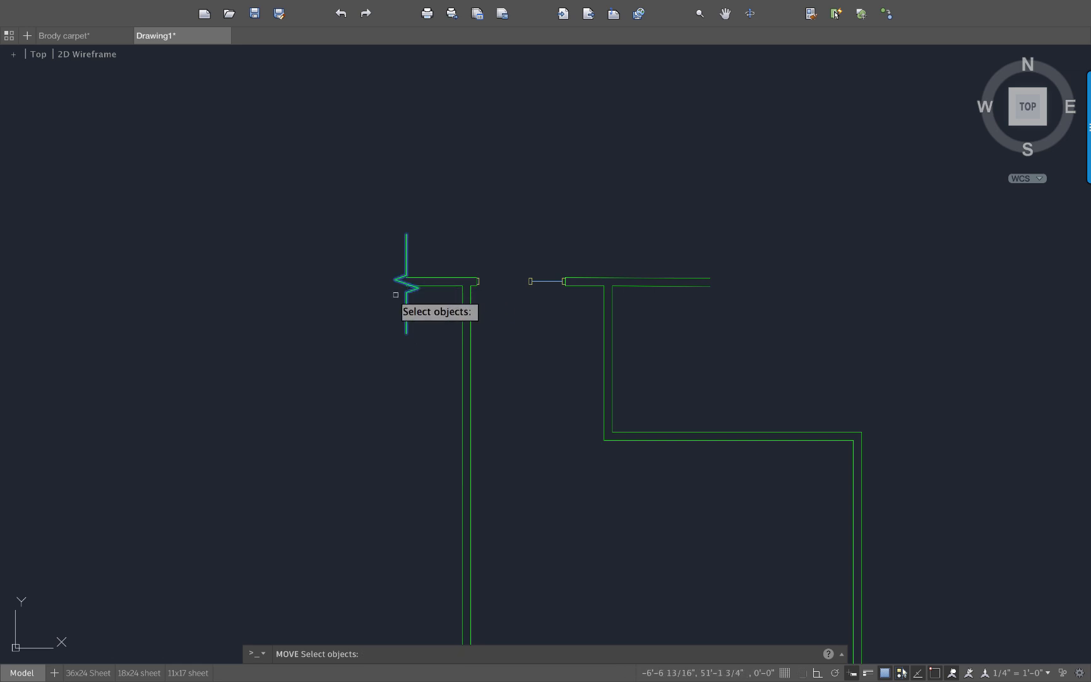
key("Return")
left_click(394, 301)
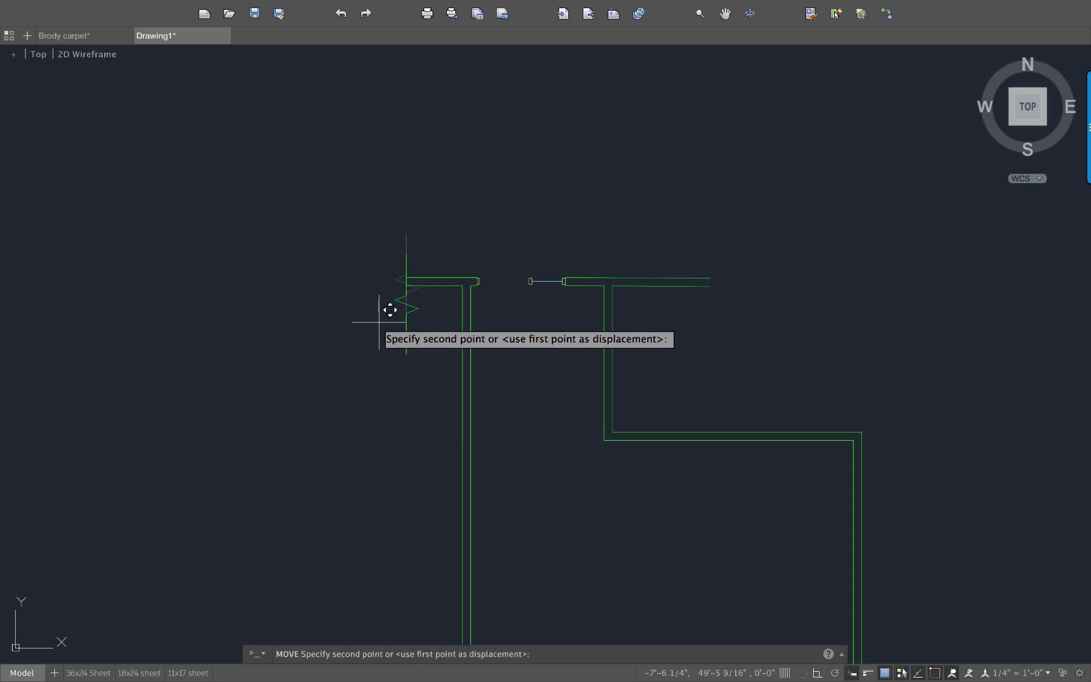
left_click(802, 628)
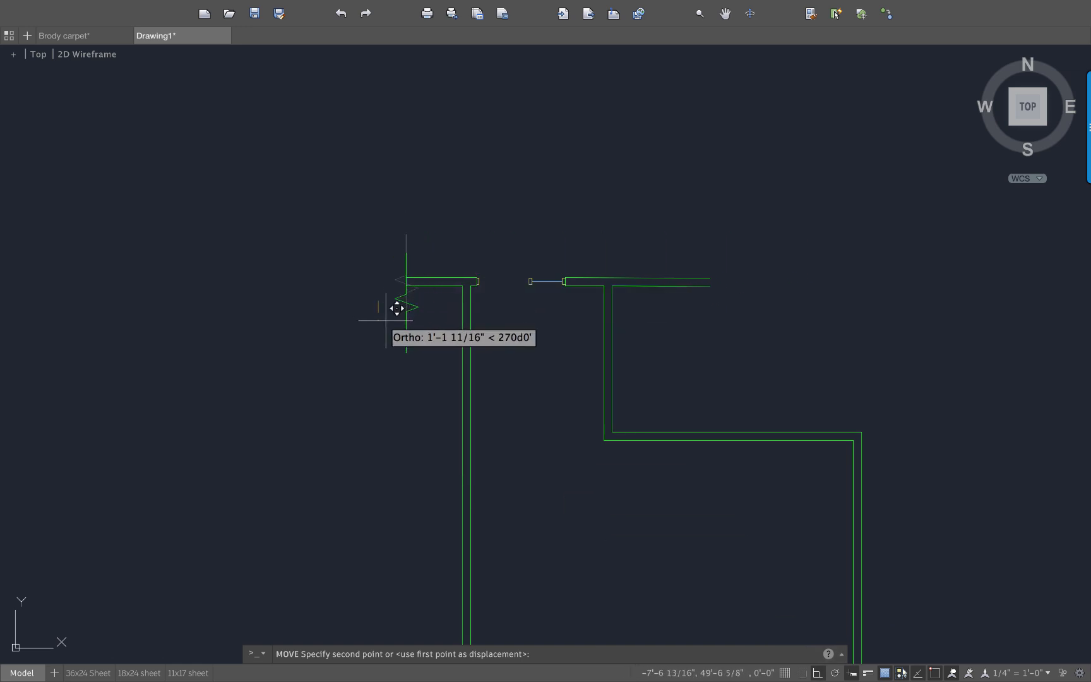
left_click(396, 305)
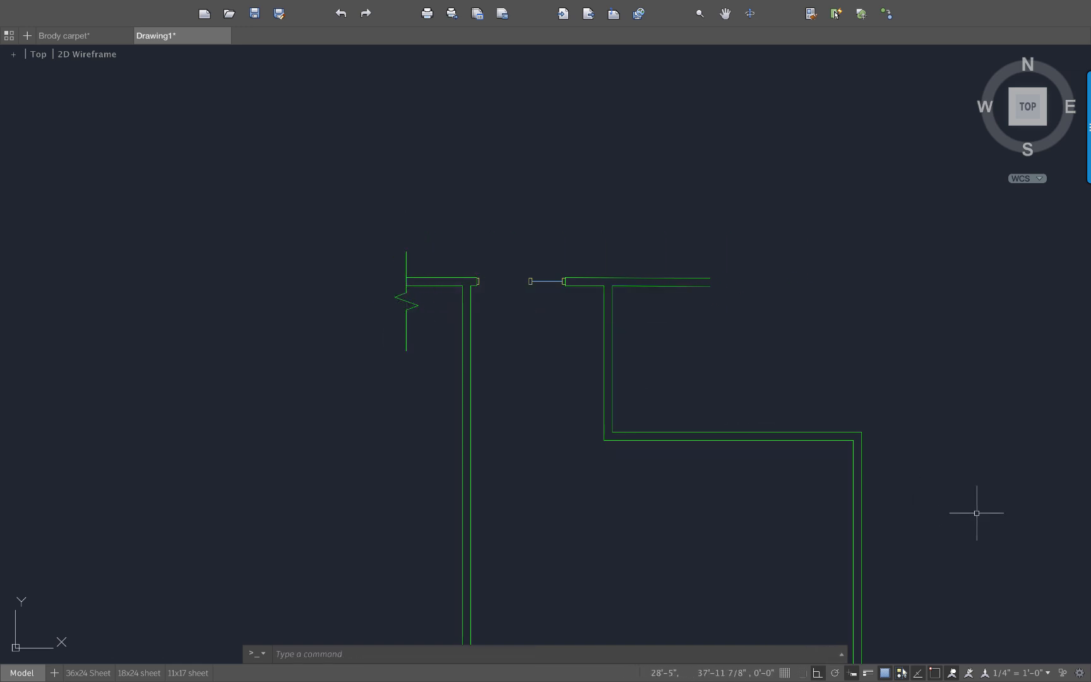
- Copy the breakline from the upper left wall end to the upper right, lower right and lower left wall ends
type("cop")
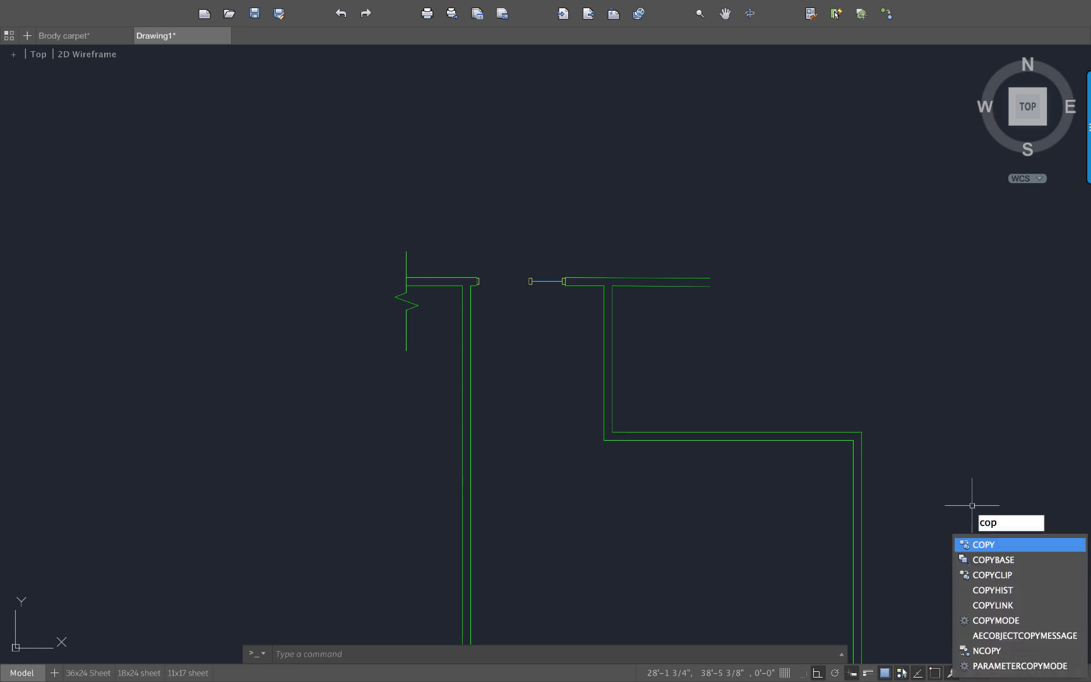
key("Return")
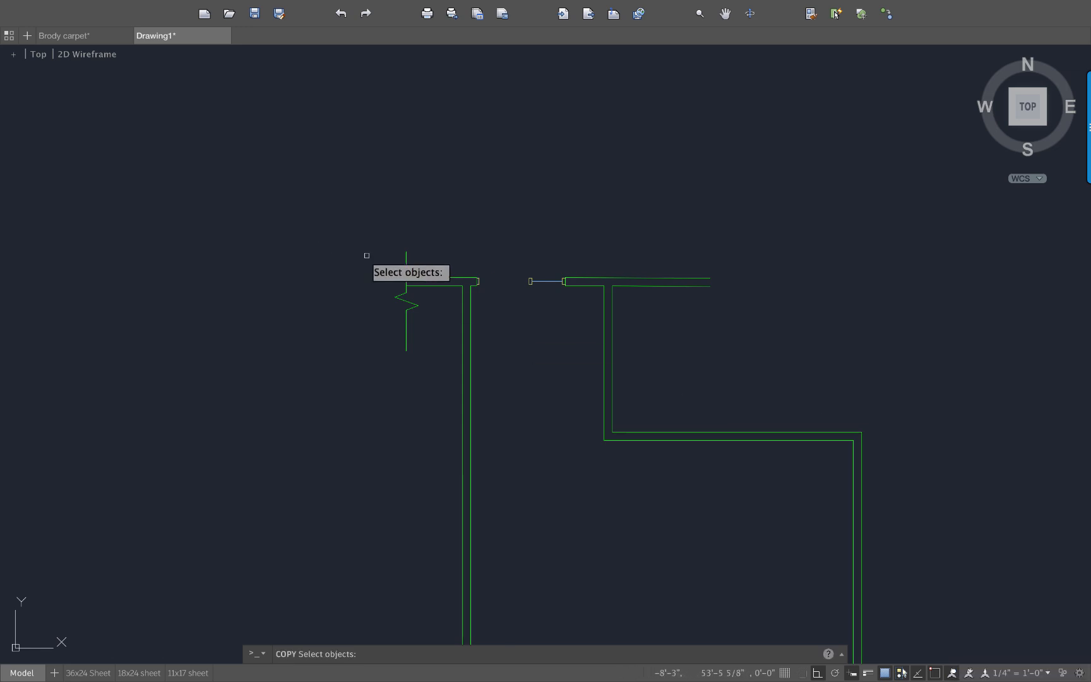
left_click(408, 265)
key("Return")
left_click(406, 278)
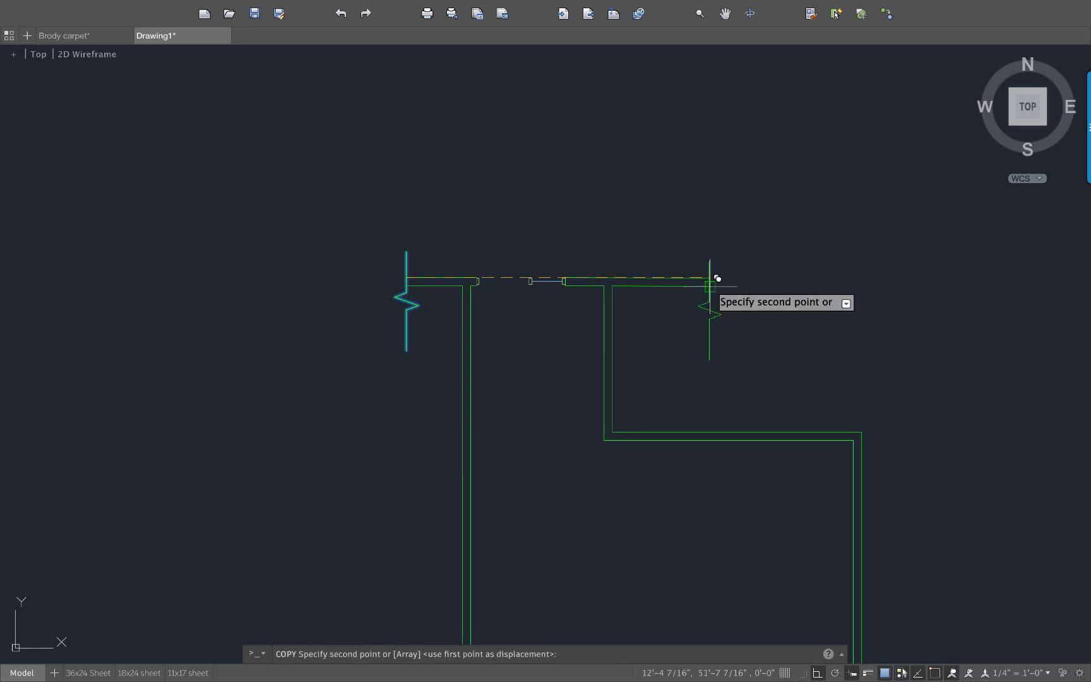
middle_click_drag(709, 390, 588, 178)
scroll(652, 329, "down", 3)
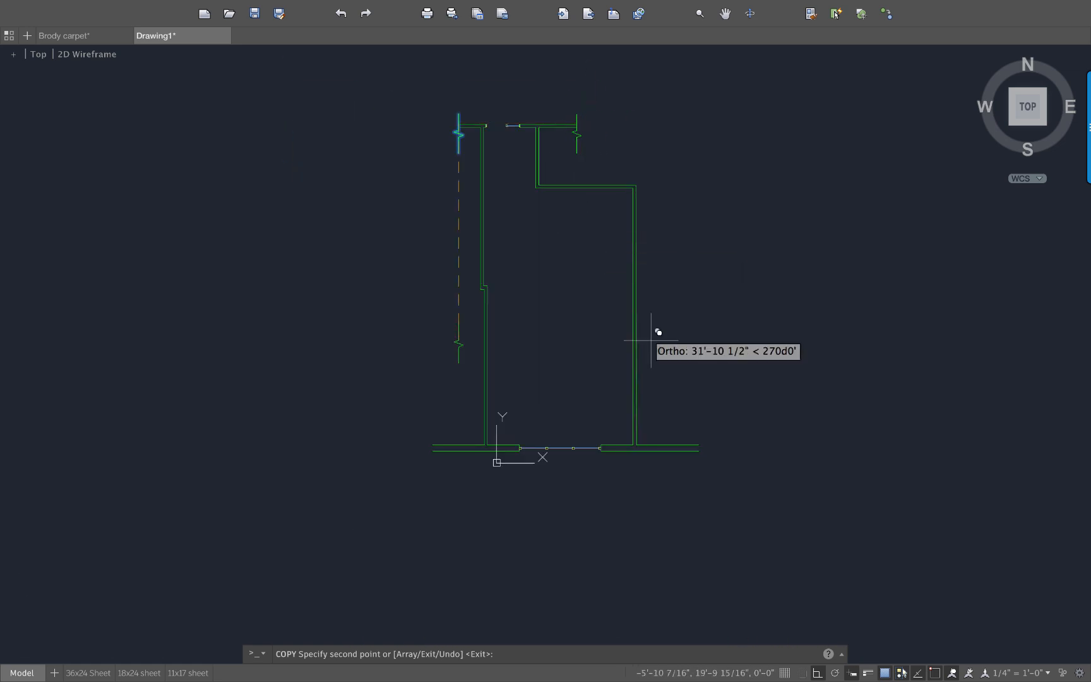
left_click(705, 446)
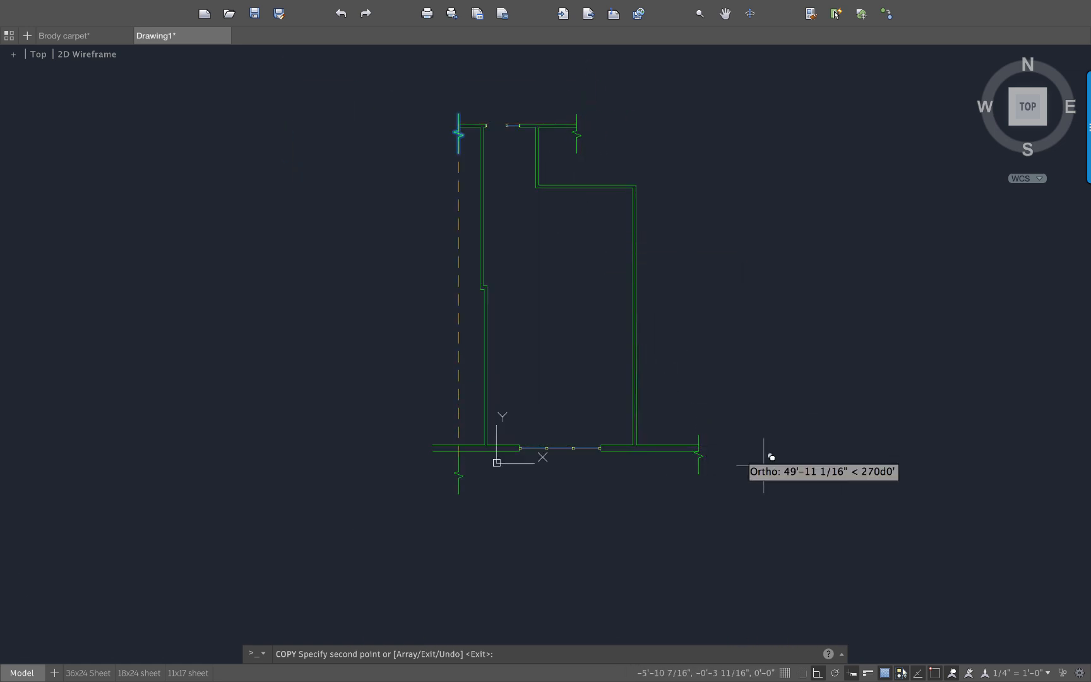
left_click(433, 447)
key("Escape")
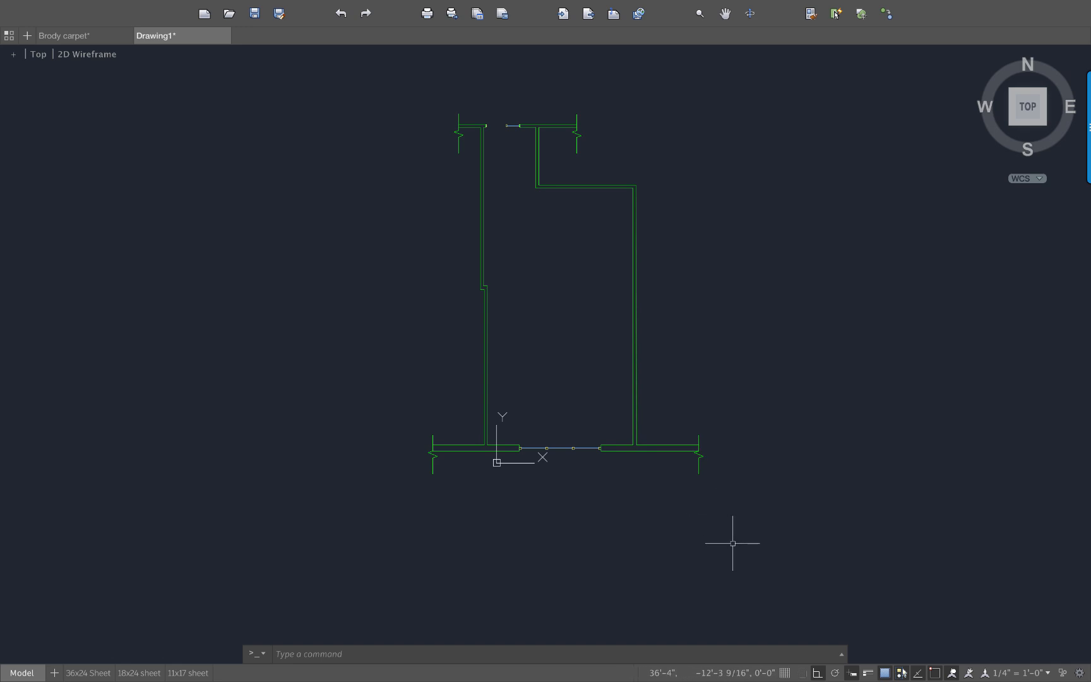
- Stretch the lower right wall end and its breakline about 6 feet inward, toward the room's right side wall
type("stretch")
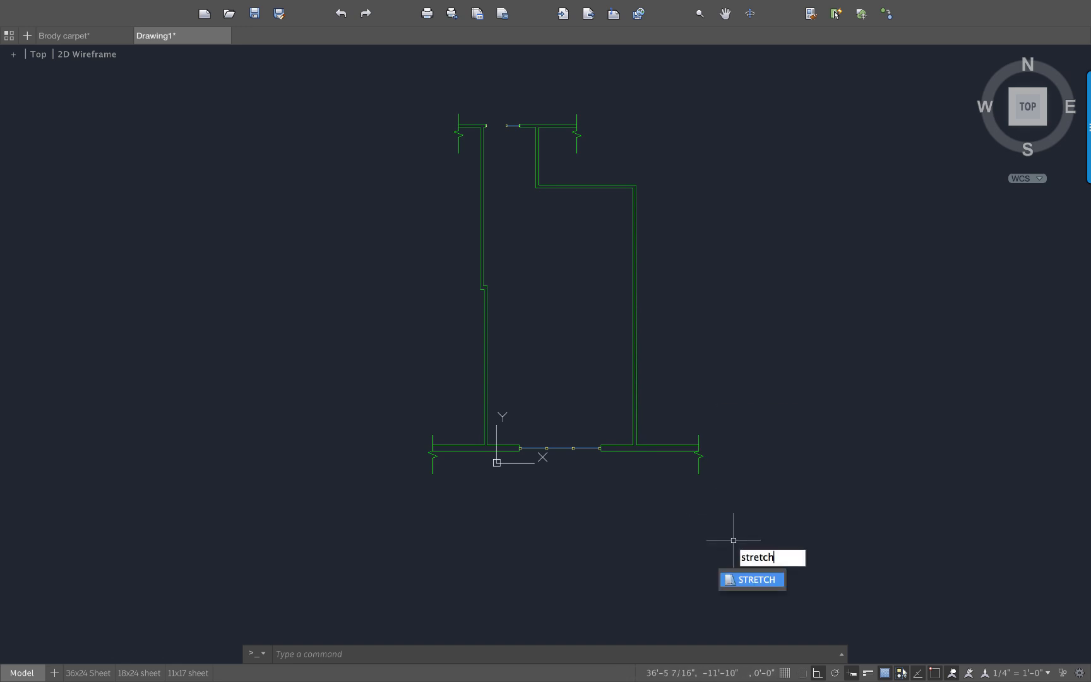
key("Return")
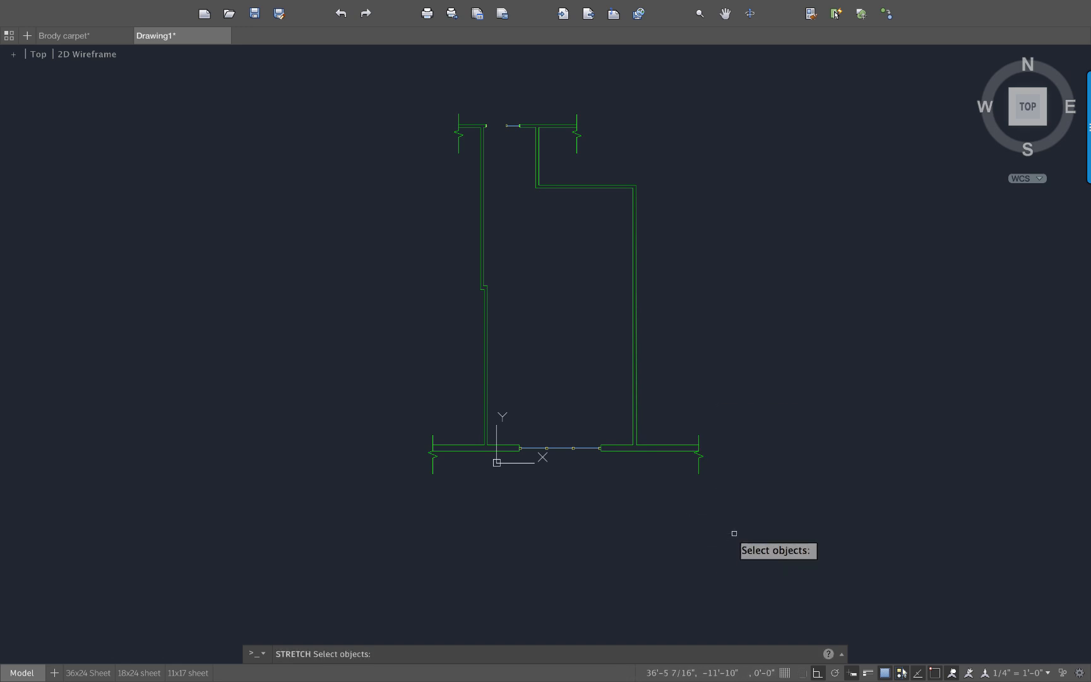
left_click(734, 399)
left_click(679, 508)
key("Return")
left_click(713, 510)
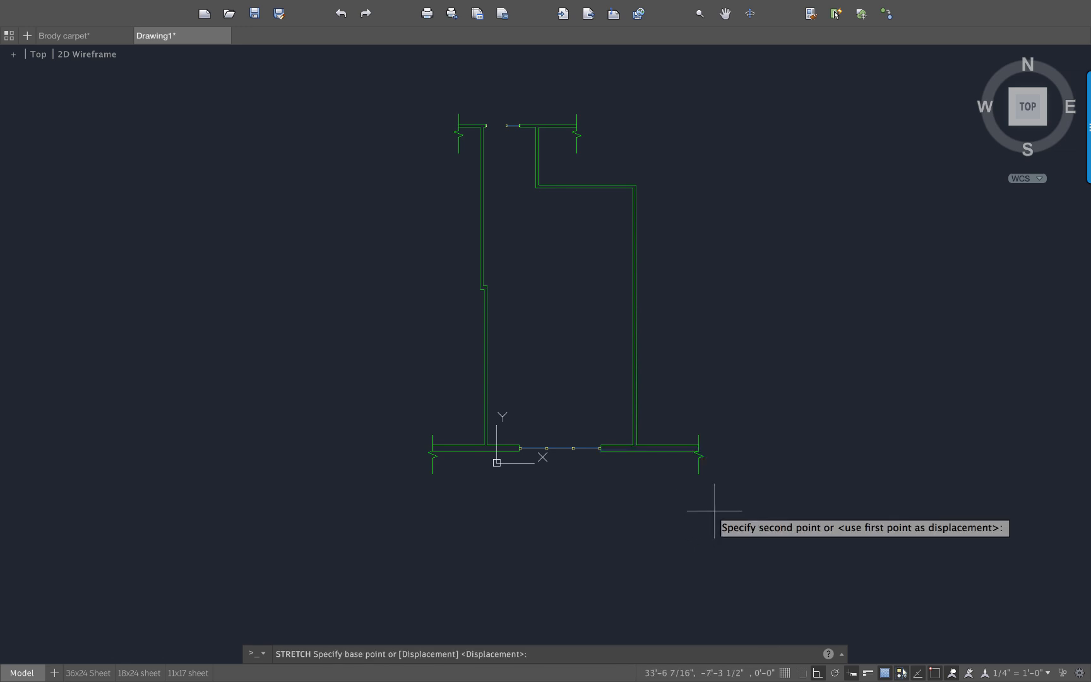
left_click(675, 509)
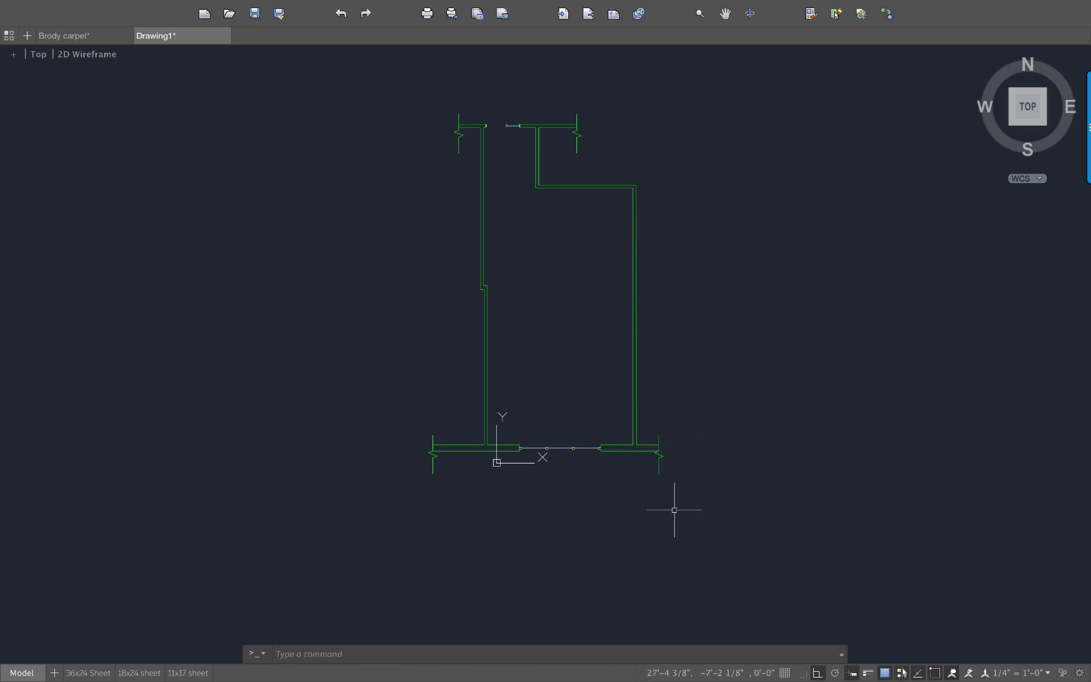
- Stretch the lower left wall end and its breakline about 6 feet inward, toward the room's left side wall
key("Return")
left_click(443, 408)
left_click(411, 524)
key("Return")
left_click(390, 523)
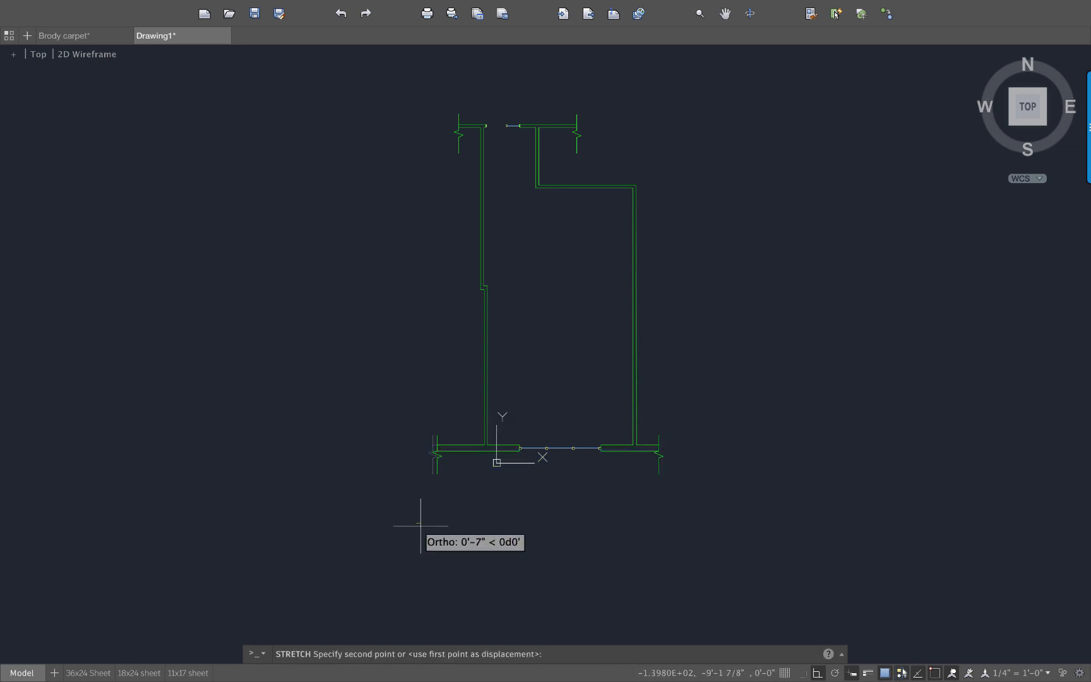
left_click(453, 534)
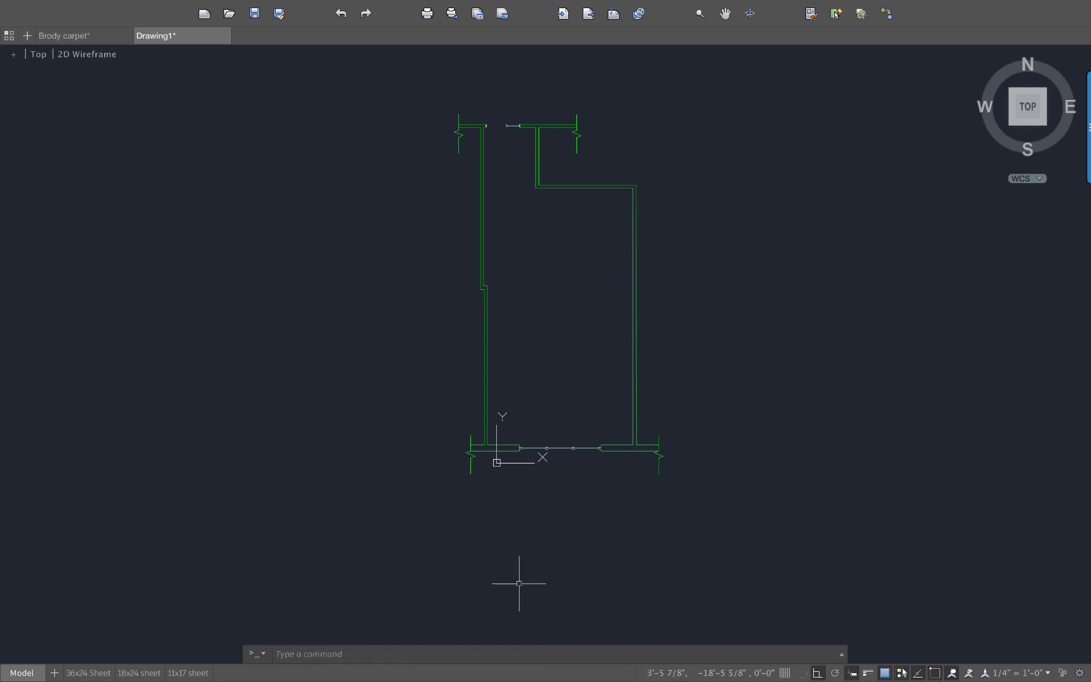
- Make the Door layer current for drawing at the upper doorway
scroll(536, 297, "up", 4)
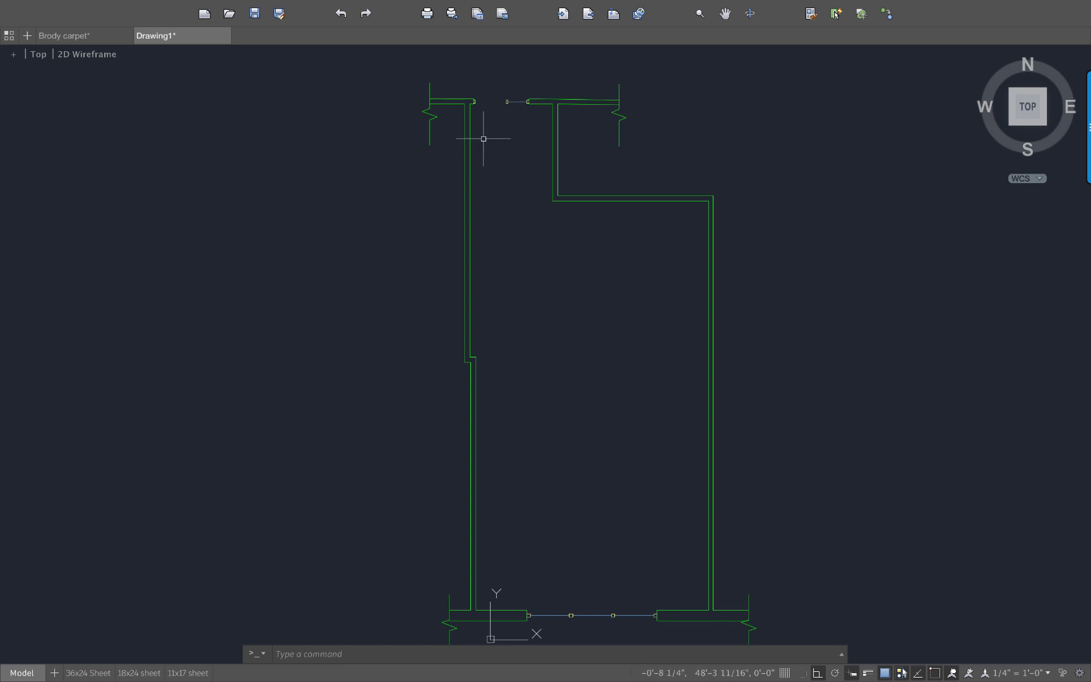
middle_click_drag(487, 139, 519, 197)
scroll(519, 202, "up", 5)
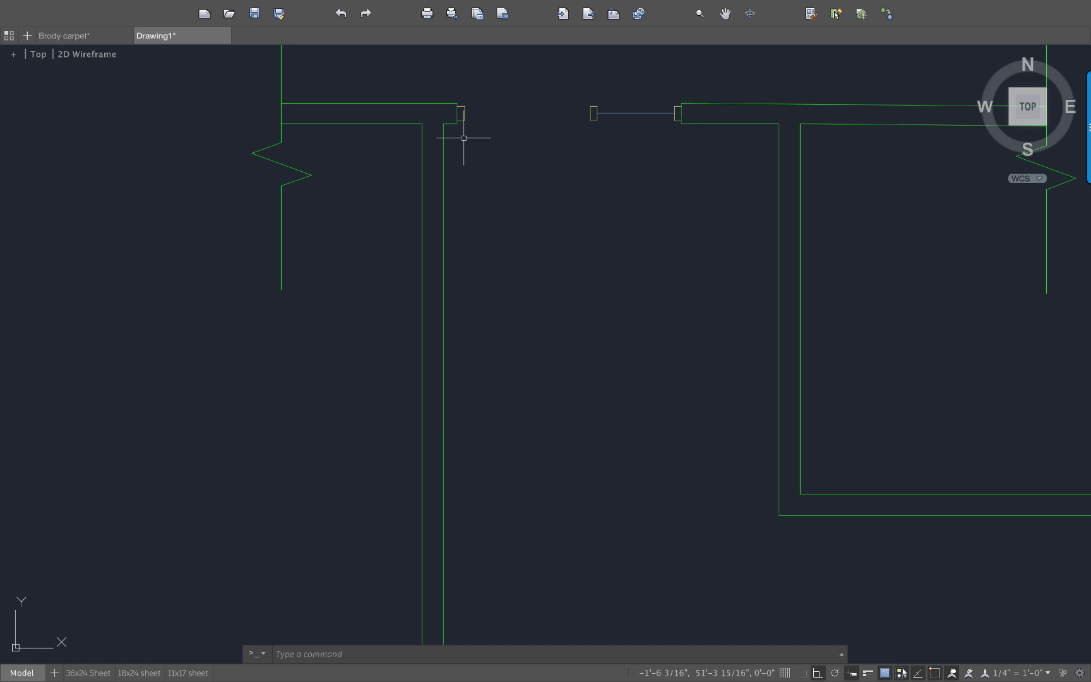
key("super+4")
scroll(278, 294, "up", 1)
scroll(277, 295, "up", 10)
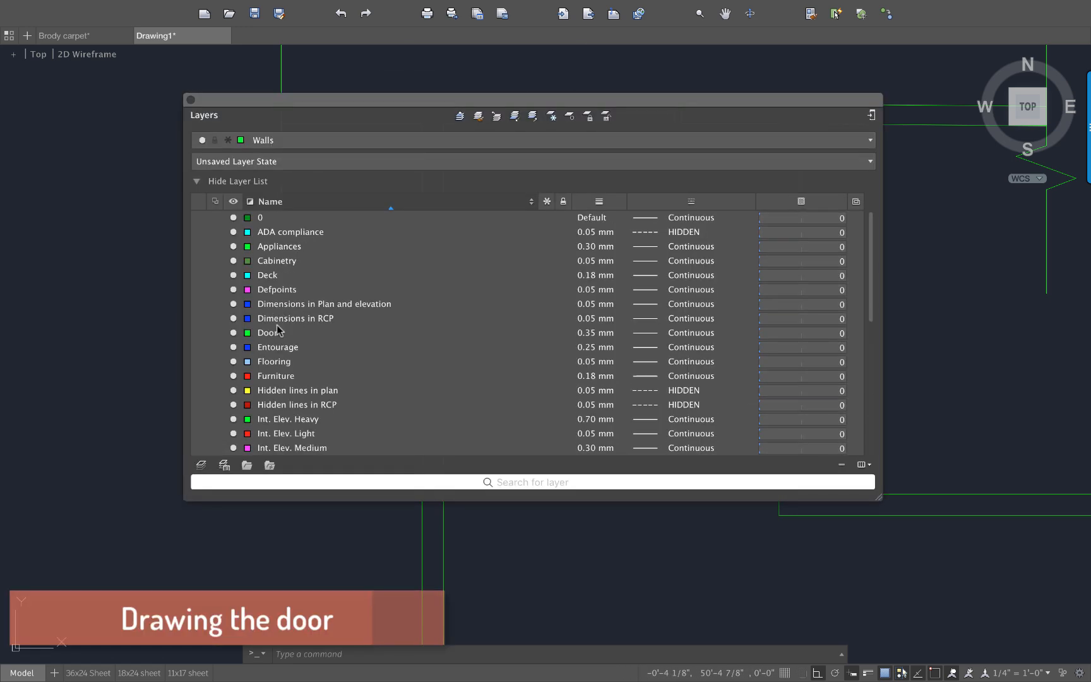
left_click(272, 333)
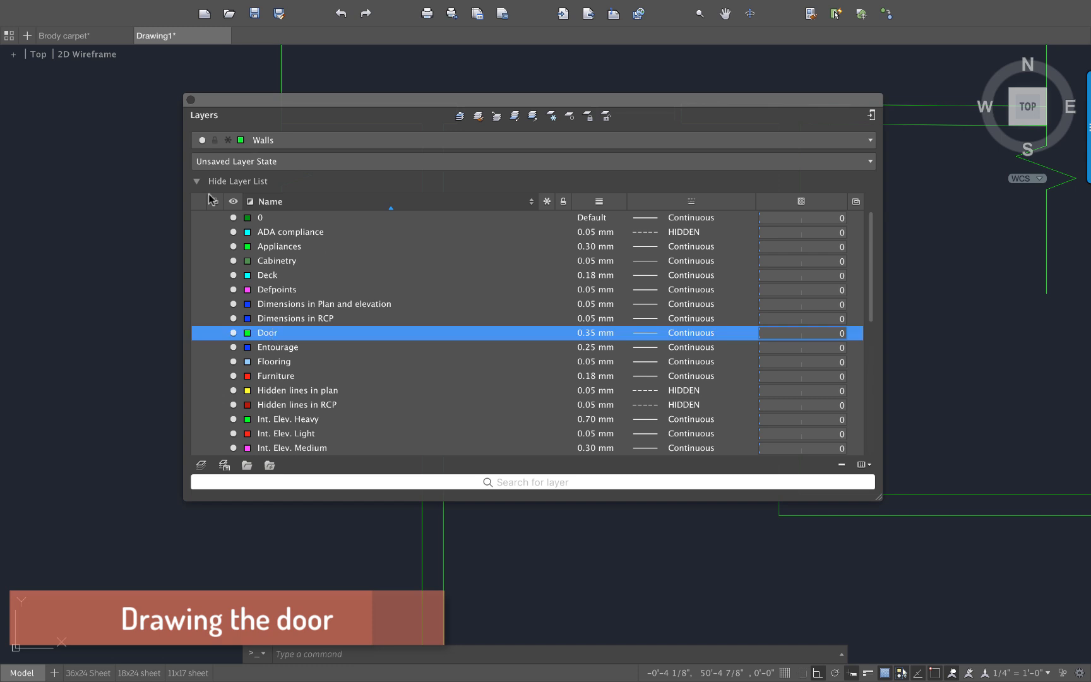
left_click(190, 100)
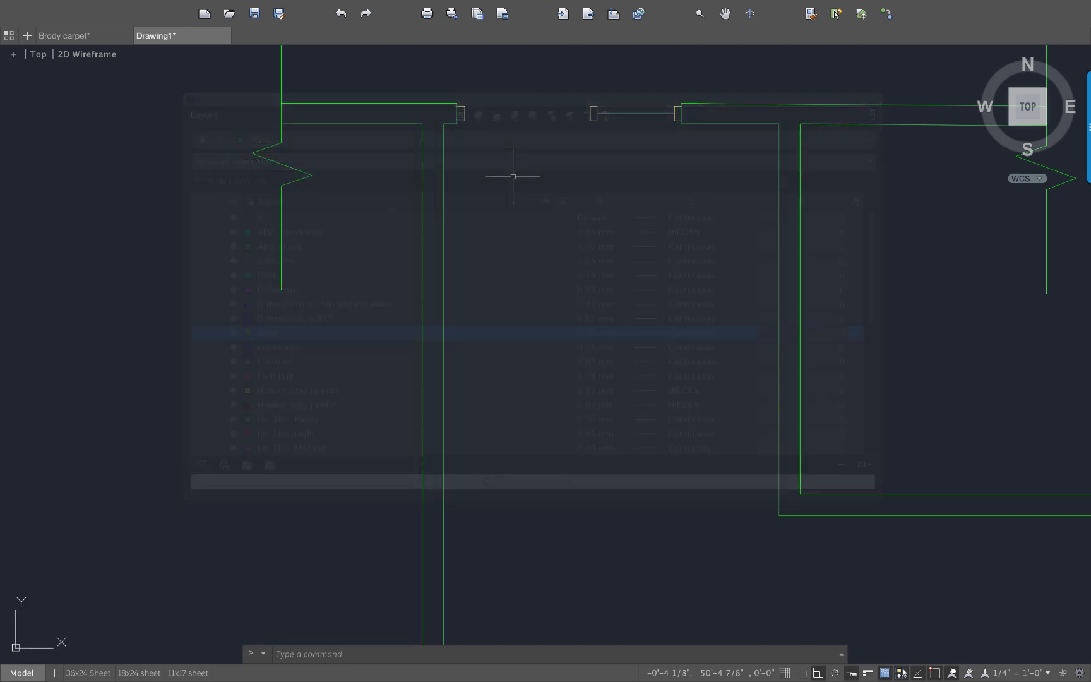
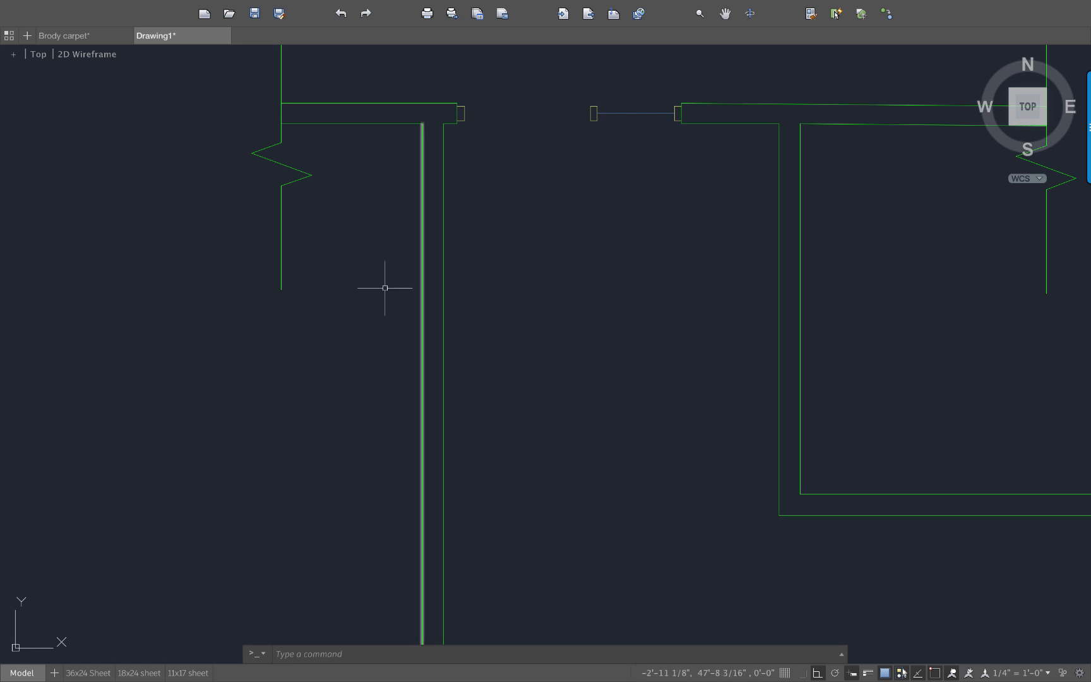
- Draw a 2-inch by 3-foot rectangle as the open door leaf, extending down into the room from the left jamb's lower right corner
scroll(486, 120, "up", 4)
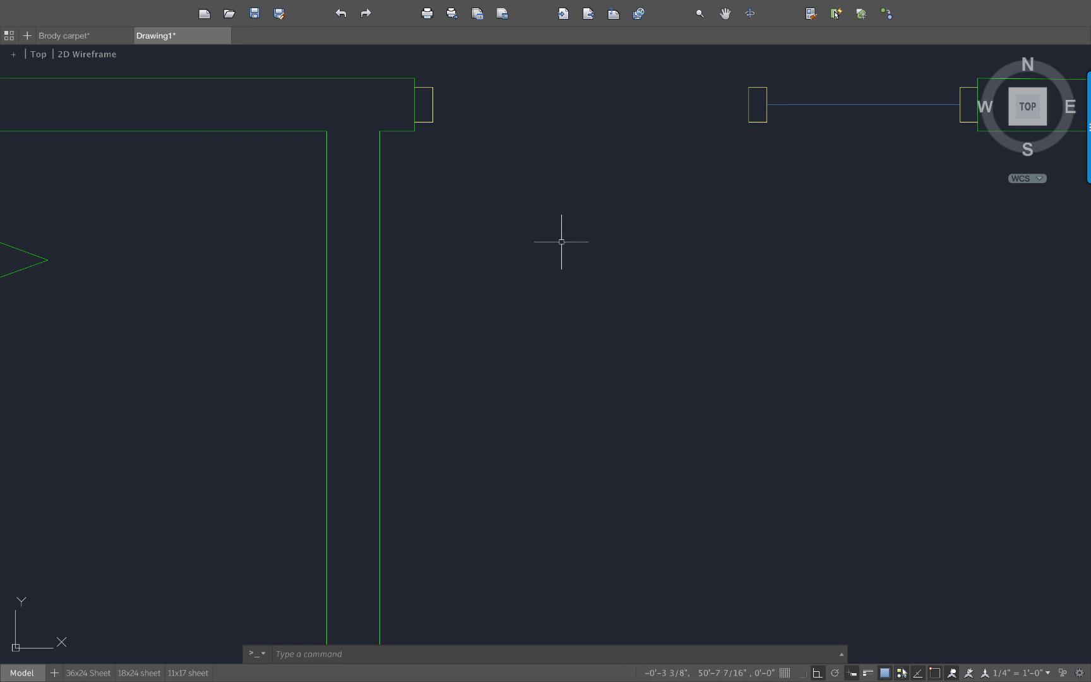
type("rect")
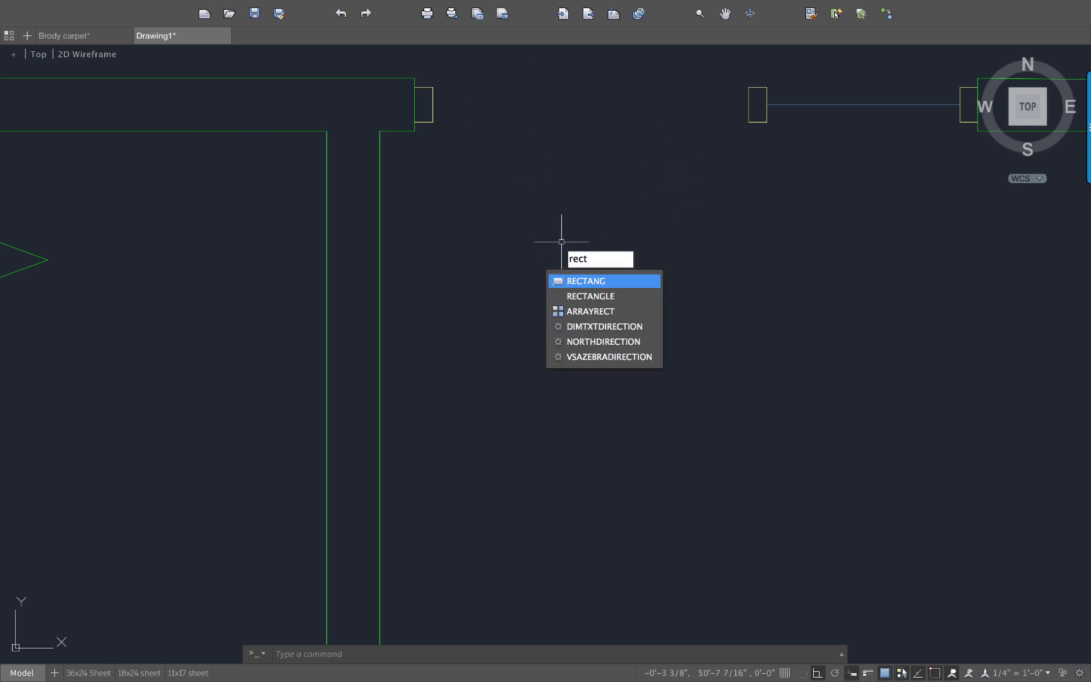
key("Return")
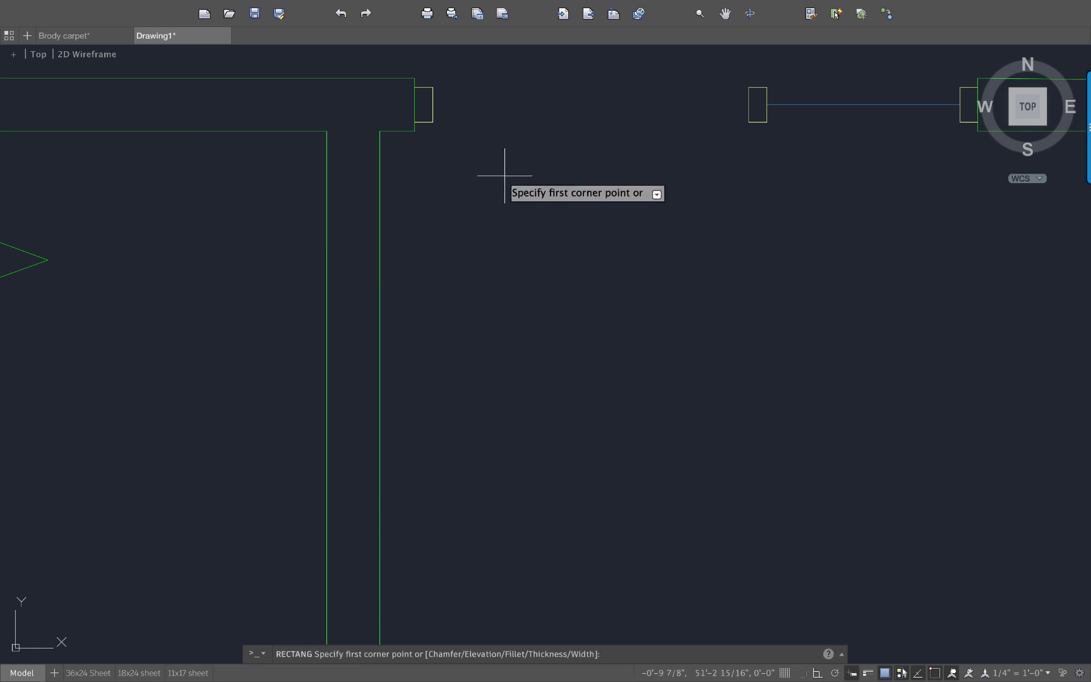
left_click(432, 122)
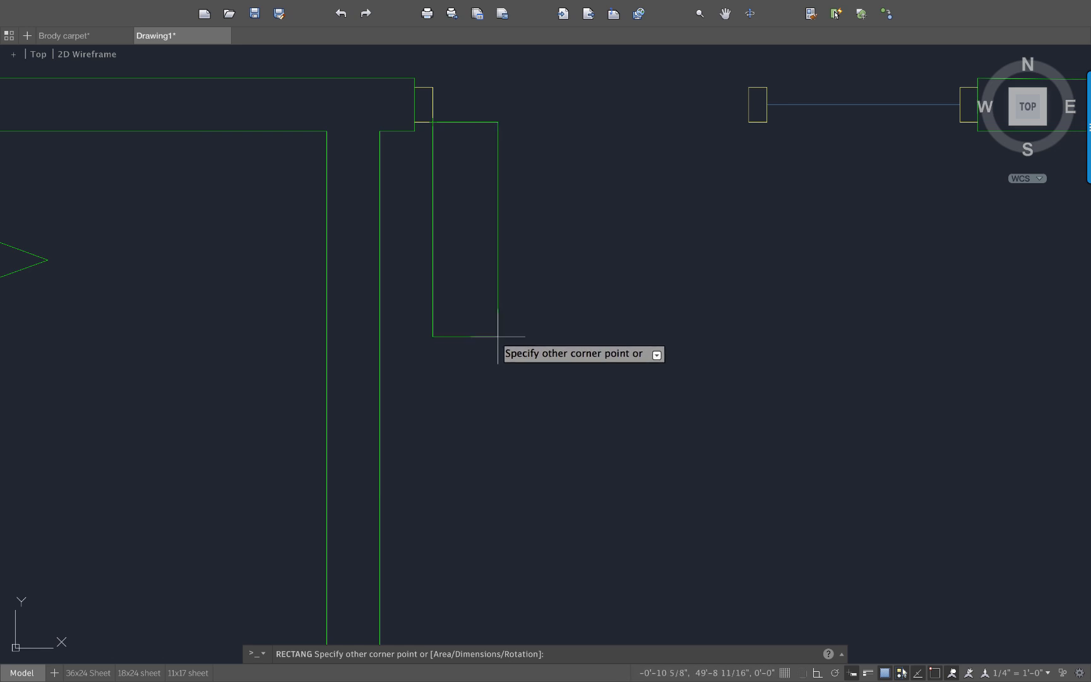
type("d")
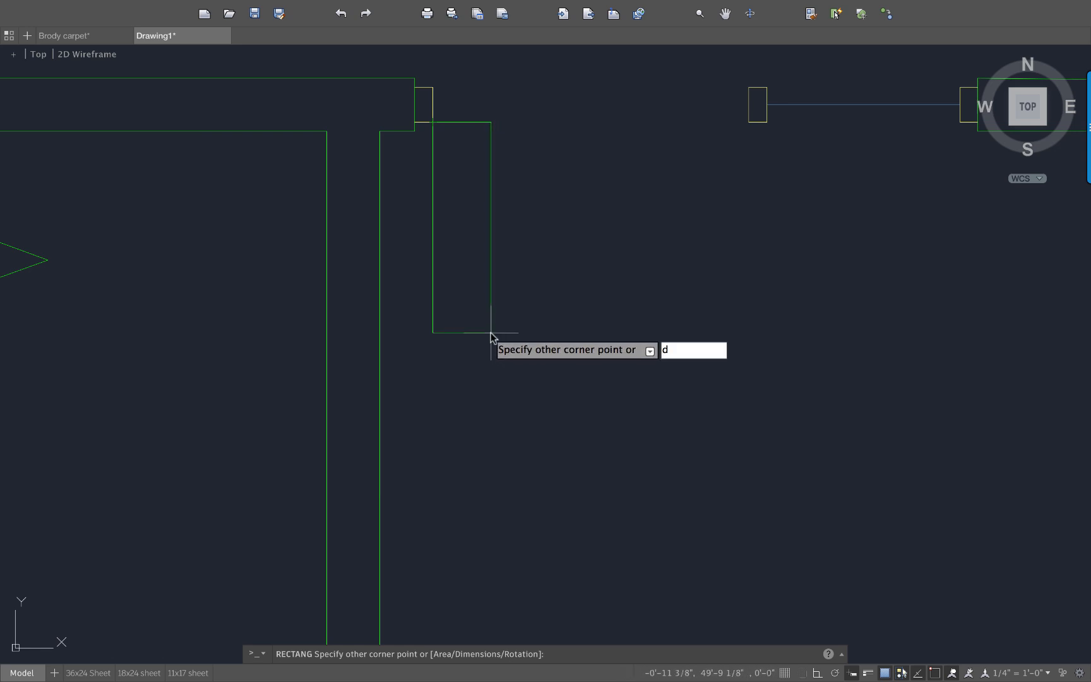
key("Return")
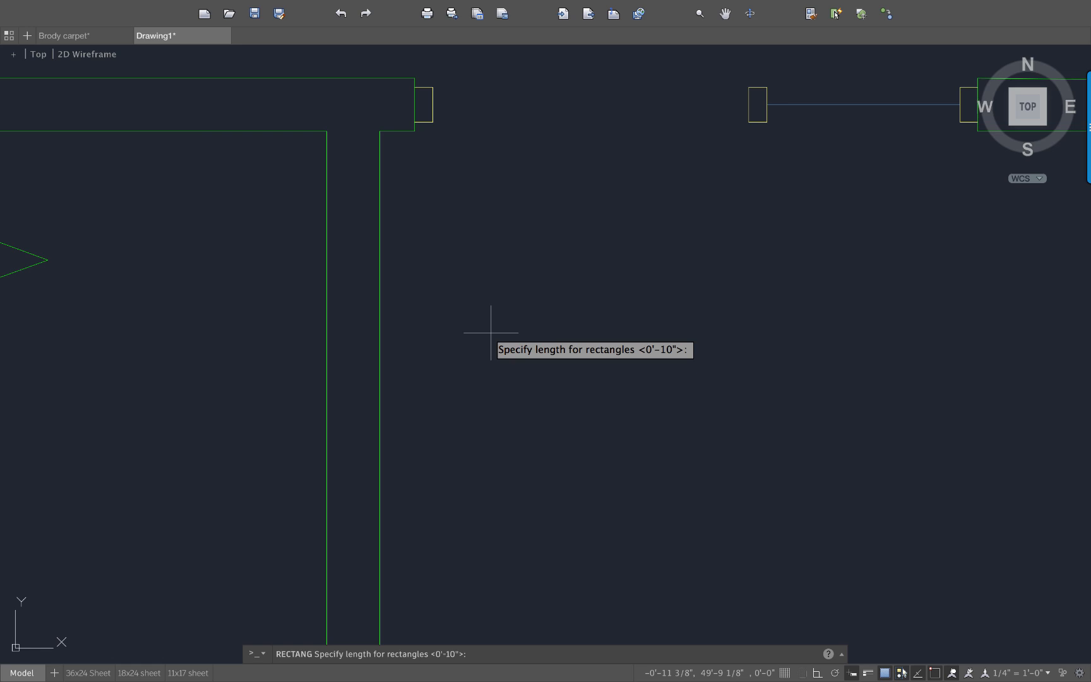
type("2")
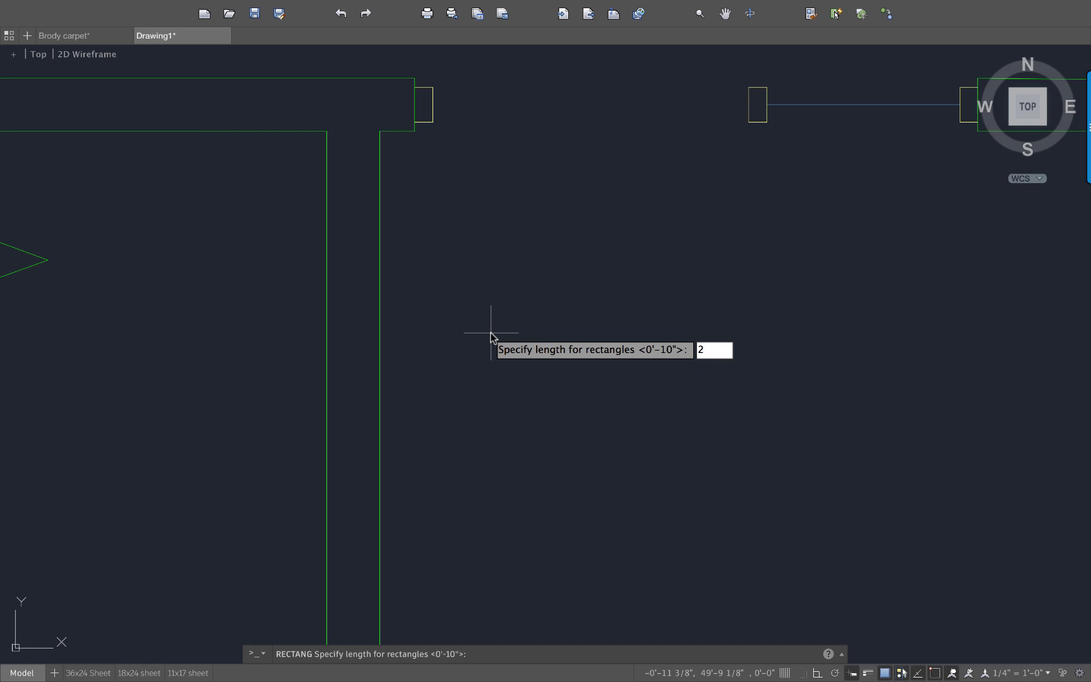
key("Return")
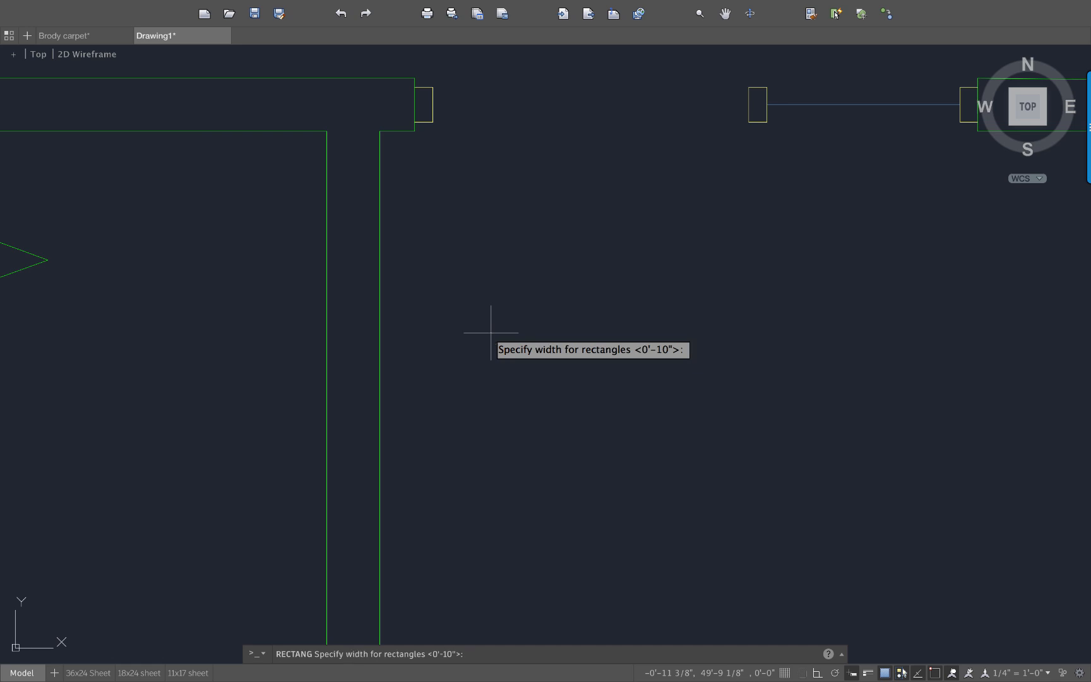
type("3'")
key("Return")
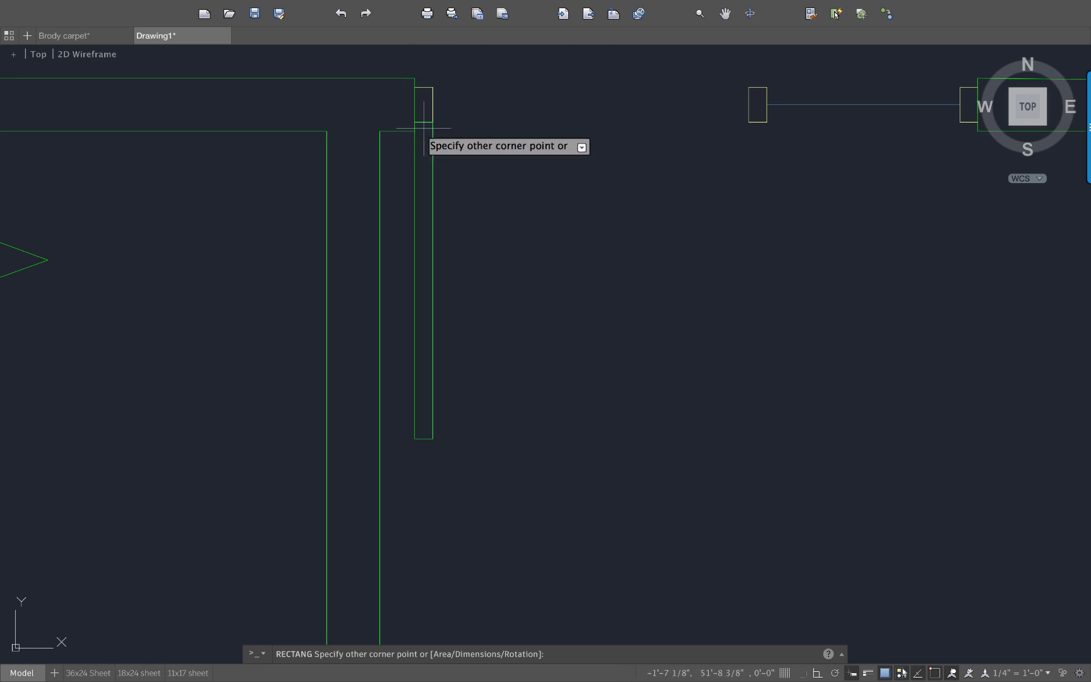
left_click(499, 262)
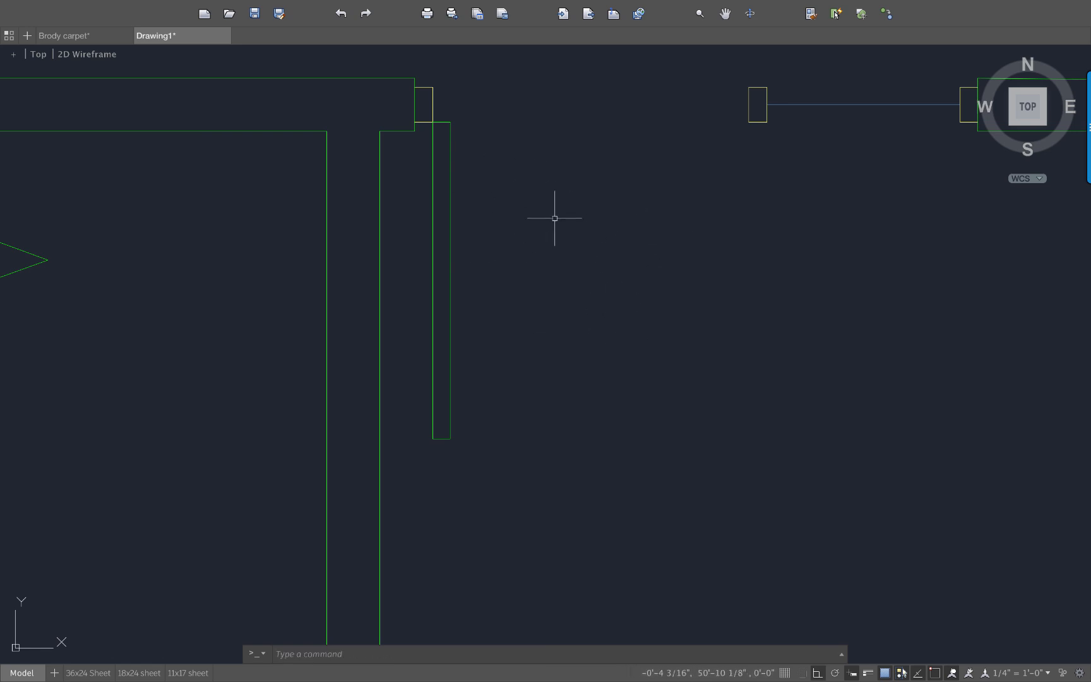
- Change the Door layer's color to index color 105
type("layer")
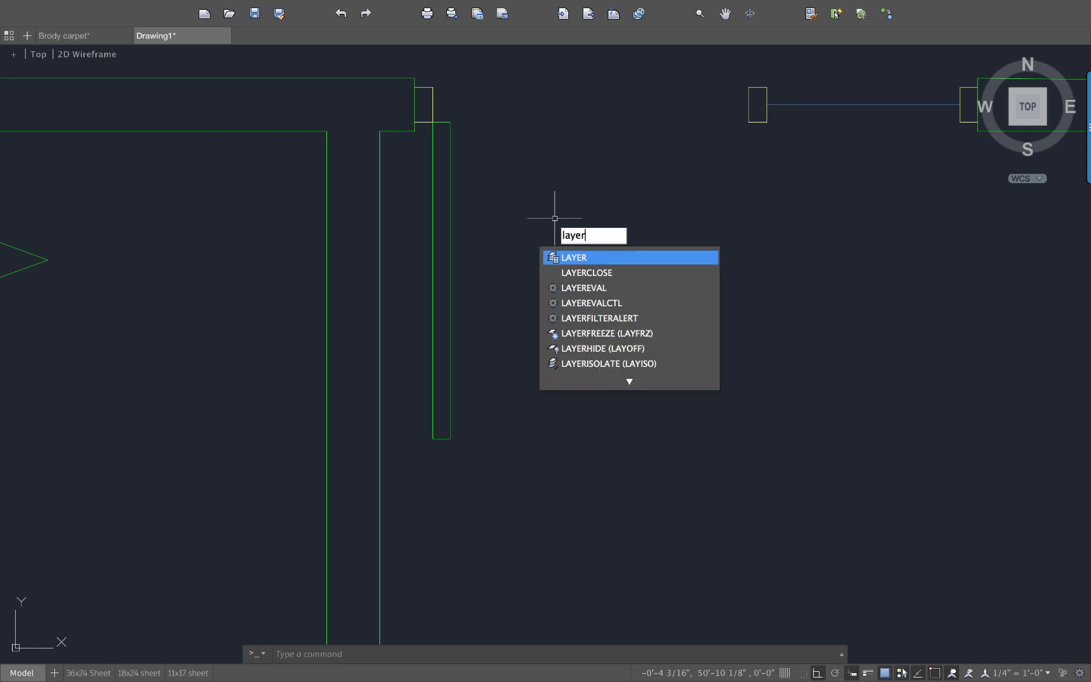
key("Return")
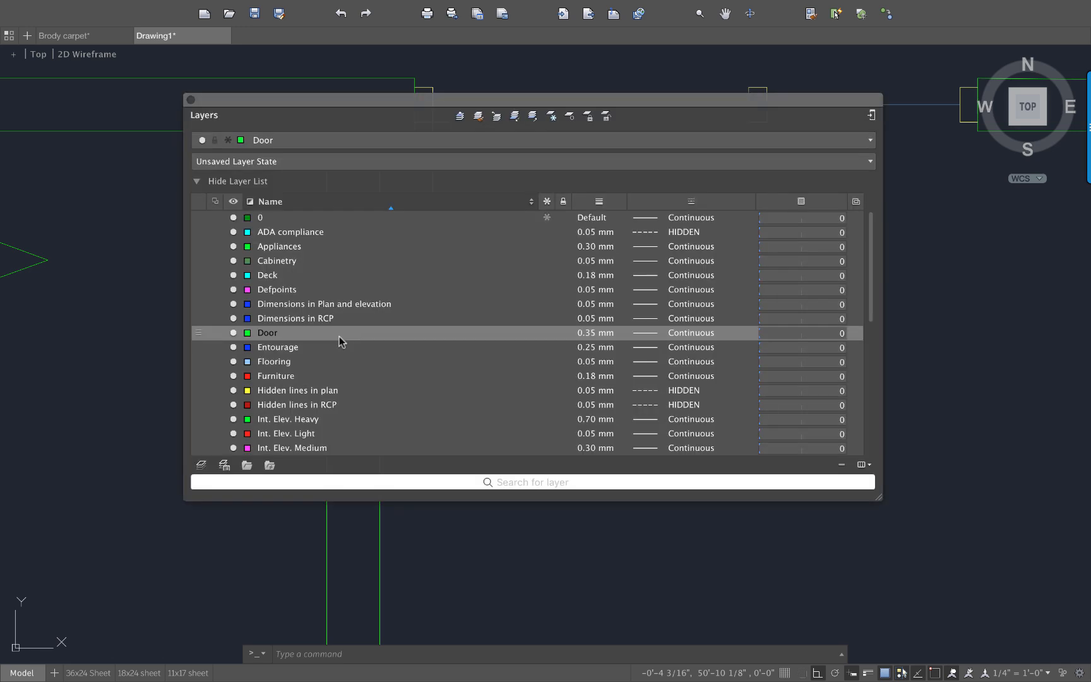
left_click(248, 333)
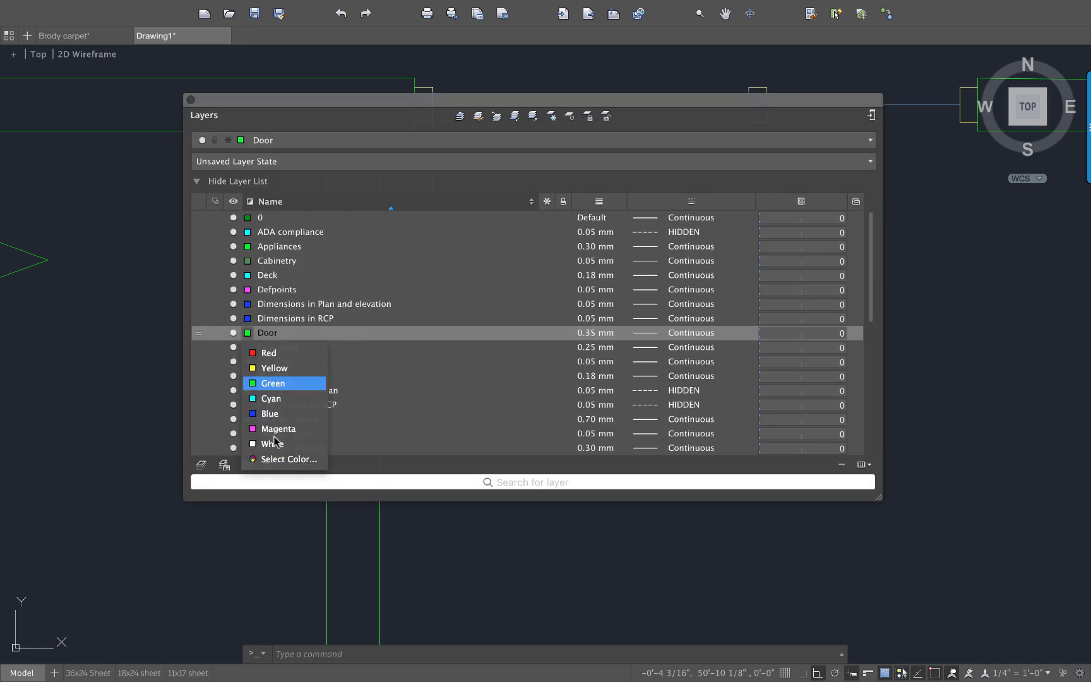
left_click(284, 459)
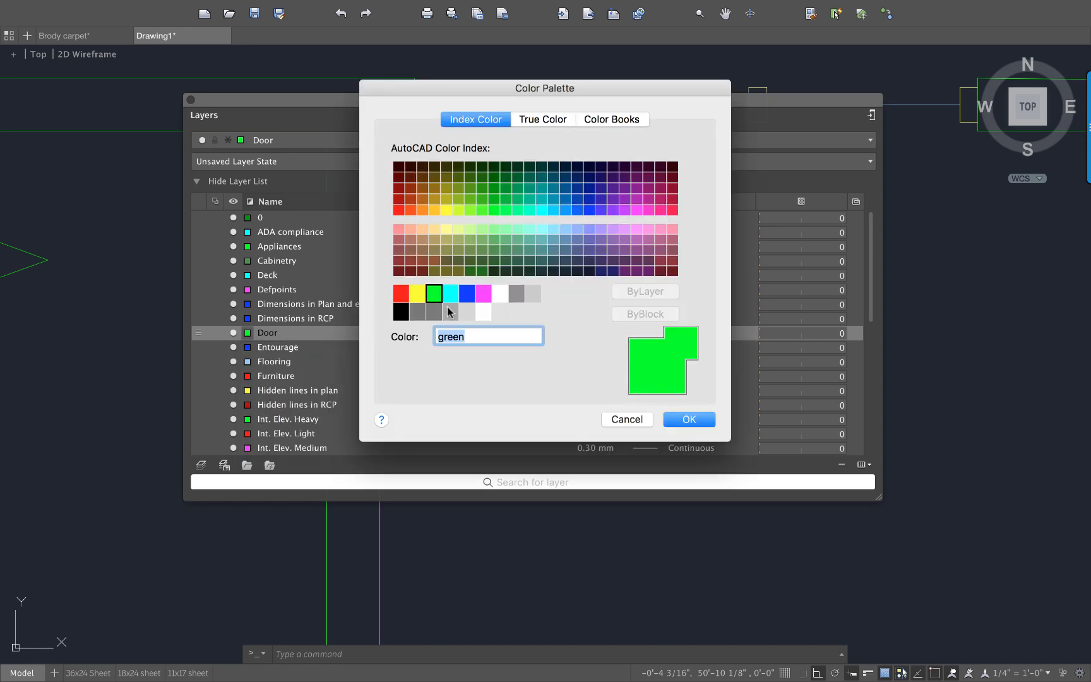
left_click(506, 250)
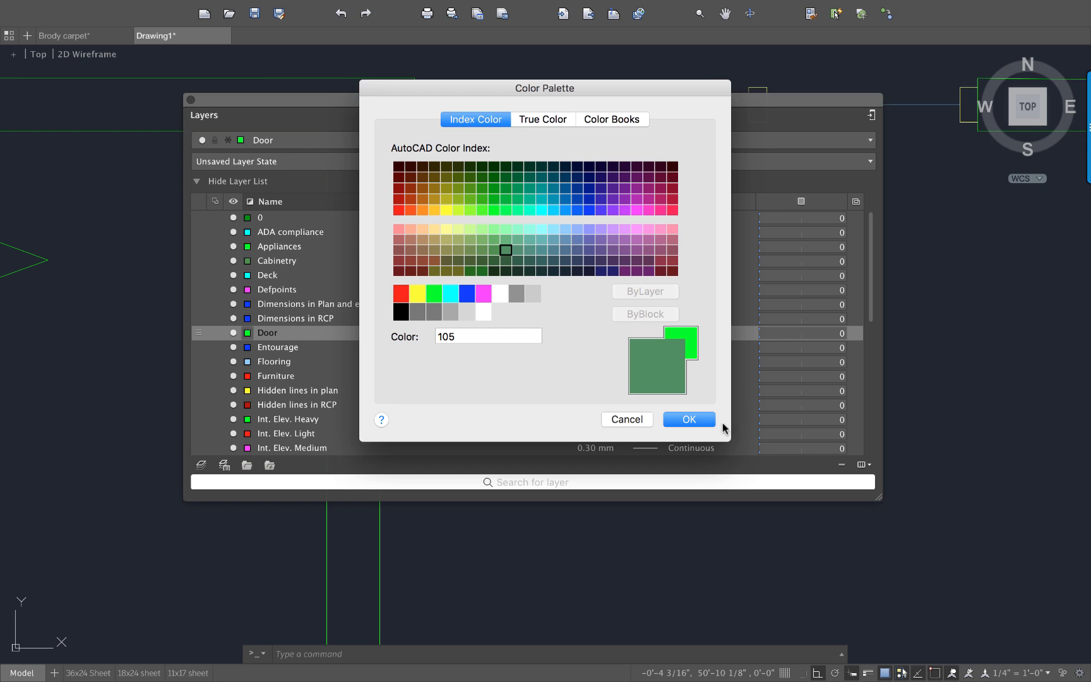
left_click(700, 420)
key("super+4")
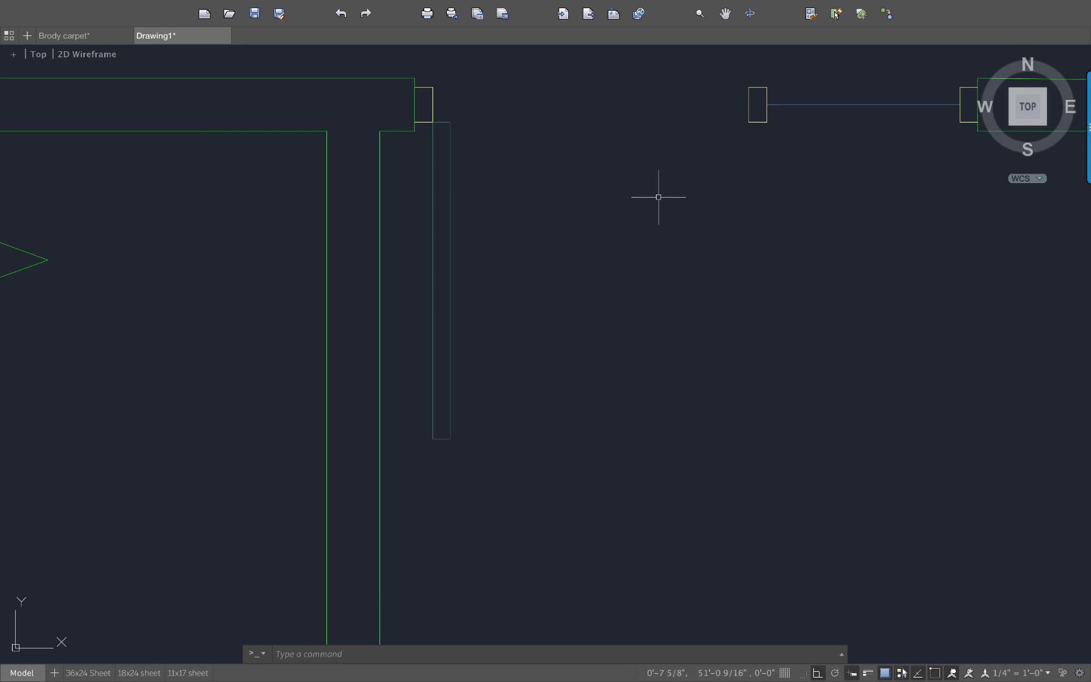
- Draw a three-point arc for the door swing from the leaf's lower right corner to the right jamb's lower left corner
type("arc")
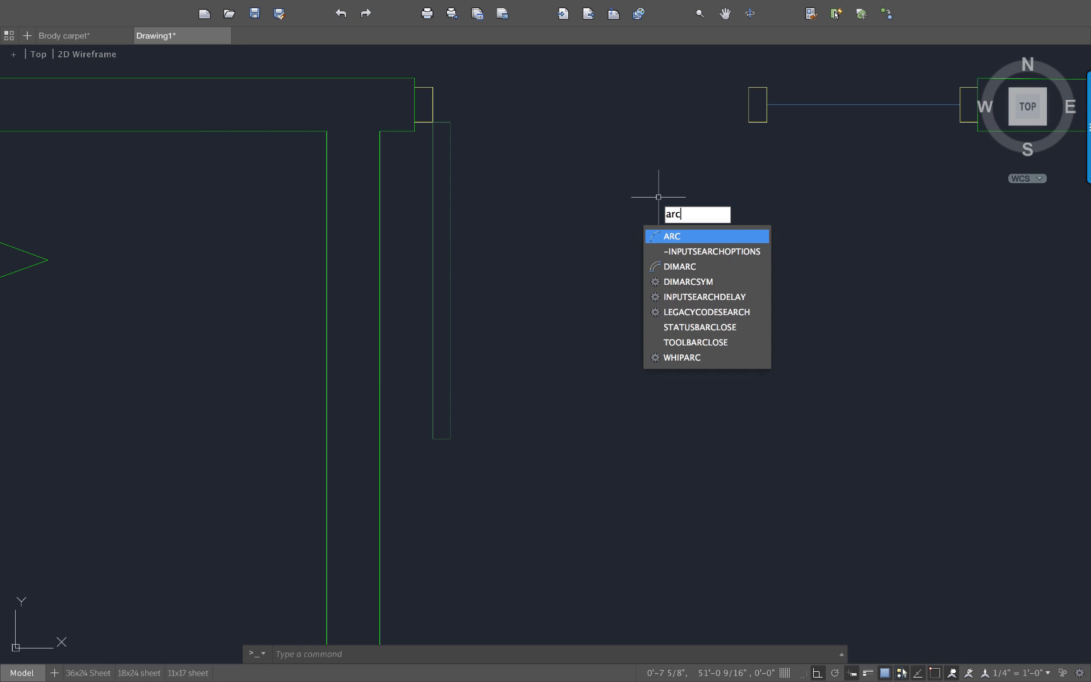
key("Return")
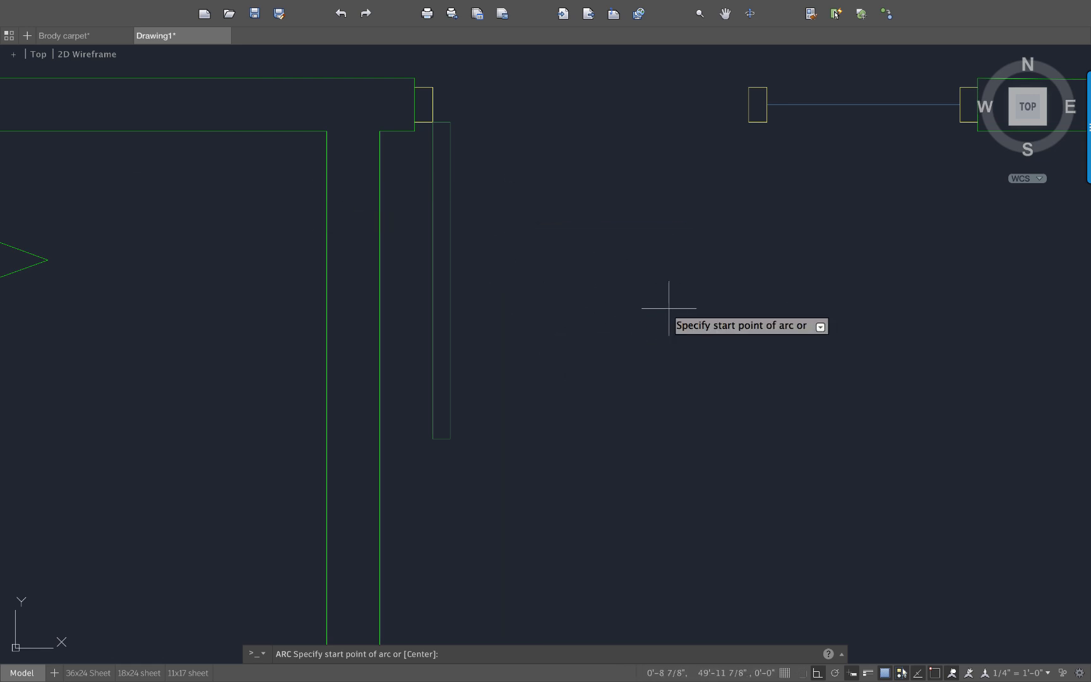
left_click(450, 438)
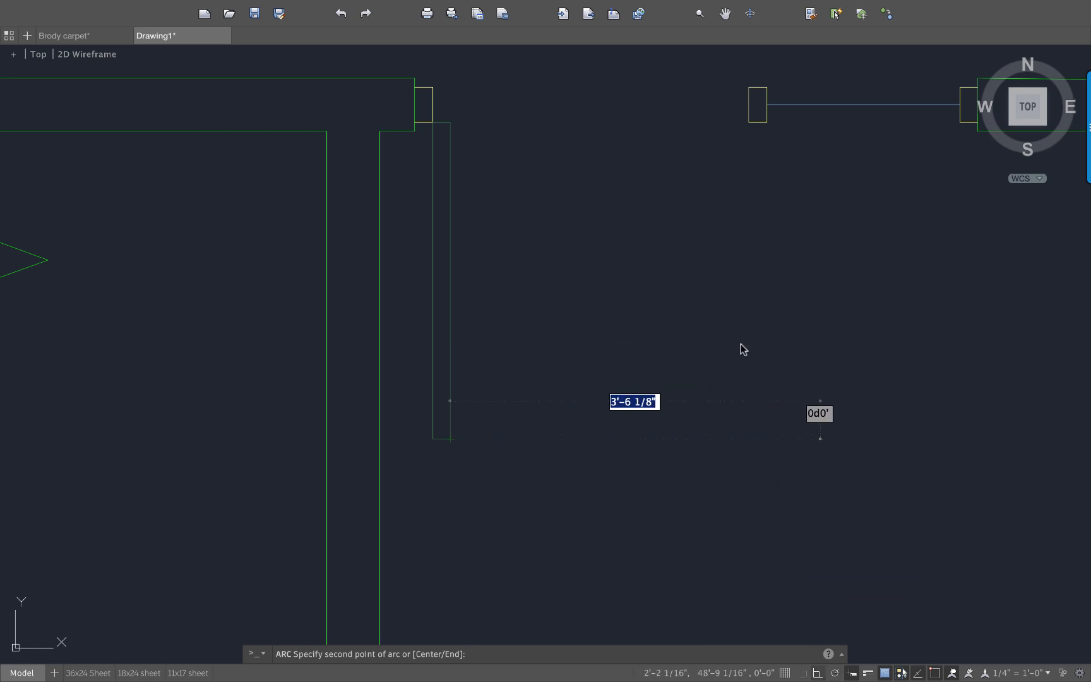
left_click(673, 301)
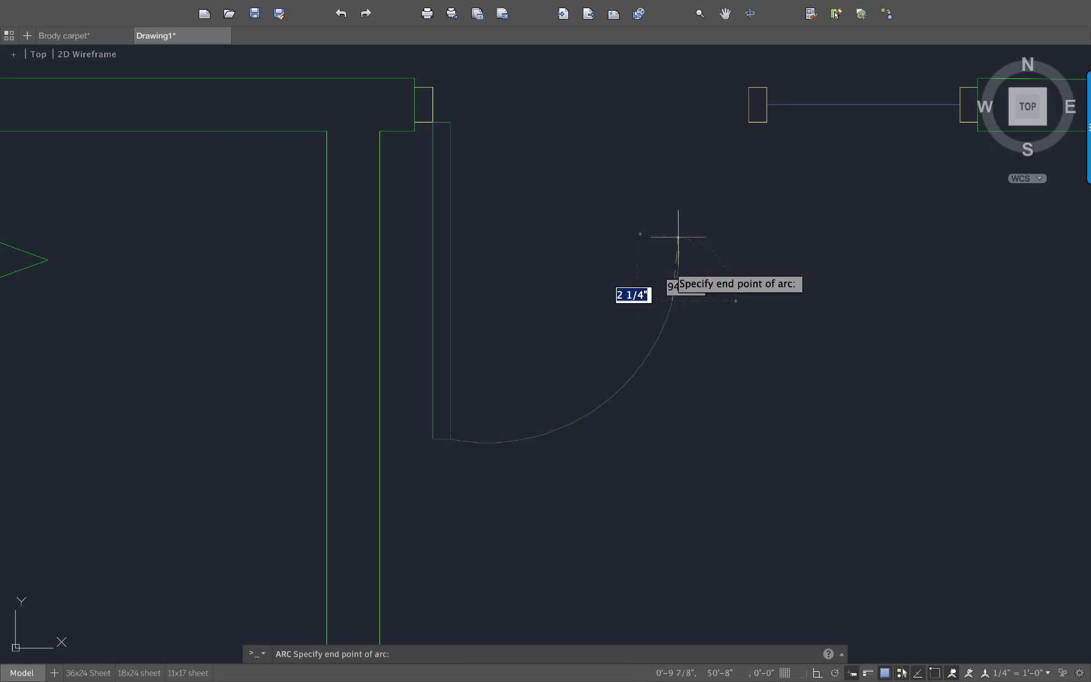
left_click(749, 122)
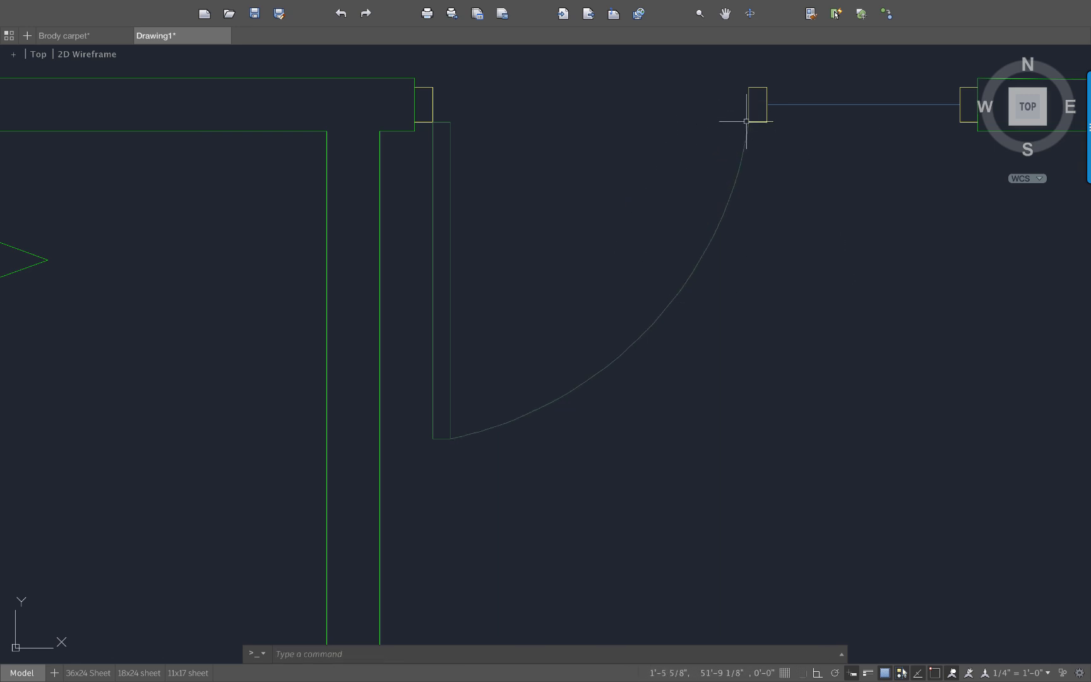
- Stretch the door swing arc's midpoint outward to form about a quarter circle with a radius of about 2'-11"
left_click(666, 310)
left_click(649, 329)
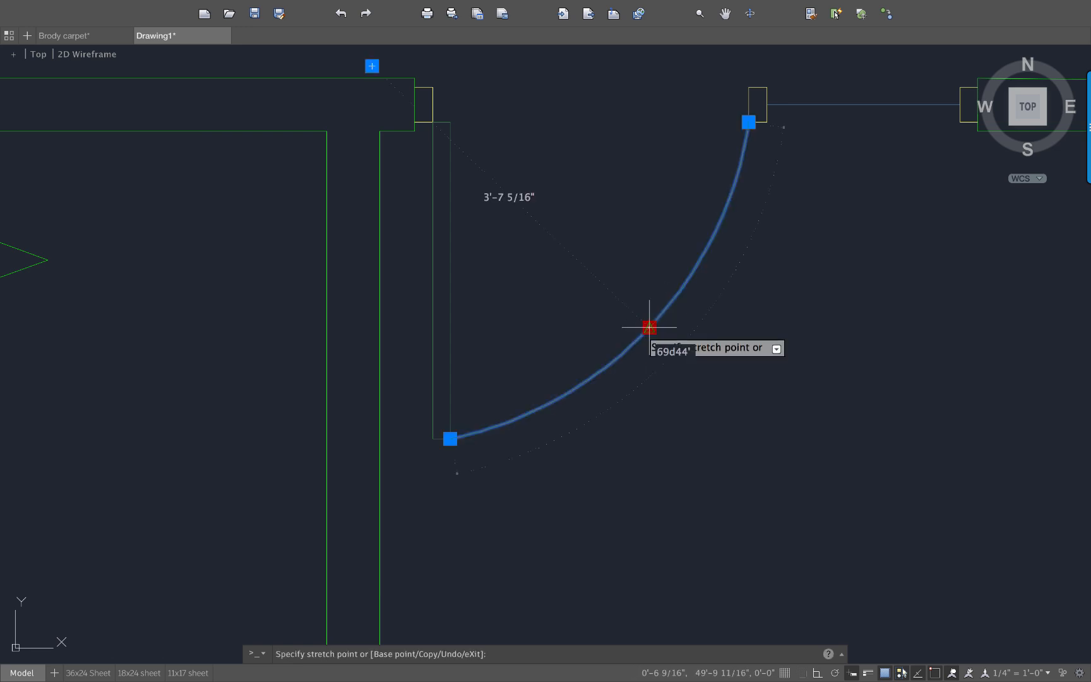
key("Down")
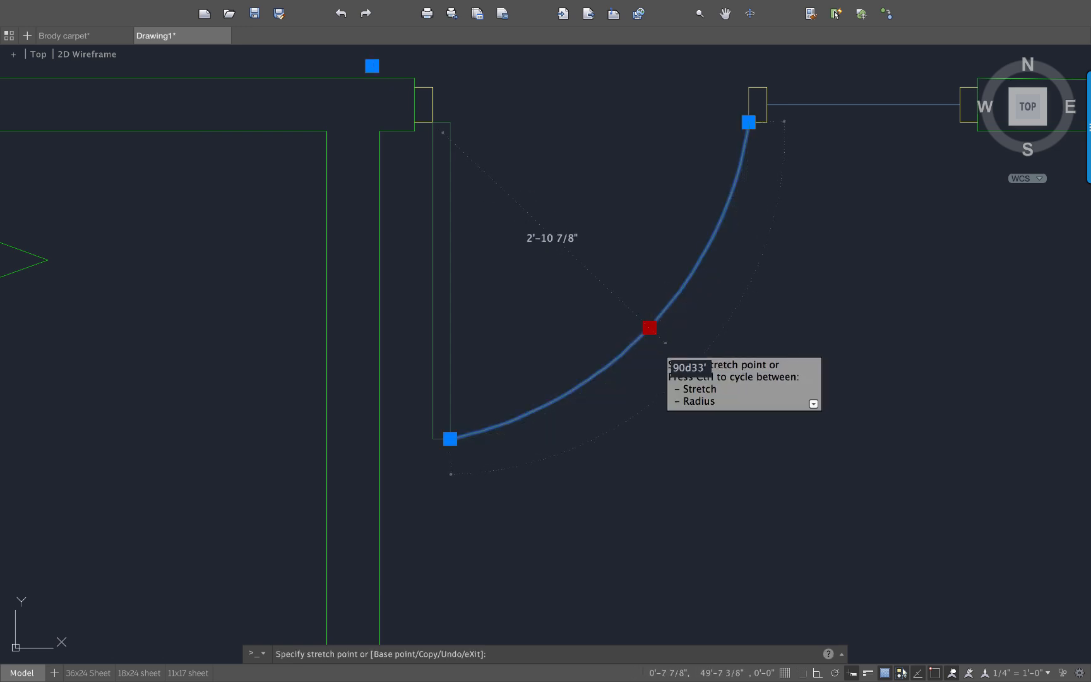
left_click(664, 344)
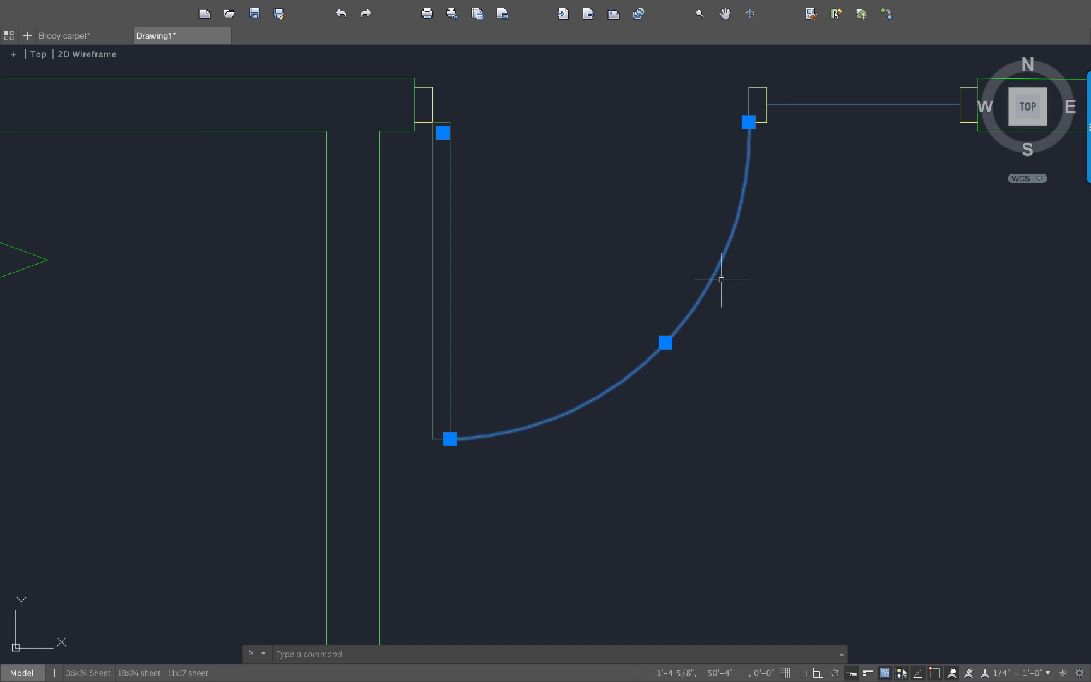
- Move the door swing arc to the "Hidden lines in plan" layer
right_click(610, 388)
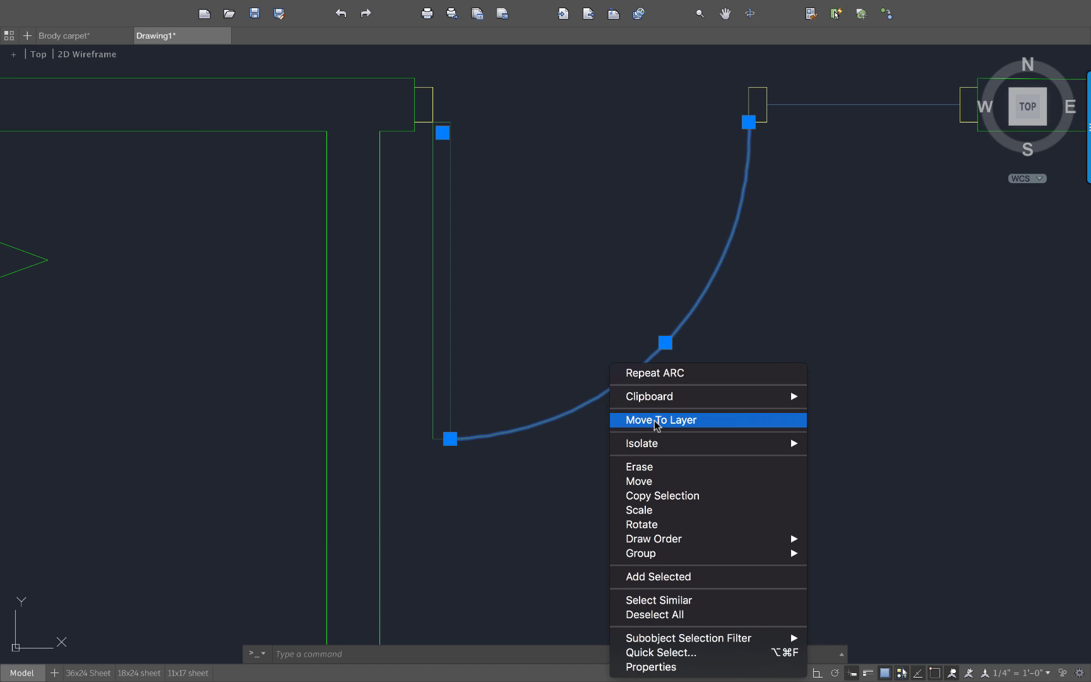
key("Return")
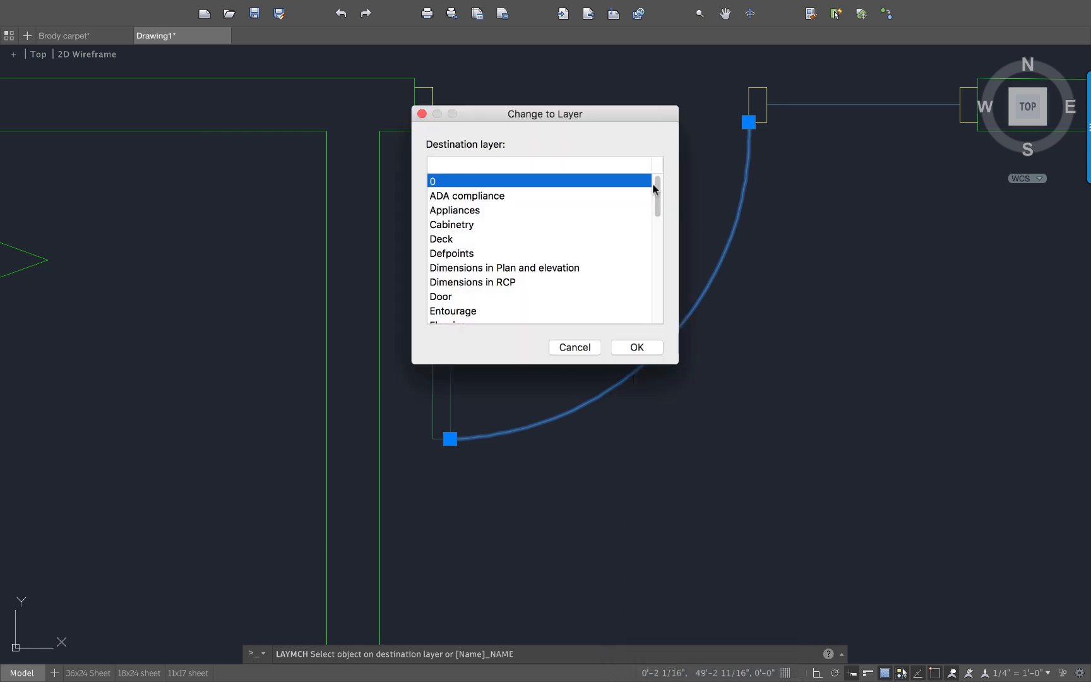
left_click_drag(655, 193, 661, 219)
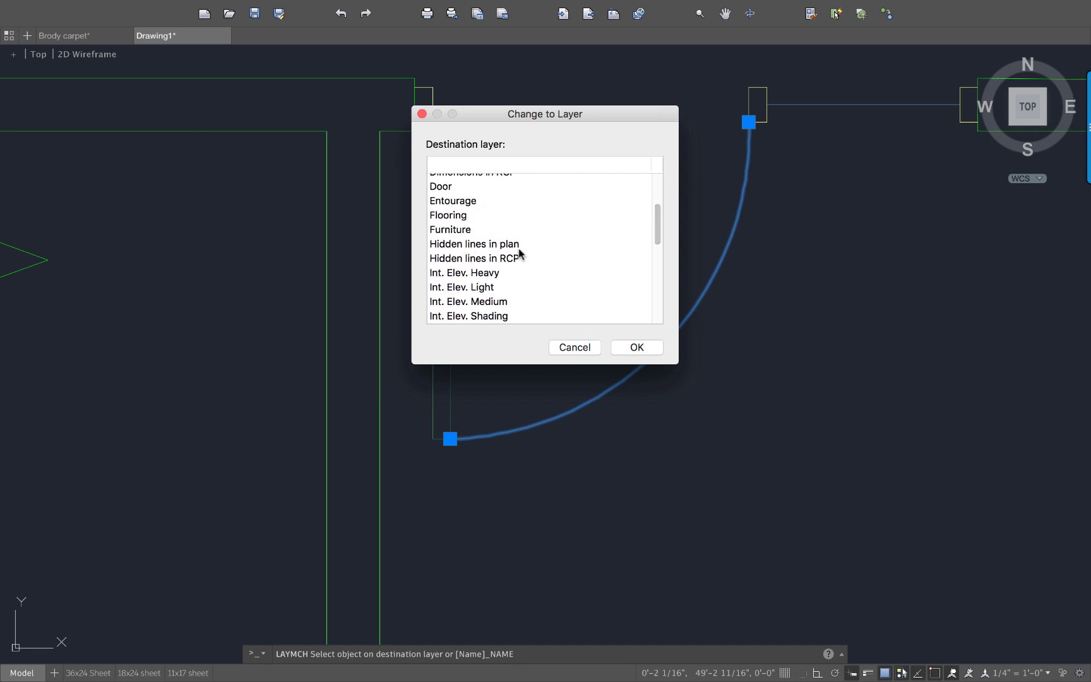
left_click(458, 246)
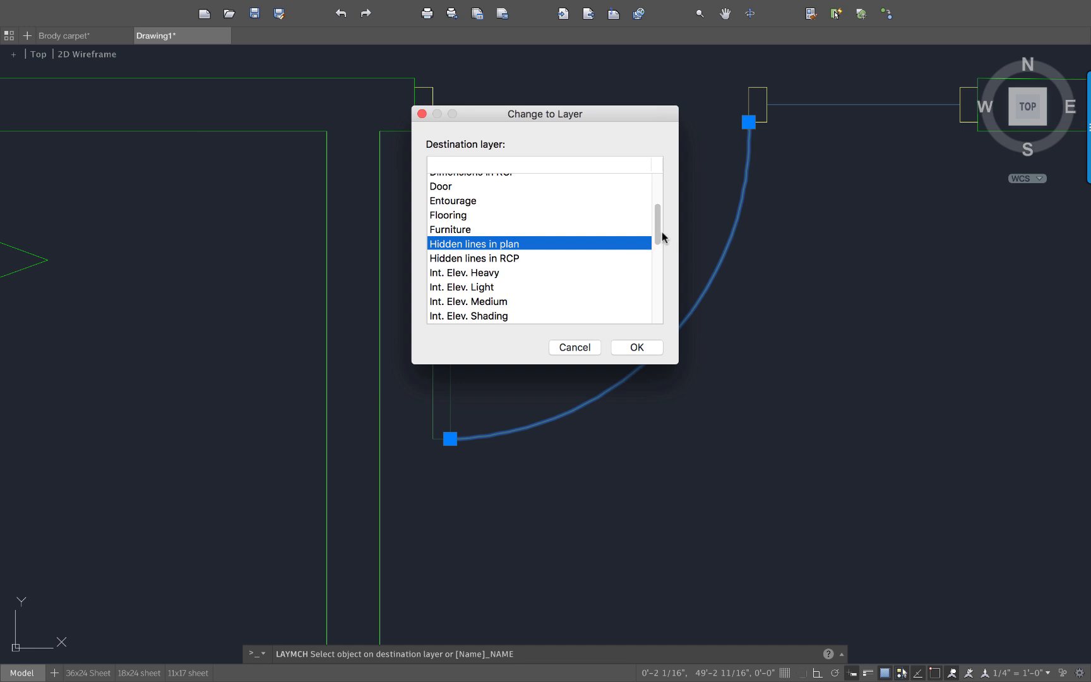
mouse_move(660, 253)
left_mouse_down()
mouse_move(685, 295)
mouse_move(681, 317)
mouse_move(673, 258)
left_mouse_up()
scroll(673, 255, "down", 3)
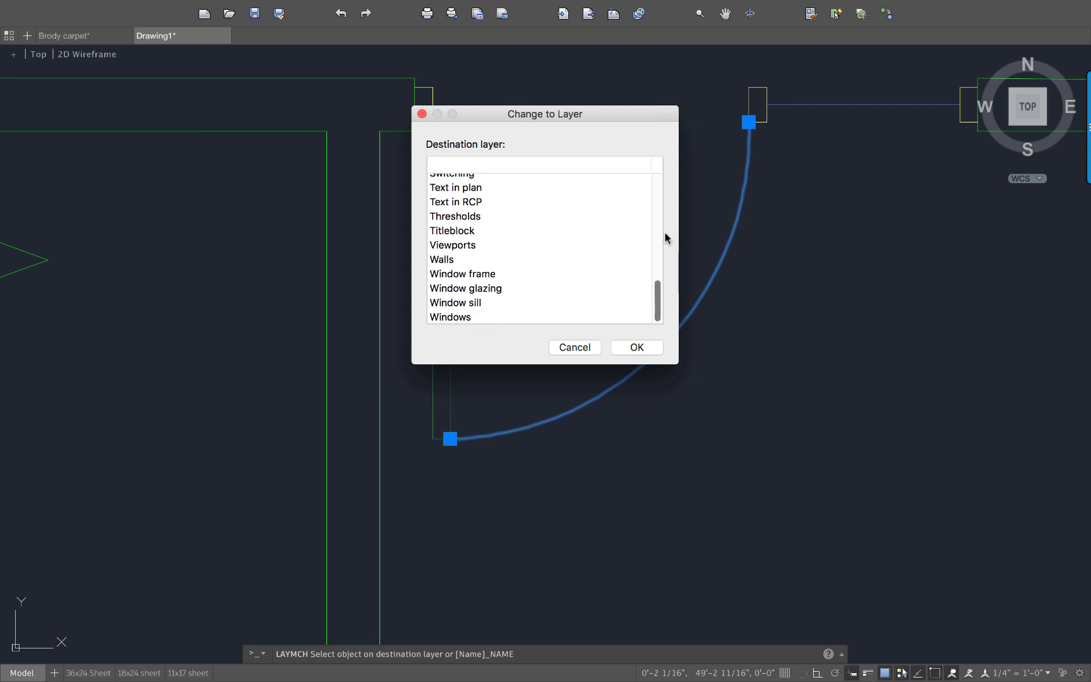
scroll(553, 270, "up", 10)
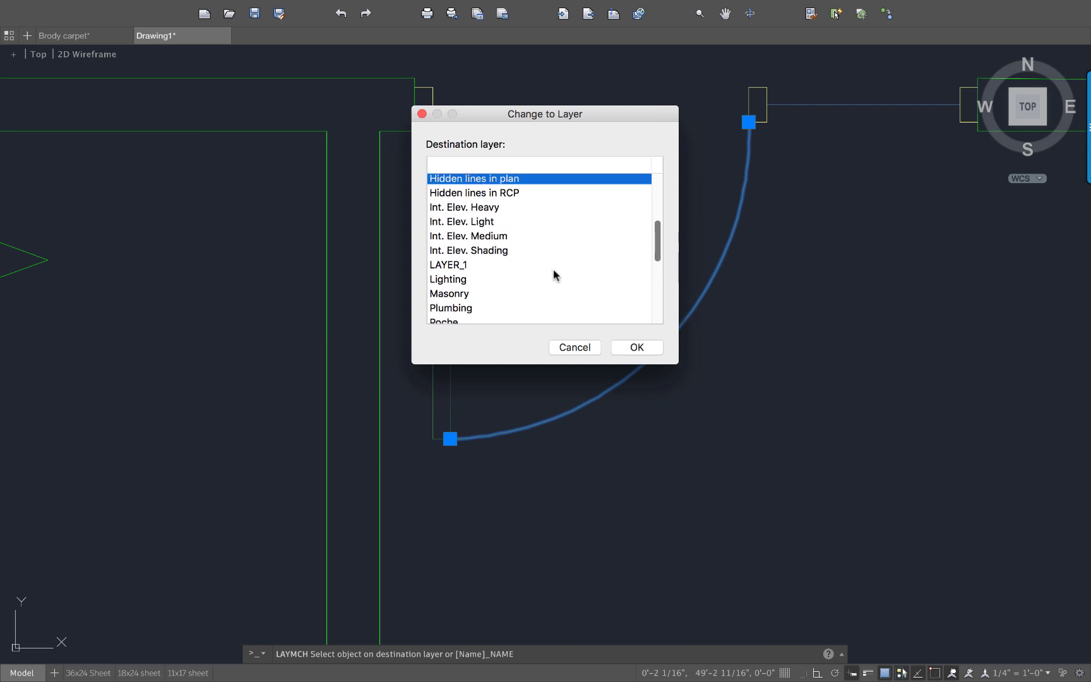
left_click(637, 348)
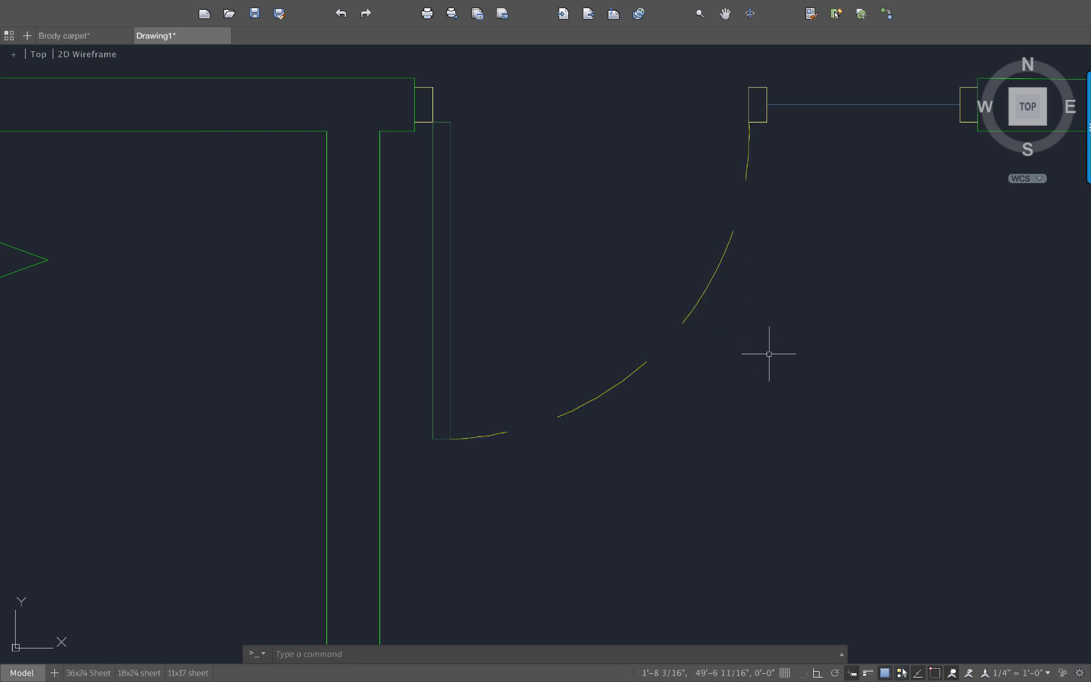
- Inspect the linetype assigned to the "Hidden lines in plan" layer in the layer list
type("layer")
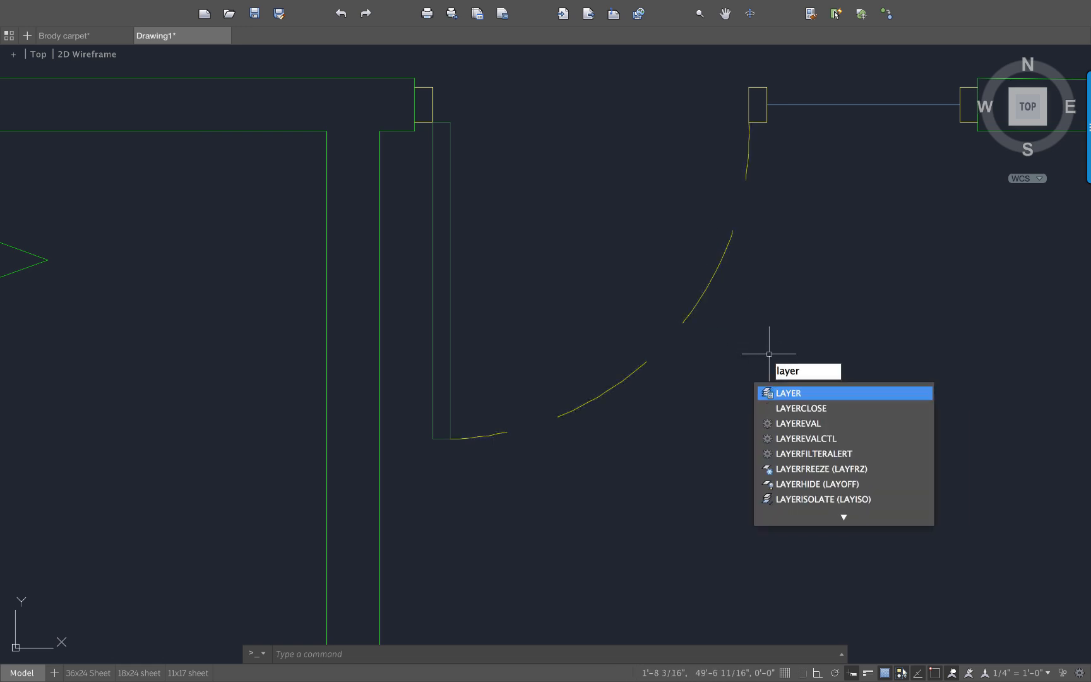
key("Return")
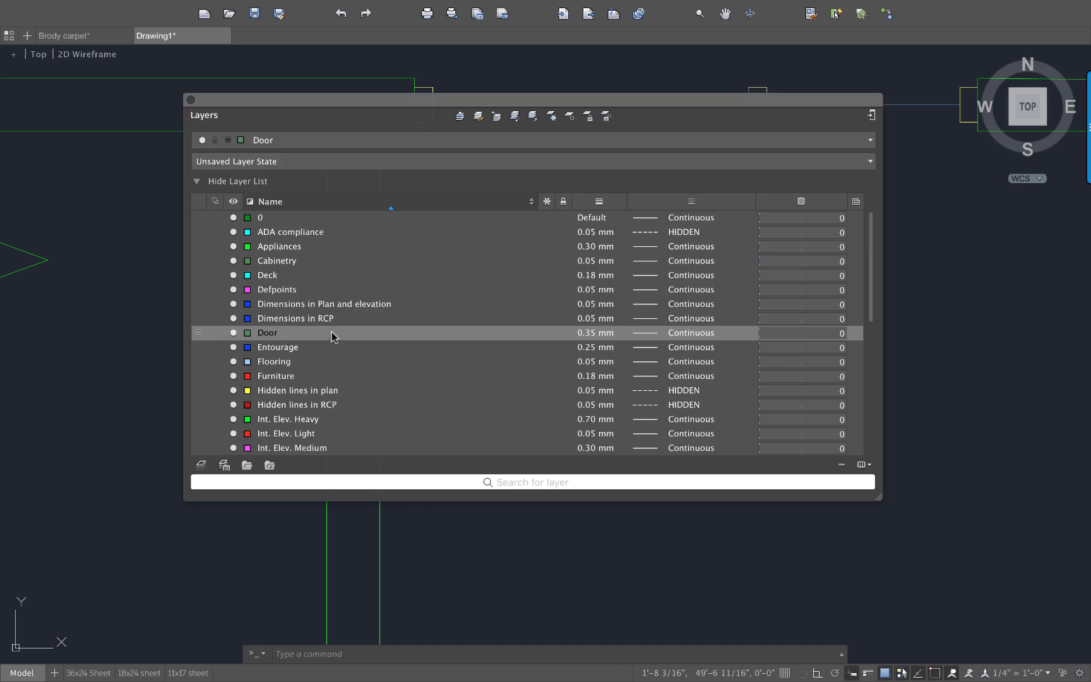
scroll(340, 337, "down", 1)
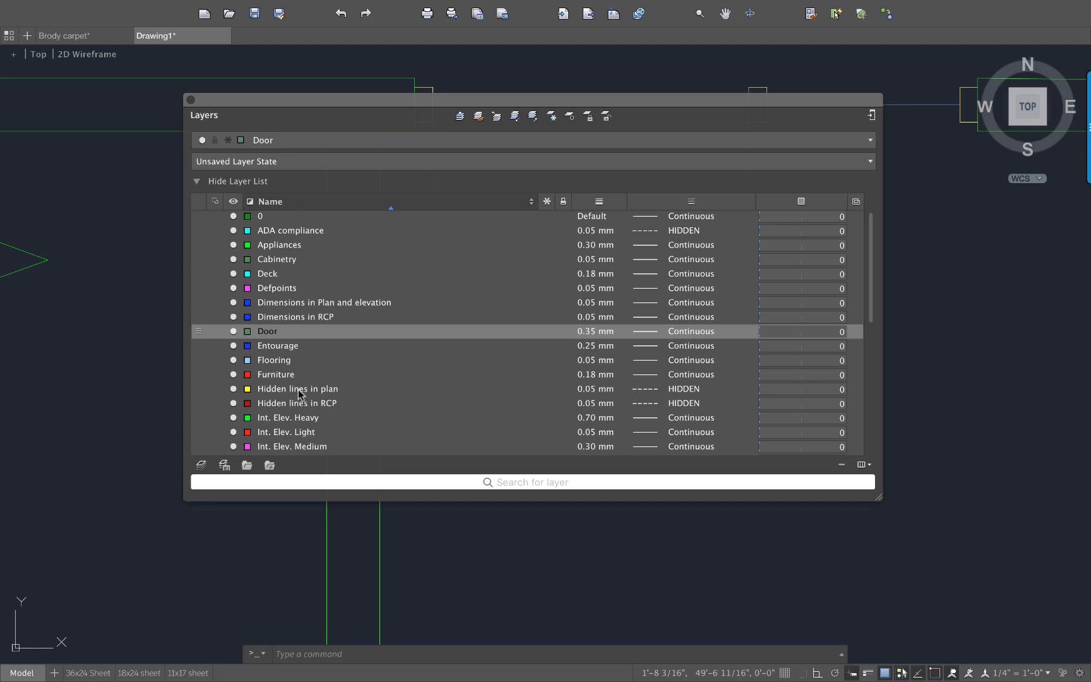
left_click(657, 390)
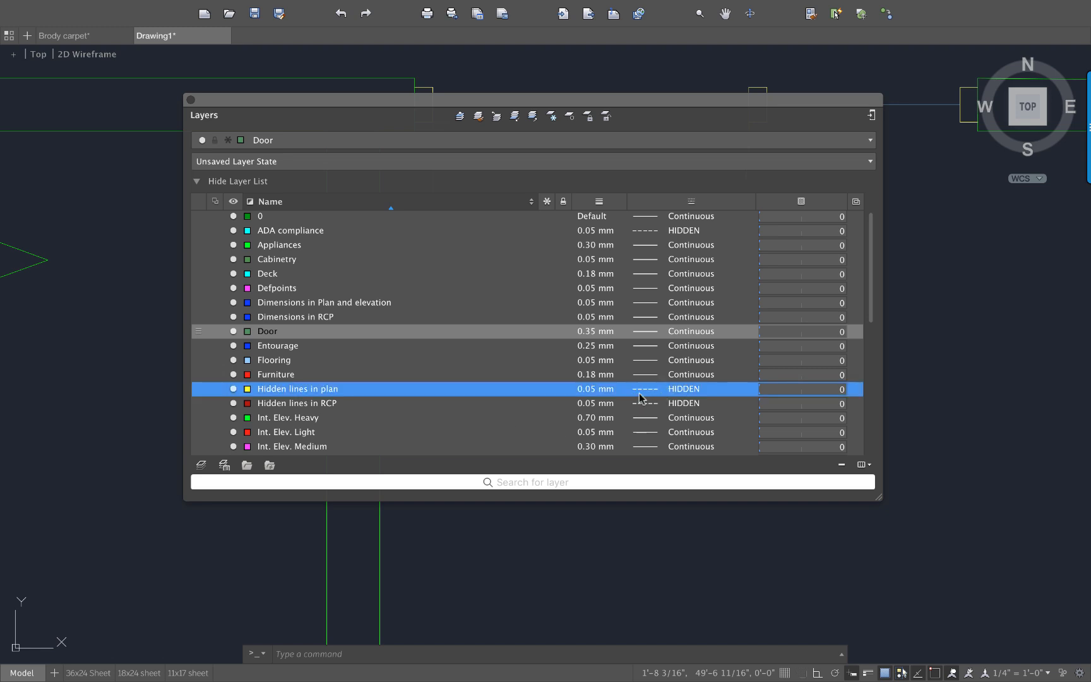
left_click(191, 100)
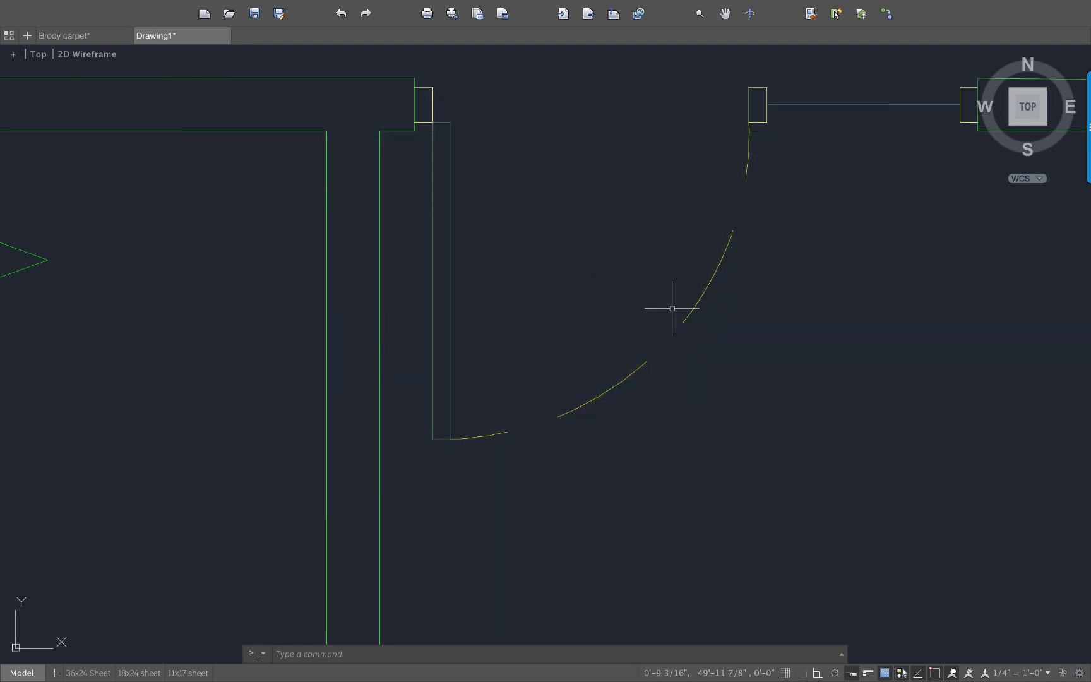
- Set the door swing arc's linetype scale to 0.5 in its properties
left_click(753, 331)
left_click(659, 262)
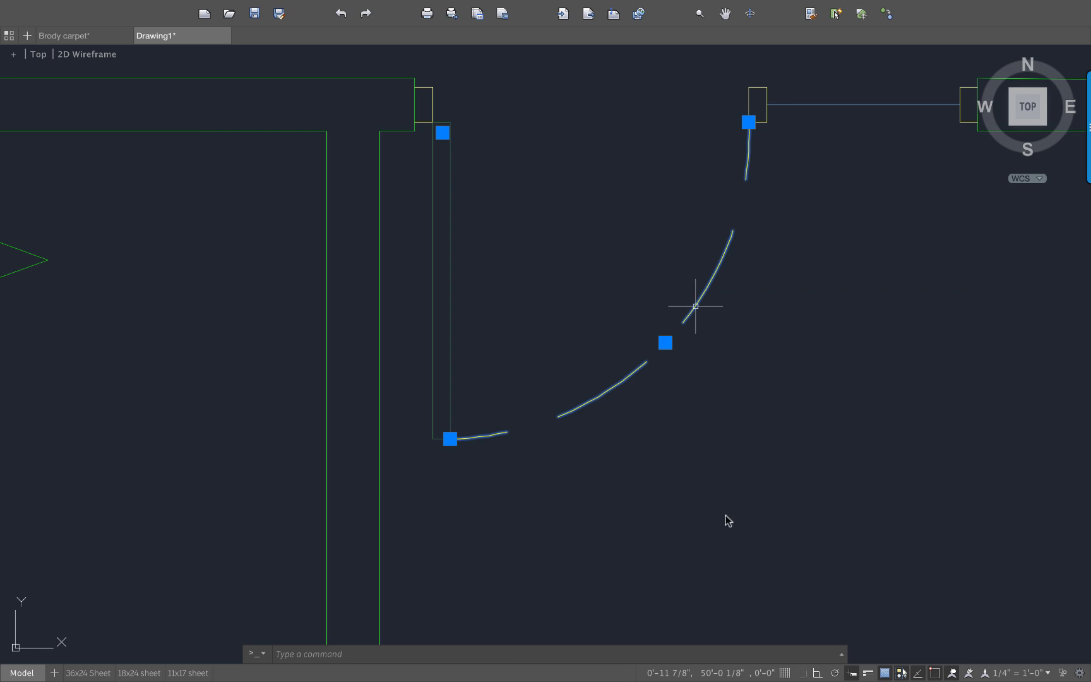
right_click(694, 304)
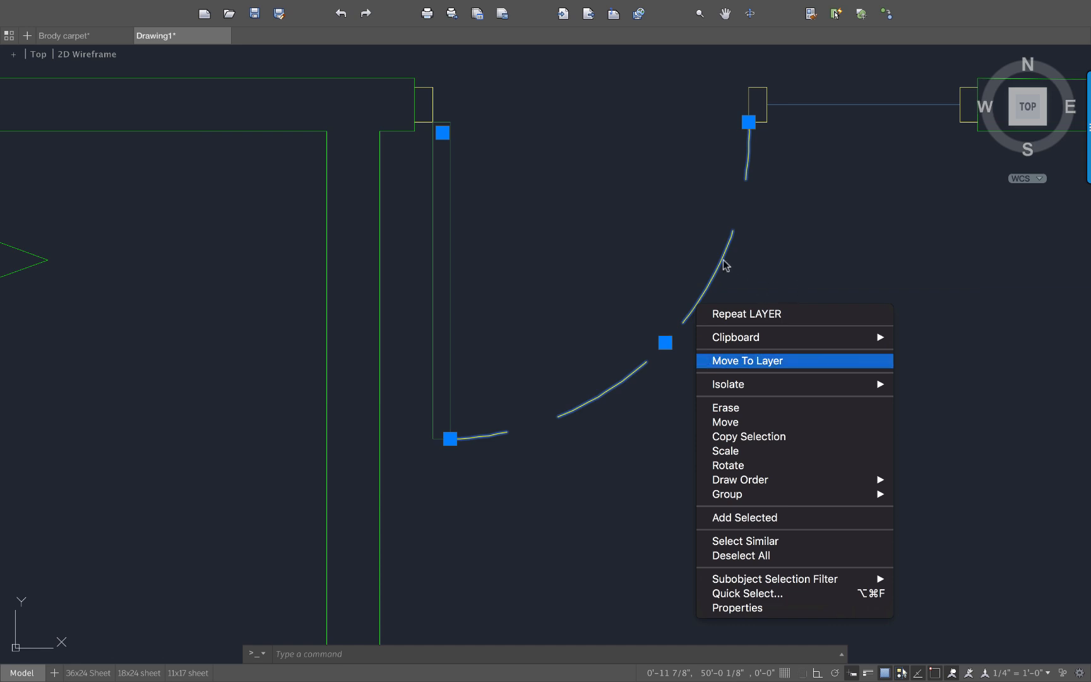
left_click(688, 333)
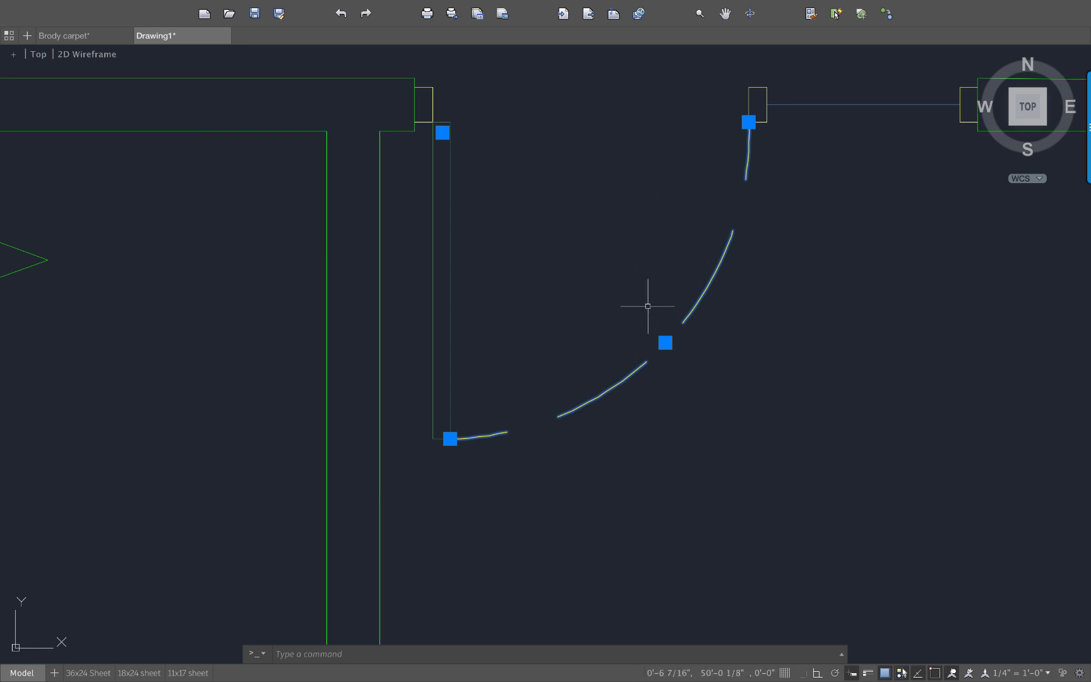
right_click(711, 277)
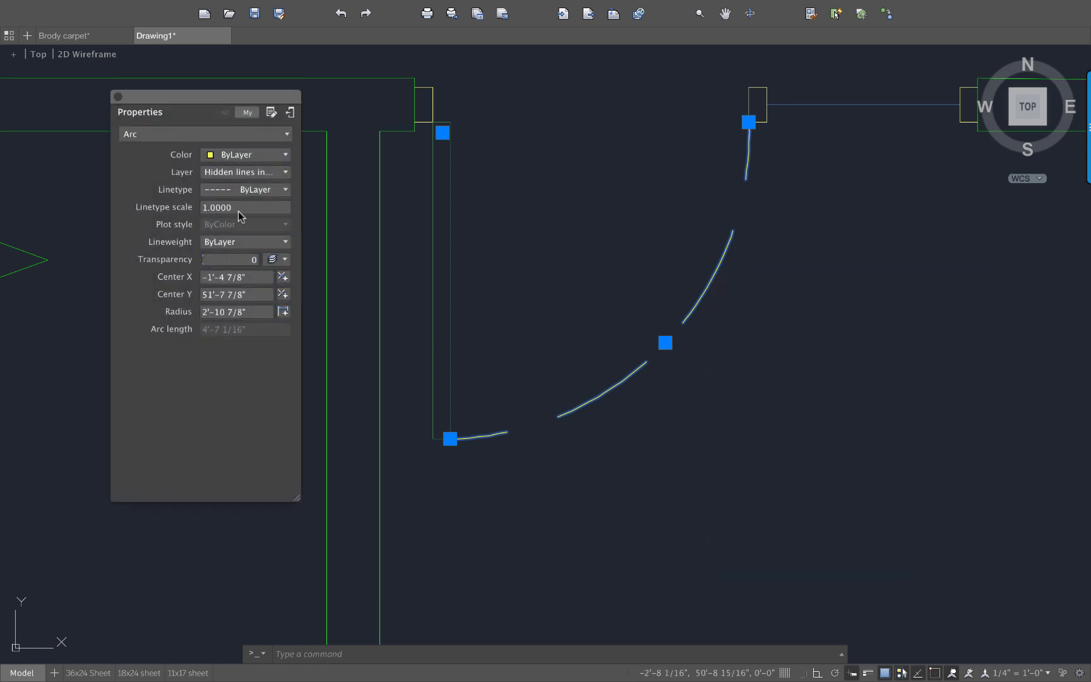
left_click(249, 213)
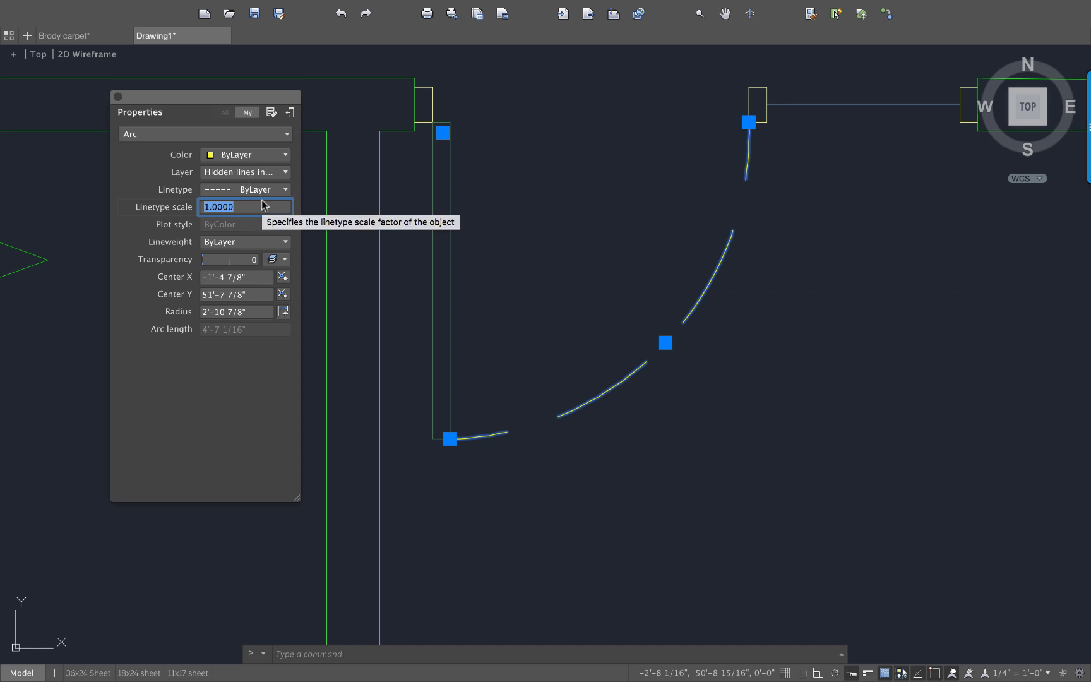
type(".5")
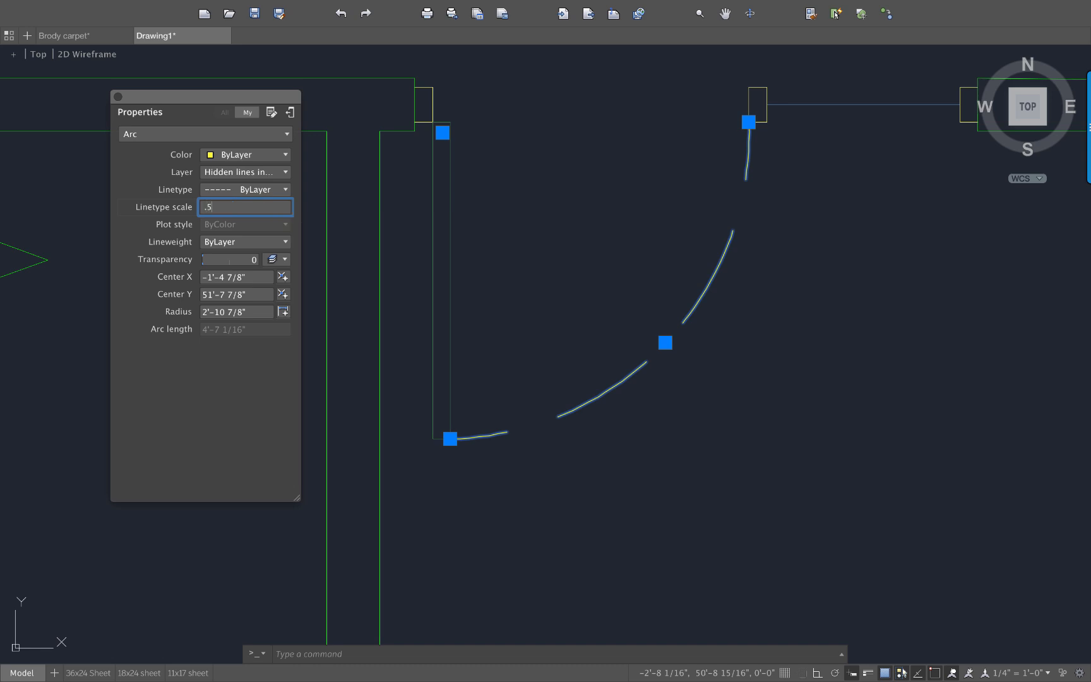
key("Return")
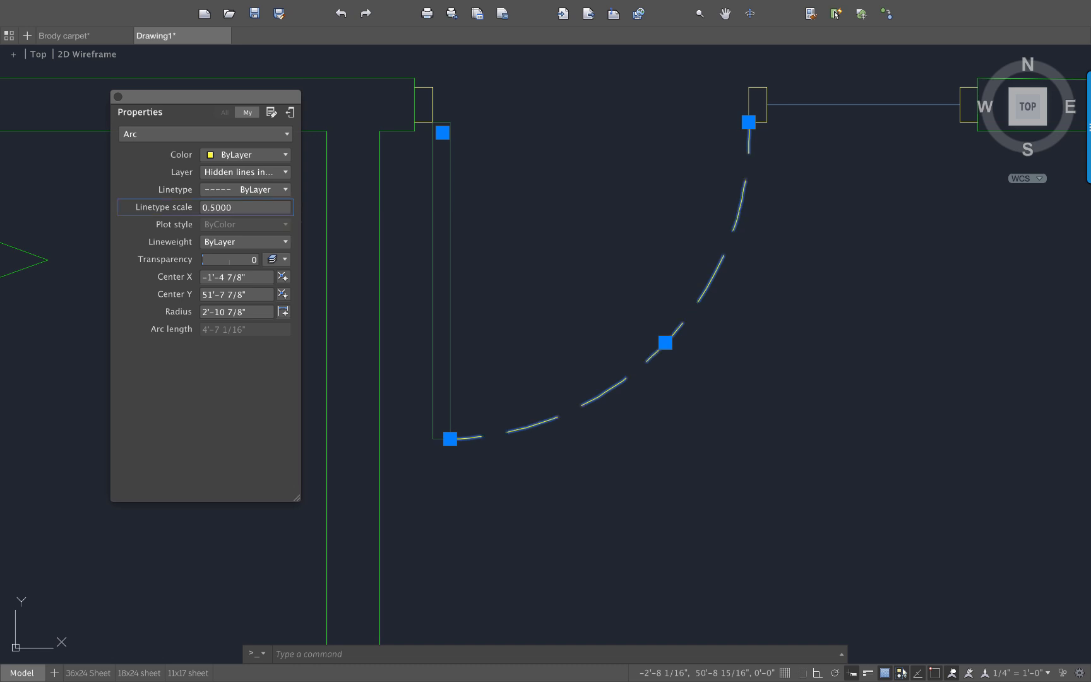
- Try linetype scales of 2 and 1 on the door swing arc to compare the dash spacing
left_click(234, 211)
type("2")
key("Return")
left_click(233, 208)
type("1")
key("Return")
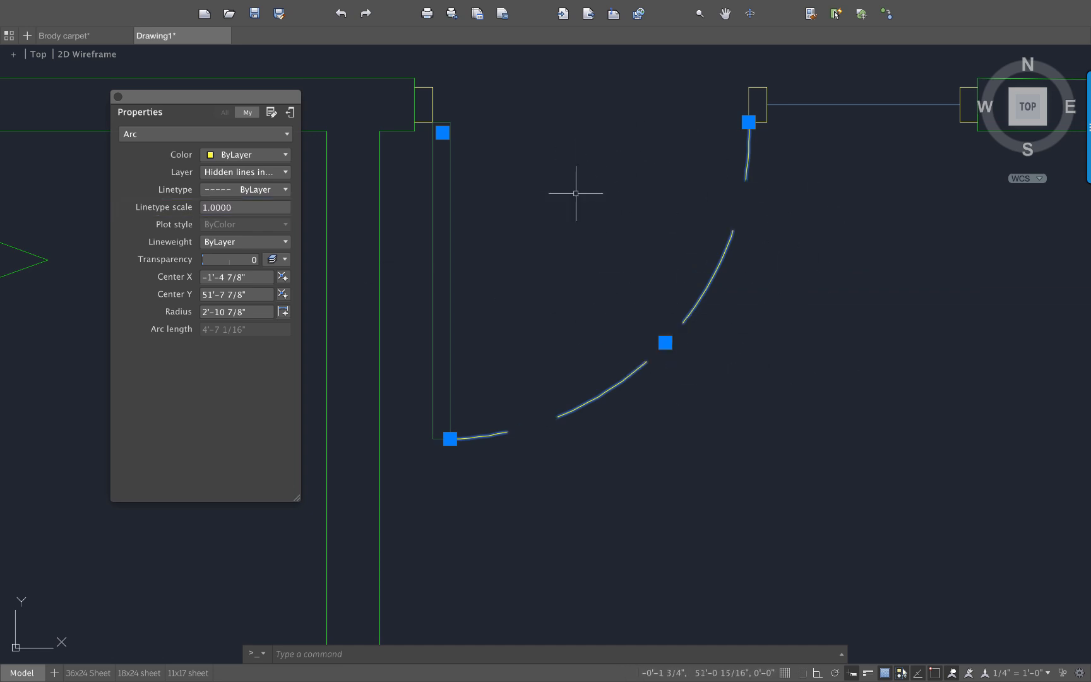
- Set the arc's linetype scale back to 0.5 and deselect the arc
left_click(261, 209)
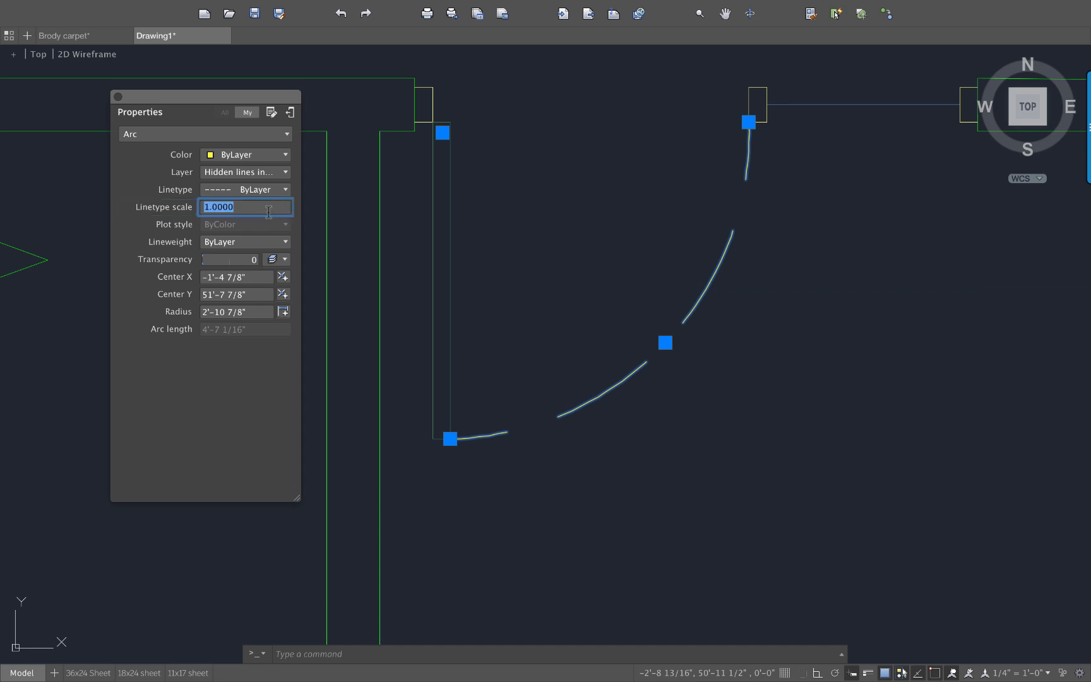
type(".5")
key("Return")
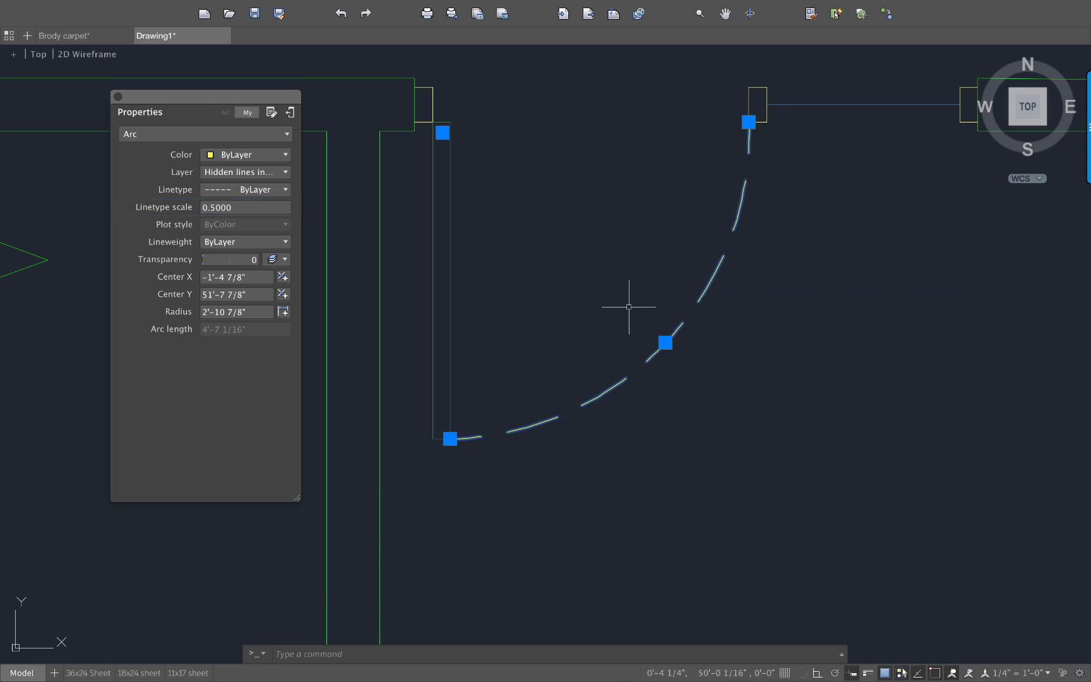
key("Escape")
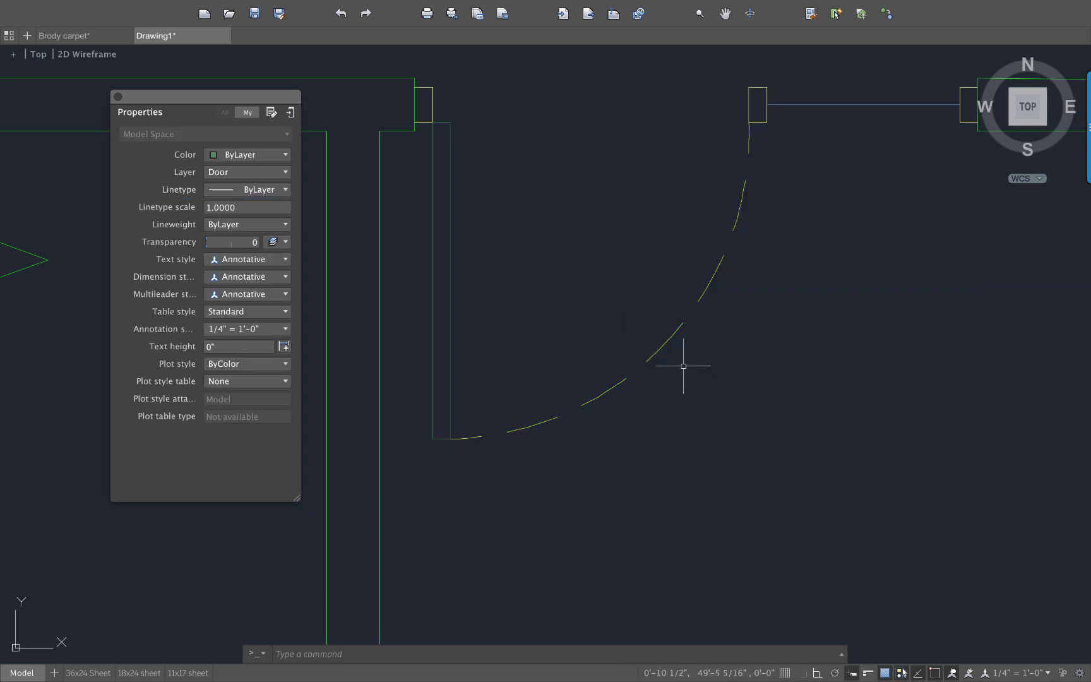
- Check the drawing's global linetype scale factor with LTSCALE, accepting the current value
scroll(711, 378, "down", 3)
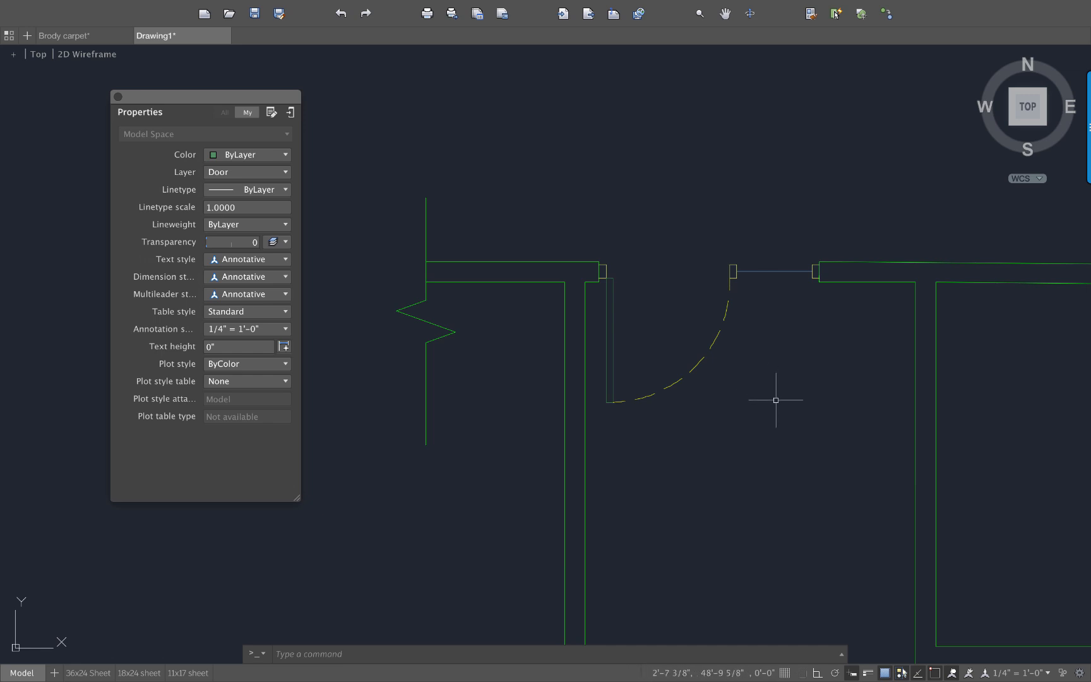
type("lts")
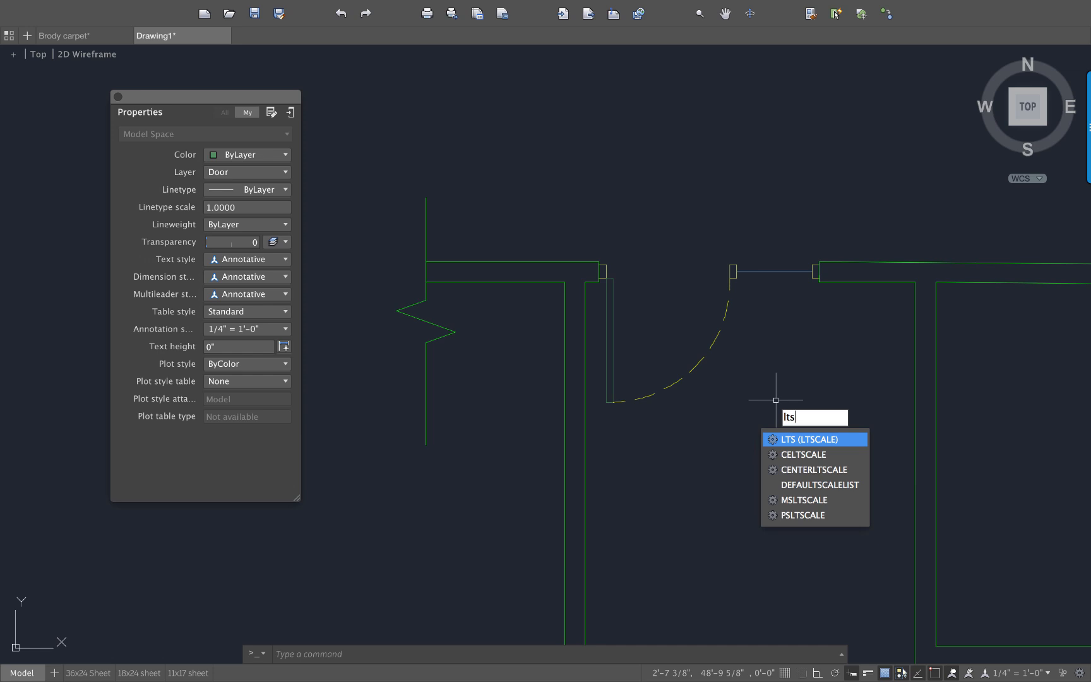
key("Return")
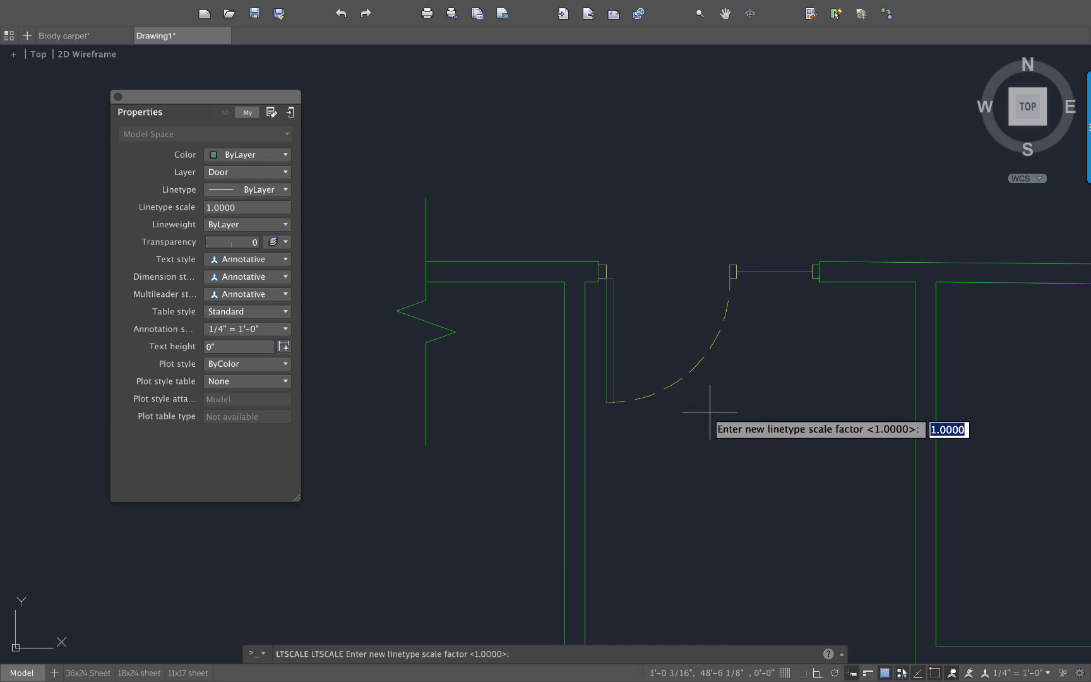
key("Return")
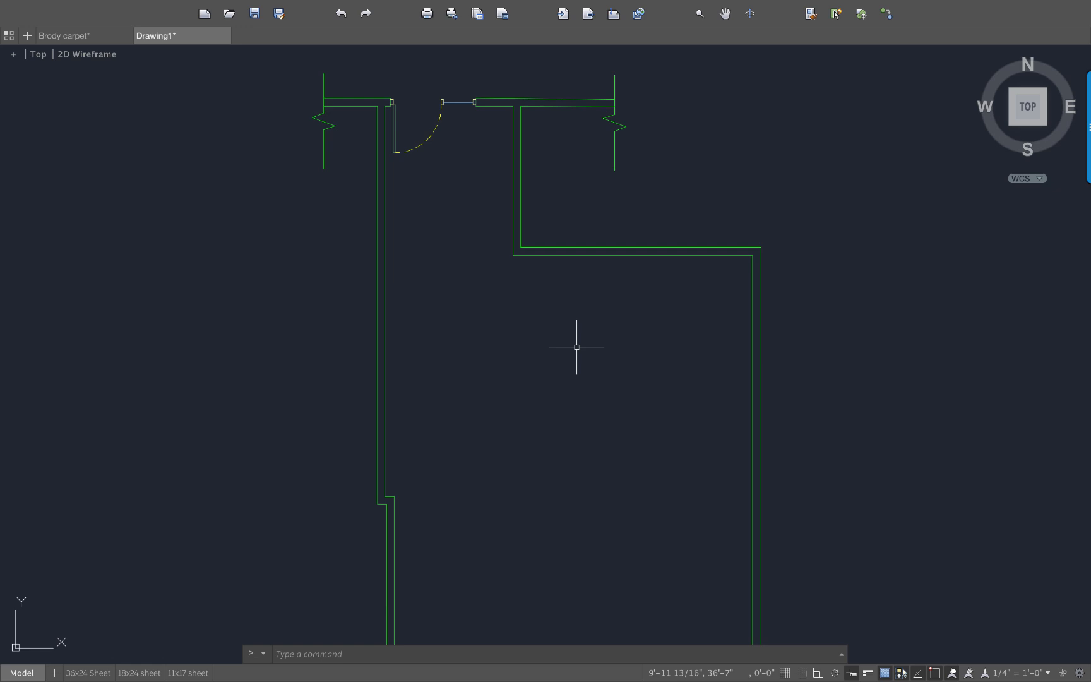
- Start the Insert command for the floor plan
type("insert")
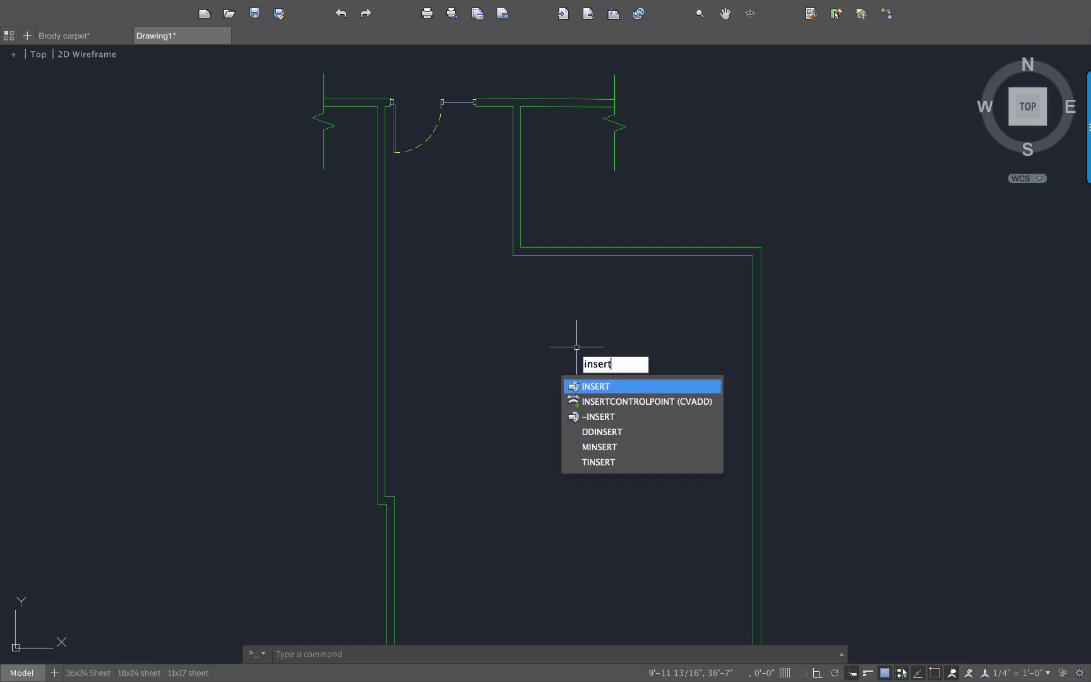
- Start inserting a block and choose 4 Person Square 01 from the drawing's blocks
key("Return")
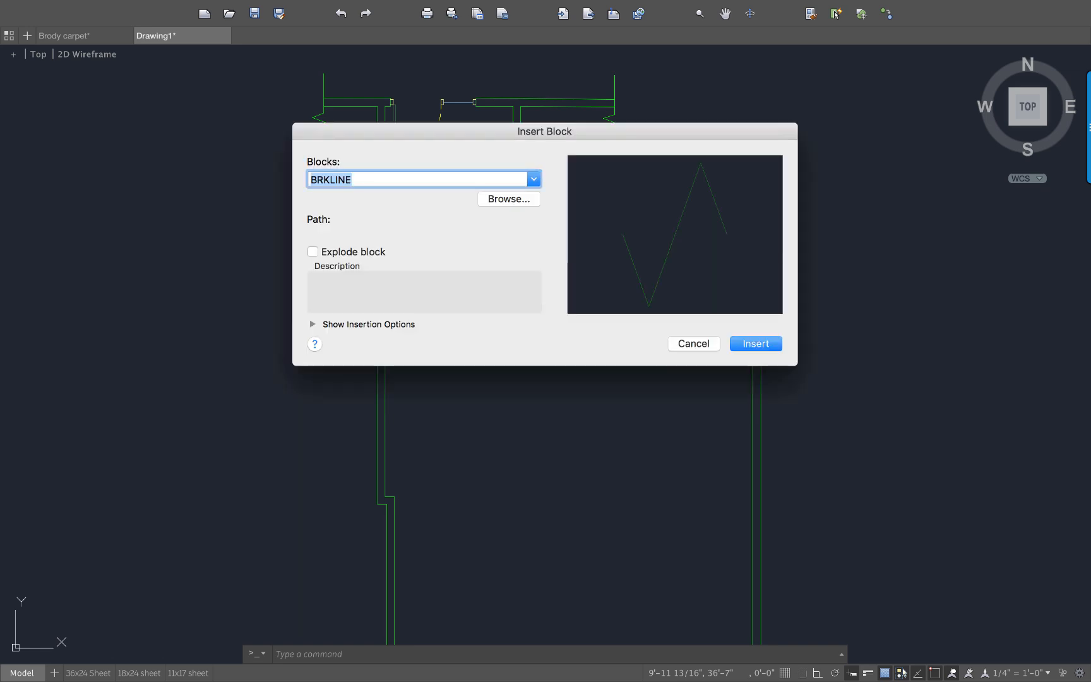
left_click(534, 180)
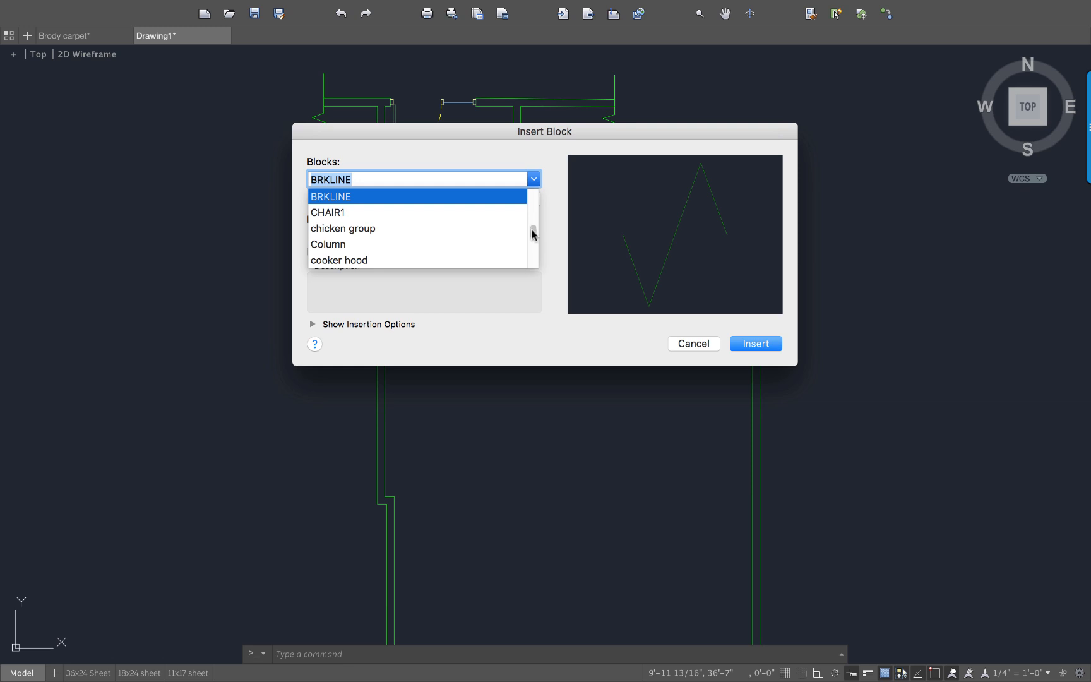
scroll(534, 236, "down", 5)
scroll(533, 228, "up", 4)
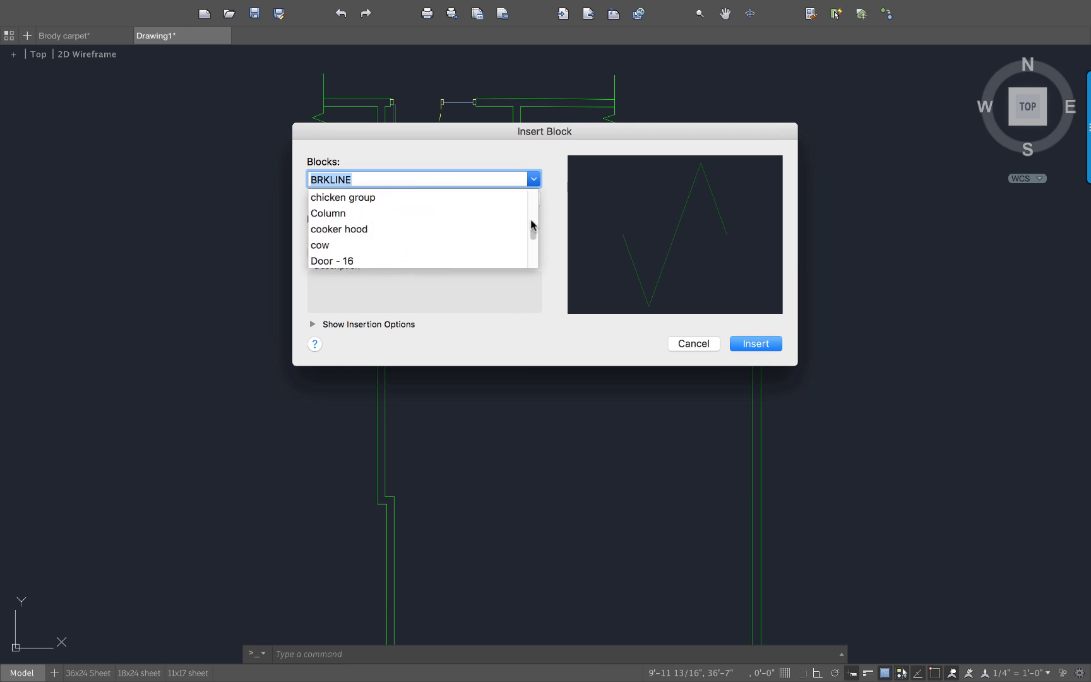
scroll(531, 225, "up", 10)
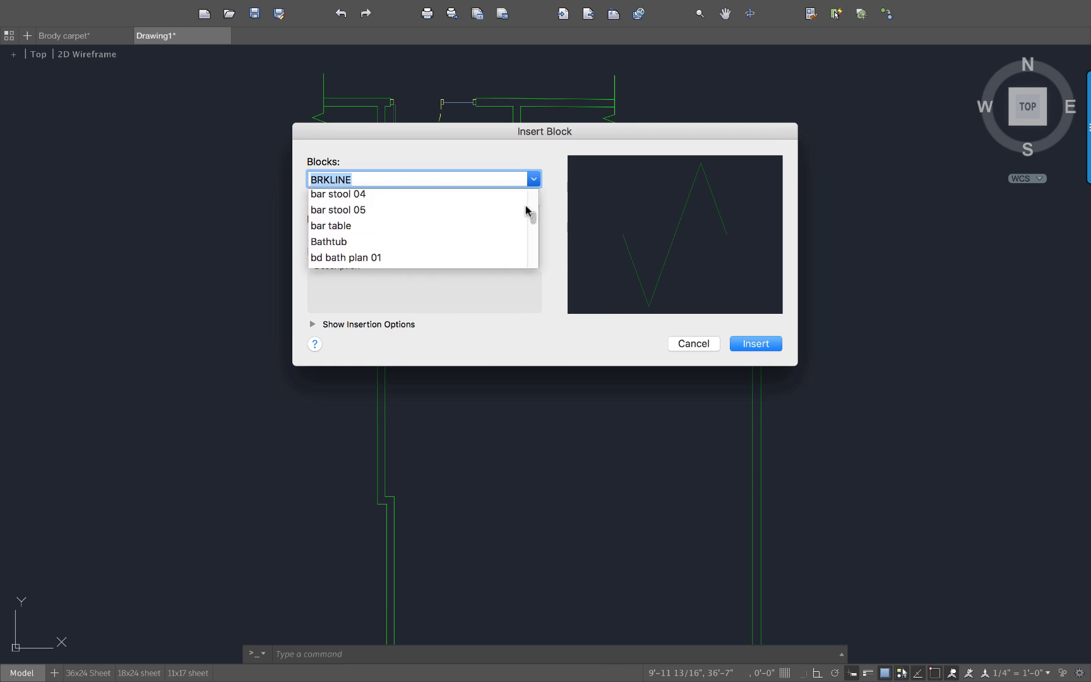
scroll(525, 210, "up", 15)
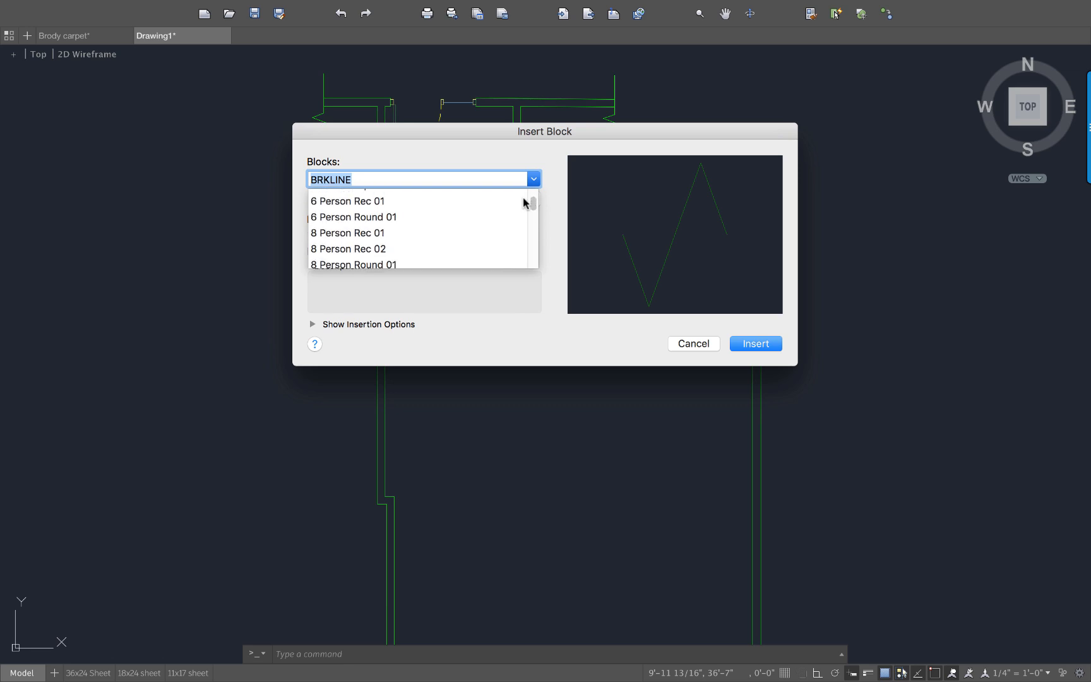
scroll(533, 205, "up", 2)
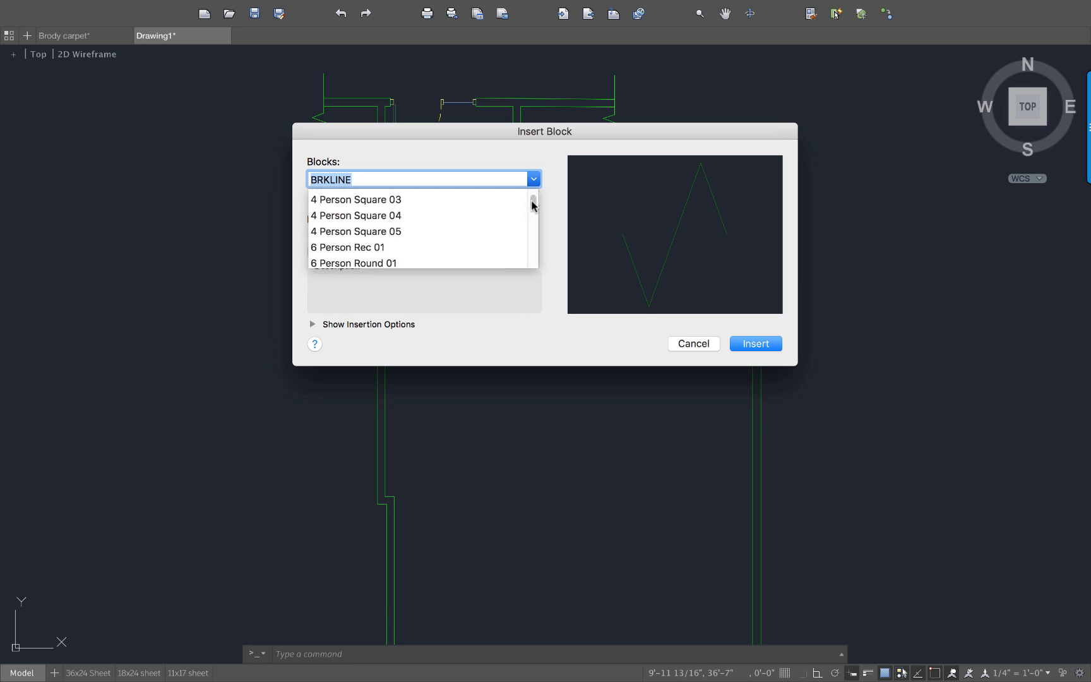
scroll(532, 206, "up", 2)
scroll(404, 192, "up", 1)
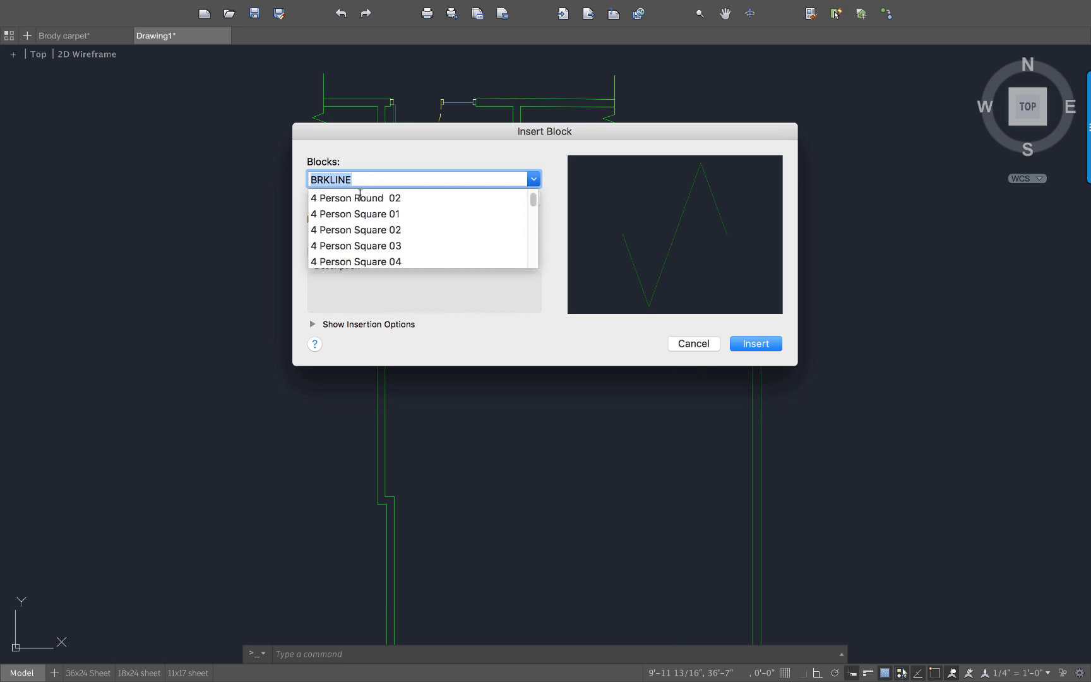
left_click(334, 199)
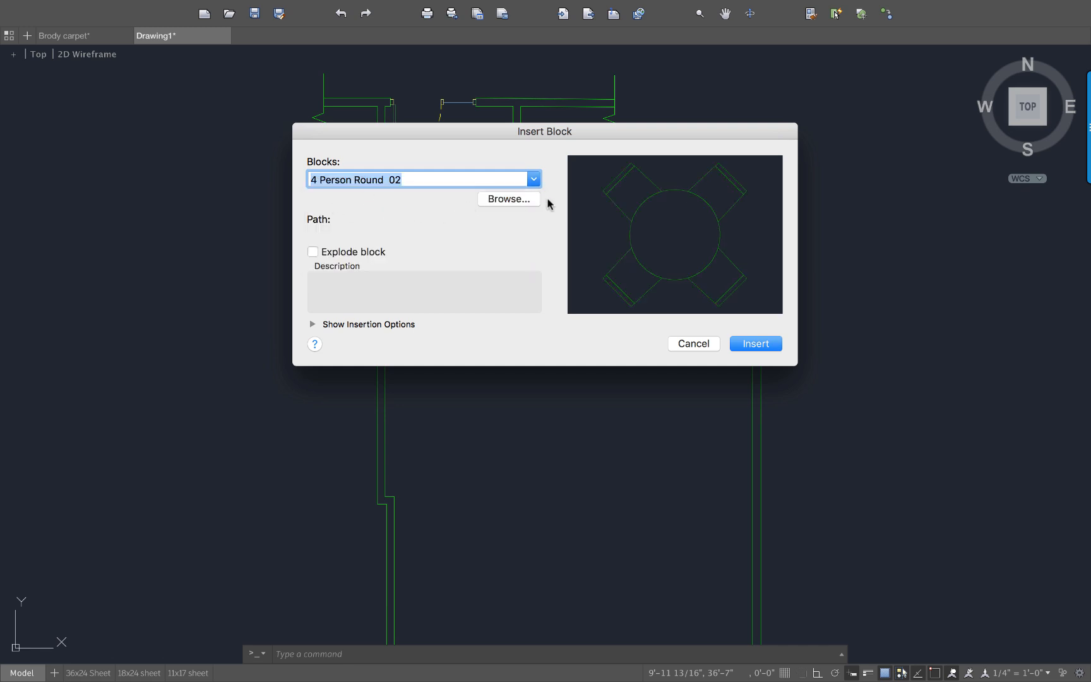
left_click(340, 184)
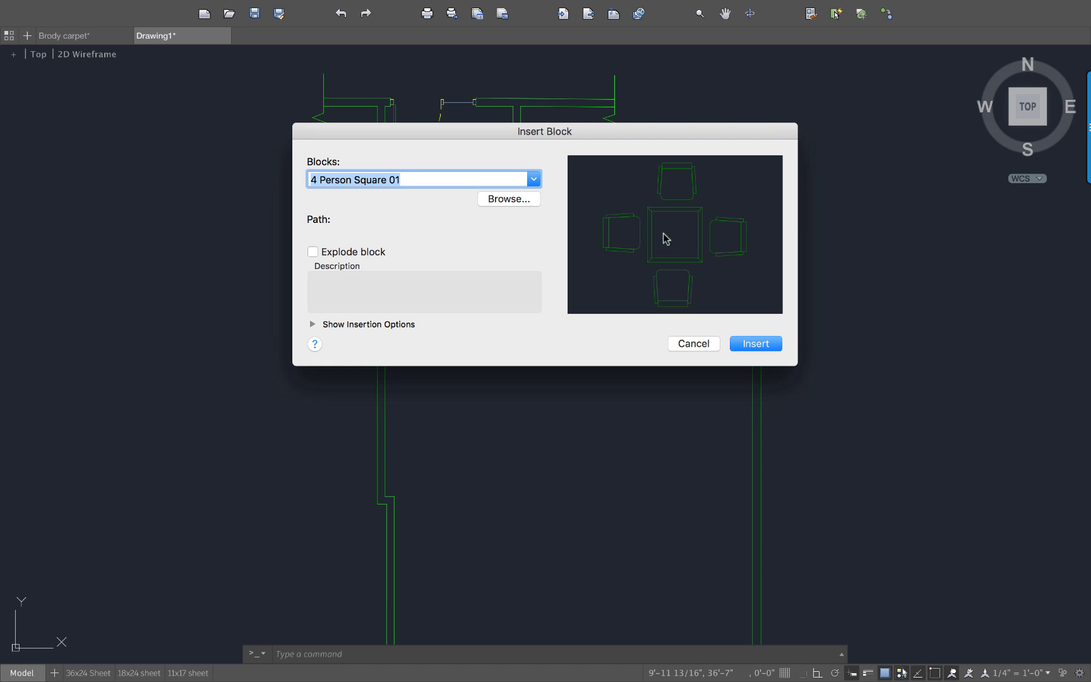
- Place the square table block near the left wall of the room's upper part, at scale 1 and rotation angle 0
left_click(323, 325)
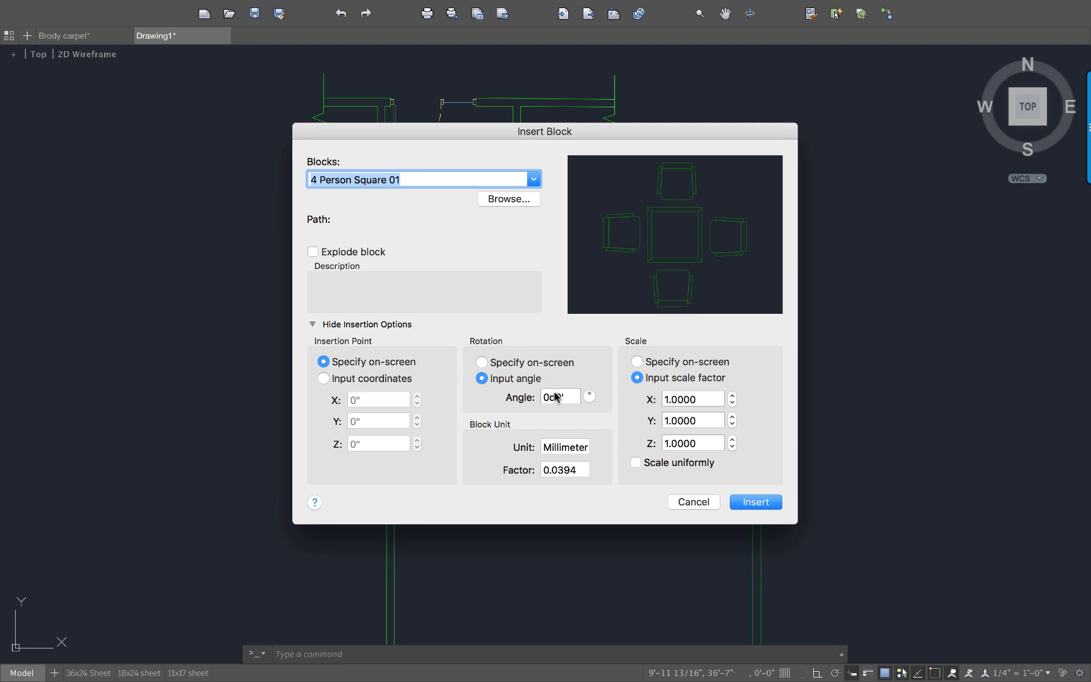
left_click(756, 501)
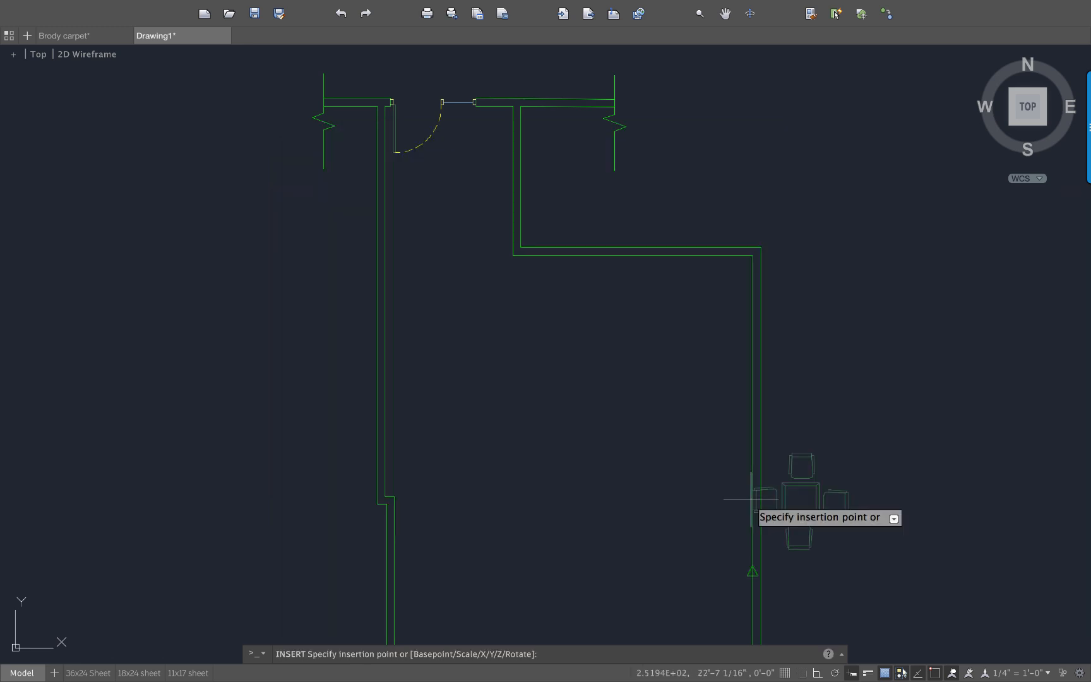
left_click(440, 357)
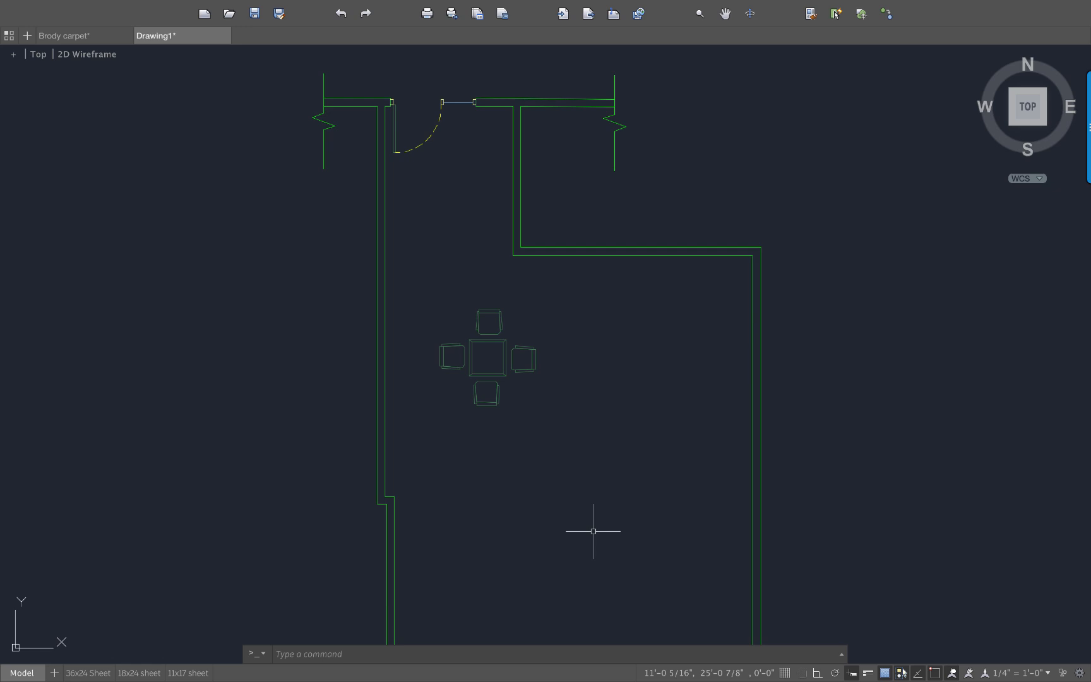
- Copy the four-person table set horizontally to the right side of the room, using the table's centre as base point
type("copy")
key("Return")
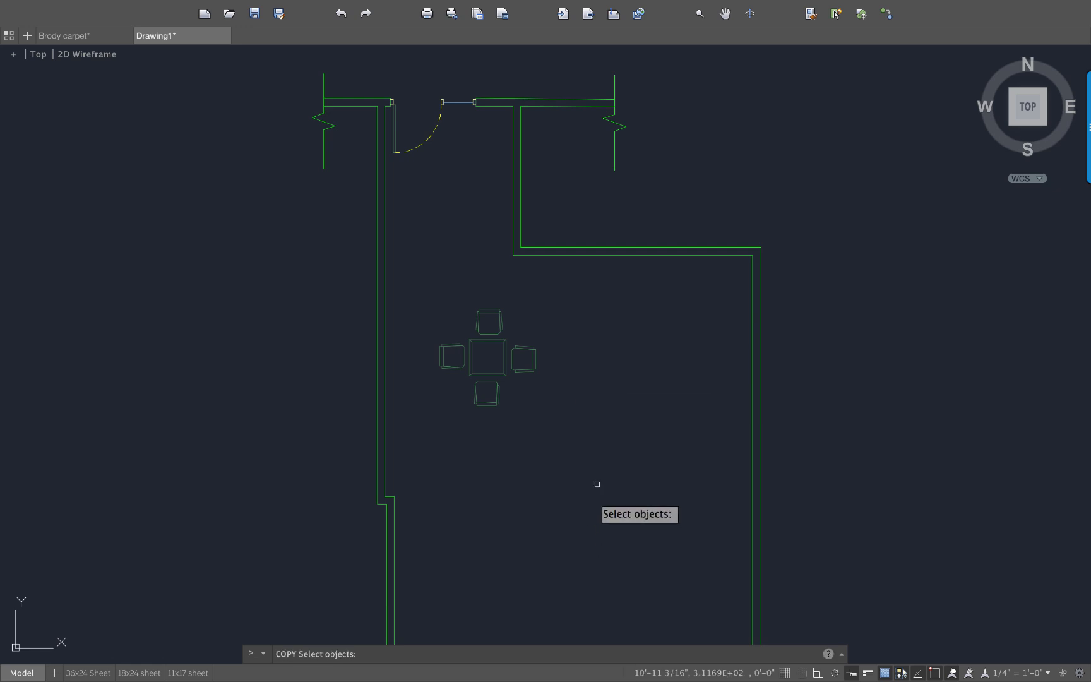
left_click(498, 383)
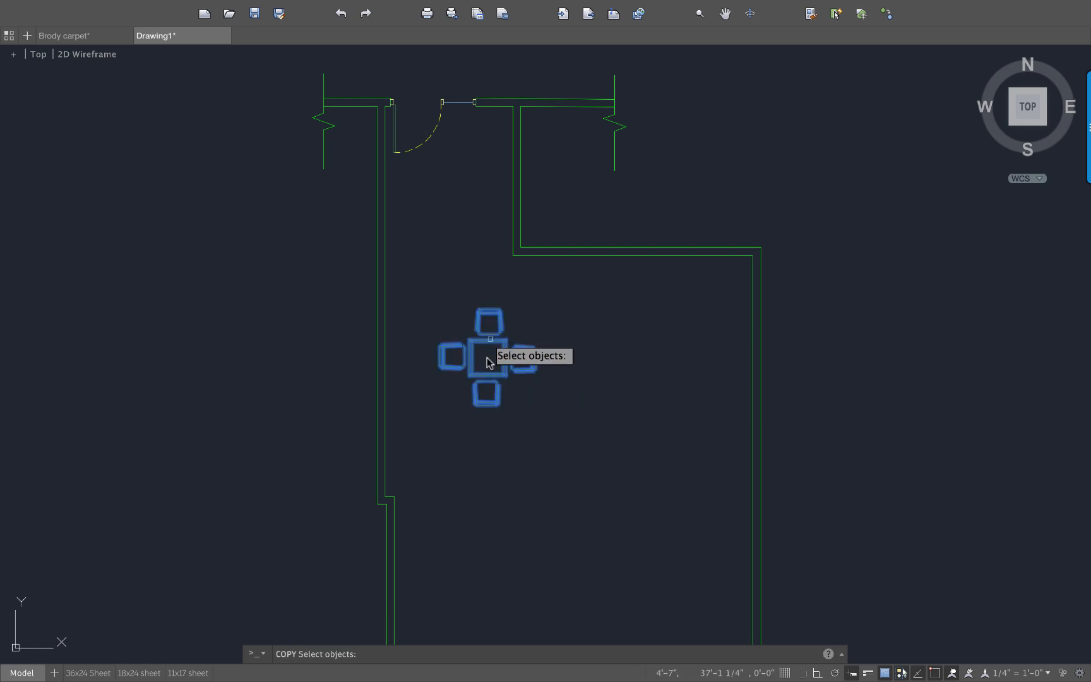
key("Return")
left_click(490, 358)
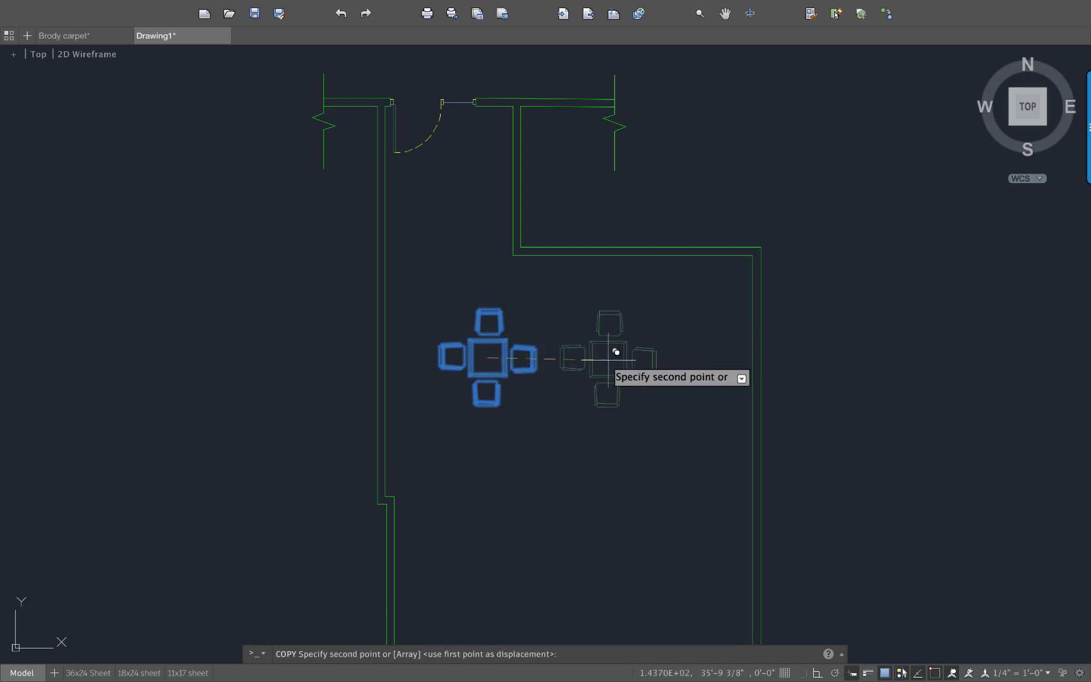
left_click(635, 358)
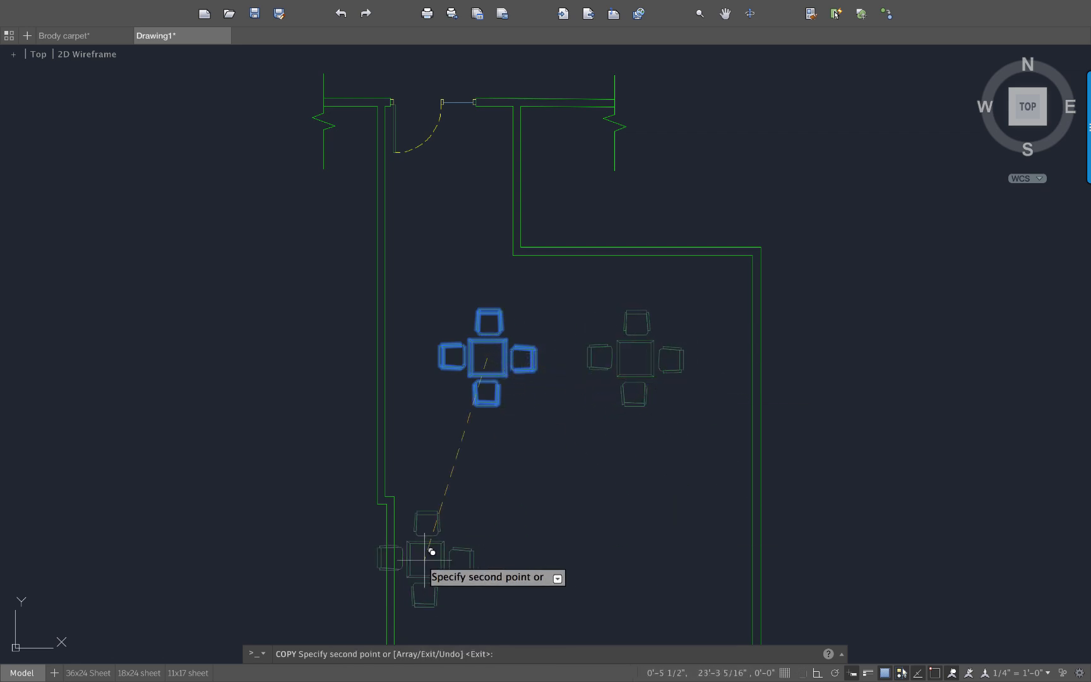
key("Escape")
- Group the two side-by-side table sets and check that they select as one object
scroll(439, 496, "up", 2)
mouse_move(439, 496)
middle_mouse_down()
mouse_move(387, 419)
mouse_move(407, 412)
middle_mouse_up()
scroll(389, 417, "down", 2)
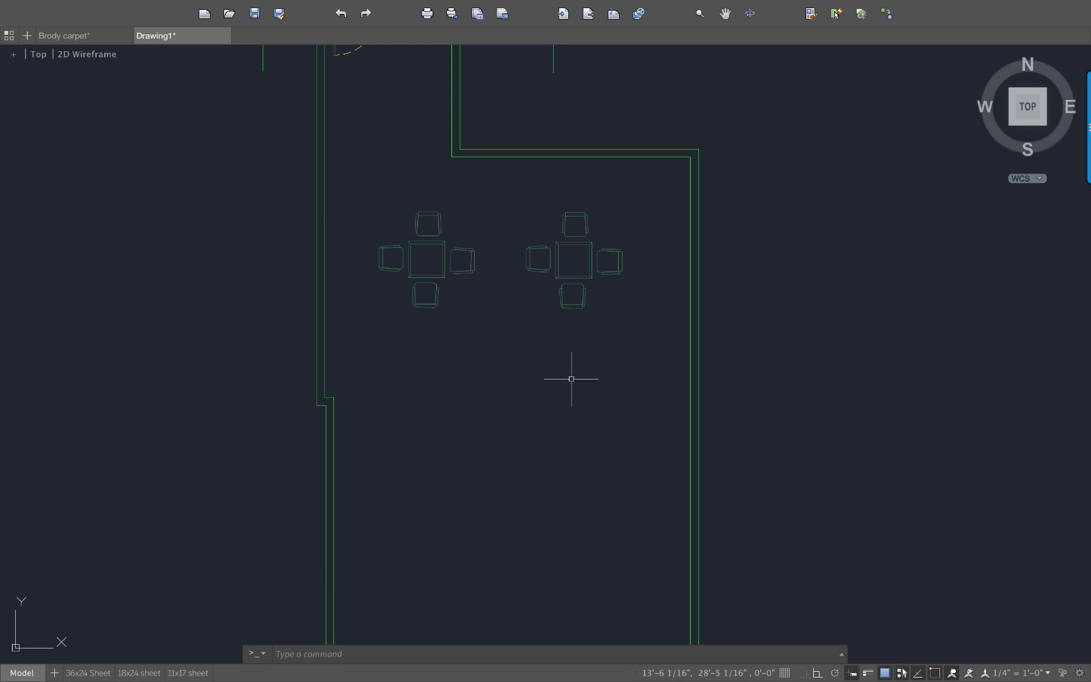
left_click(585, 364)
left_click(457, 280)
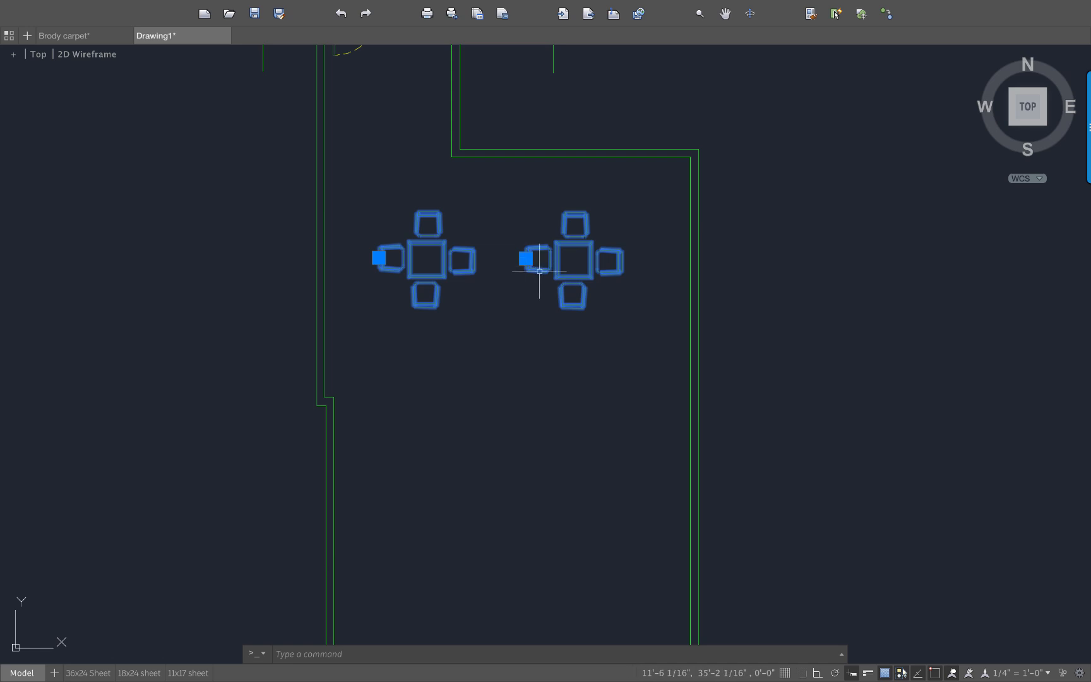
type("grop")
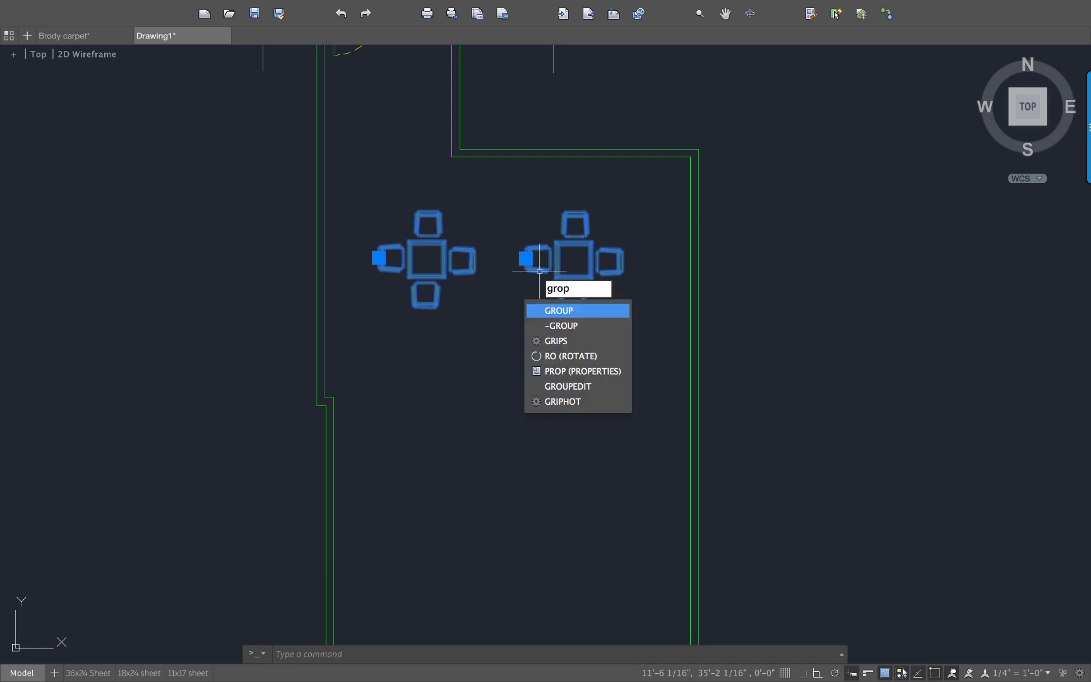
key("Return")
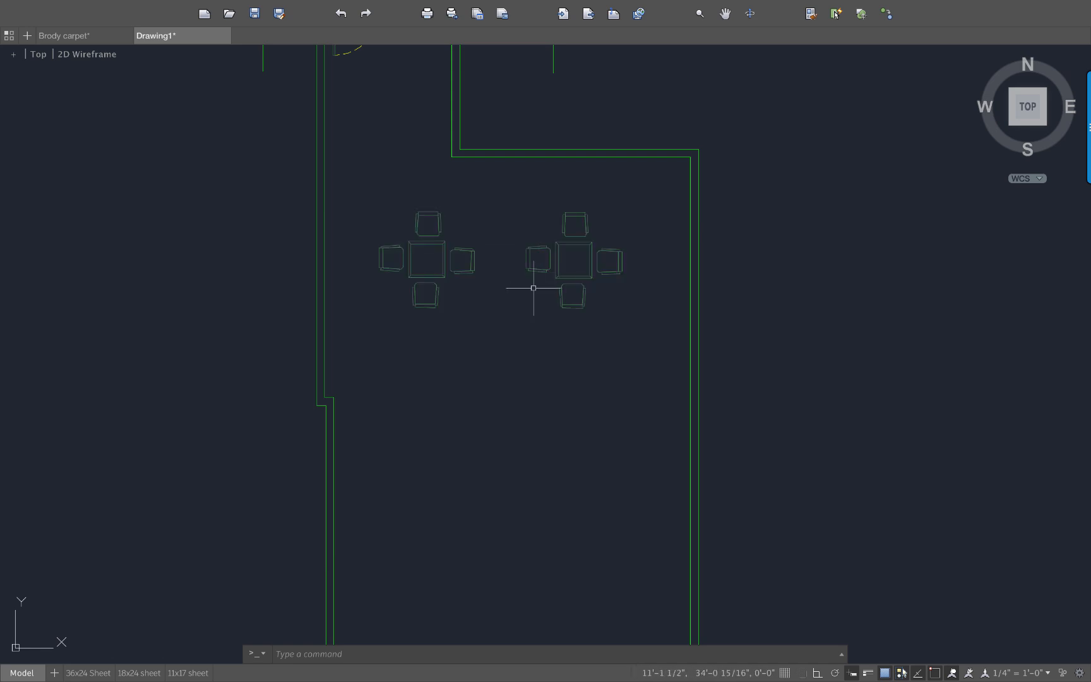
left_click(538, 269)
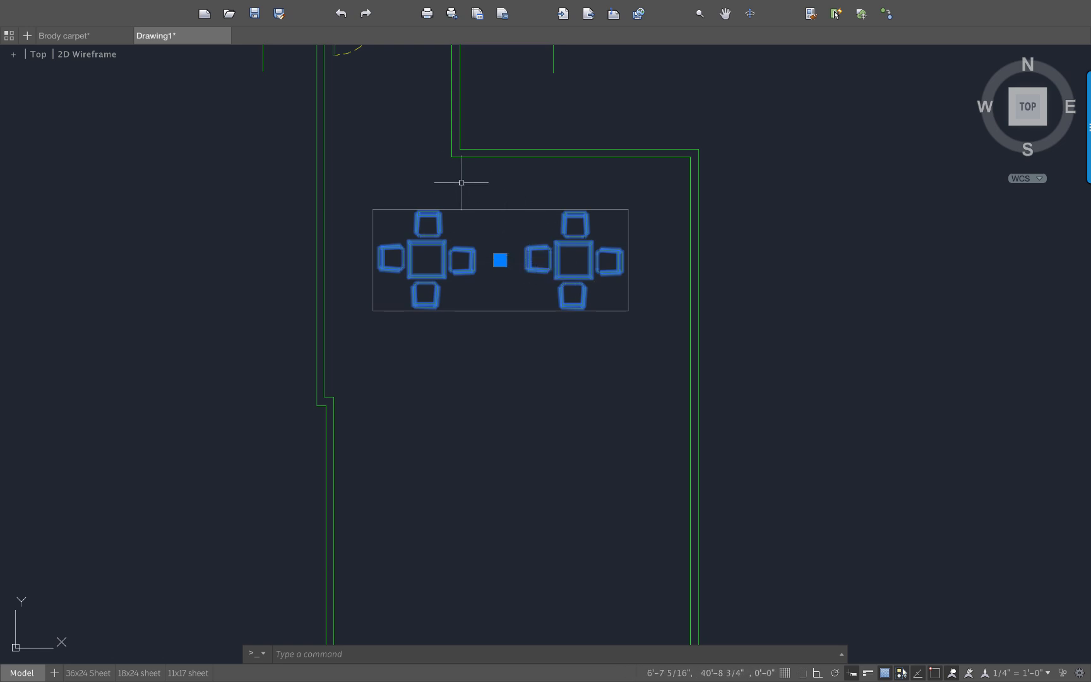
key("Escape")
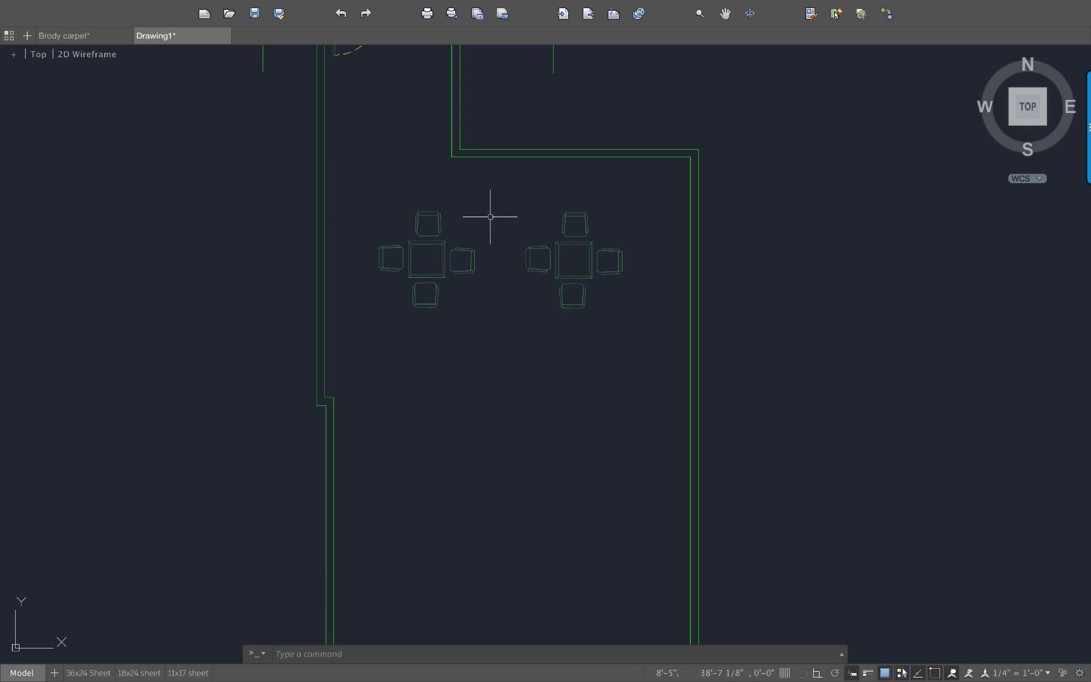
- Copy the grouped pair of table sets three times straight down the room to form three more rows
type("copy")
key("Return")
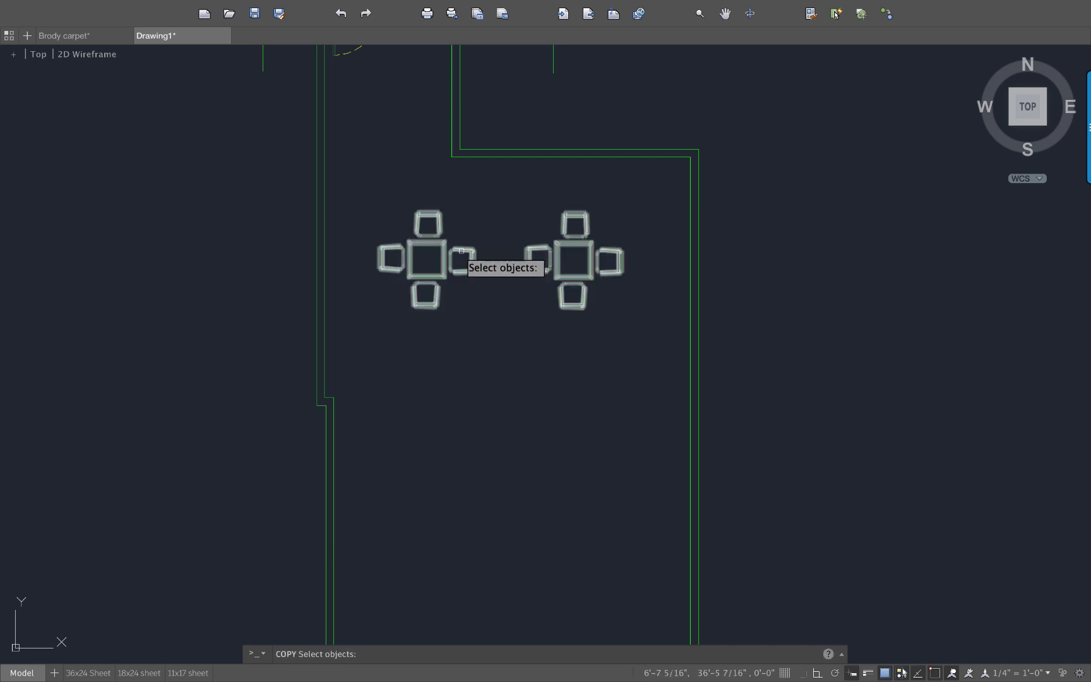
key("Return")
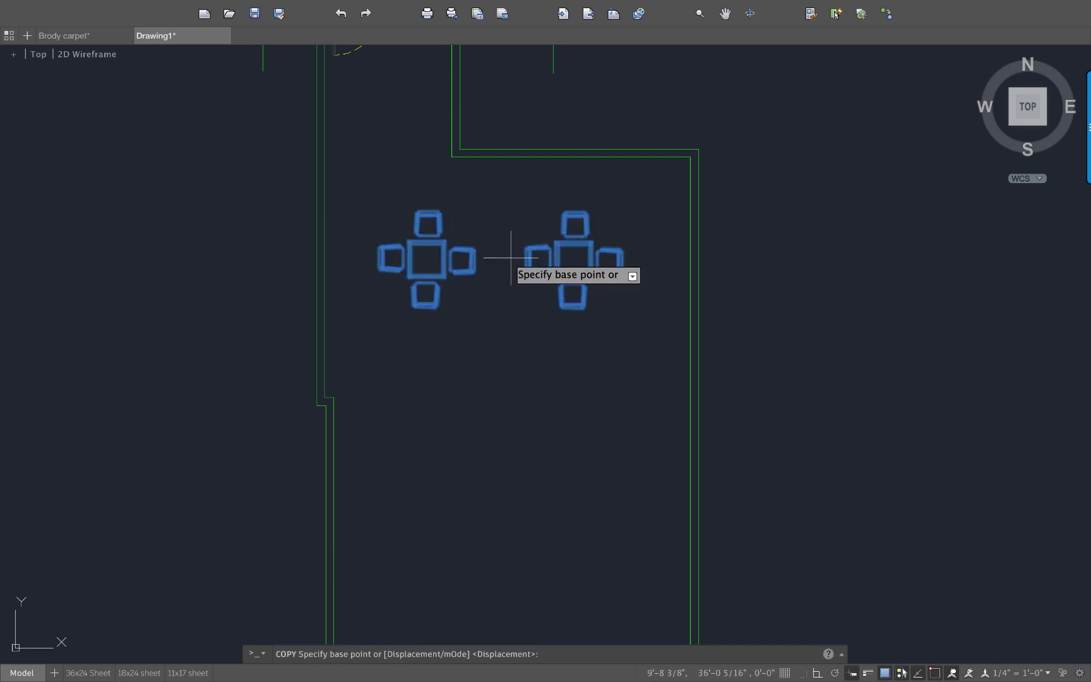
left_click(511, 257)
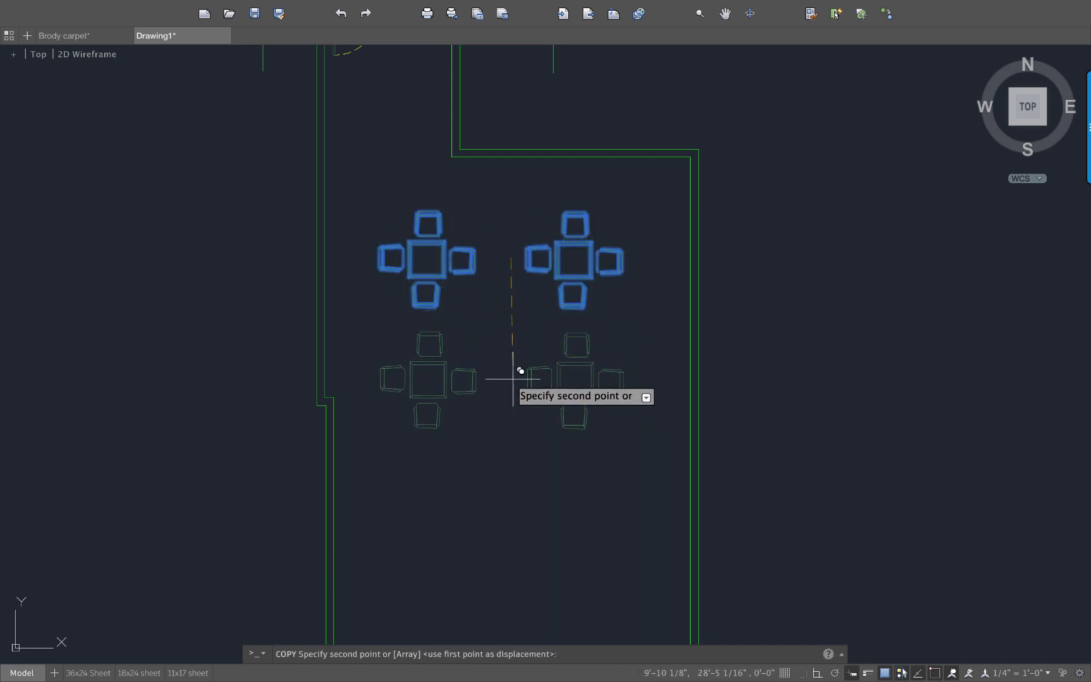
left_click(514, 377)
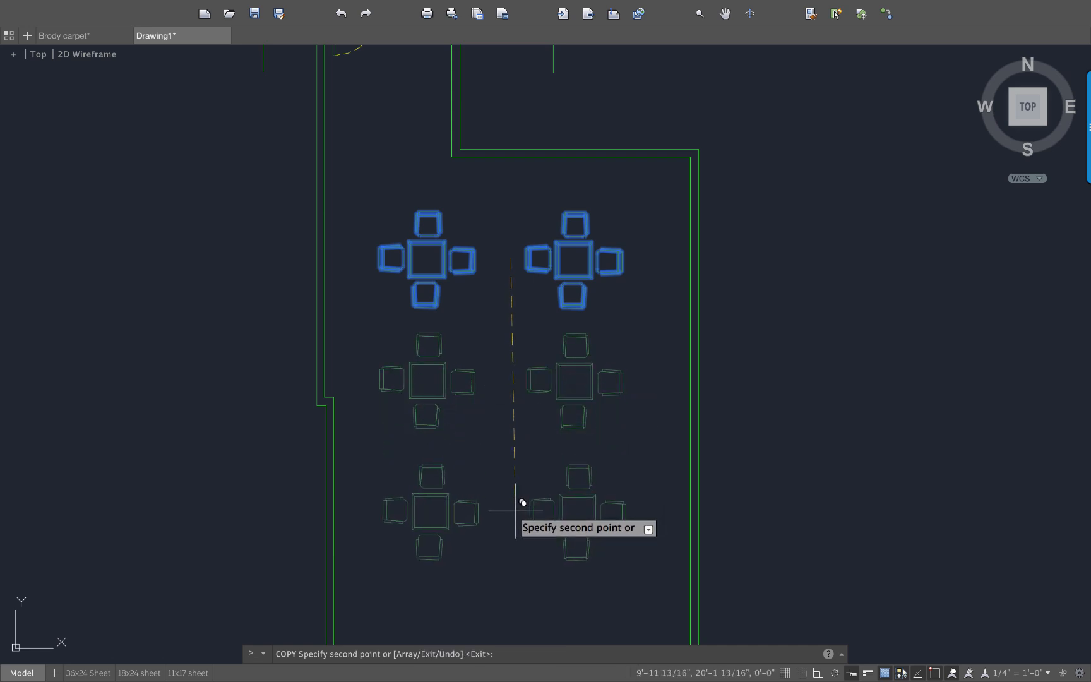
left_click(516, 510)
middle_click_drag(523, 500, 524, 345)
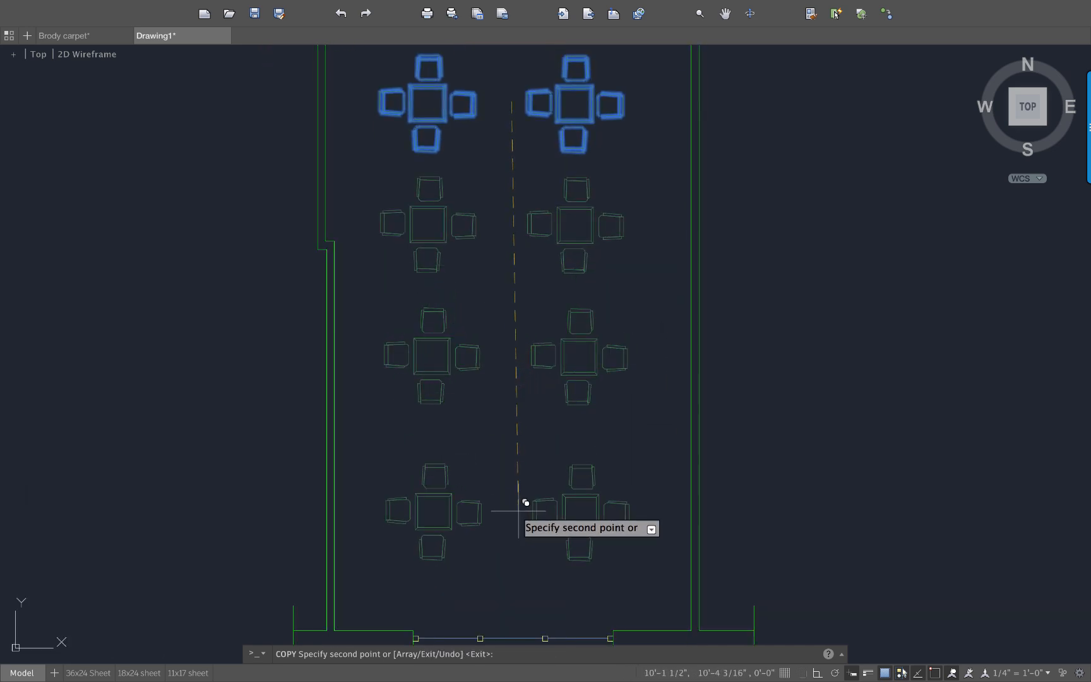
left_click(517, 510)
key("Escape")
scroll(590, 325, "down", 2)
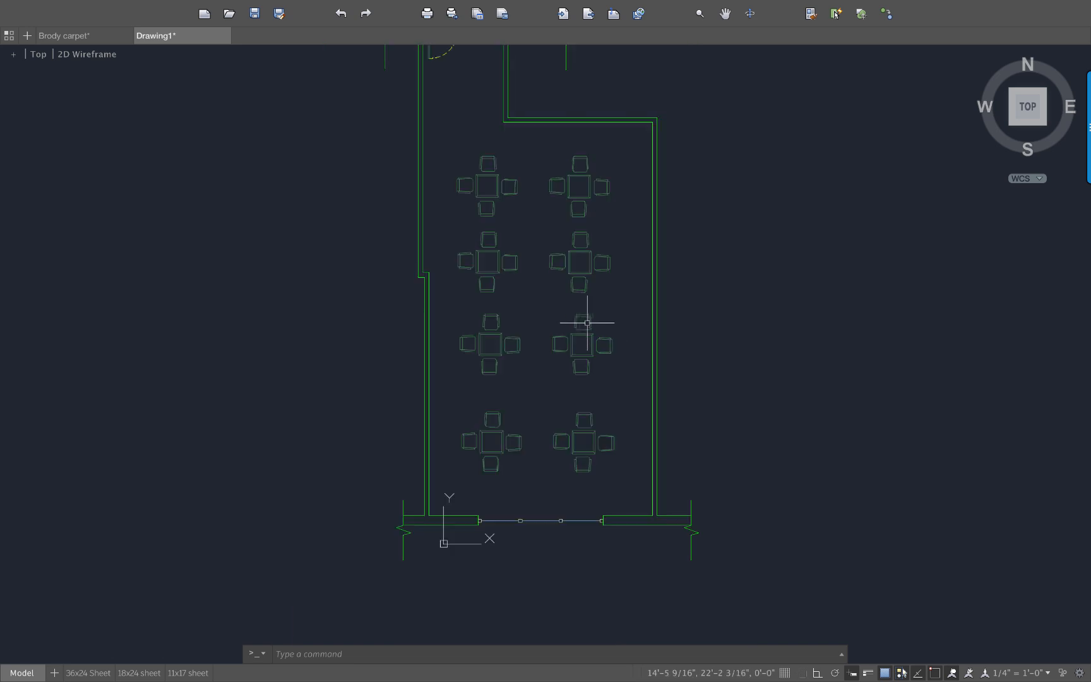
middle_click_drag(587, 322, 599, 382)
mouse_move(634, 519)
left_mouse_down()
mouse_move(519, 240)
mouse_move(516, 267)
left_mouse_up()
right_click(509, 253)
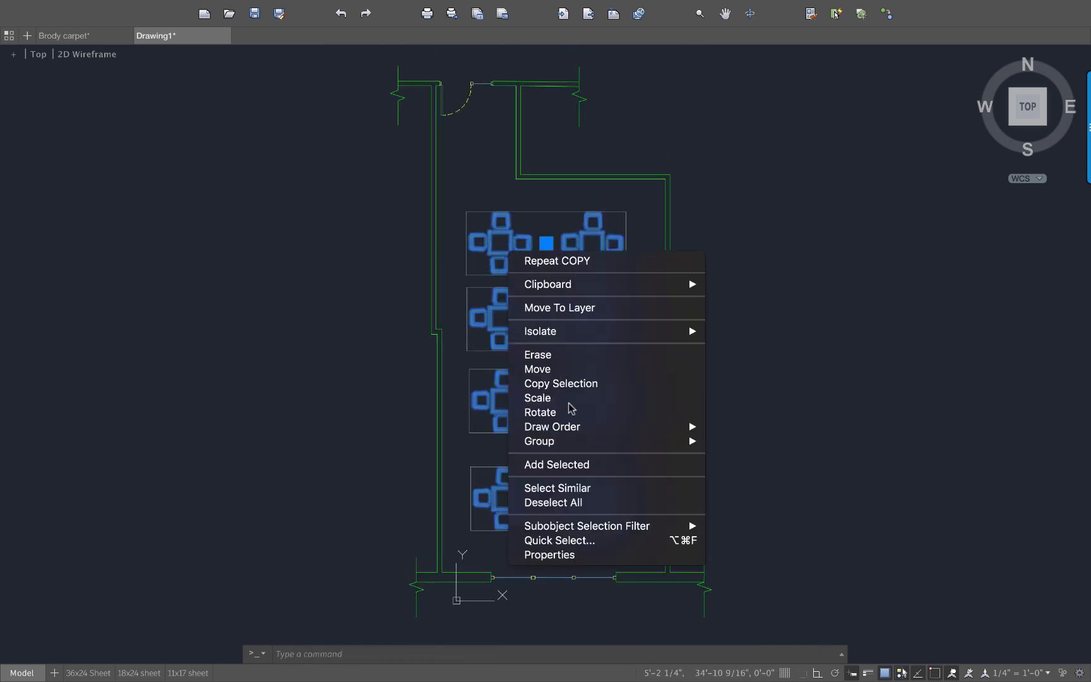
mouse_move(604, 441)
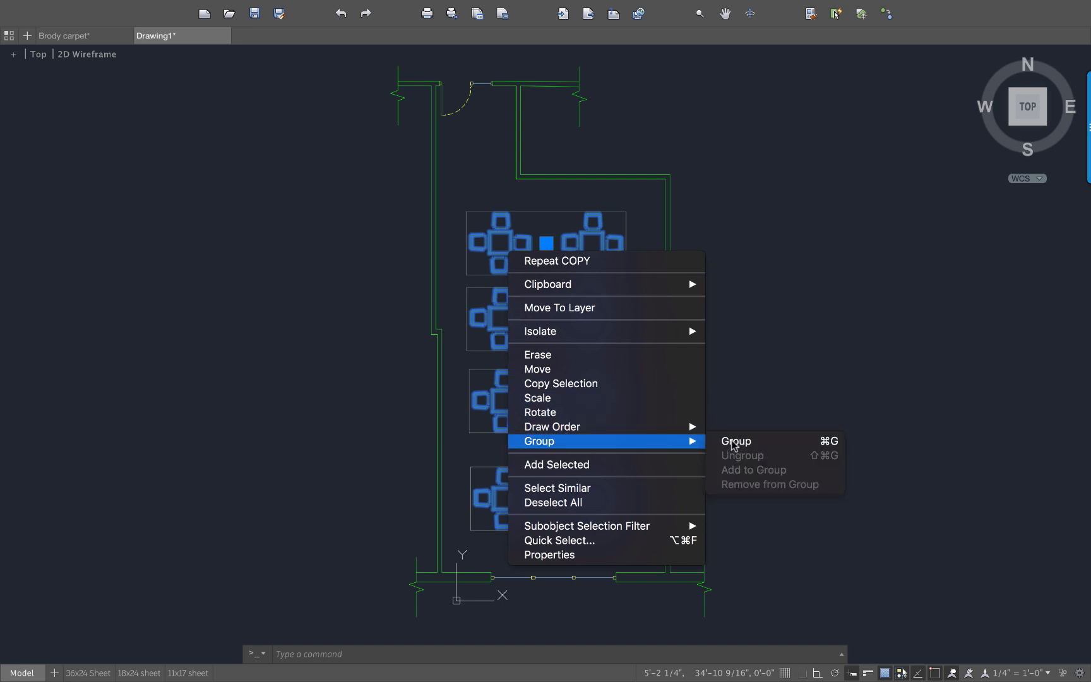
left_click(773, 374)
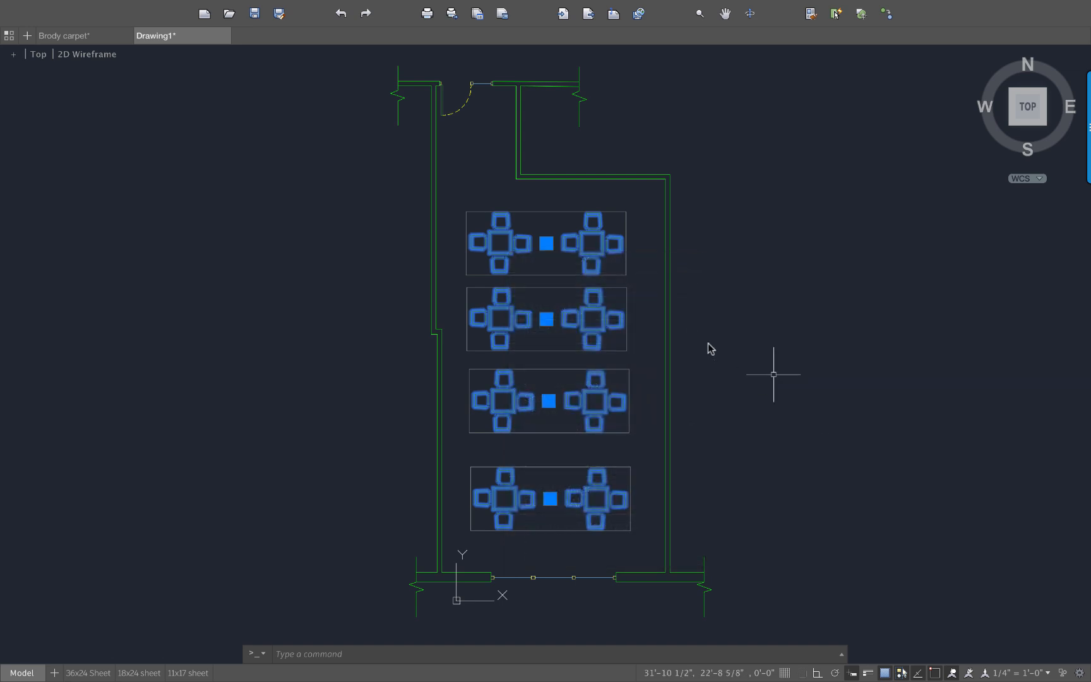
key("Escape")
- Ungroup the pair of table sets in the uppermost row
left_click(509, 243)
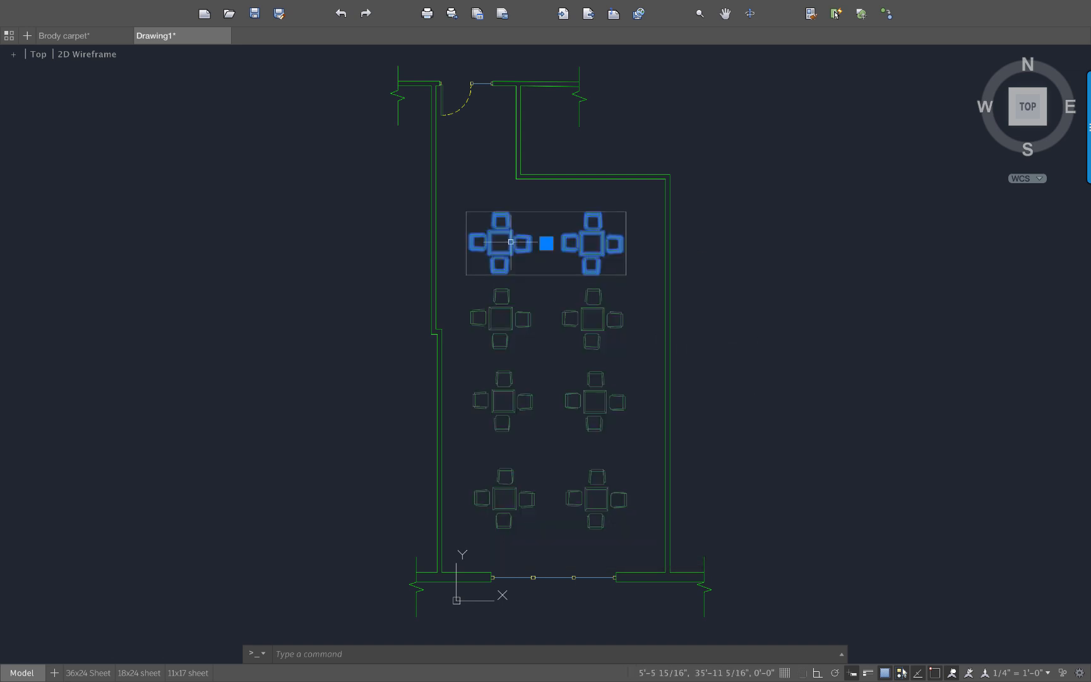
right_click(511, 243)
mouse_move(663, 430)
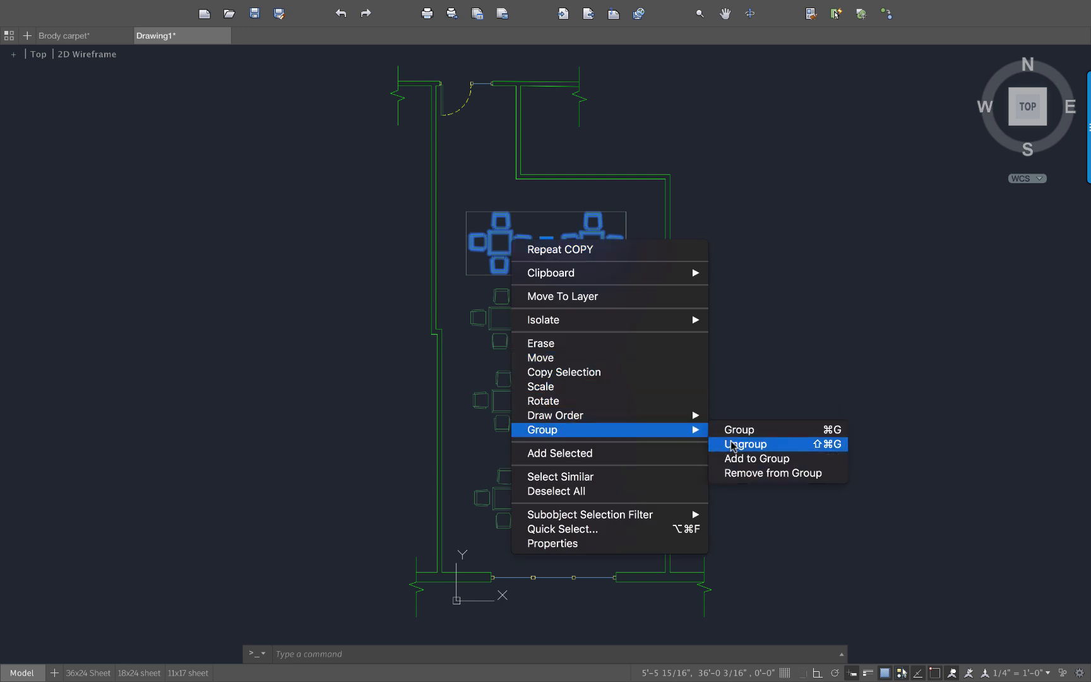
left_click(749, 443)
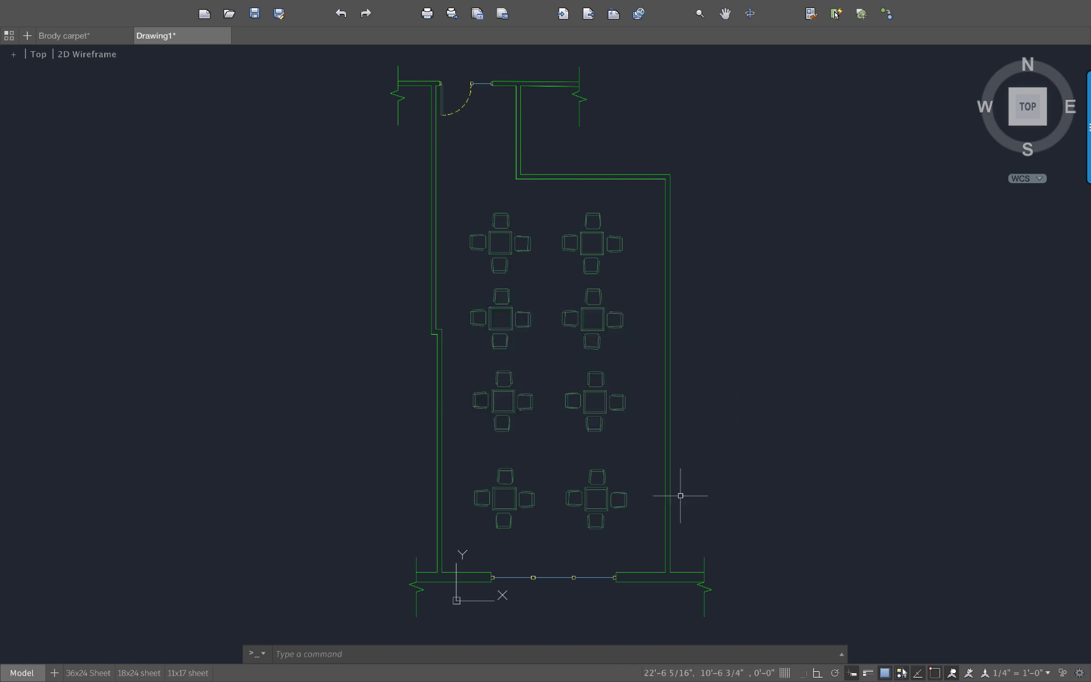
left_click_drag(633, 549, 544, 356)
key("Escape")
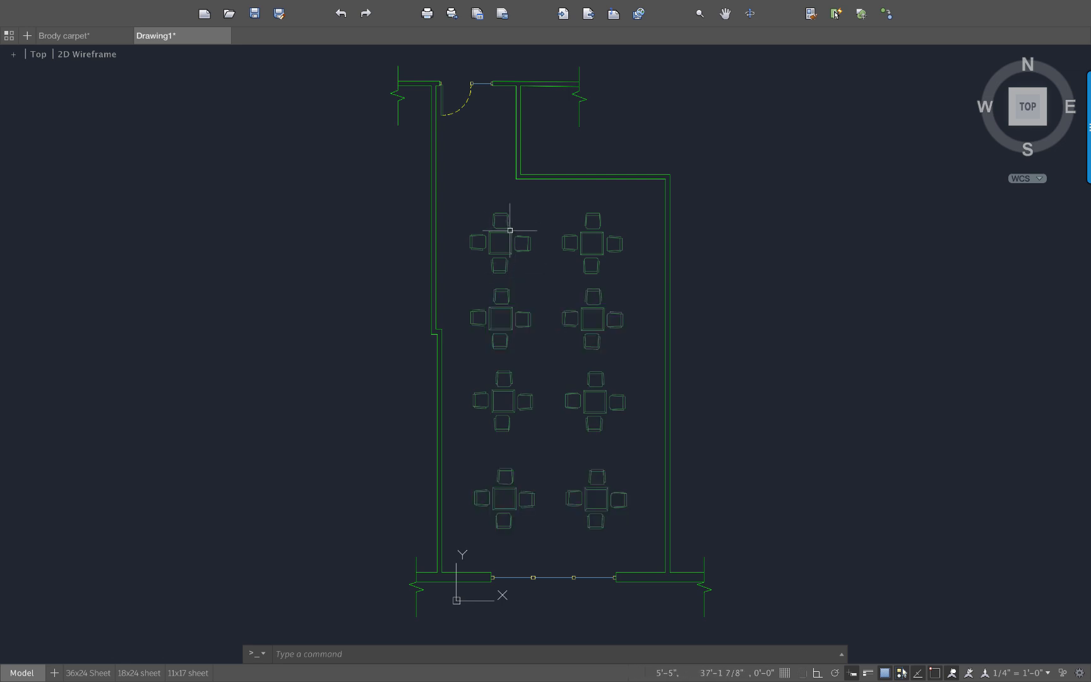
- Open the left four-person table set block in the uppermost row in the Block Editor
scroll(500, 243, "up", 10)
middle_click_drag(499, 244, 557, 319)
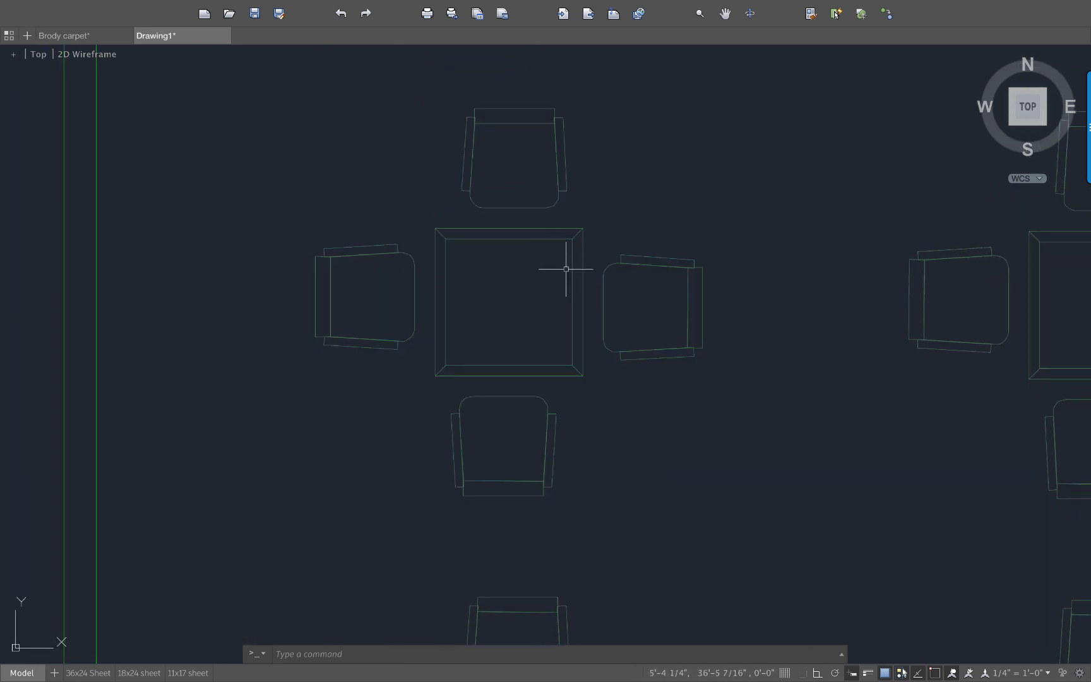
left_click(572, 250)
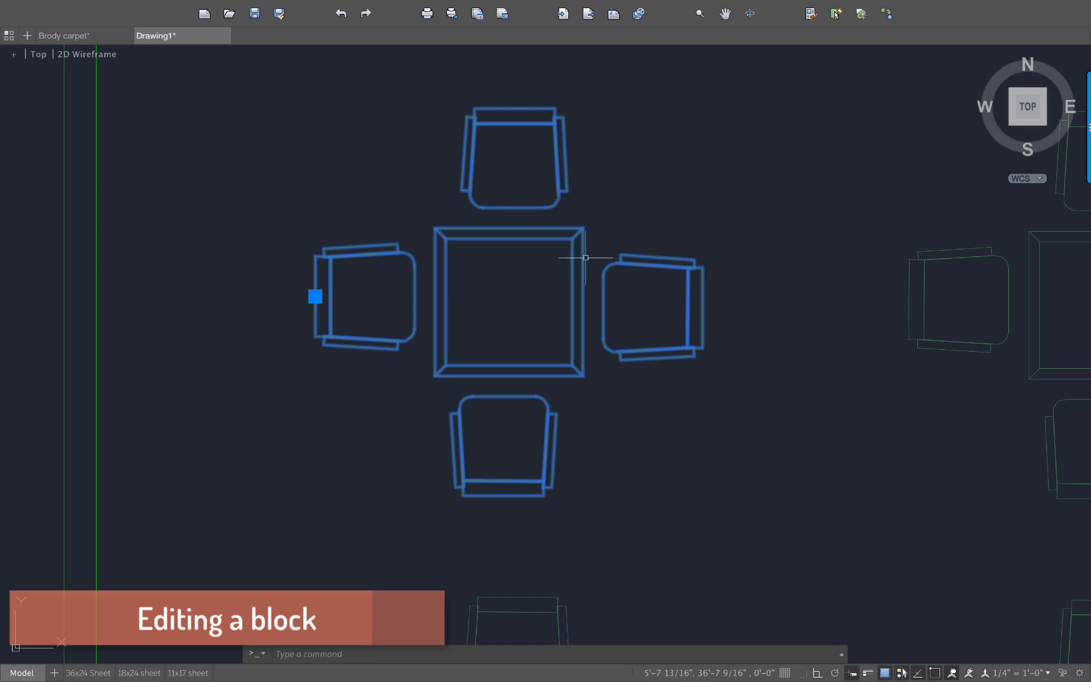
right_click(573, 240)
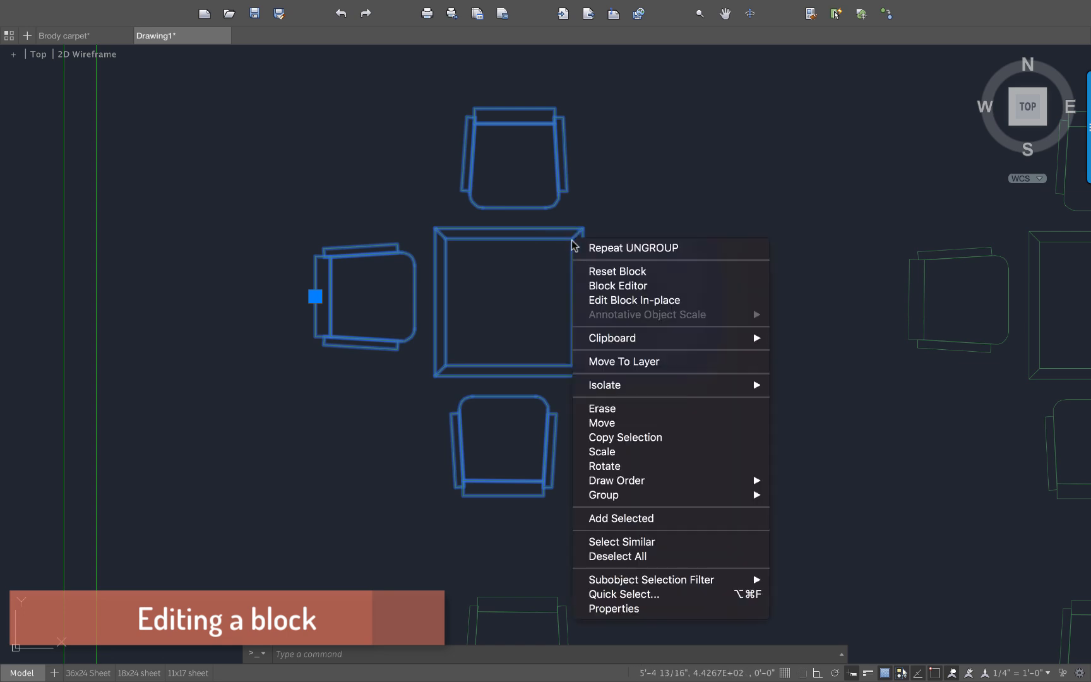
left_click(608, 288)
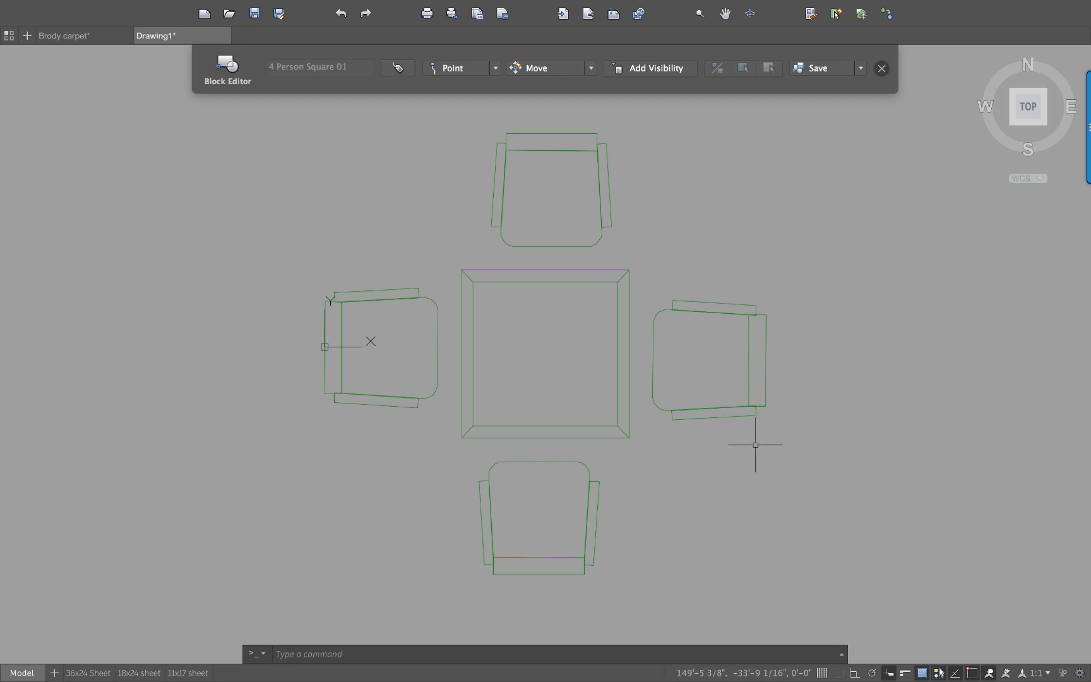
left_click(644, 250)
left_click(434, 105)
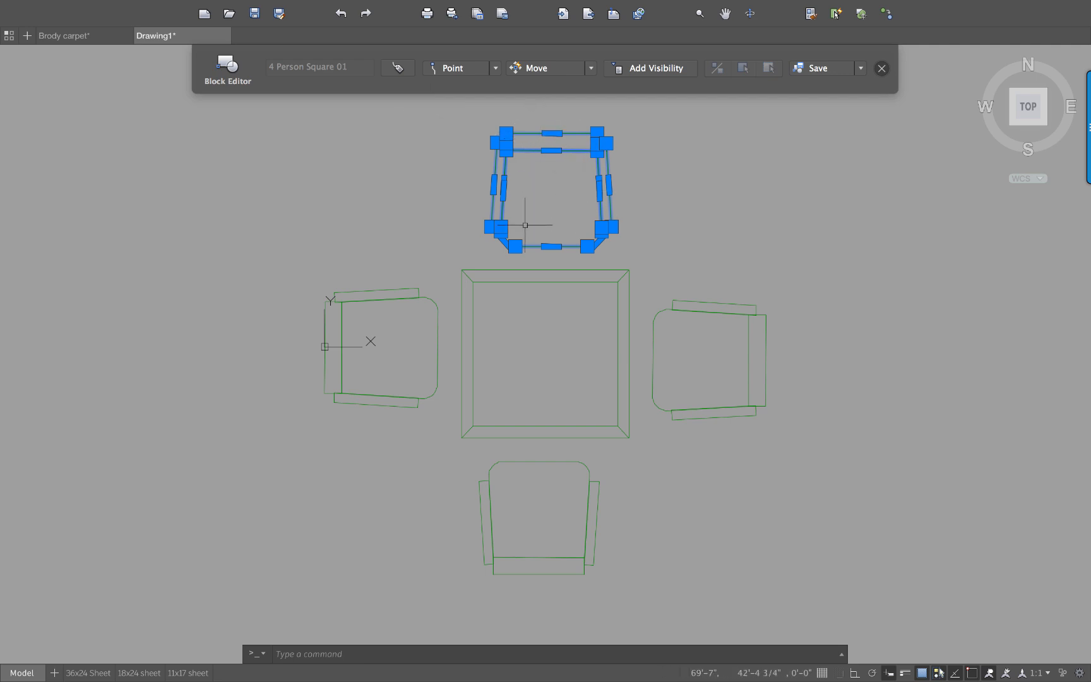
right_click(524, 149)
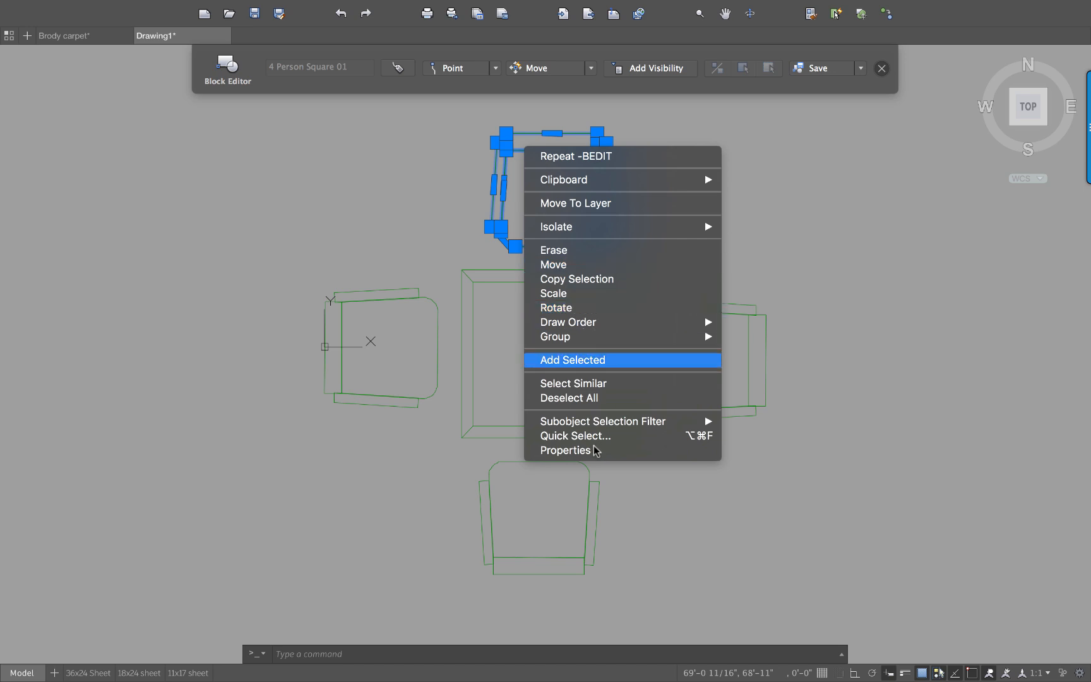
key("Return")
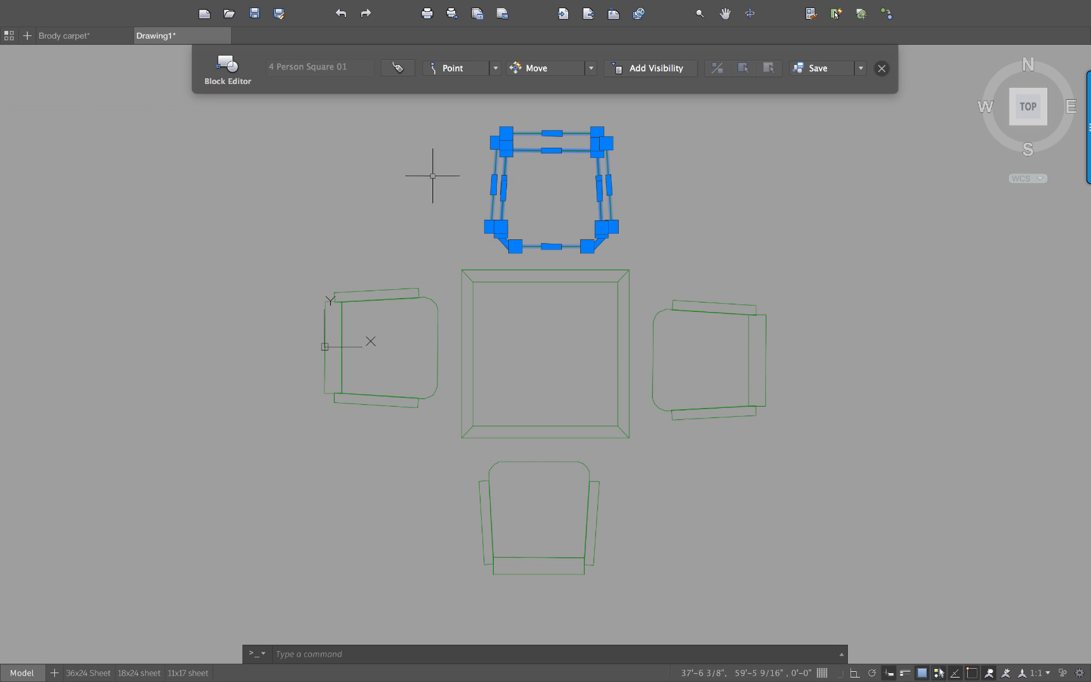
key("Escape")
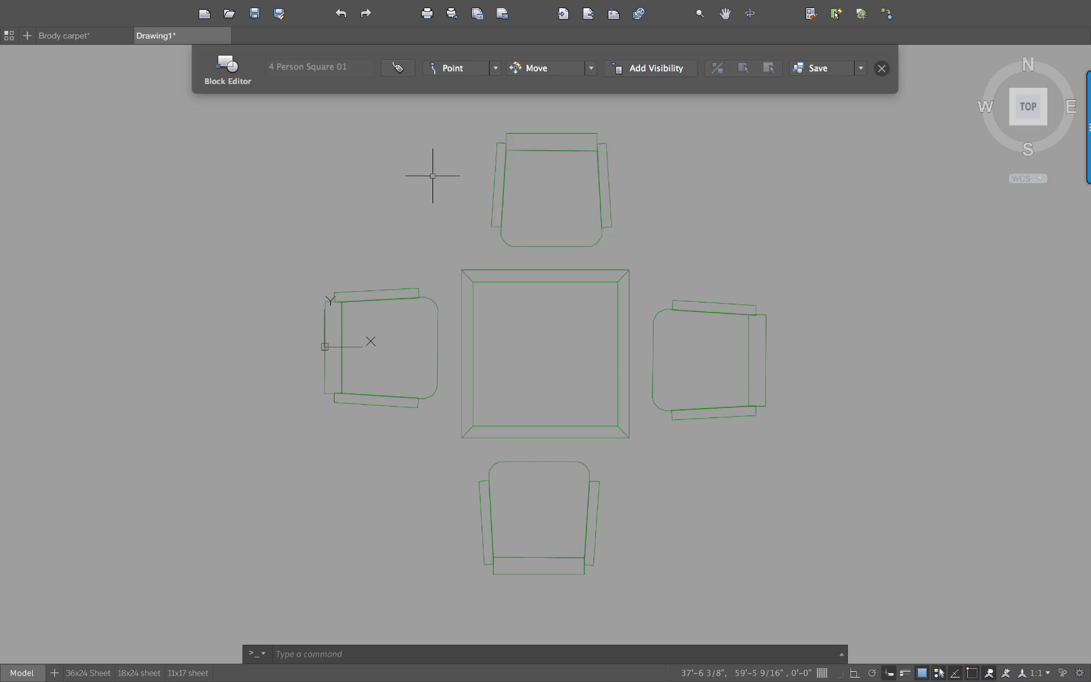
- Move the chair above the table down so it sits close to the table's upper edge
left_click(632, 252)
left_click(450, 129)
type("m")
key("Return")
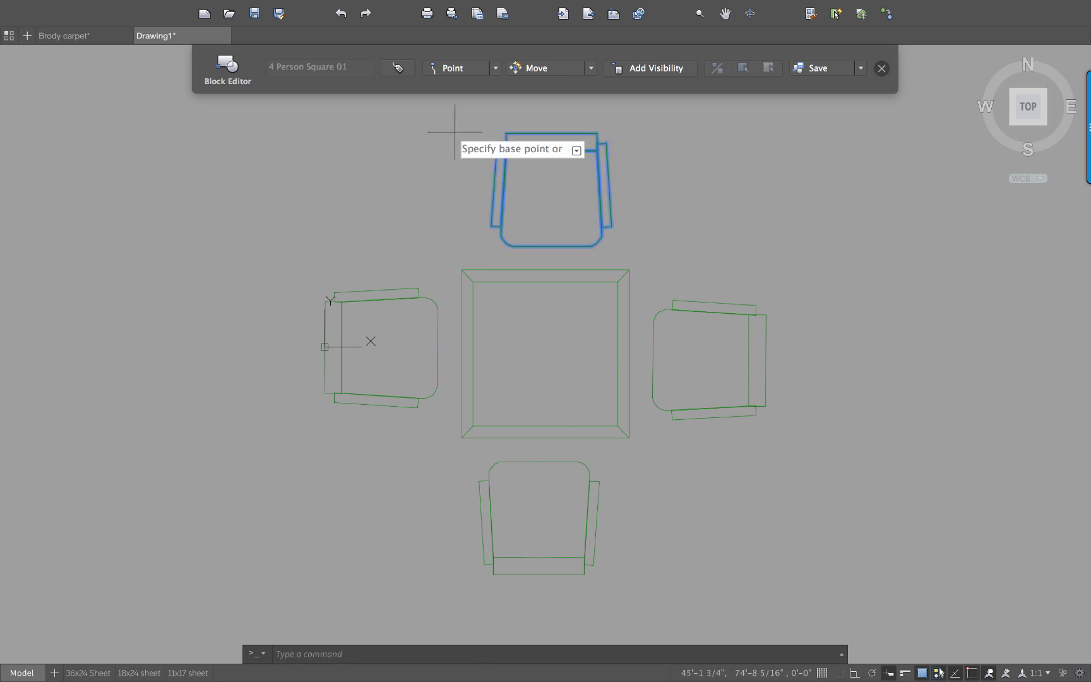
left_click(452, 168)
left_click(444, 186)
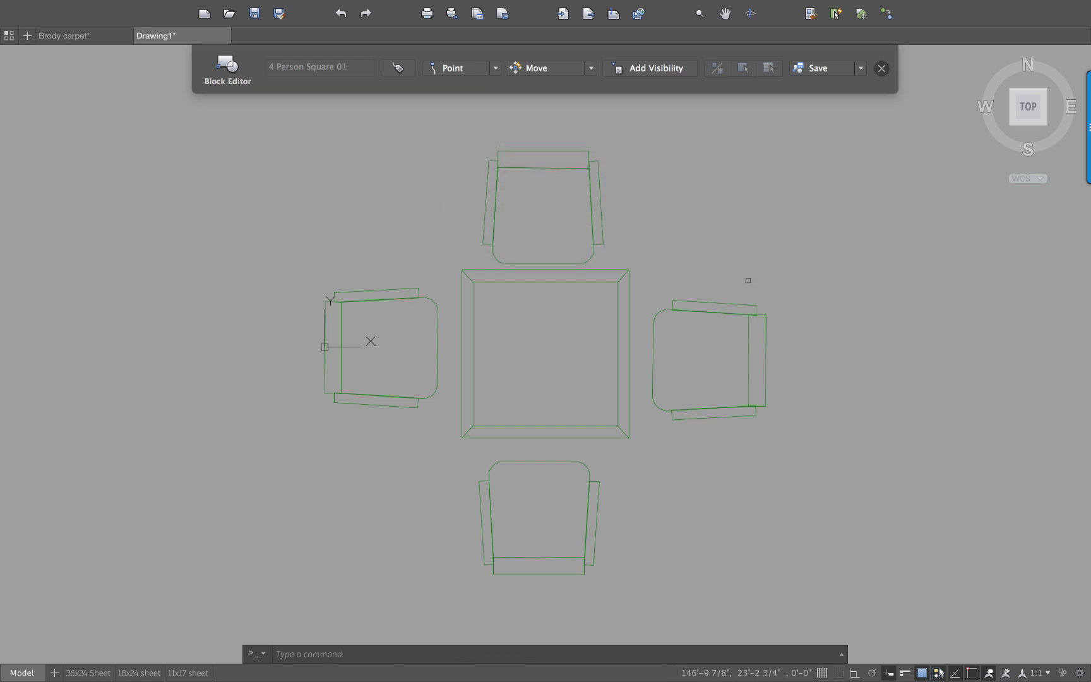
key("space")
left_click(792, 458)
left_click(645, 270)
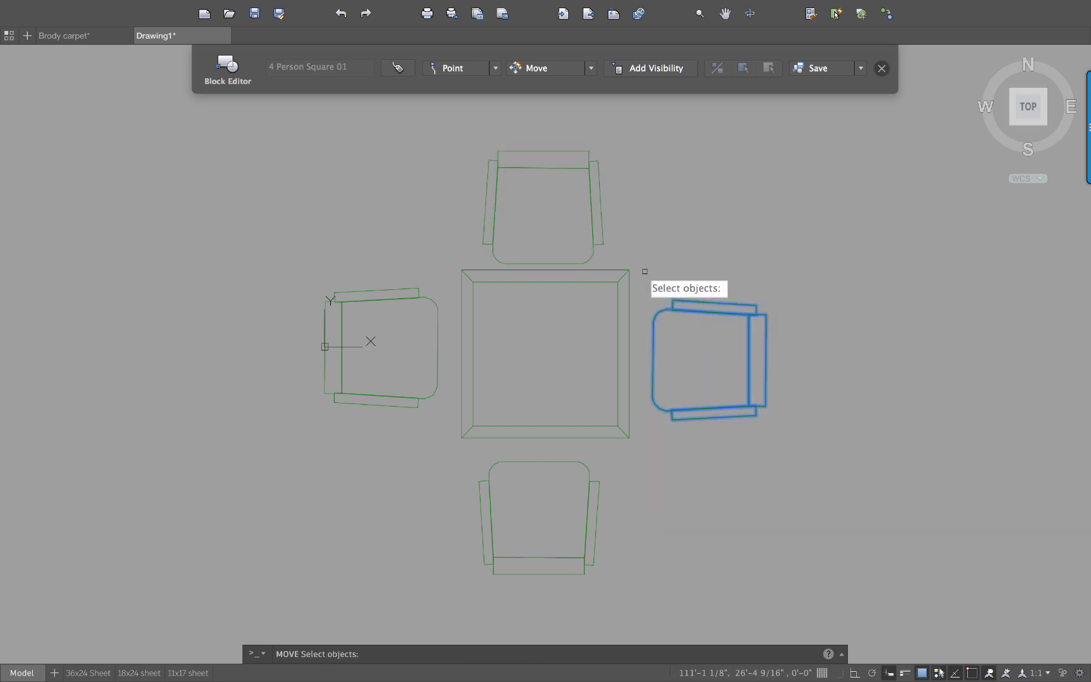
type("rota")
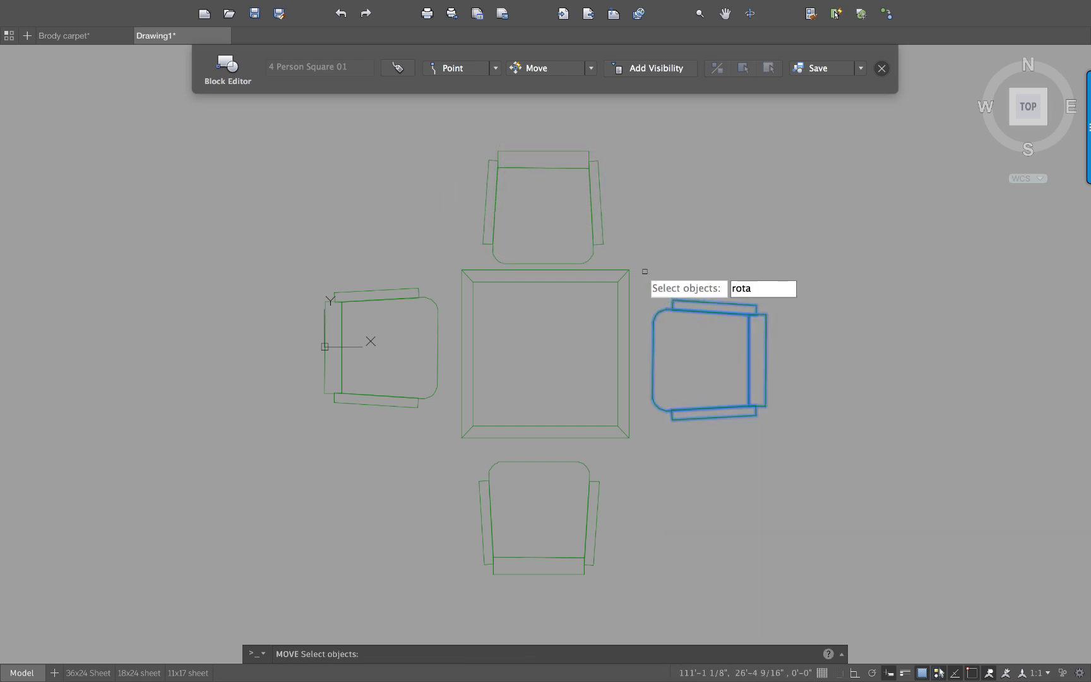
key("Escape")
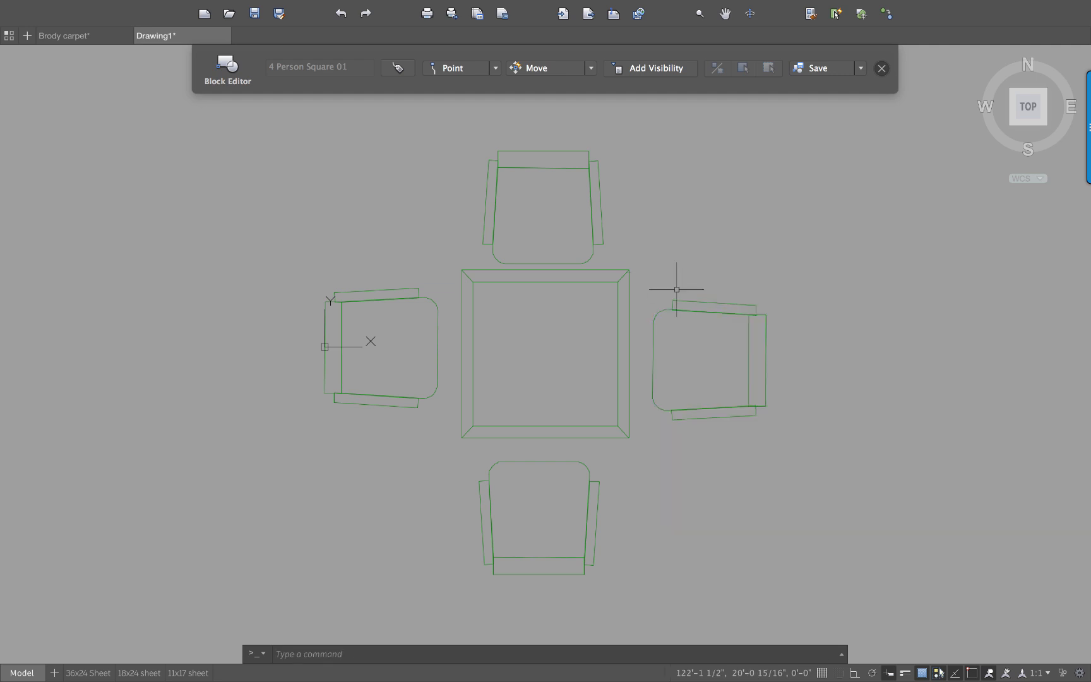
- Rotate the chair on the table's right side slightly clockwise about its centre
type("rota")
key("Return")
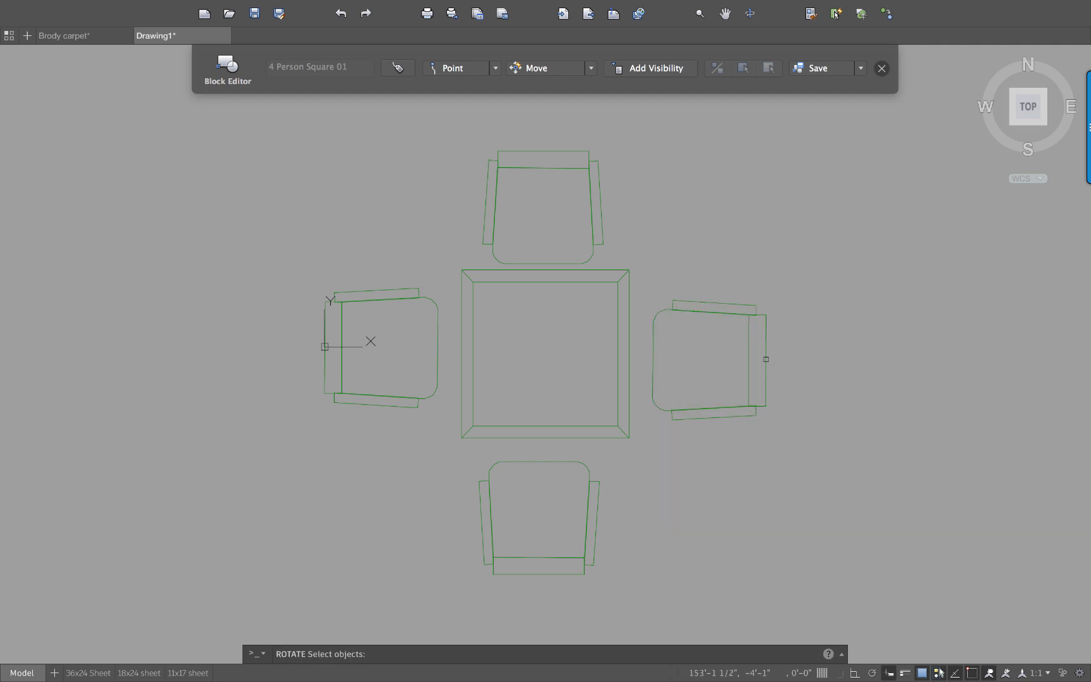
left_click(791, 272)
left_click(663, 451)
key("Return")
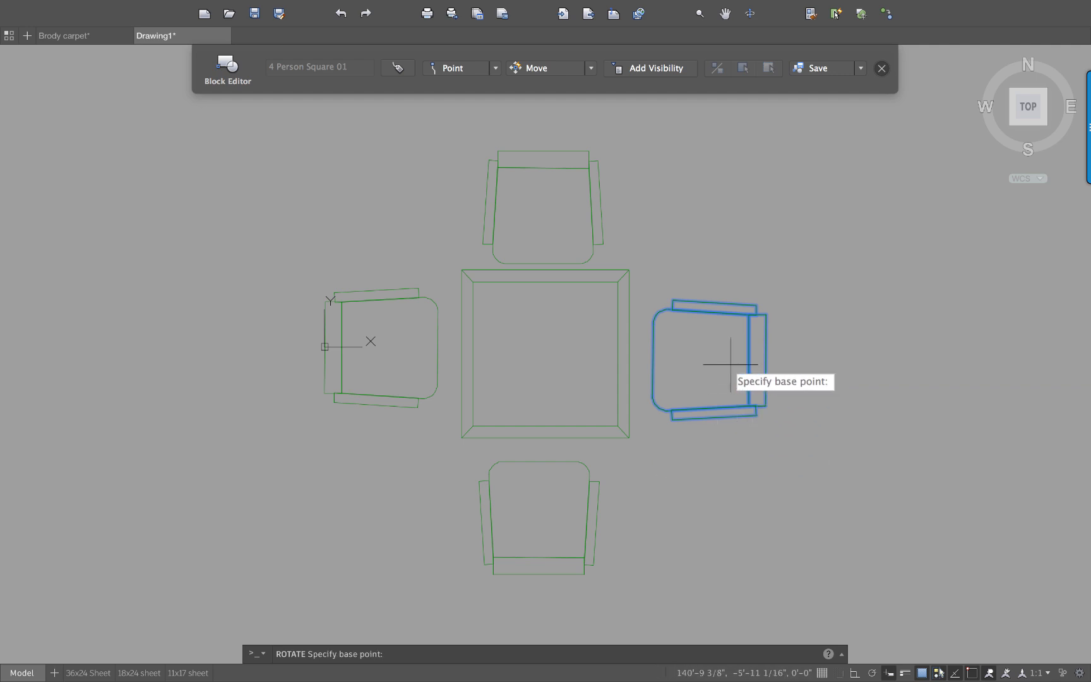
left_click(720, 365)
left_click(831, 397)
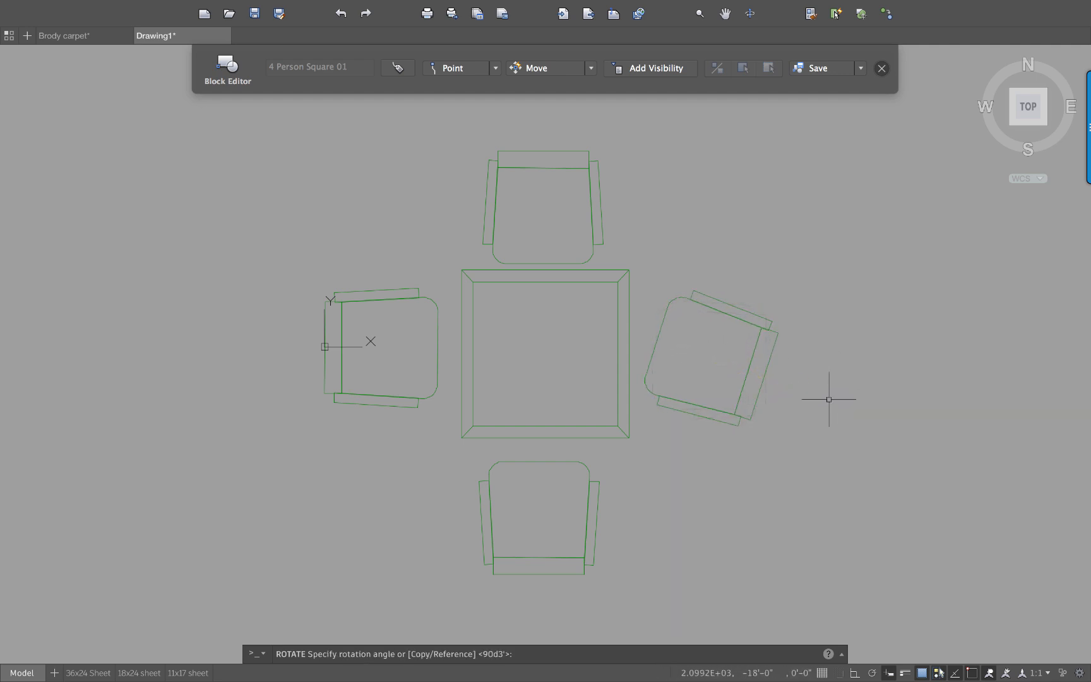
- Move the rotated chair left until its seat overlaps the table's right edge
type("m")
key("Return")
type("p")
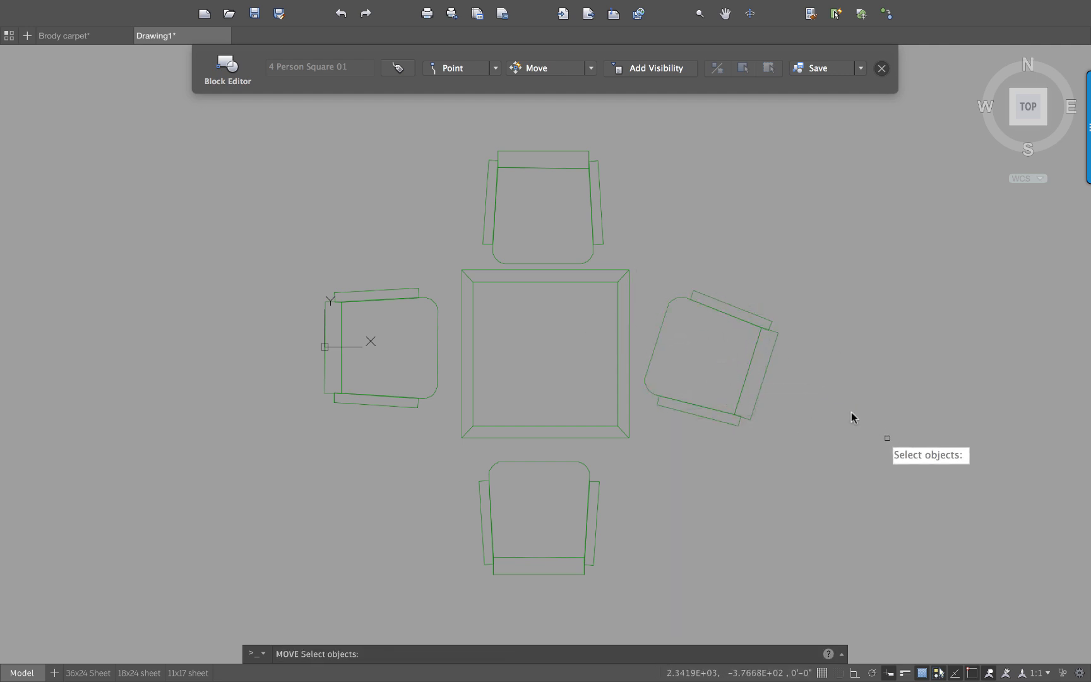
key("Return")
key("Return")
left_click(851, 401)
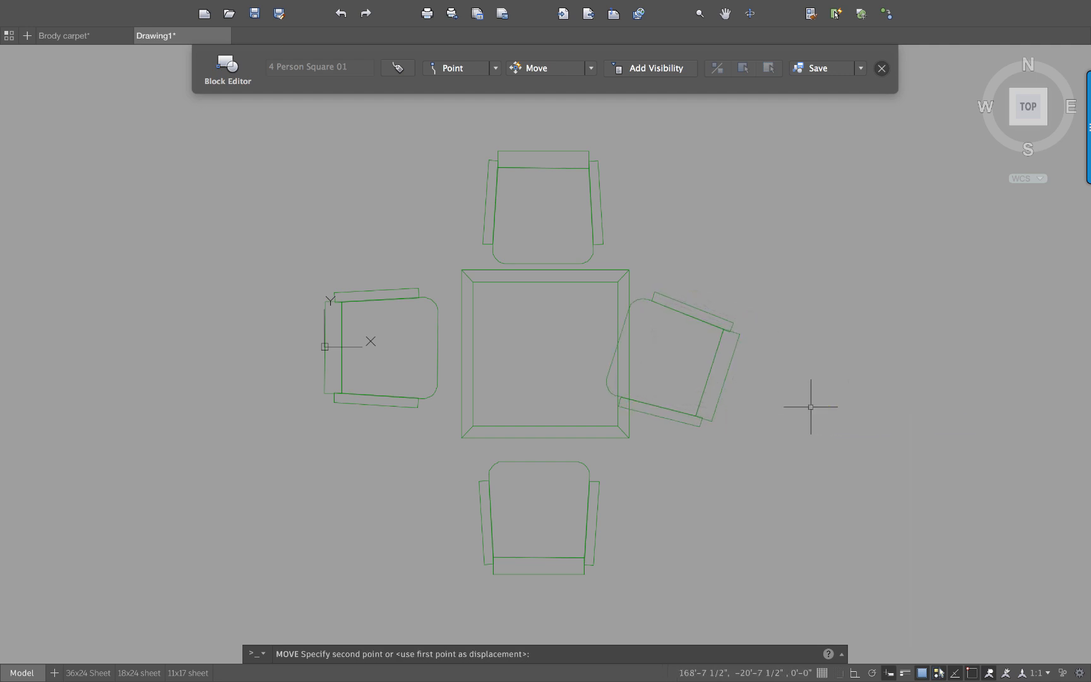
left_click(815, 399)
- Trim away the rotated chair's lines inside the table, using the table's outer square as cutting edge
type("trim")
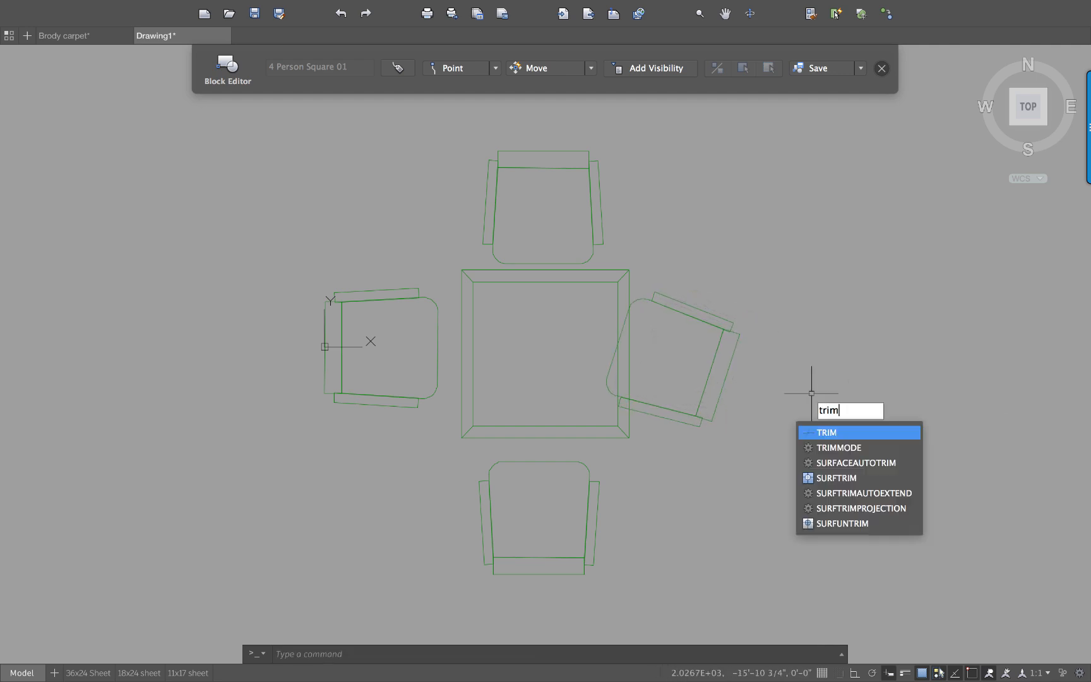
key("Return")
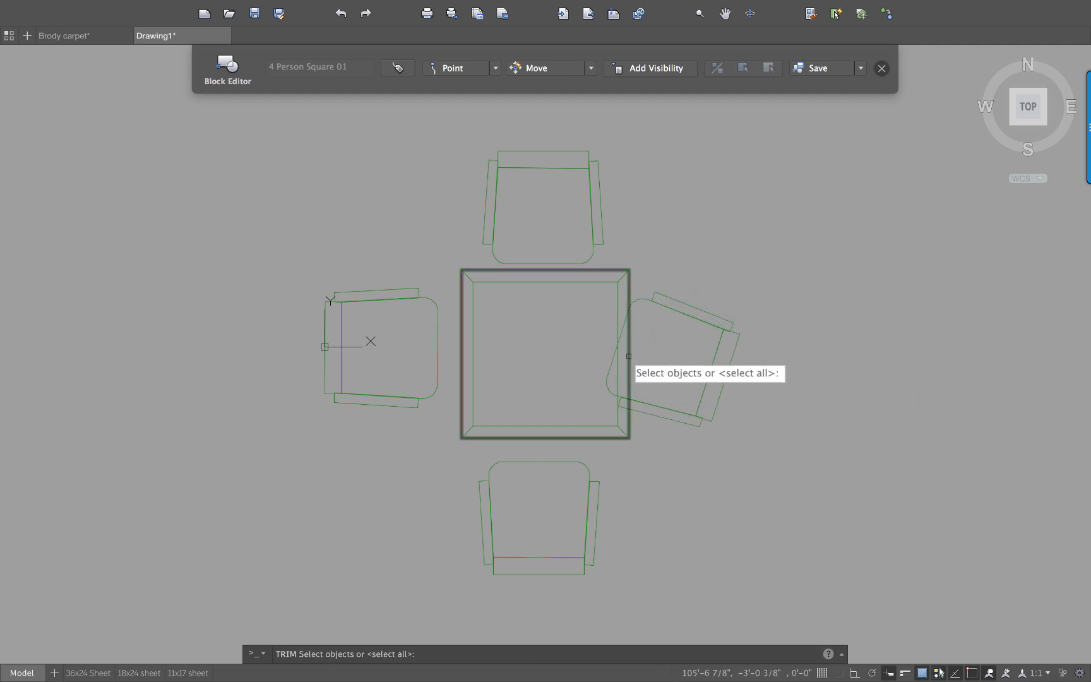
left_click(628, 357)
key("Return")
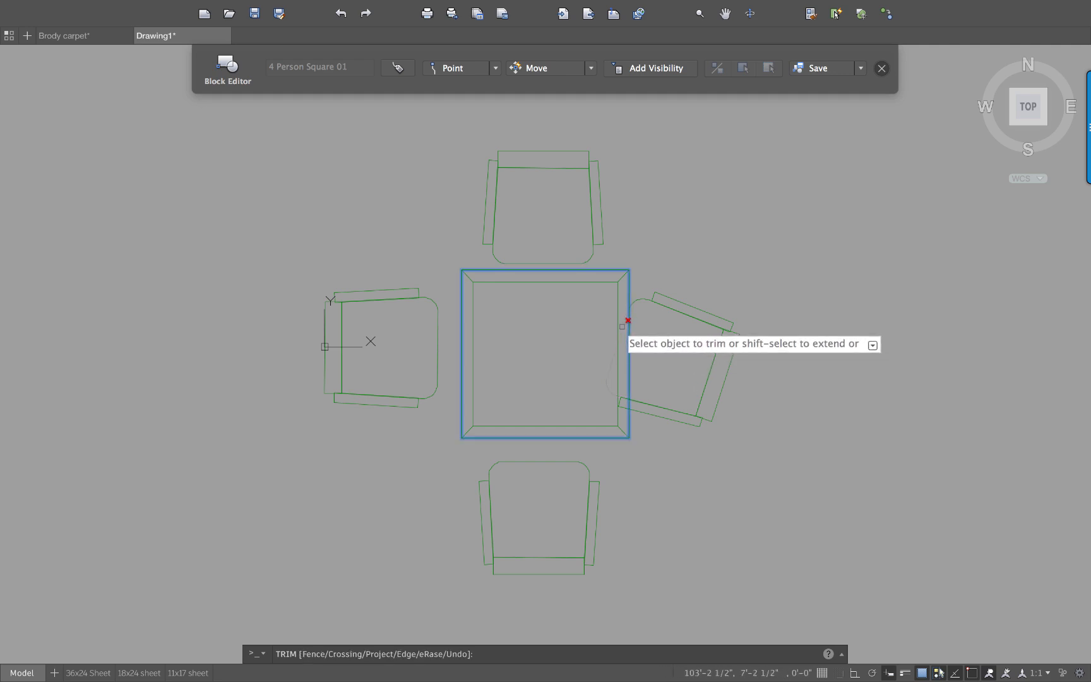
left_click(623, 330)
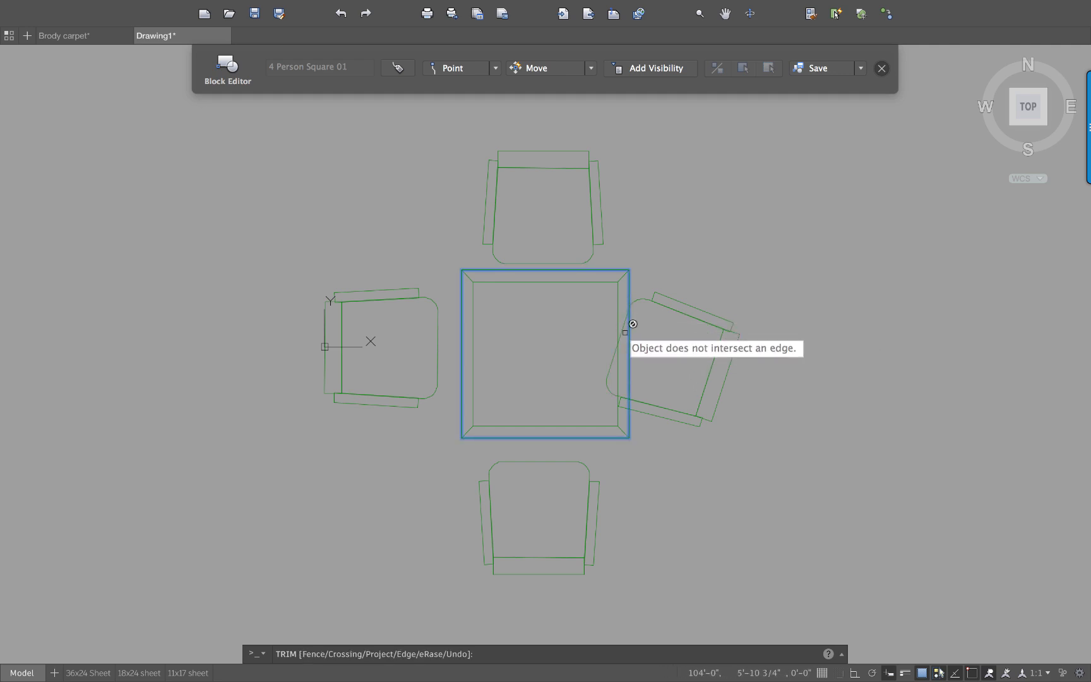
left_click(622, 403)
key("Escape")
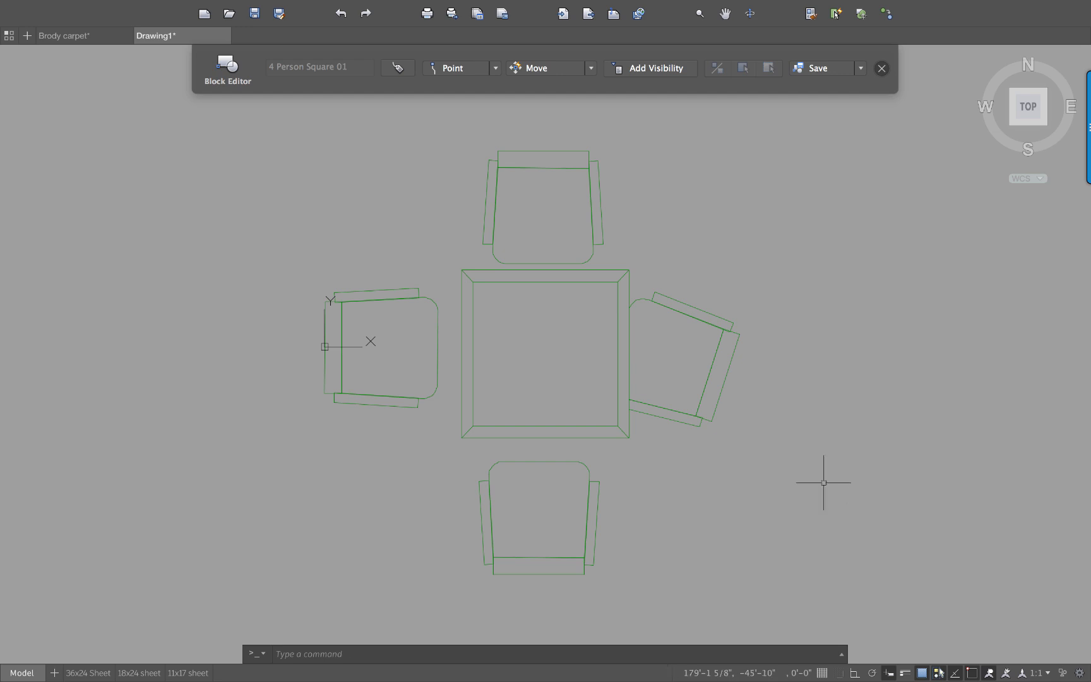
- Move the chair below the table up and slightly right so it sits close to the table's lower edge
type("m")
key("Return")
left_click(684, 605)
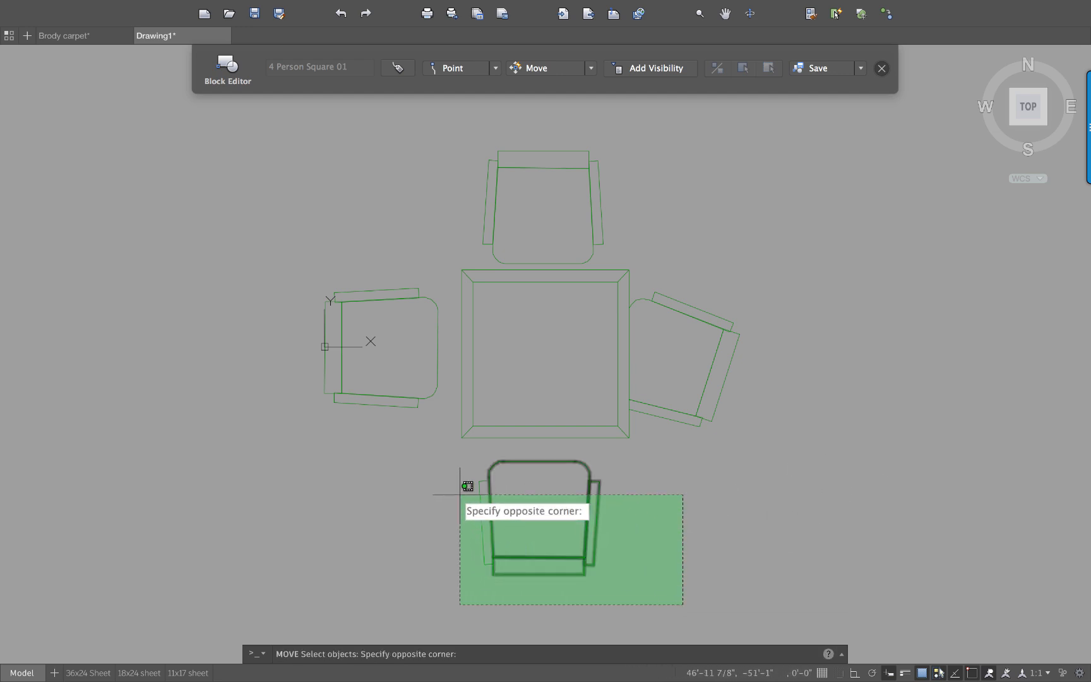
left_click(438, 461)
key("Return")
left_click(419, 484)
left_click(426, 468)
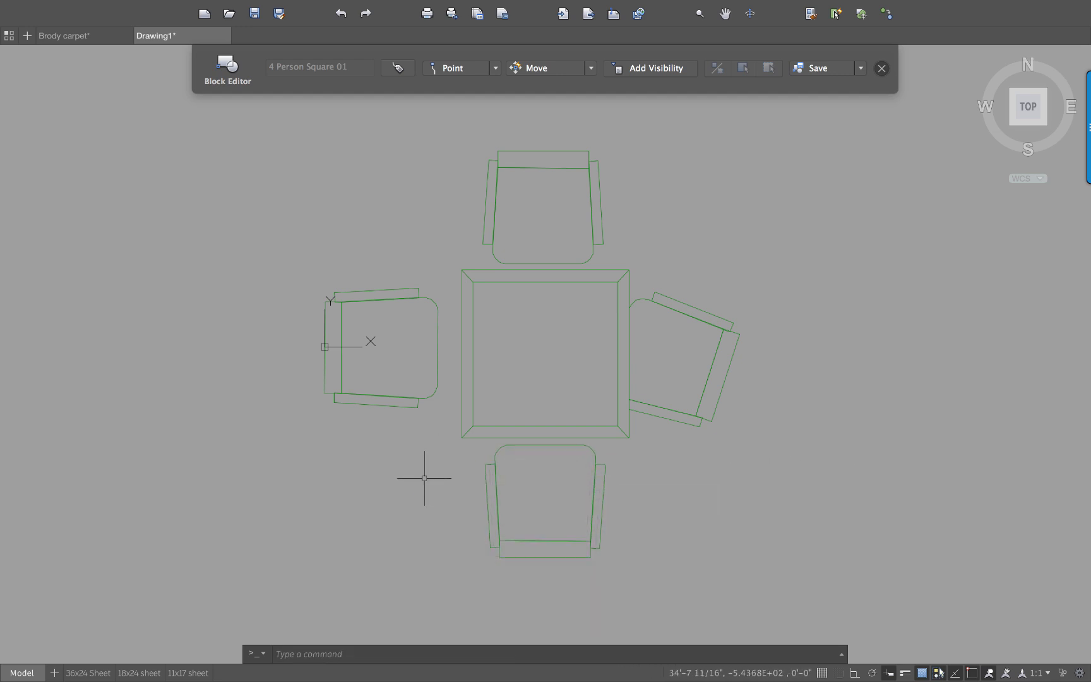
- Move the chair on the table's left side right and slightly down so it sits close to the table
key("Return")
left_click(440, 426)
left_click(222, 226)
key("Return")
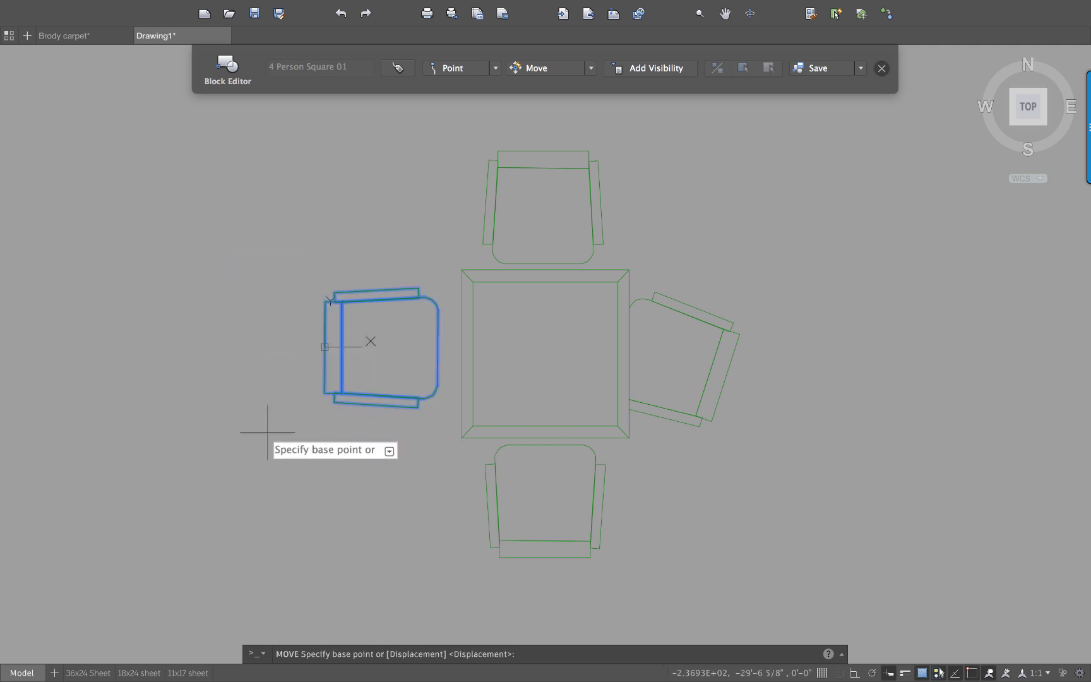
left_click(268, 433)
left_click(278, 440)
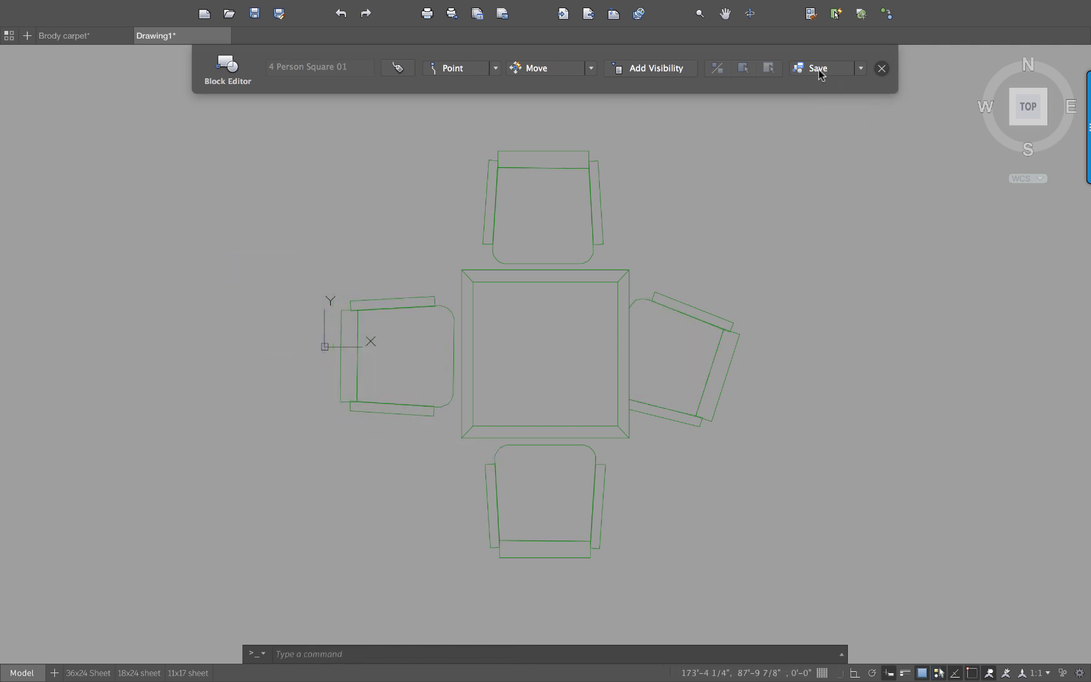
- Save the changes to the existing table set block and close the Block Editor
left_click(861, 69)
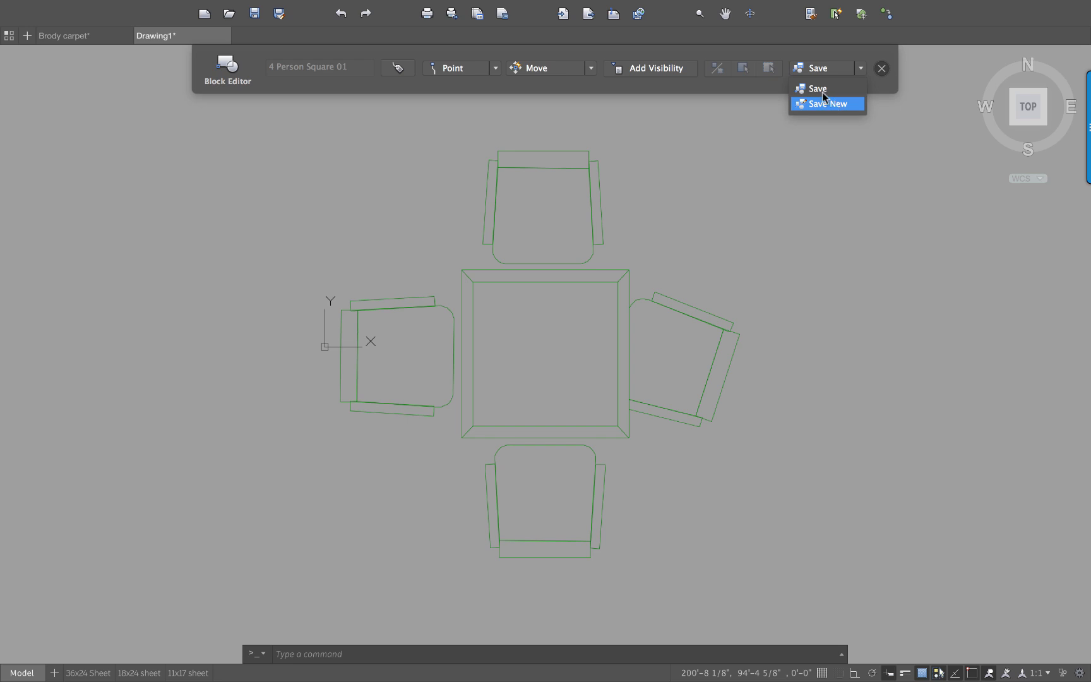
left_click(898, 79)
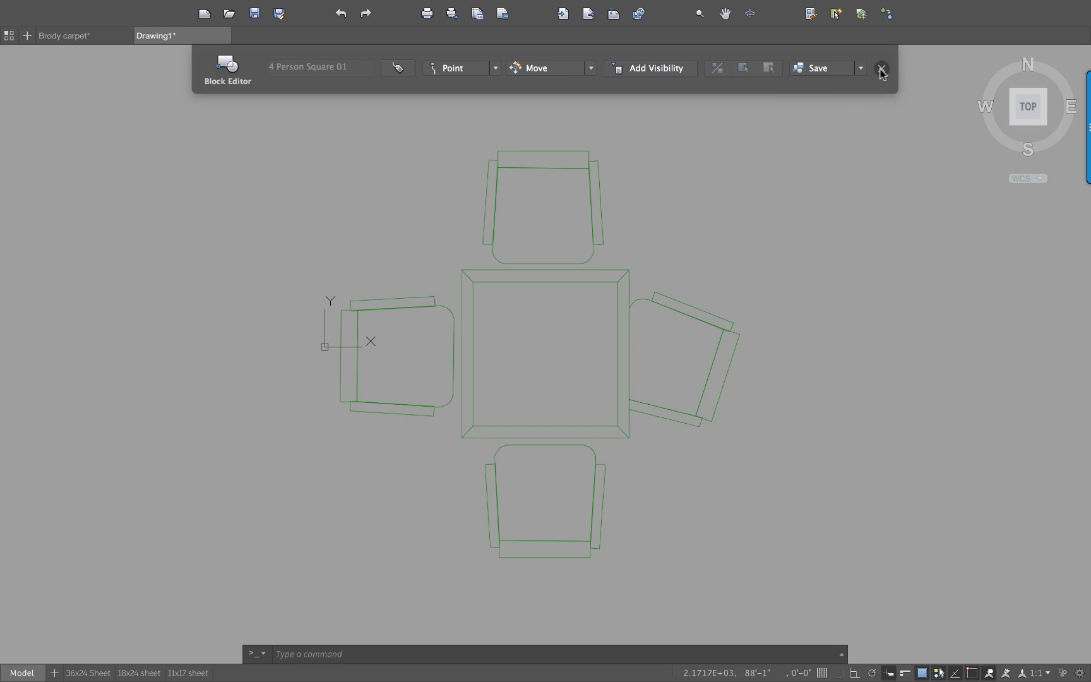
- Move the upper-left four-person table block from the Door layer to the Furniture layer through its properties
scroll(697, 146, "down", 4)
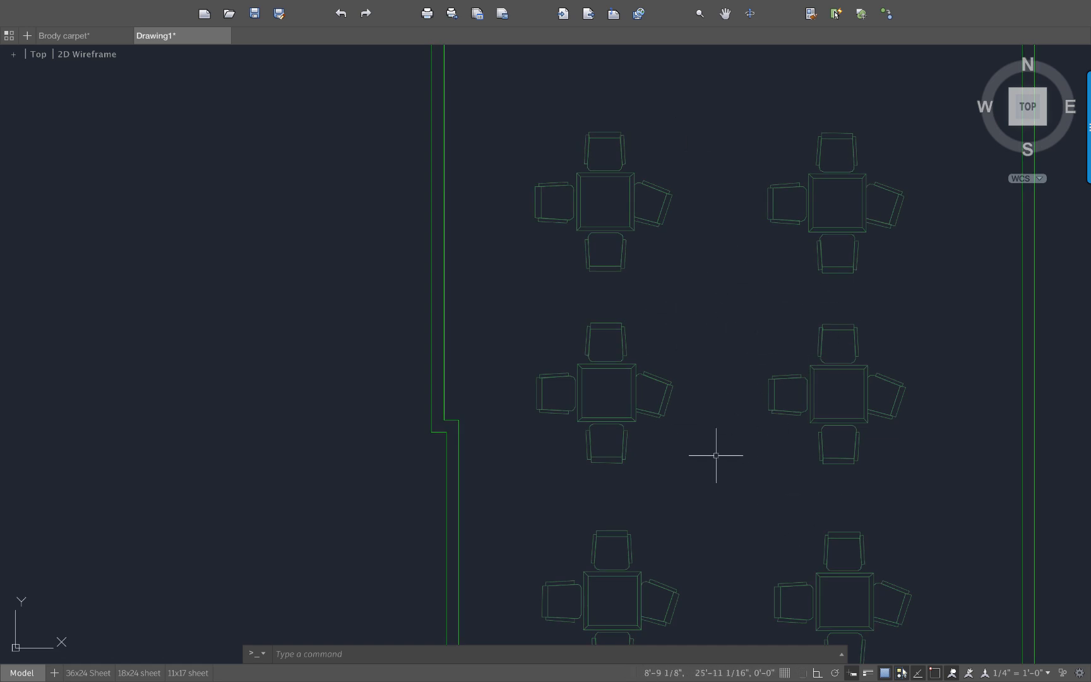
scroll(764, 427, "up", 3)
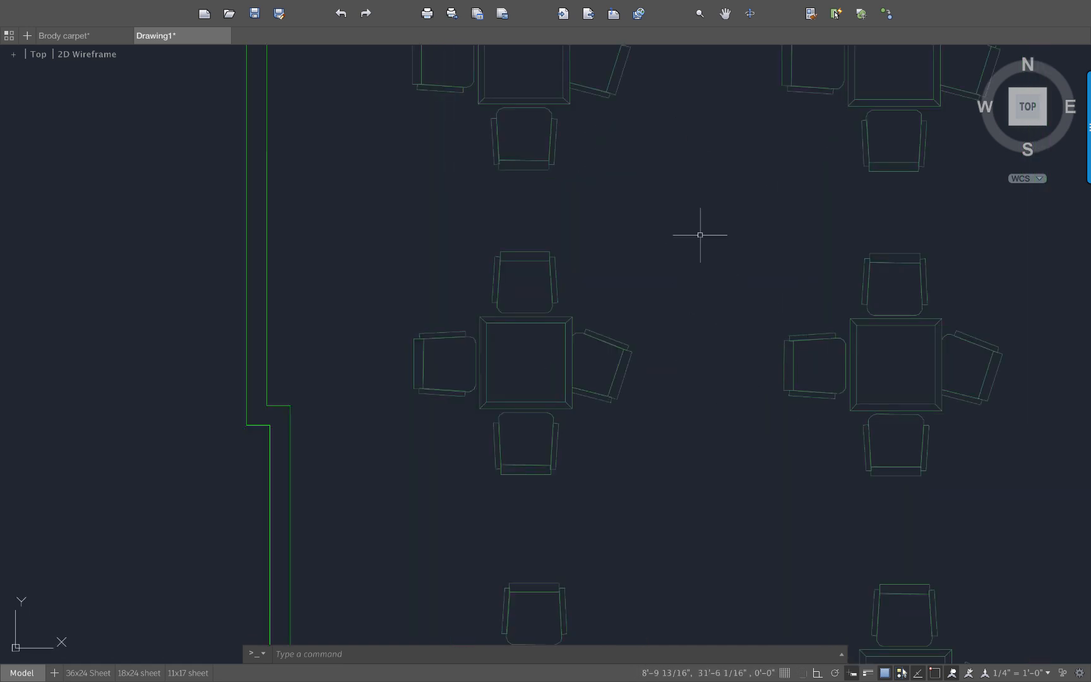
middle_click_drag(702, 233, 802, 381)
scroll(802, 380, "up", 2)
scroll(658, 219, "up", 2)
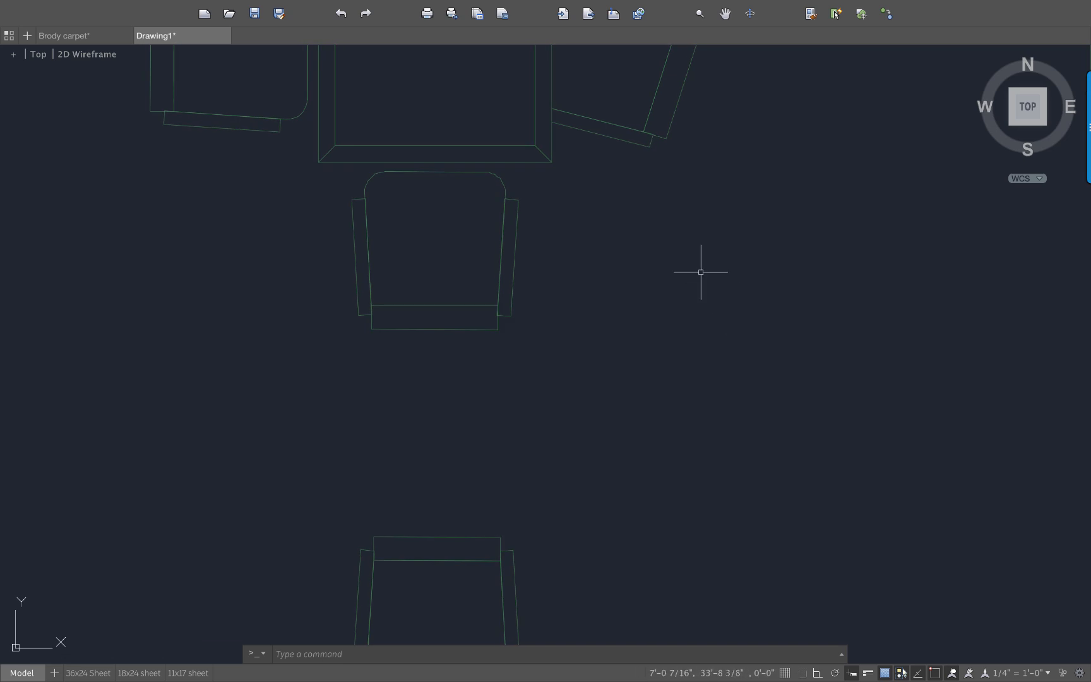
scroll(718, 288, "down", 2)
mouse_move(717, 288)
middle_mouse_down()
mouse_move(772, 380)
mouse_move(809, 480)
middle_mouse_up()
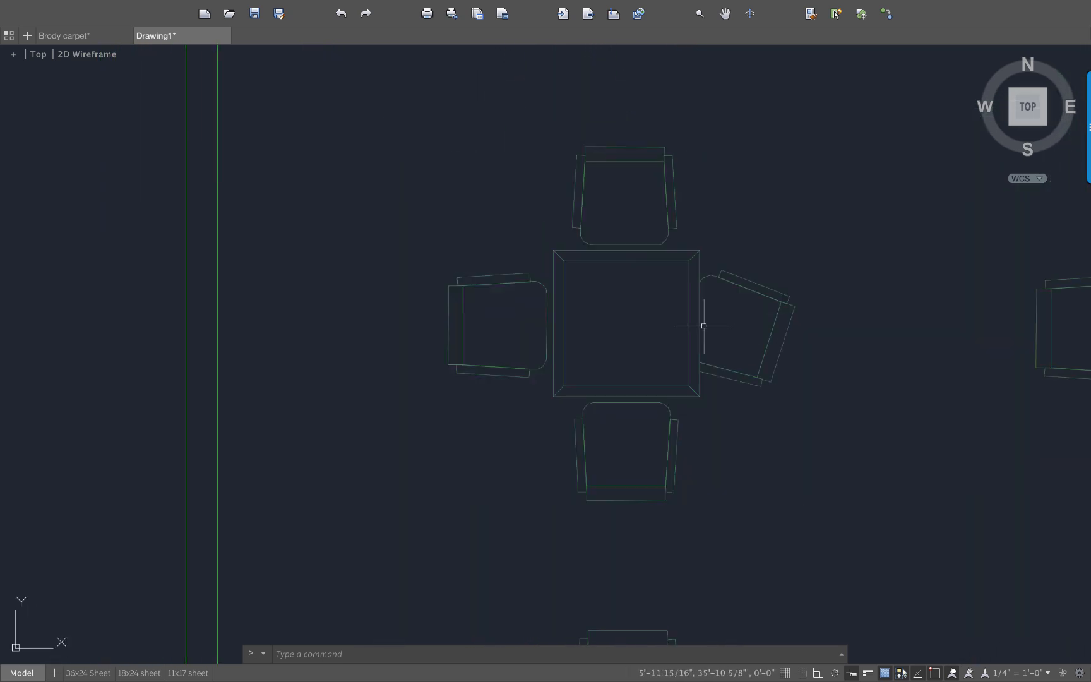
left_click(694, 249)
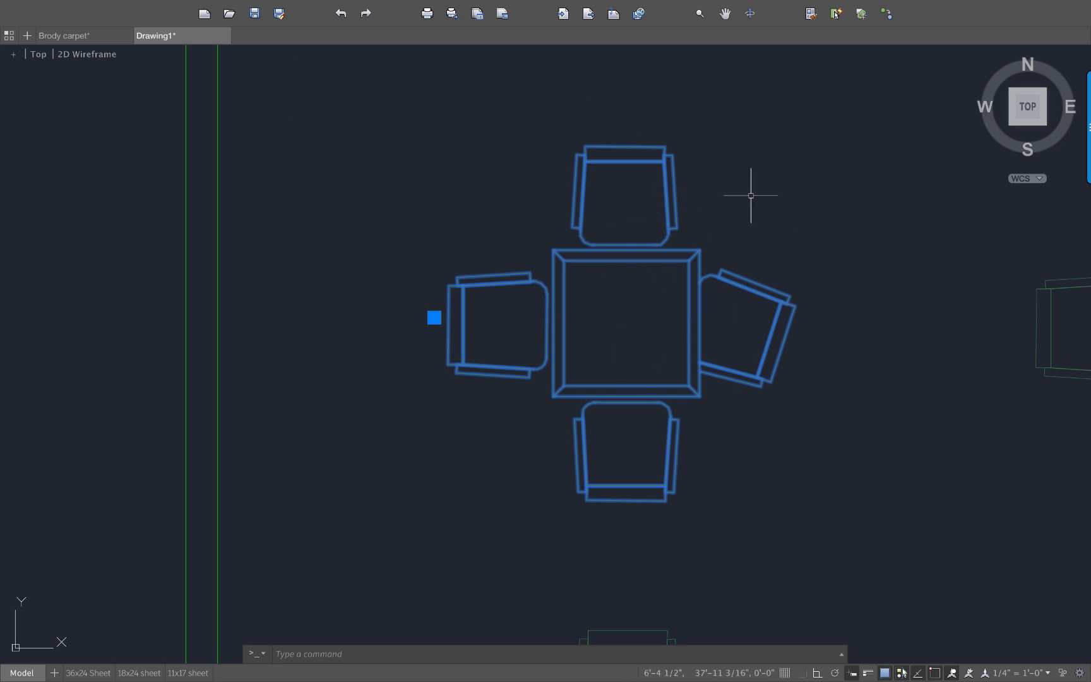
right_click(671, 202)
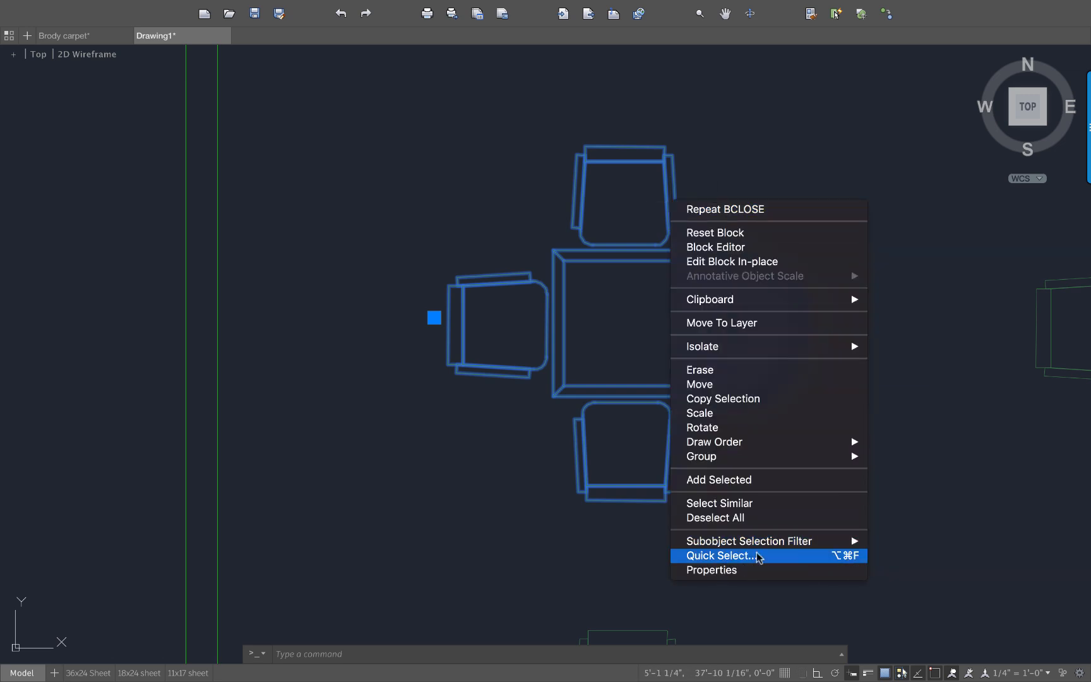
left_click(712, 570)
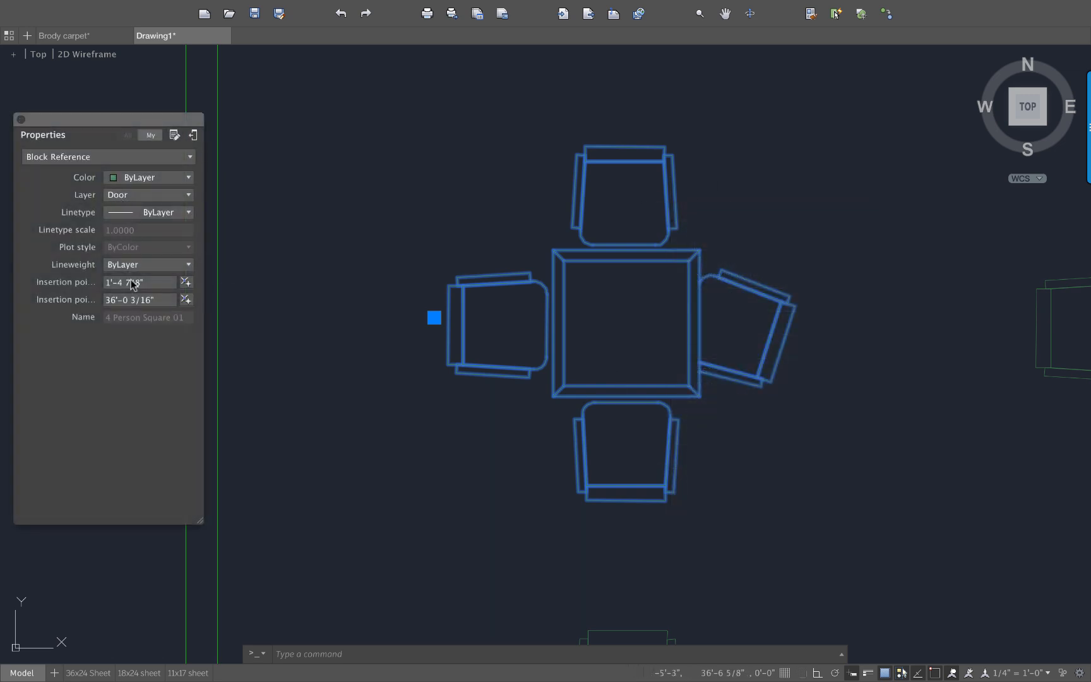
left_click(149, 194)
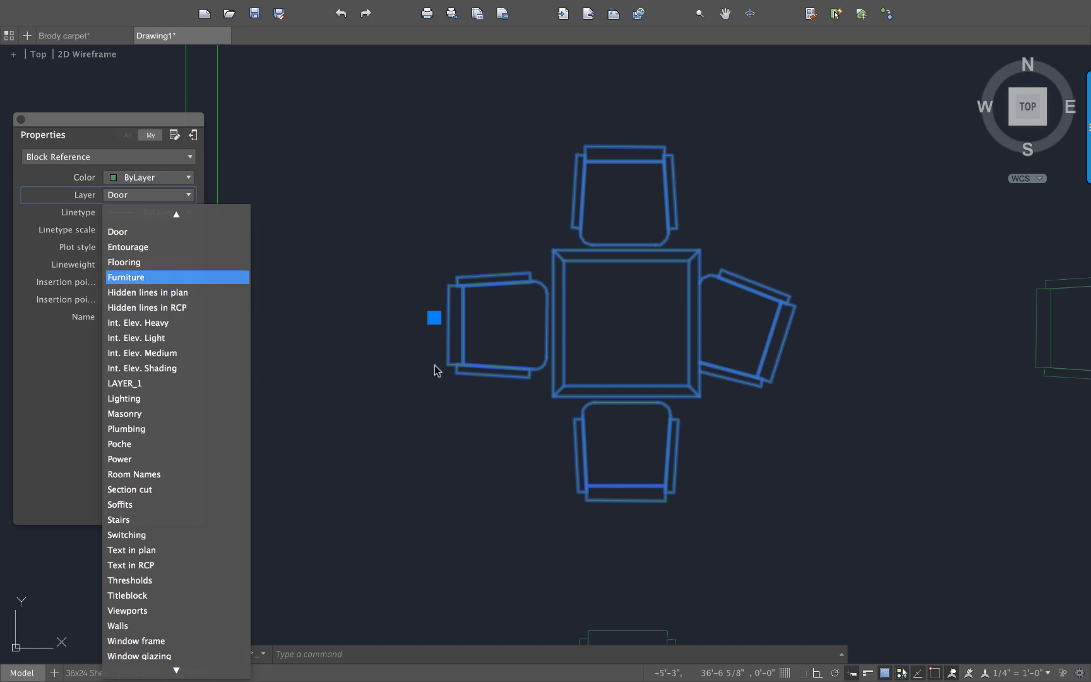
key("Return")
key("Escape")
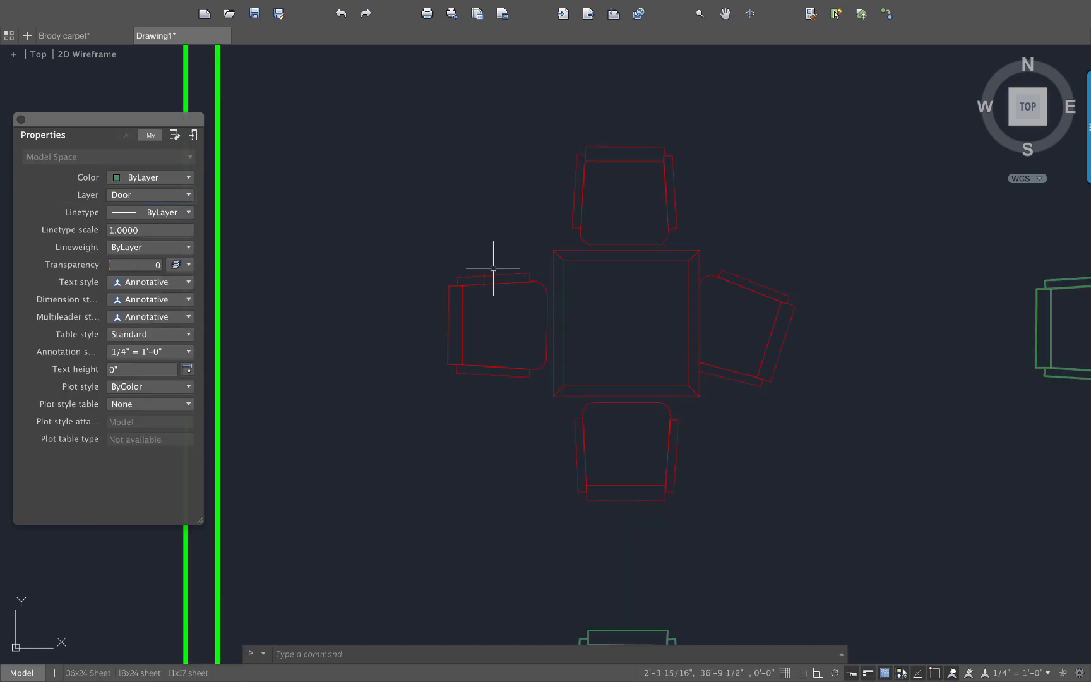
- Open the upper-left table block, 4 Person Square 01, in the Block Editor
scroll(586, 296, "up", 2)
scroll(587, 296, "up", 2)
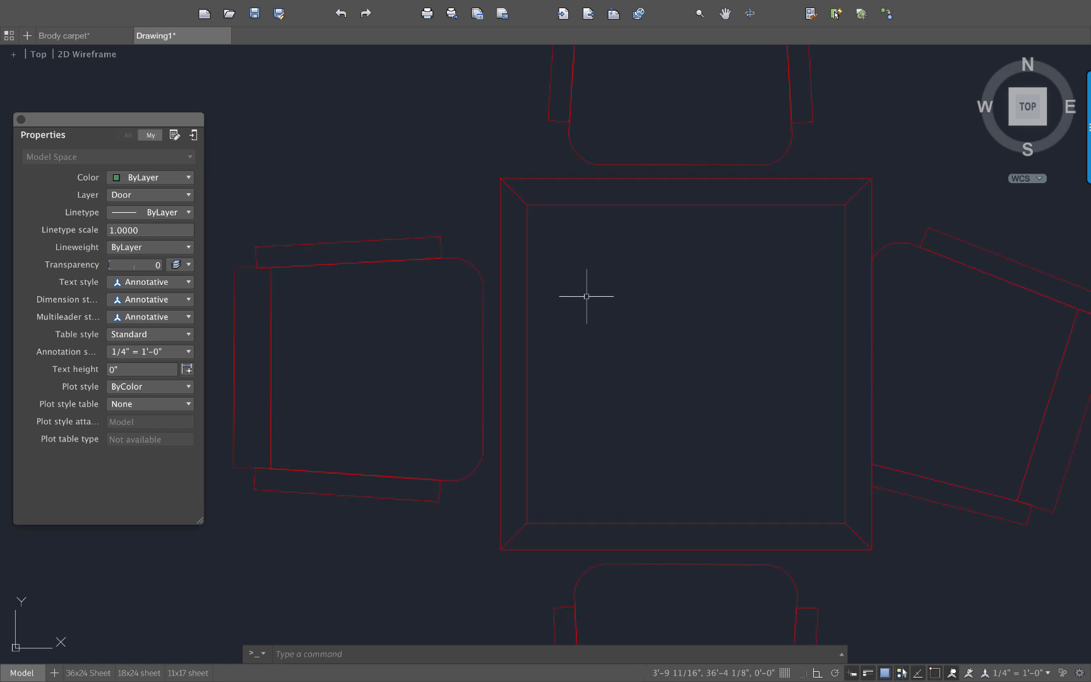
scroll(653, 240, "down", 2)
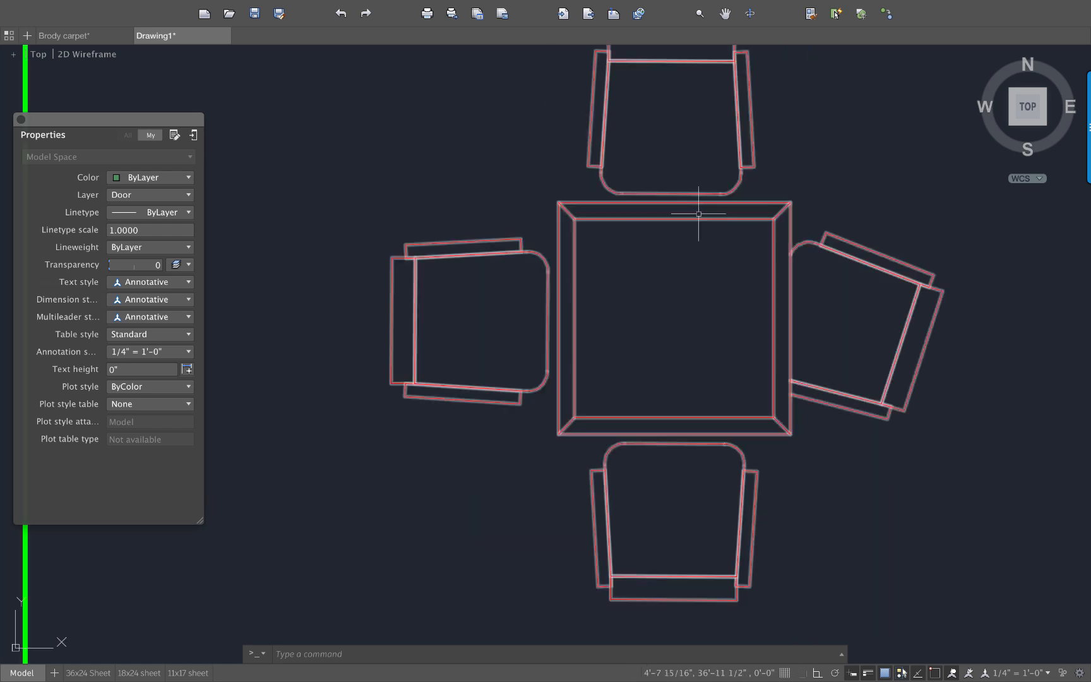
left_click(630, 199)
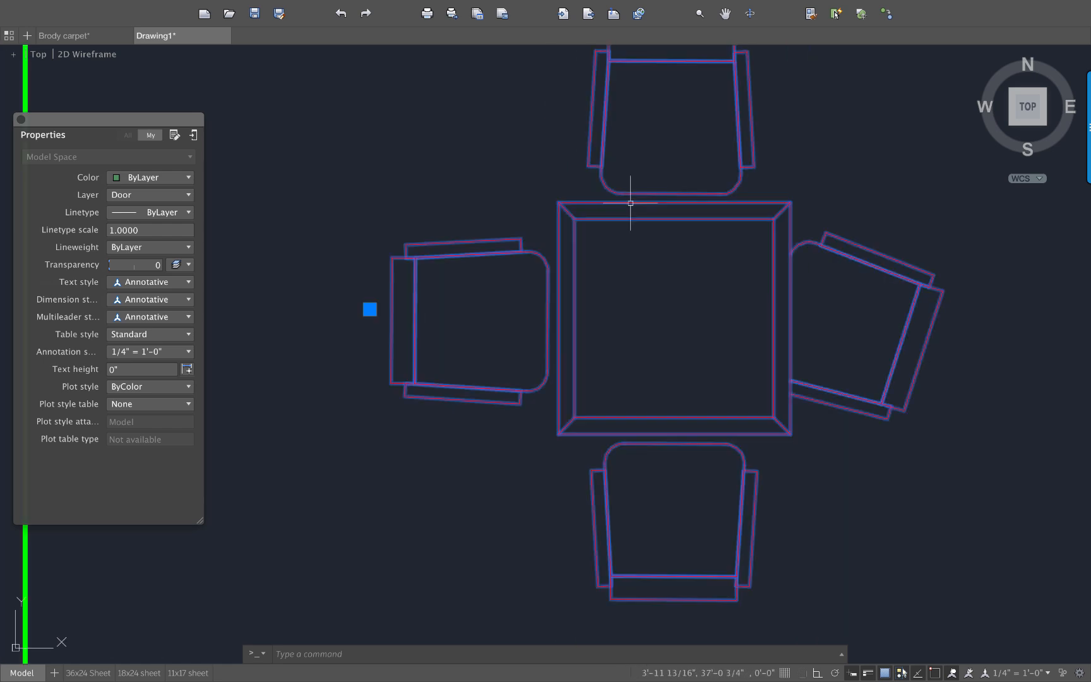
right_click(641, 202)
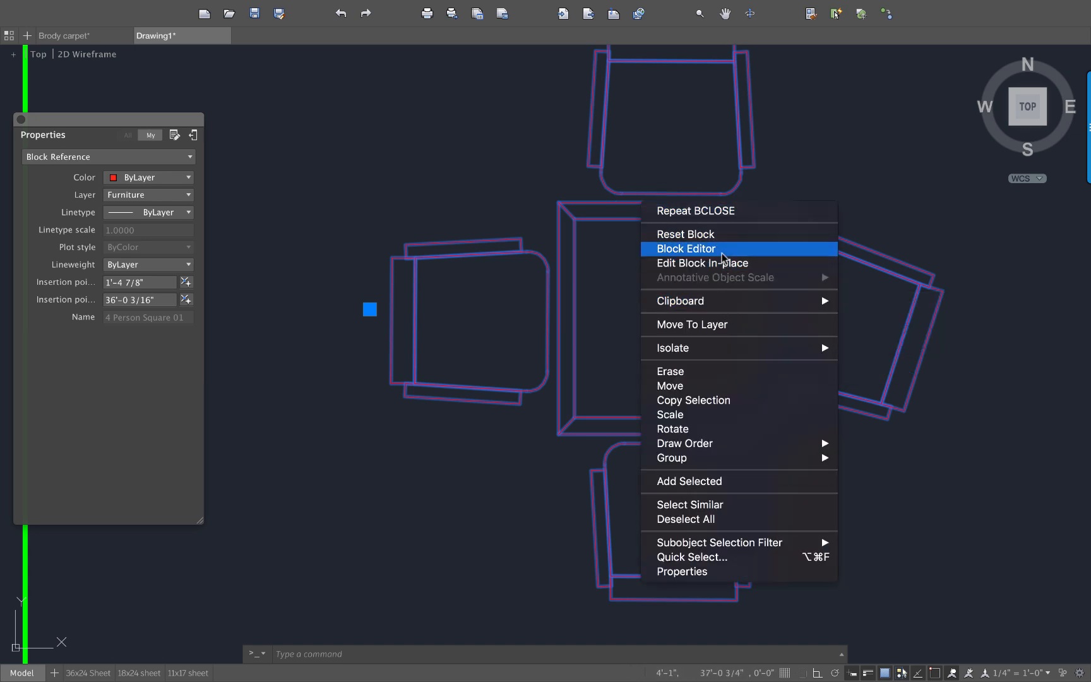
left_click(686, 248)
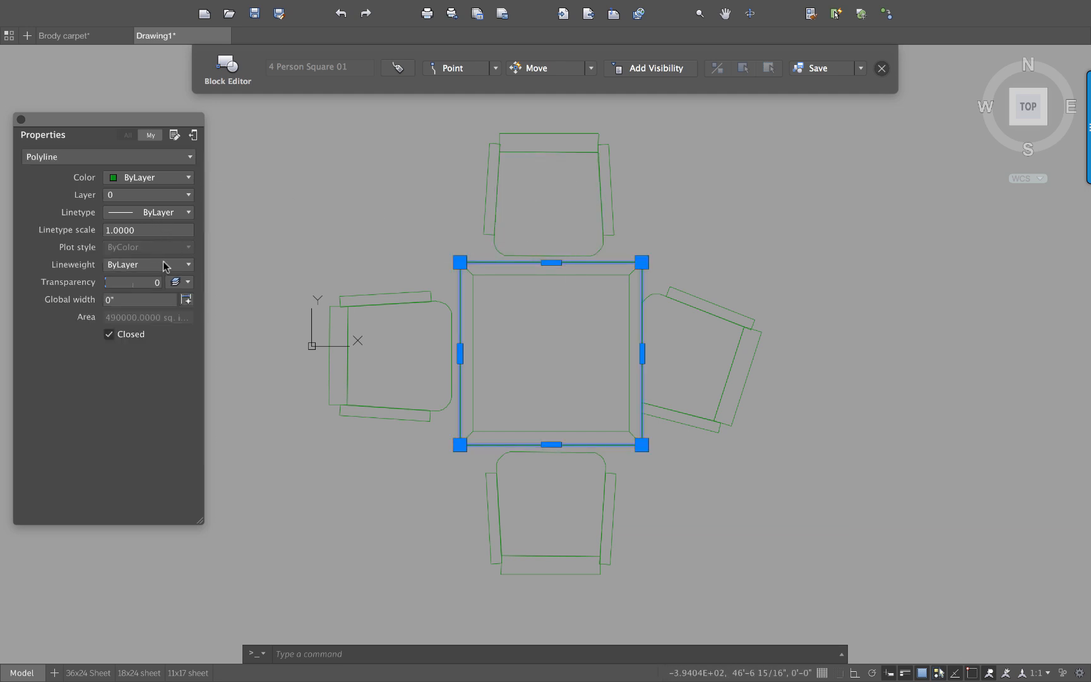
- Set the lineweight of the table's outer square to 0.35 mm, and save and close the block definition
left_click(183, 265)
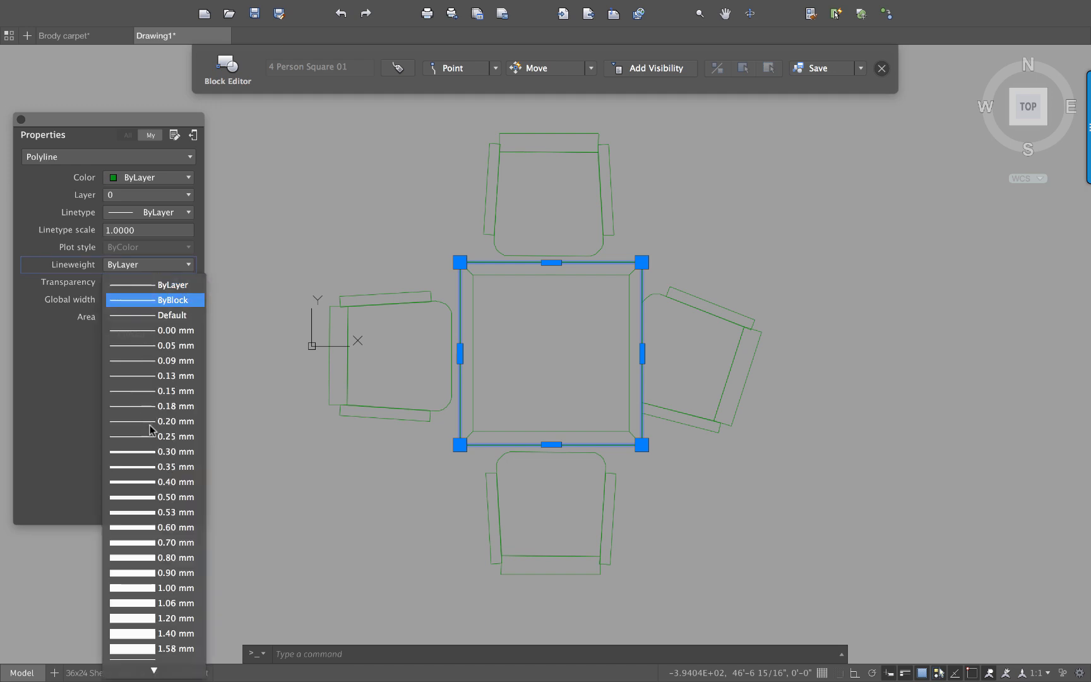
left_click(159, 465)
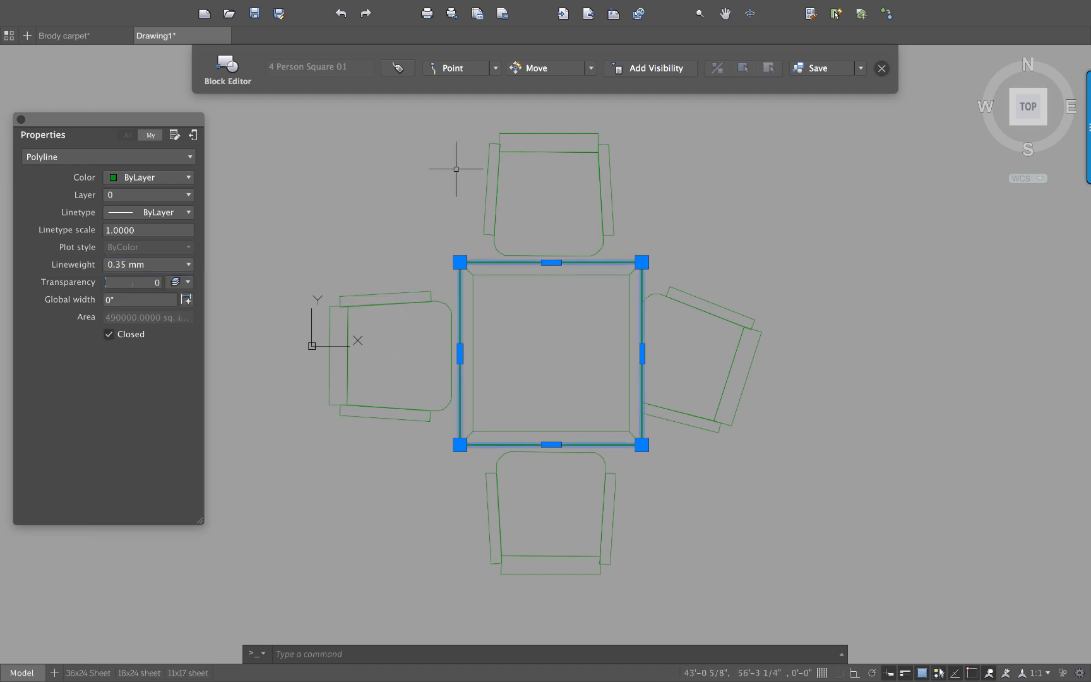
key("Escape")
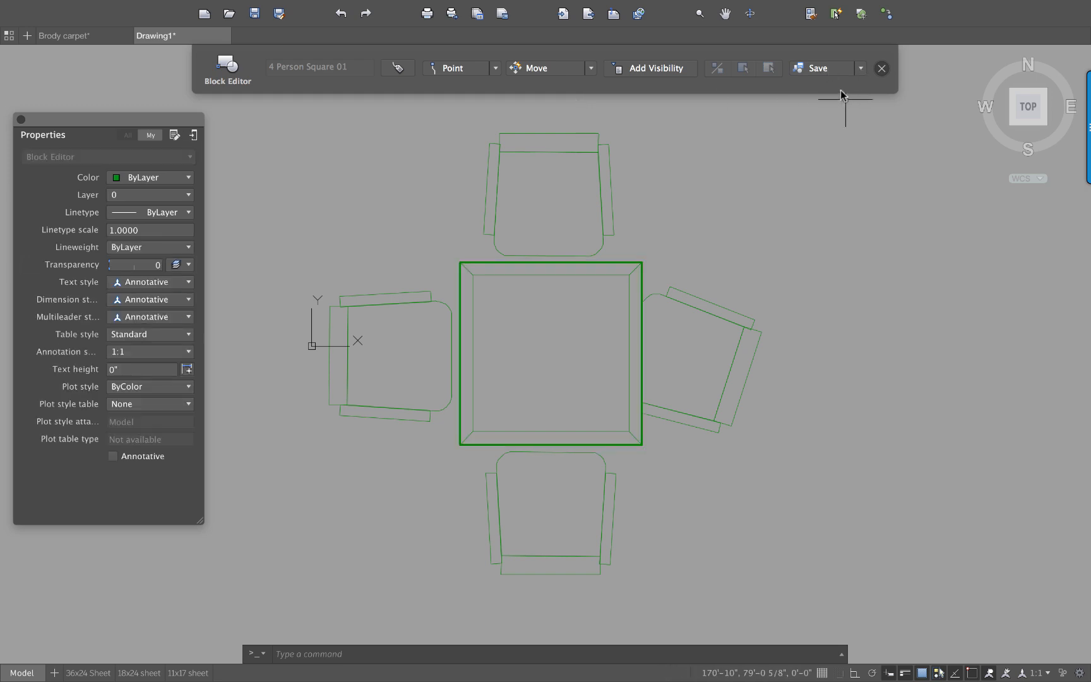
left_click(860, 69)
left_click(883, 71)
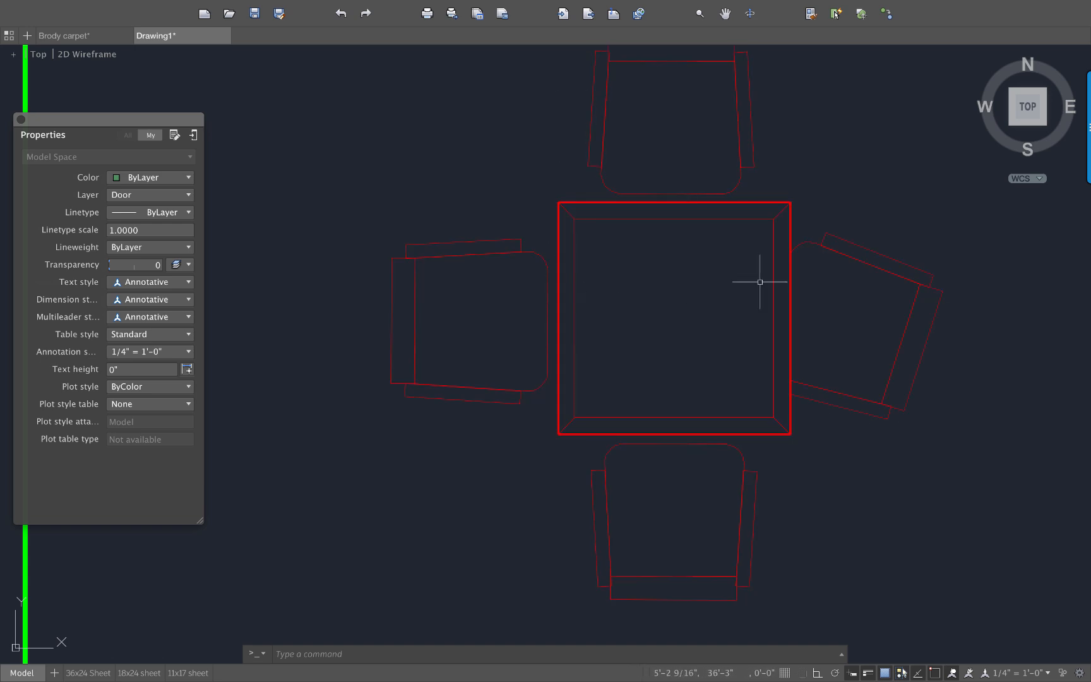
- Assign the other seven table blocks in the room to the Furniture layer
scroll(622, 353, "down", 6)
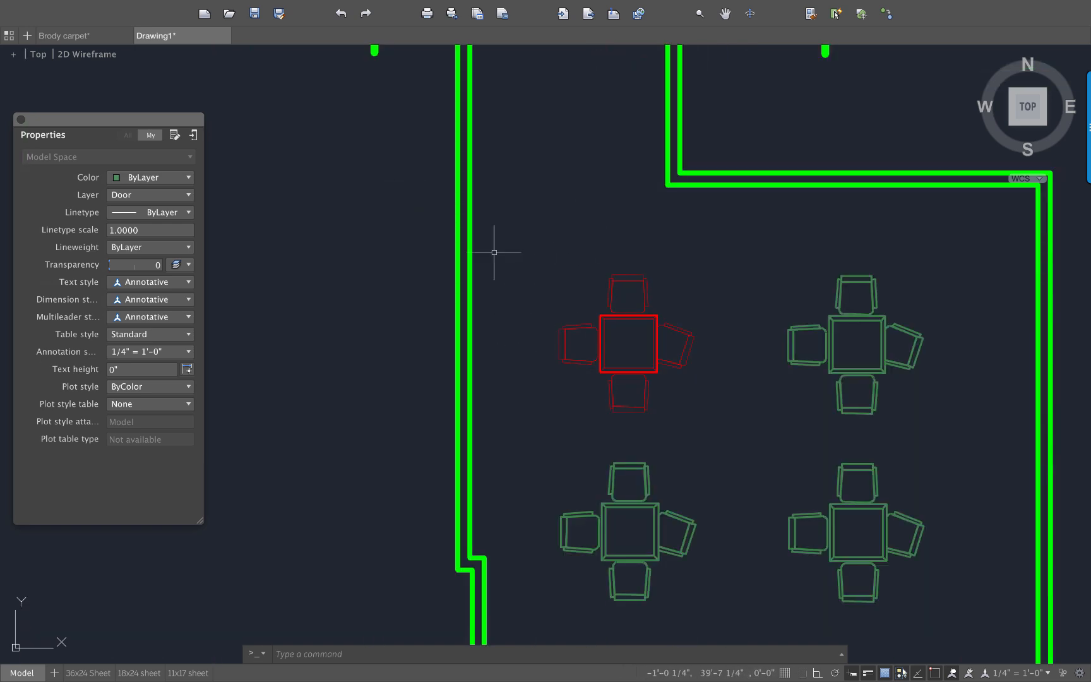
scroll(663, 315, "down", 6)
left_click(704, 479)
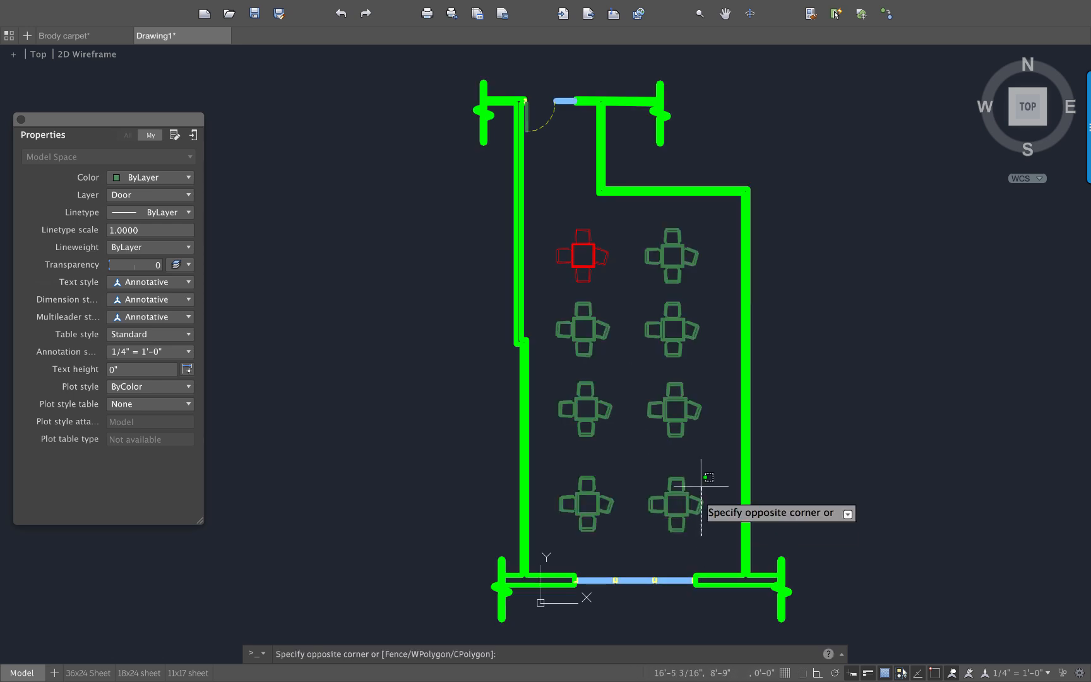
left_click(602, 272)
left_click(149, 195)
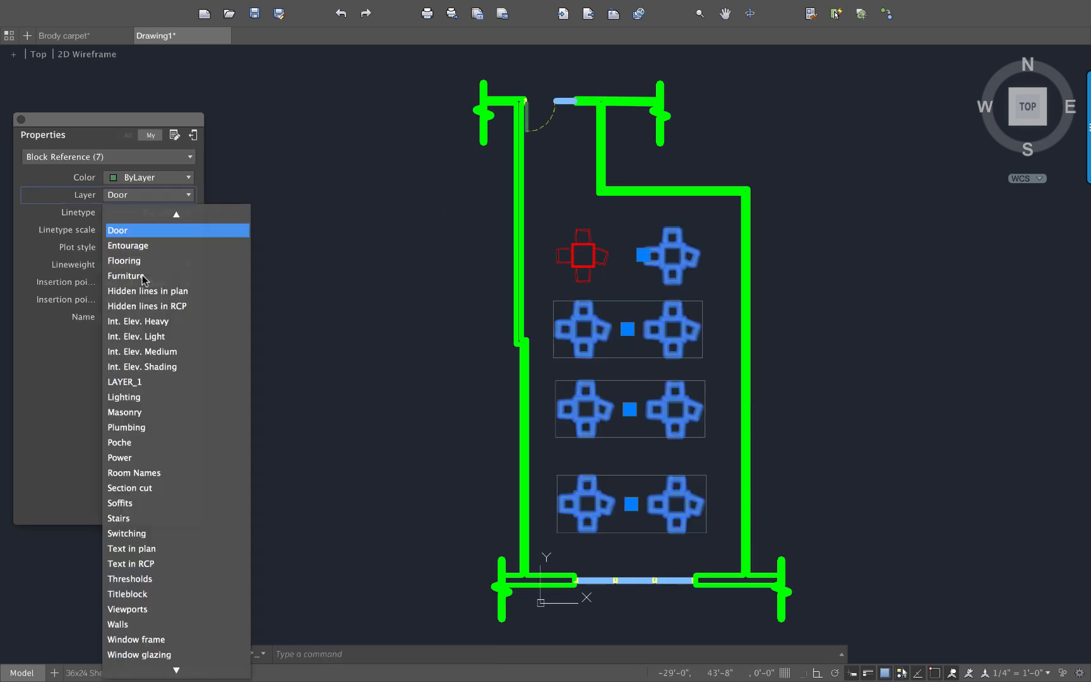
key("Down")
key("Down")
key("Return")
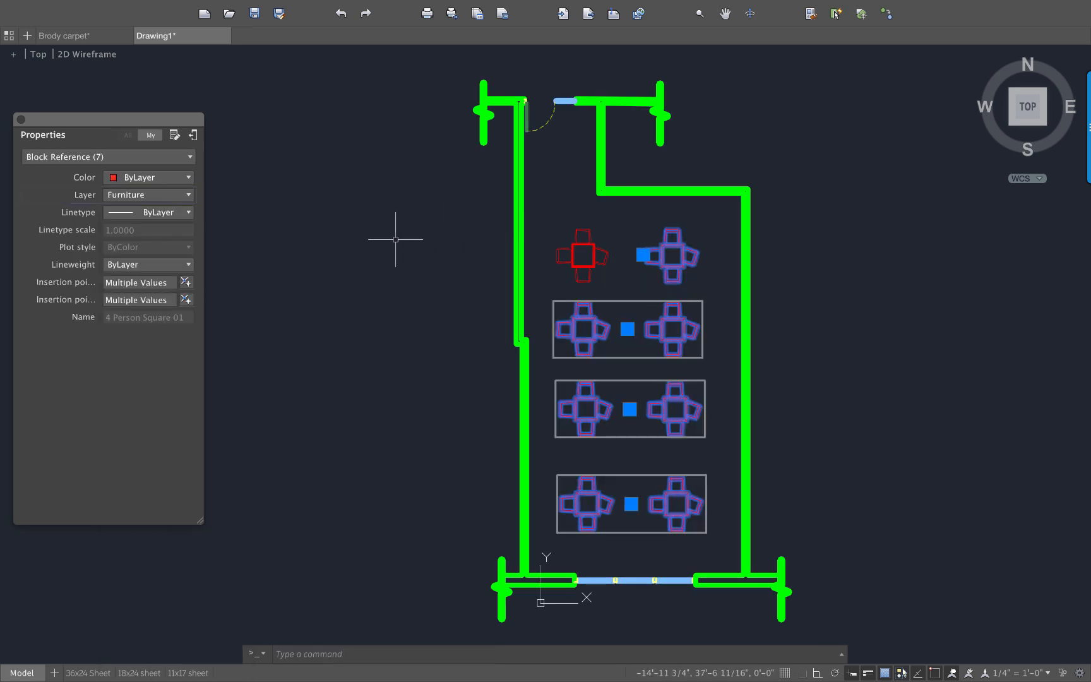
key("Escape")
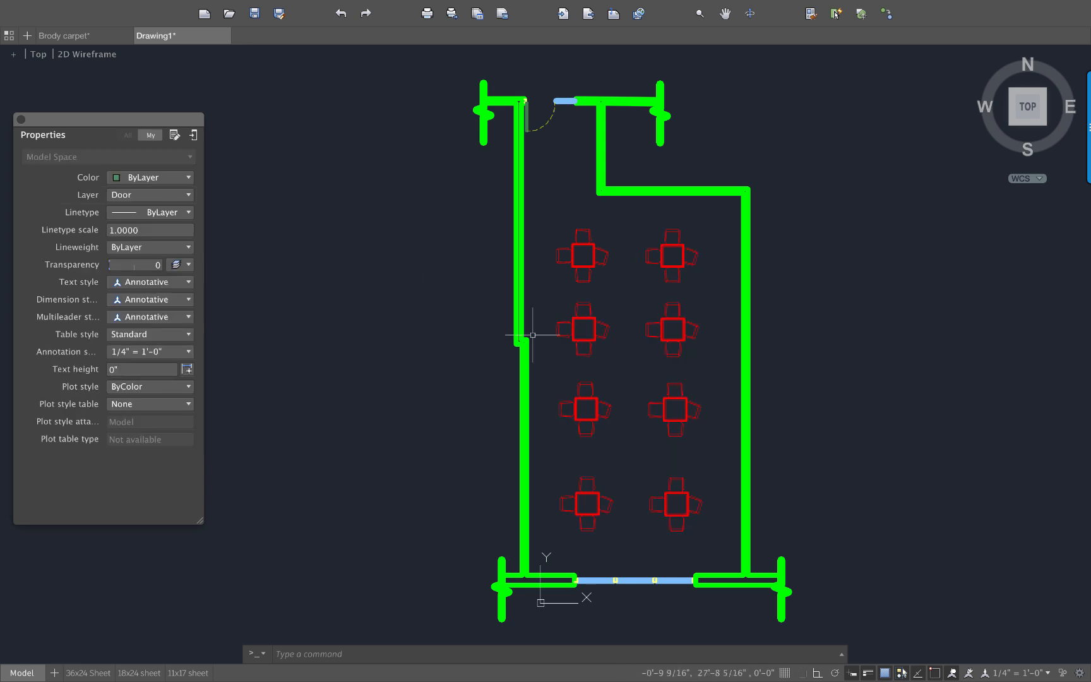
- Delete every table block except the upper-left one
scroll(596, 357, "up", 3)
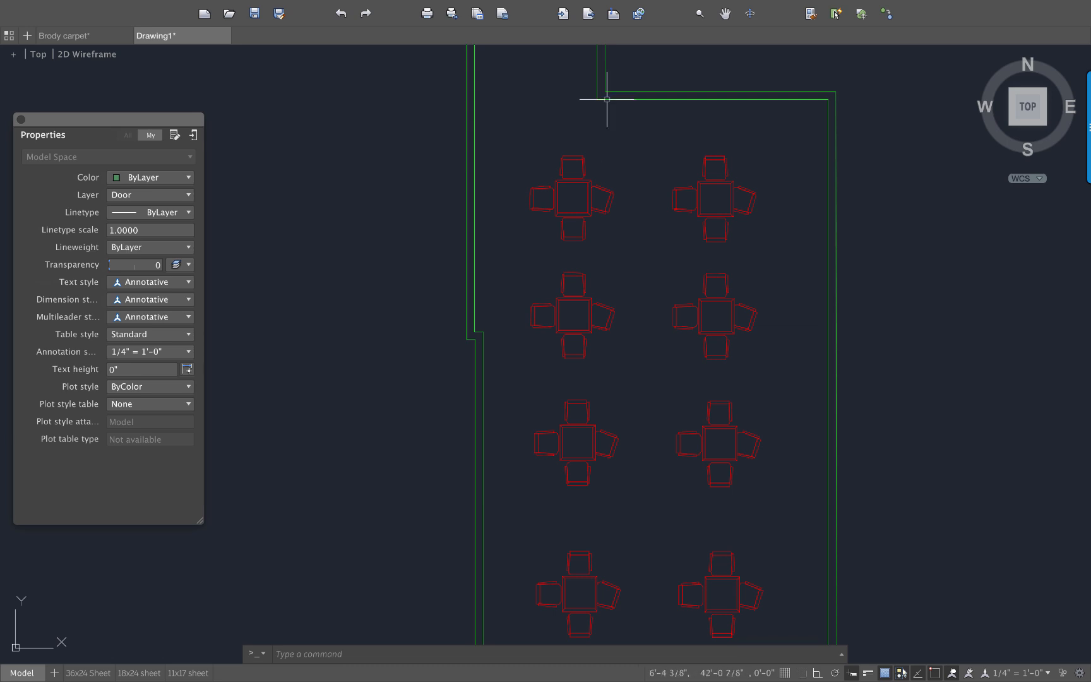
left_click(800, 610)
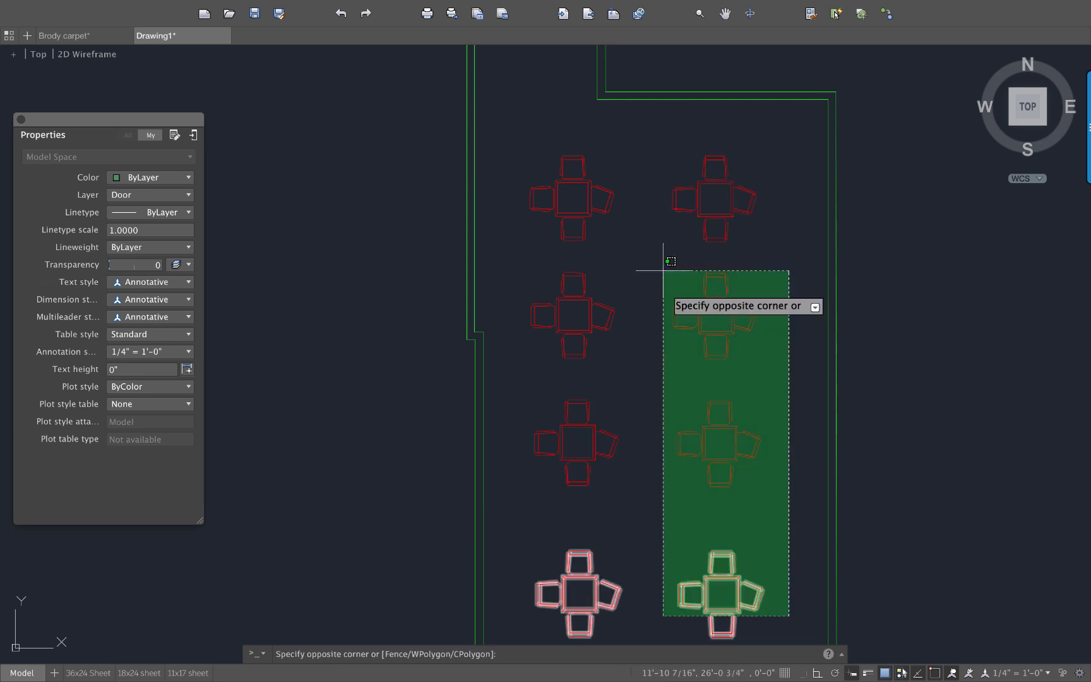
left_click(679, 200)
key("Delete")
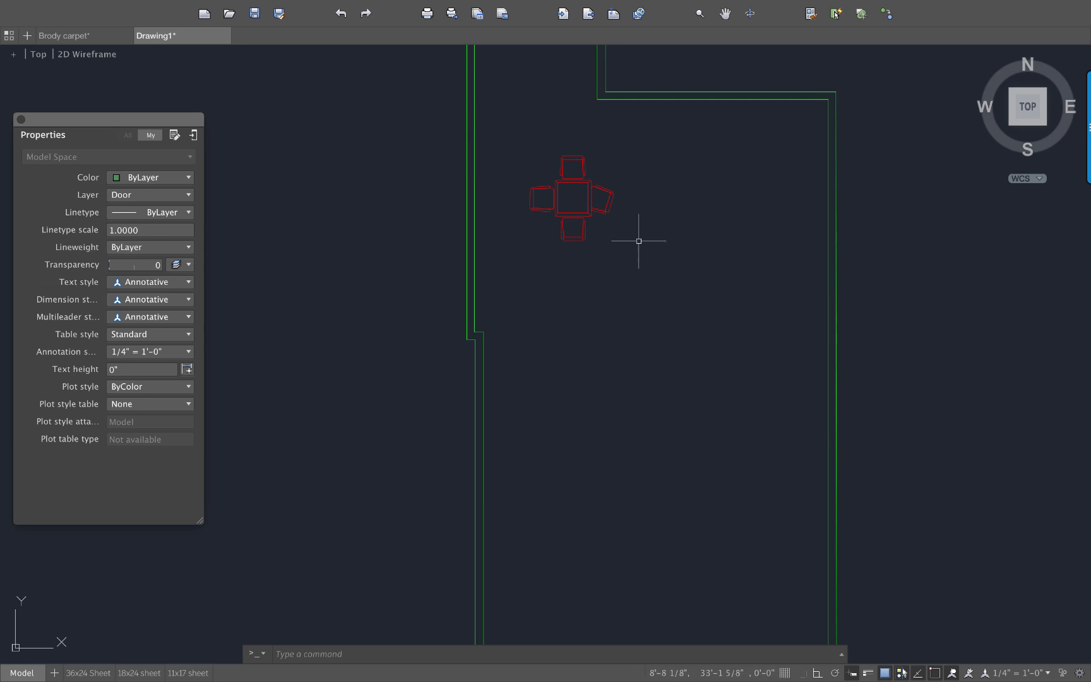
- Insert the "chicken group" block in the open floor area to the right of the remaining table, below the upper wall
type("insert")
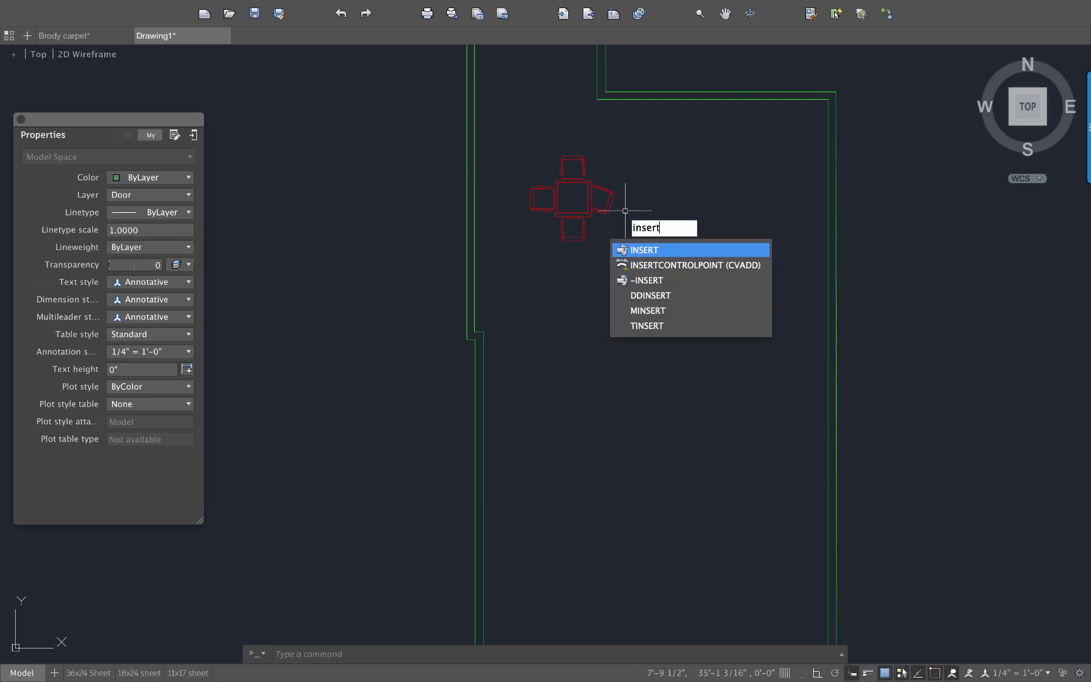
key("Return")
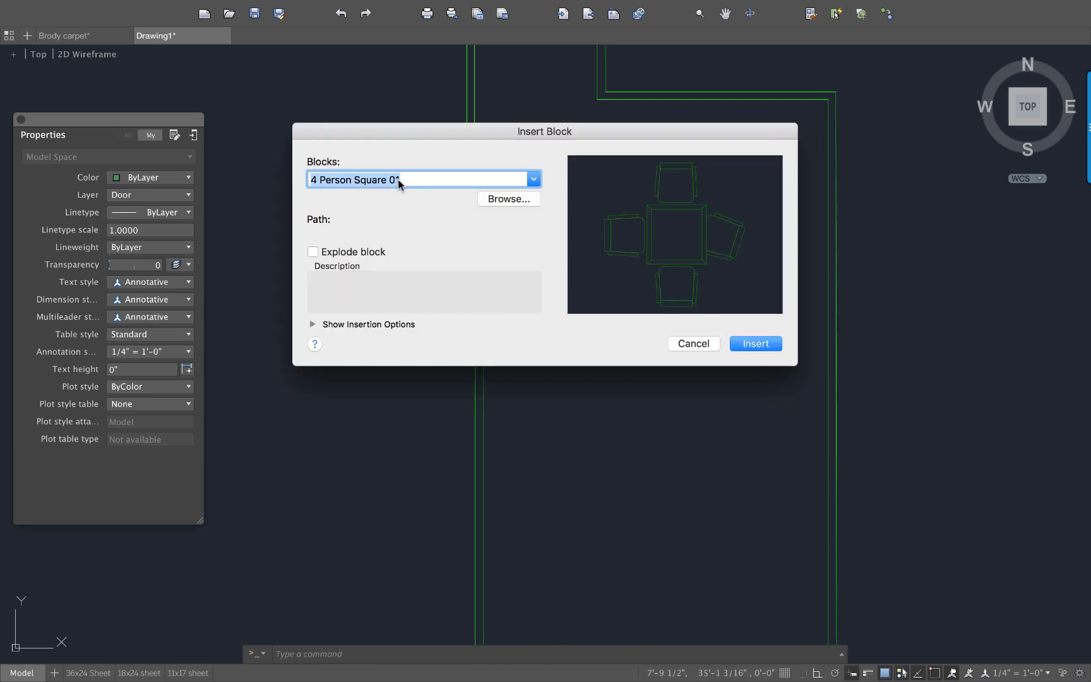
left_click(532, 178)
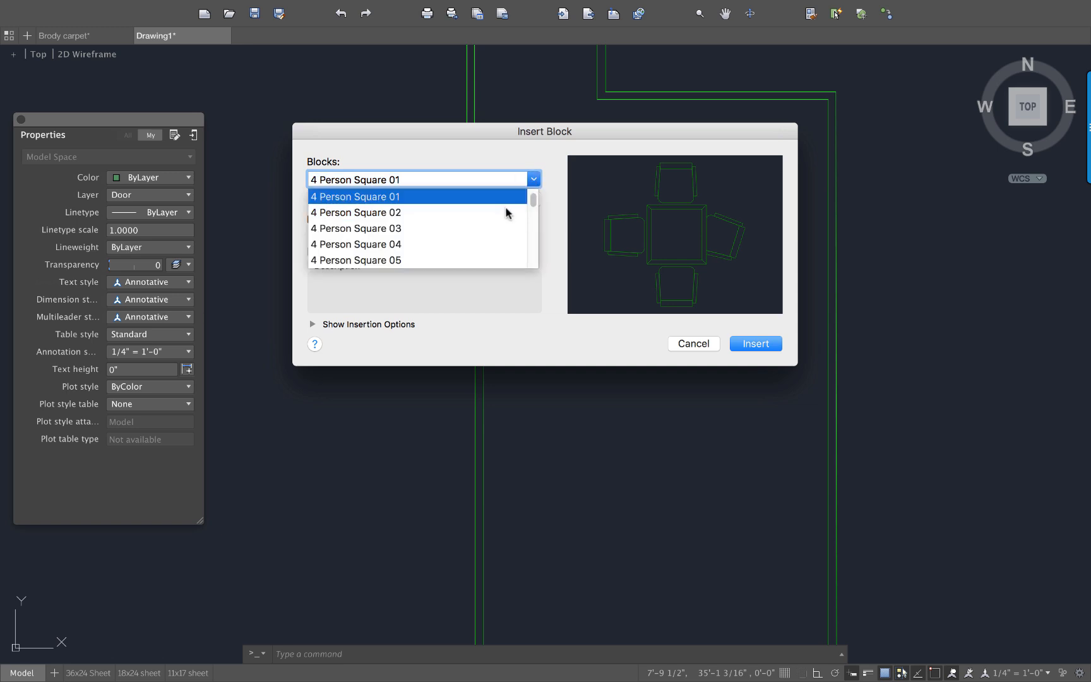
scroll(482, 226, "down", 5)
scroll(450, 224, "down", 8)
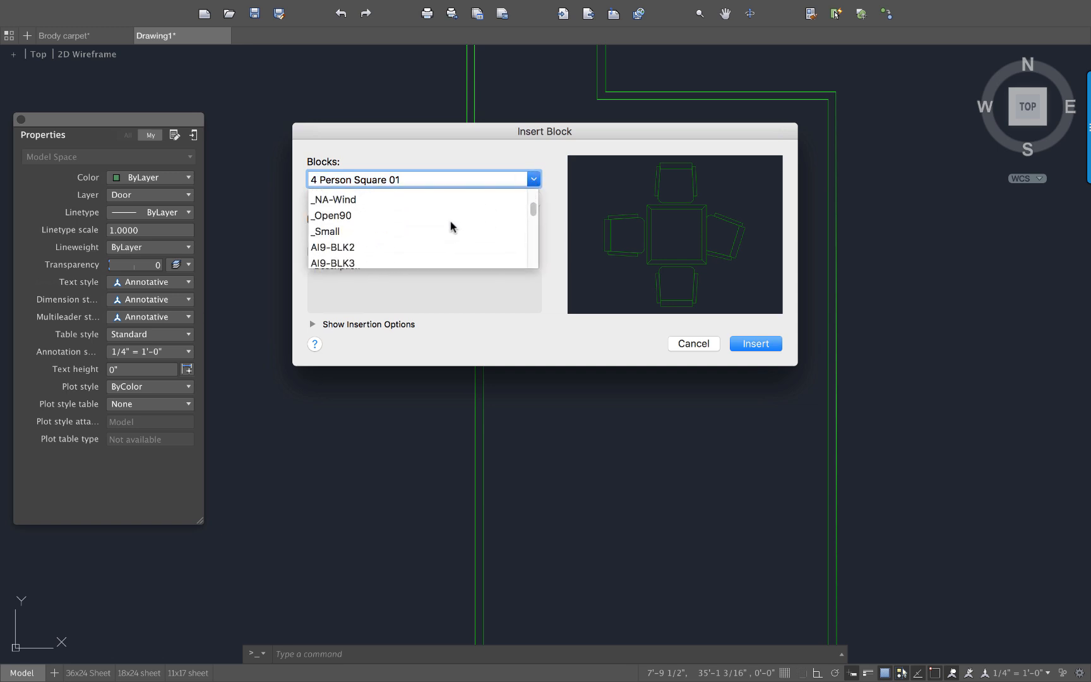
scroll(445, 228, "down", 8)
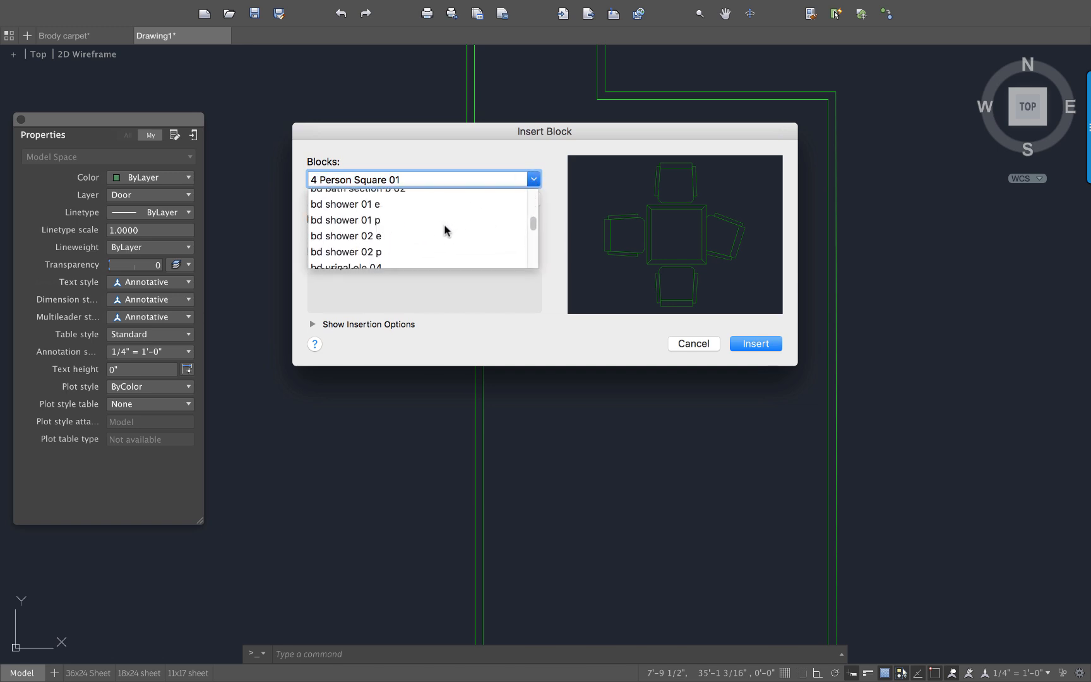
scroll(361, 255, "down", 1)
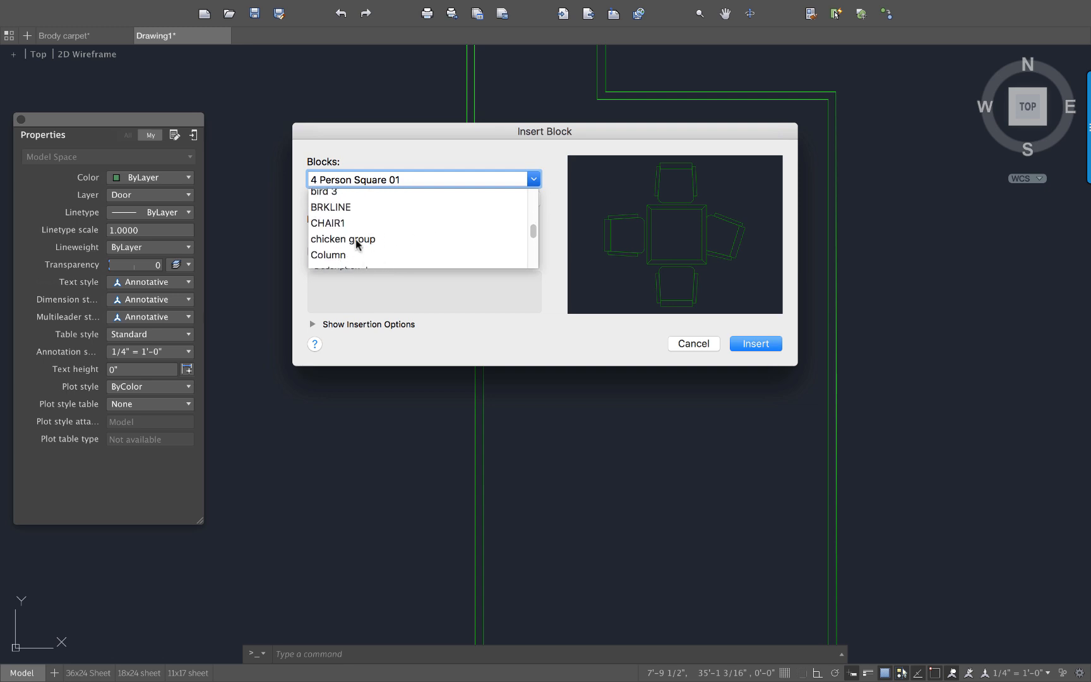
scroll(356, 242, "down", 1)
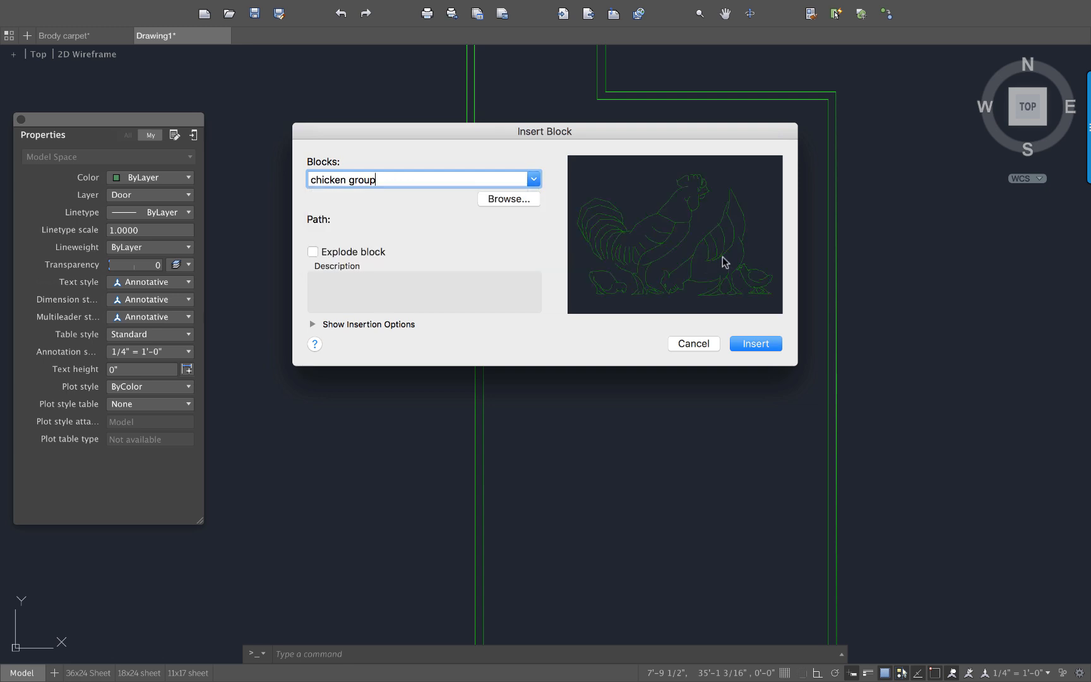
left_click(756, 343)
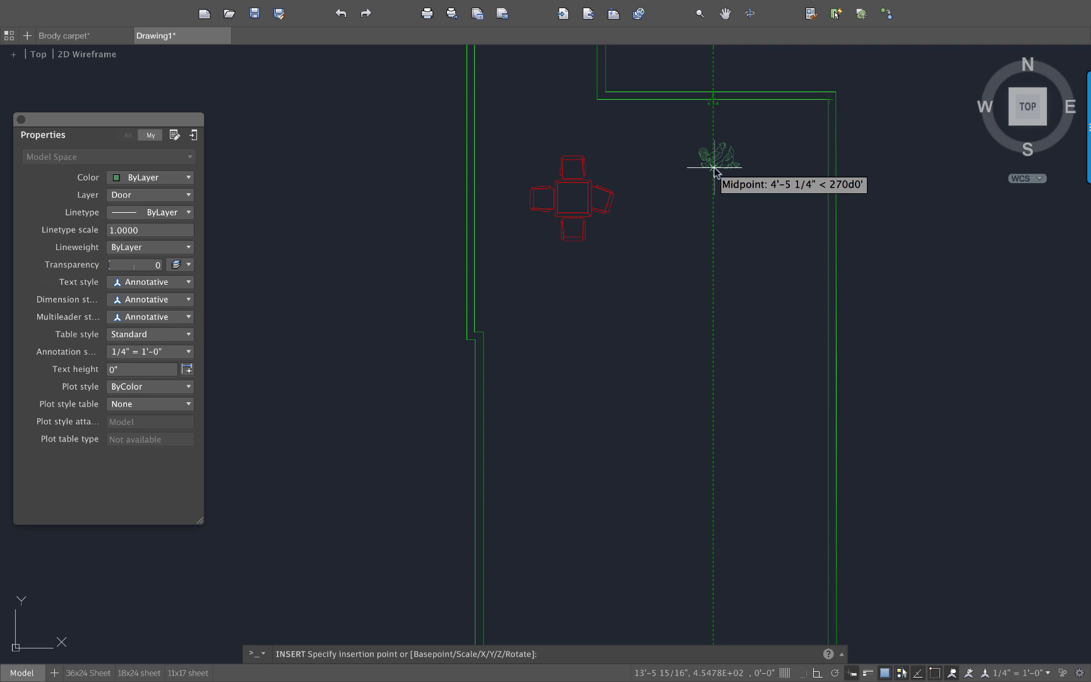
left_click(713, 168)
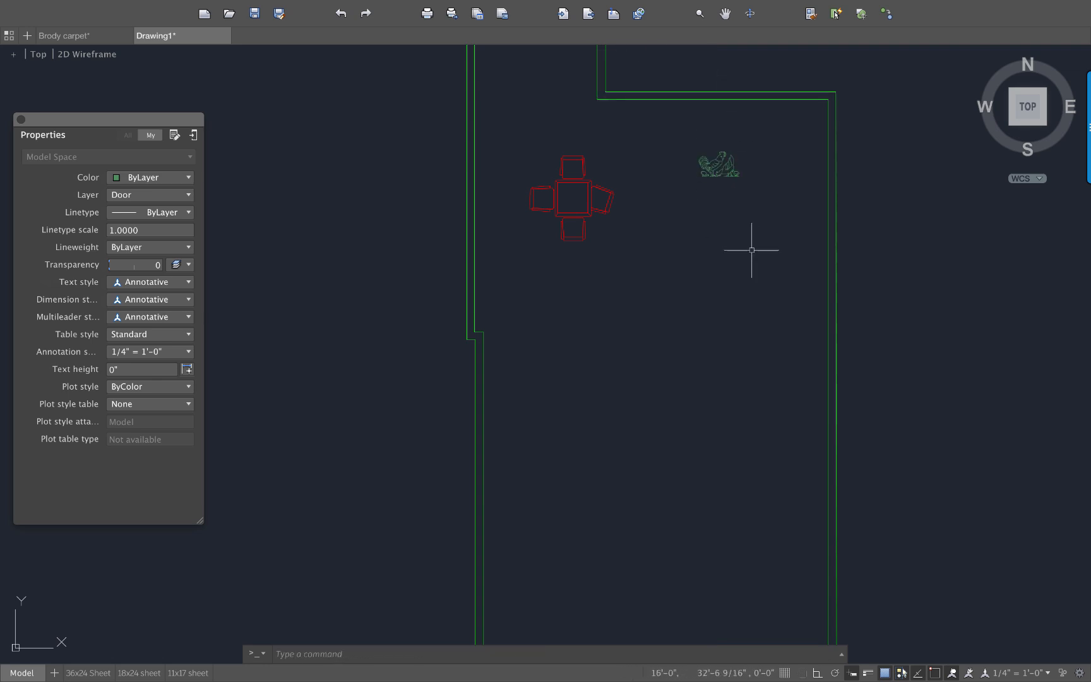
- Try starting a line on the room's right wall with a temporary Nearest snap
type("l")
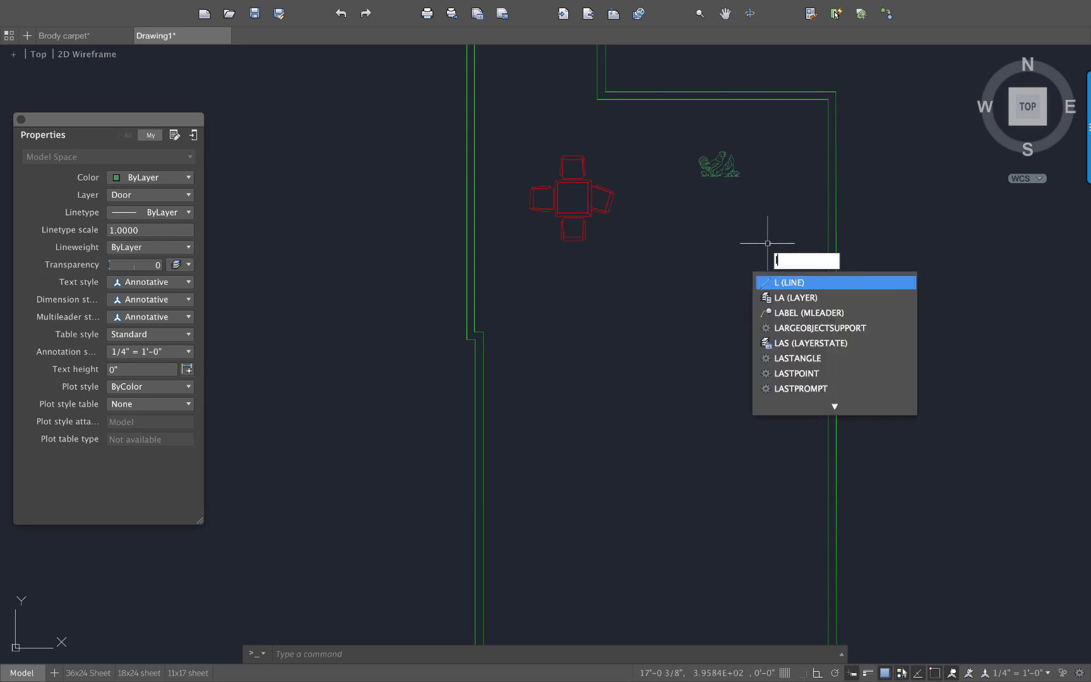
key("Return")
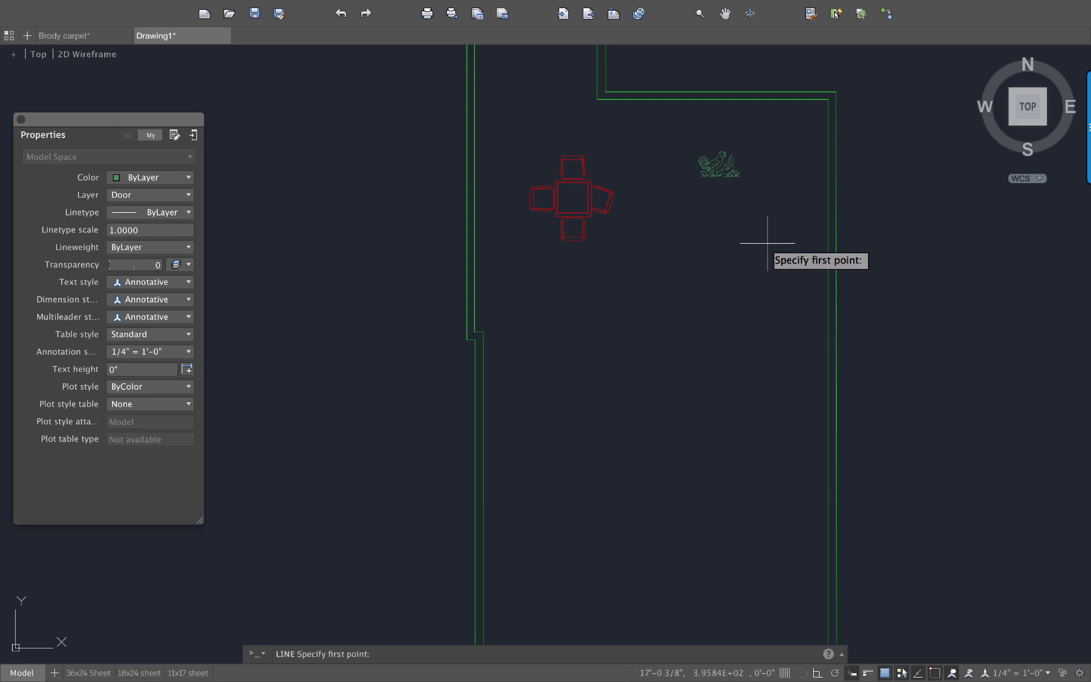
right_click(823, 241, "shift")
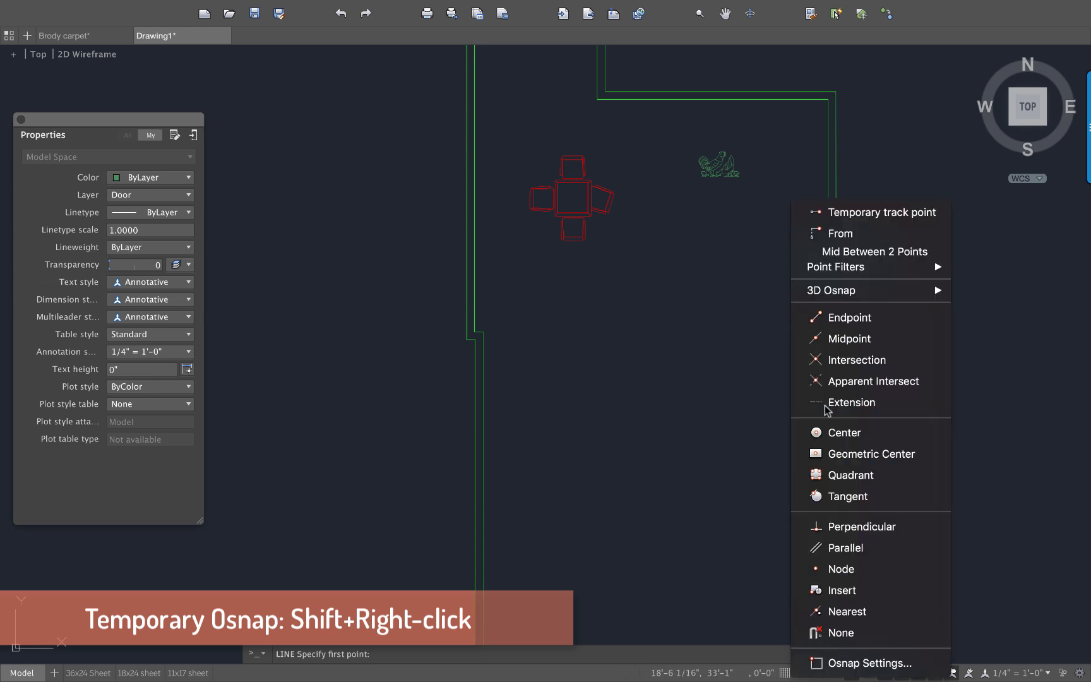
left_click(849, 610)
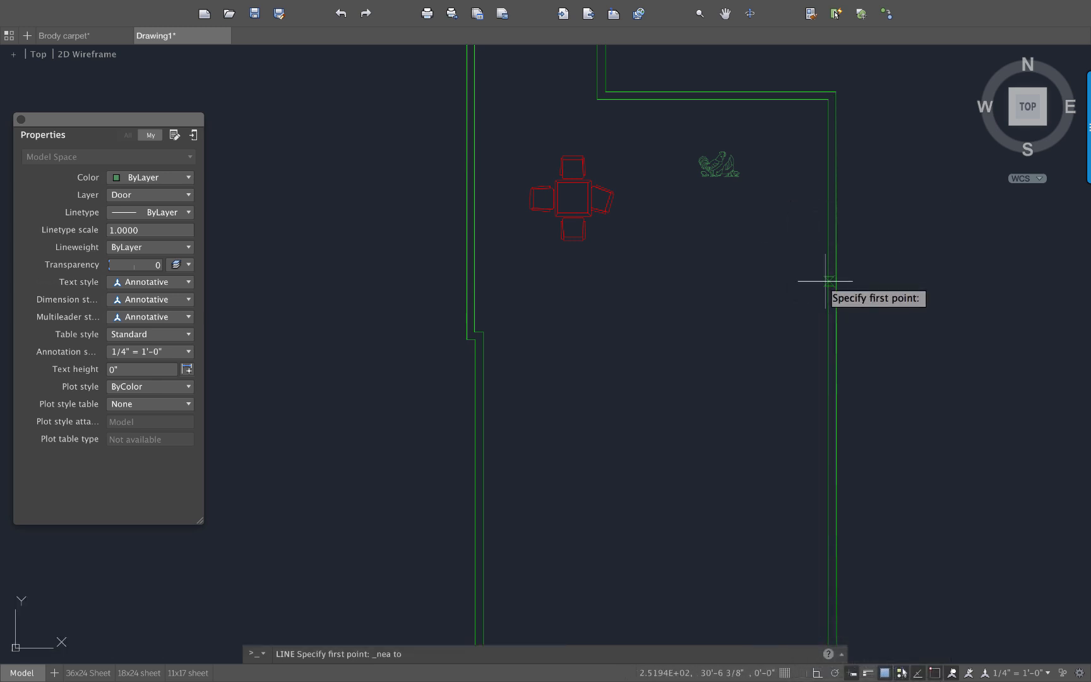
key("Escape")
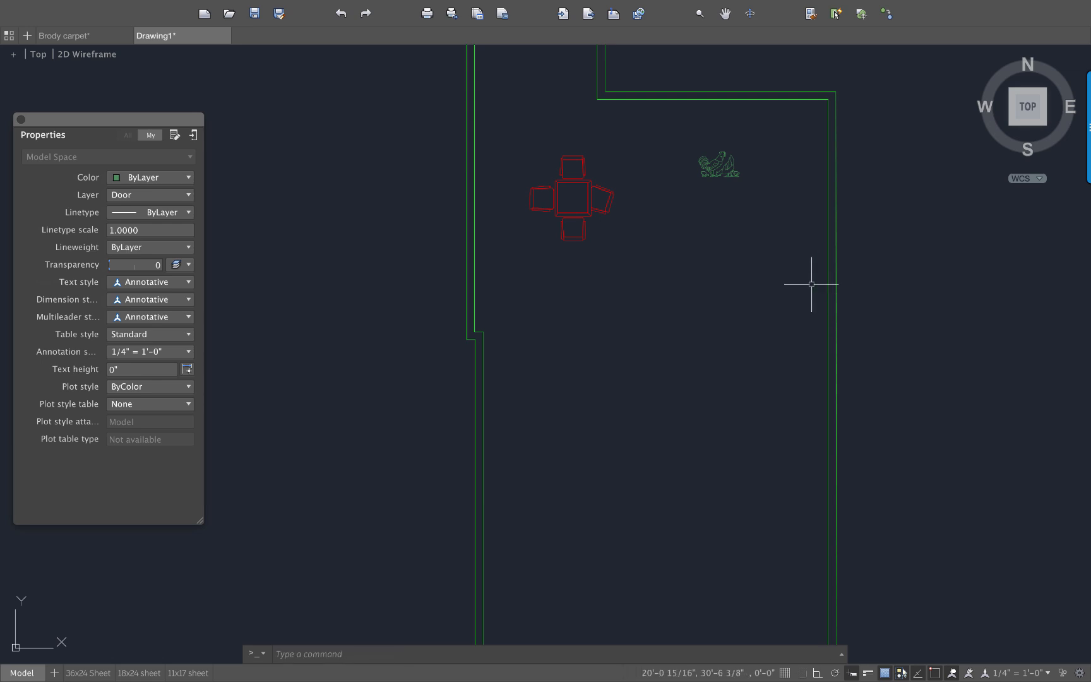
- Try starting a line 6' to the right of the left wall's jog corner by tracking from that corner
type("l")
key("Return")
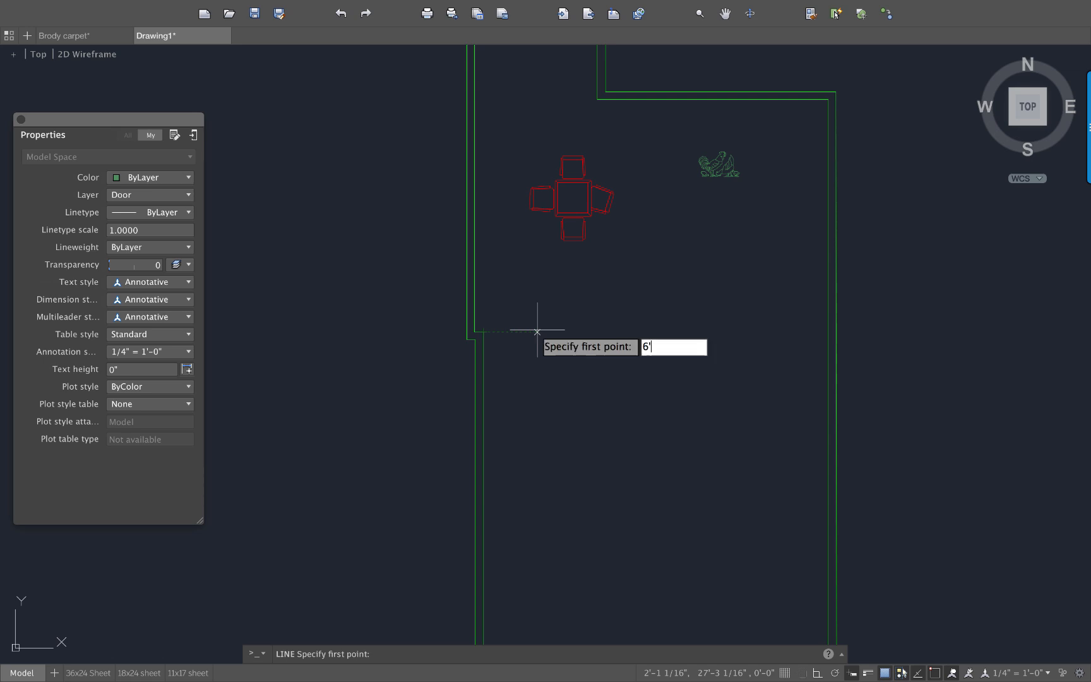
left_click(576, 331)
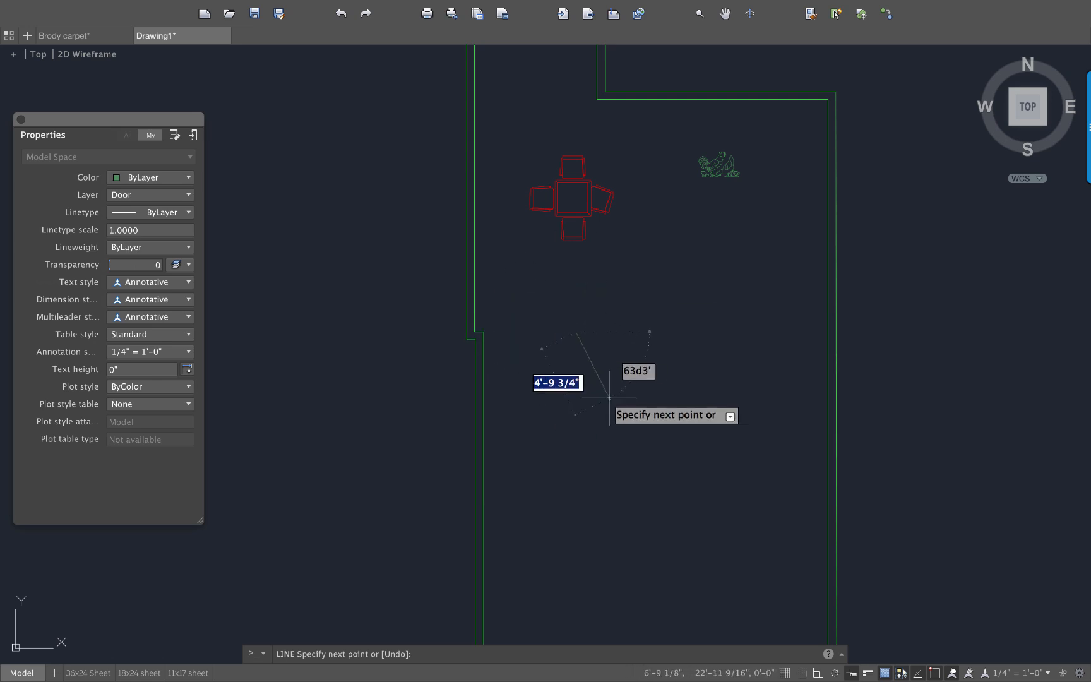
key("Escape")
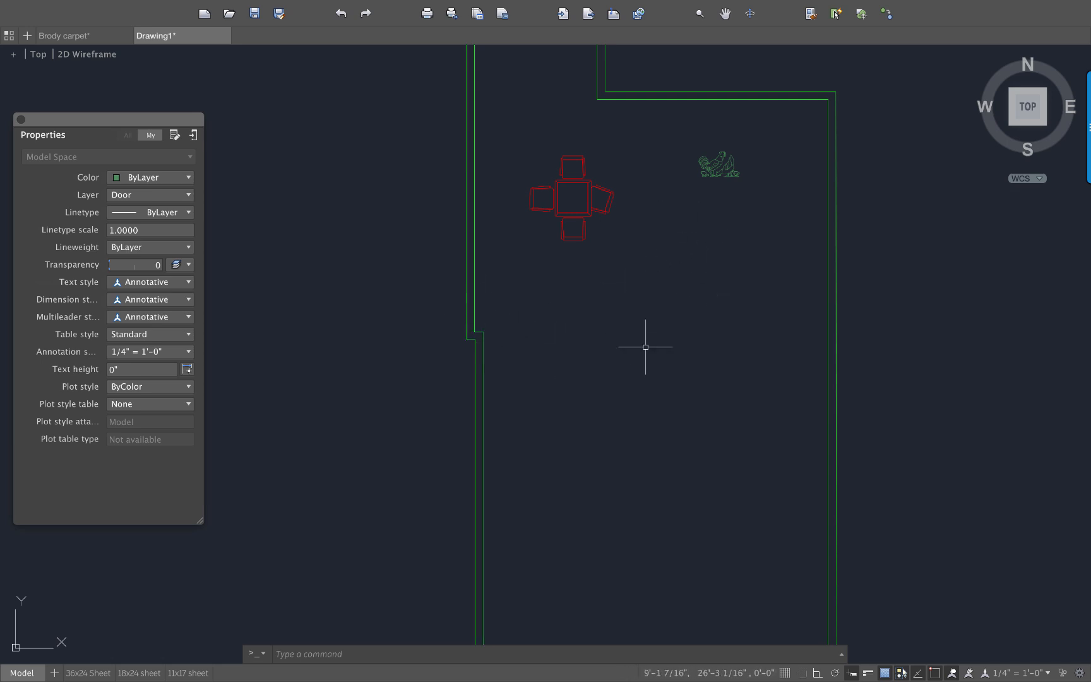
scroll(671, 331, "down", 2)
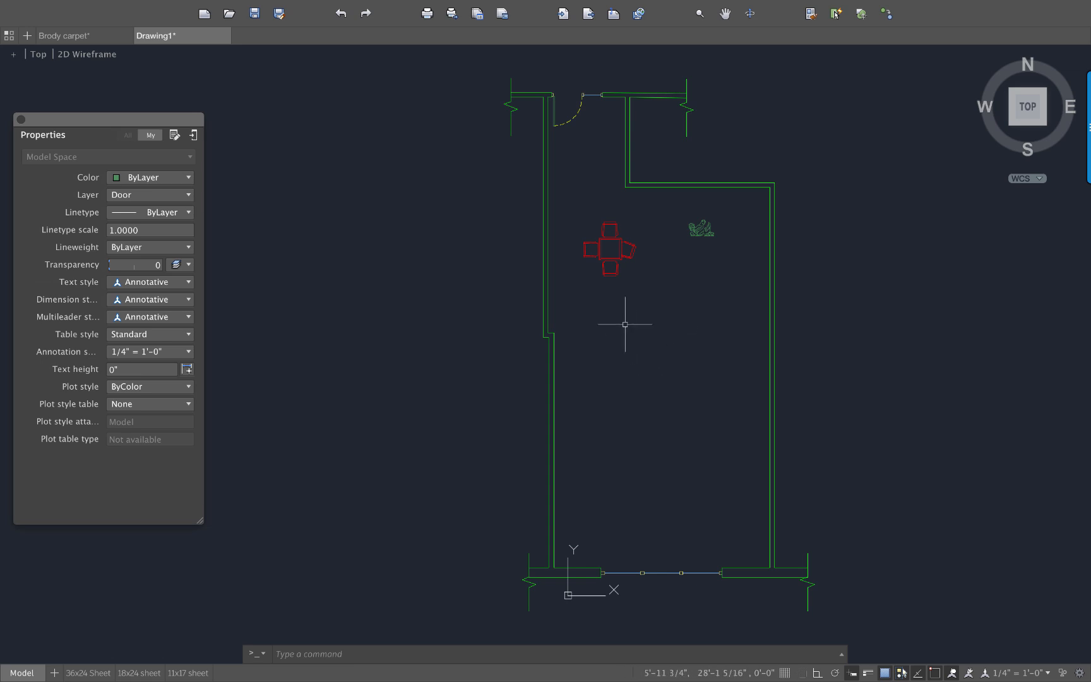
scroll(651, 297, "up", 4)
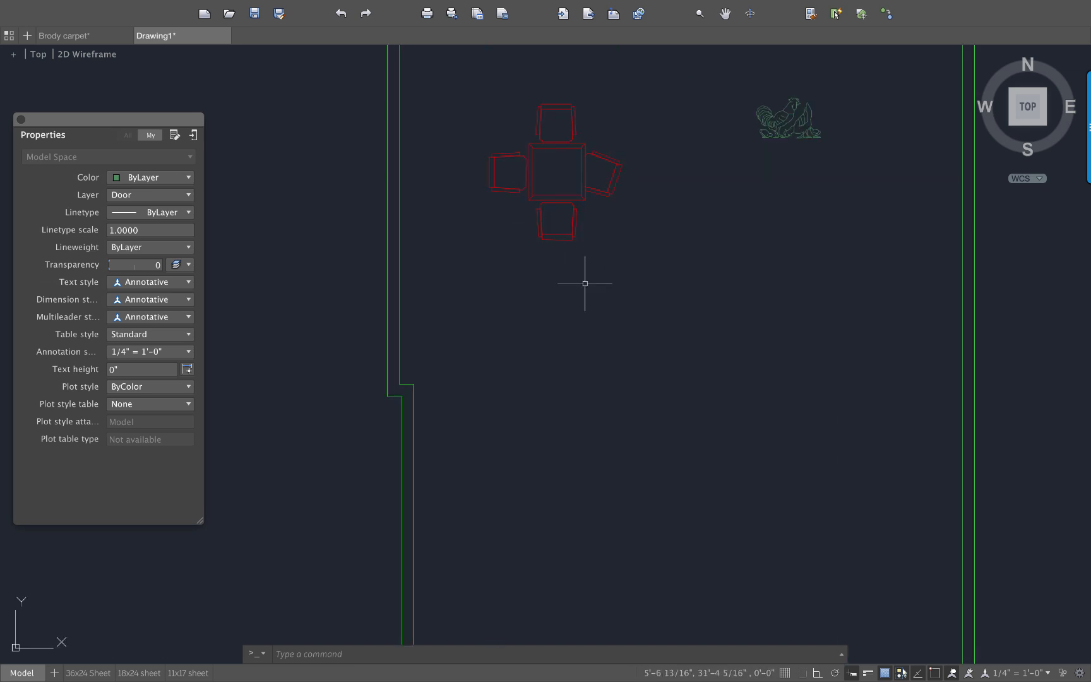
left_click(555, 206)
key("Escape")
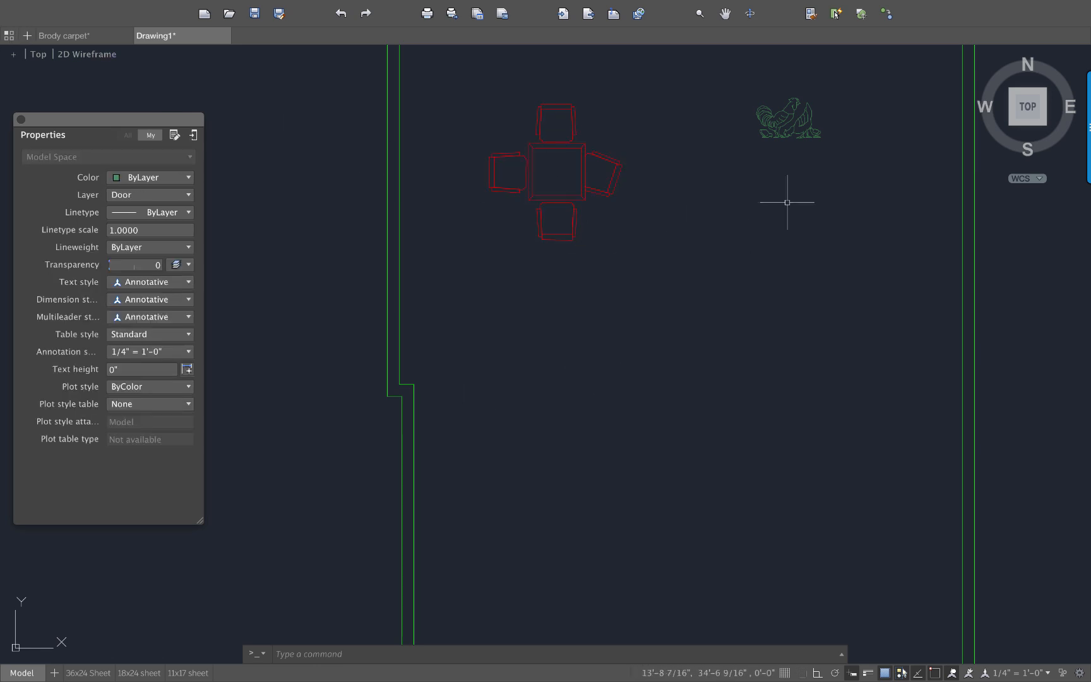
- Draw a closed freehand spline enclosing about 597 sq. in. below the chicken group, to the lower right of the table
type("spline")
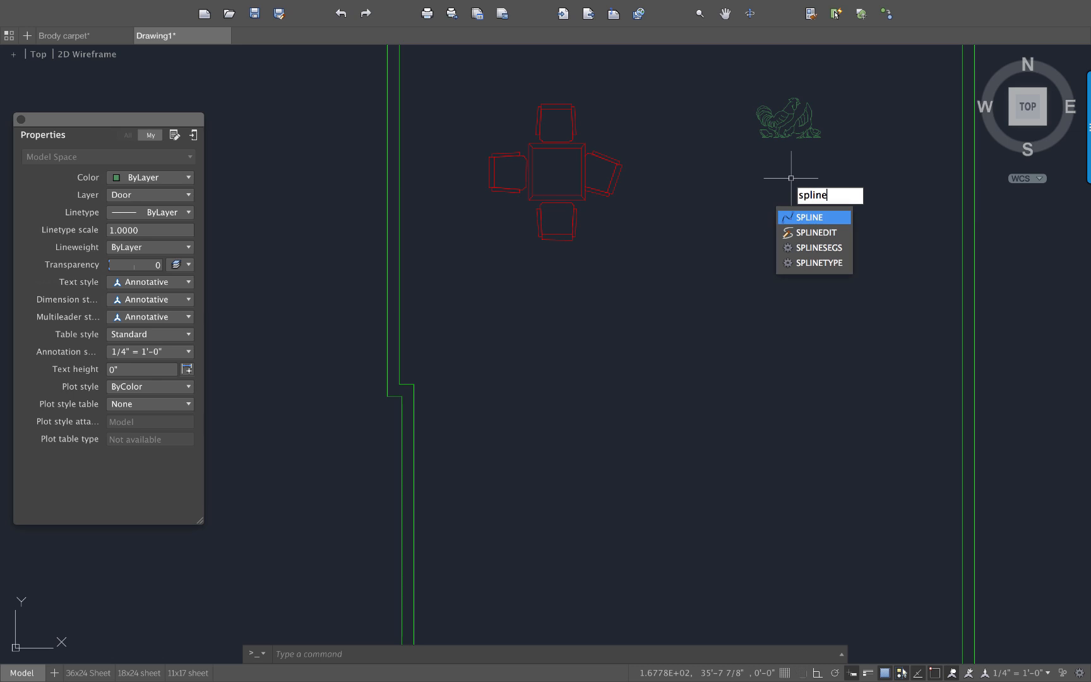
key("Return")
left_click(706, 268)
left_click(746, 279)
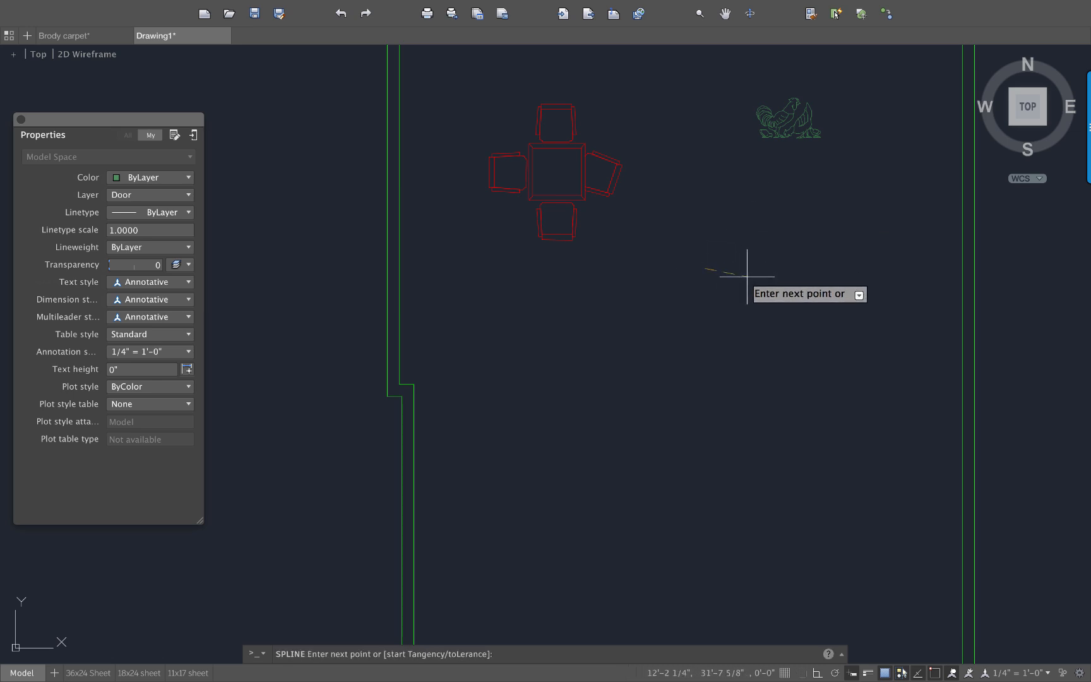
left_click(747, 315)
left_click(690, 312)
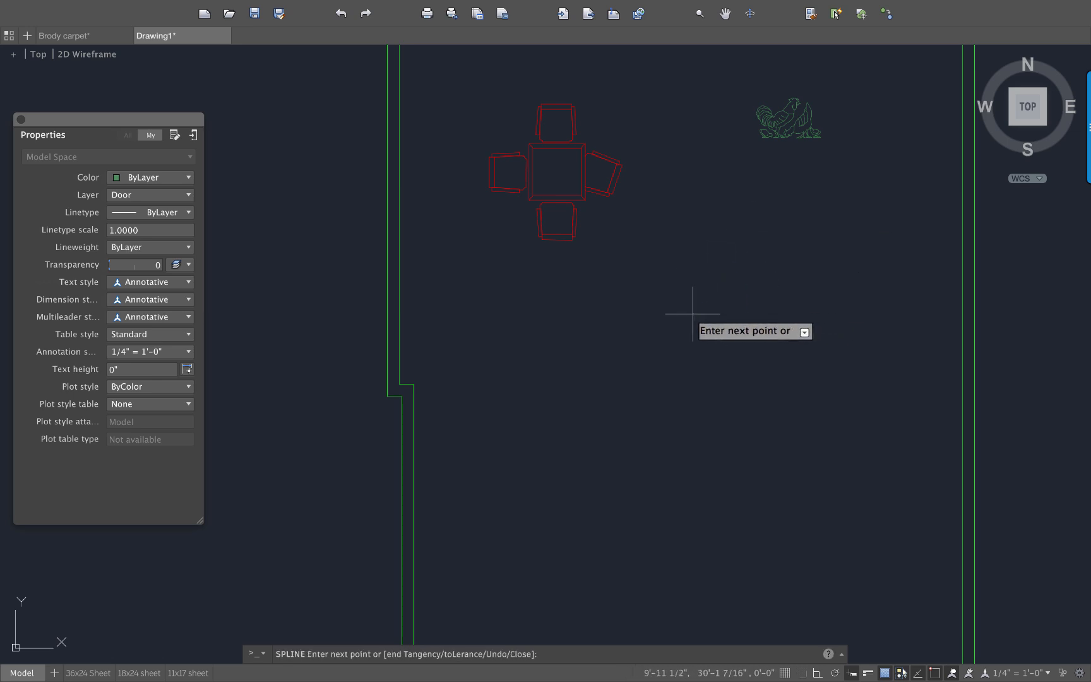
left_click(702, 274)
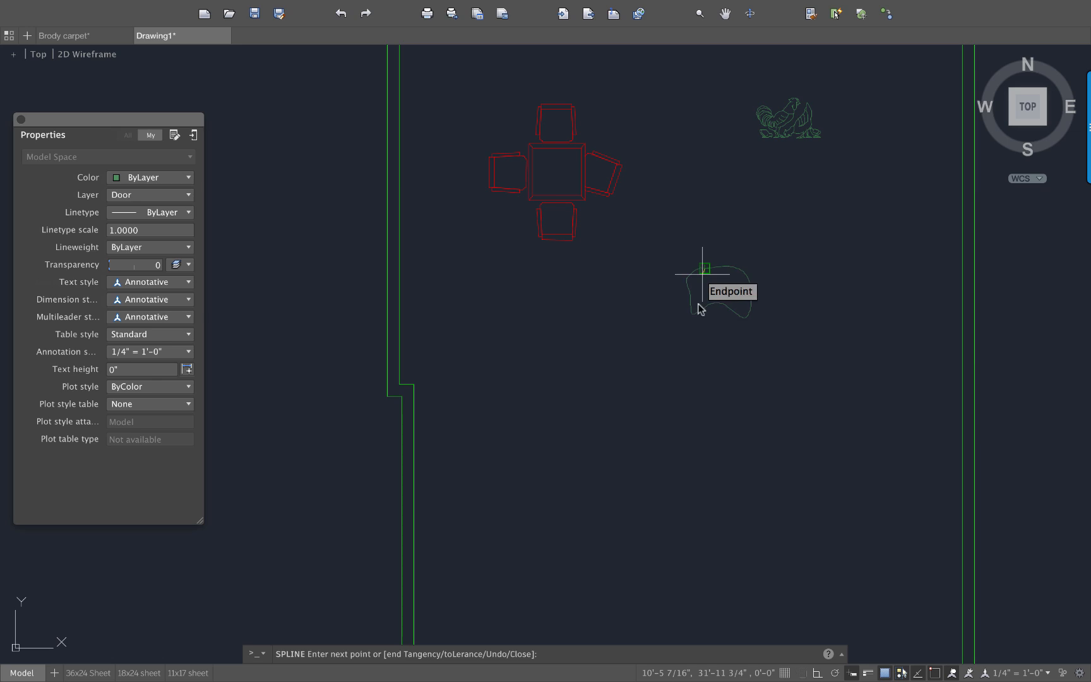
- Reshape the closed spline by moving its lower middle fit point downward and its upper-right fit point inward
scroll(702, 305, "up", 5)
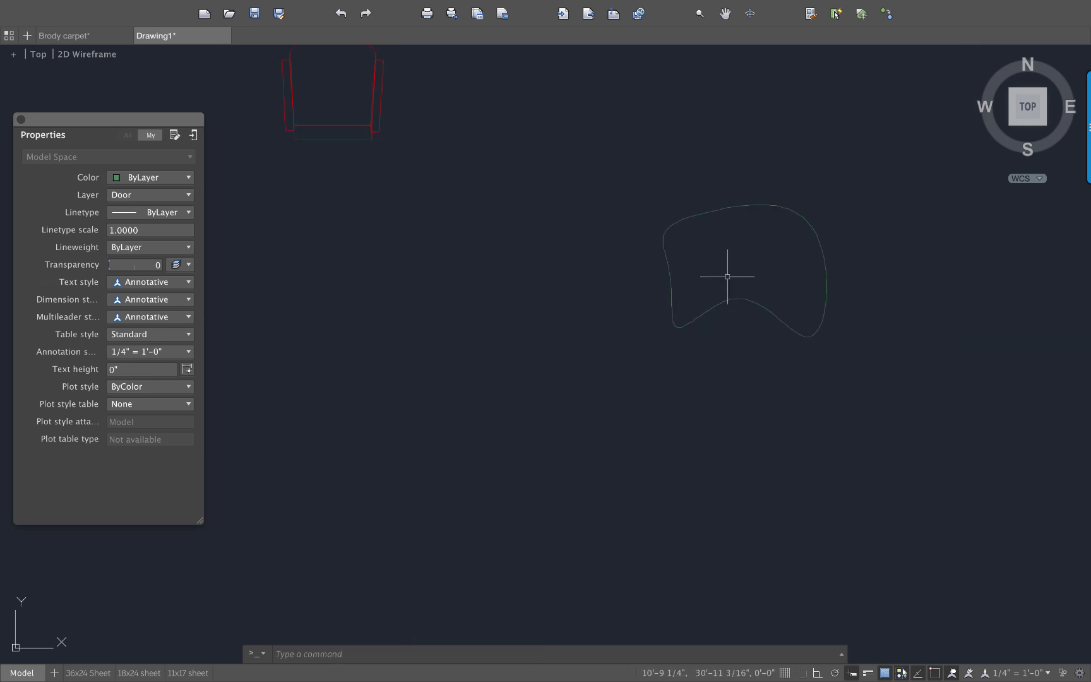
left_click(736, 301)
left_click(735, 299)
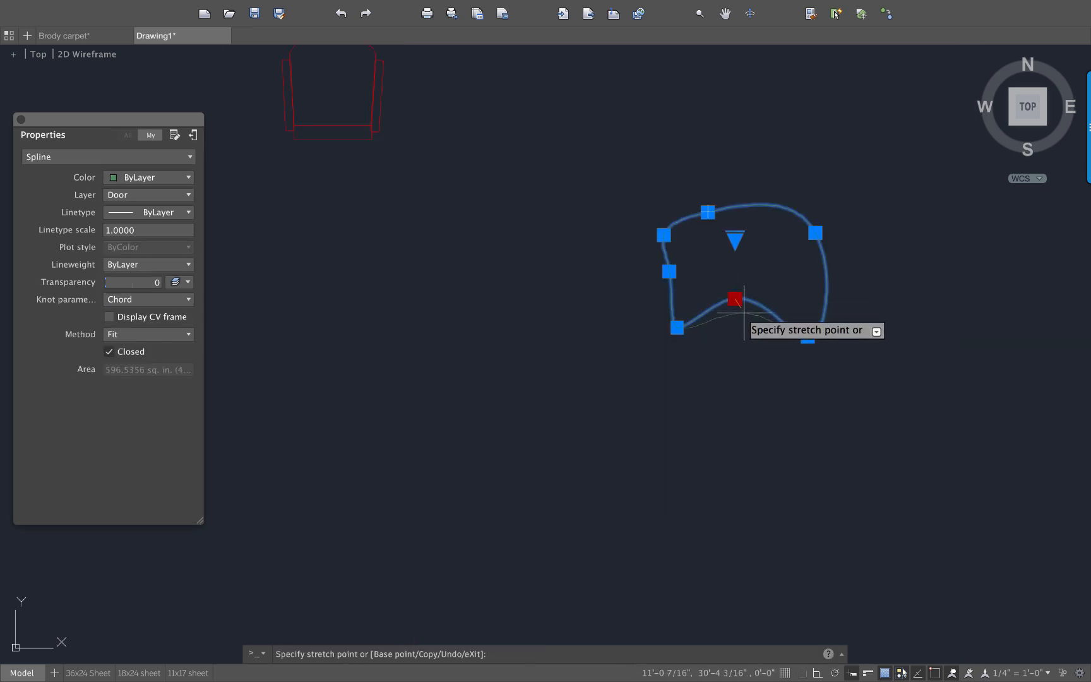
left_click(747, 320)
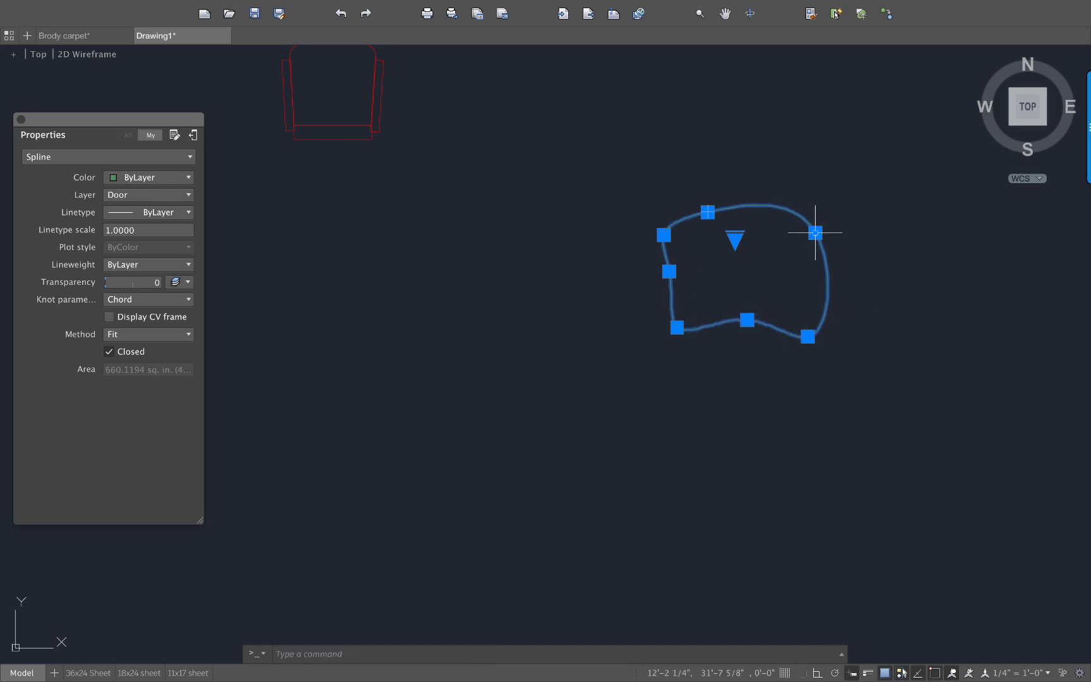
left_click(816, 233)
left_click(798, 248)
key("Escape")
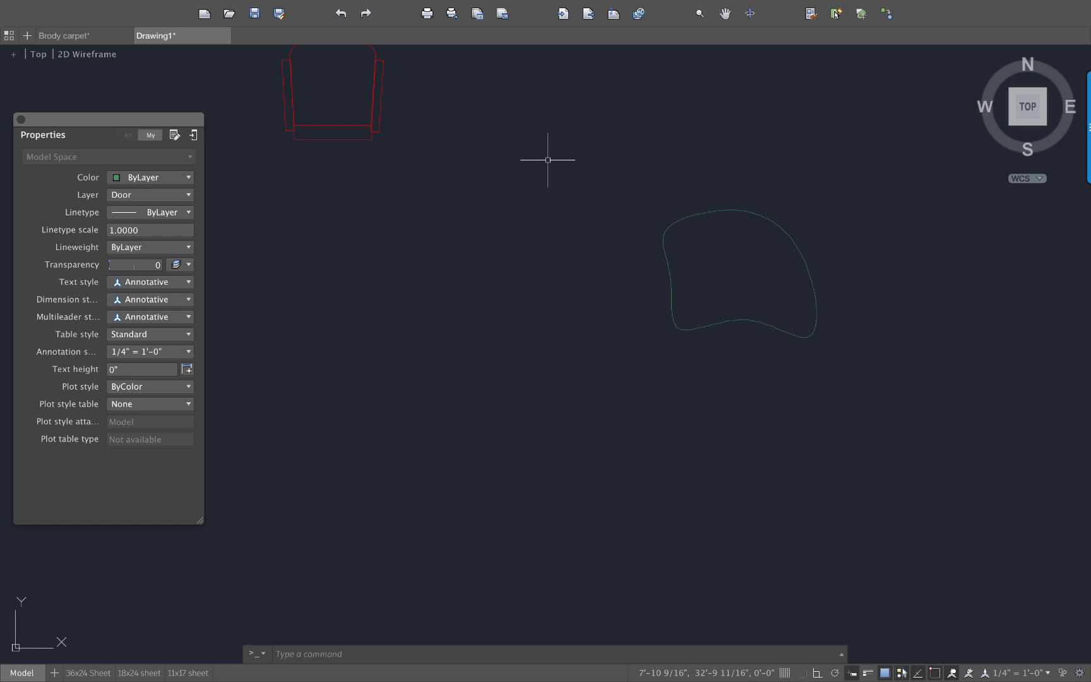
- Convert the closed spline into a block named "Bean bag" with its base point near the middle of the shape
type("block")
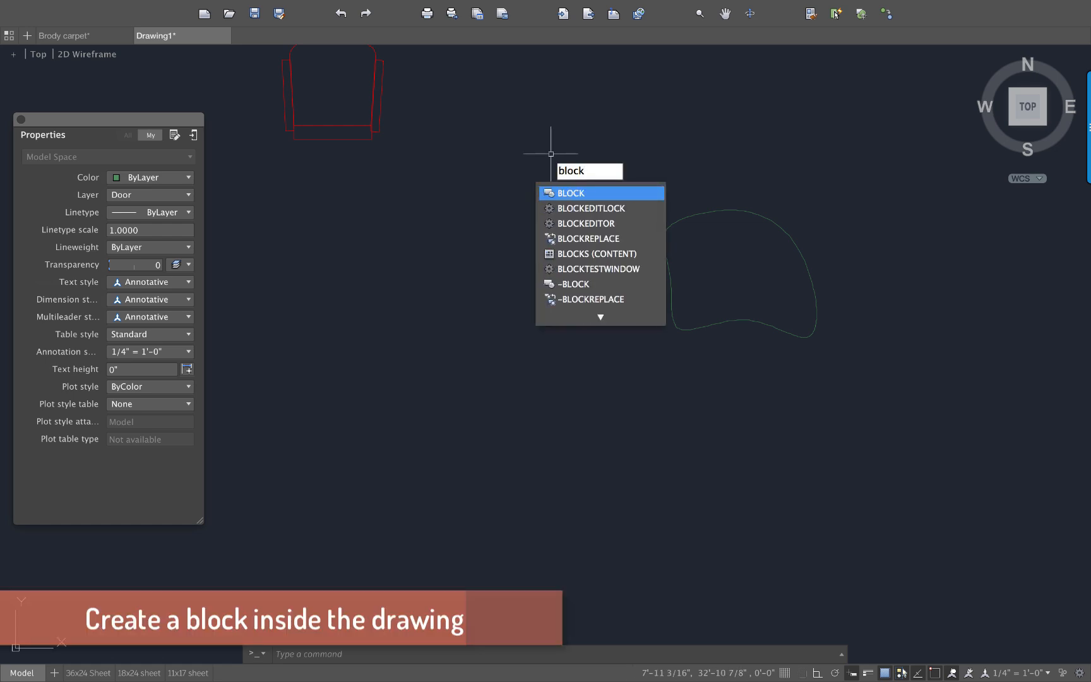
key("Return")
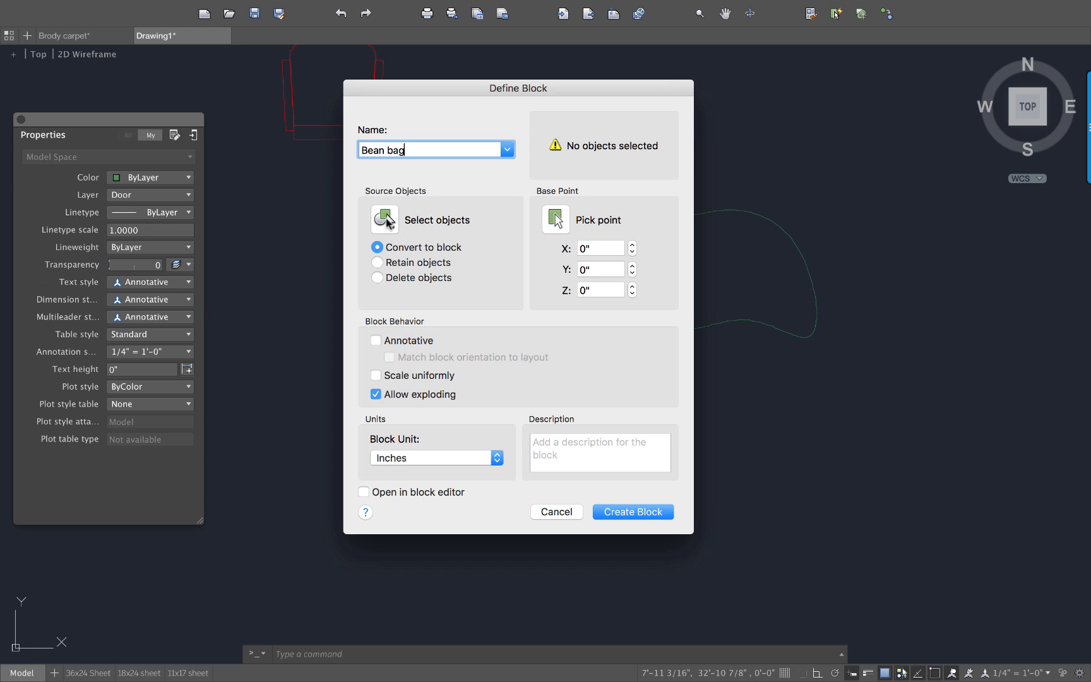
left_click(386, 220)
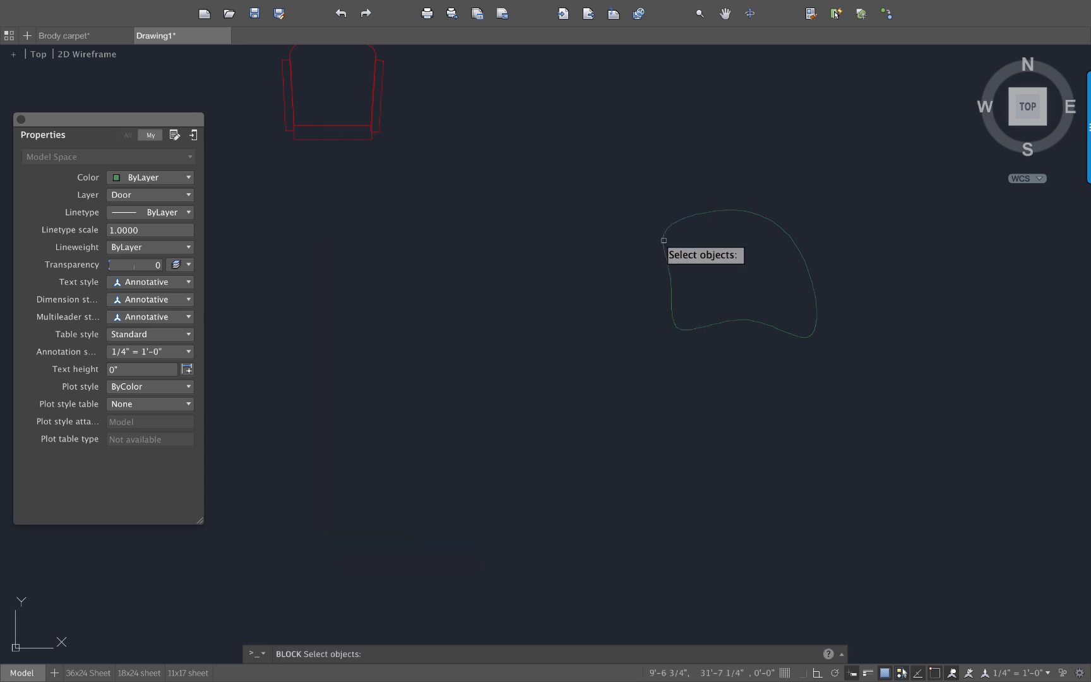
left_click(665, 247)
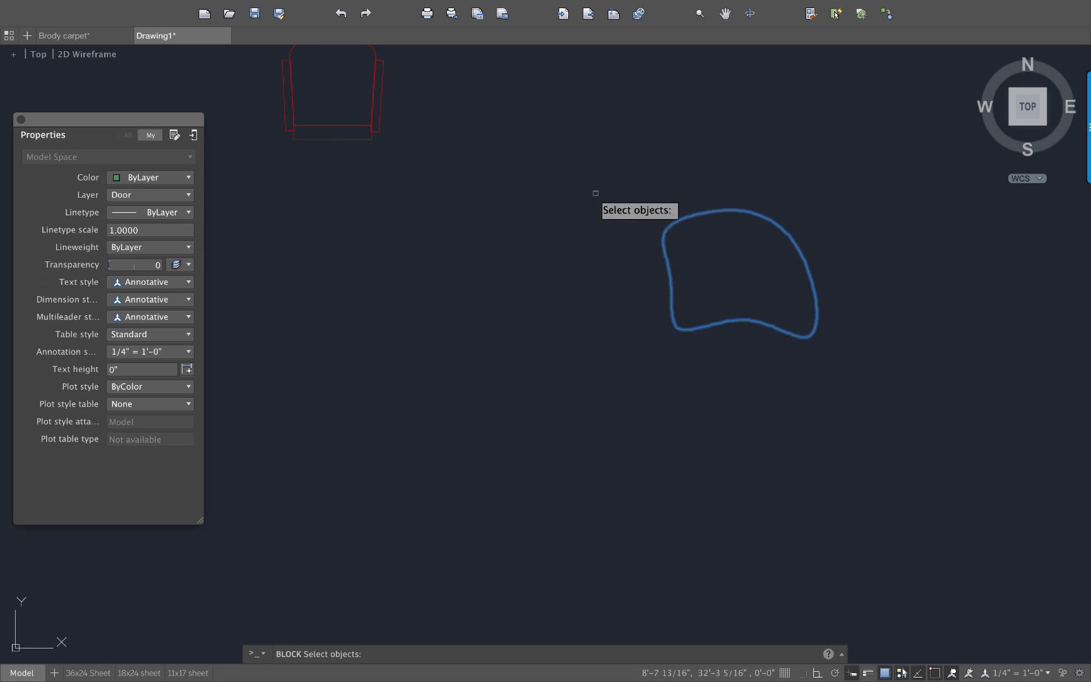
key("Return")
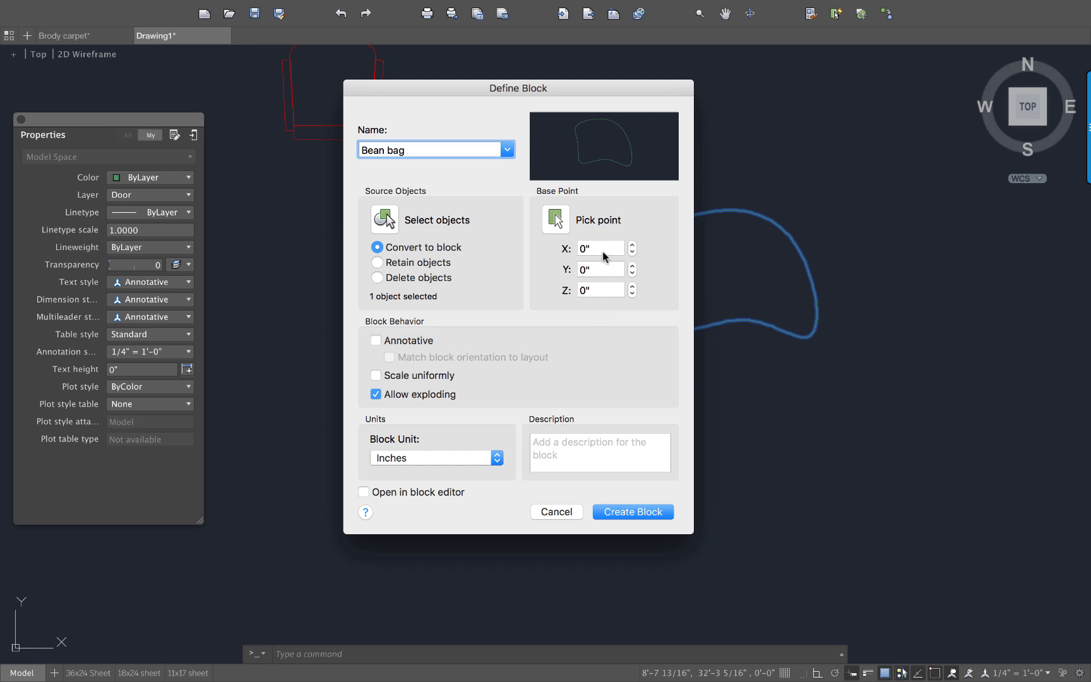
left_click(556, 219)
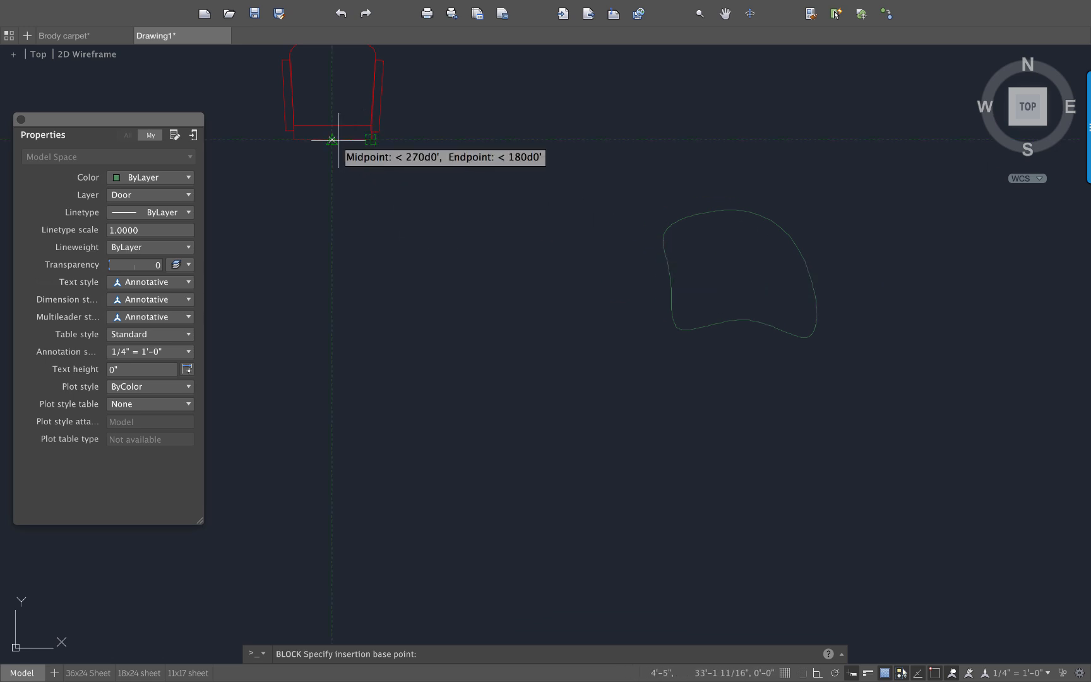
left_click(738, 269)
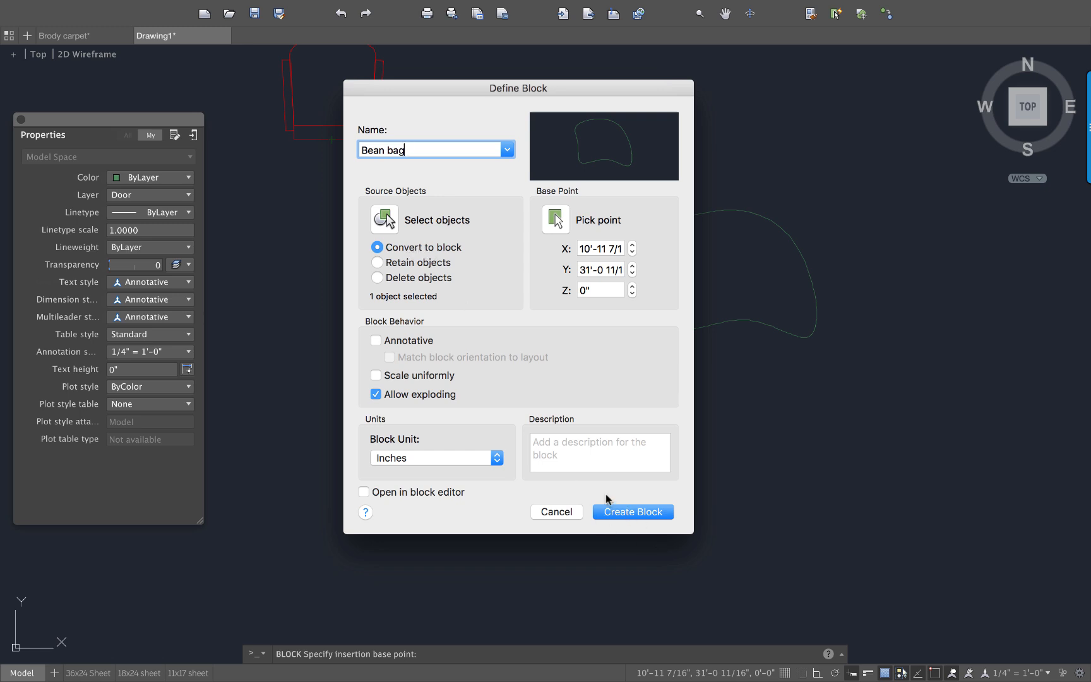
left_click(625, 511)
left_click(679, 328)
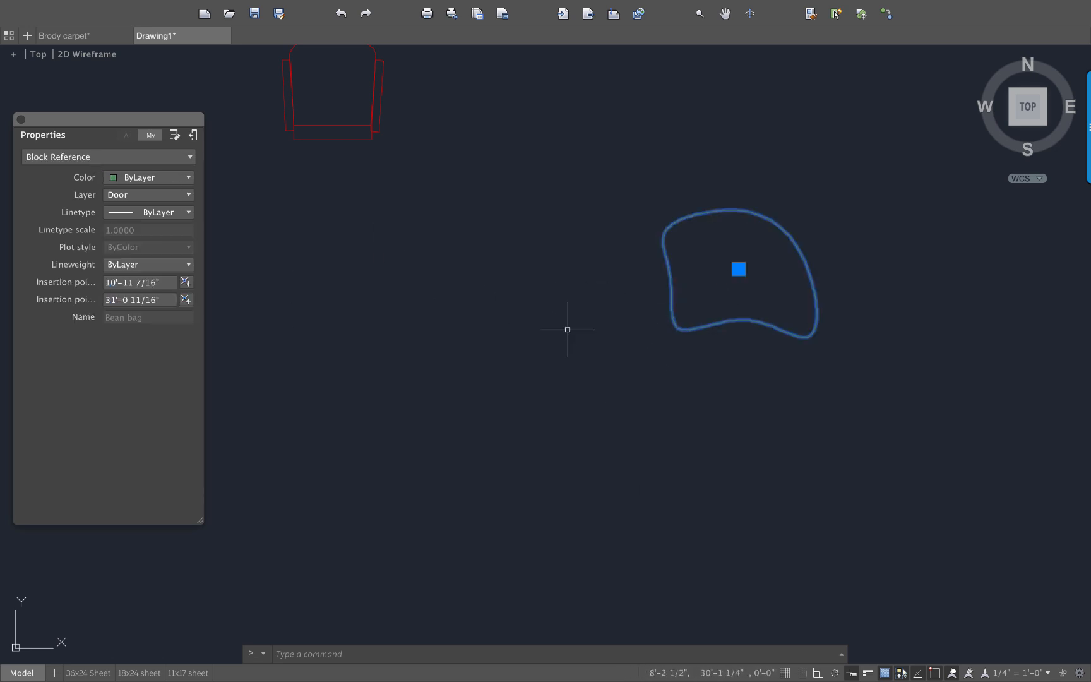
key("Escape")
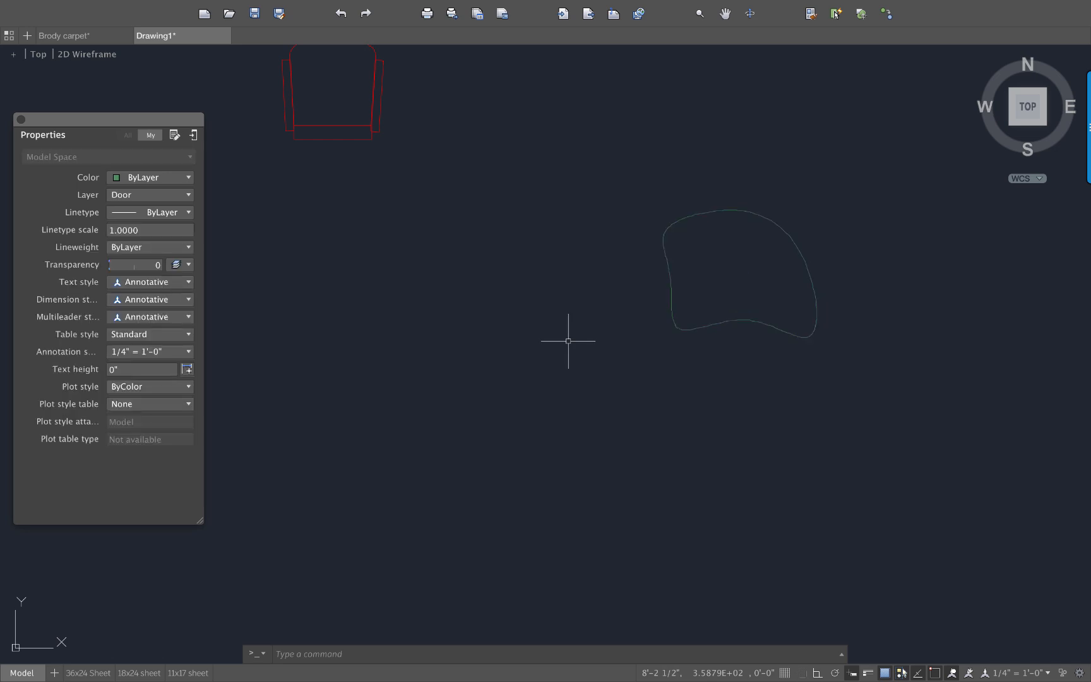
- Start a Write Block export, browse to the ID 103 Drafting folder for the save location, and cancel the export
type("wblock")
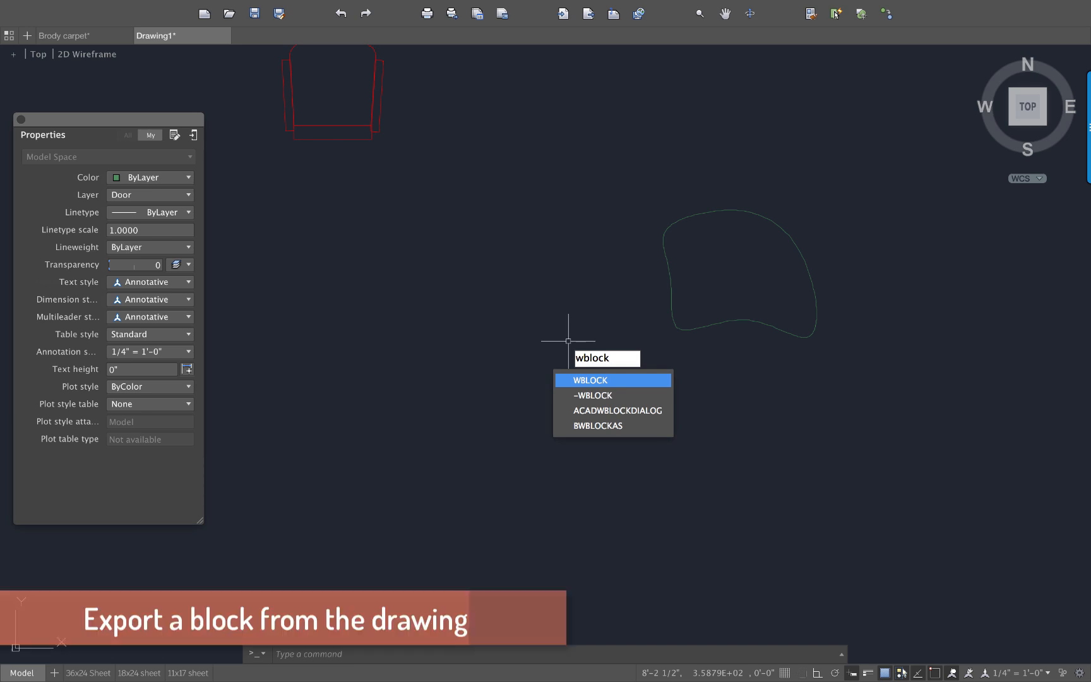
key("Return")
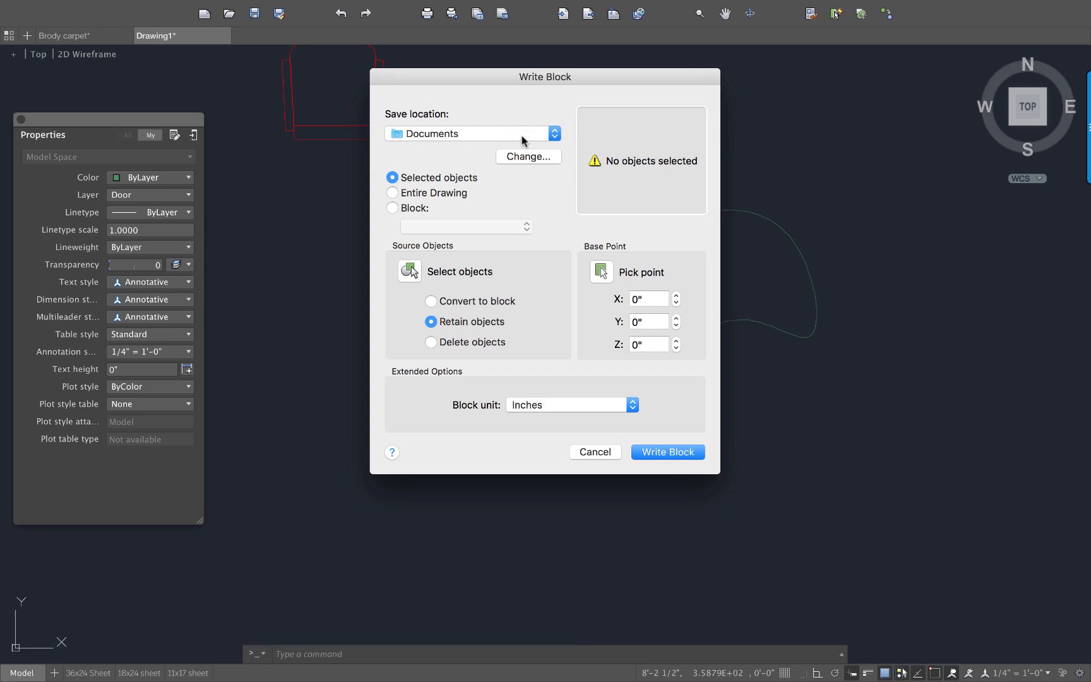
left_click(480, 134)
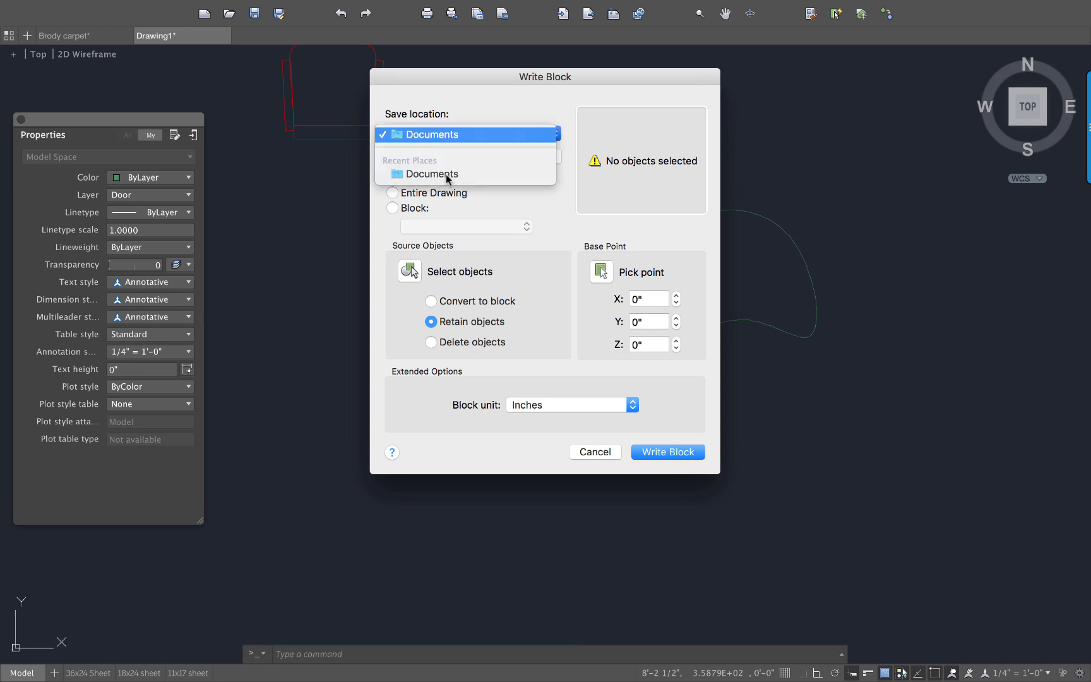
left_click(544, 172)
left_click(526, 156)
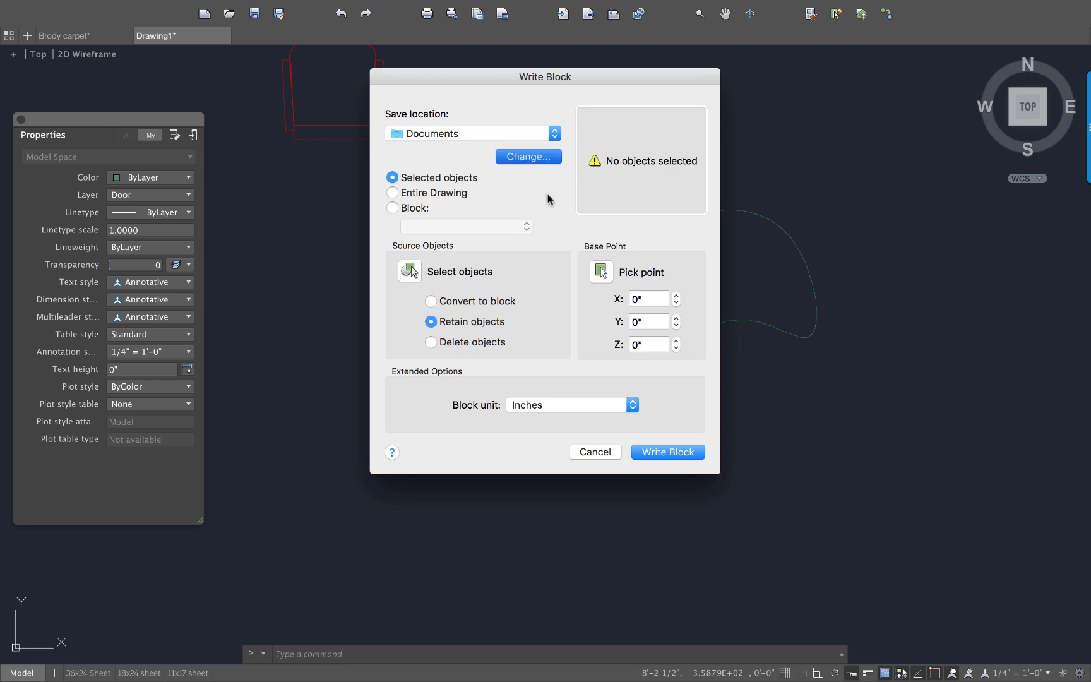
left_click(480, 253)
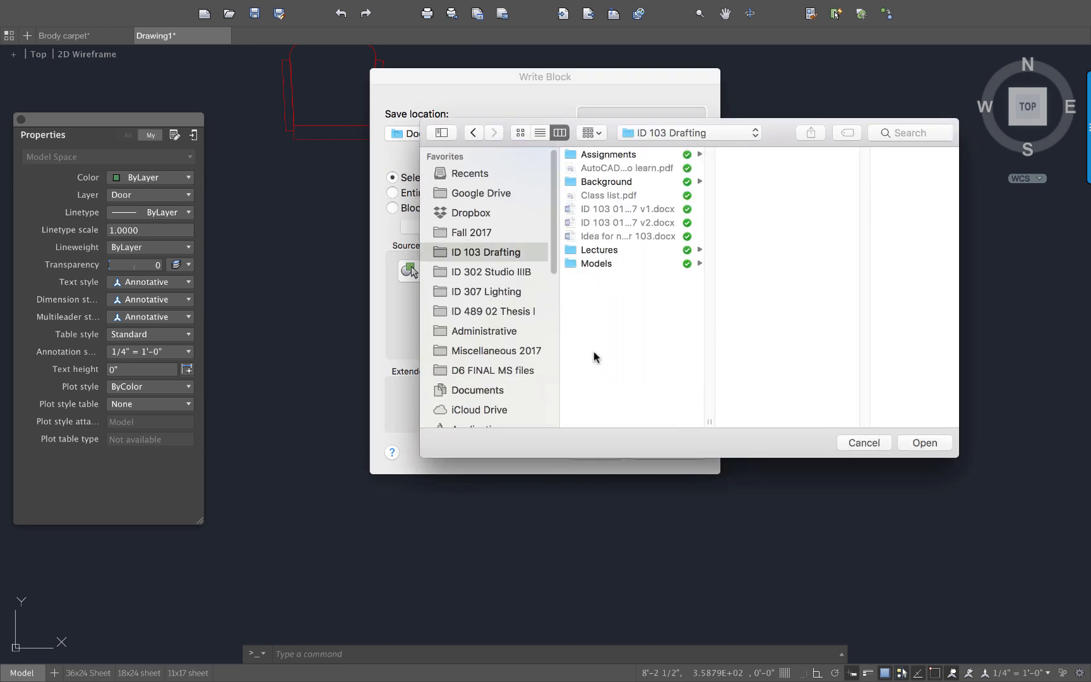
key("Escape")
key("Escape")
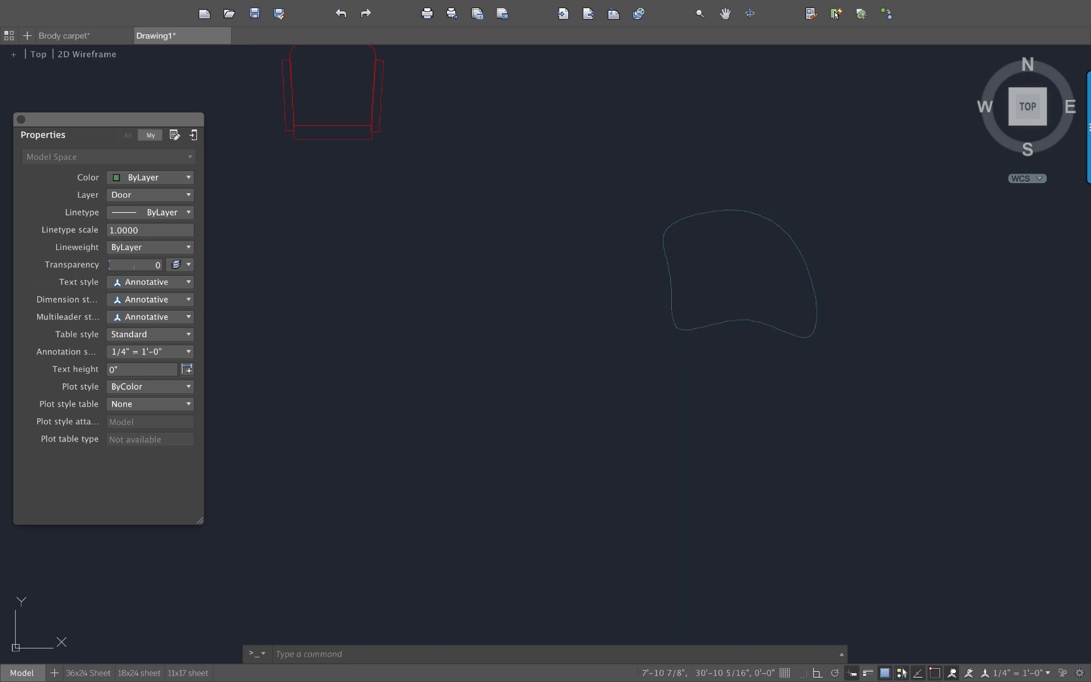
scroll(542, 259, "down", 4)
scroll(542, 259, "down", 2)
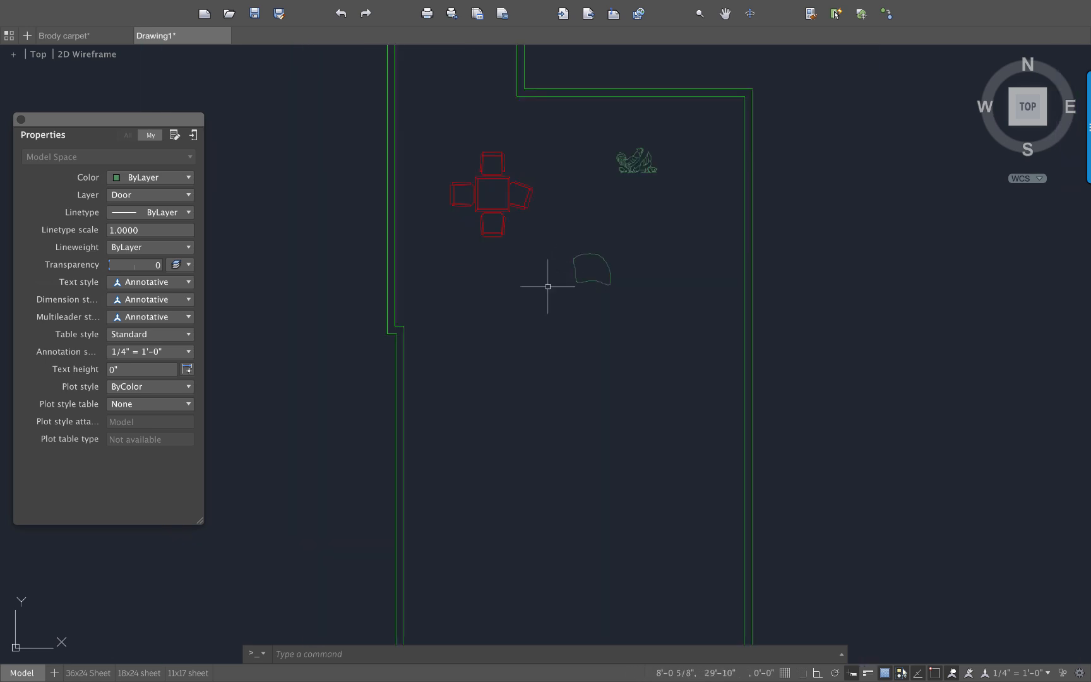
- Start inserting a block from an external file and load Brody carpet.dwg from the In class folder
left_click(82, 37)
left_click(162, 36)
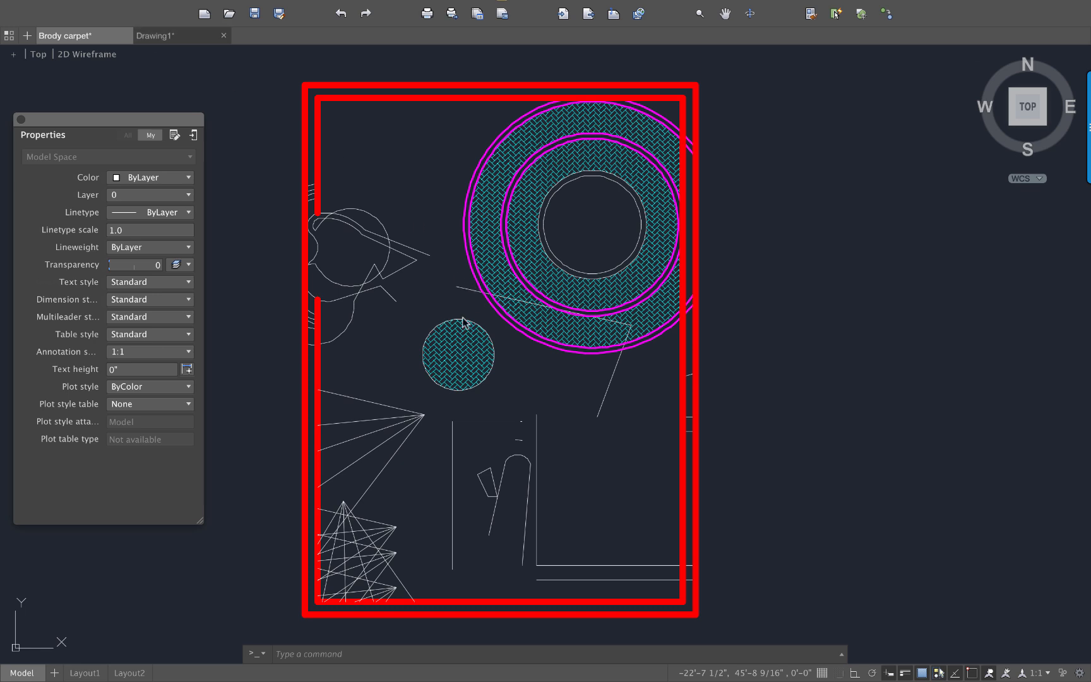
type("i")
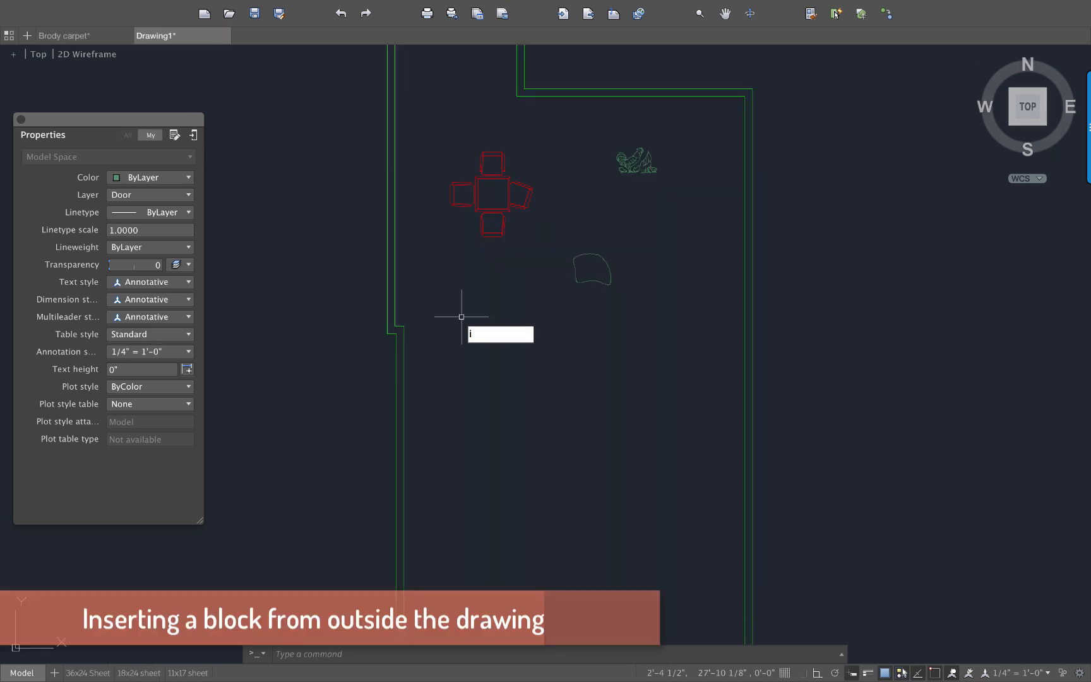
type("nsert")
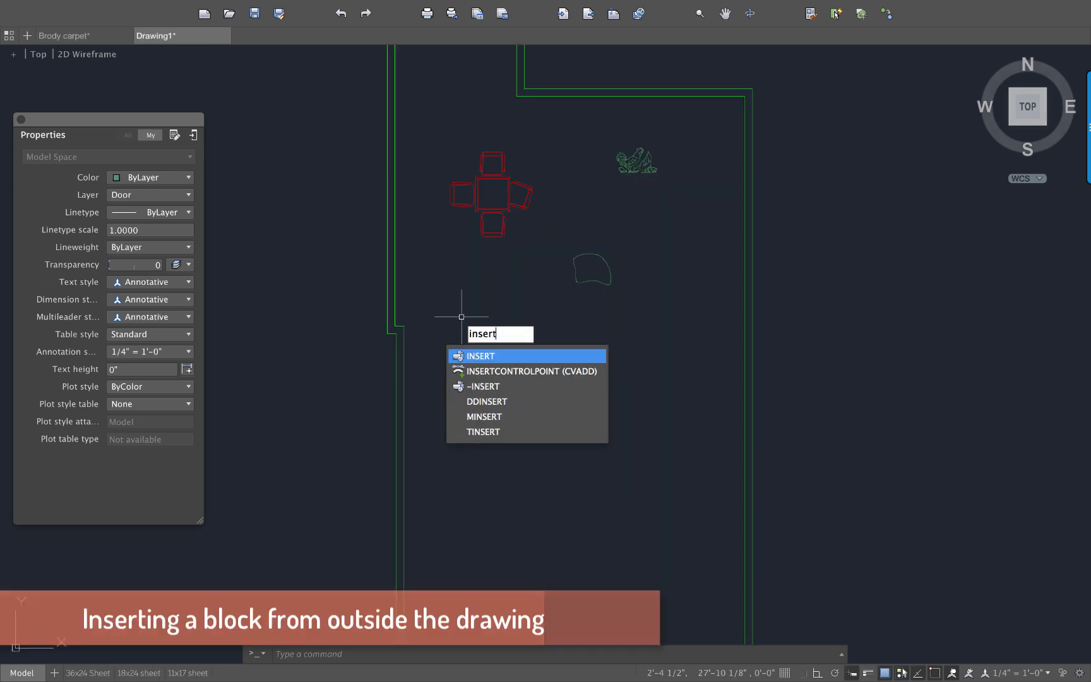
key("Return")
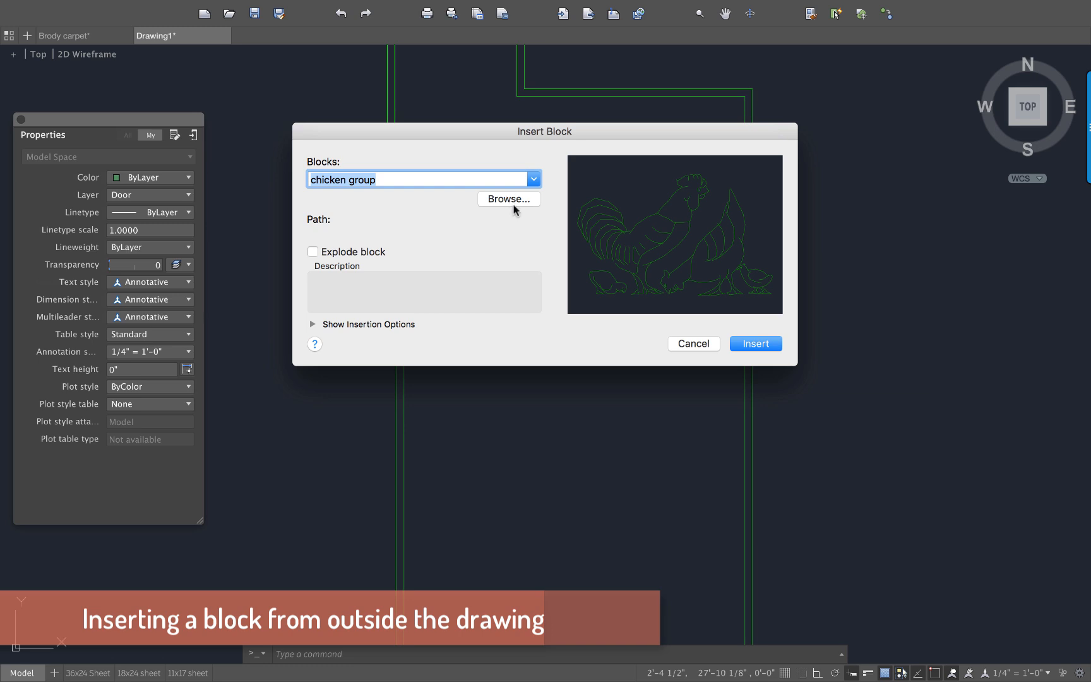
left_click(509, 199)
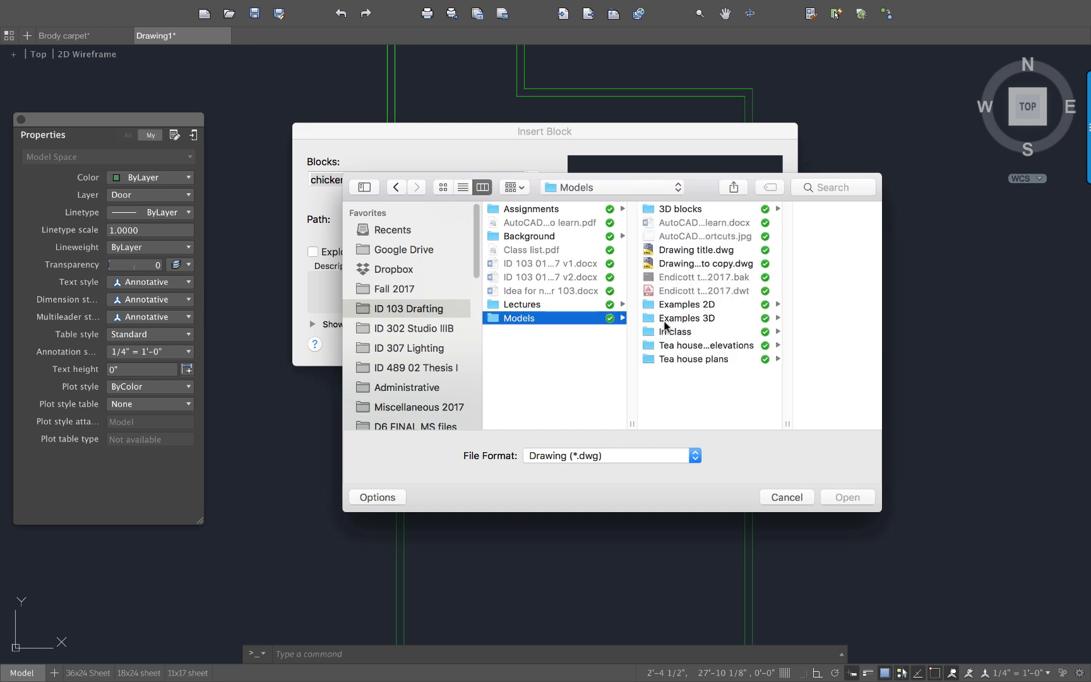
left_click(686, 331)
left_click(769, 225)
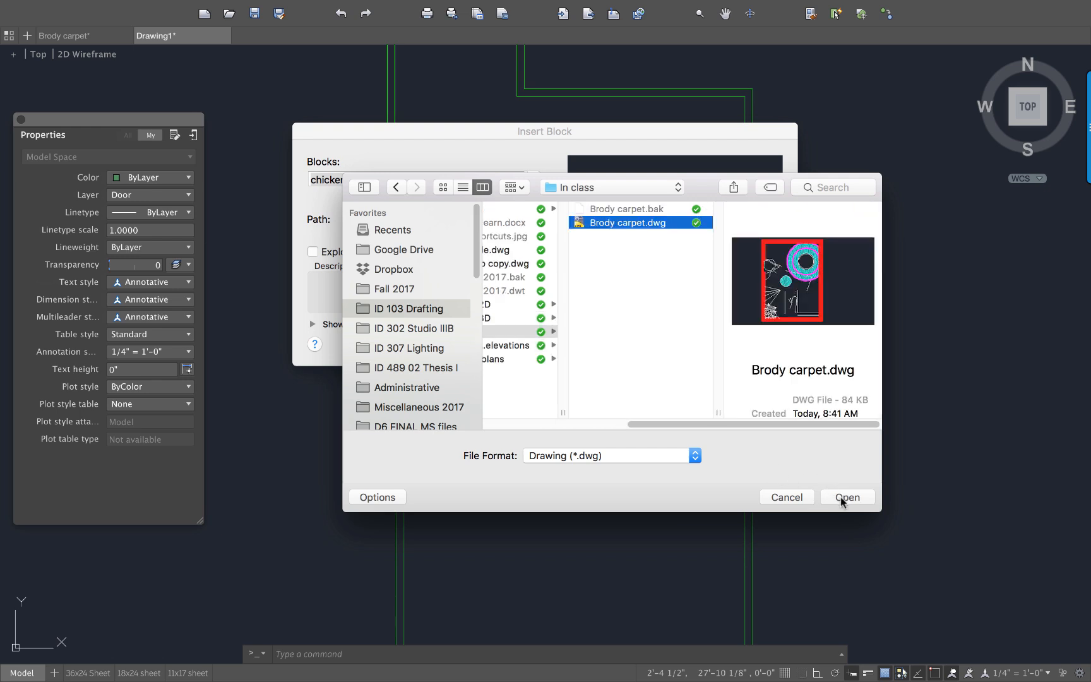
key("Return")
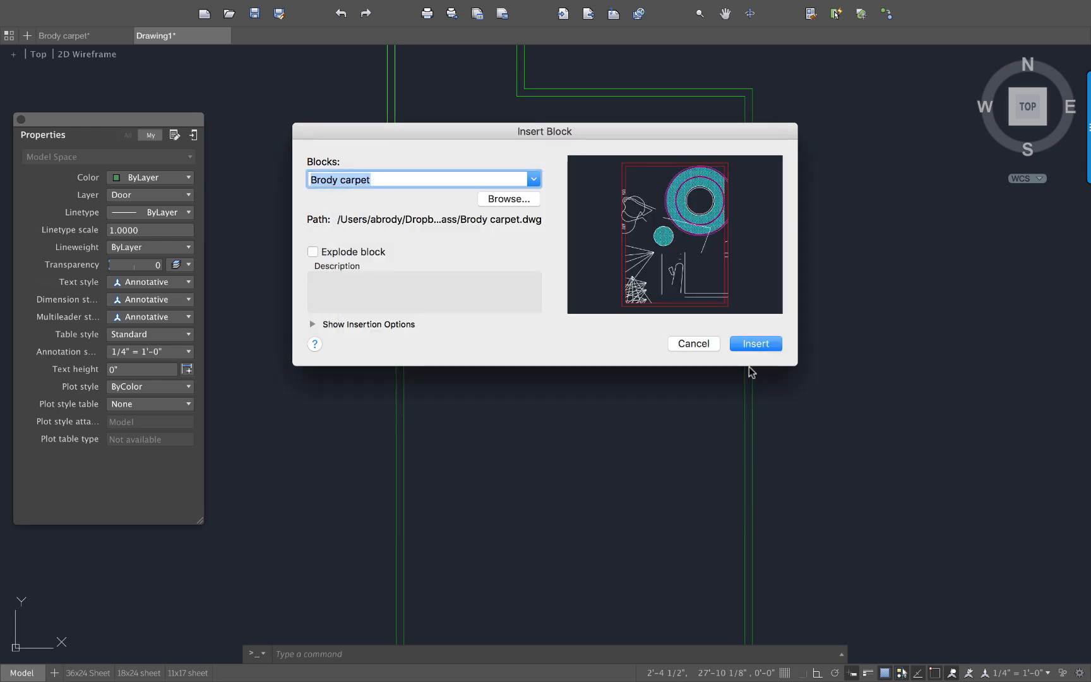
- Place the Brody carpet block in the lower part of the room with on-screen scaling, accepting the default X and Y scale factors
left_click(311, 324)
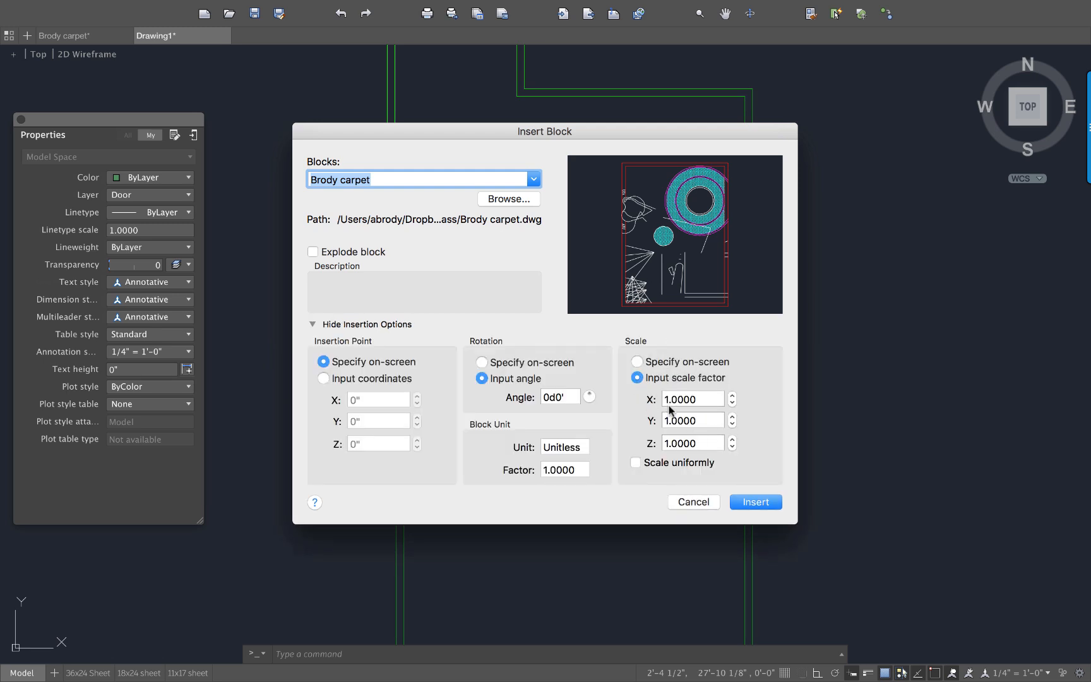
left_click(637, 362)
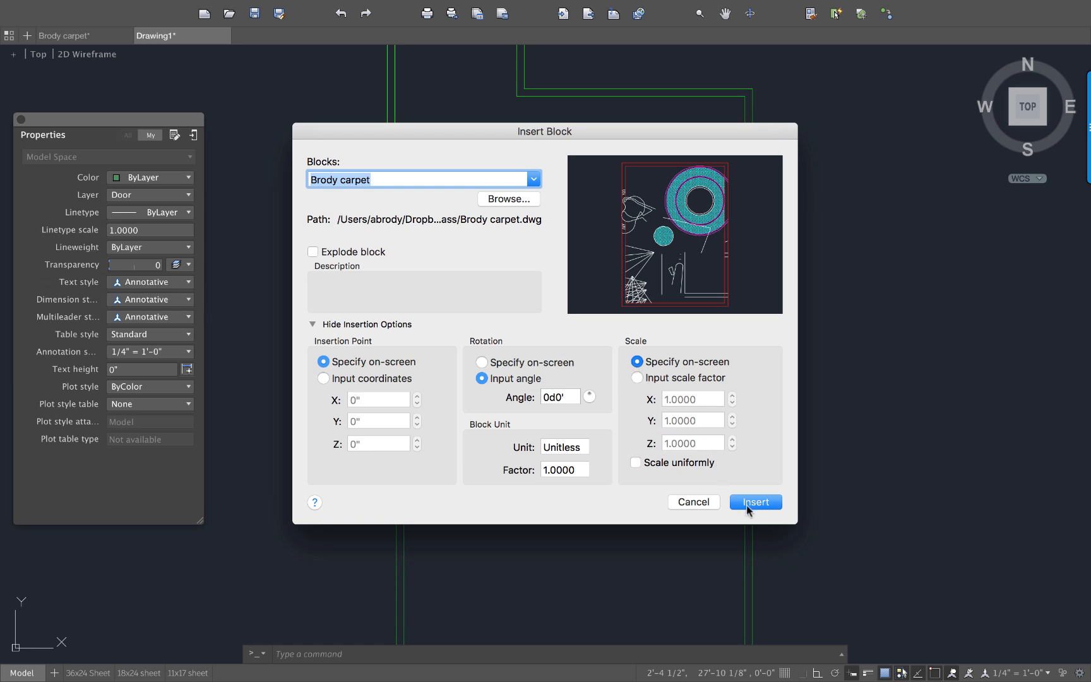
key("Return")
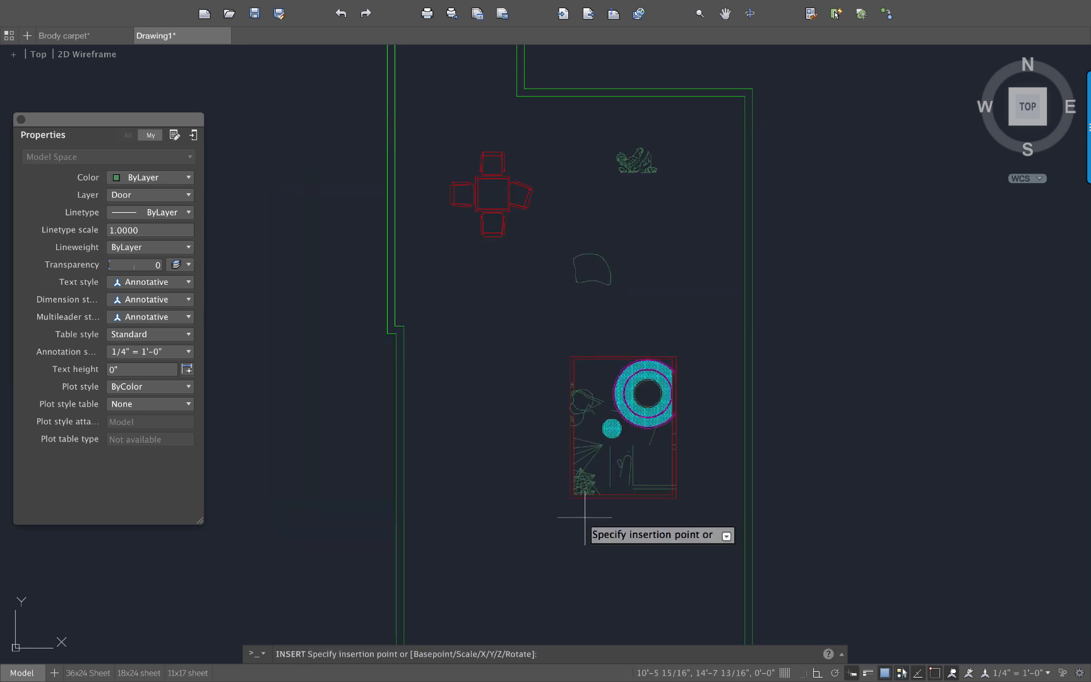
scroll(560, 429, "down", 2)
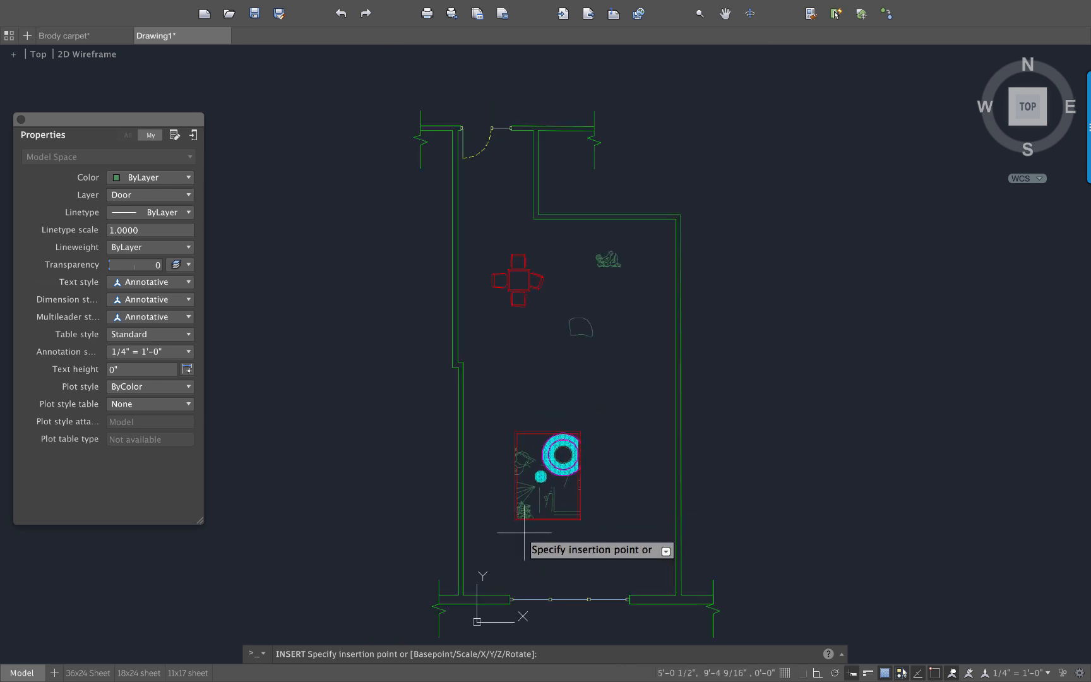
left_click(561, 467)
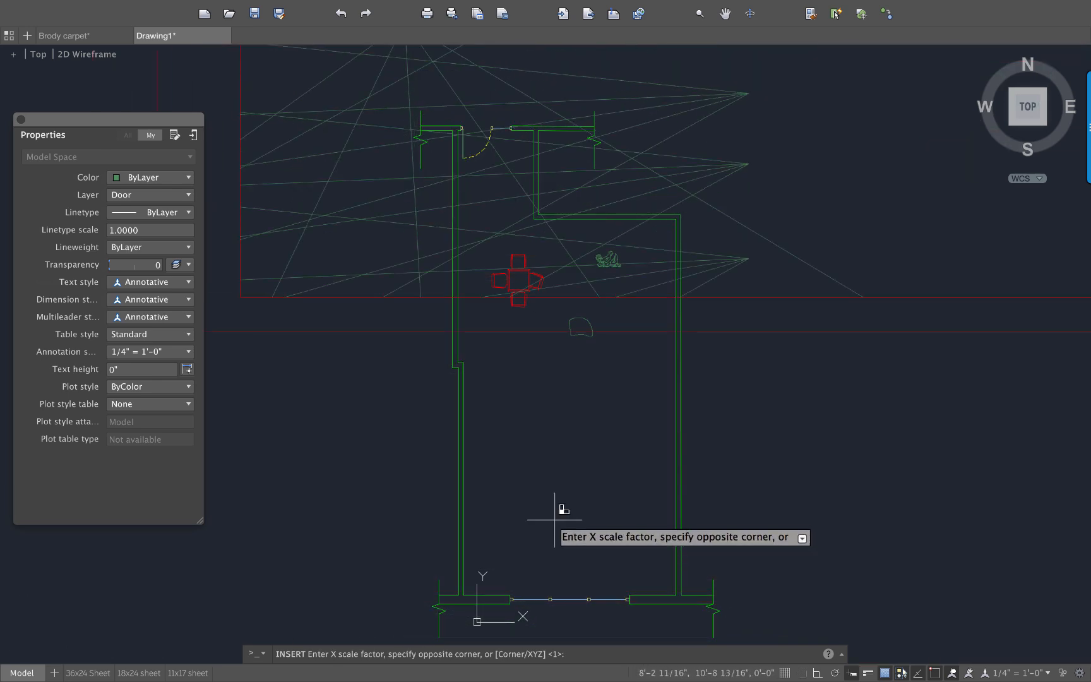
key("Return")
scroll(578, 516, "up", 2)
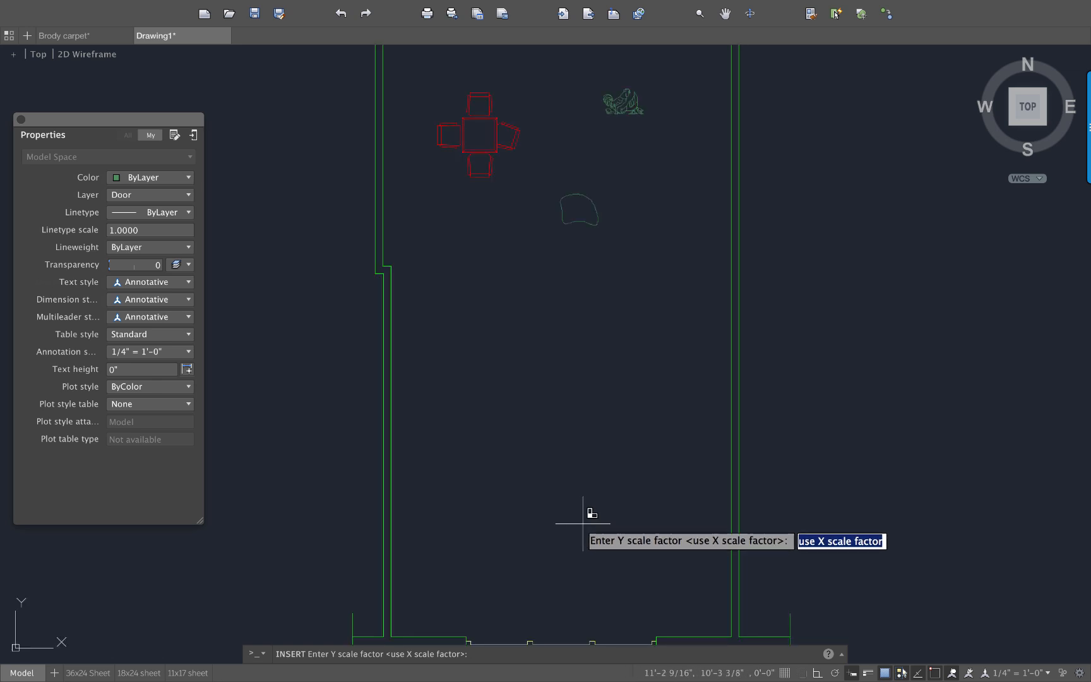
key("Return")
key("Return")
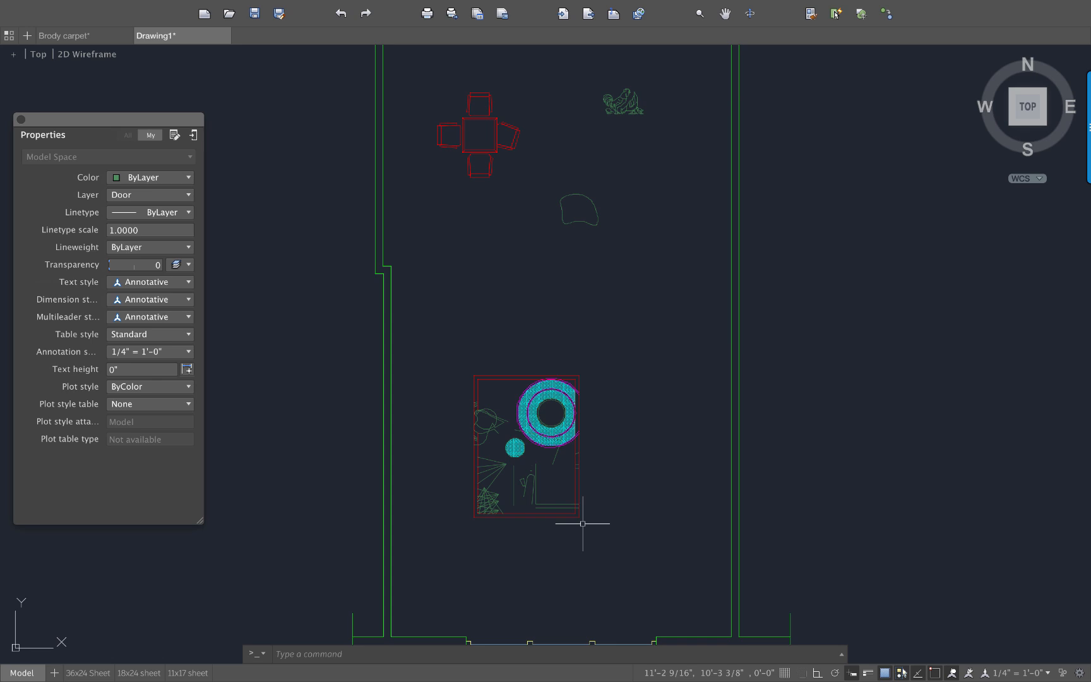
- Scale the carpet block from its lower-left corner by reference, using its bottom edge as reference length and enlarging it to about 11' wide
scroll(546, 505, "up", 2)
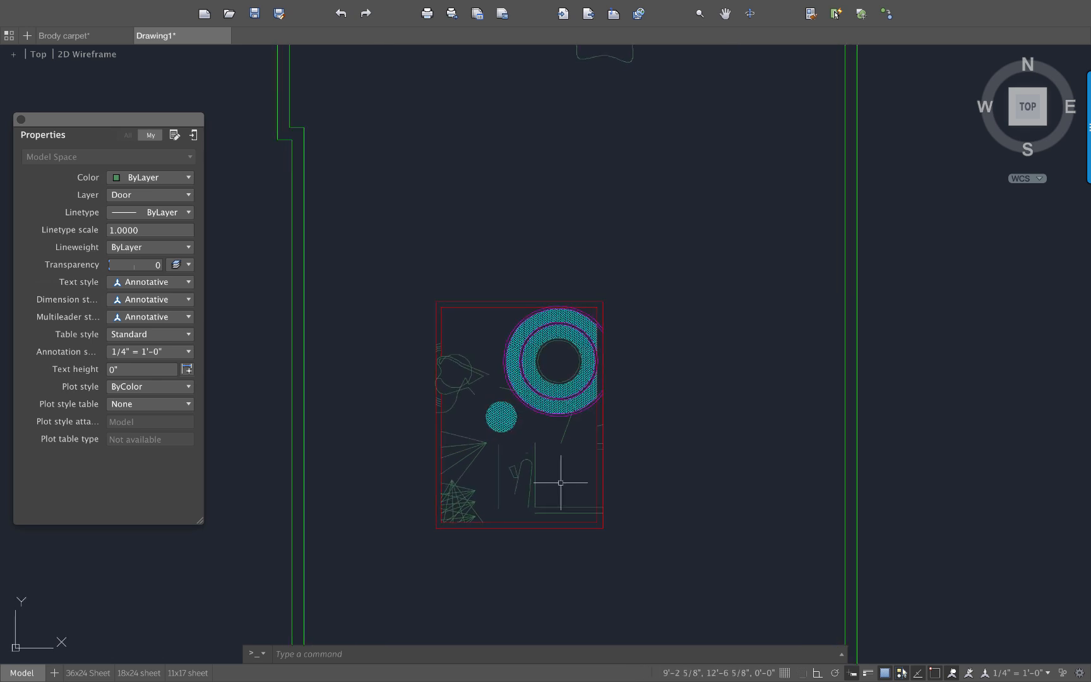
left_click(620, 571)
left_click(548, 482)
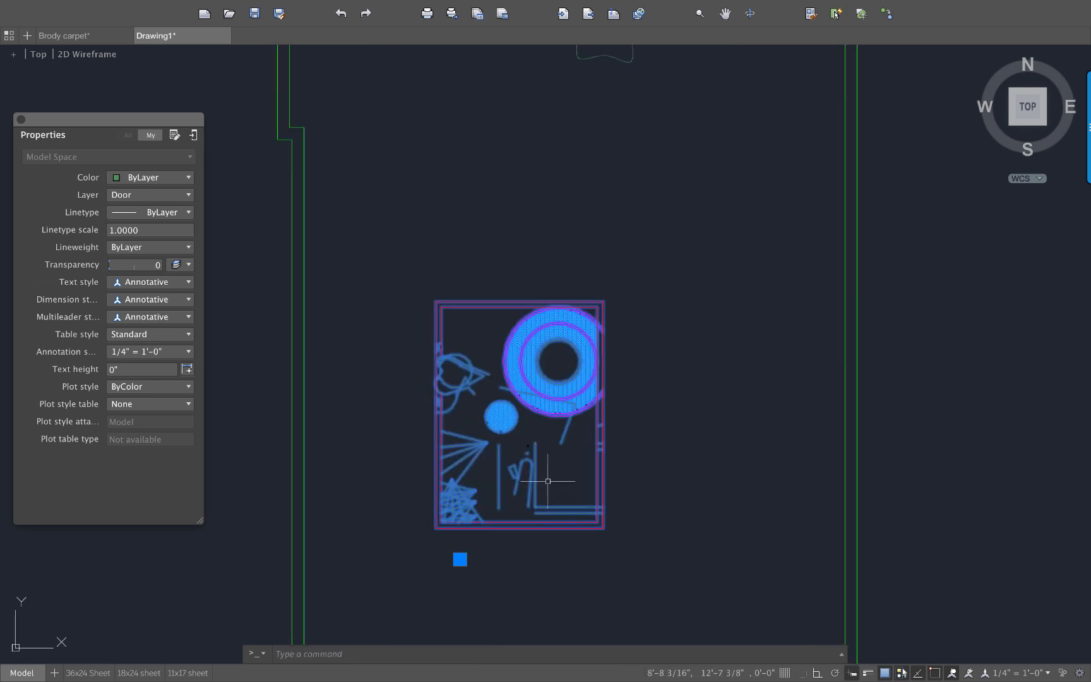
type("scale")
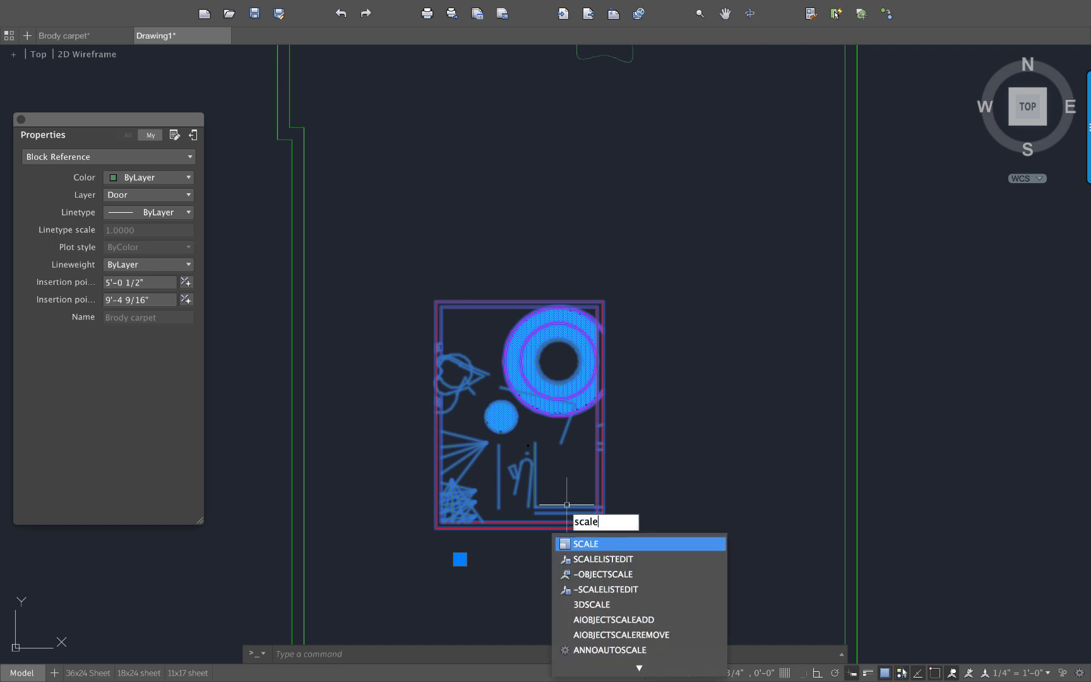
key("Return")
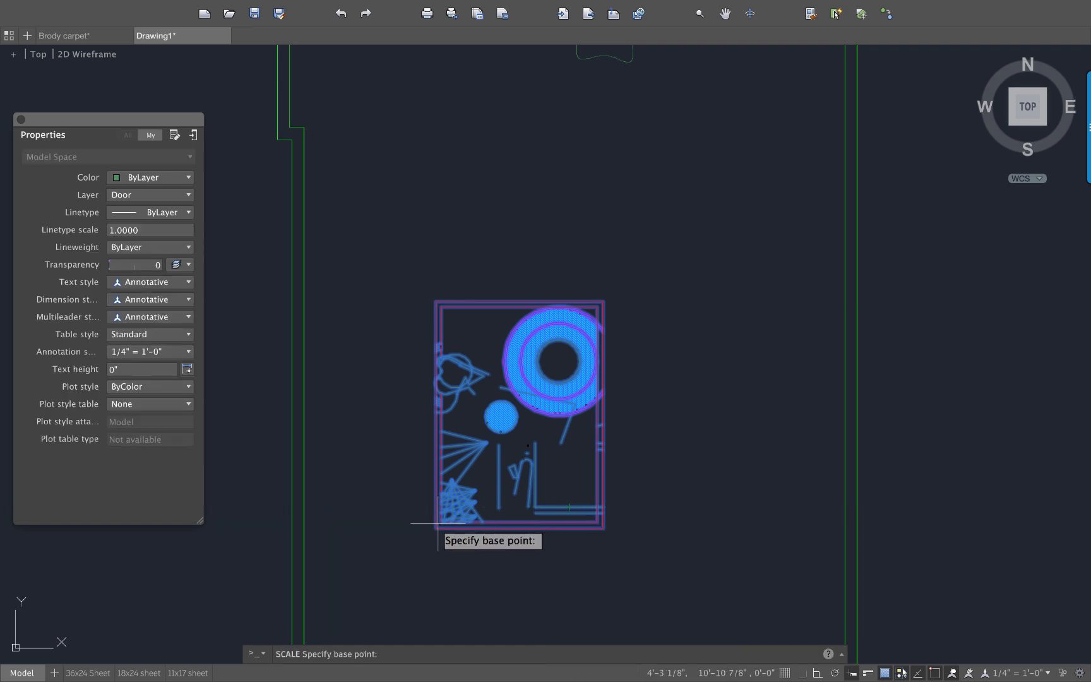
left_click(436, 528)
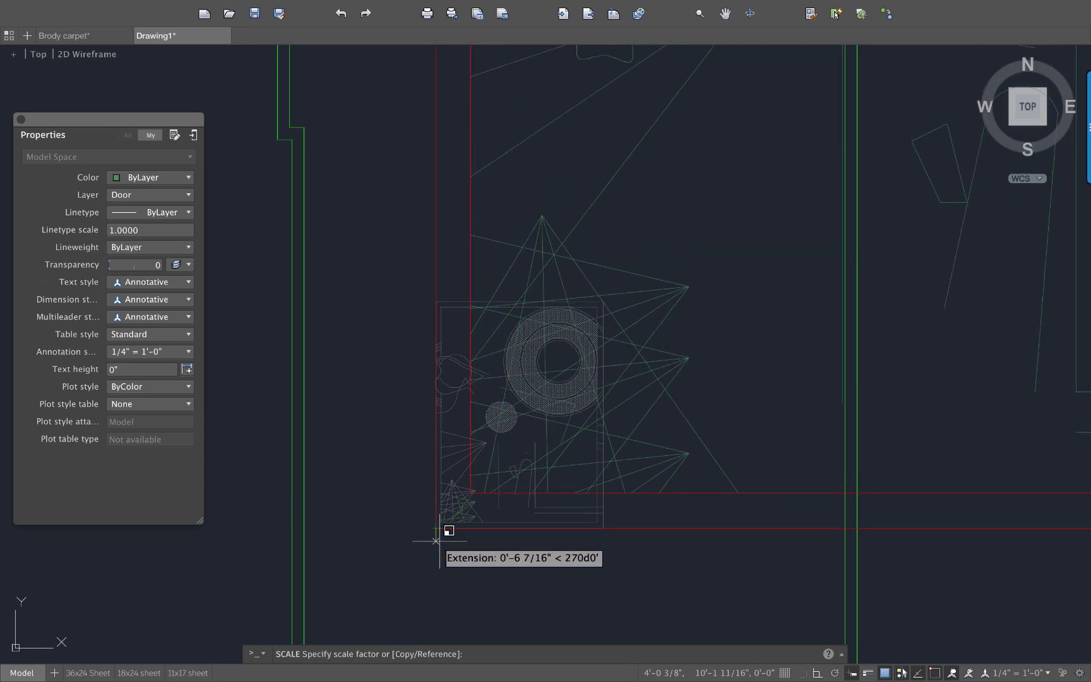
type("r")
key("Return")
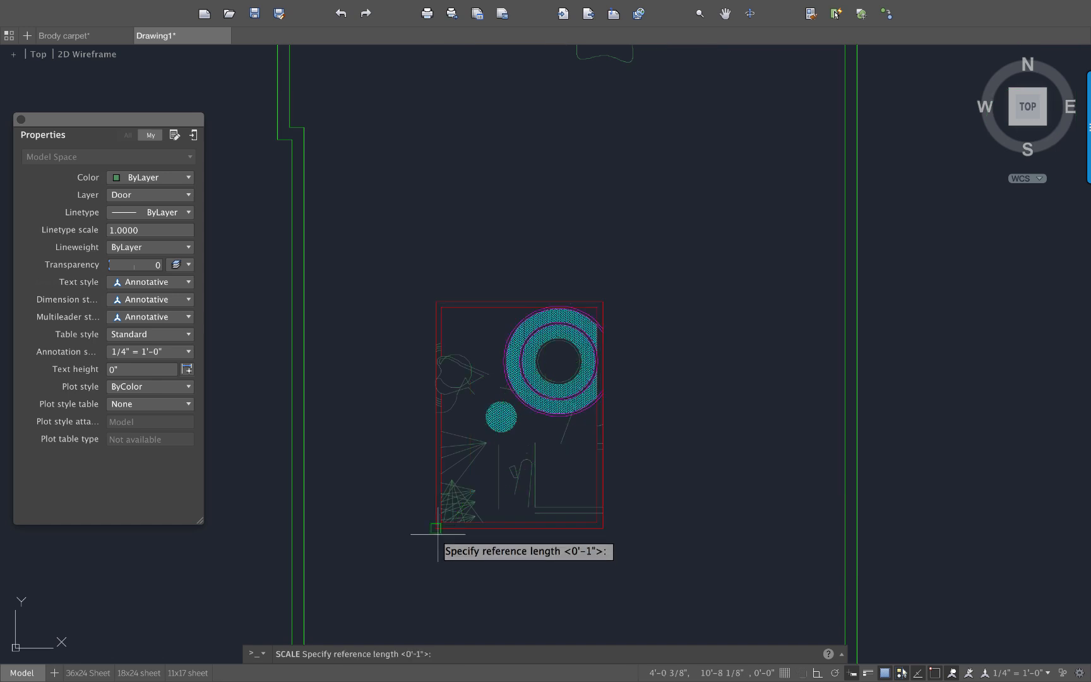
left_click(436, 528)
left_click(603, 527)
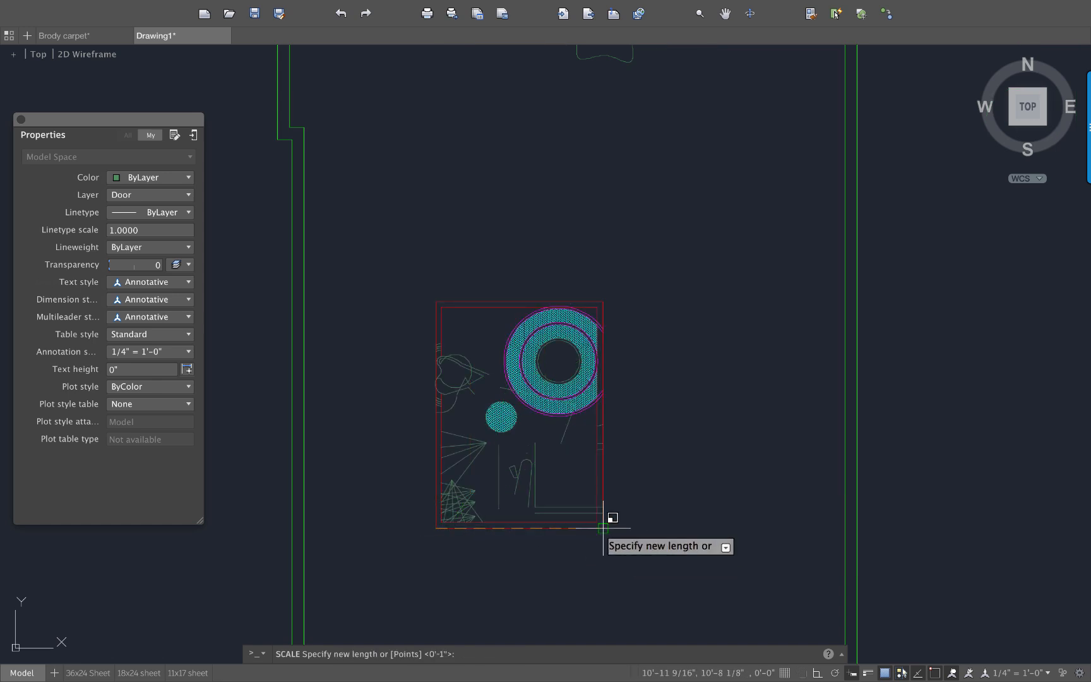
left_click(702, 528)
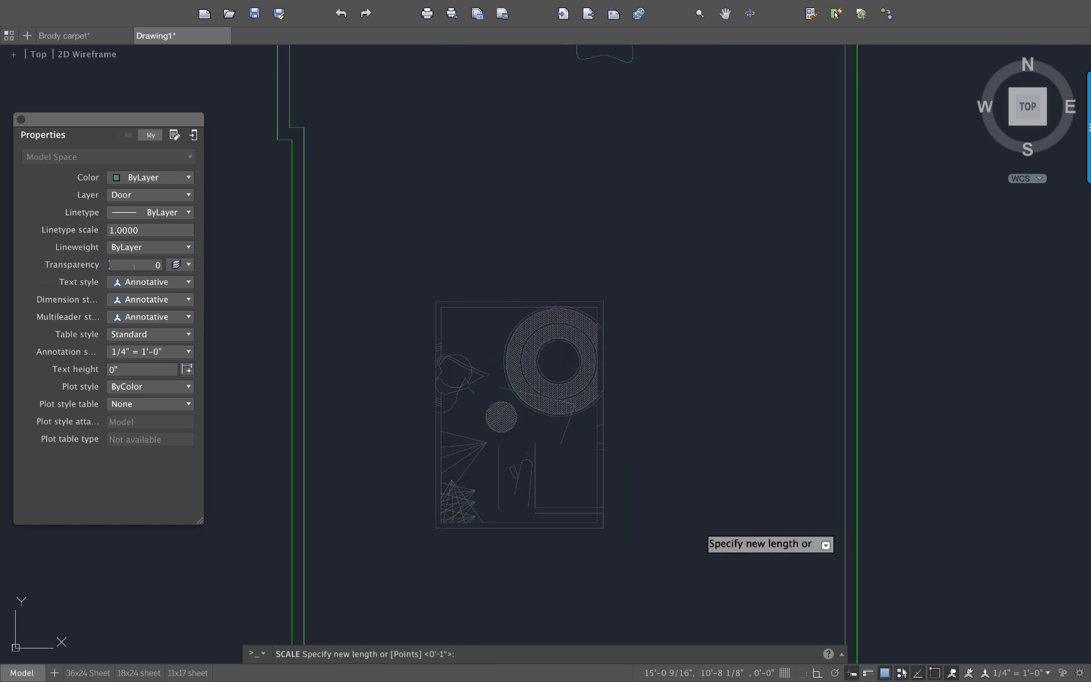
- Open the enlarged Brody carpet block in the Block Editor
scroll(575, 602, "down", 4)
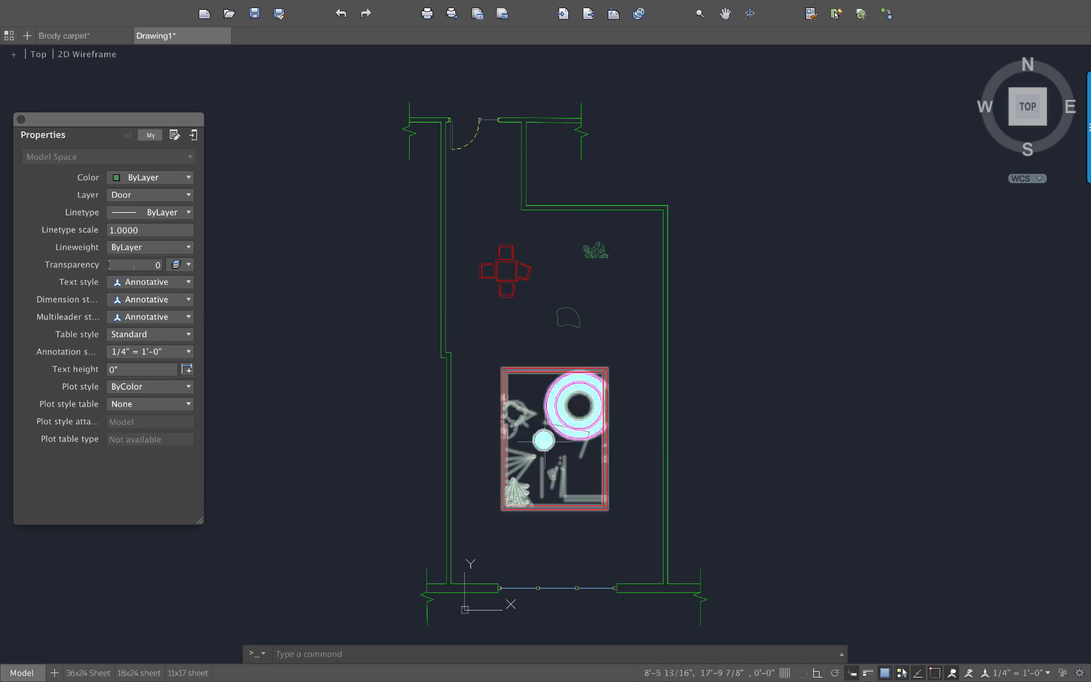
scroll(532, 388, "up", 5)
middle_click_drag(541, 370, 530, 340)
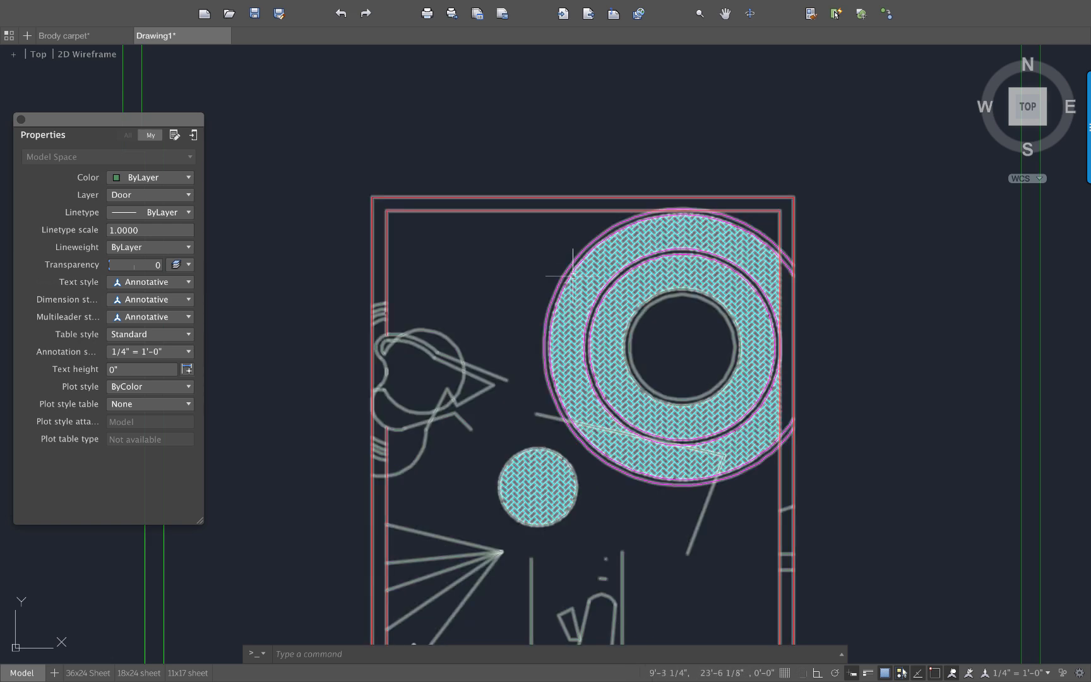
middle_click_drag(562, 264, 565, 214)
left_click(562, 223)
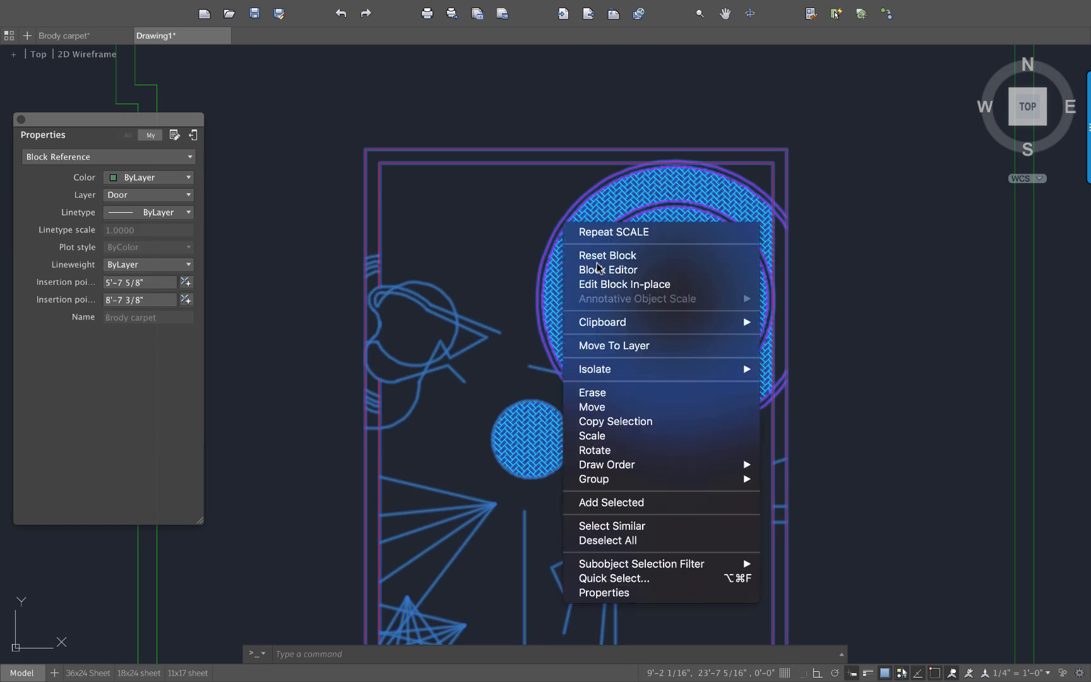
right_click(563, 224)
left_click(598, 268)
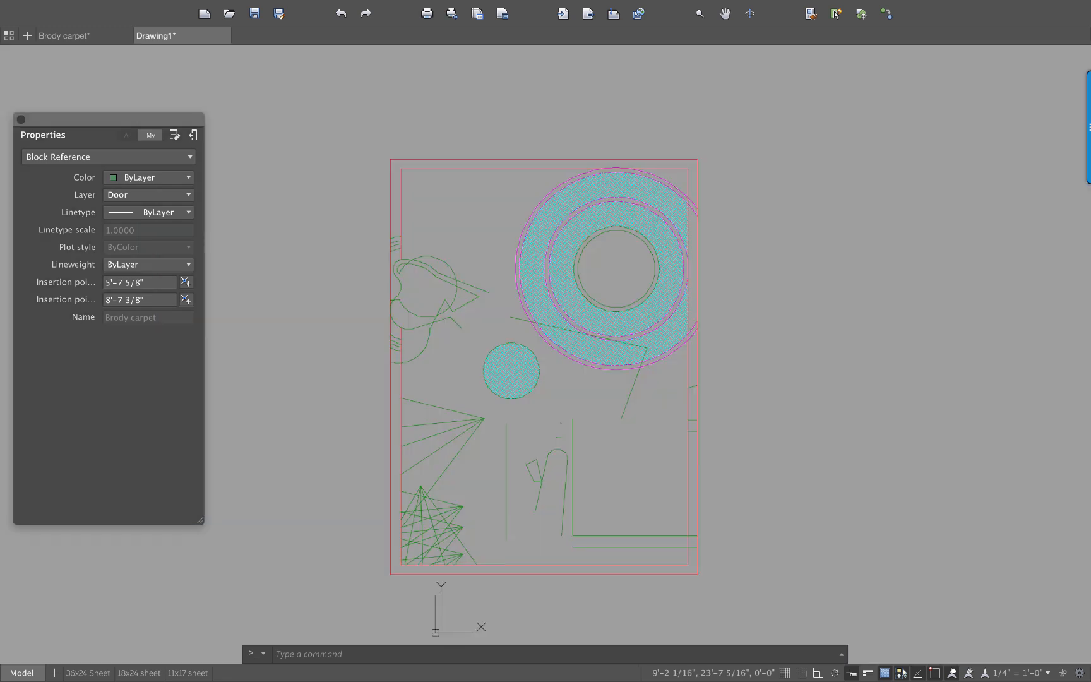
- Move all objects inside the Brody carpet block to layer 0 and close the Block Editor with the changes saved
left_click(491, 198)
left_click(670, 391)
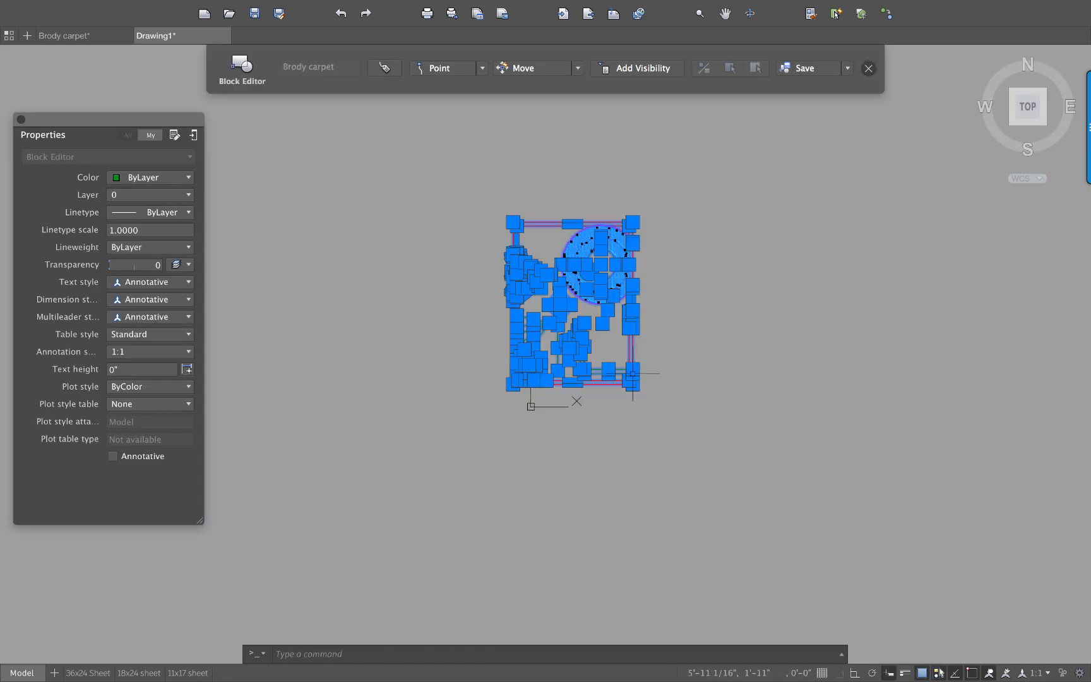
left_click(128, 196)
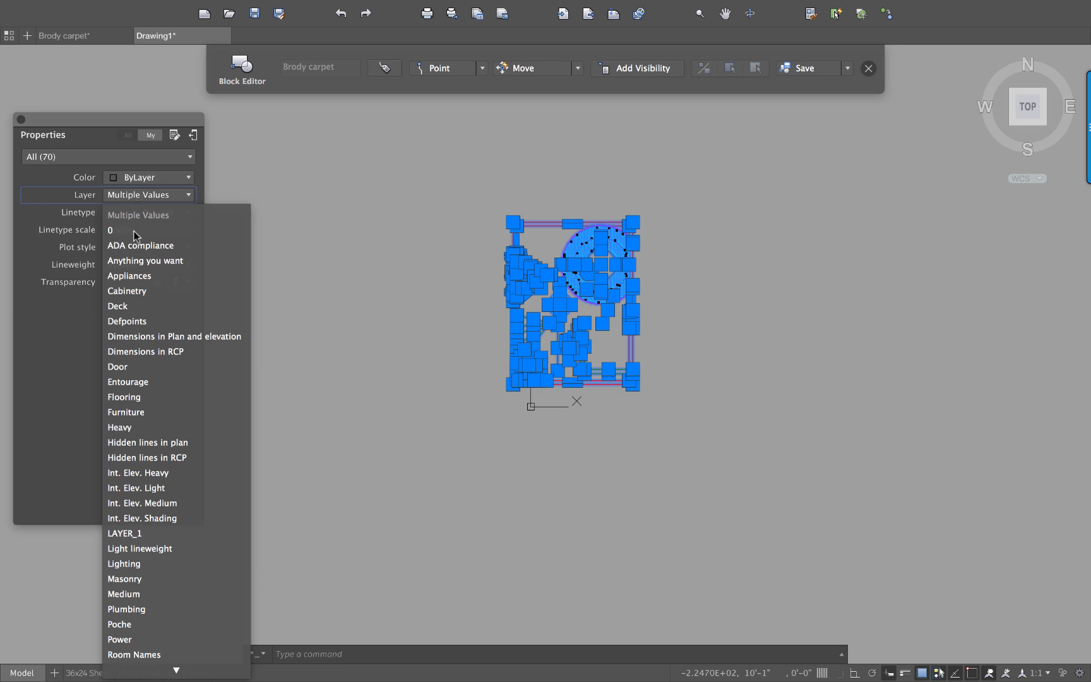
key("Return")
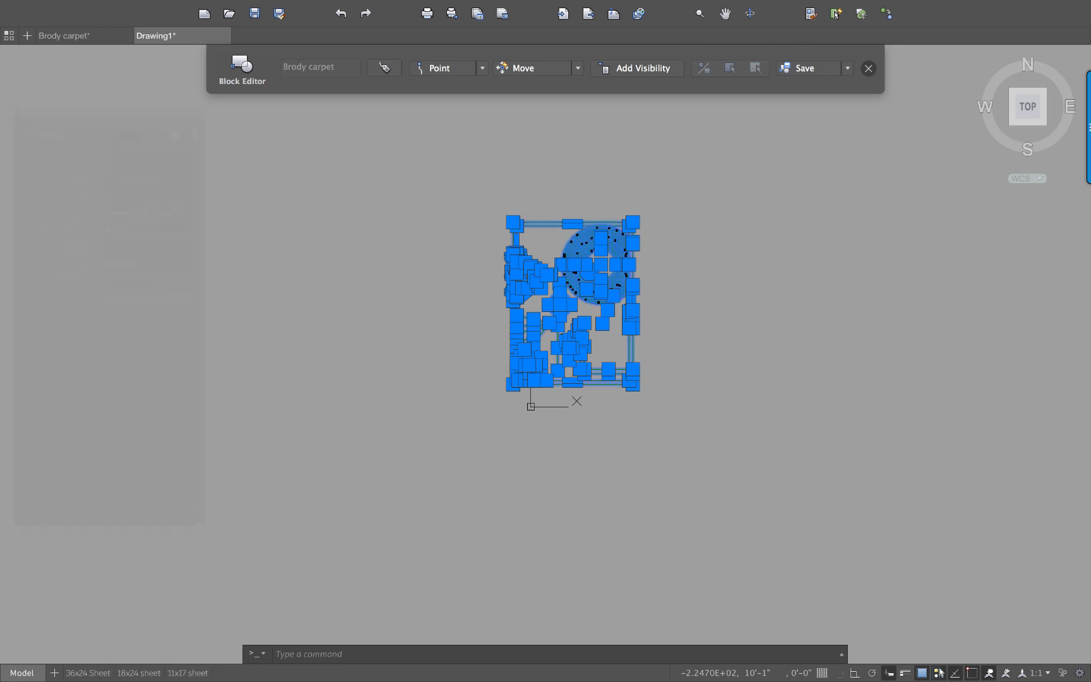
left_click(866, 71)
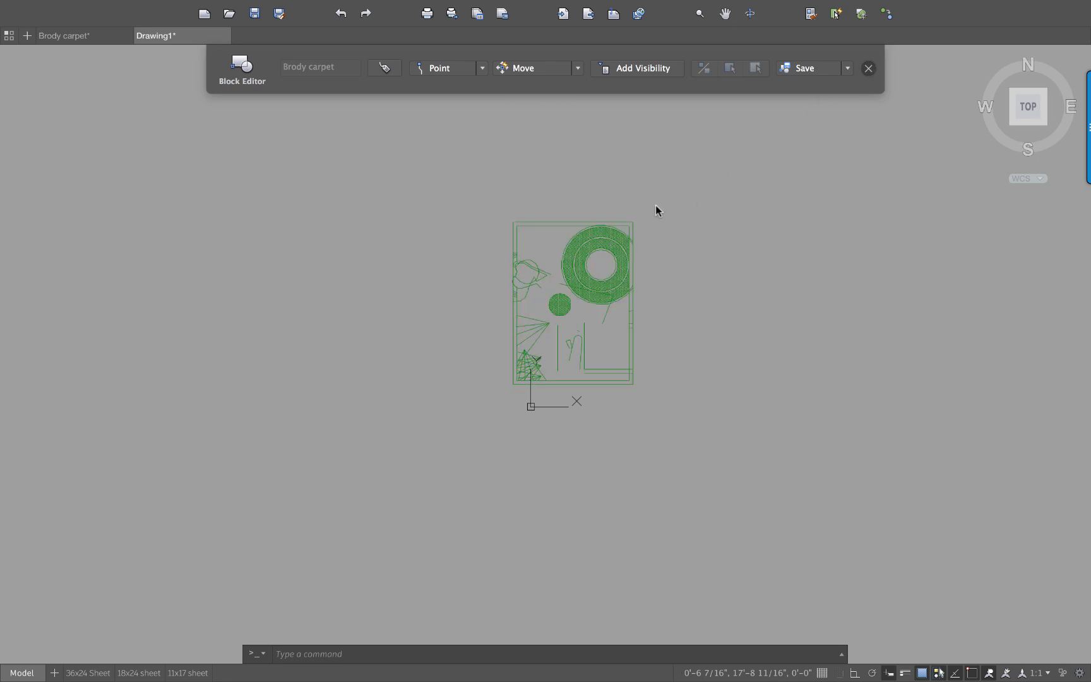
- Assign the Brody carpet block in the plan to the Flooring layer
scroll(639, 154, "up", 3)
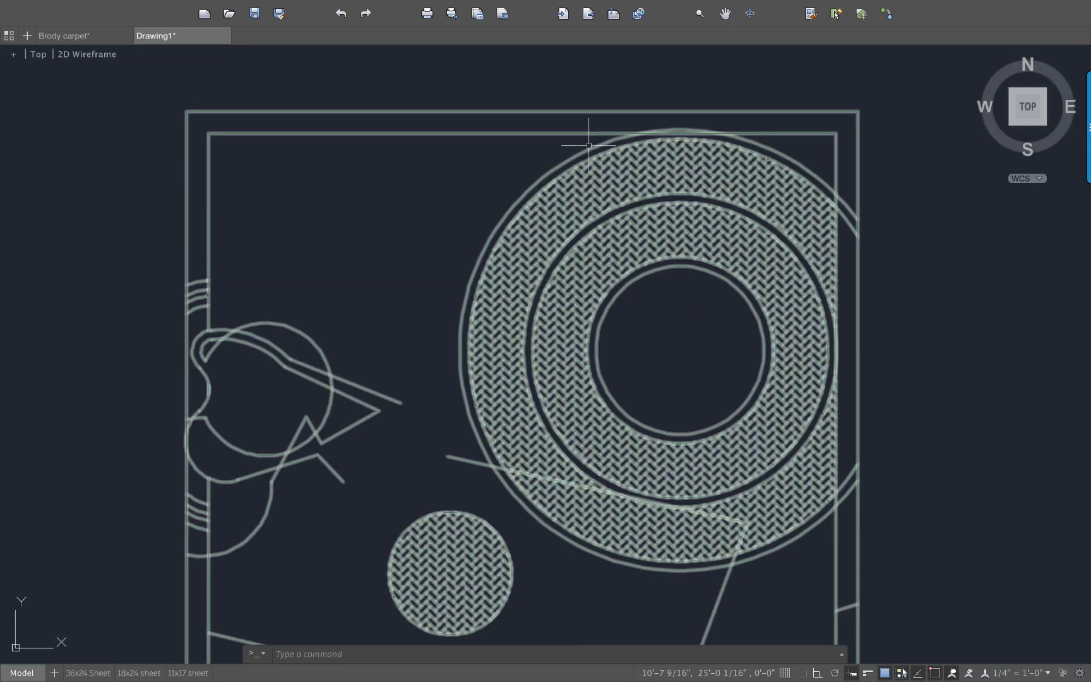
left_click(578, 133)
scroll(537, 163, "down", 3)
scroll(538, 163, "down", 1)
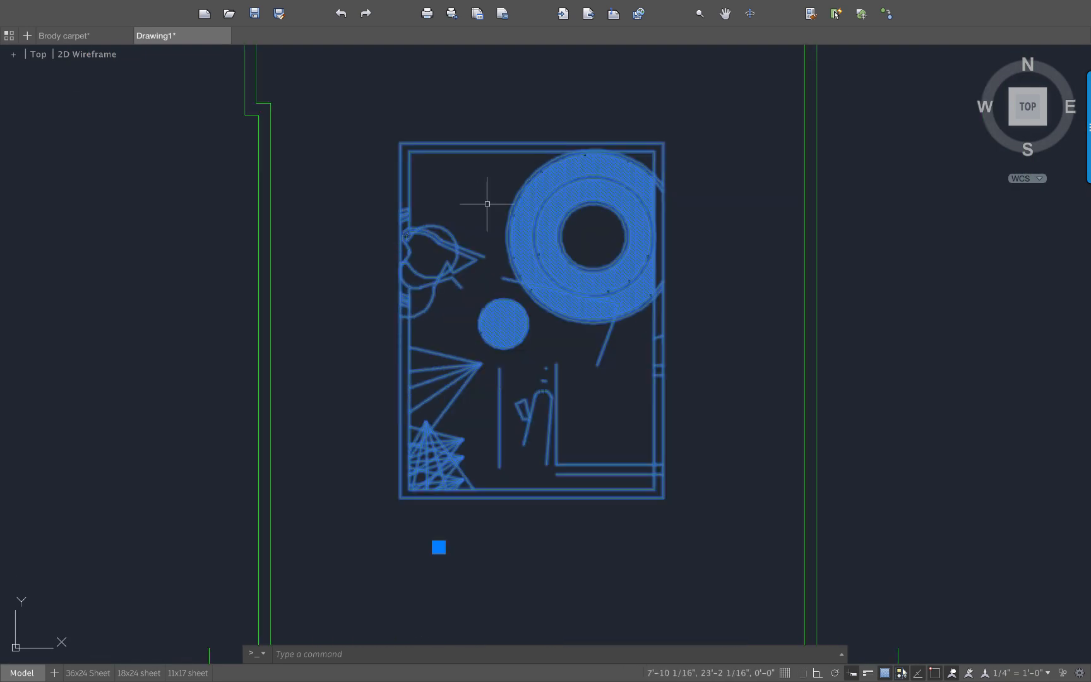
right_click(577, 161)
left_click(619, 530)
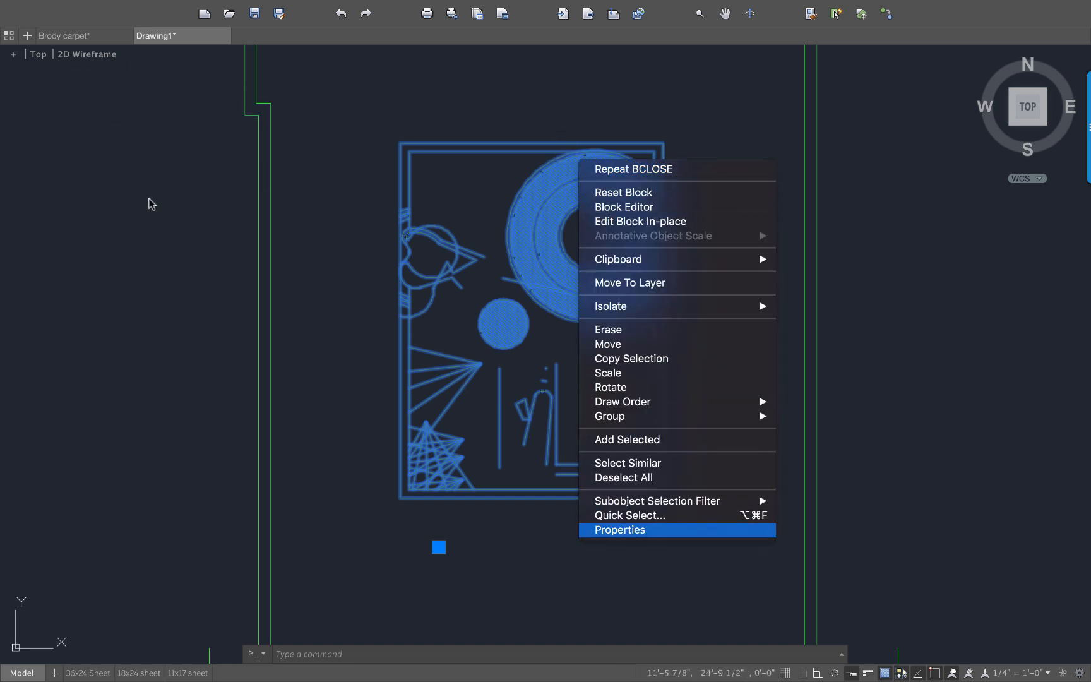
left_click(150, 196)
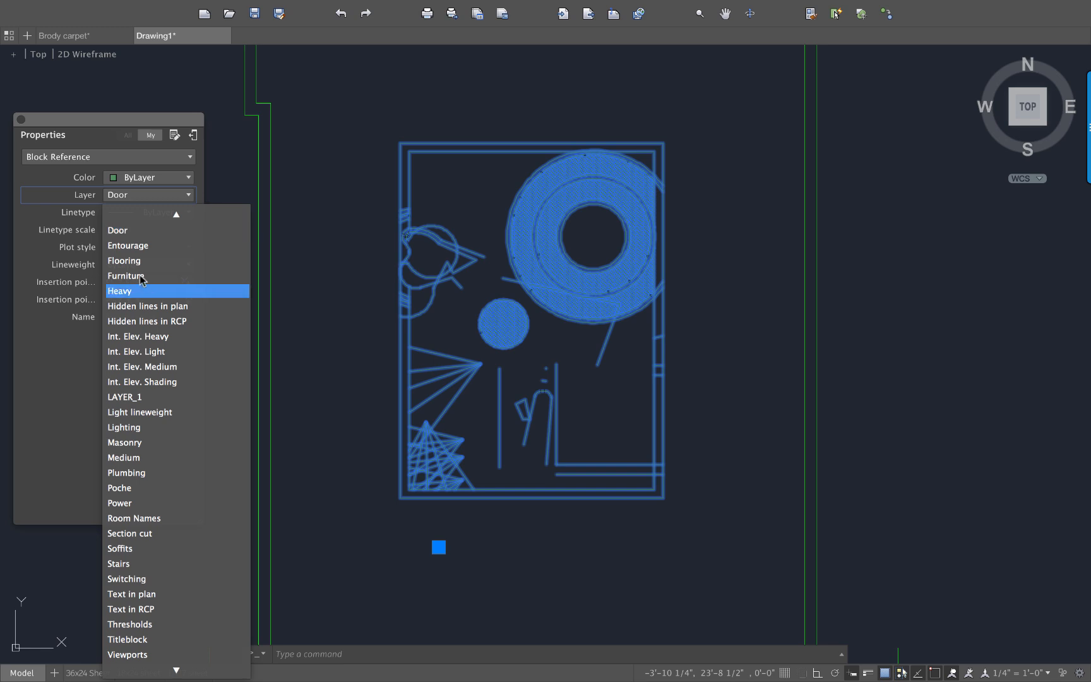
key("Return")
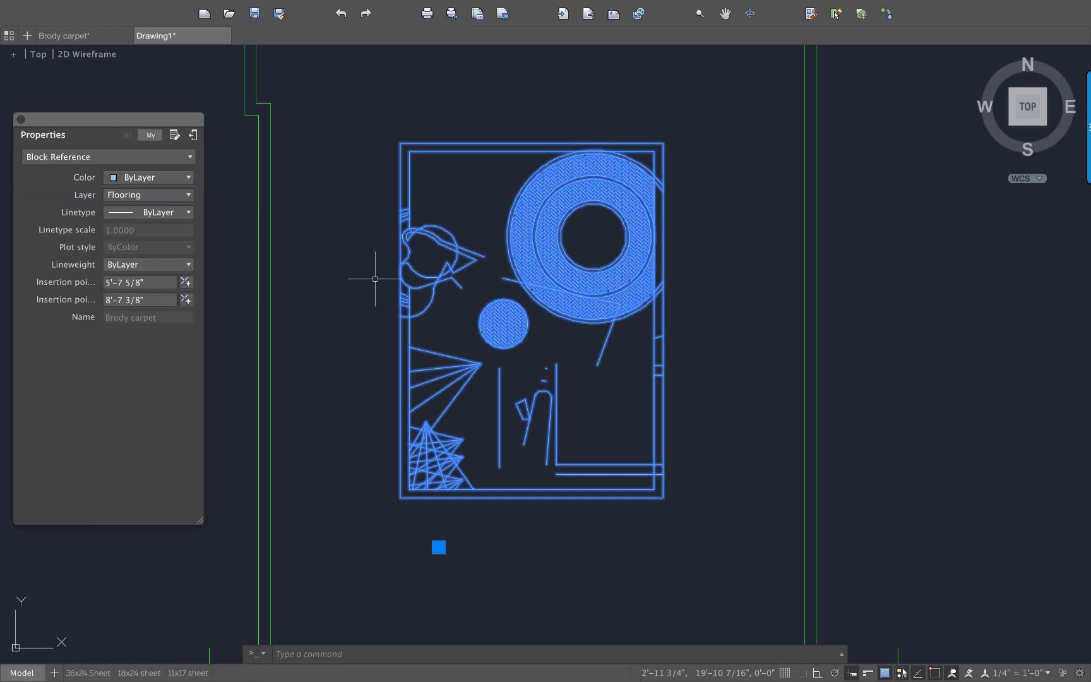
- Deselect the Brody carpet block in the plan
scroll(392, 291, "down", 5)
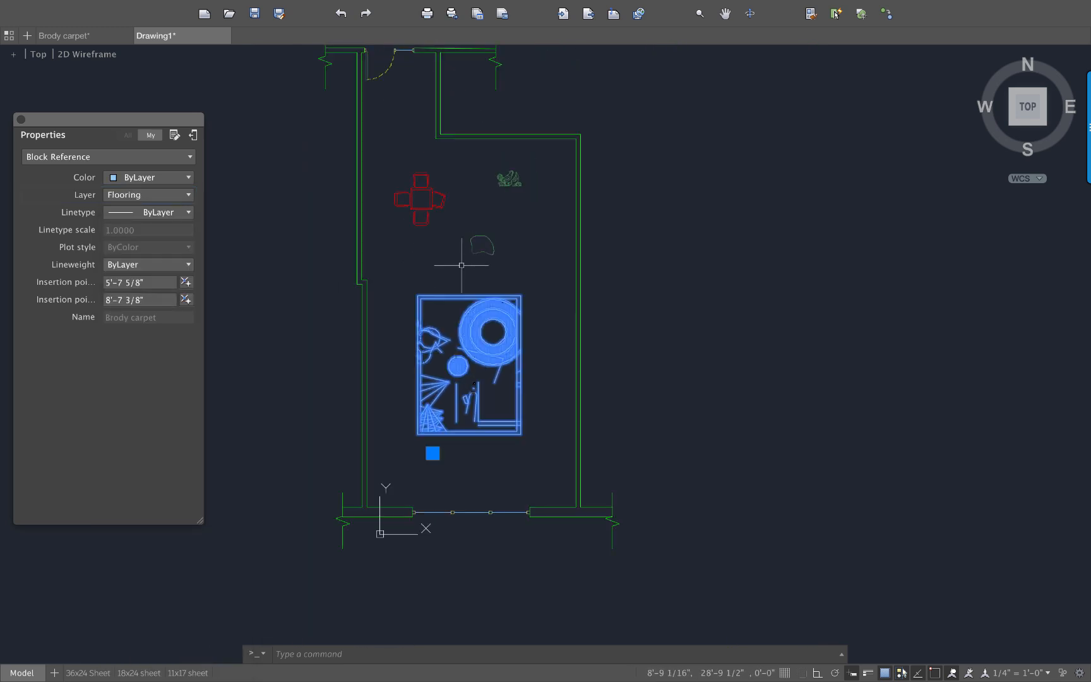
scroll(474, 347, "up", 3)
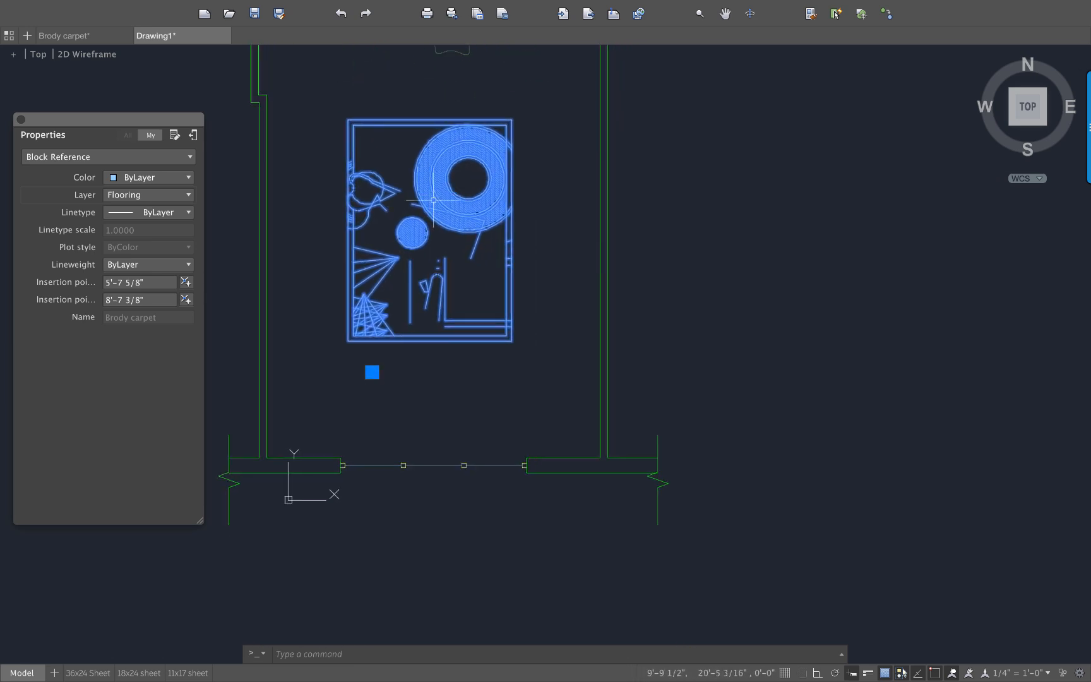
middle_click_drag(494, 415, 621, 431)
key("Escape")
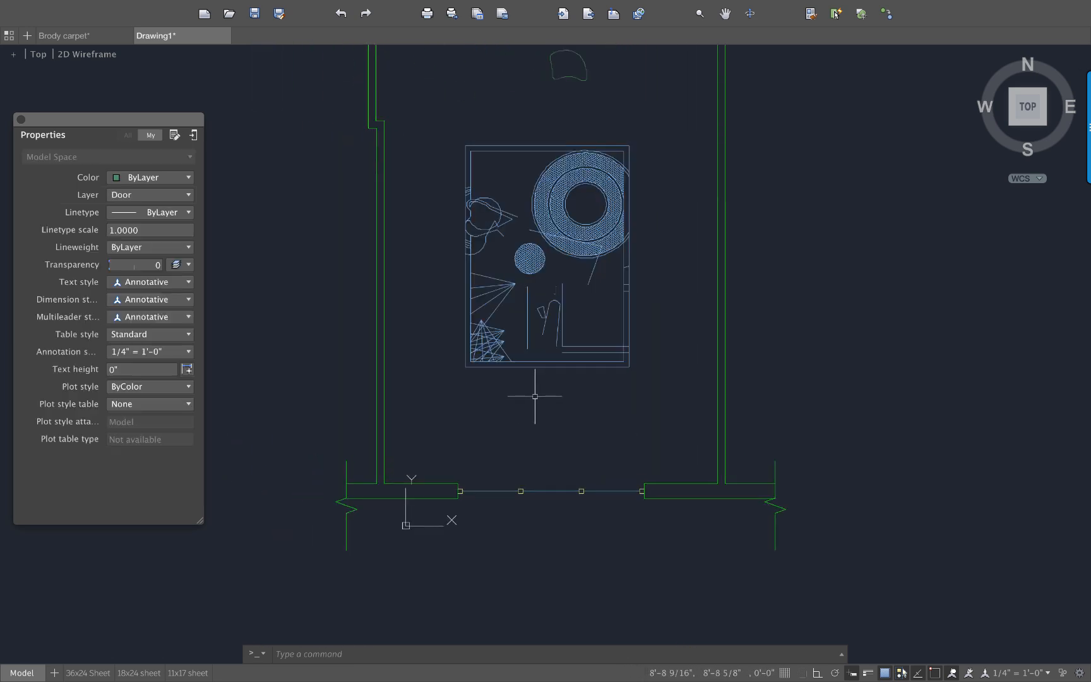
- Make Window sill the current layer for drawing at the storefront window
scroll(535, 479, "up", 4)
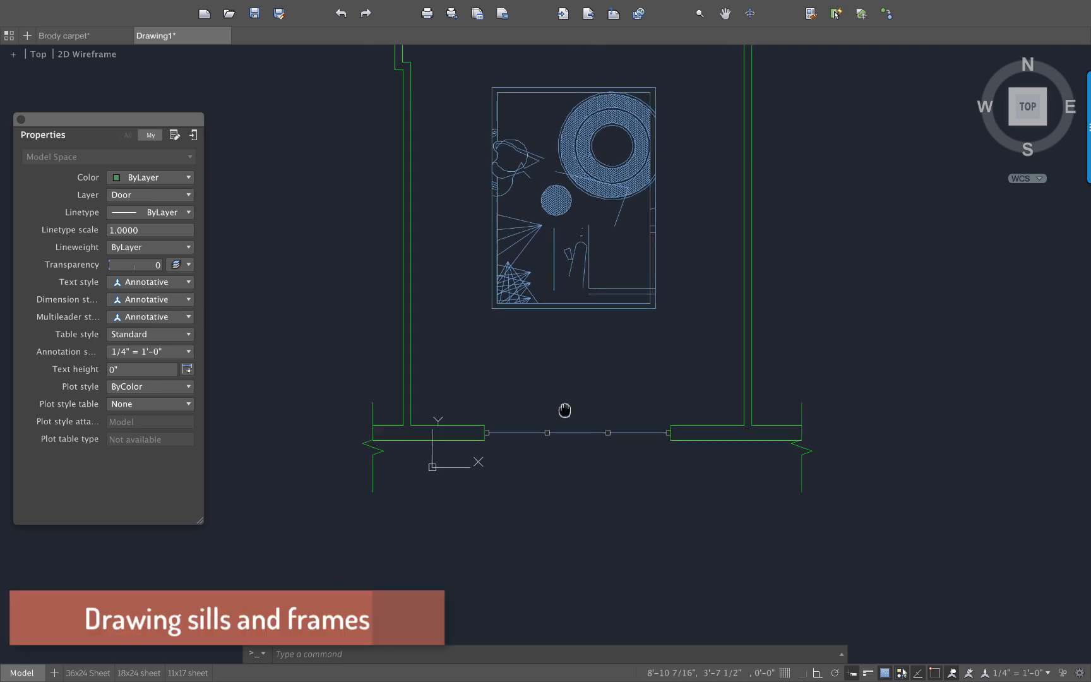
scroll(603, 405, "up", 2)
mouse_move(603, 404)
middle_mouse_down()
mouse_move(716, 310)
mouse_move(716, 289)
middle_mouse_up()
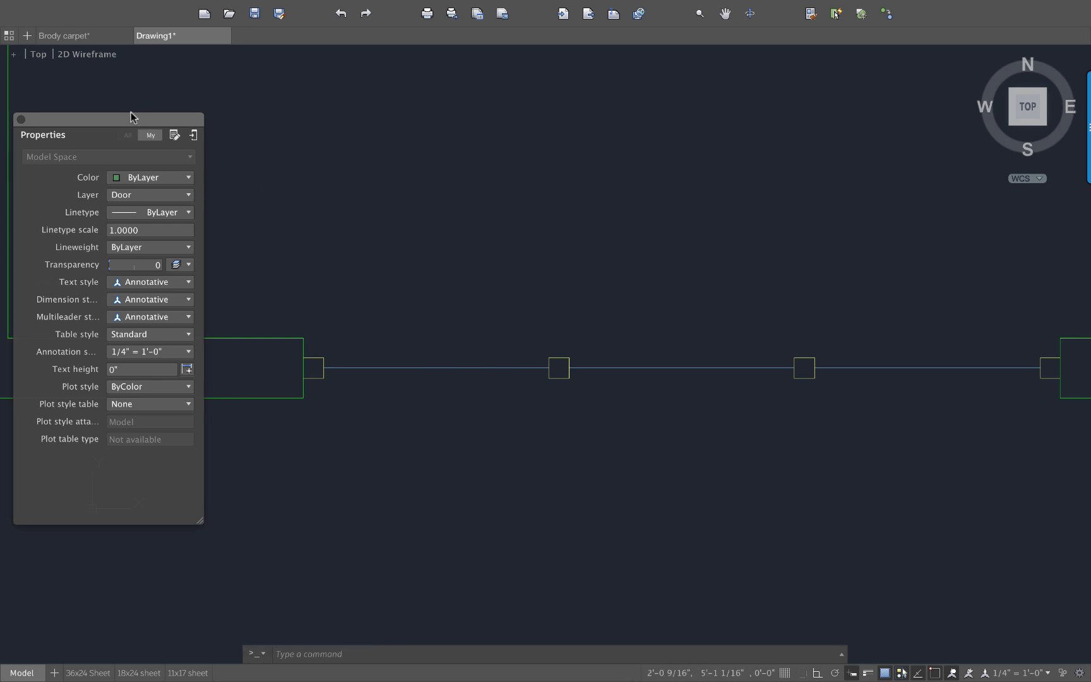
left_click_drag(116, 119, 114, 88)
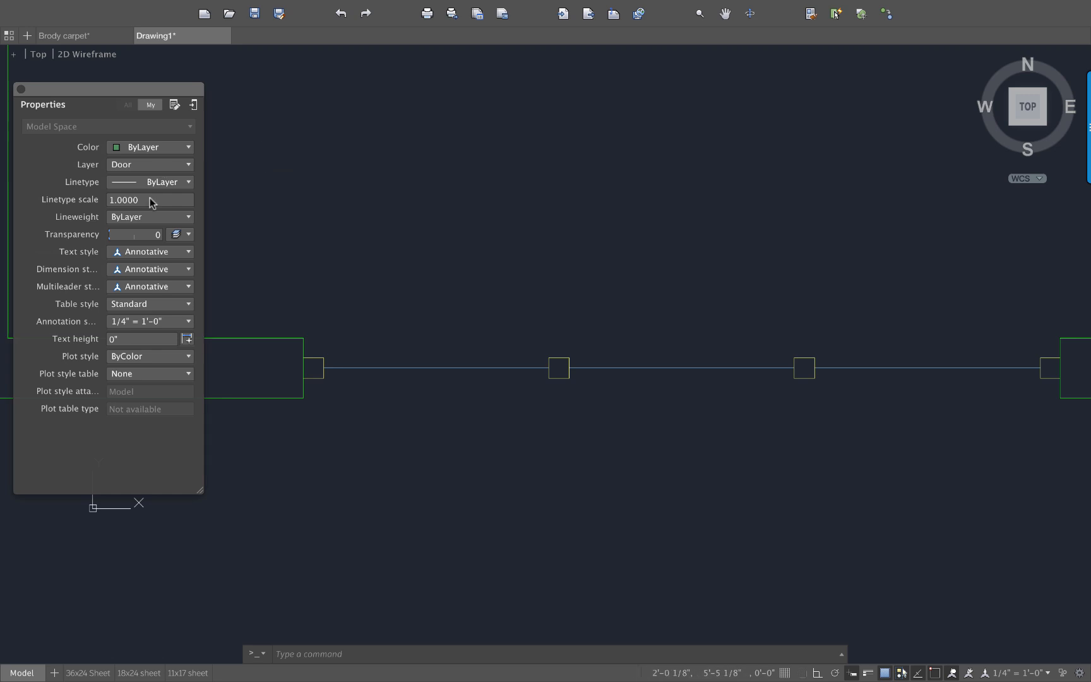
left_click(151, 164)
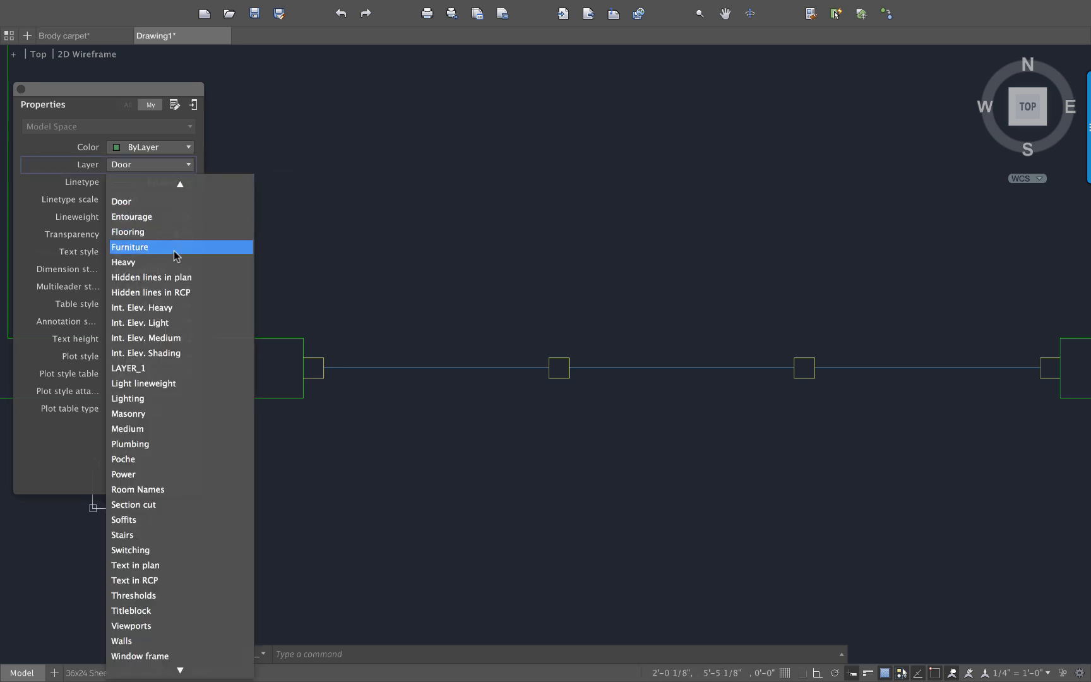
scroll(177, 256, "up", 1)
scroll(176, 272, "down", 2)
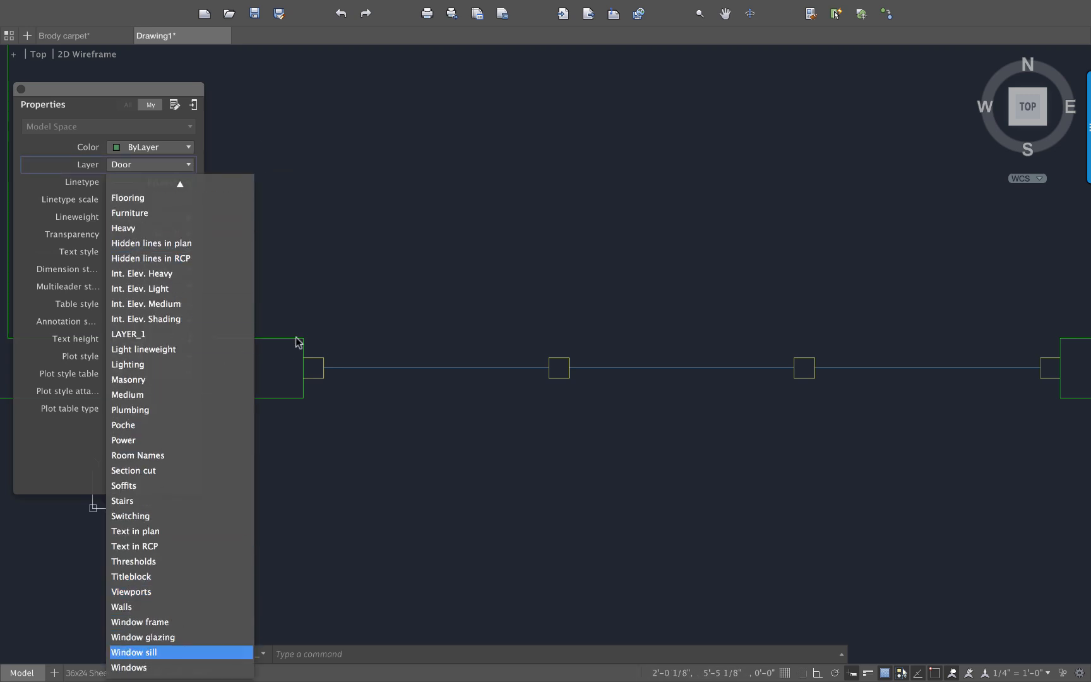
key("Return")
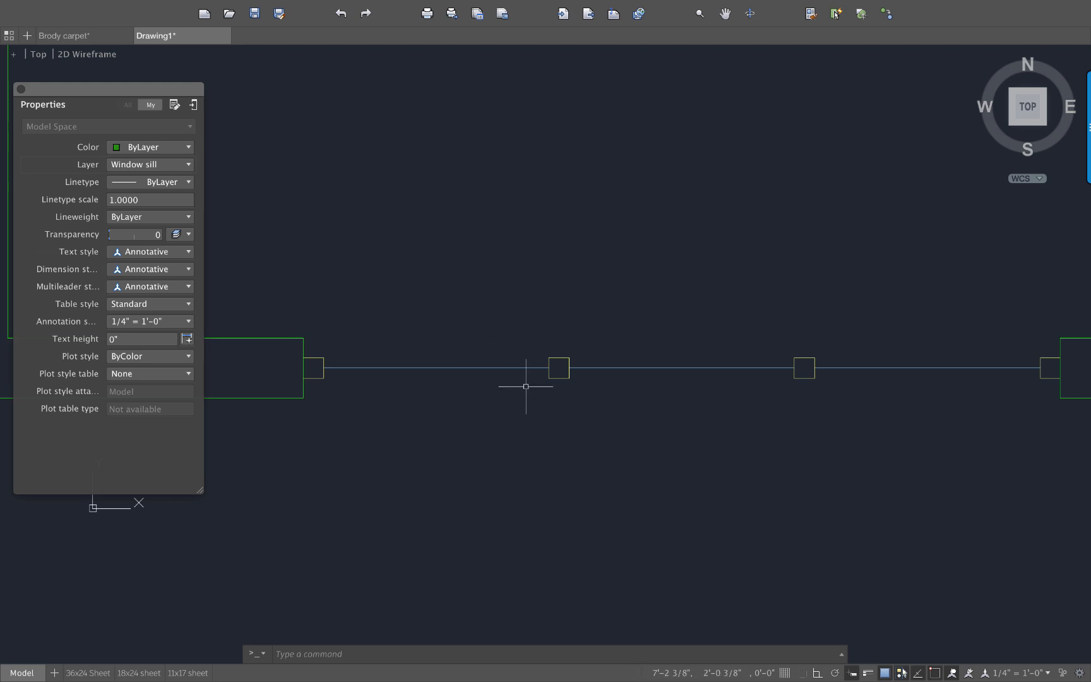
- Draw the interior sill outline across the window opening from wall corner to wall corner, projecting 1" beyond the interior wall face
type("l")
key("Return")
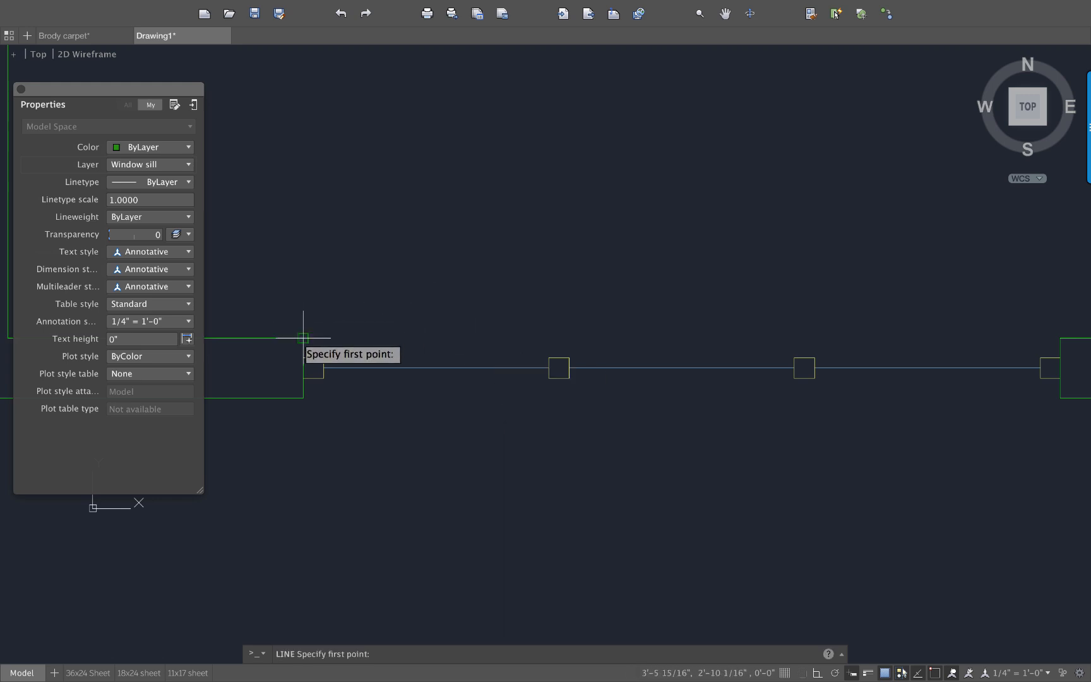
left_click(304, 336)
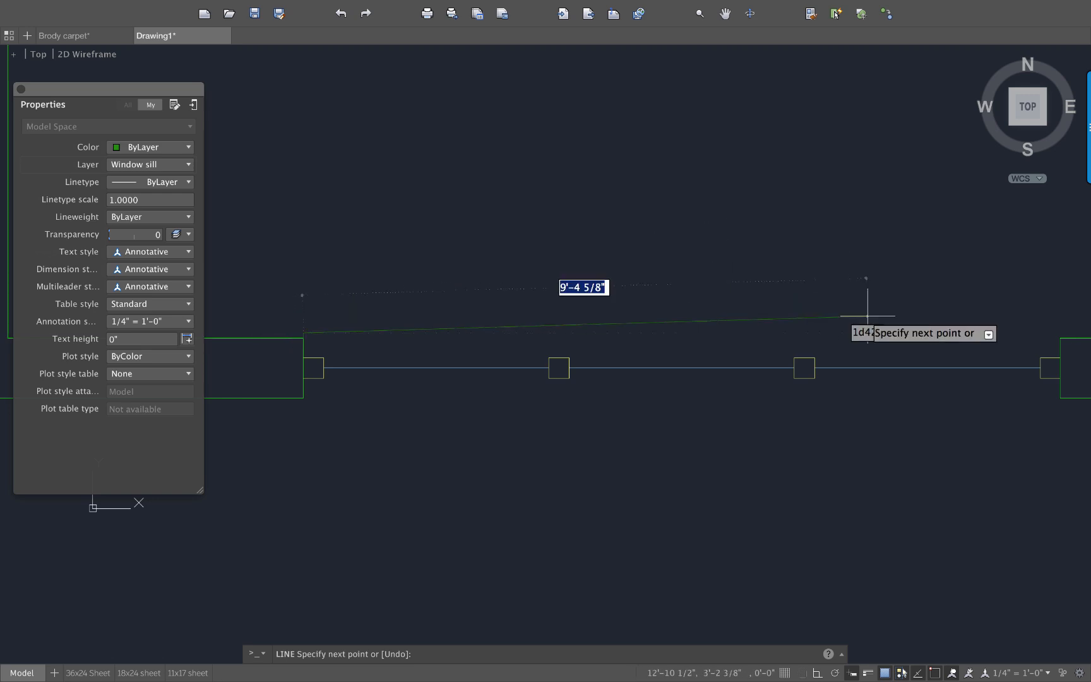
scroll(1051, 337, "up", 4)
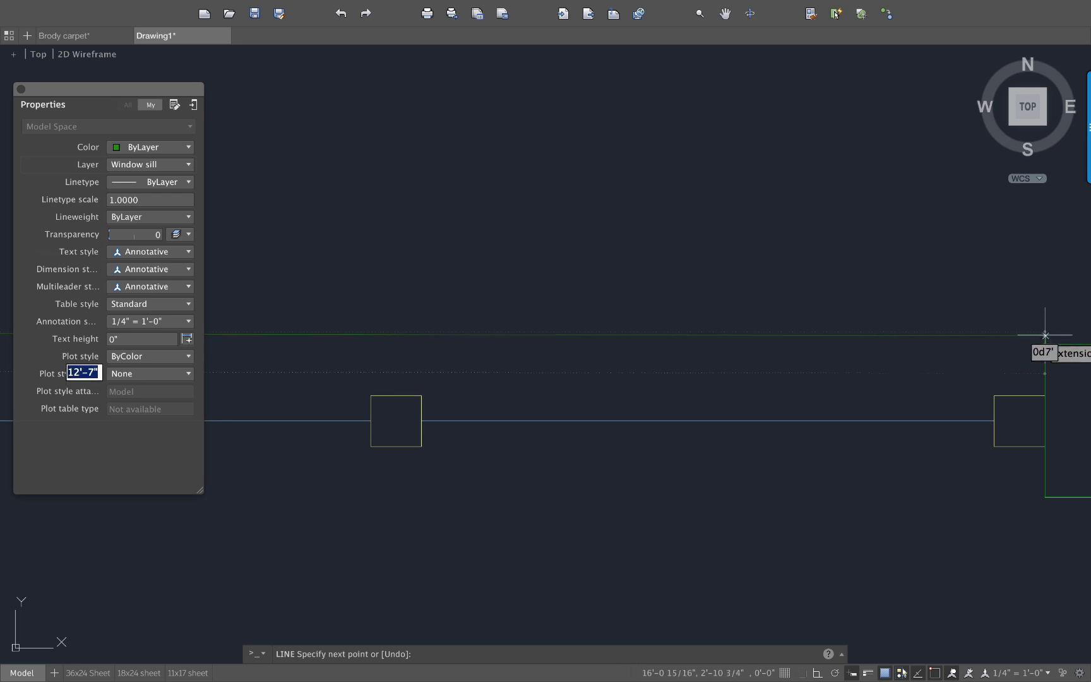
left_click(1045, 344)
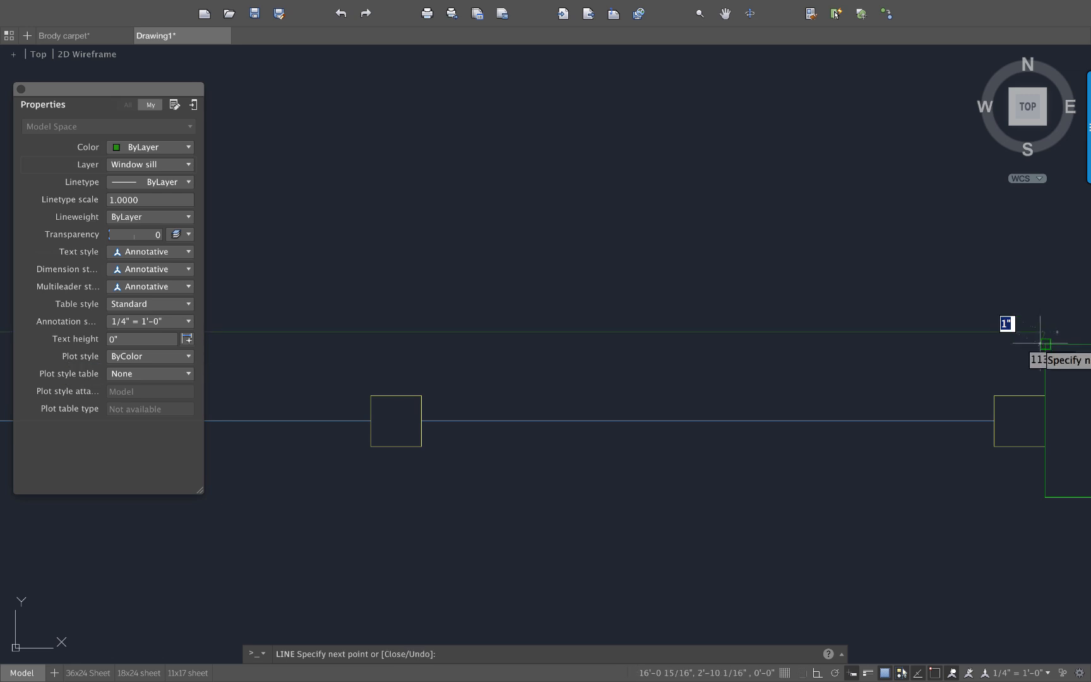
key("Escape")
scroll(1018, 419, "down", 4)
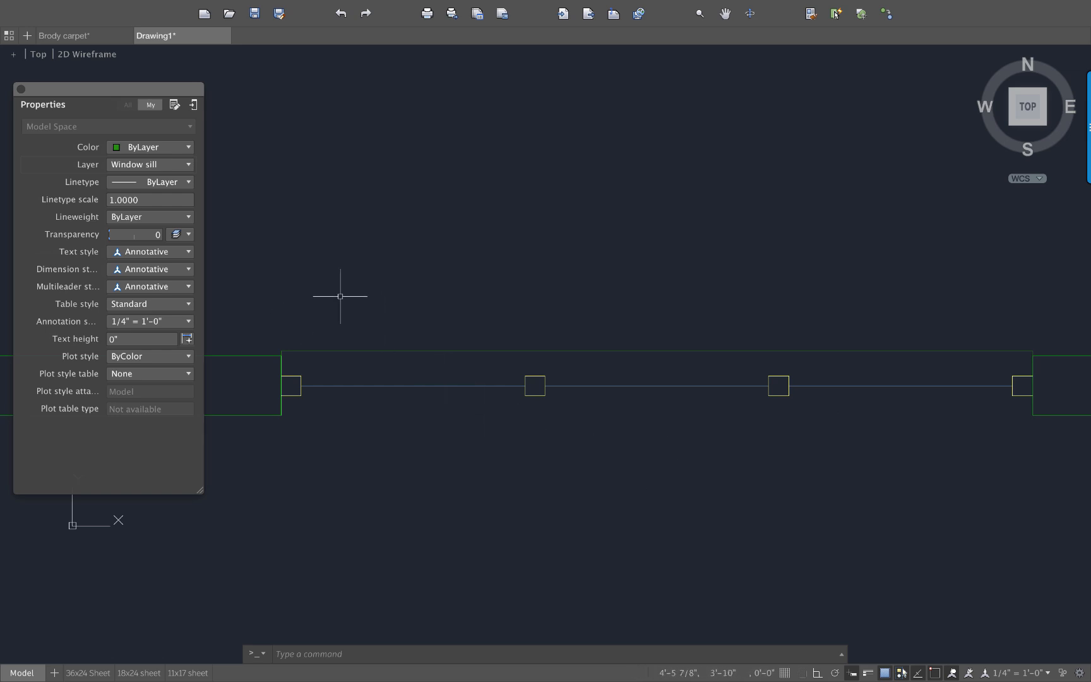
- Mirror the interior sill lines about the window's glazing centerline to the exterior side, keeping the source lines
type("mi")
key("Return")
left_click(273, 326)
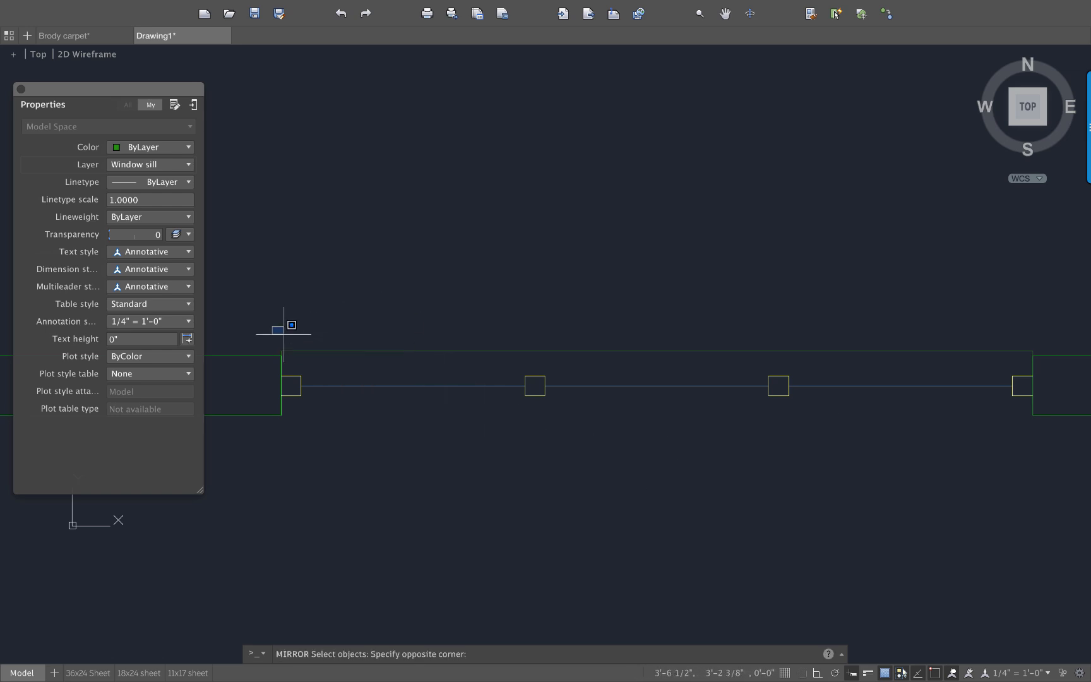
left_click(1036, 365)
key("Return")
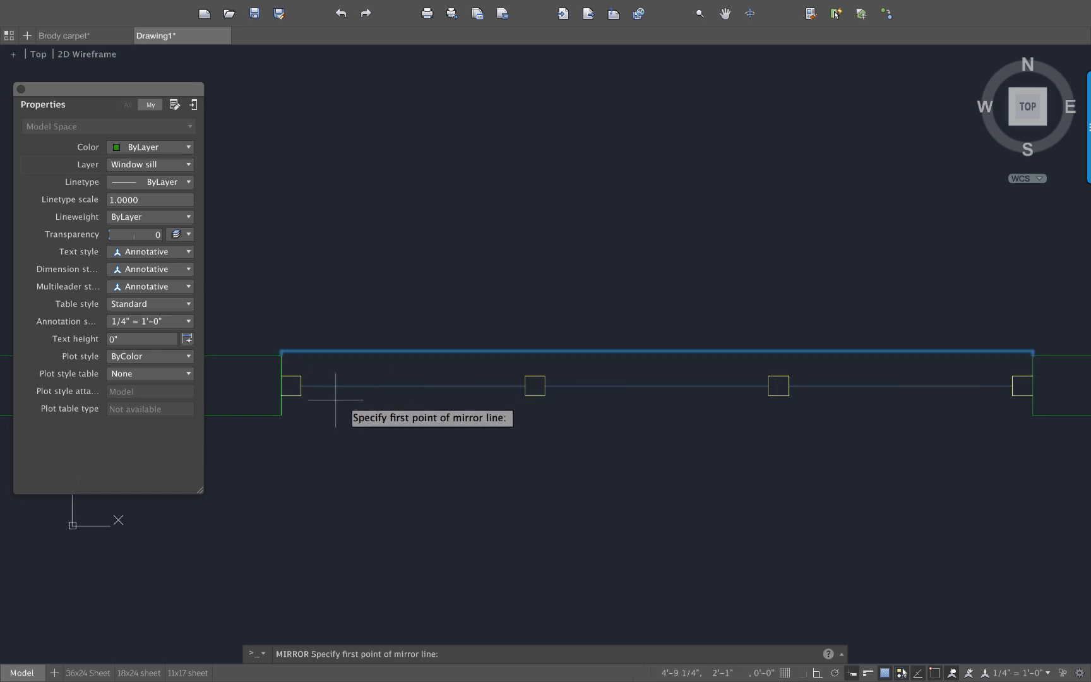
left_click(281, 385)
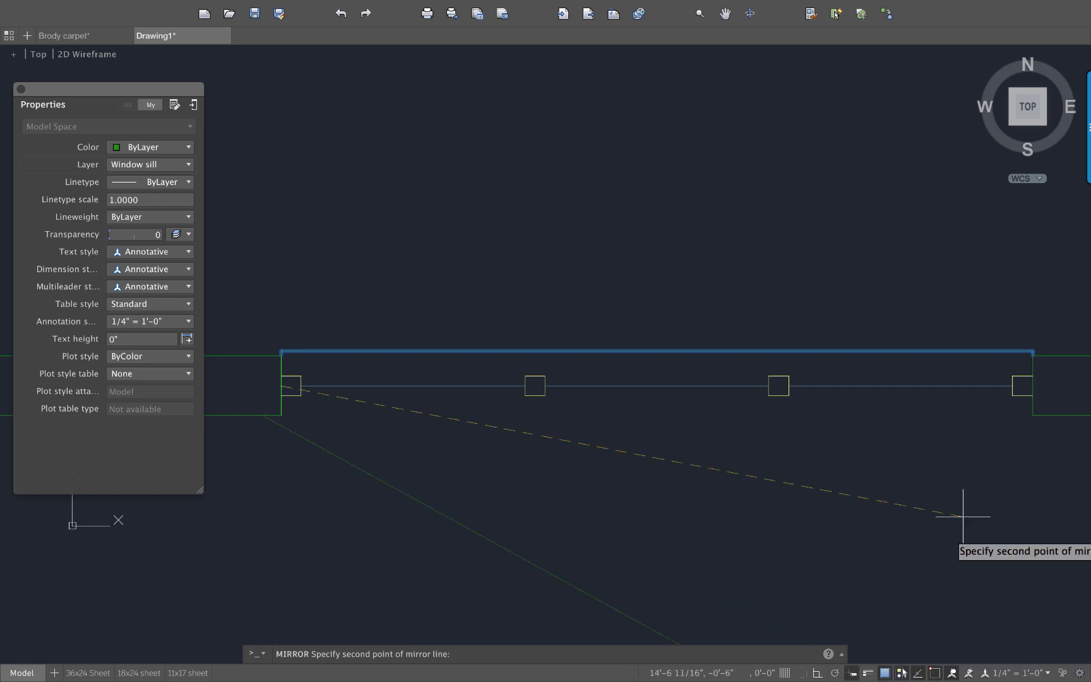
left_click(1033, 385)
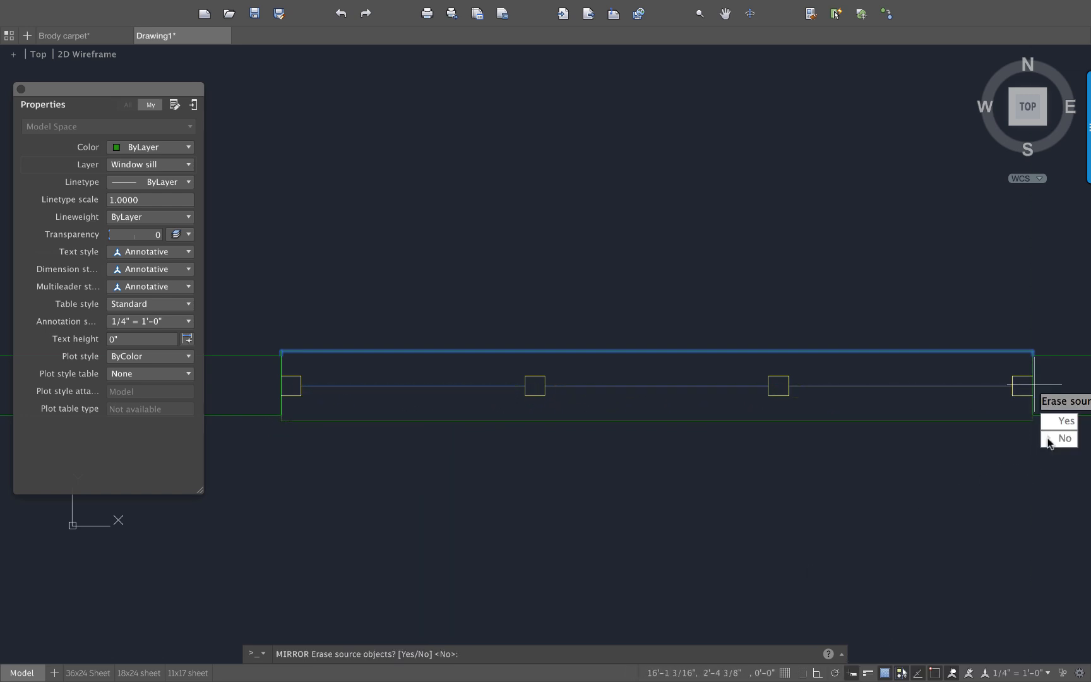
key("Return")
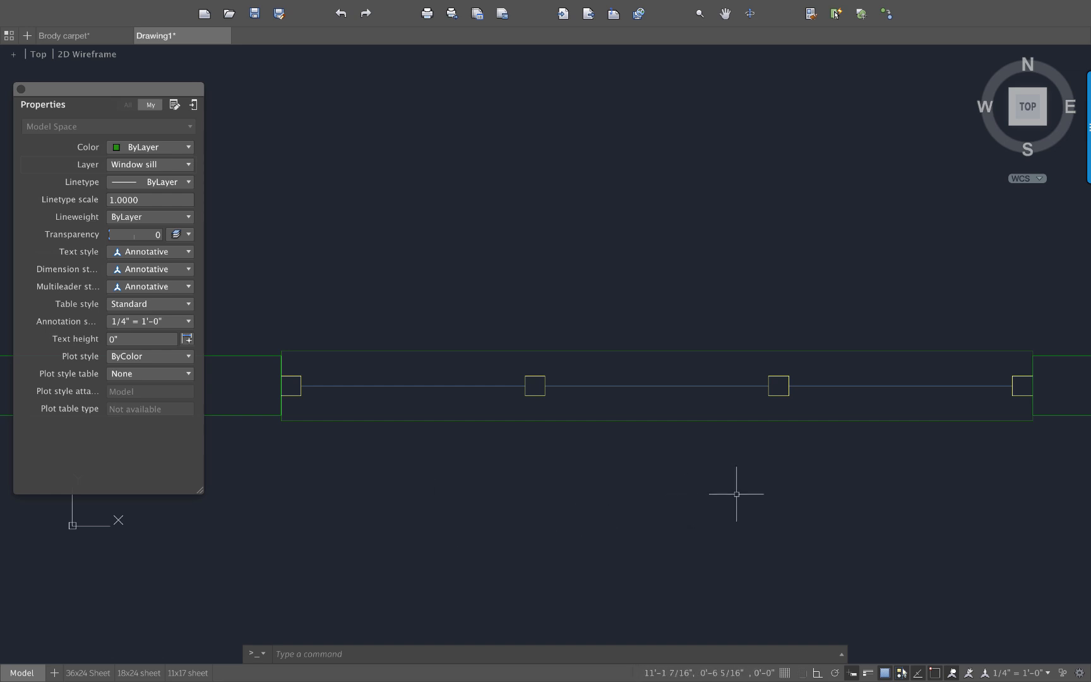
- Stretch the exterior sill outline 2" straight outward from the wall with Ortho on
type("stre")
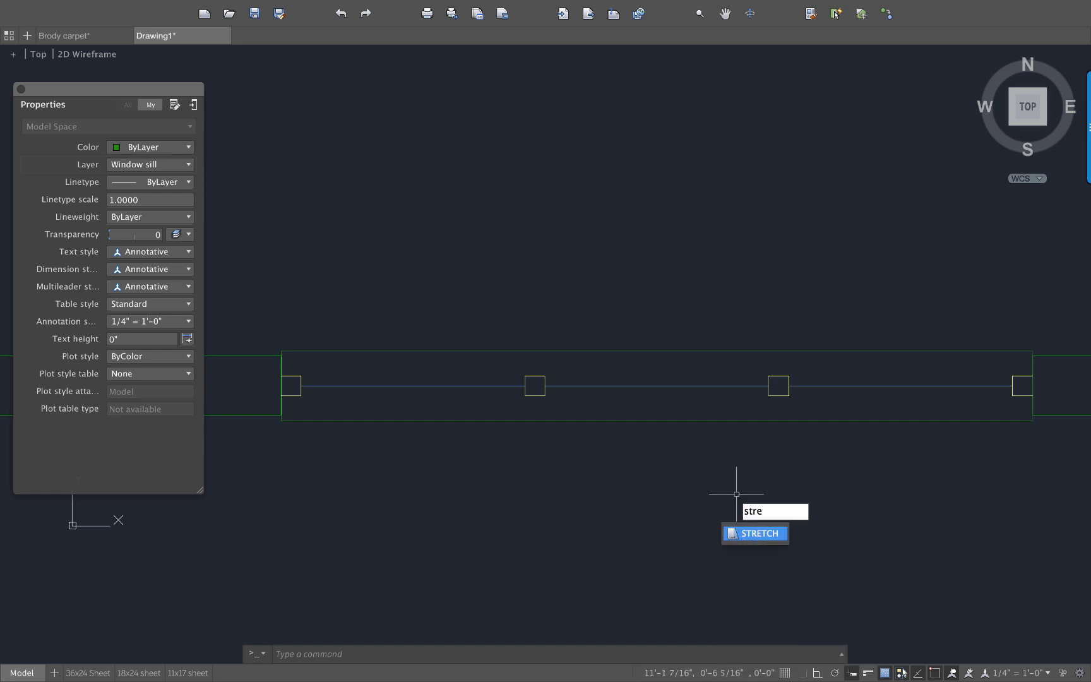
key("Return")
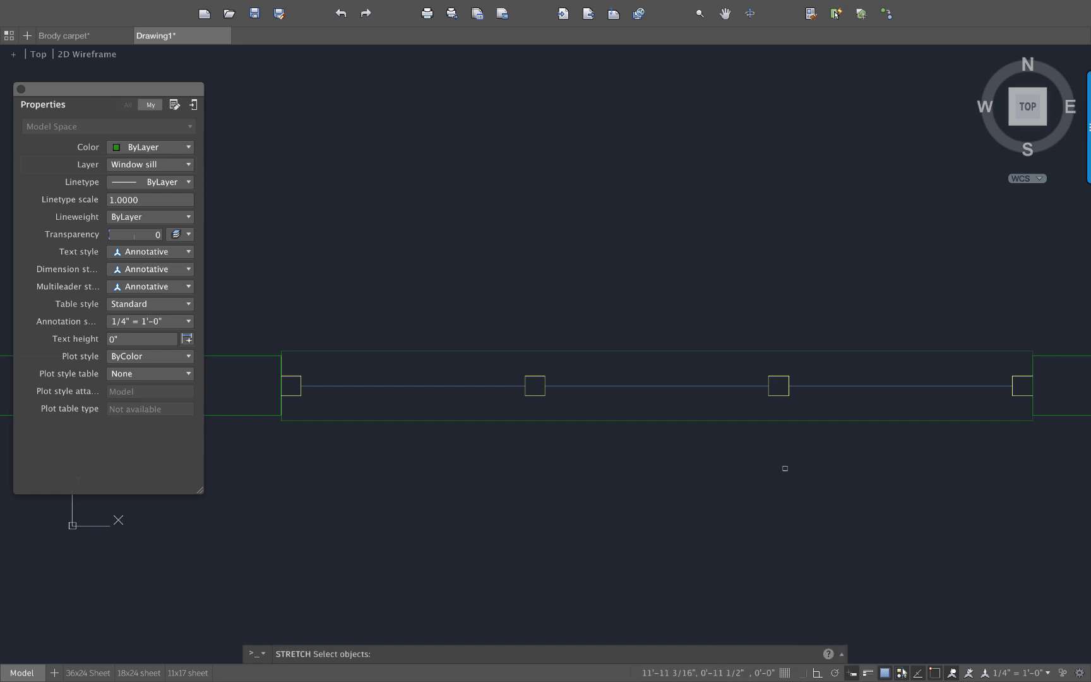
left_click(1077, 461)
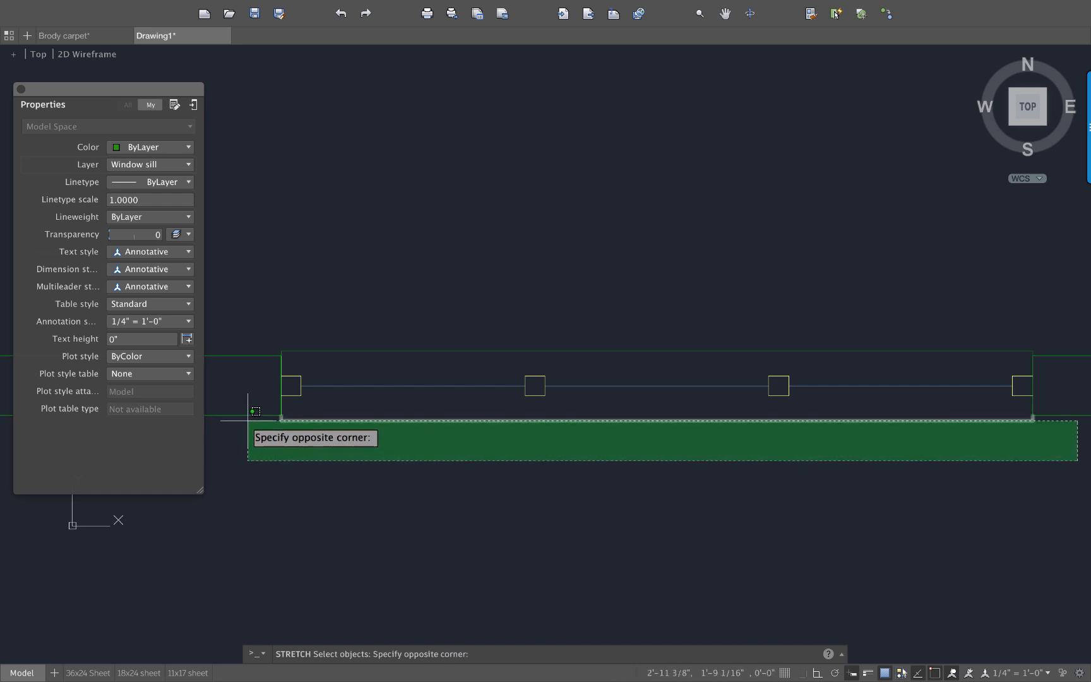
left_click(222, 414)
key("Return")
left_click(330, 444)
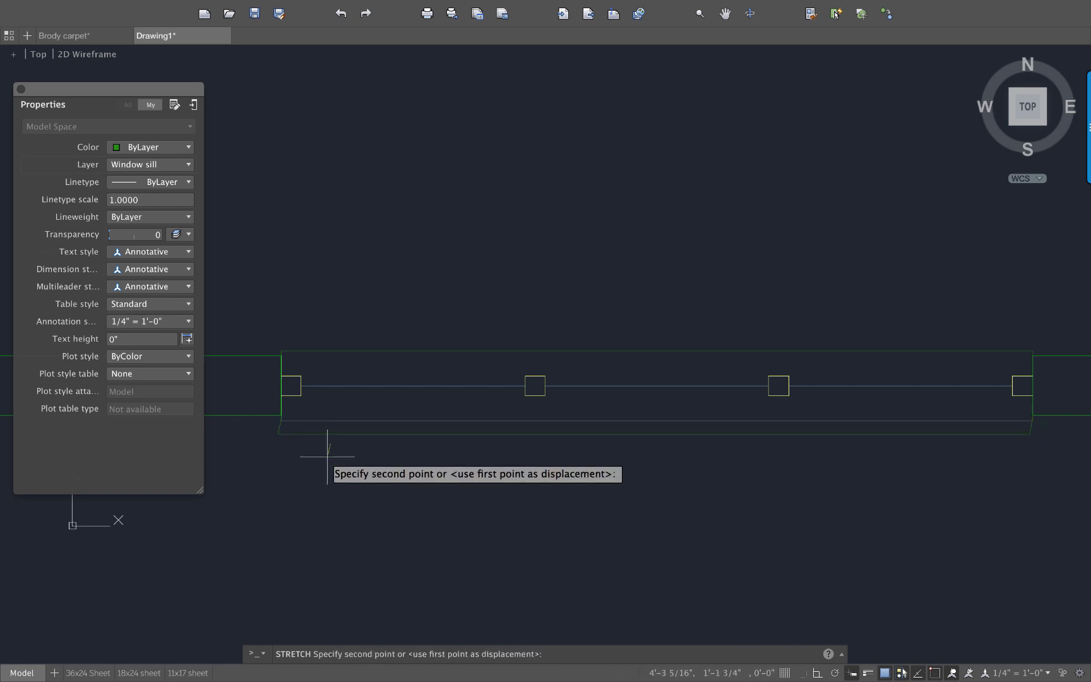
key("F8")
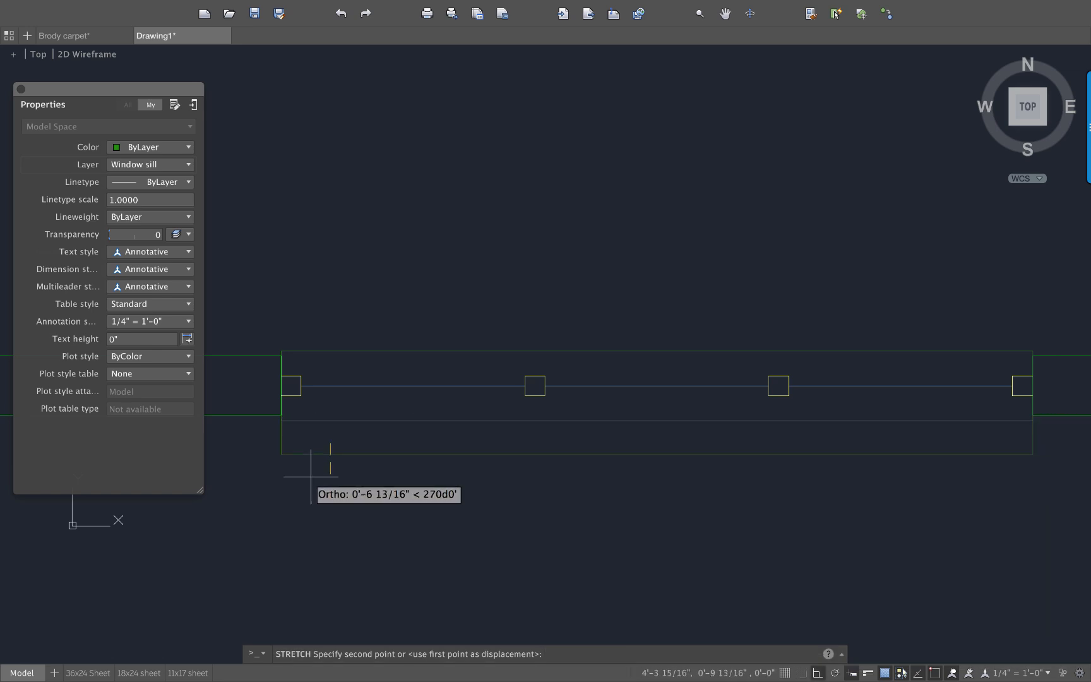
type("2")
key("Return")
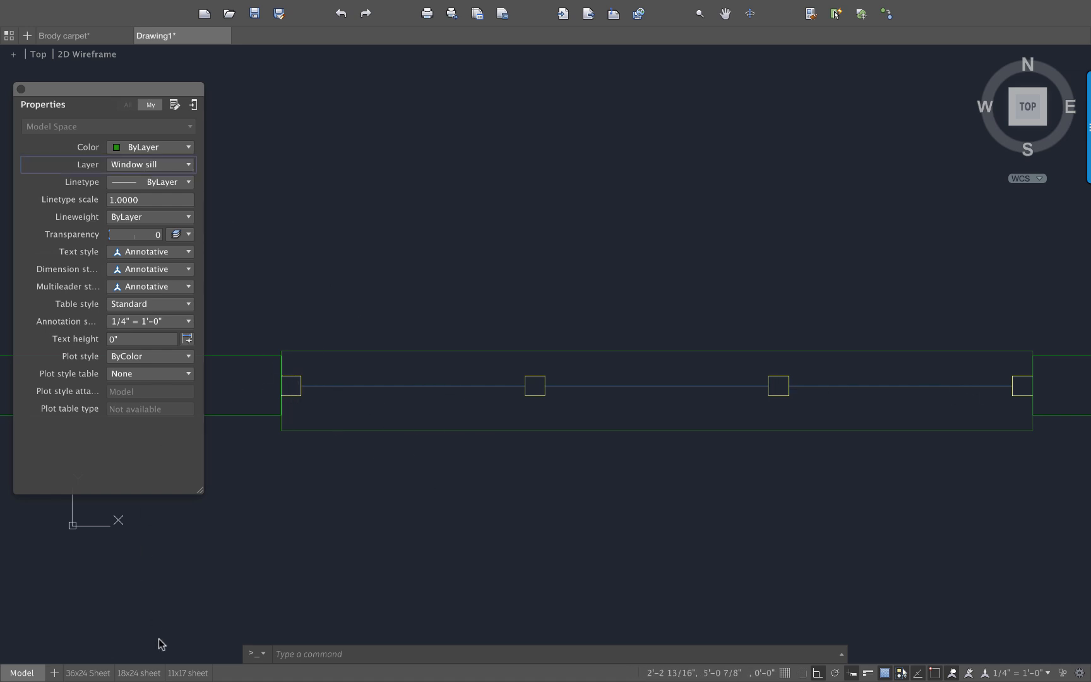
- Draw a line on the Window sill layer joining the interior corners of the first two window frame posts
scroll(159, 645, "up", 1)
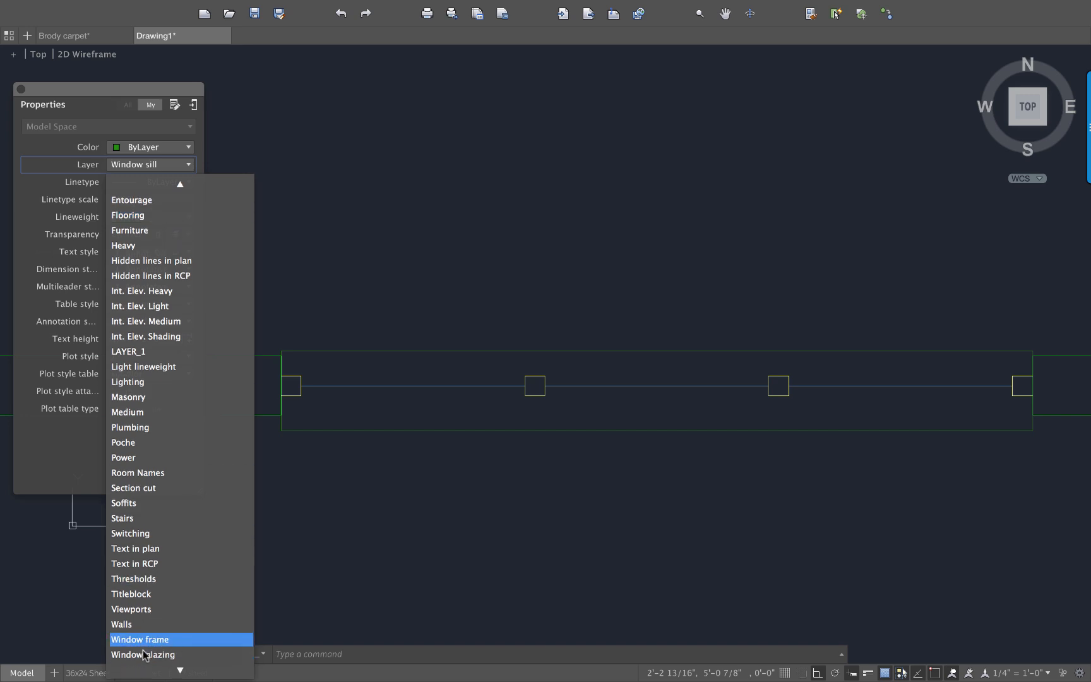
scroll(151, 642, "down", 1)
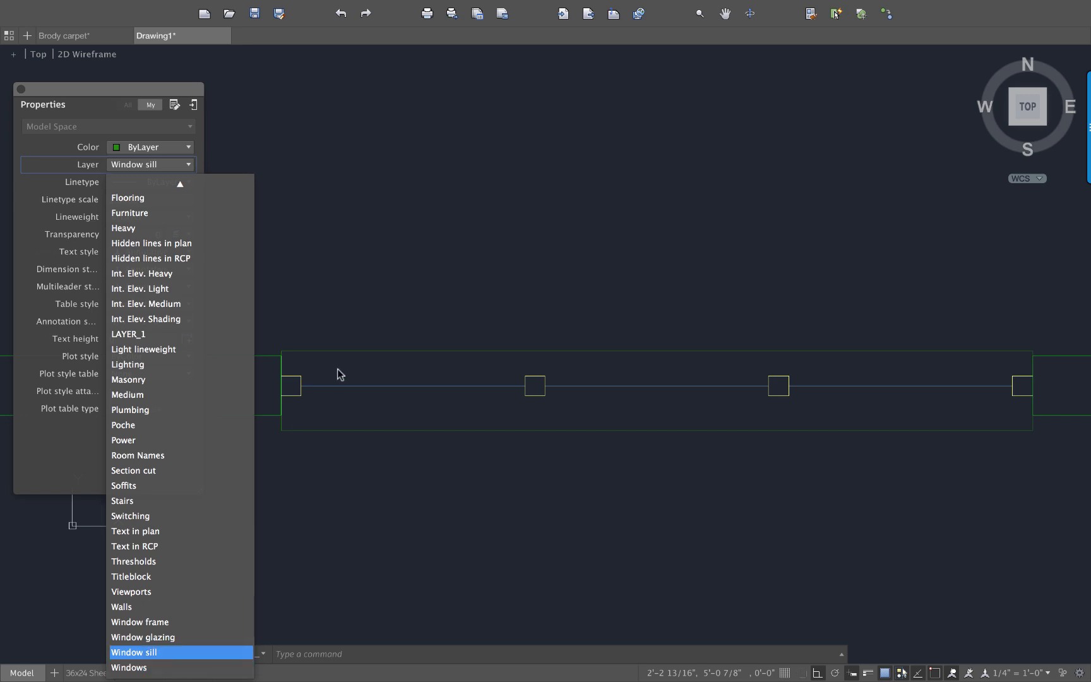
left_click(150, 652)
type("l")
key("Return")
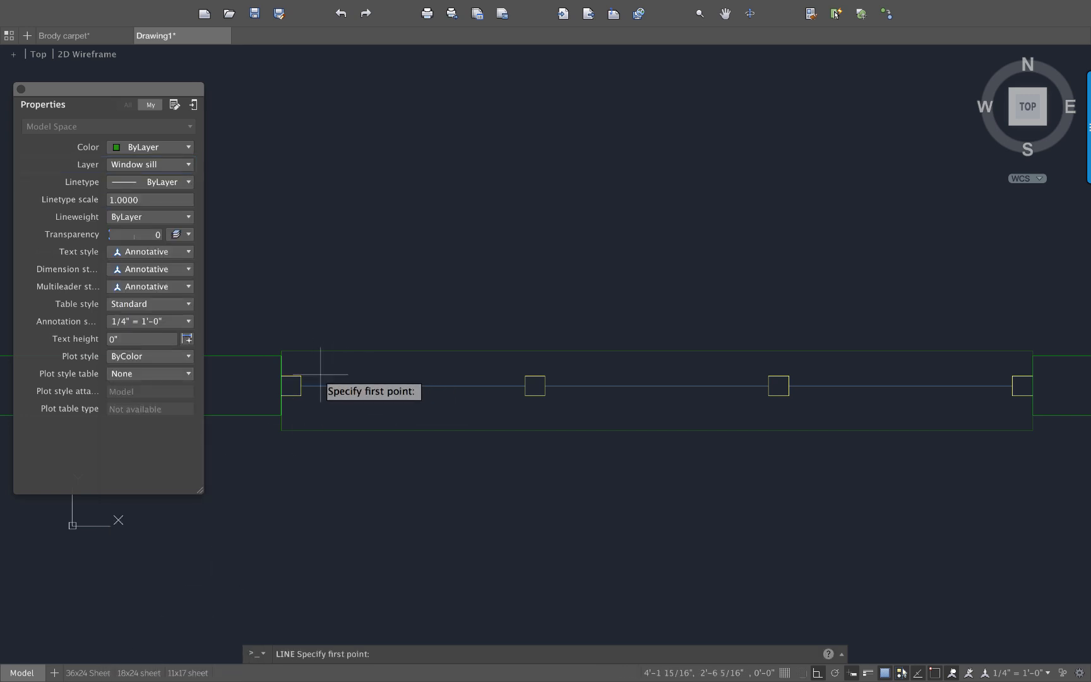
left_click(300, 376)
left_click(524, 376)
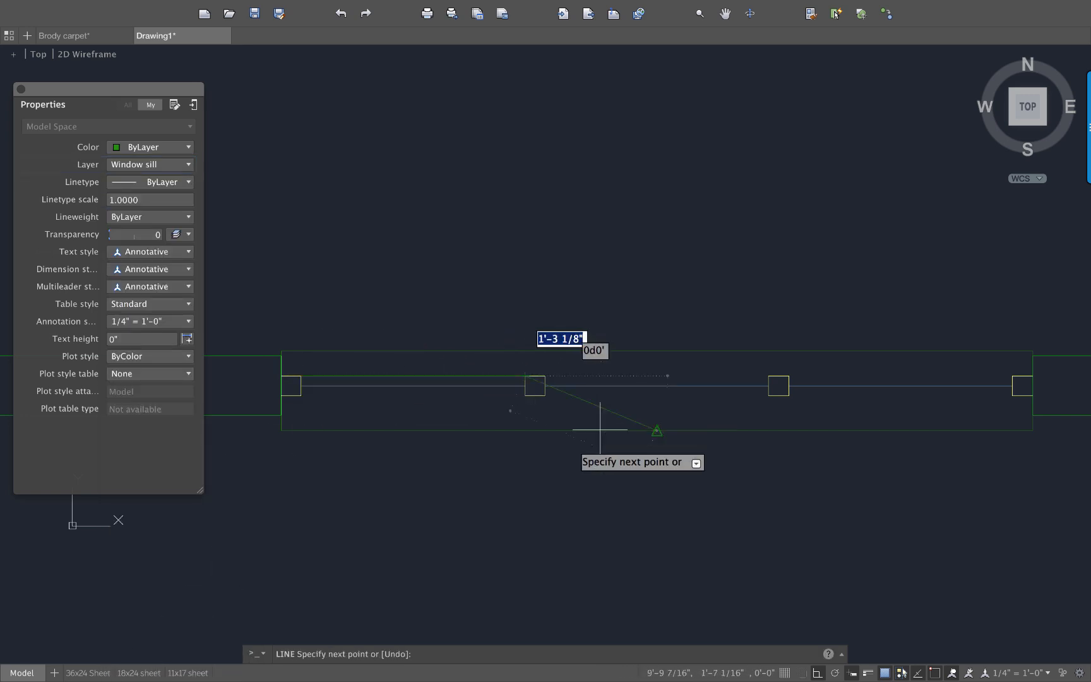
key("Escape")
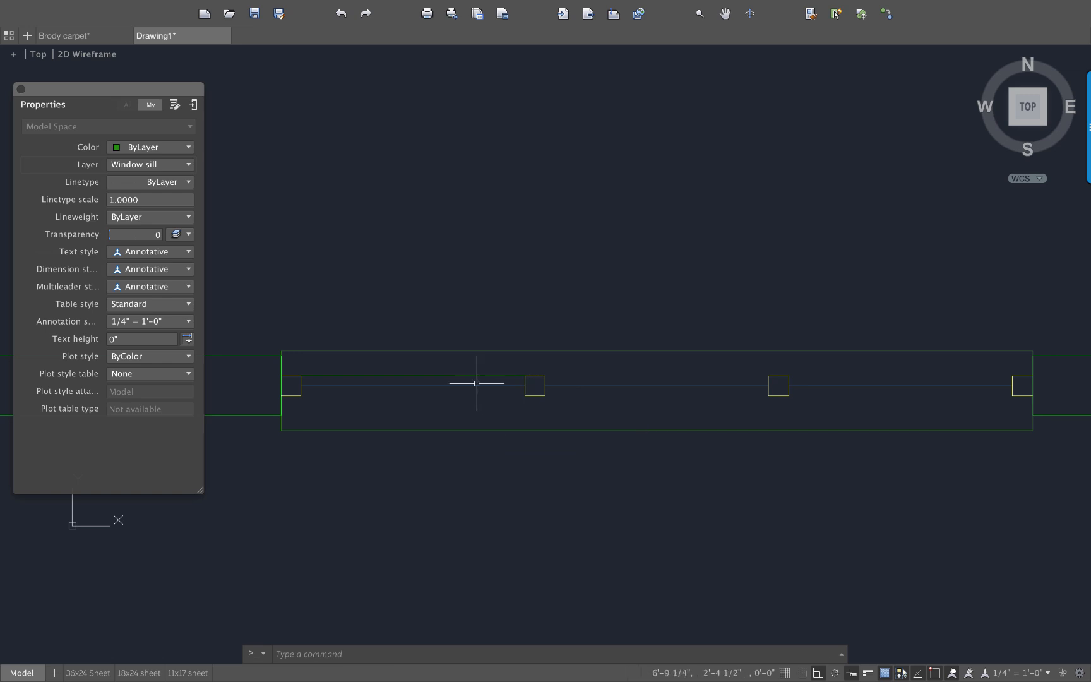
- Mirror the line in the first window bay about the glazing centerline, keeping the source line
type("mi")
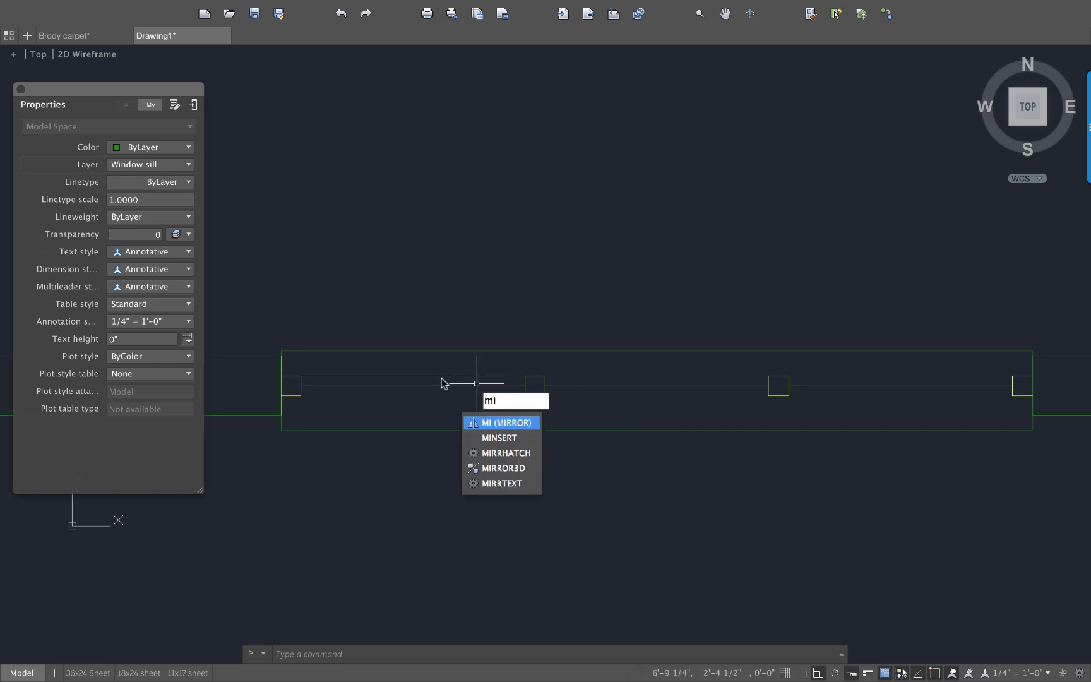
key("Return")
left_click(445, 376)
key("Return")
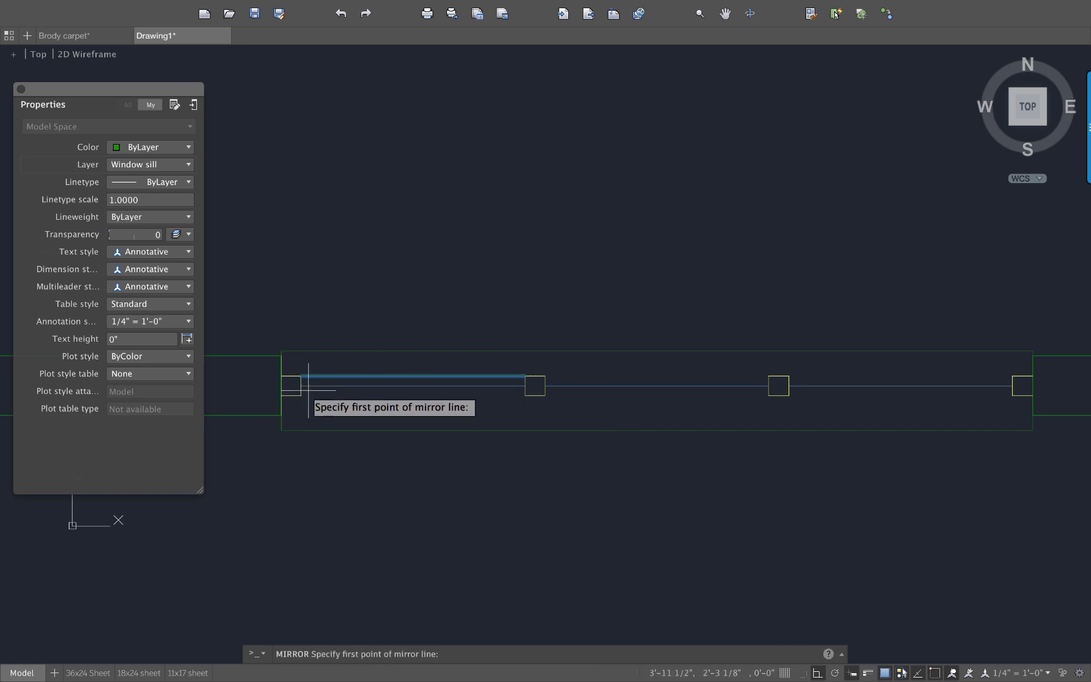
left_click(291, 386)
left_click(523, 387)
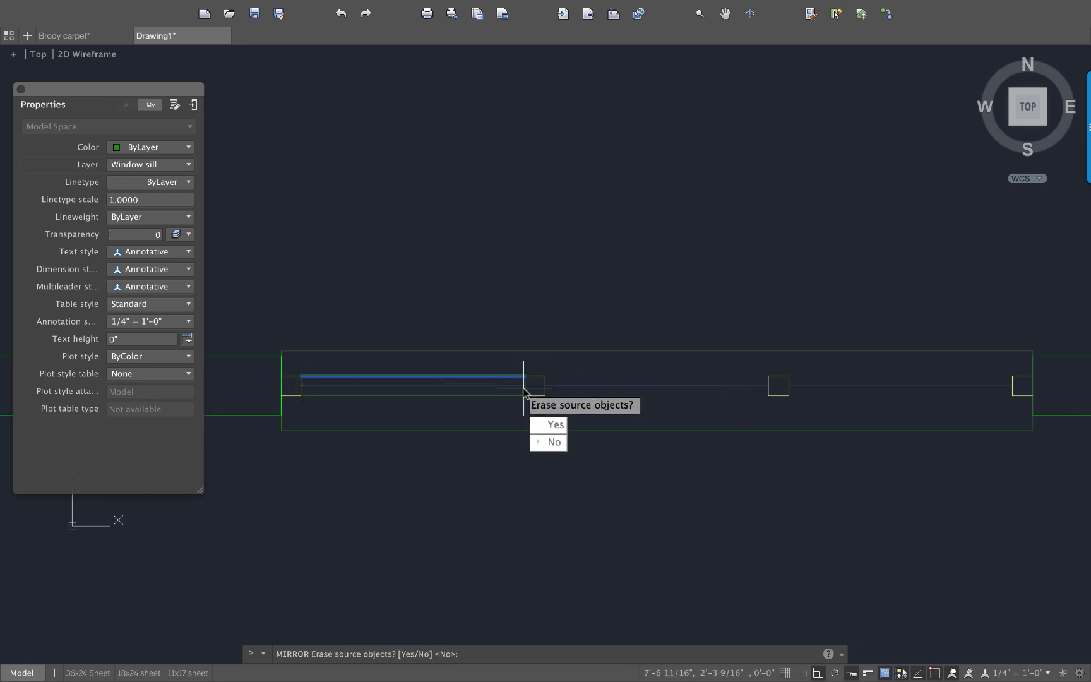
key("Return")
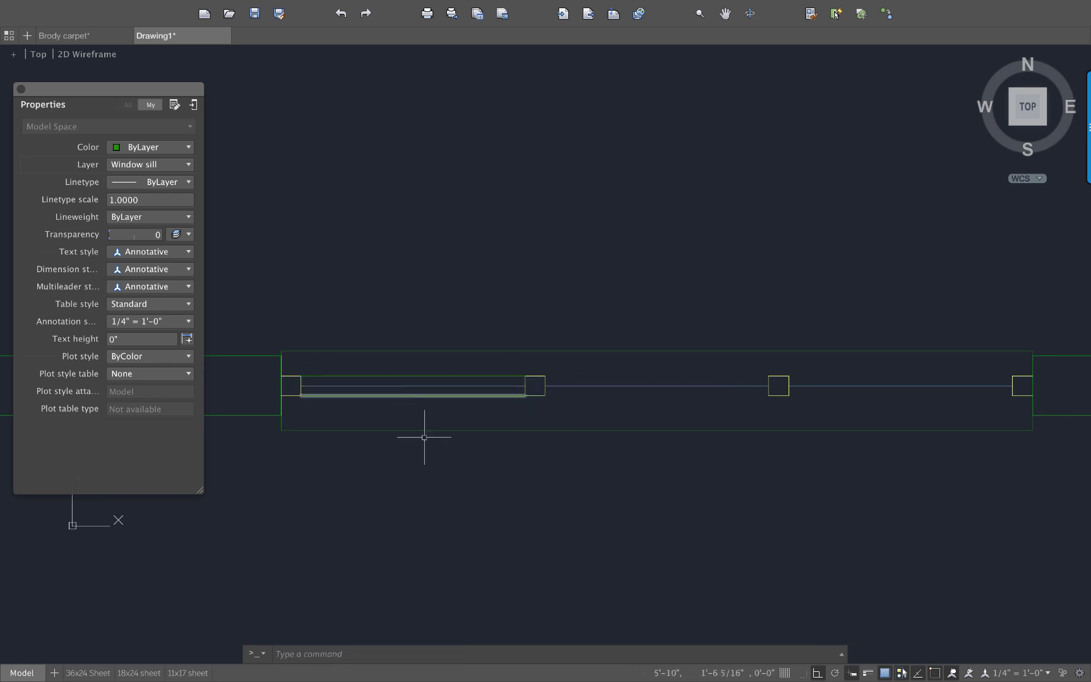
type("copy")
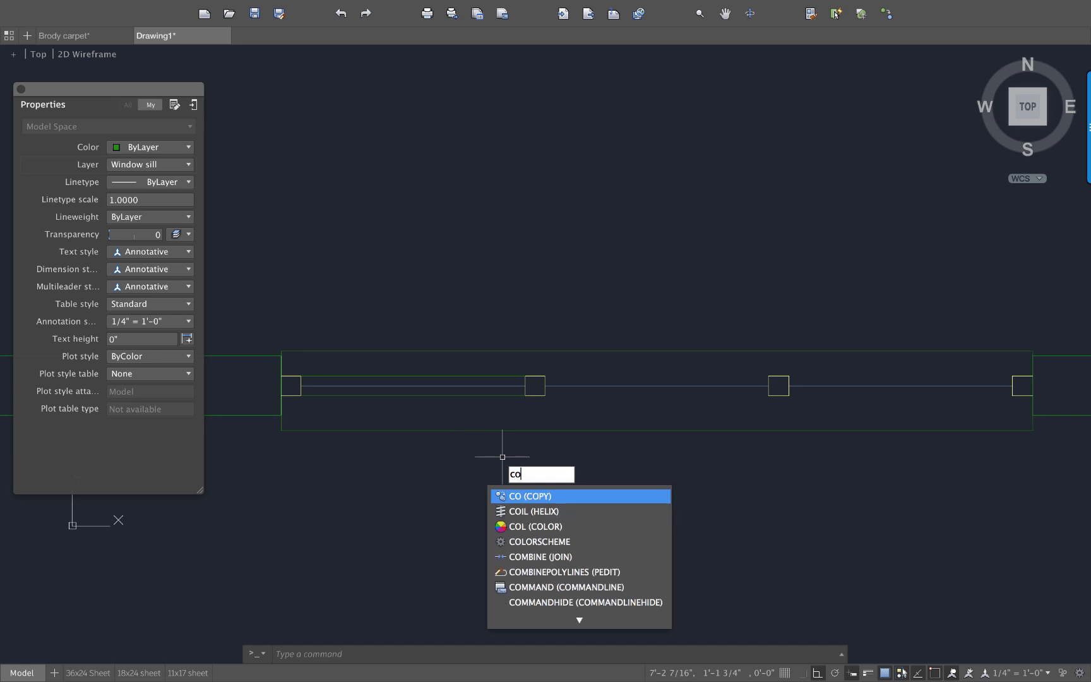
key("Return")
left_click(421, 395)
key("Return")
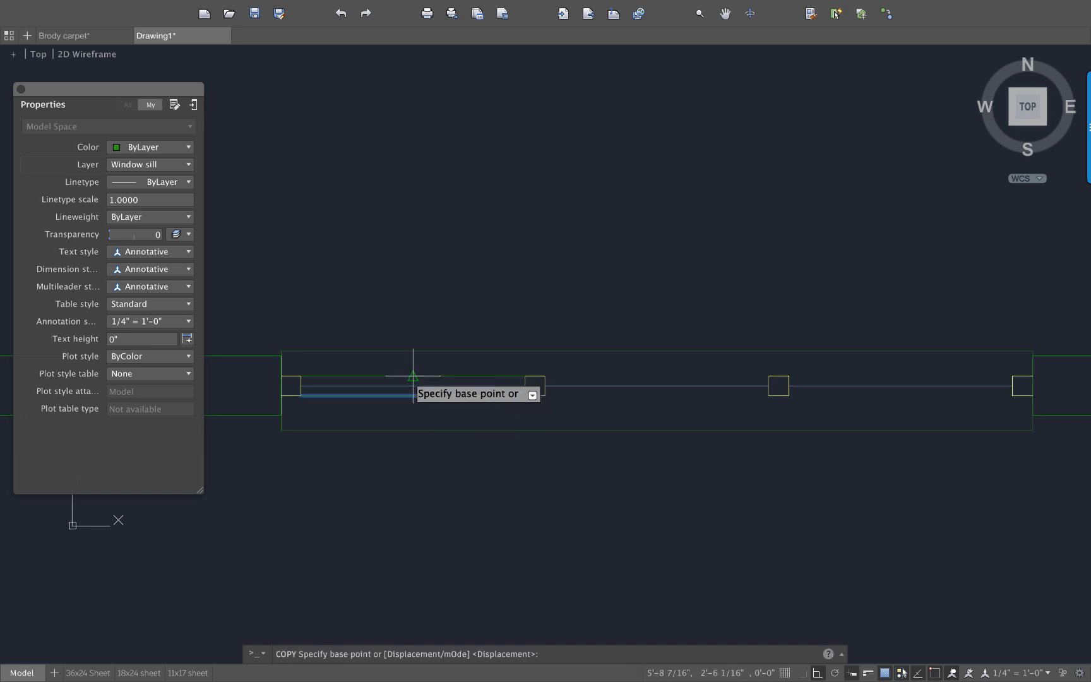
key("Escape")
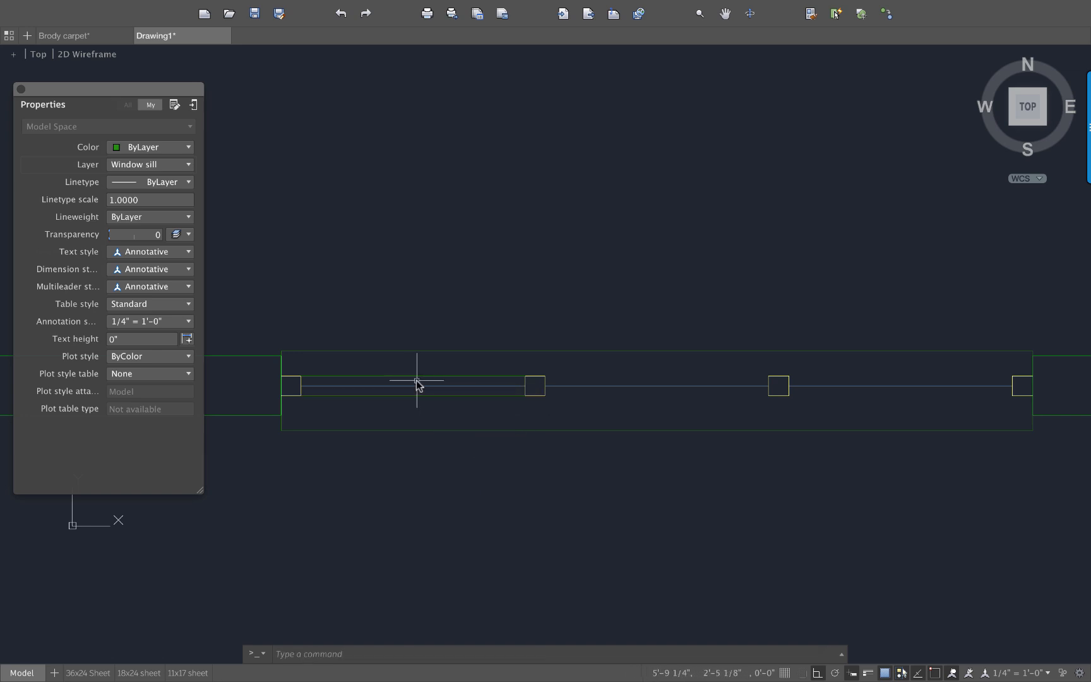
- Copy the first window bay's pair of sill lines into the remaining storefront window bays, using the frame post edges as reference points
type("copy")
key("Return")
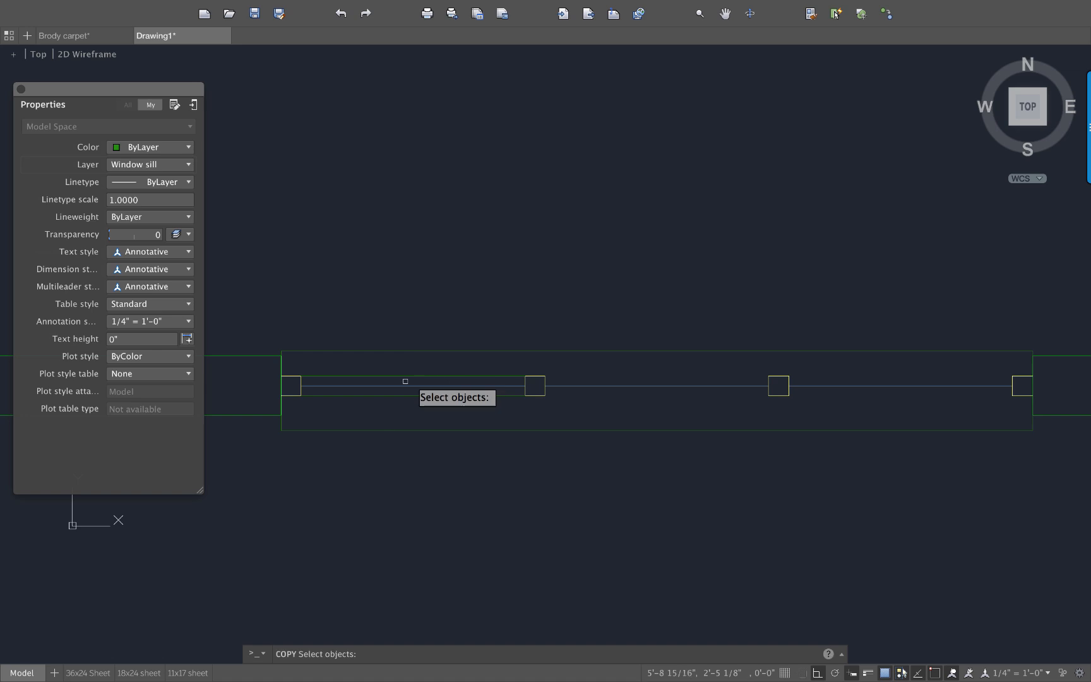
left_click(347, 394)
key("Return")
left_click(302, 386)
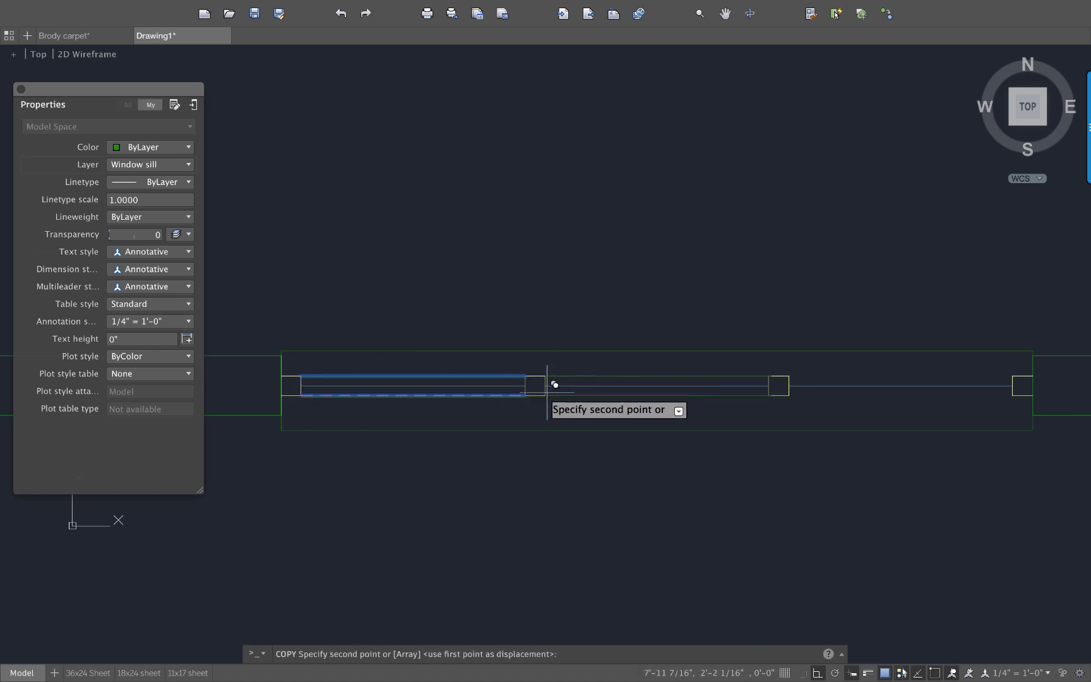
left_click(546, 385)
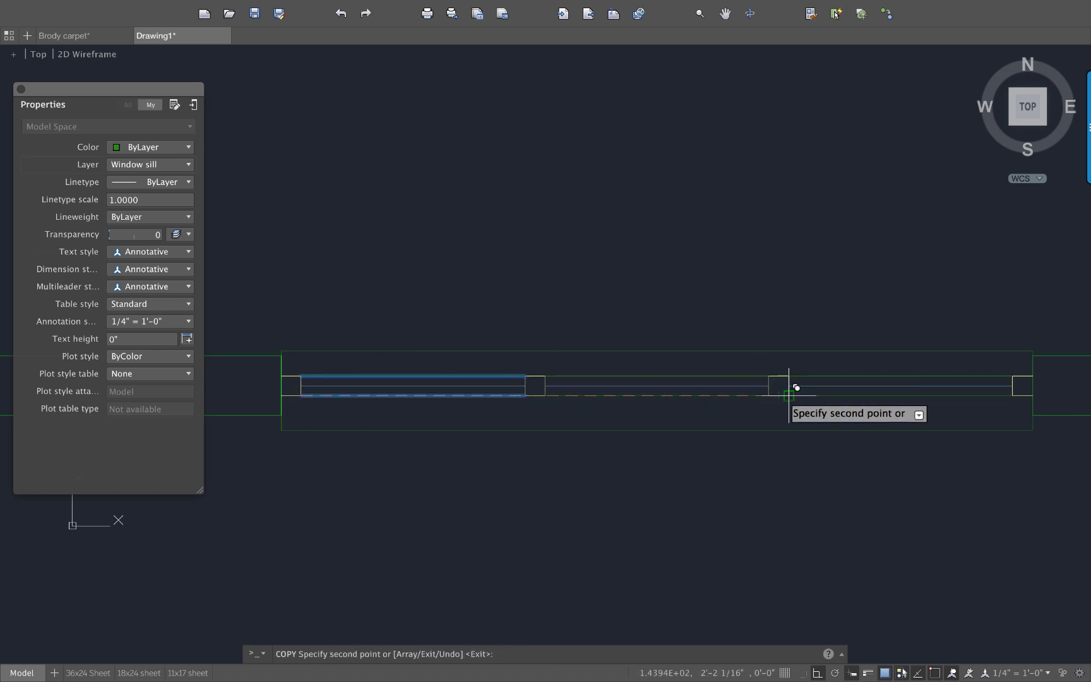
- Place another copy of the sill line pair in the narrow sidelight next to the door at the opposite end of the plan
scroll(713, 451, "down", 5)
scroll(596, 170, "down", 2)
scroll(716, 172, "up", 8)
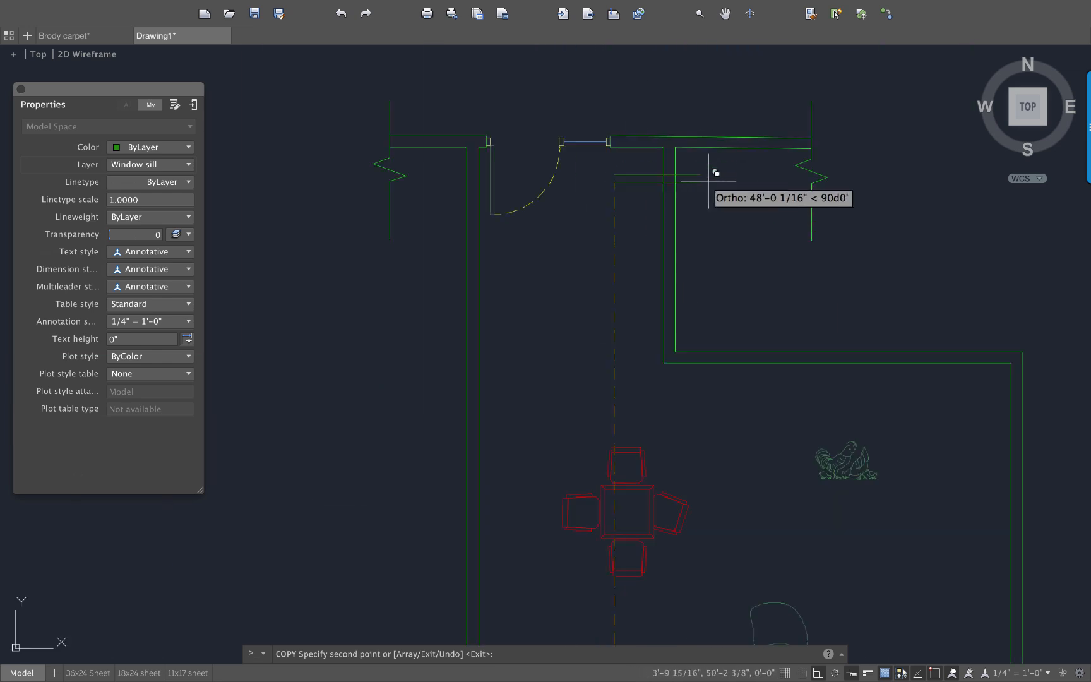
scroll(716, 172, "up", 8)
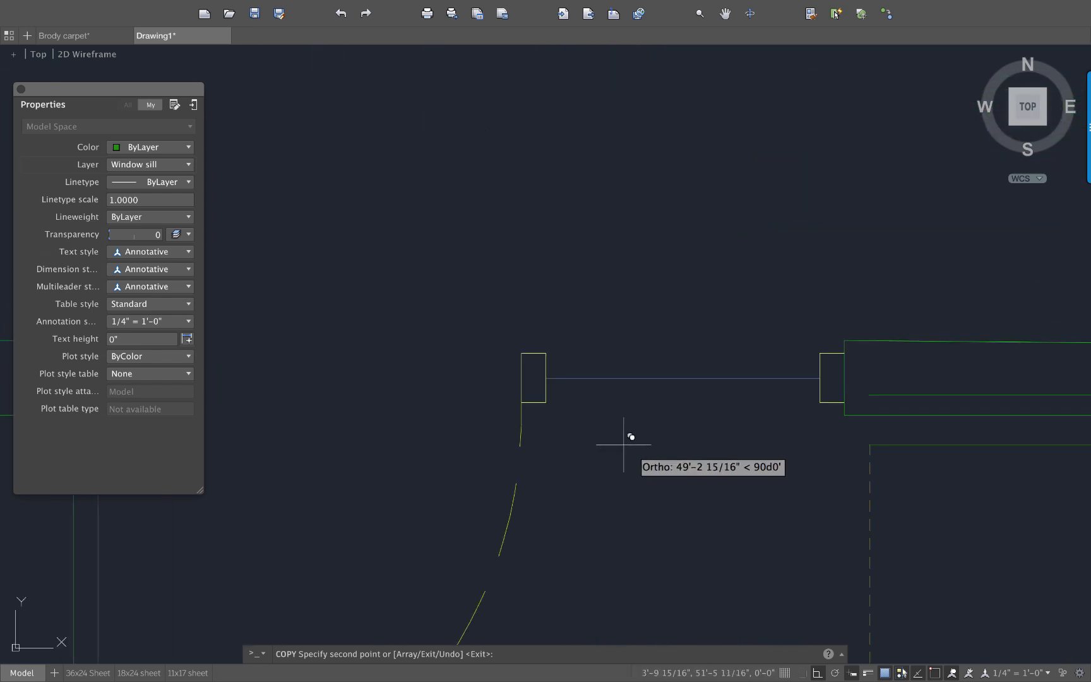
left_click(555, 387)
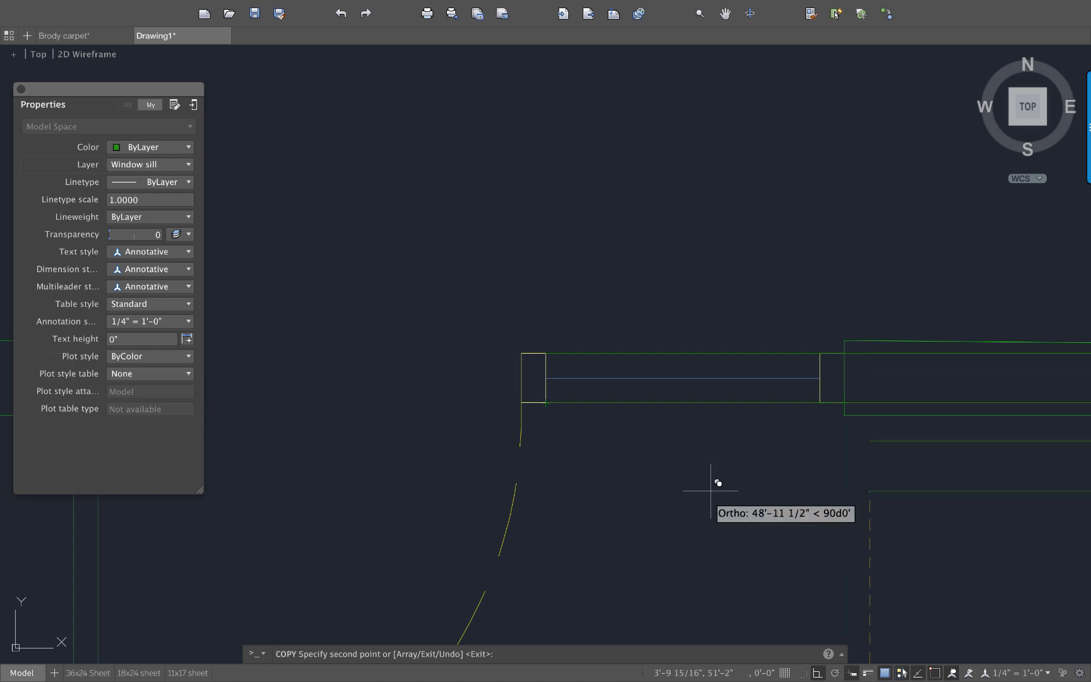
key("Escape")
- Trim the copied sill lines that run past the sidelight's far frame post, using the post's inner edge as the cutting edge
type("trim")
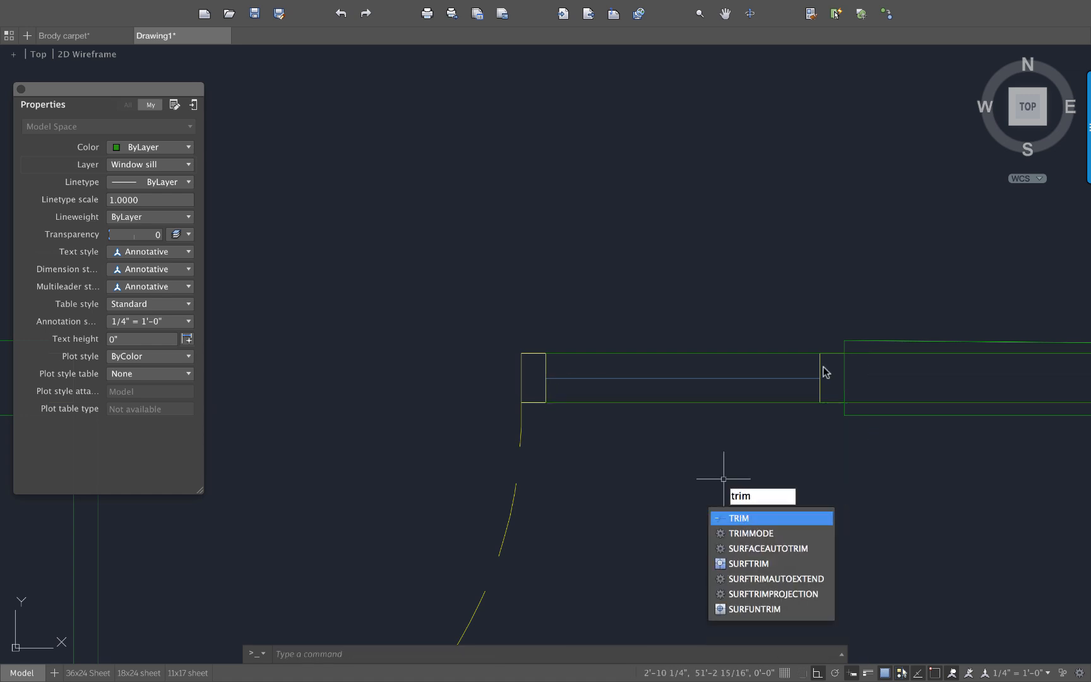
key("Return")
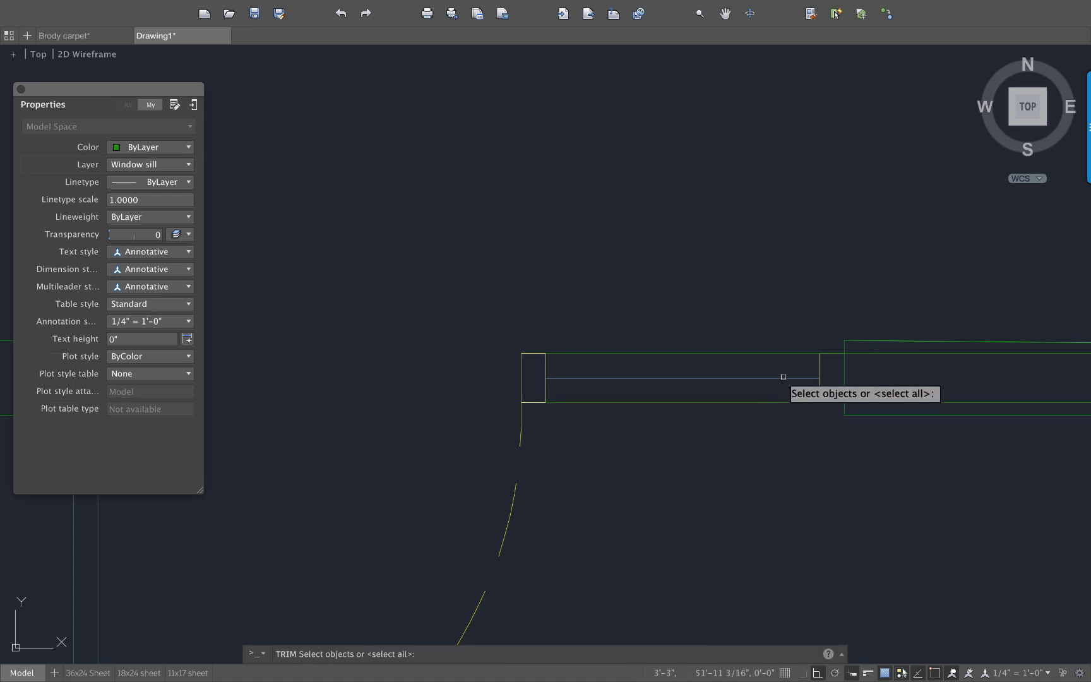
left_click(820, 376)
key("Return")
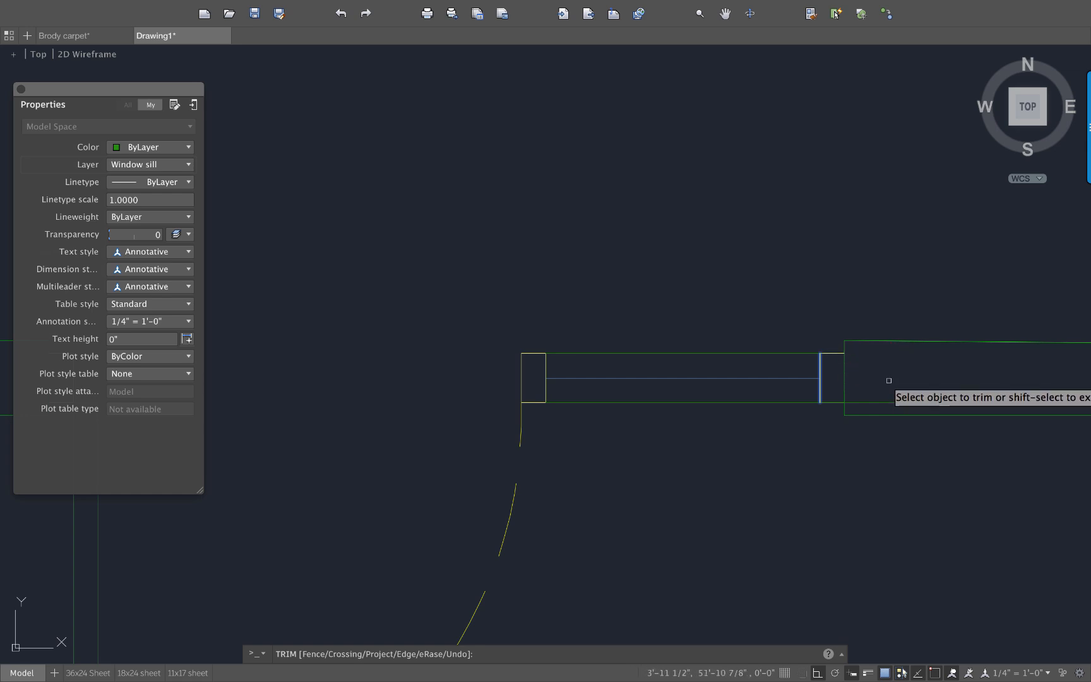
key("Escape")
scroll(811, 499, "down", 5)
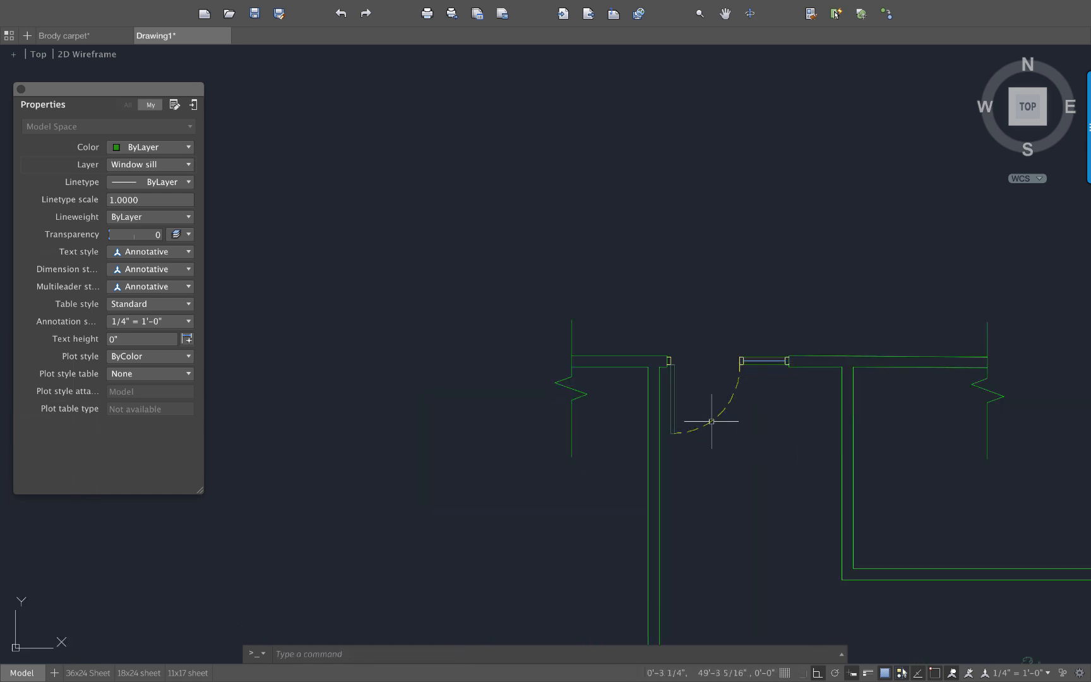
- Make Thresholds the current layer
scroll(711, 421, "up", 5)
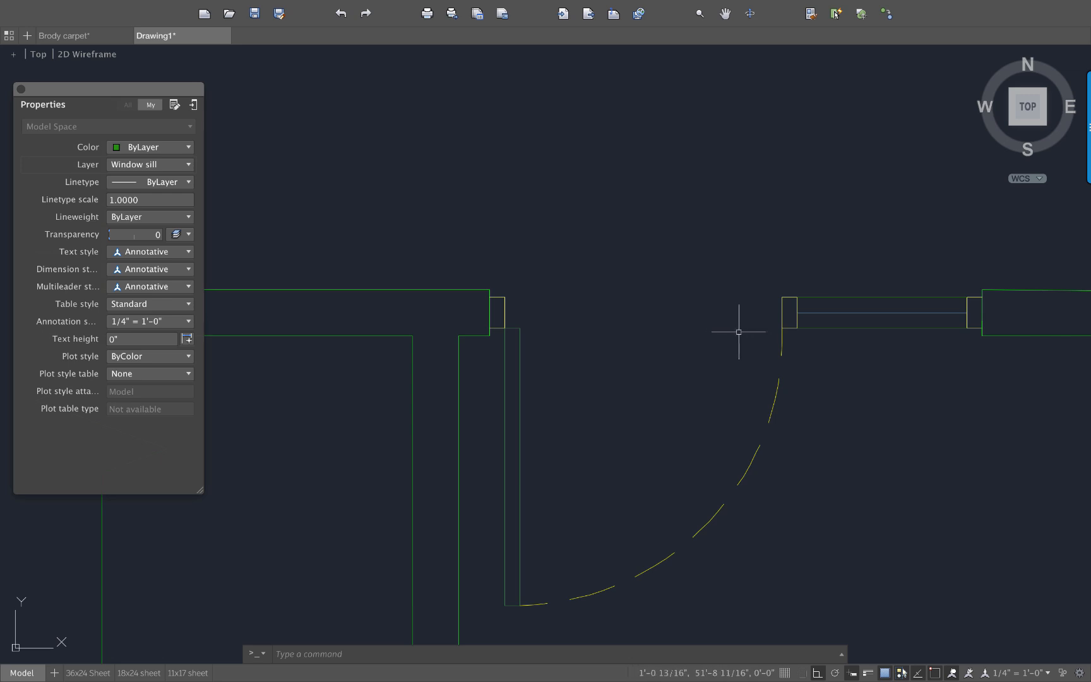
left_click(167, 165)
scroll(189, 301, "up", 5)
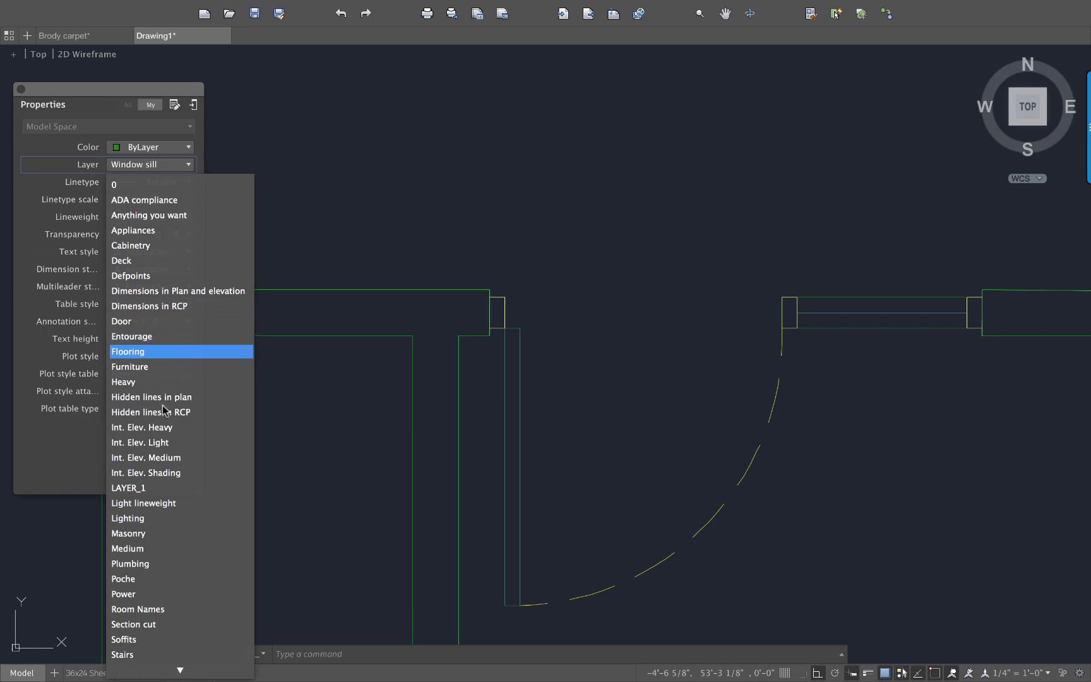
scroll(129, 636, "down", 5)
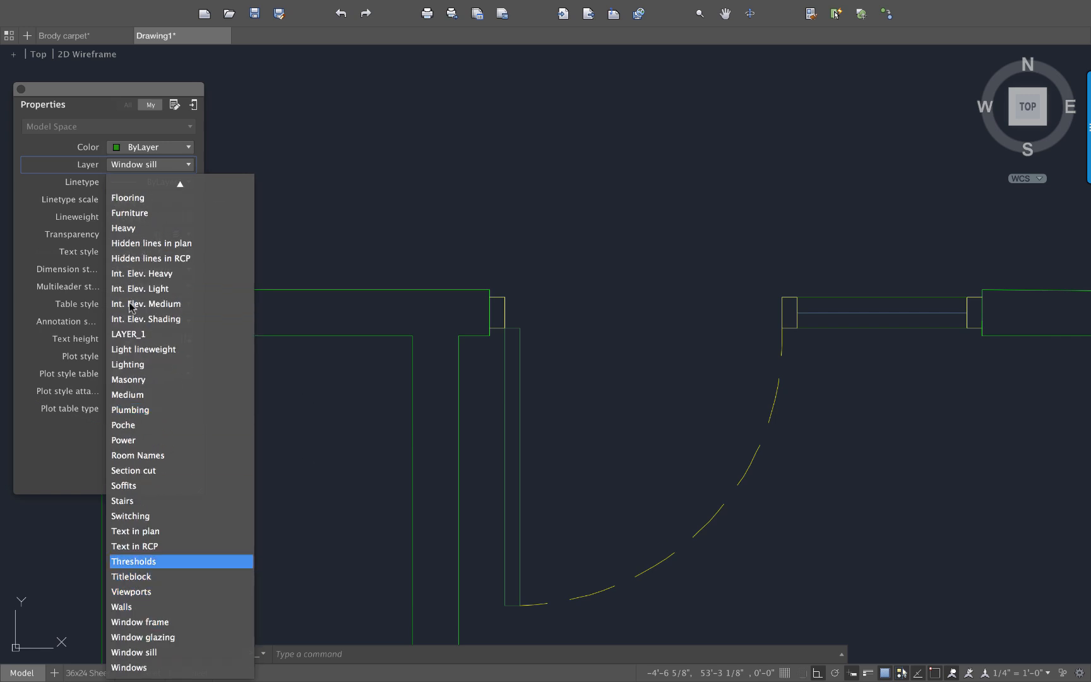
key("Return")
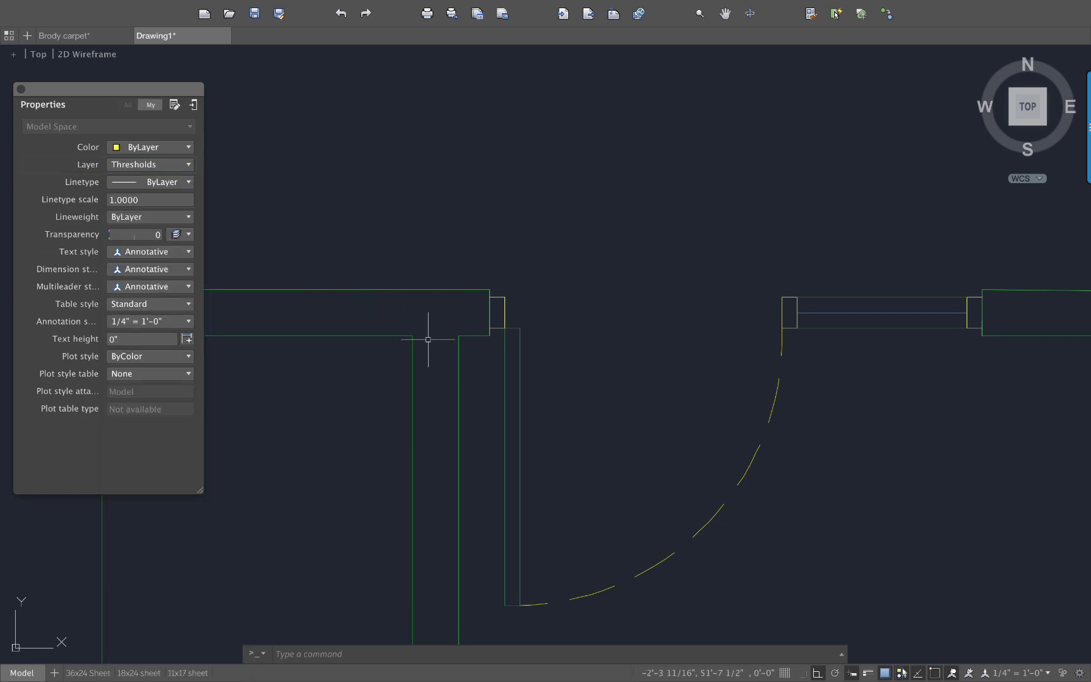
- Draw two threshold lines across the door opening, joining the exterior corners and the interior corners of the door frame posts
type("l")
key("Return")
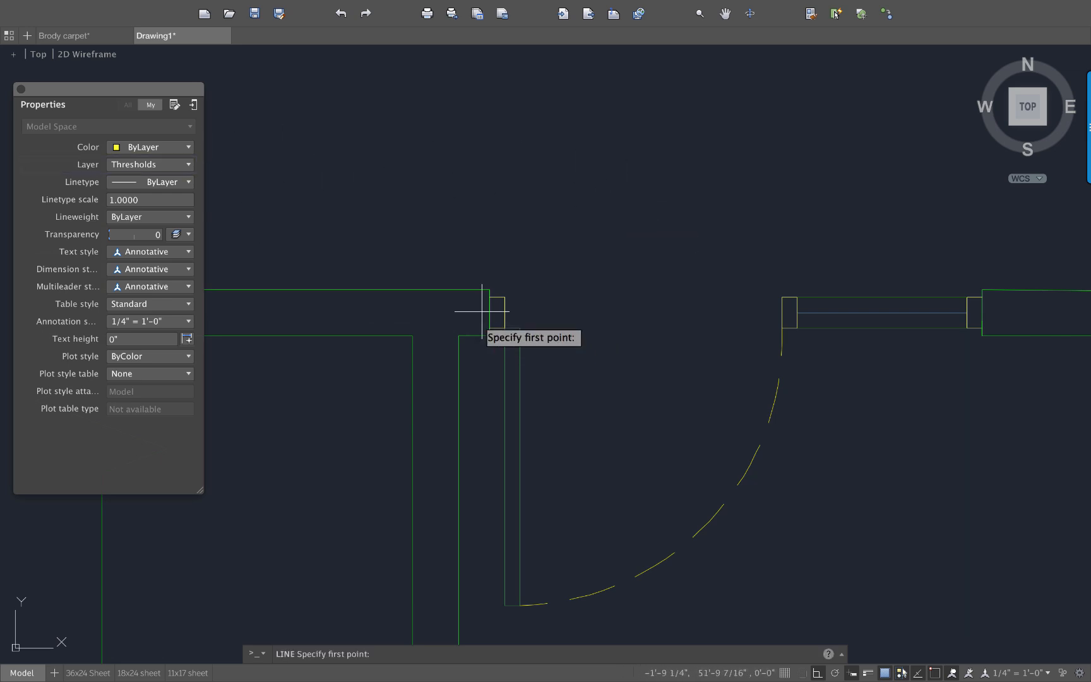
left_click(503, 297)
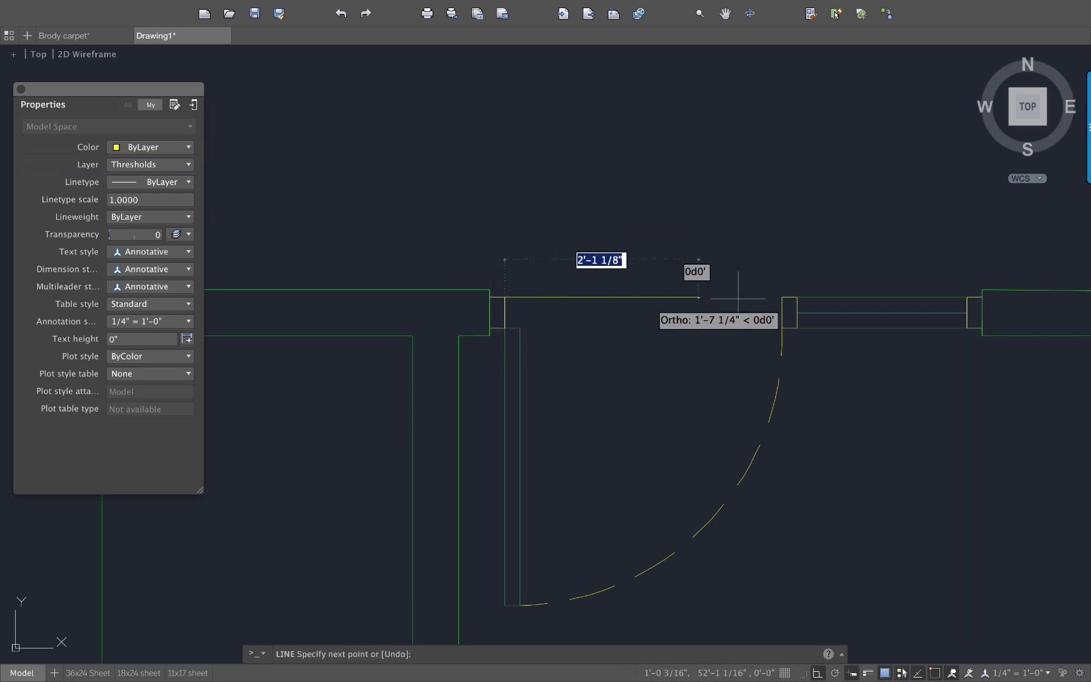
left_click(781, 297)
key("Return")
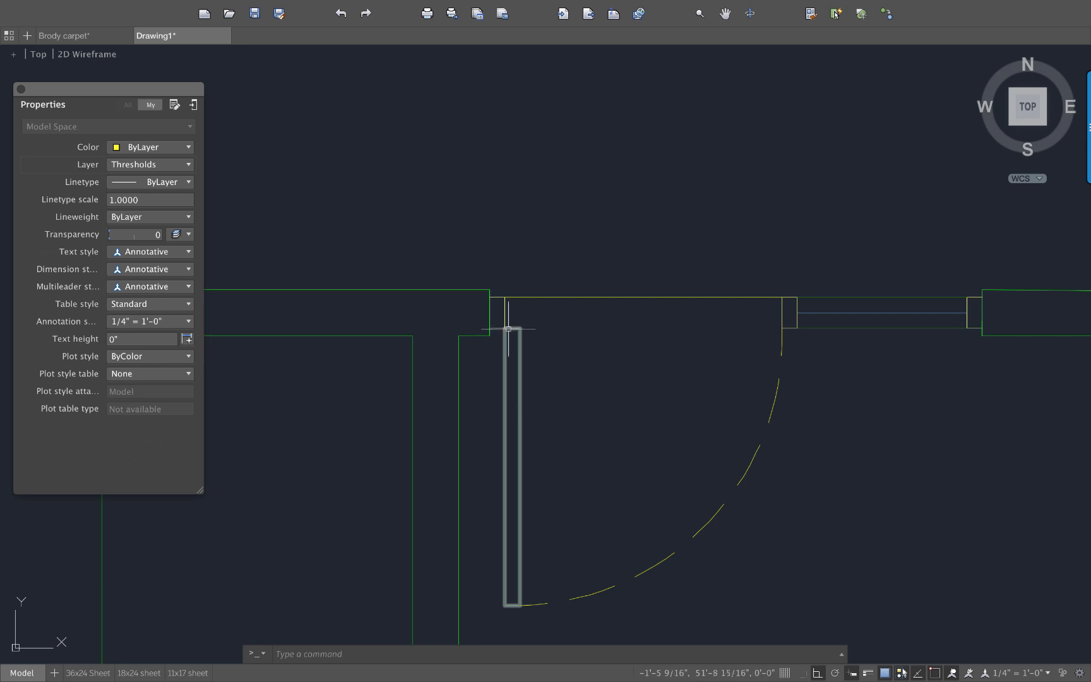
key("Return")
left_click(505, 328)
left_click(782, 328)
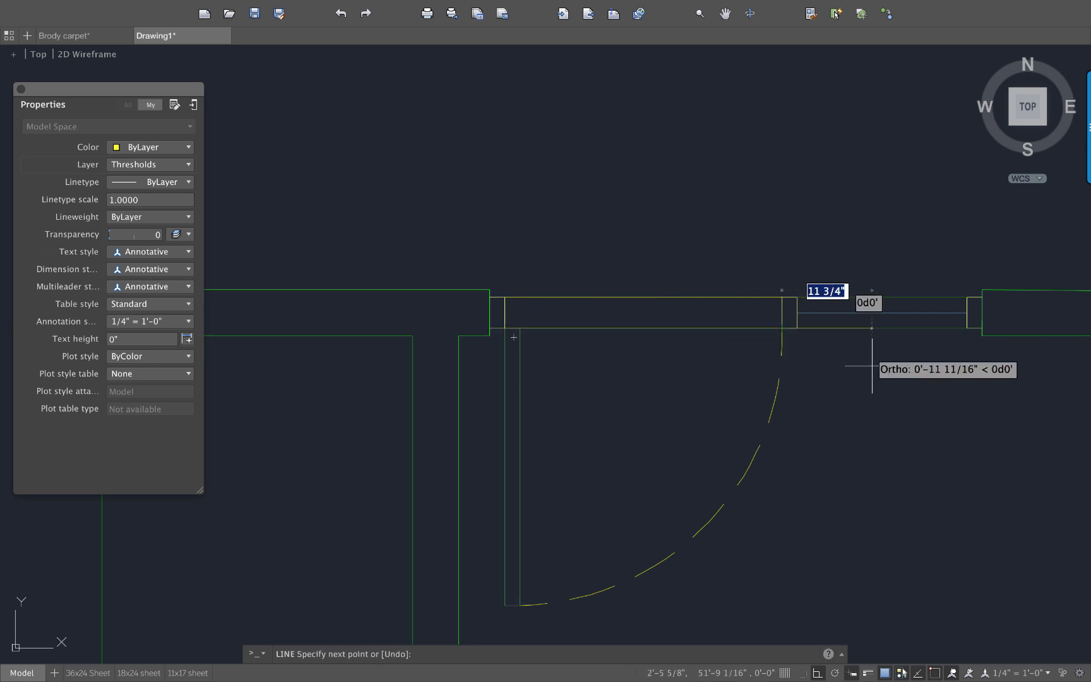
key("Return")
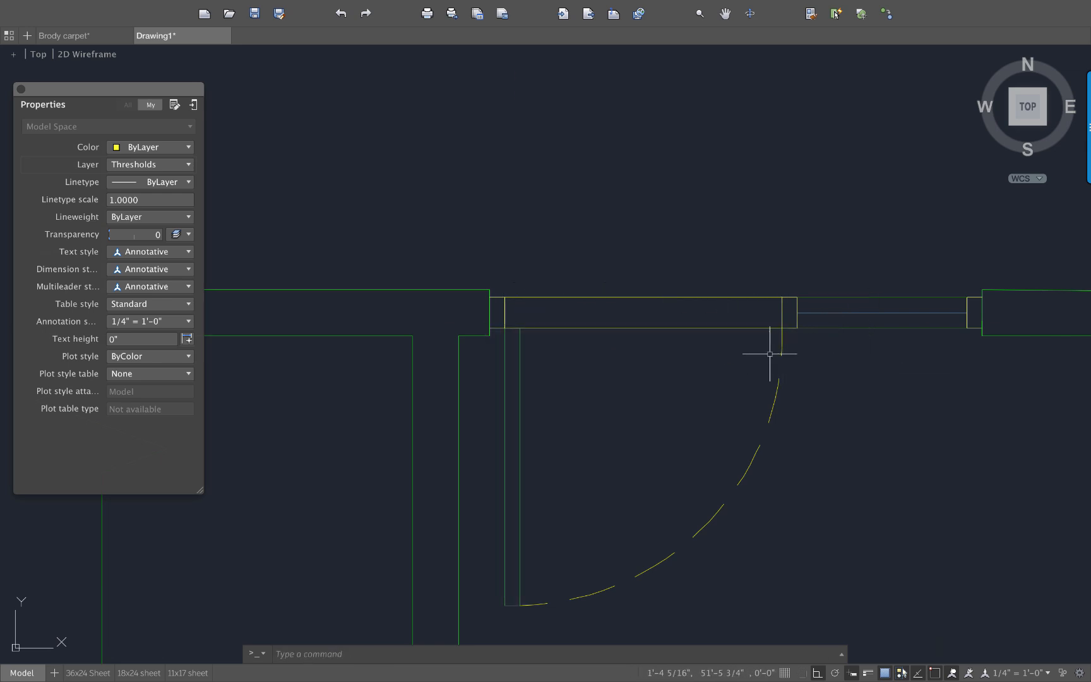
- Start a line-pattern hatch on the Thresholds layer and pick the space between the wall lines all around the plan
scroll(761, 354, "down", 2)
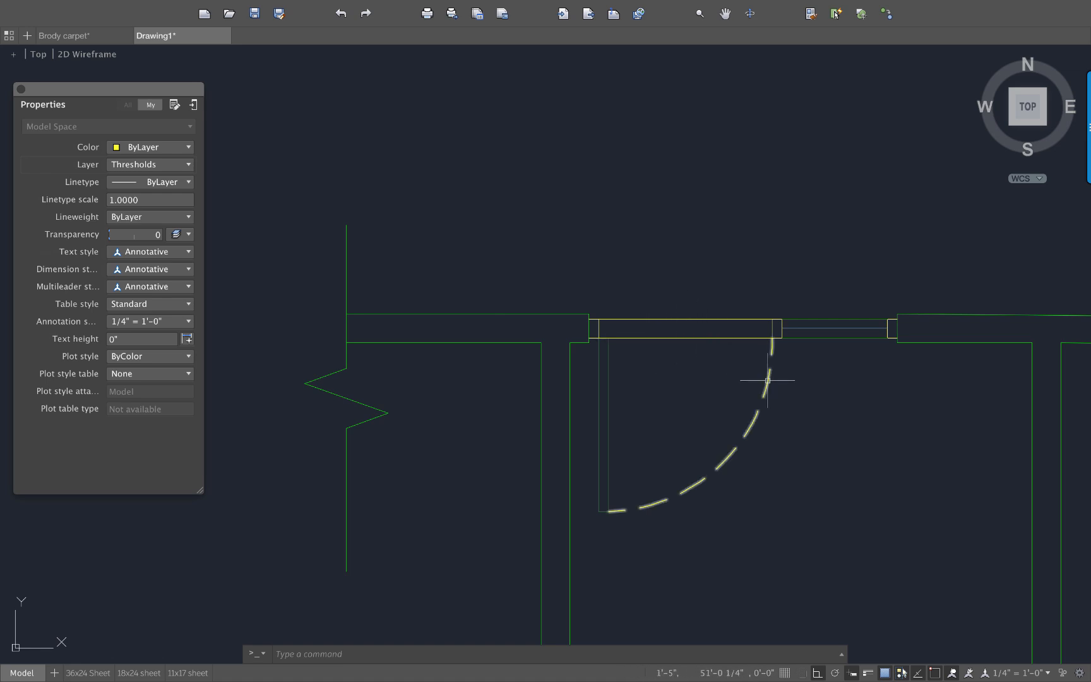
scroll(710, 335, "down", 5)
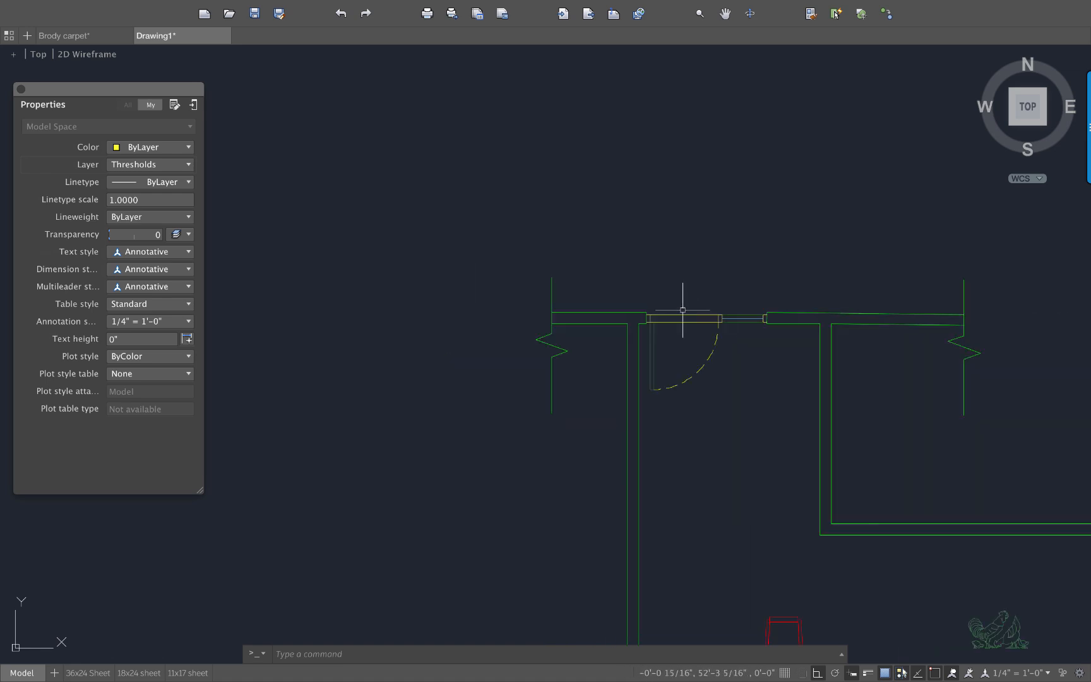
middle_click_drag(640, 388, 486, 225)
scroll(486, 225, "down", 2)
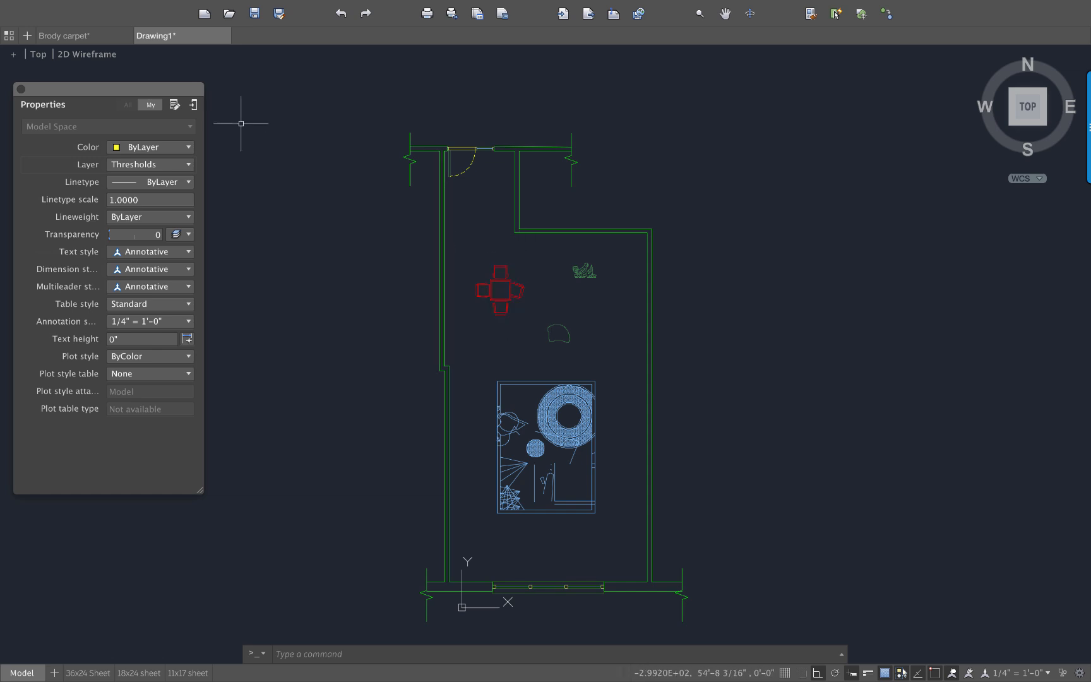
type("hatc")
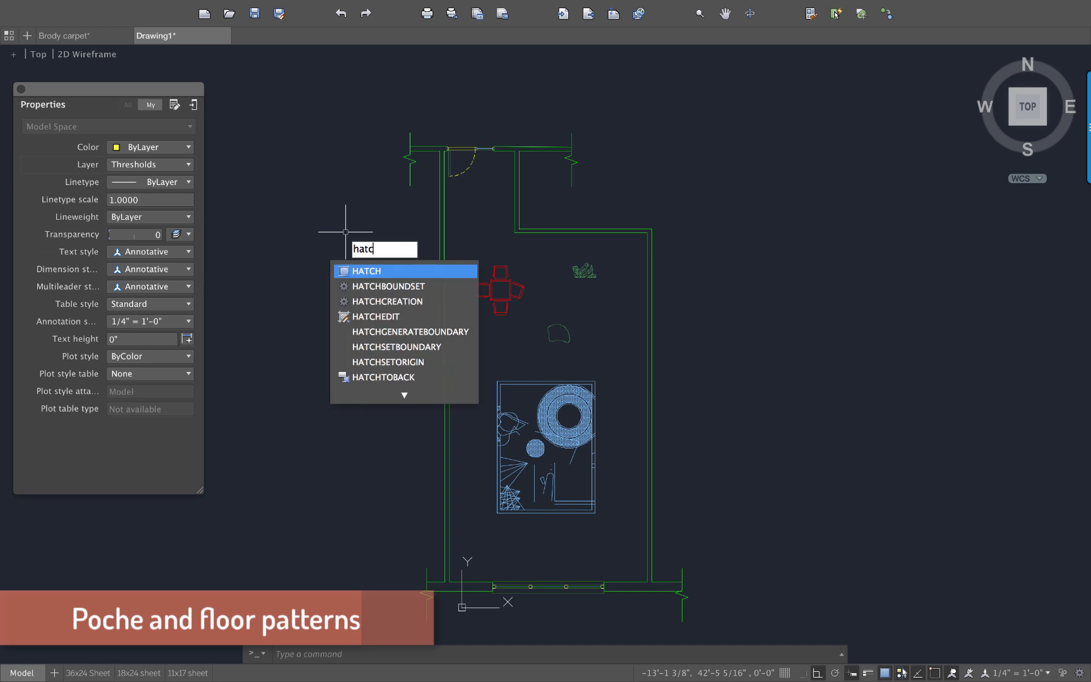
key("Return")
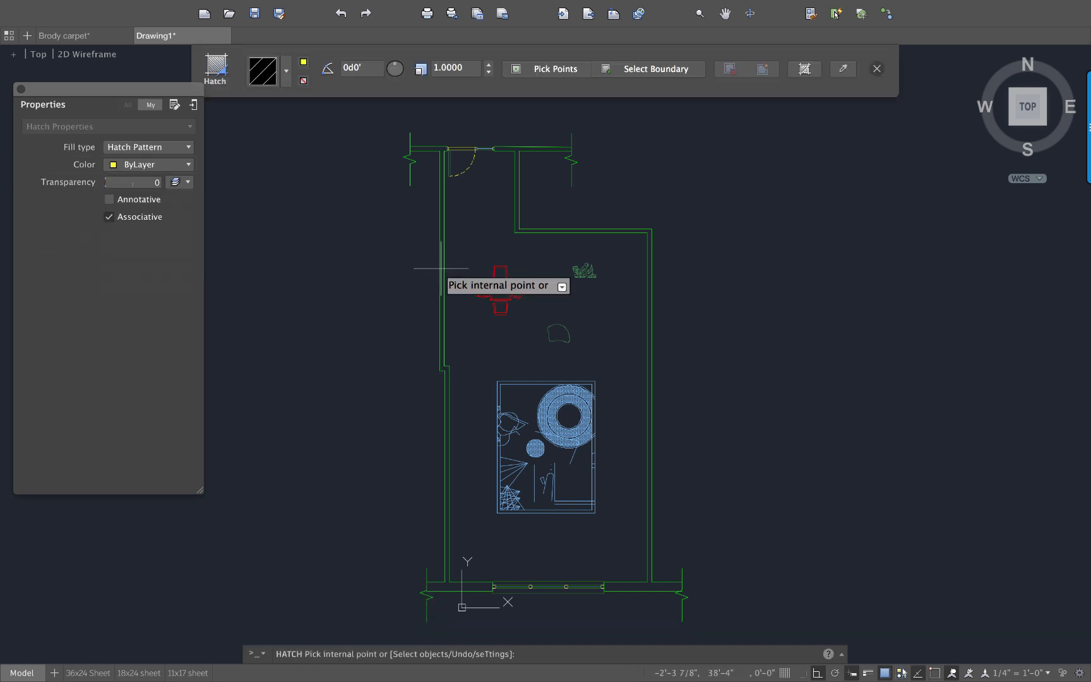
left_click(647, 237)
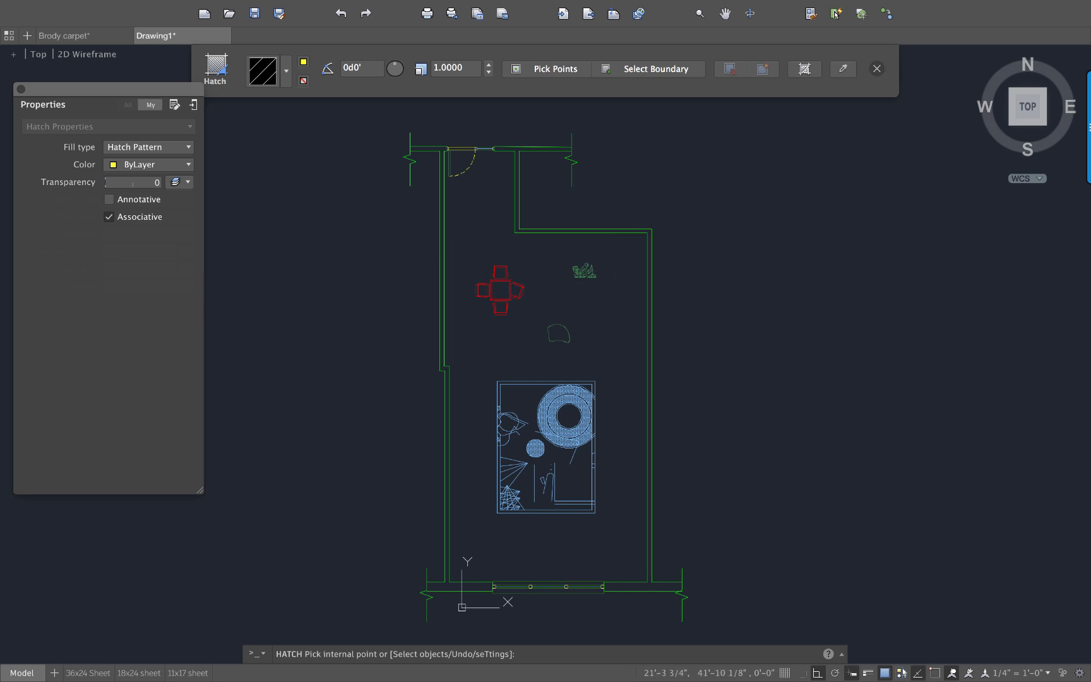
left_click(442, 332)
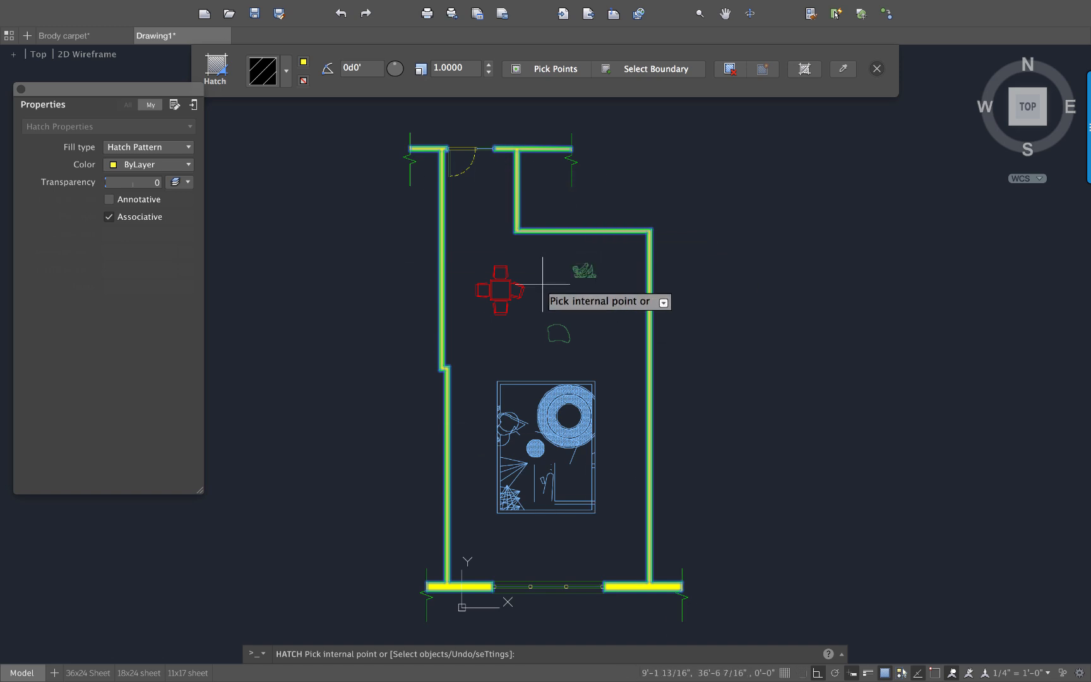
- Set the wall hatch's scale to 12 and apply the hatch
scroll(609, 308, "up", 8)
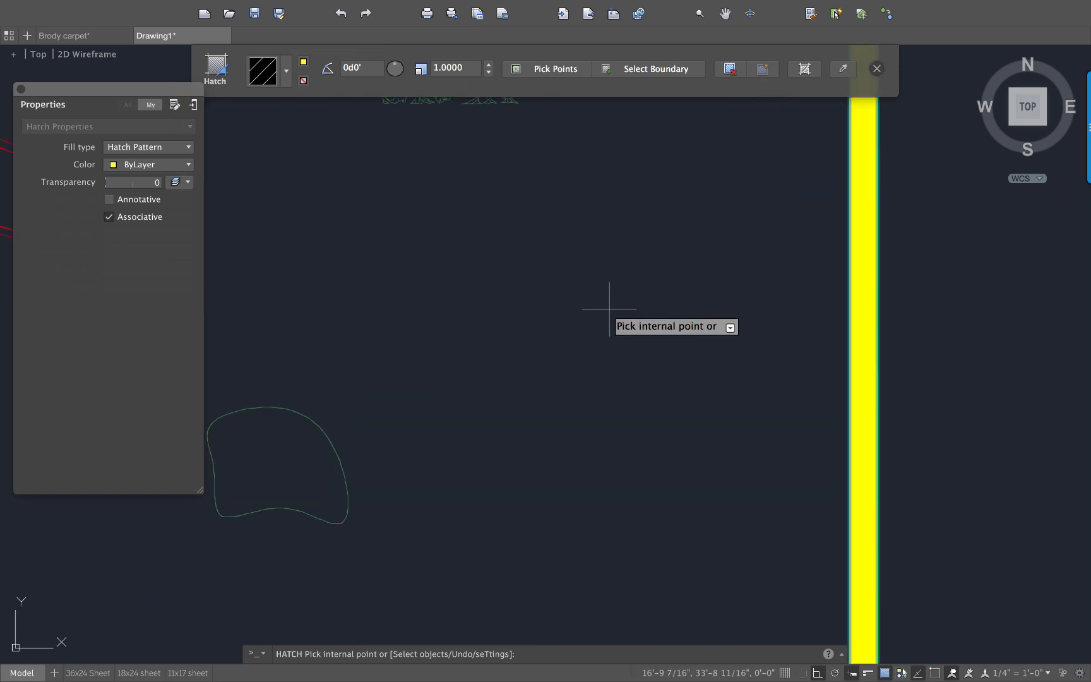
scroll(610, 309, "down", 10)
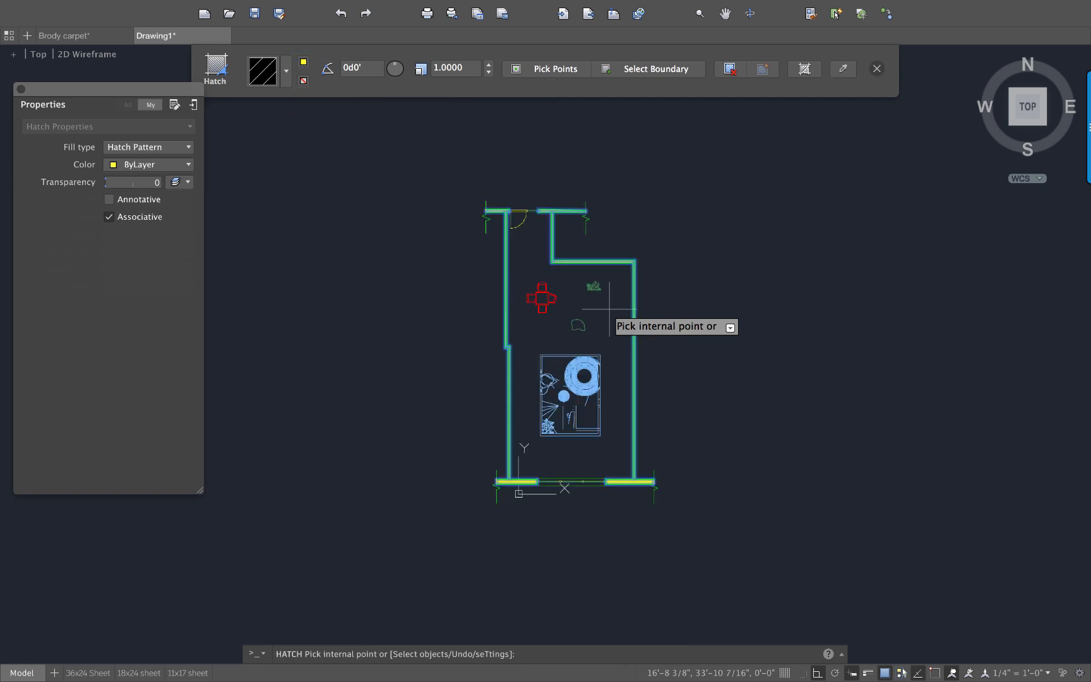
left_click(465, 78)
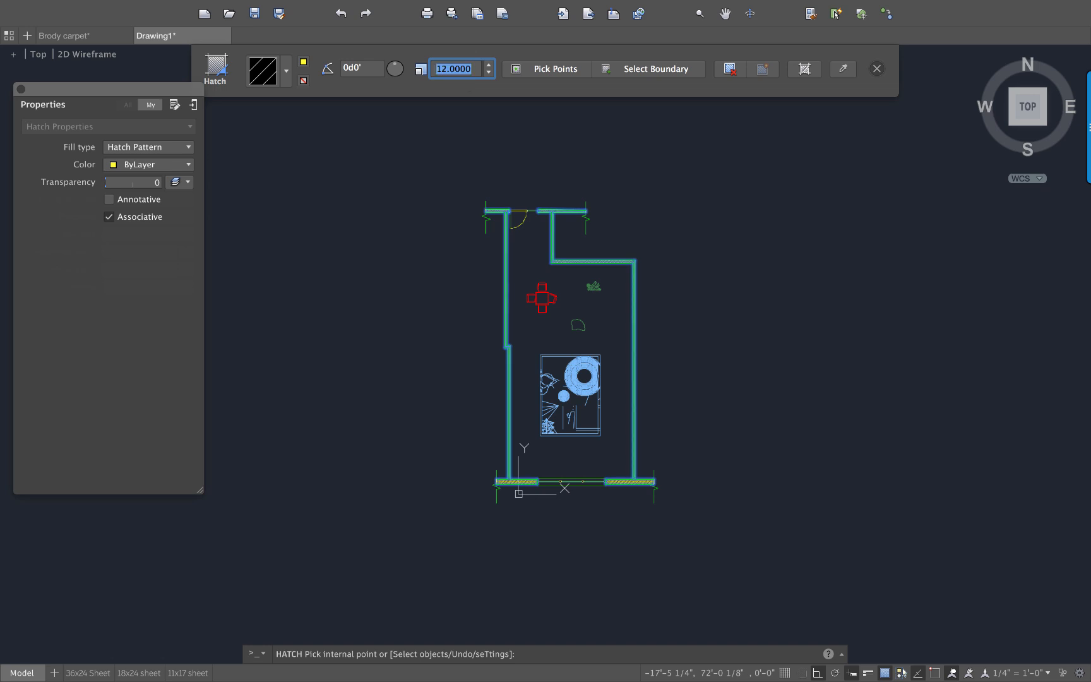
scroll(575, 218, "up", 8)
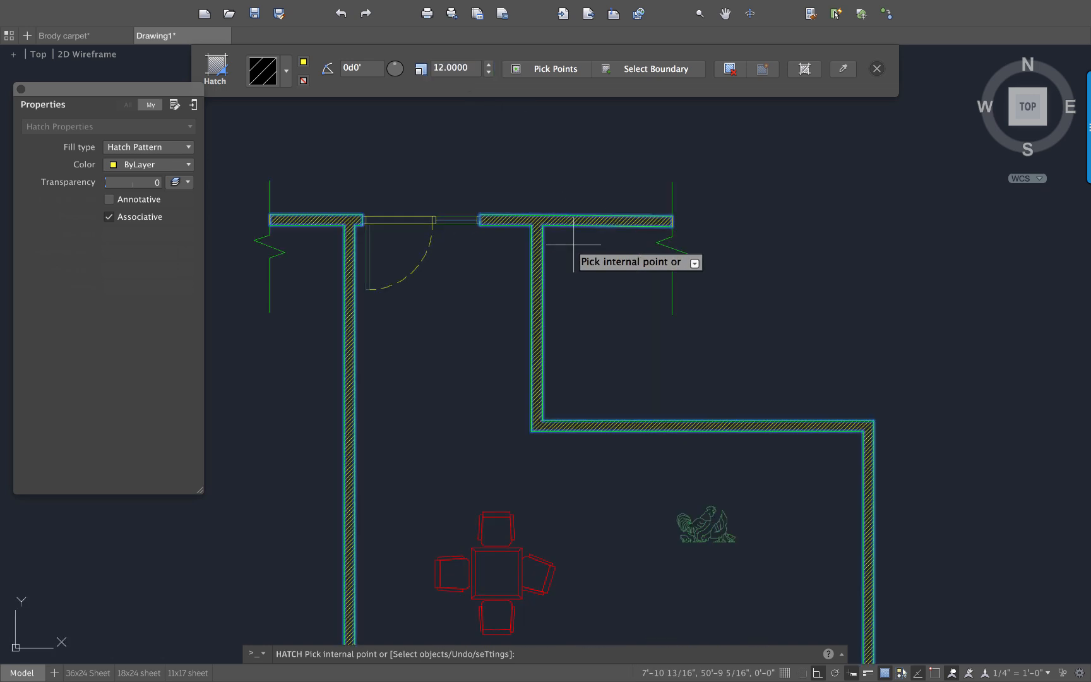
scroll(579, 222, "down", 2)
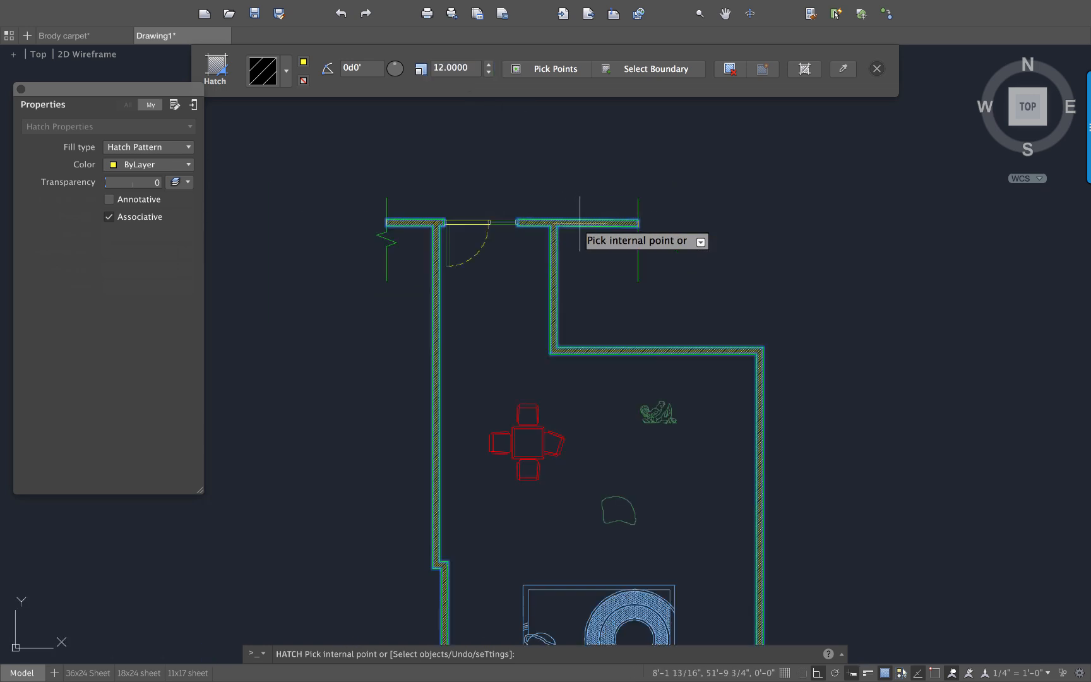
key("Return")
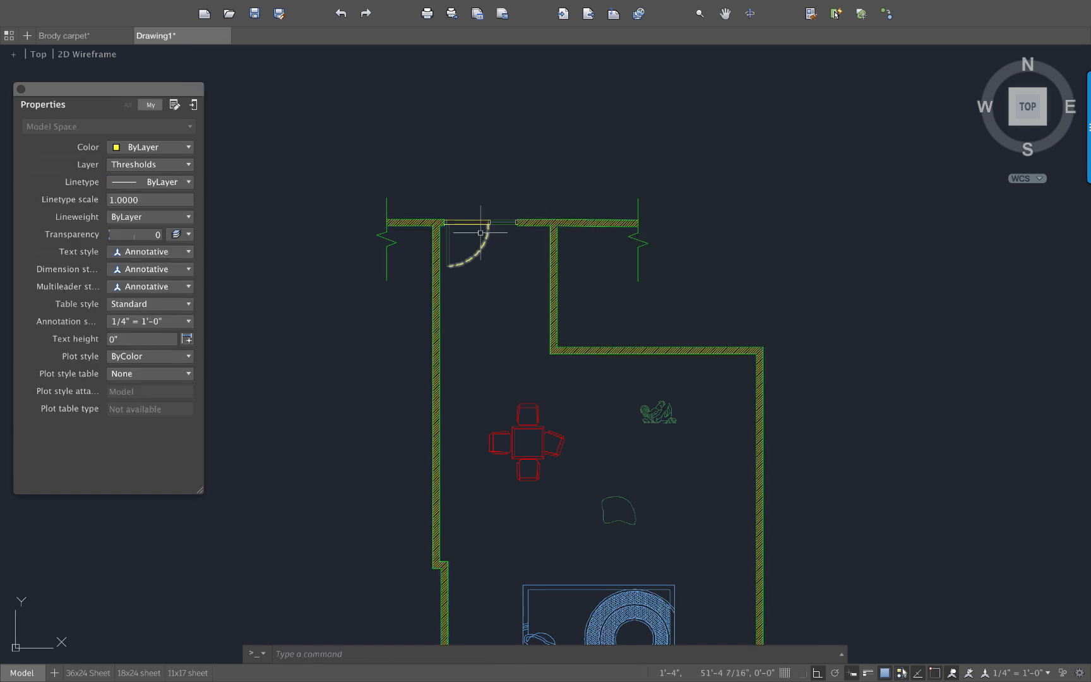
- Move the wall hatch from the Thresholds layer to the Poche layer
left_click(436, 273)
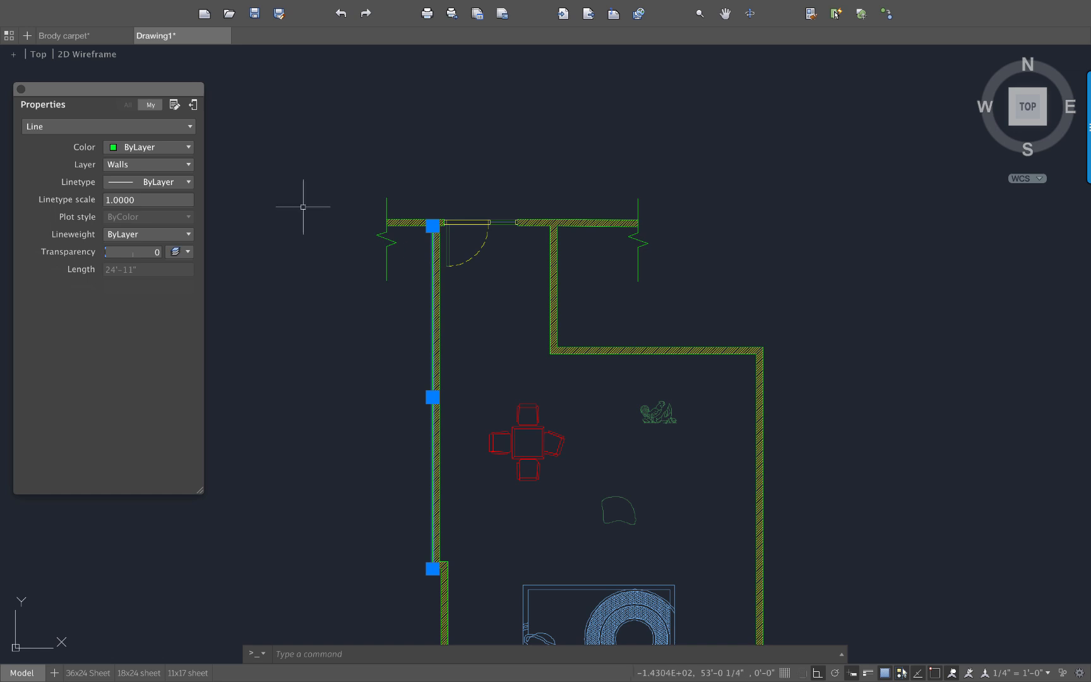
key("Escape")
left_click(435, 275)
scroll(436, 276, "up", 5)
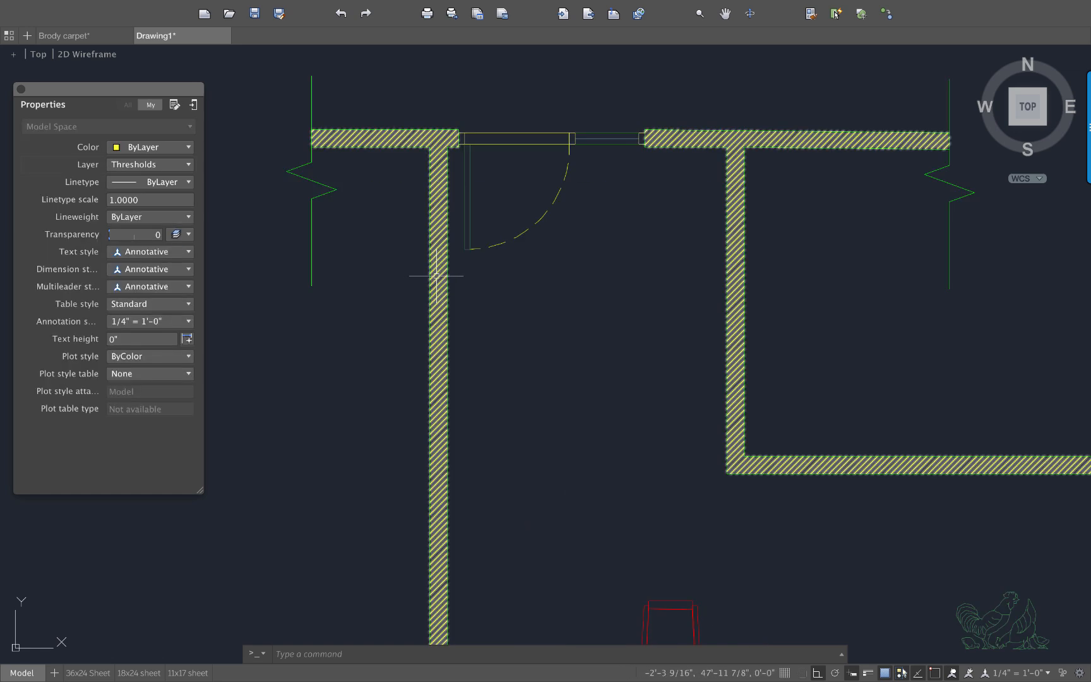
left_click(161, 164)
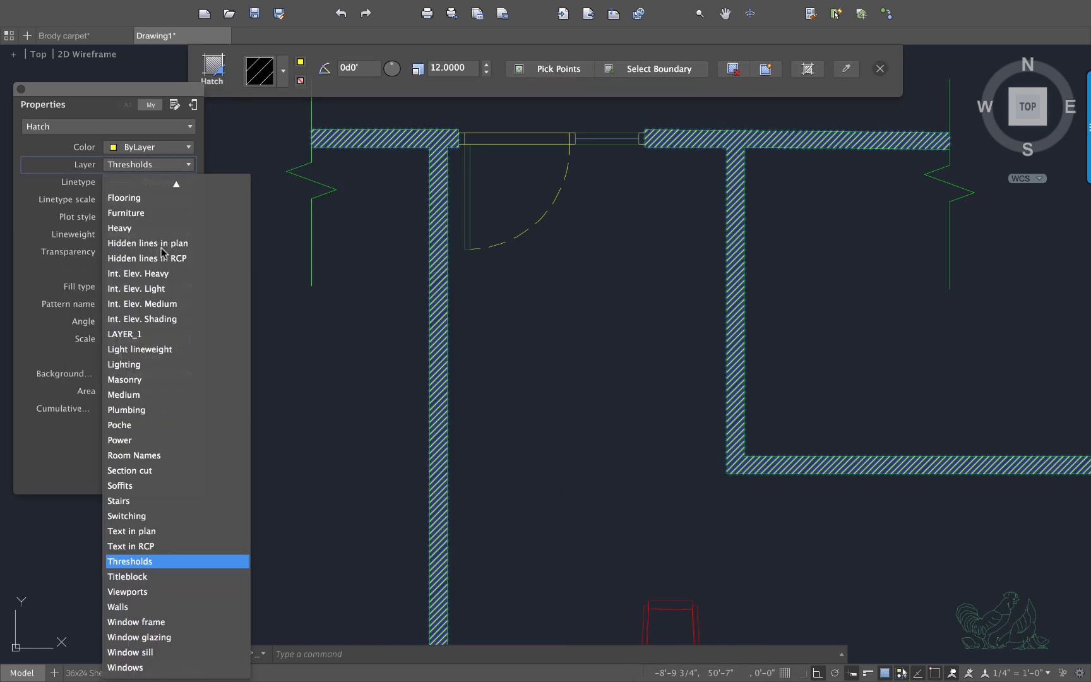
scroll(146, 512, "up", 1)
left_click(124, 444)
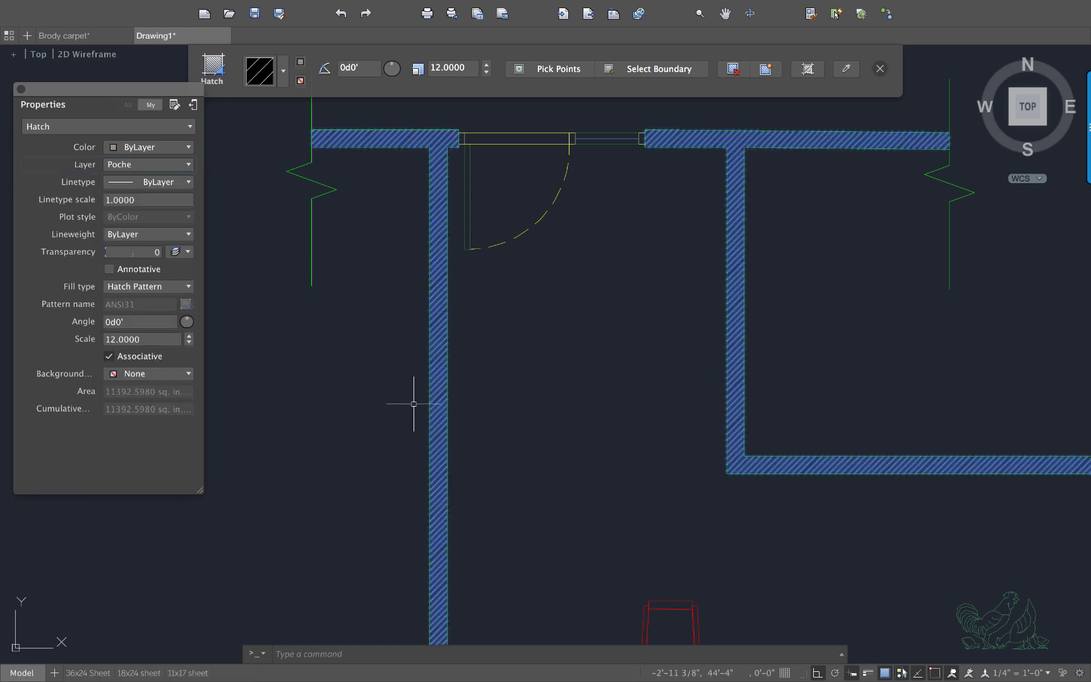
key("Escape")
scroll(417, 399, "down", 5)
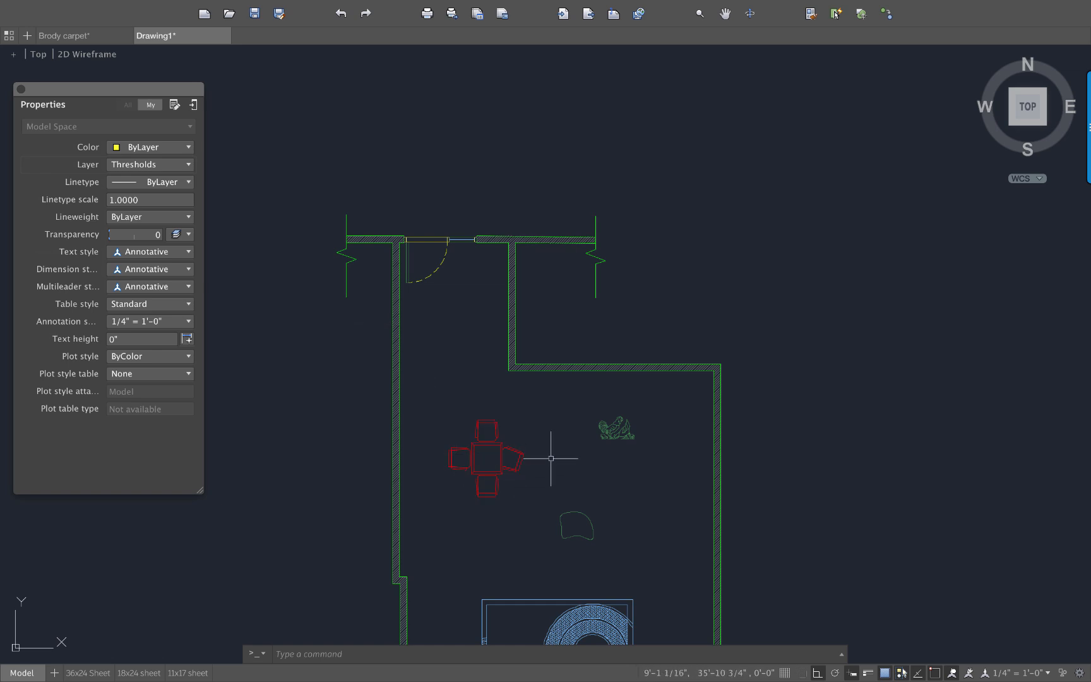
- Examine the hatched walls and the open floor area around the furniture
scroll(613, 465, "up", 3)
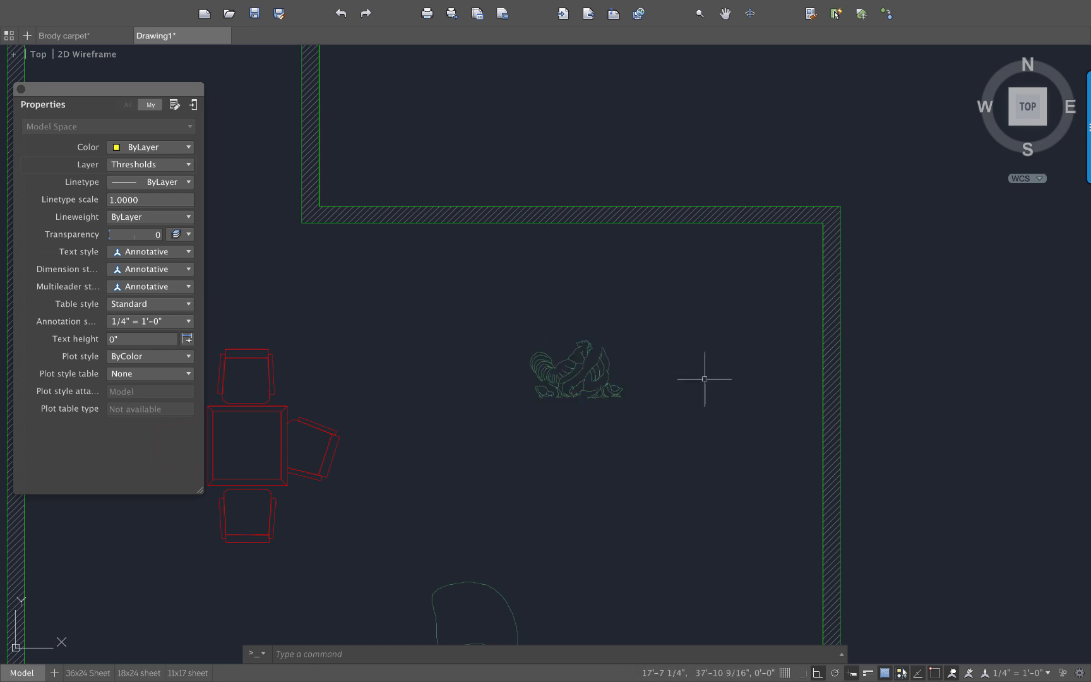
scroll(831, 429, "up", 2)
scroll(689, 377, "down", 2)
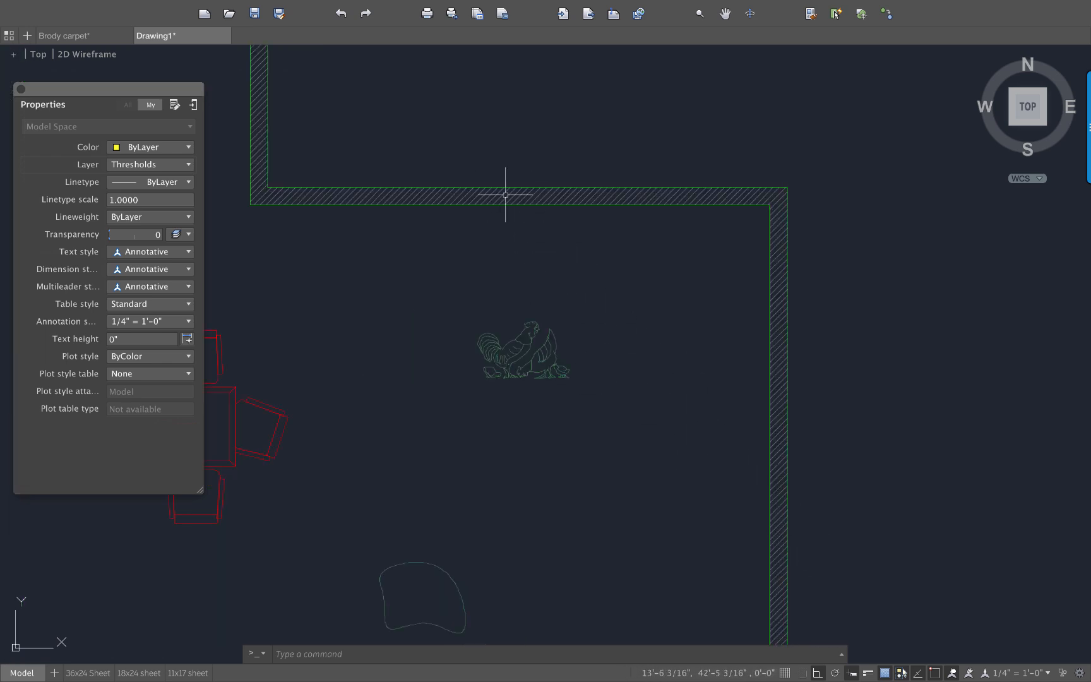
scroll(688, 473, "down", 2)
middle_click_drag(690, 470, 798, 407)
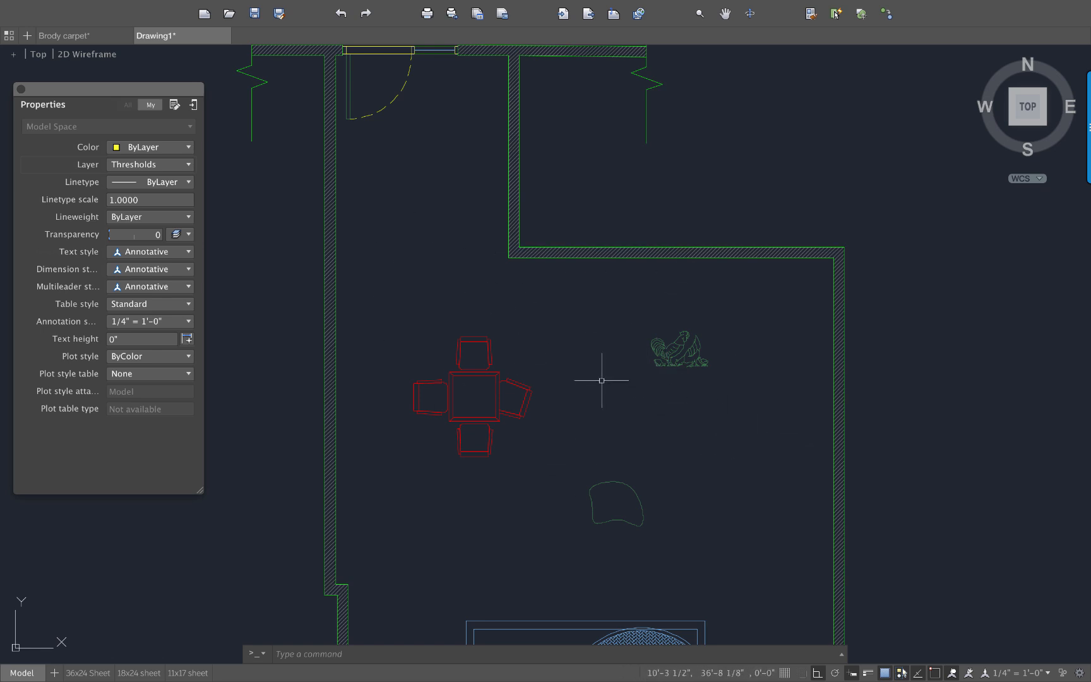
middle_click_drag(601, 380, 633, 348)
scroll(527, 445, "down", 2)
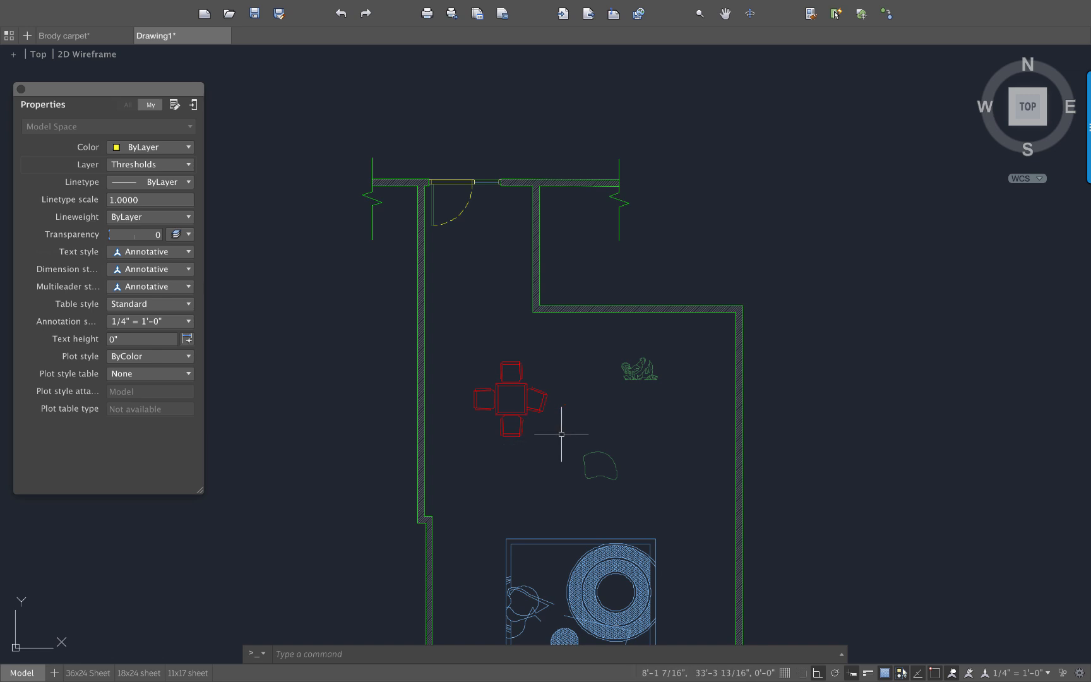
middle_click_drag(571, 347, 578, 289)
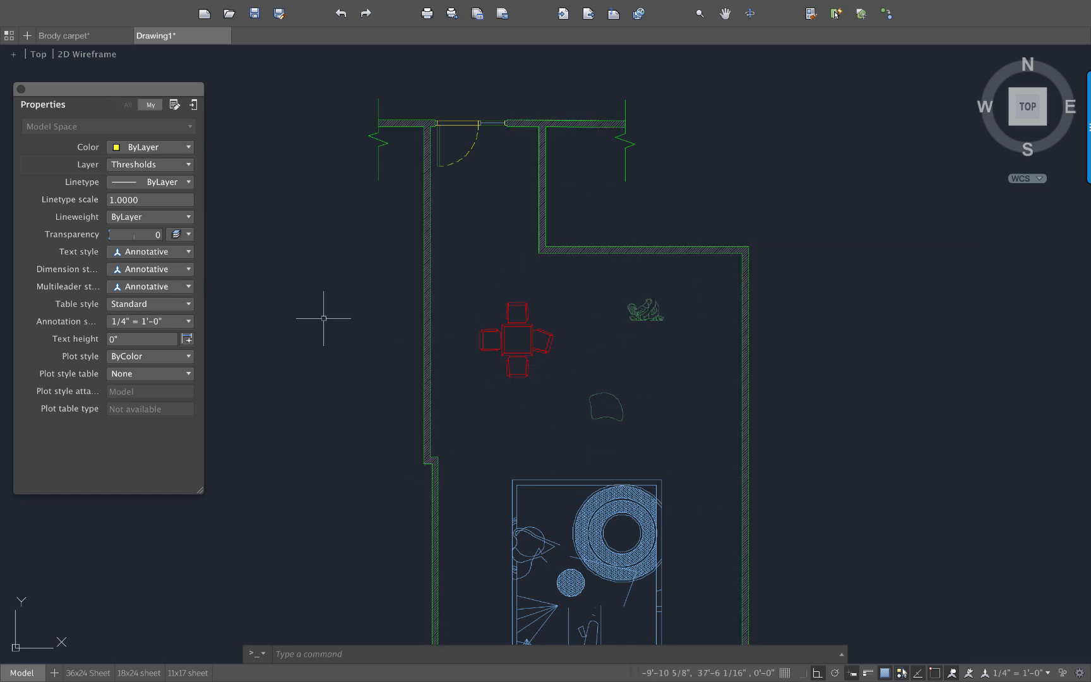
- Draw a diagonal helper line about 24'-9" long from beyond the upper room's wall through the table and chairs to outside the west wall
type("l")
key("Return")
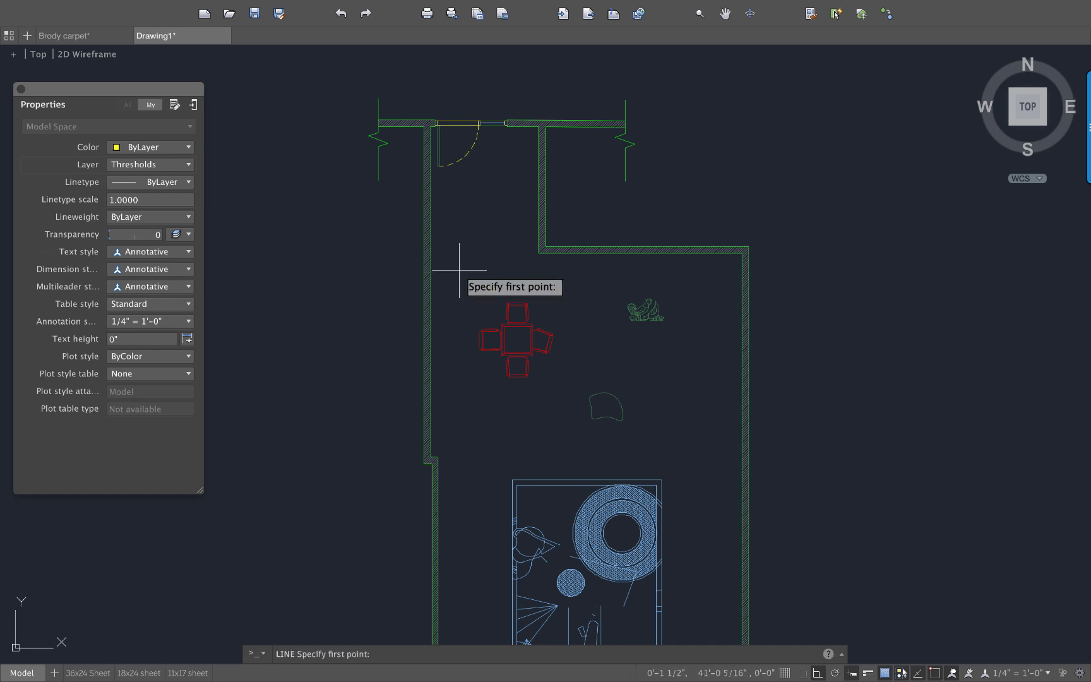
left_click(604, 227)
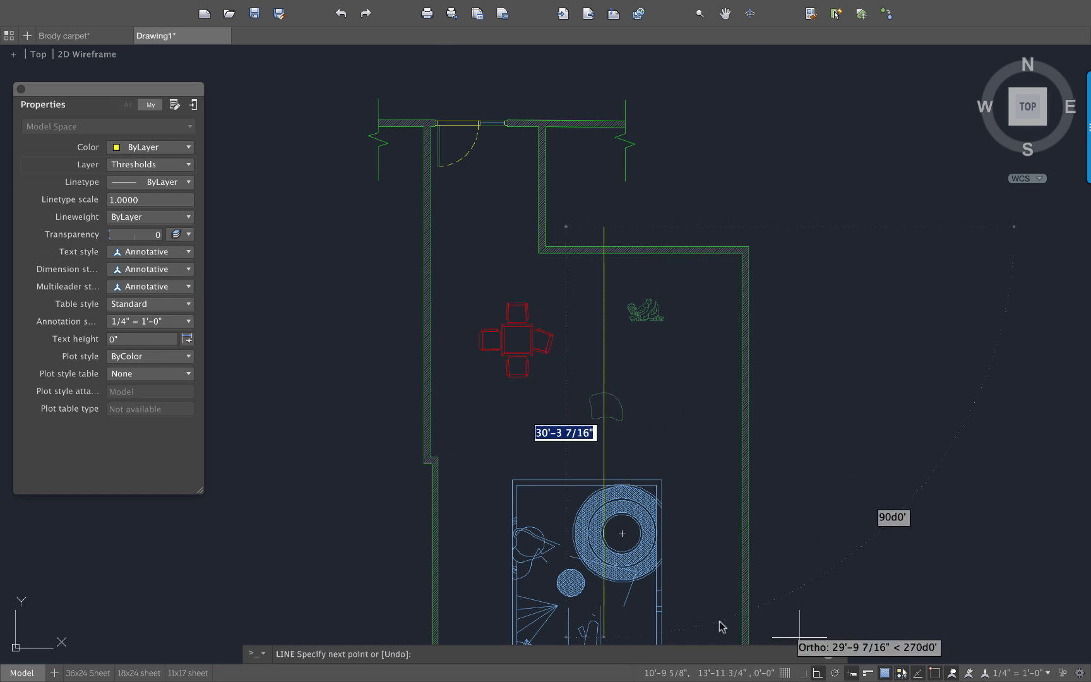
left_click(382, 478)
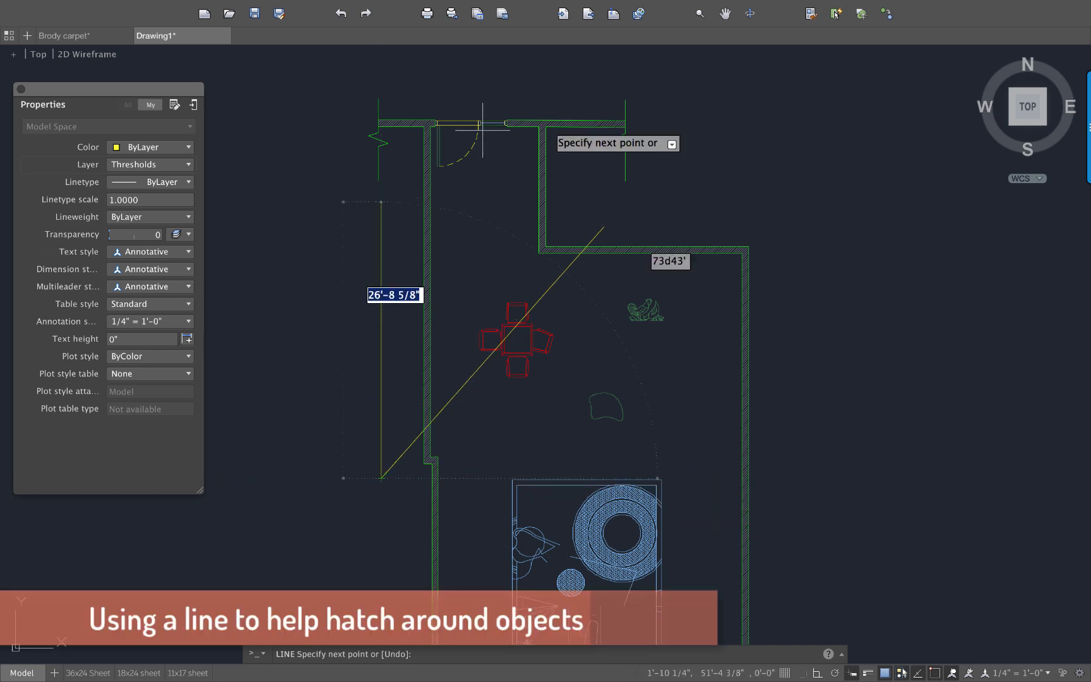
key("Escape")
scroll(555, 309, "up", 5)
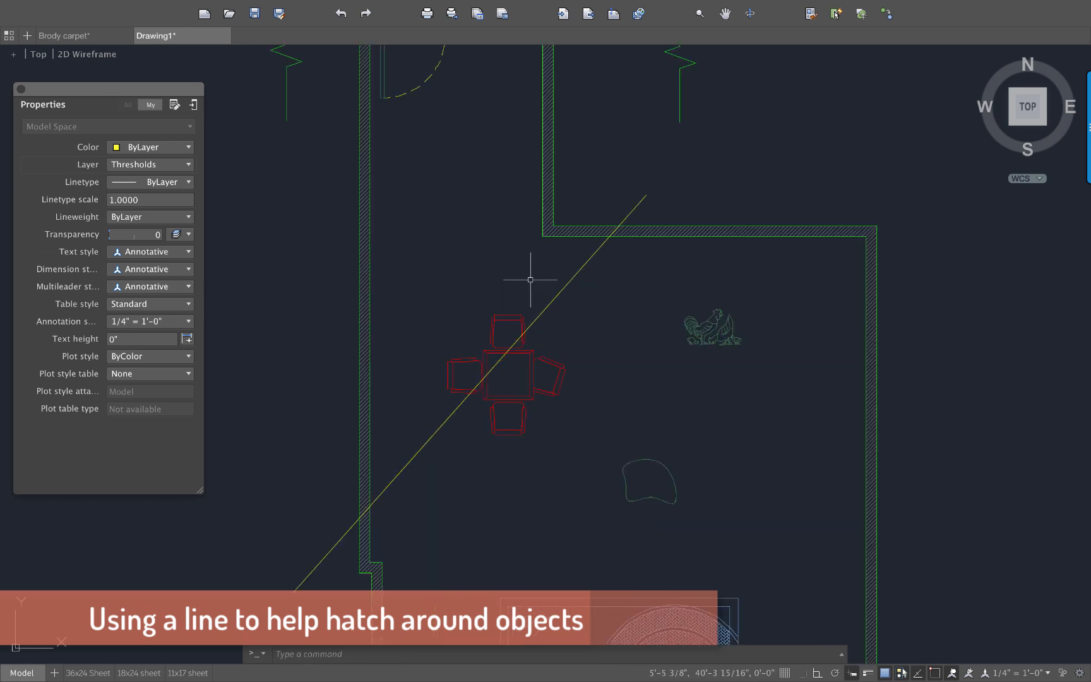
- Make Flooring the current layer
scroll(606, 329, "down", 2)
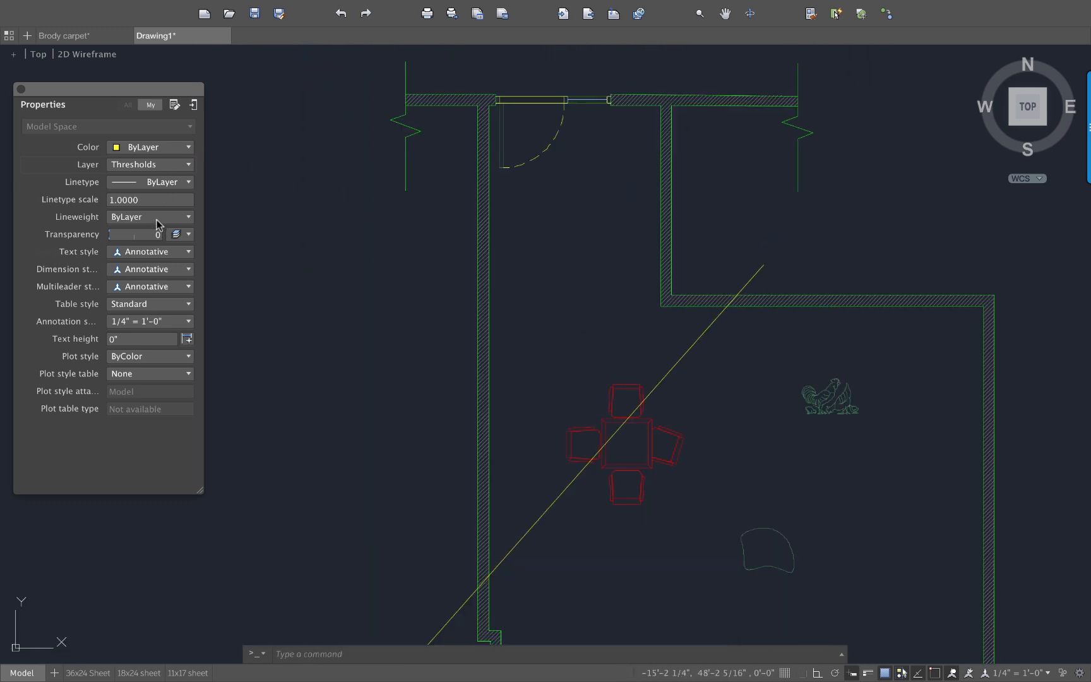
left_click(152, 166)
left_click(153, 218)
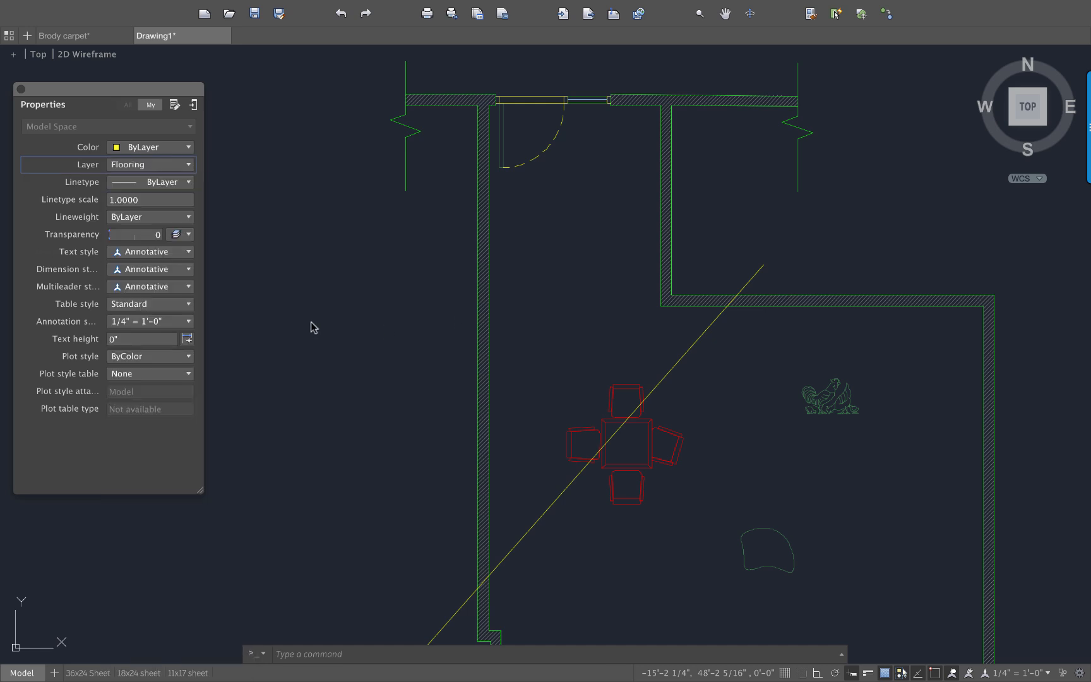
- Start a hatch and pick the entry floor area above the diagonal line and the area inside the door swing
type("hatc")
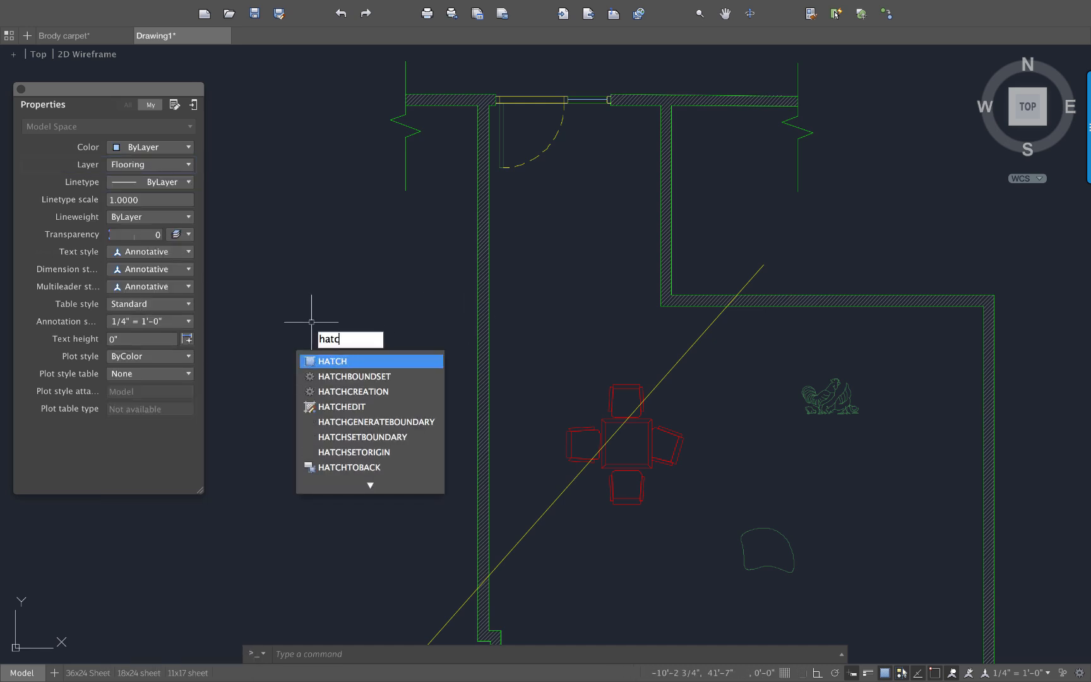
key("Return")
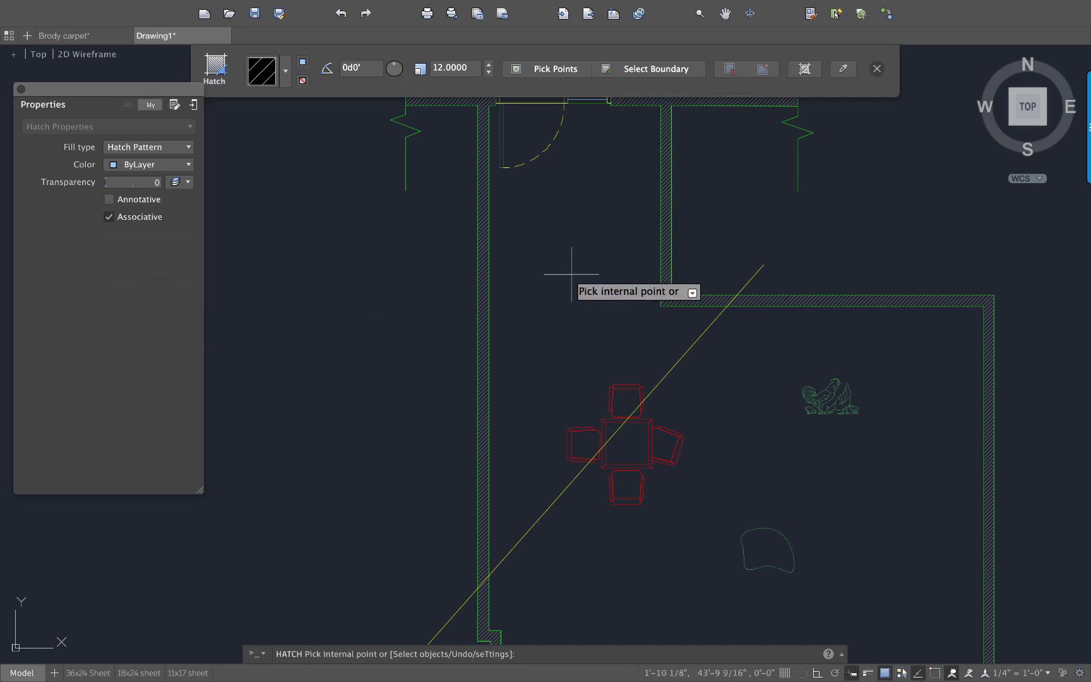
left_click(572, 277)
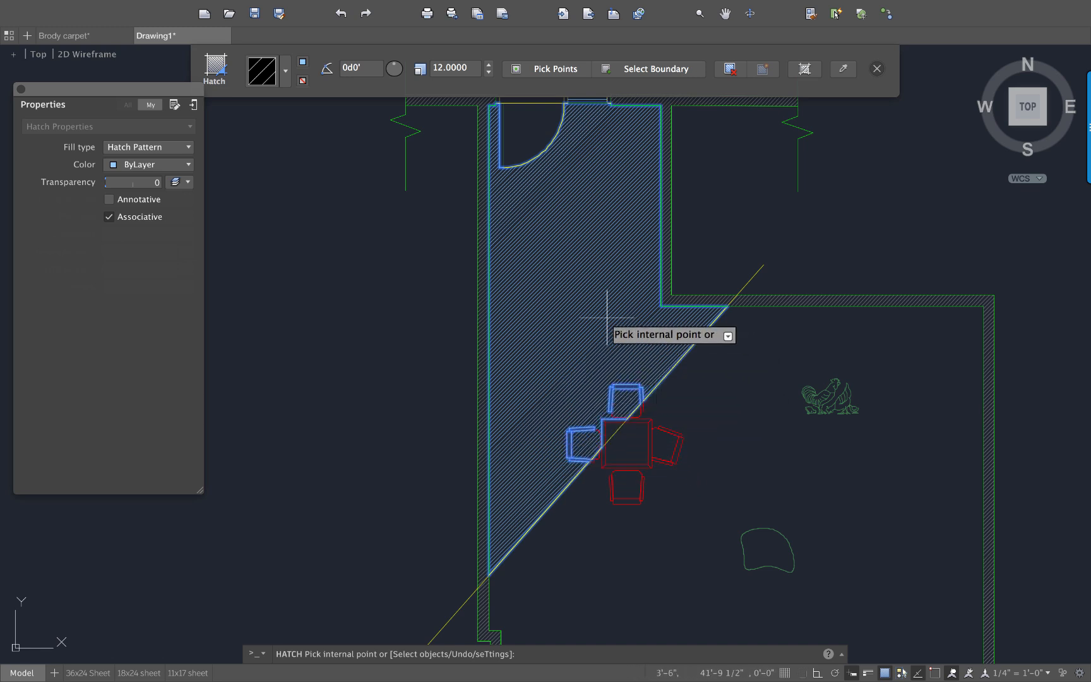
left_click(520, 130)
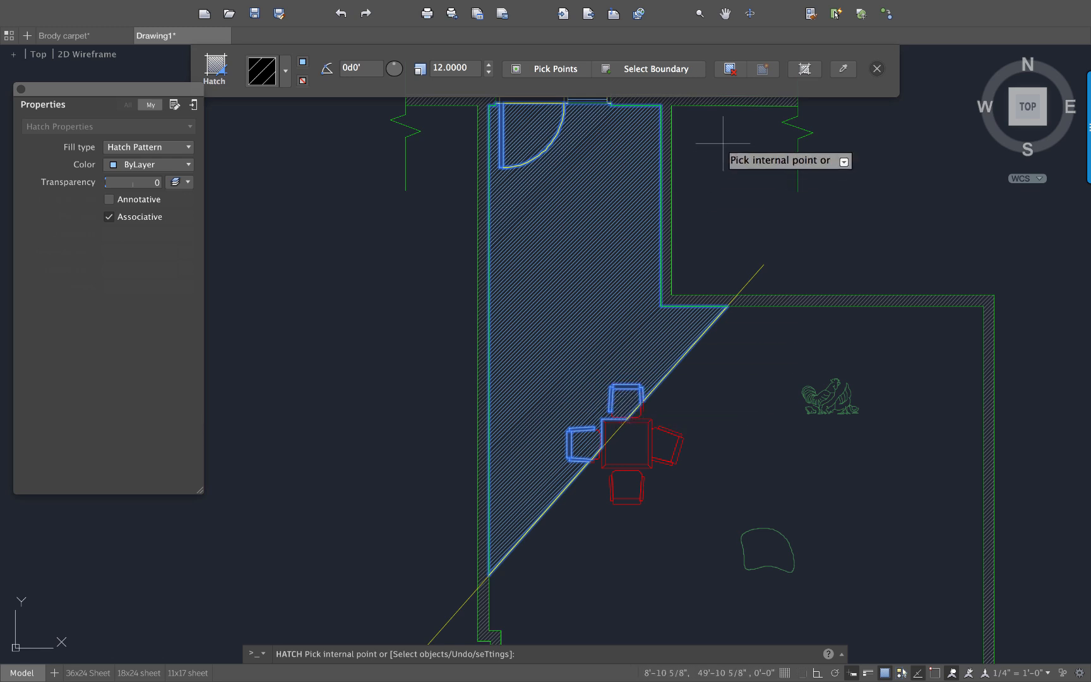
- Try to remove the upper chair's boundary from the floor hatch, and delete the hatch inside the door swing
left_click(730, 68)
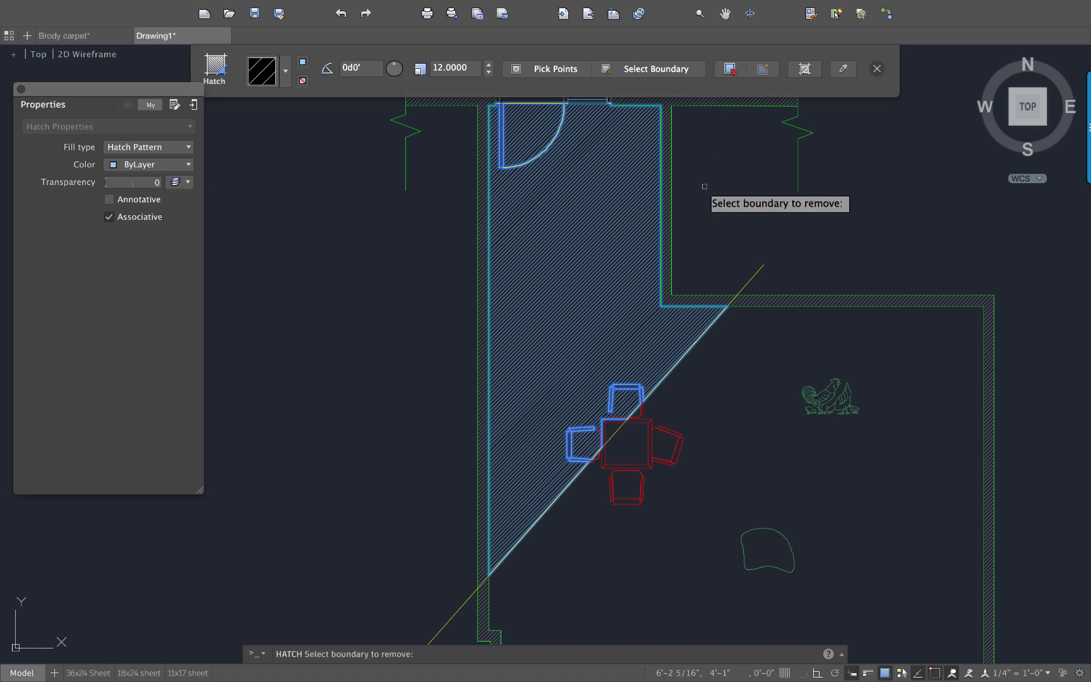
left_click(633, 391)
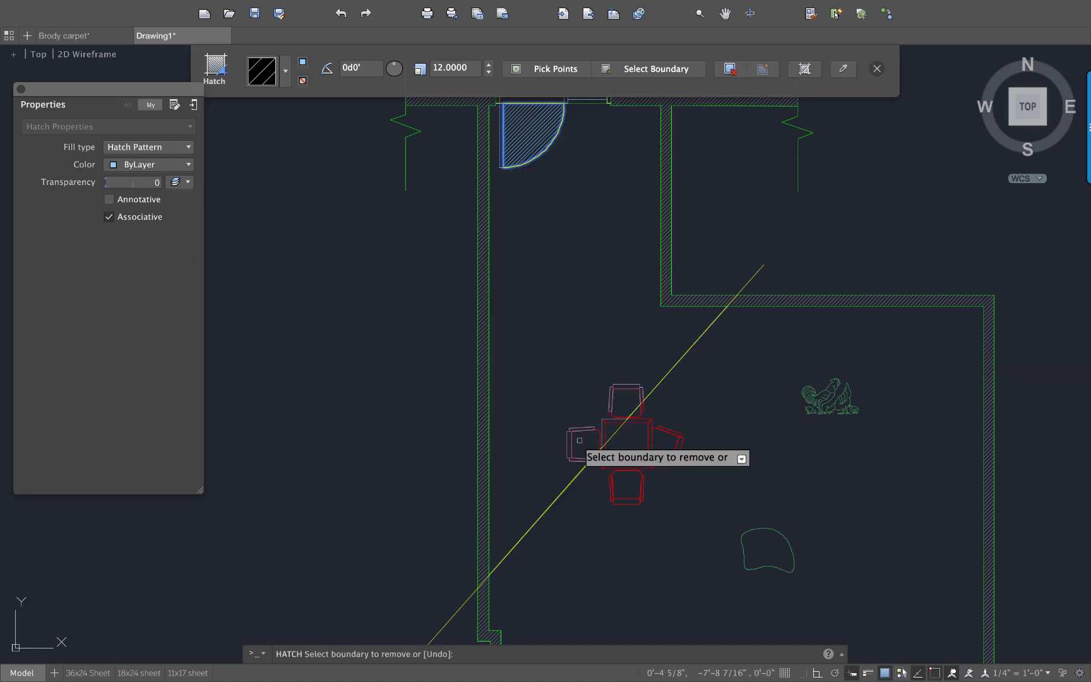
key("Return")
scroll(650, 418, "up", 5)
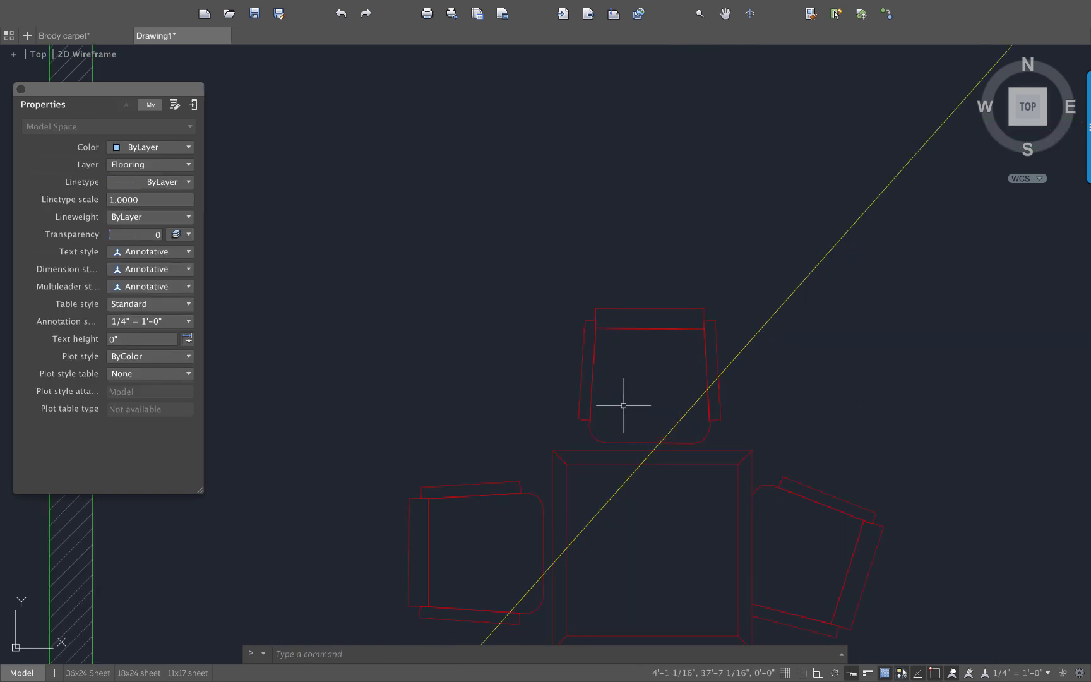
scroll(624, 405, "down", 4)
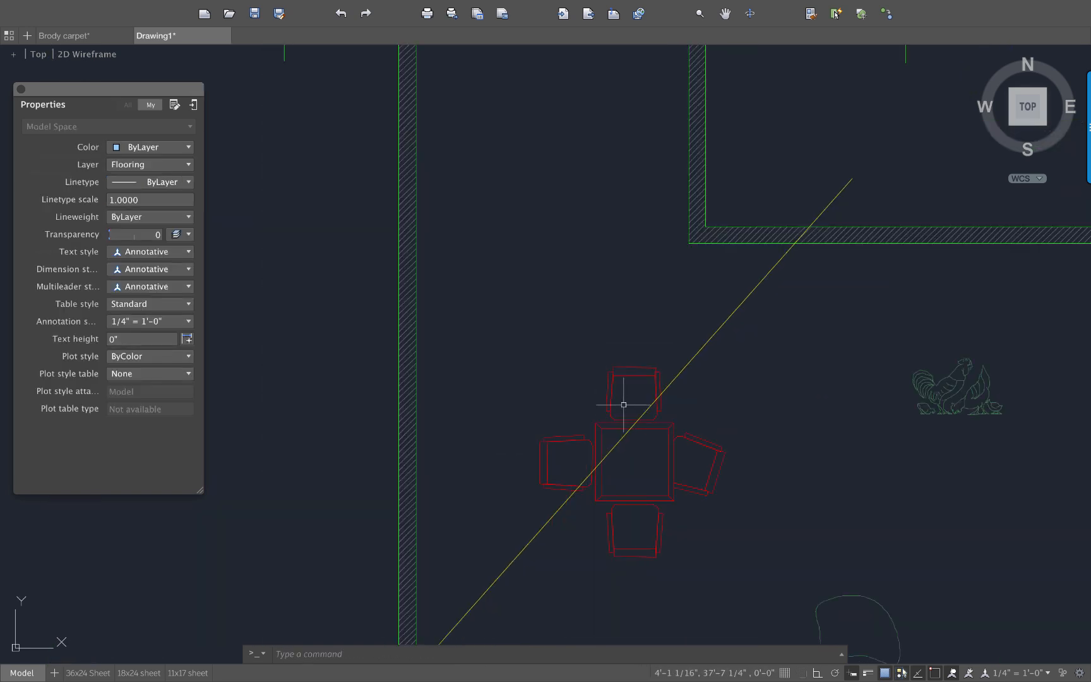
scroll(623, 403, "down", 2)
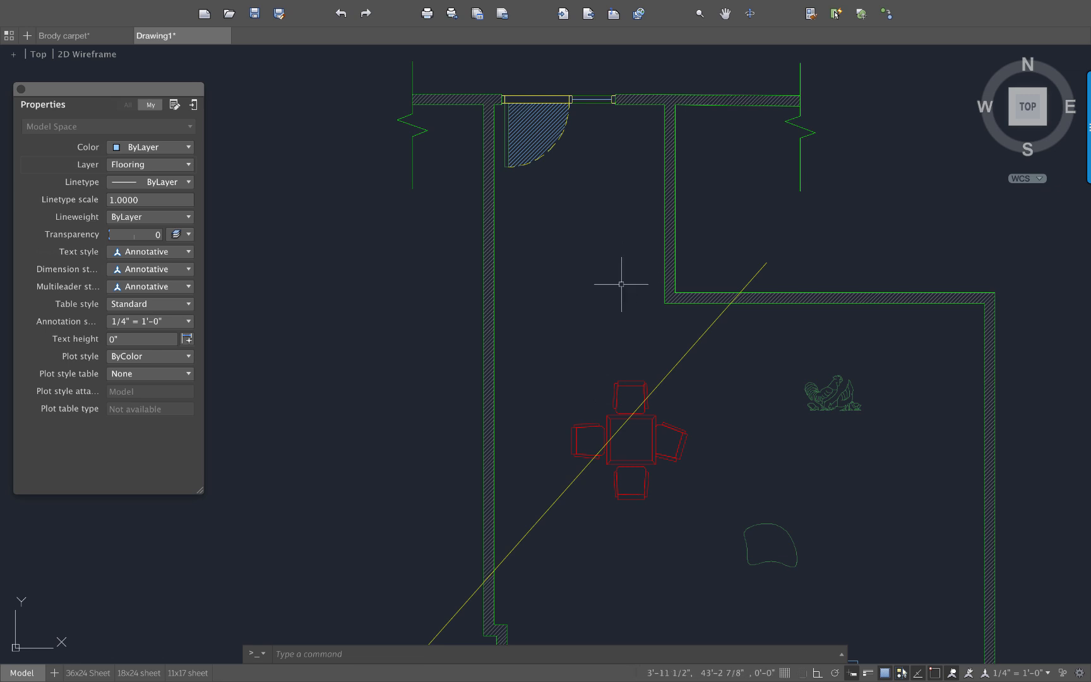
left_click(538, 132)
key("Delete")
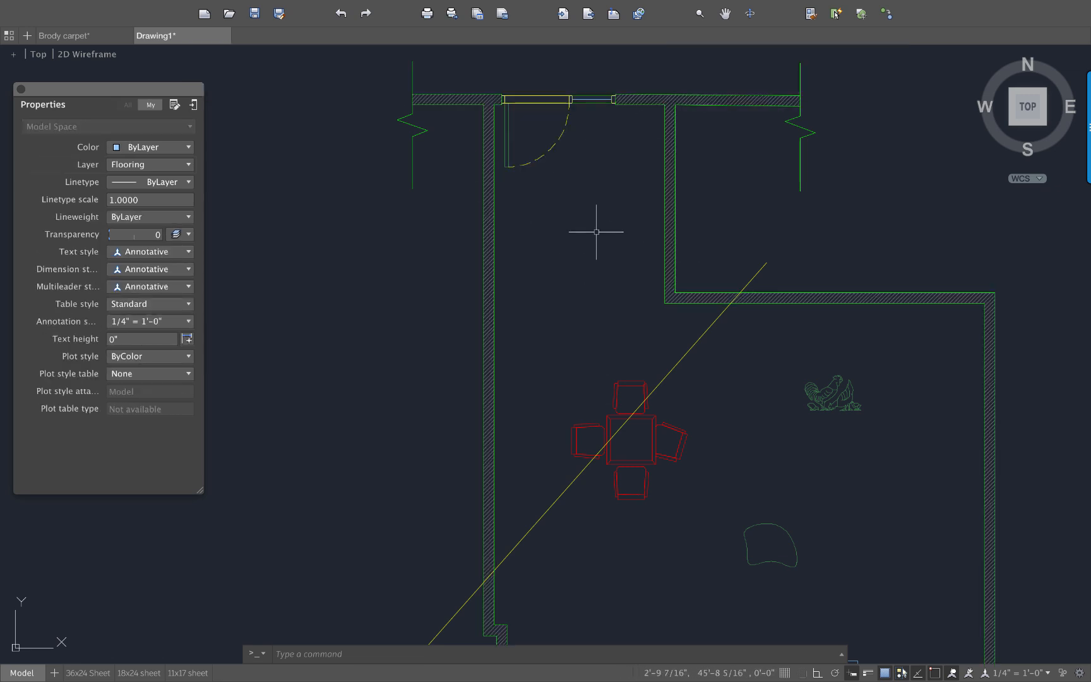
type("hat")
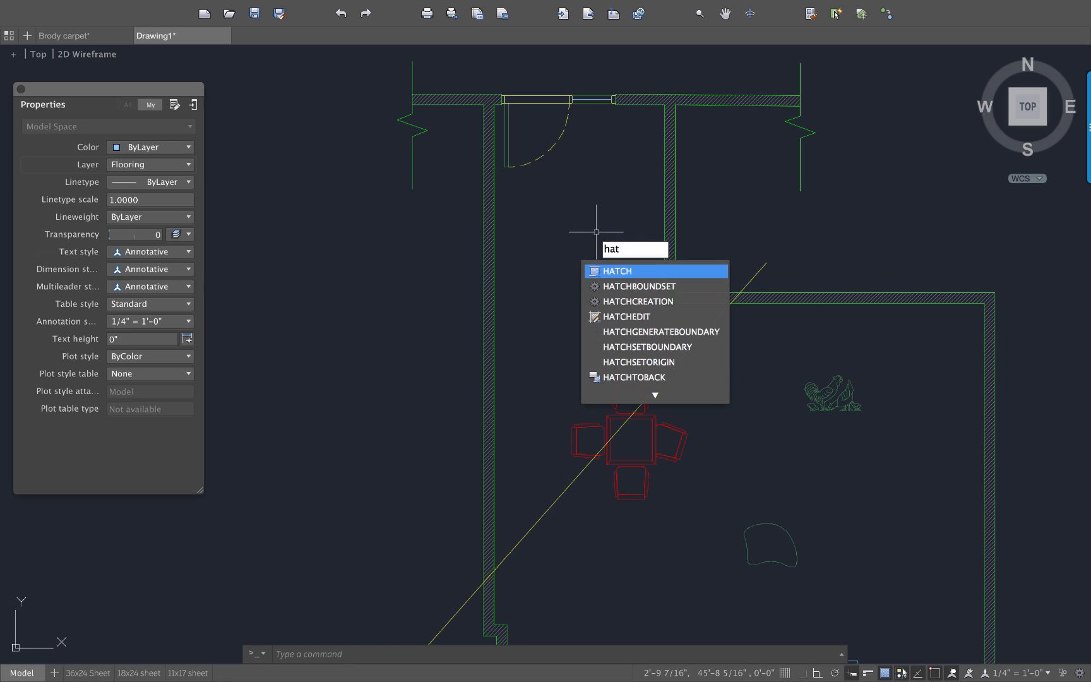
key("Escape")
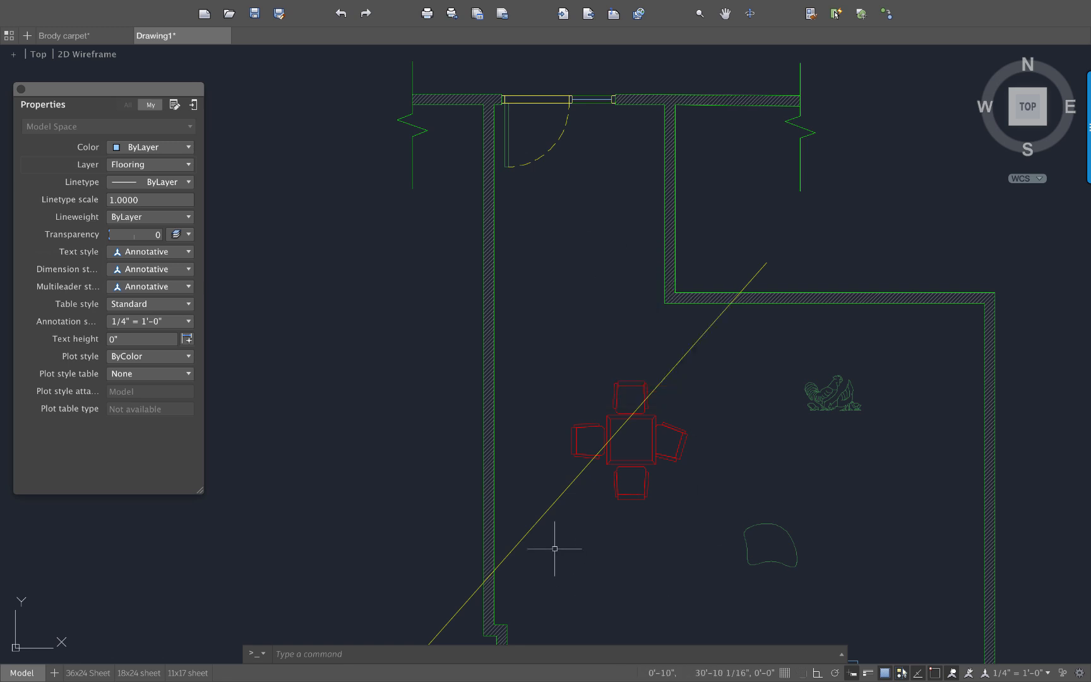
- Stretch the diagonal line's lower end up and outward so the line clears the table and crosses only two chairs, about 24'-4" long
left_click(538, 525)
middle_click_drag(538, 525, 564, 474)
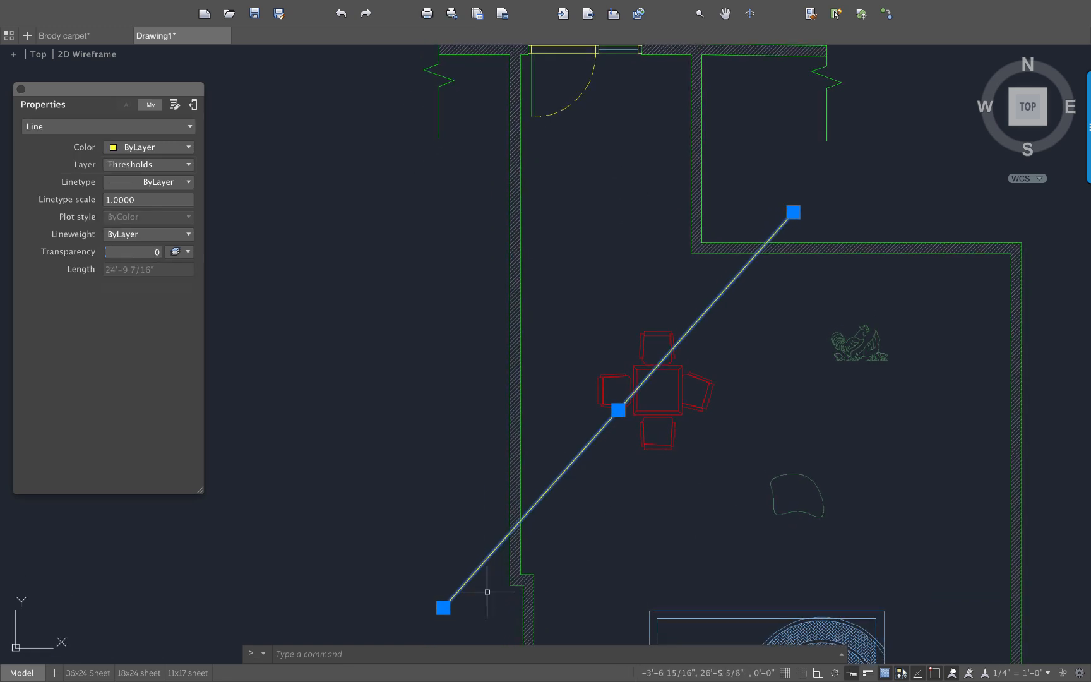
left_click(443, 607)
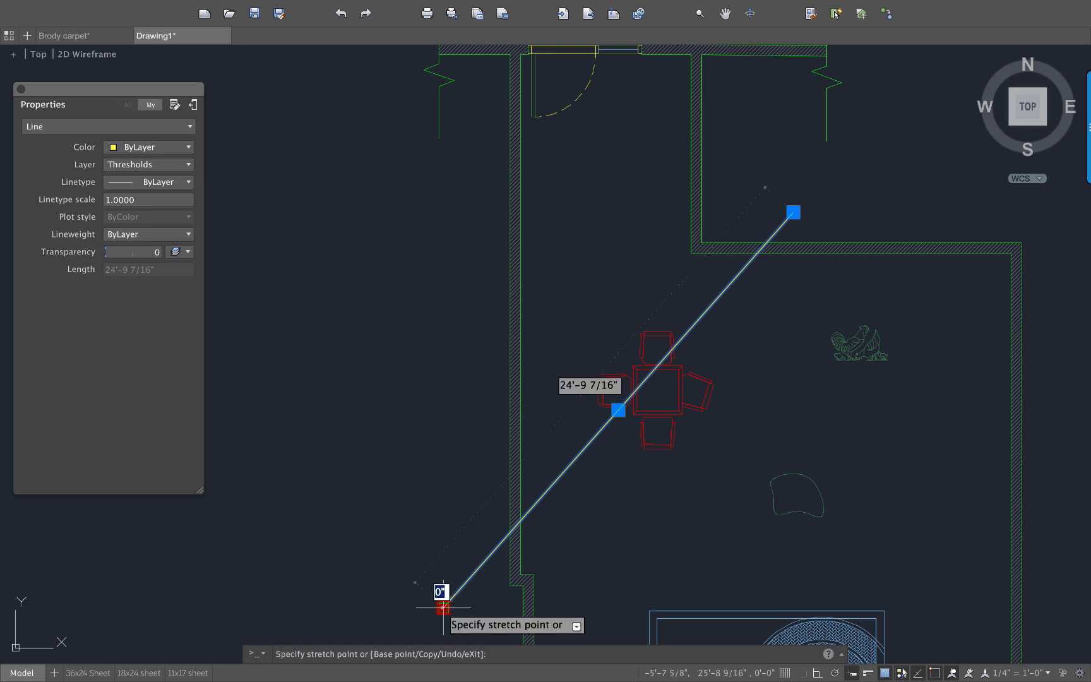
left_click(409, 561)
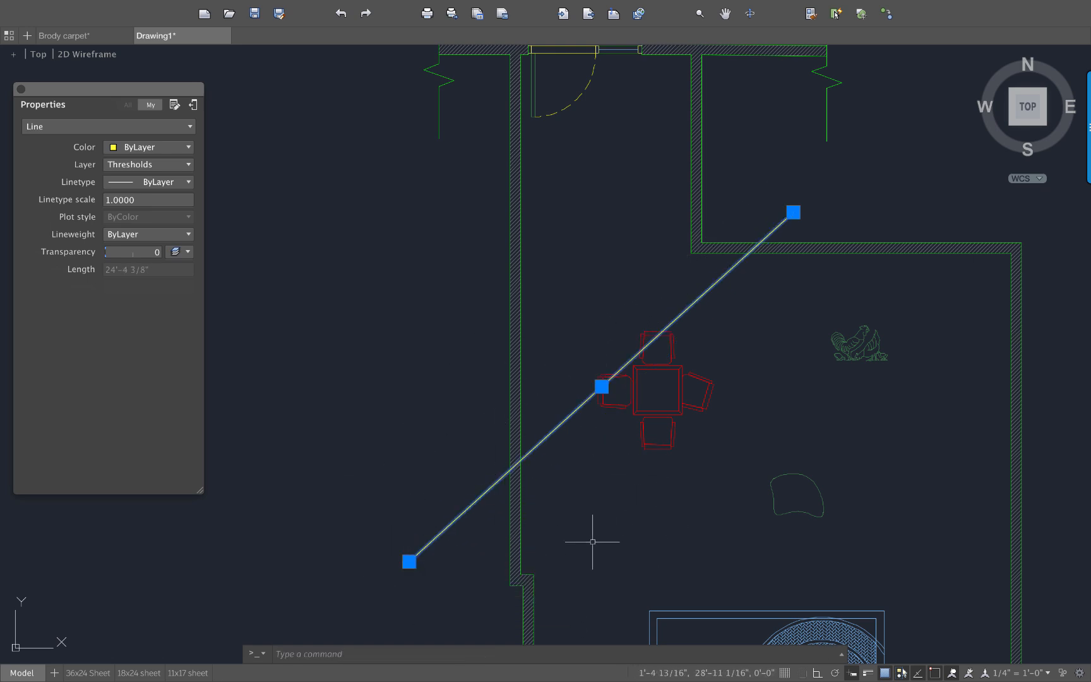
scroll(651, 375, "up", 2)
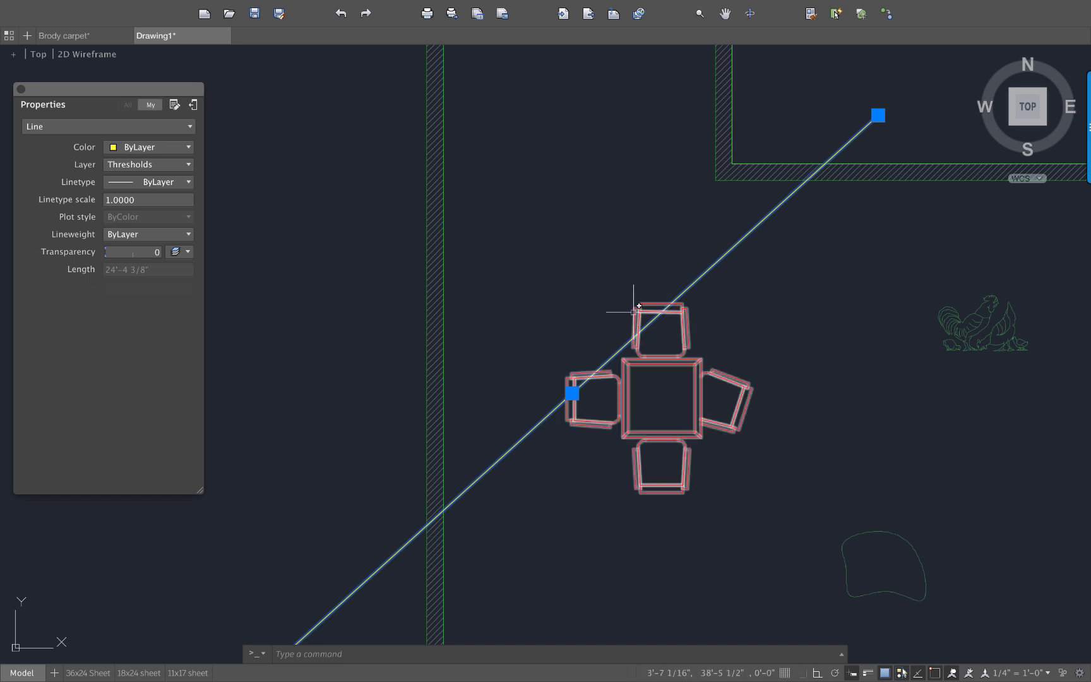
- Start a hatch and pick the entry floor area above the diagonal line as its boundary, leaving out the chairs
mouse_move(620, 284)
middle_mouse_down()
mouse_move(760, 460)
mouse_move(684, 407)
middle_mouse_up()
scroll(759, 465, "down", 2)
type("hatch")
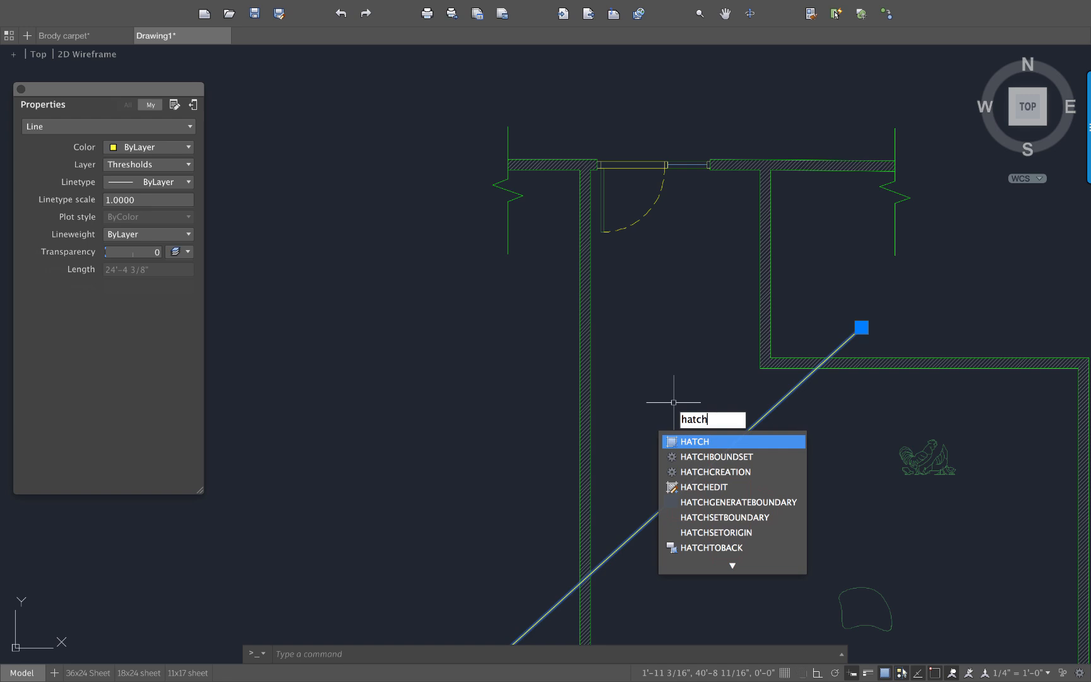
key("Return")
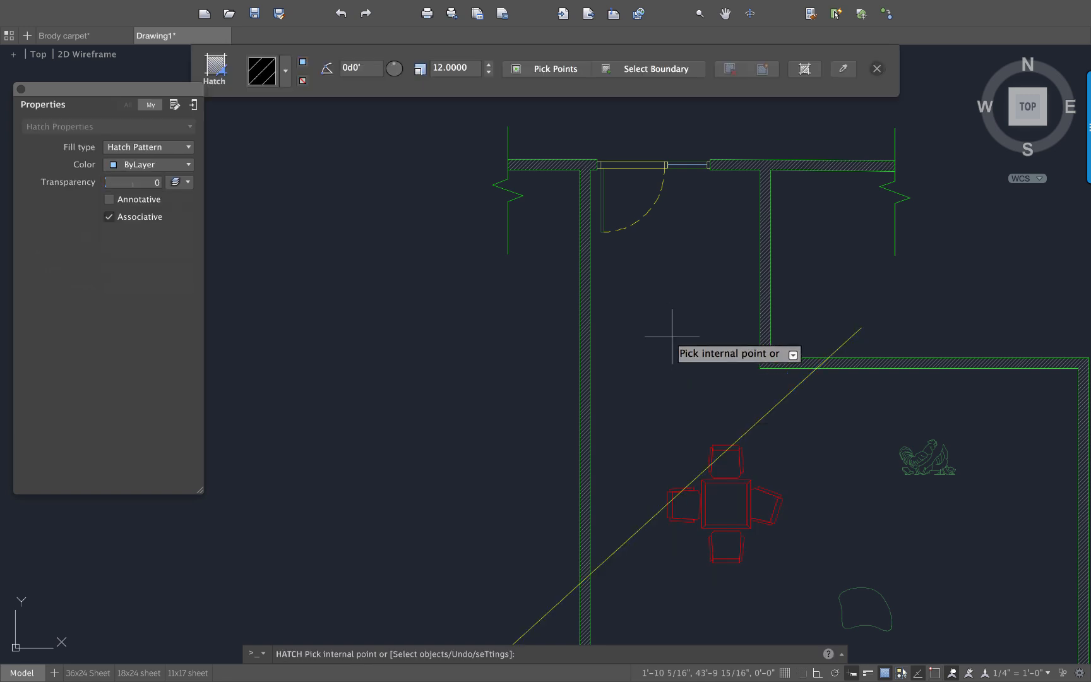
left_click(669, 325)
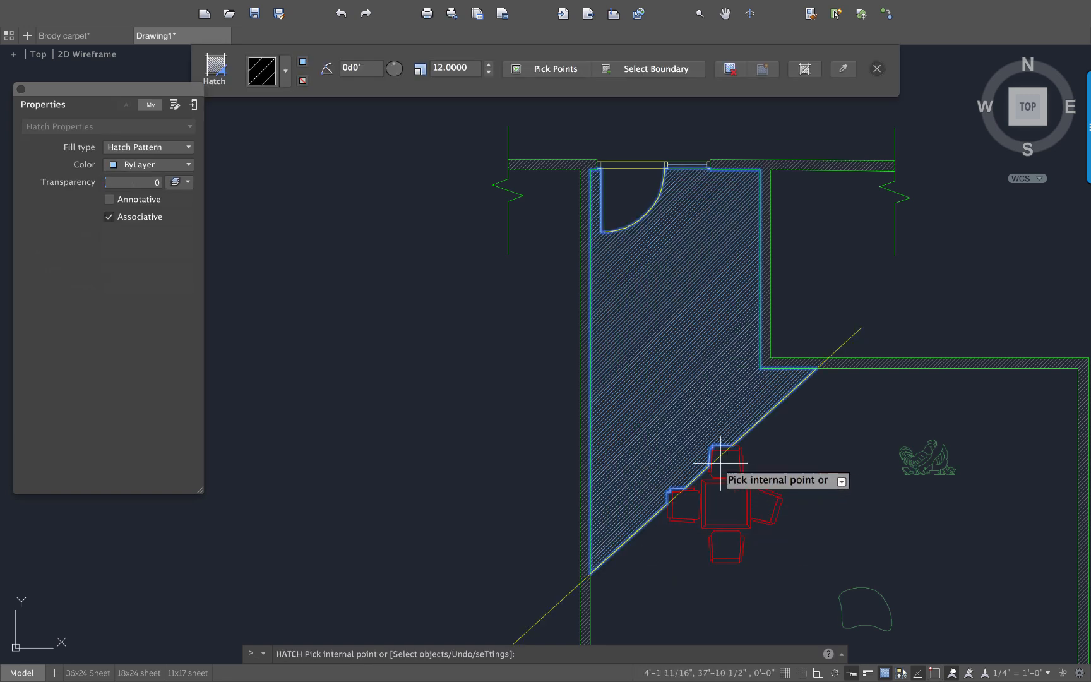
scroll(721, 458, "up", 2)
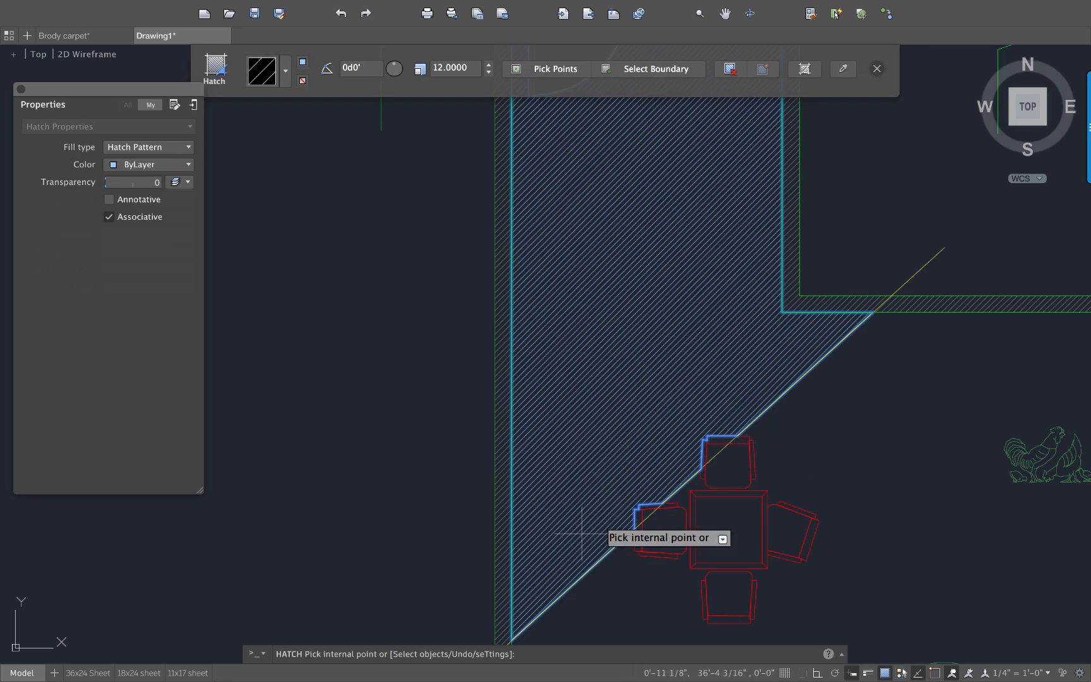
scroll(561, 556, "up", 2)
scroll(708, 418, "down", 2)
scroll(662, 366, "down", 2)
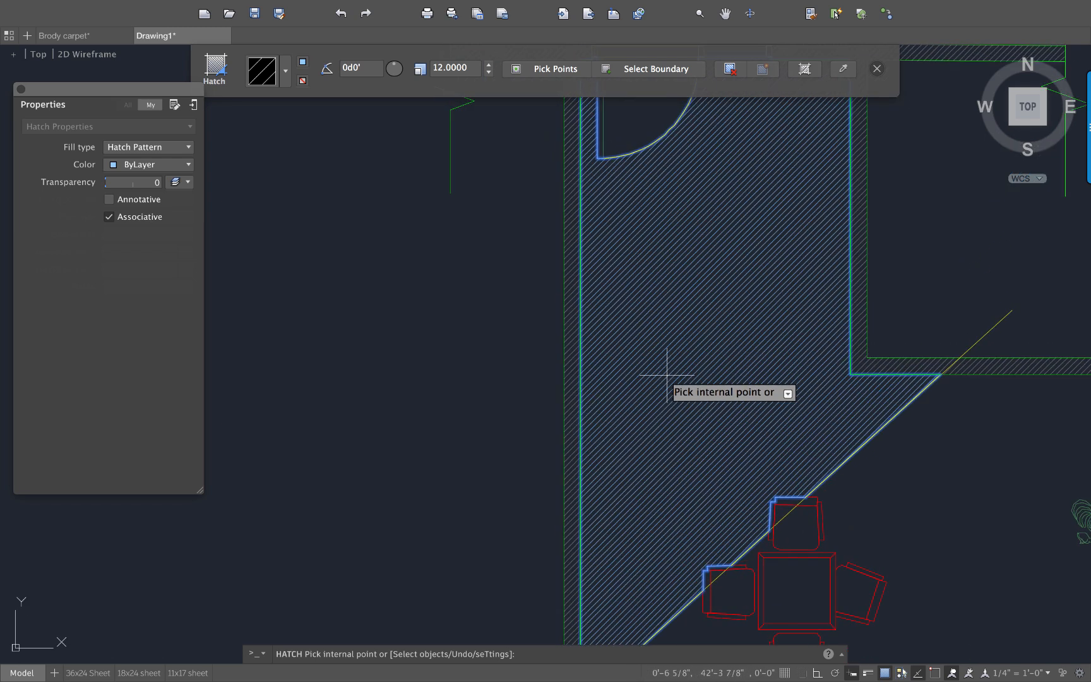
scroll(628, 249, "down", 2)
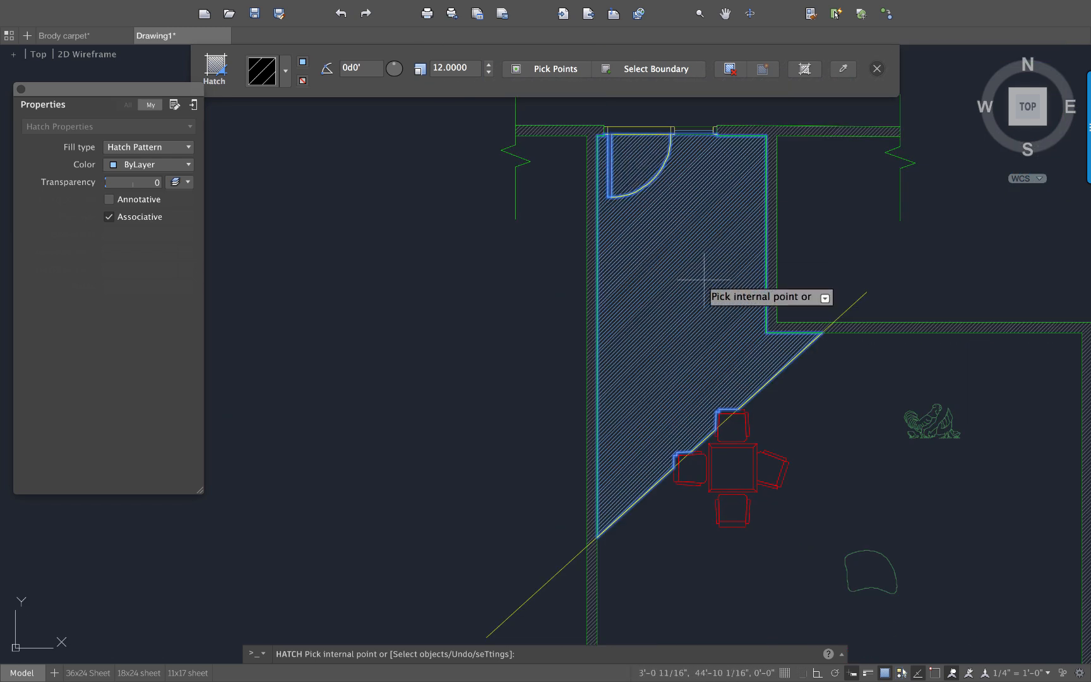
- Choose the ANSI37 pattern from the hatch library for the entry floor
left_click(286, 71)
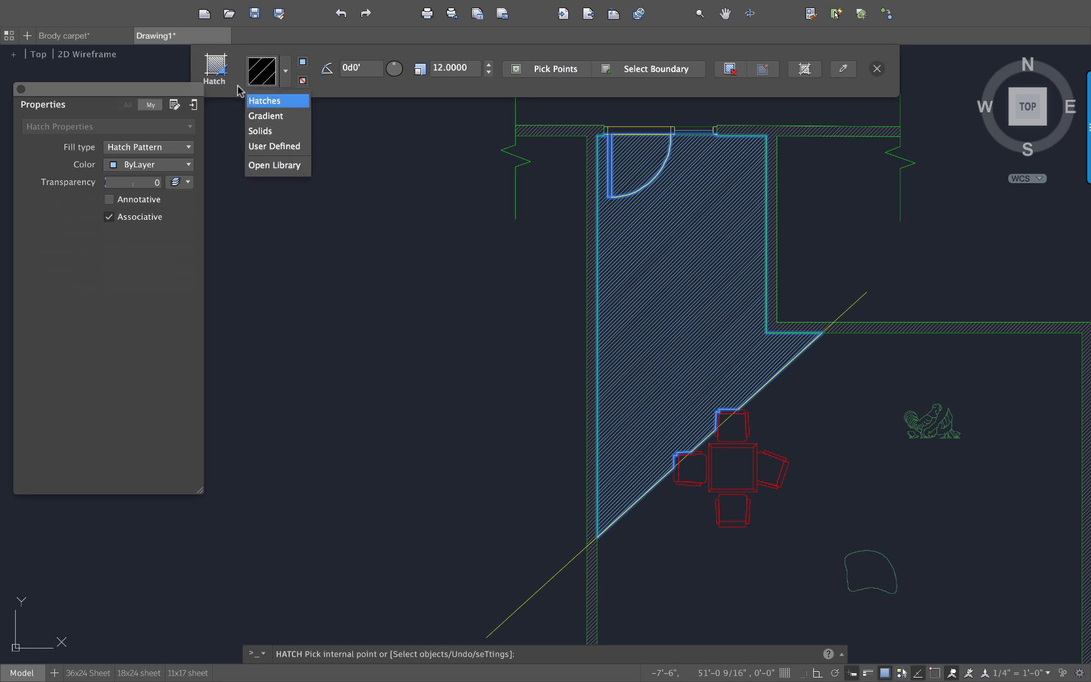
left_click(286, 80)
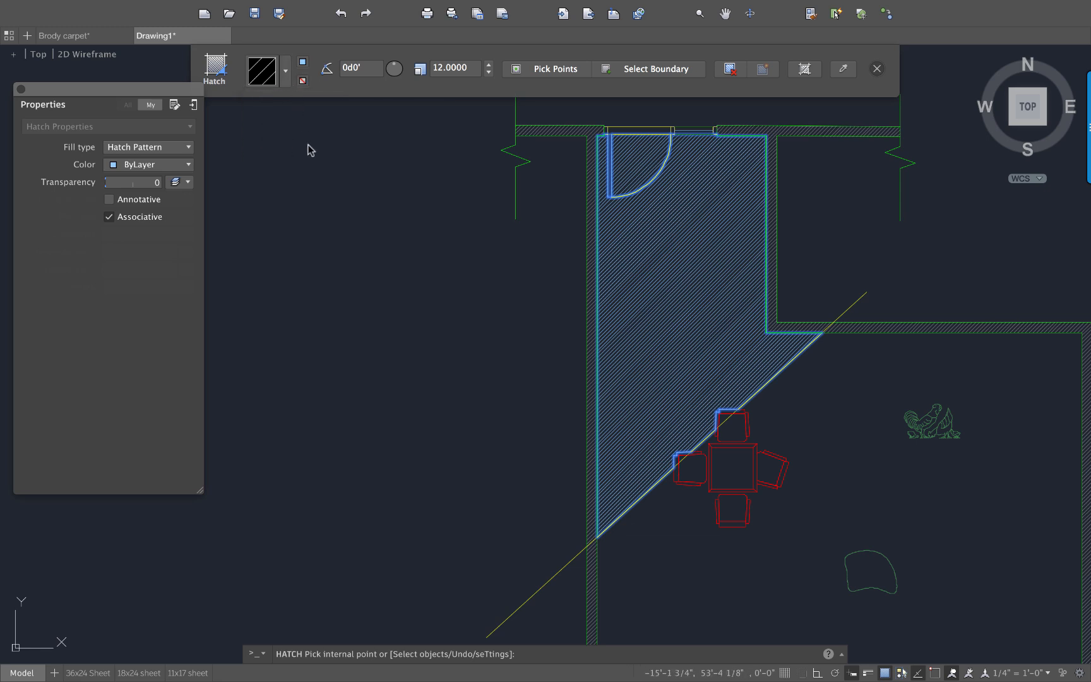
left_click(286, 71)
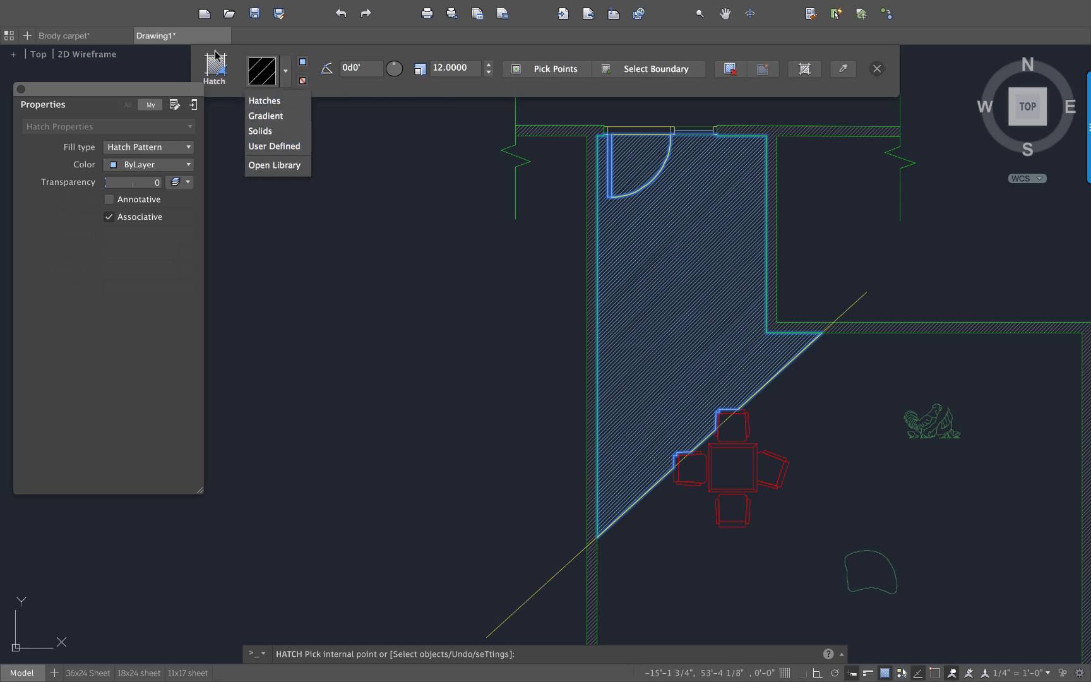
left_click(286, 81)
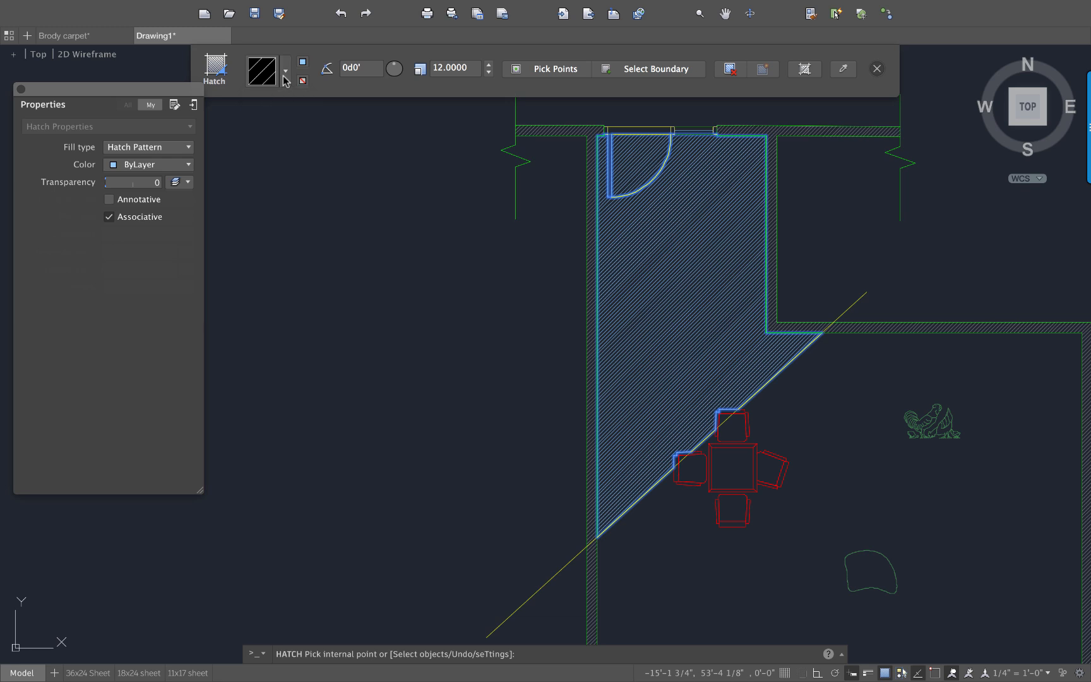
left_click(283, 76)
left_click(283, 76)
left_click(267, 71)
left_click(267, 71)
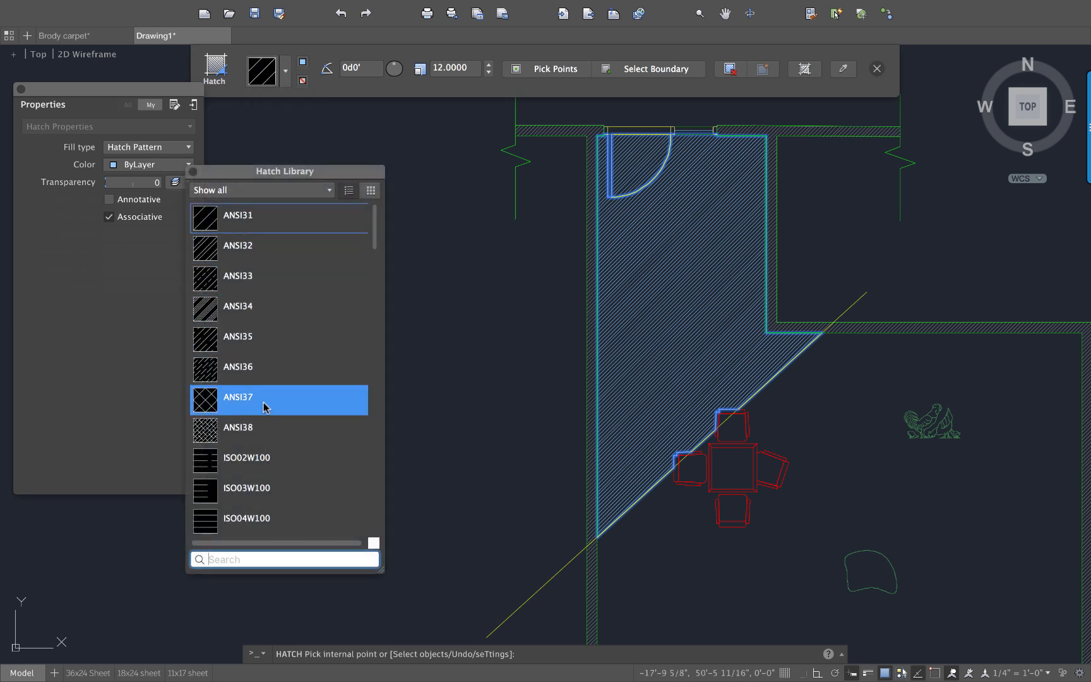
left_click(265, 404)
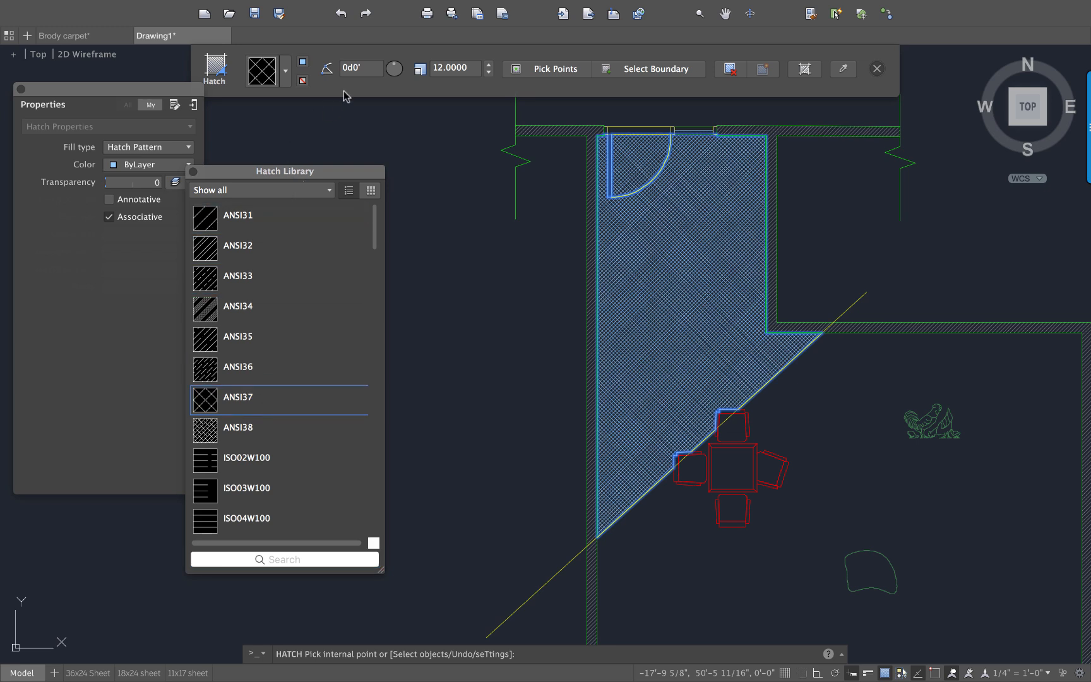
- Try hatch scales of 1 and 24 for the entry floor pattern, and settle on 36
left_click(460, 67)
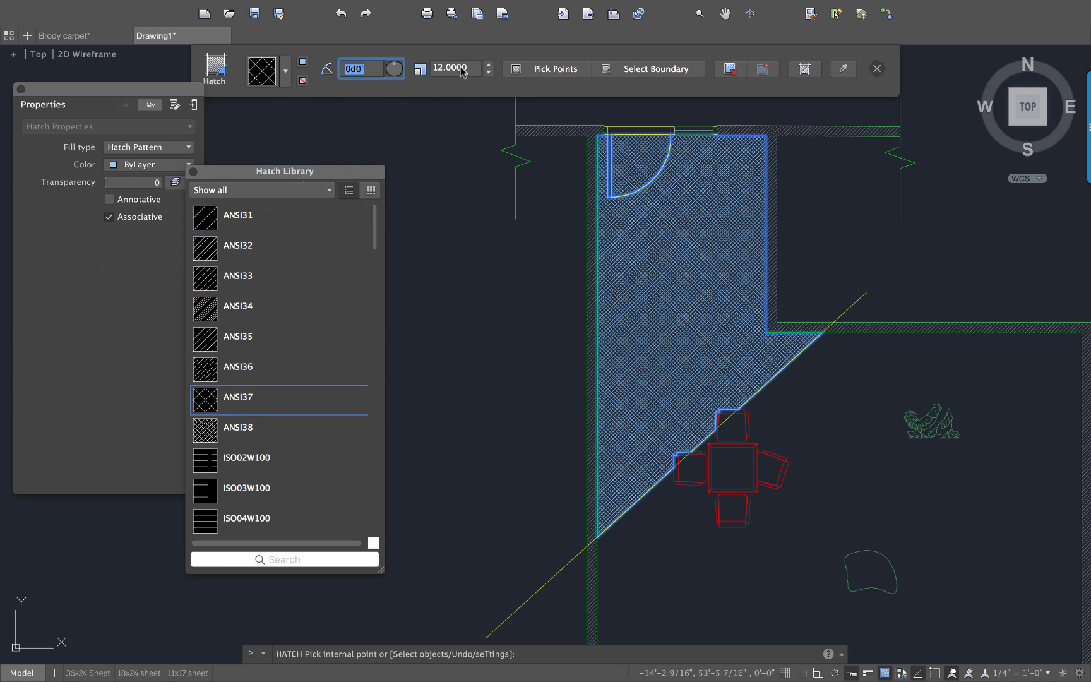
left_click(461, 66)
type("1")
key("Return")
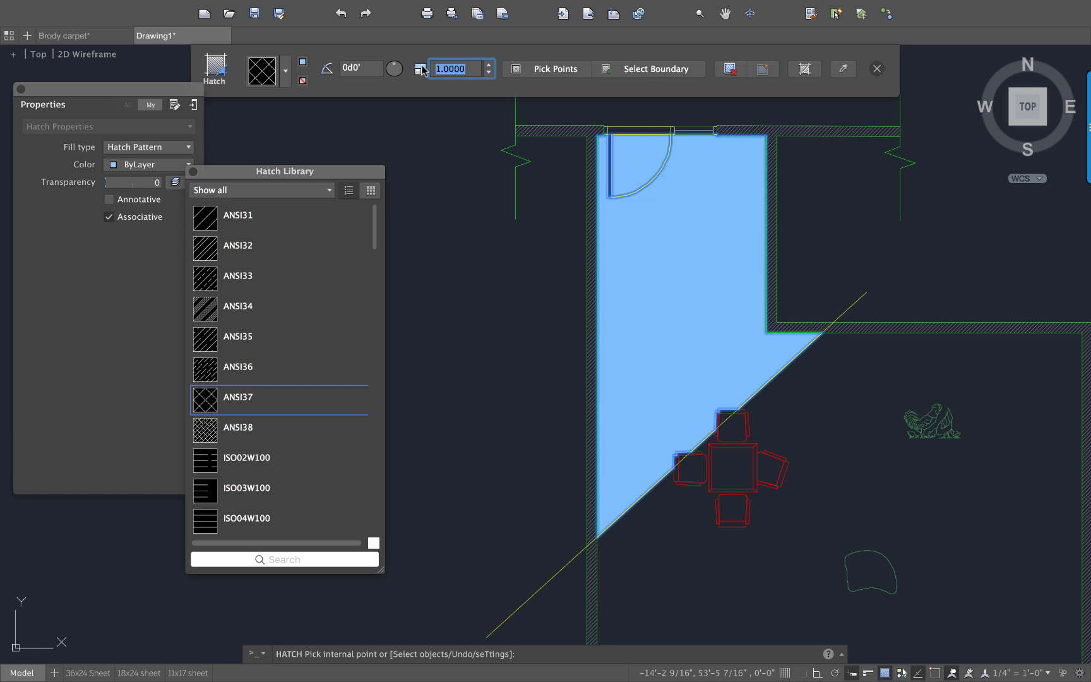
key("Return")
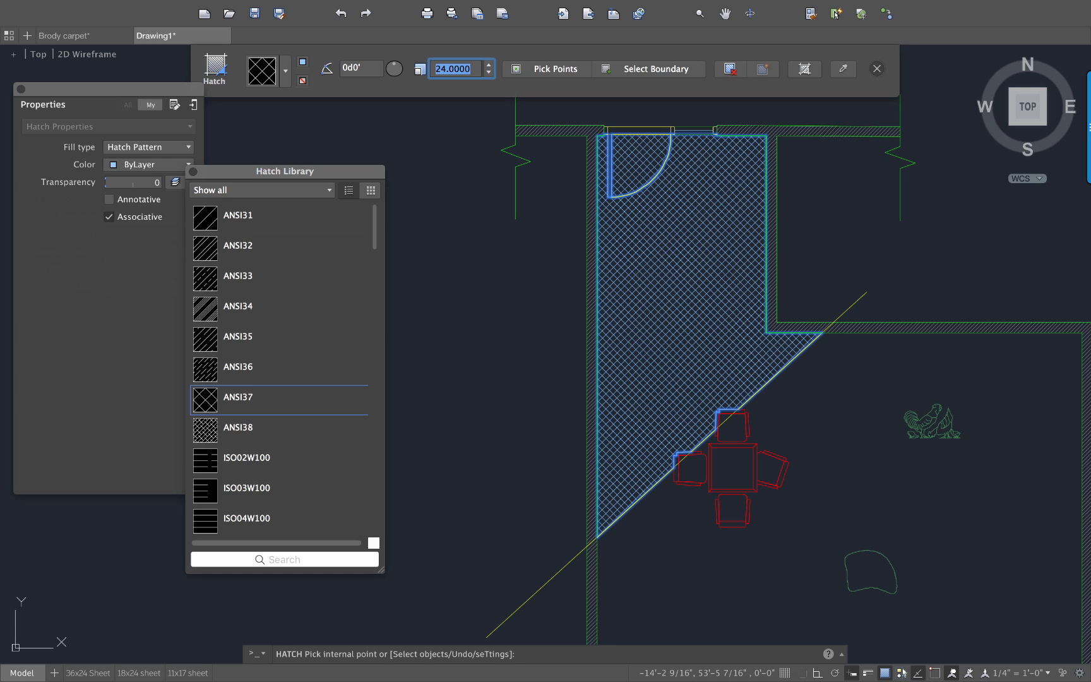
type("36")
key("Return")
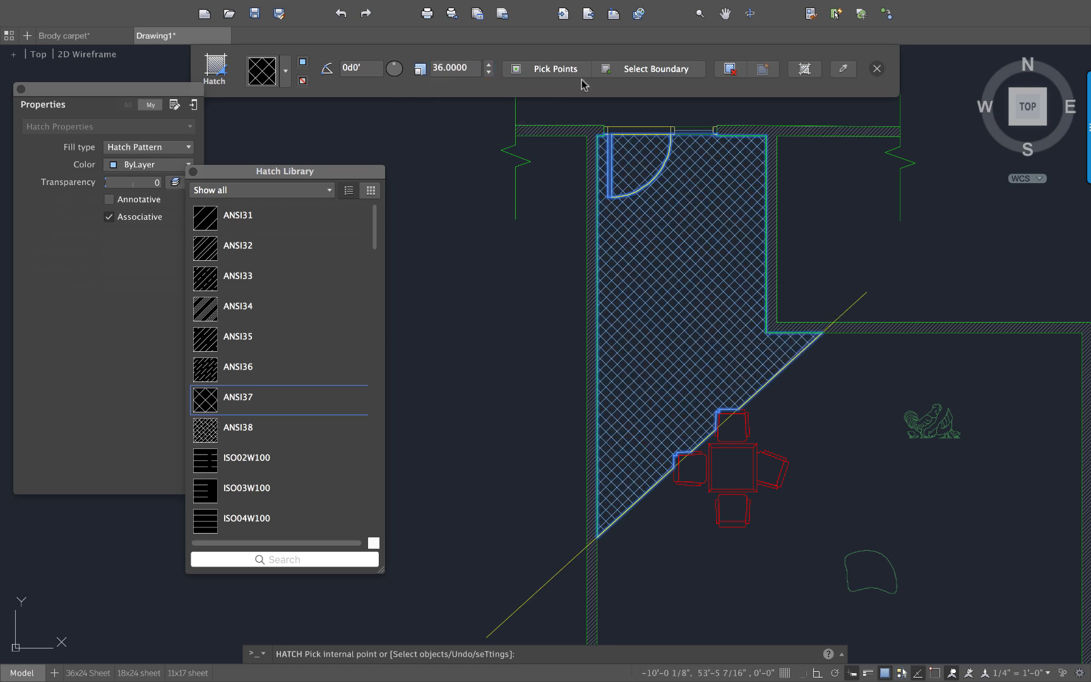
- Set the floor hatch angle to 45 degrees and finish the hatch
left_click(371, 68)
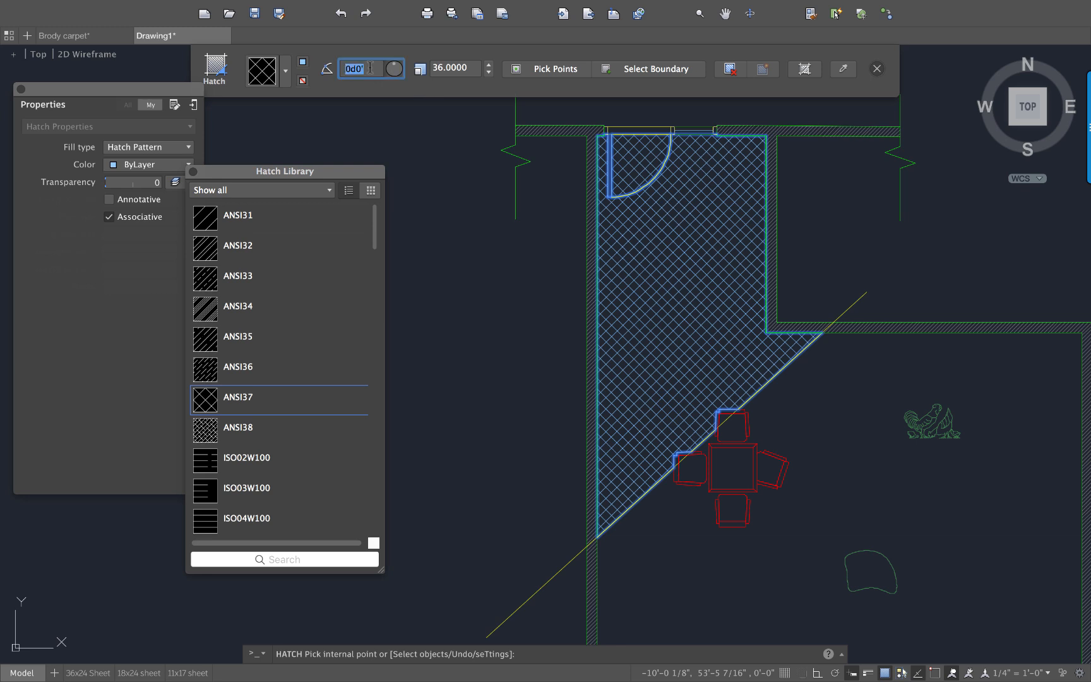
type("45")
key("Return")
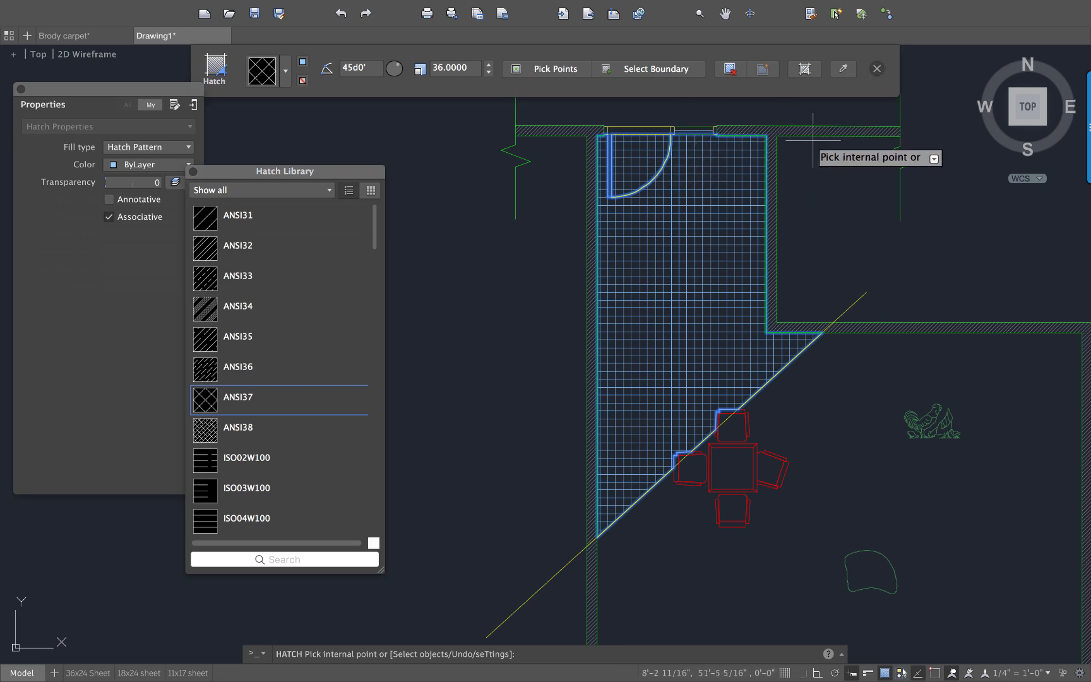
key("Return")
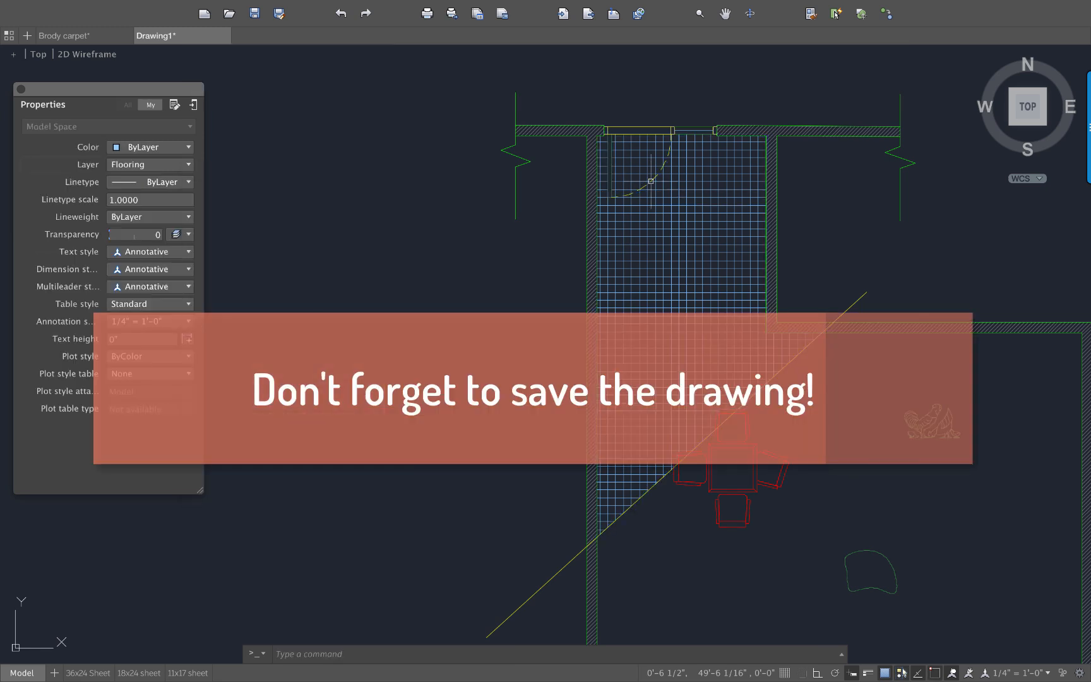
- Delete the diagonal helper line that bounded the entry floor hatch
scroll(477, 267, "down", 2)
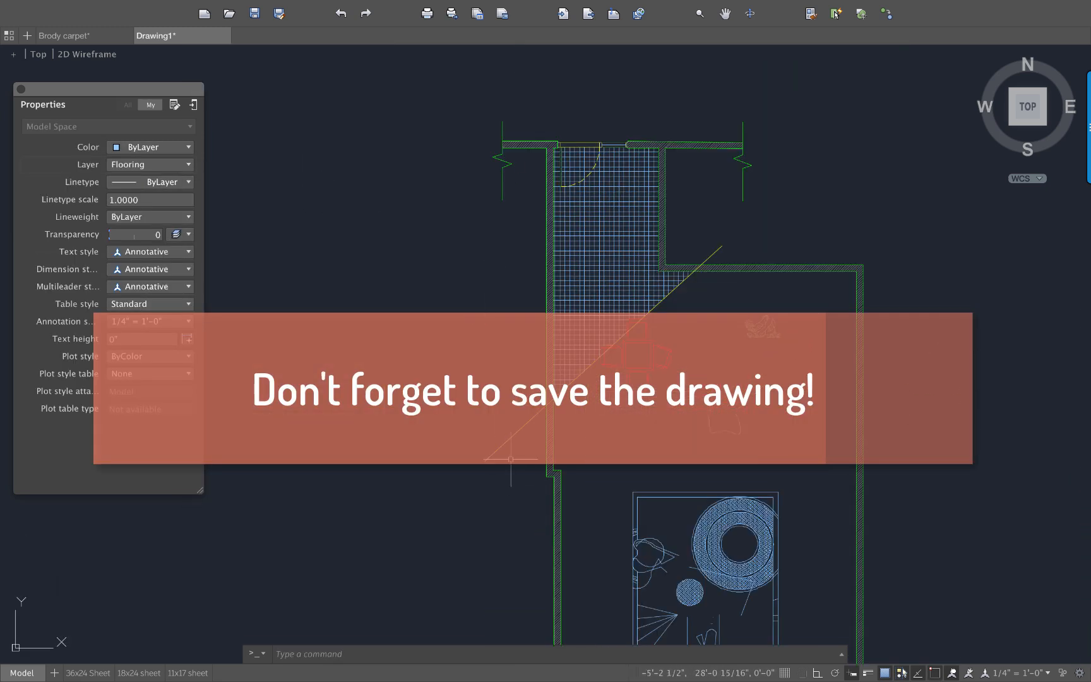
left_click(496, 452)
key("Escape")
- Examine the hatch edge around the table and chairs, and then the whole floor plan
scroll(679, 366, "up", 6)
scroll(608, 218, "up", 3)
middle_click_drag(616, 219, 751, 346)
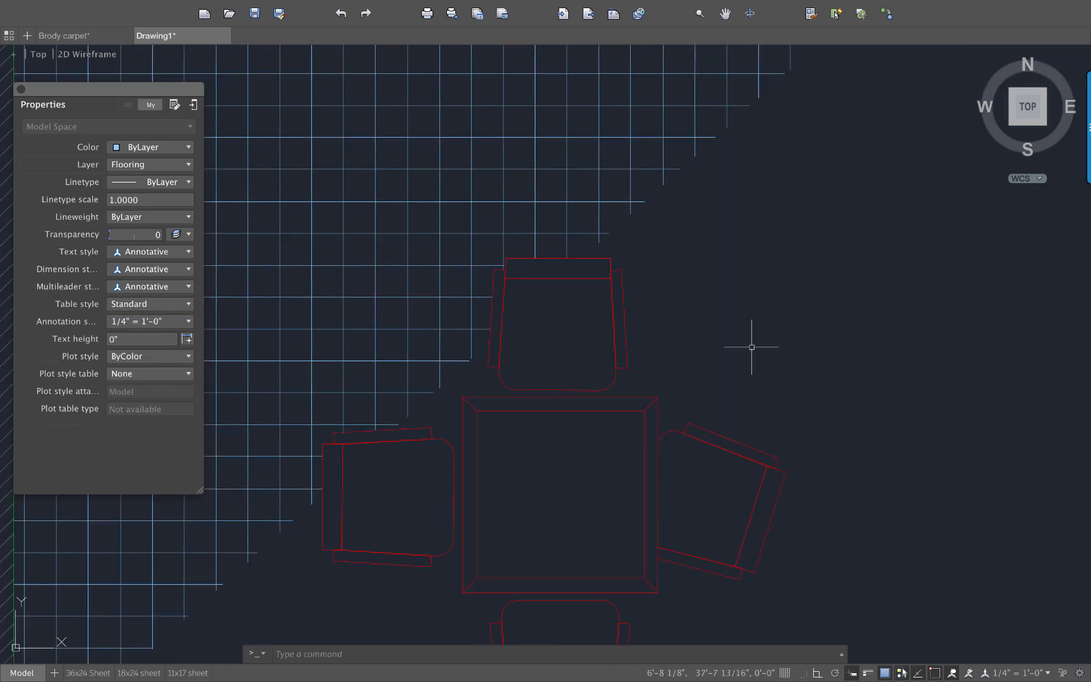
scroll(690, 266, "down", 6)
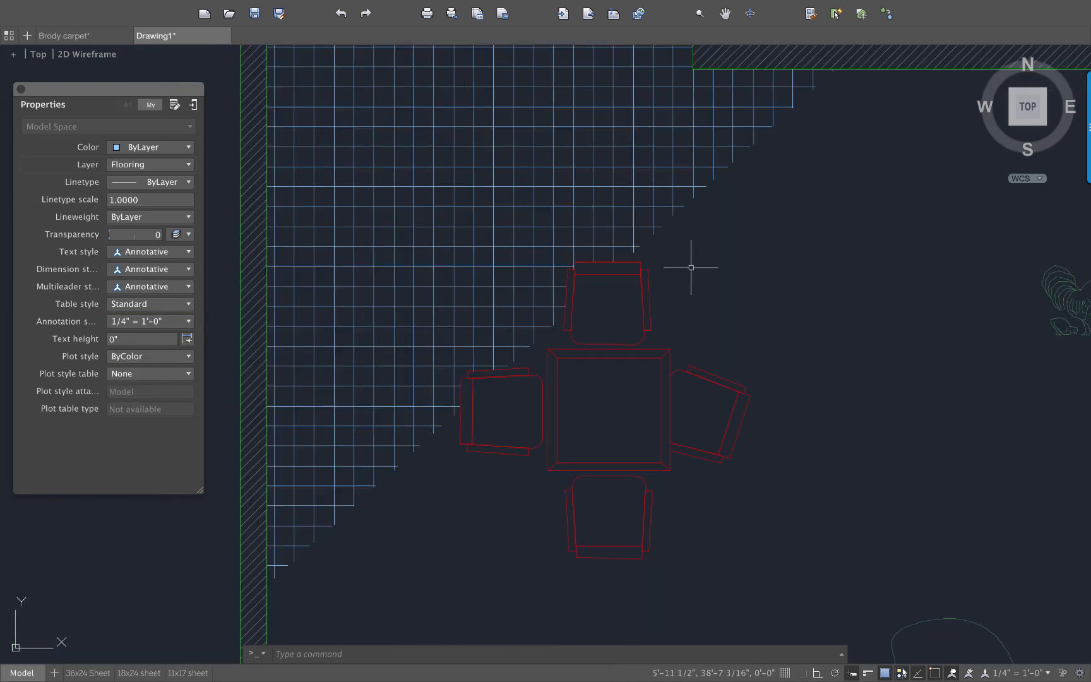
scroll(722, 281, "down", 5)
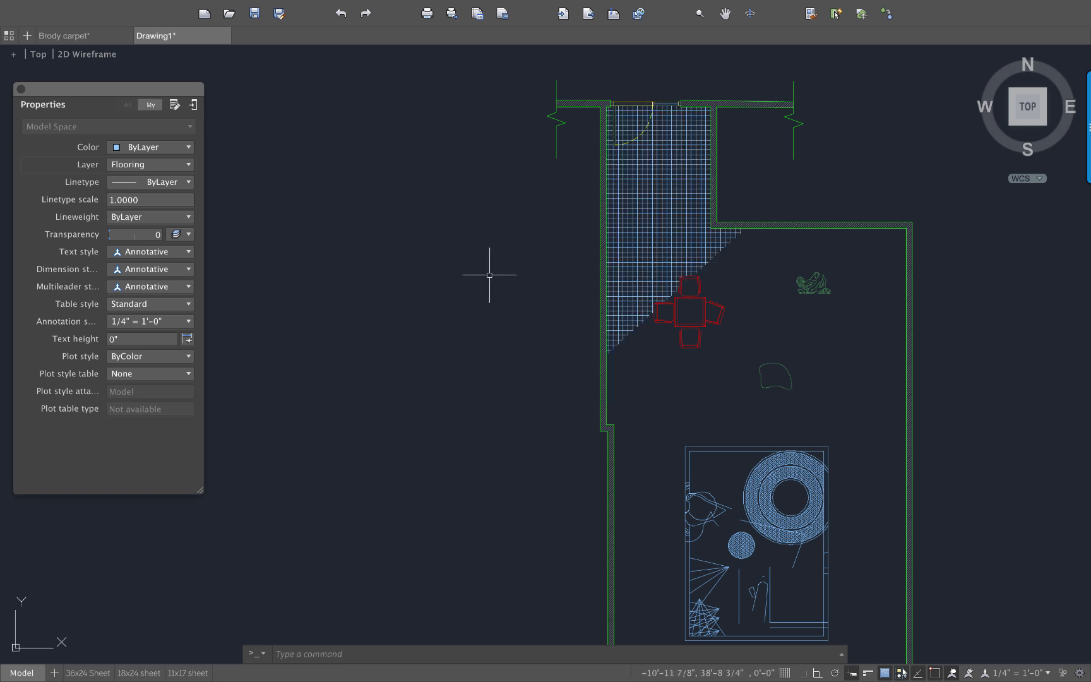
scroll(421, 244, "down", 2)
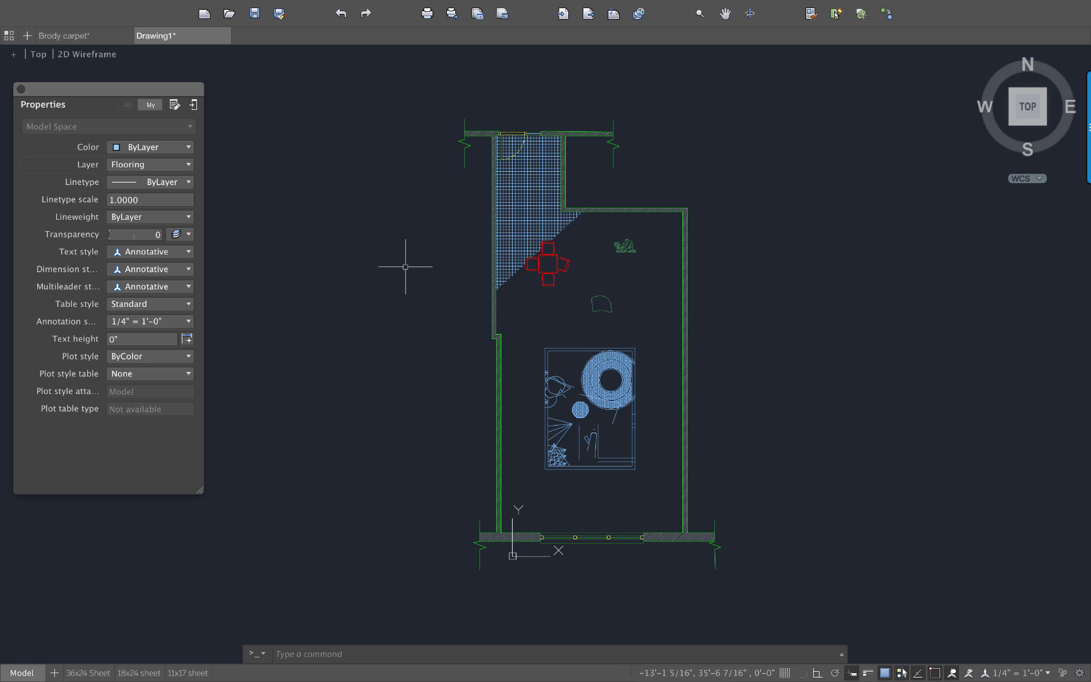